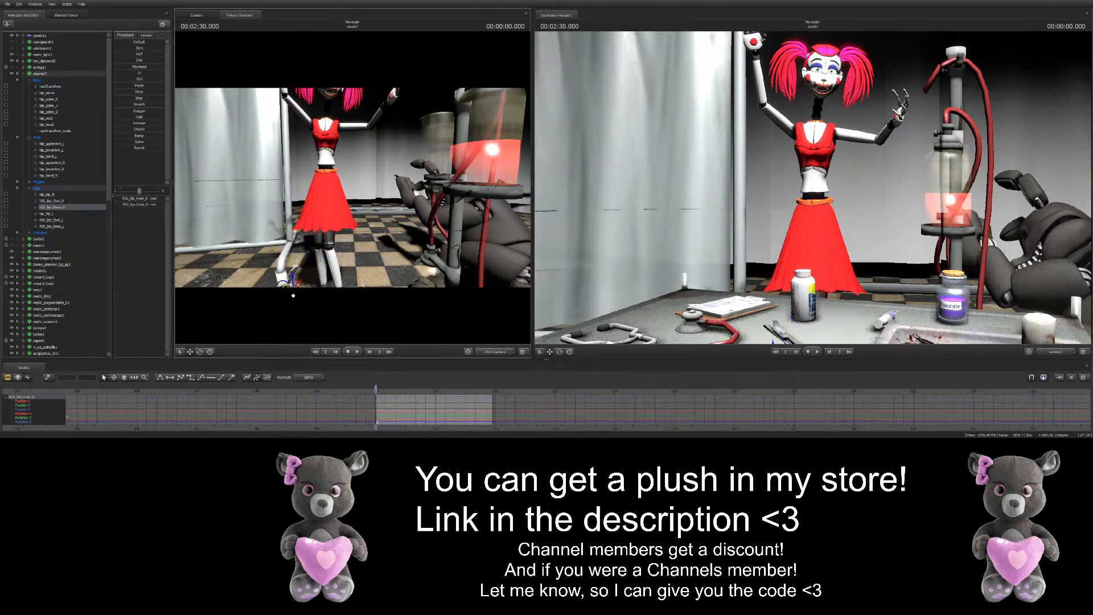
# Reposition the pink-haired character's left knee control to adjust the bend of her left leg
pyautogui.click(322, 259)
pyautogui.moveTo(327, 261); pyautogui.dragTo(355, 296)
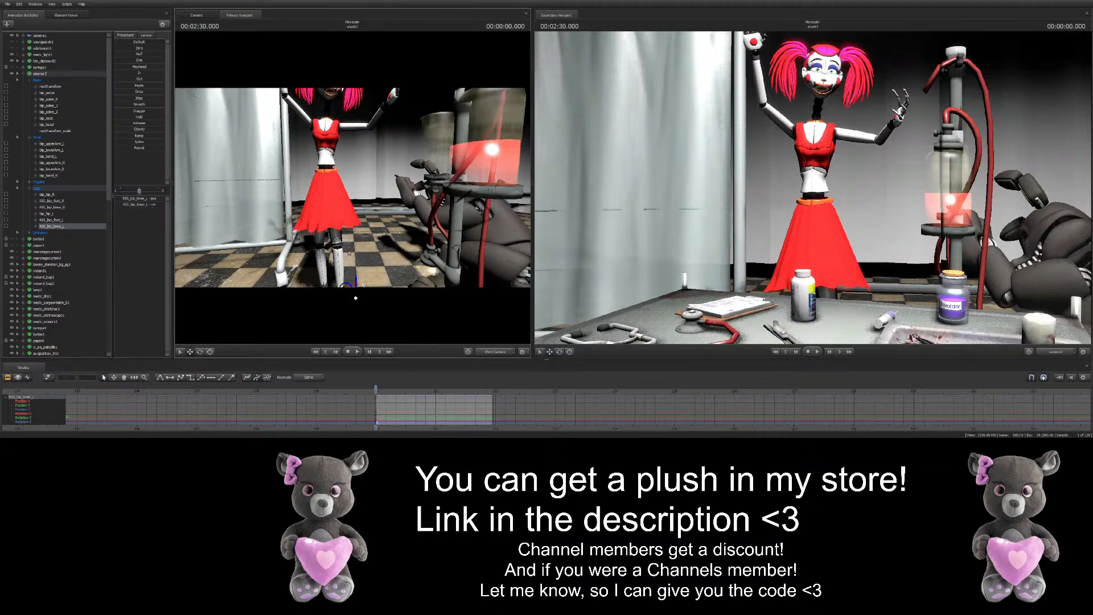
pyautogui.keyDown('ctrl'); pyautogui.click(326, 177); pyautogui.keyUp('ctrl')
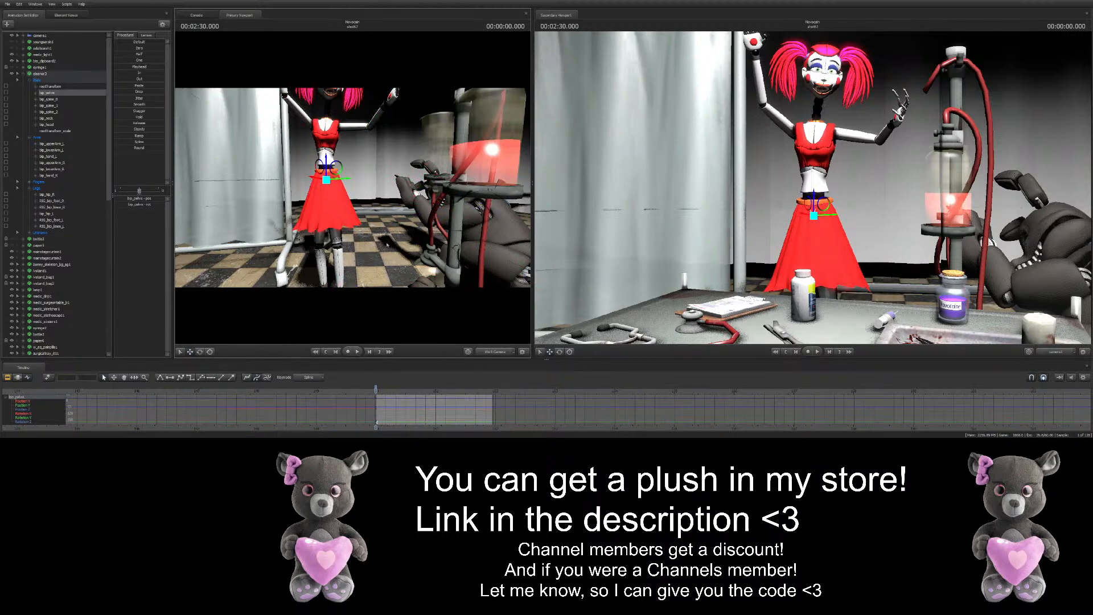
pyautogui.moveTo(365, 187); pyautogui.dragTo(364, 267)
# Adjust both of the character's feet, moving the right foot and rotating the left foot to stand naturally on the checkered floor
pyautogui.keyDown('ctrl'); pyautogui.click(367, 223); pyautogui.keyUp('ctrl')
pyautogui.click(200, 351)
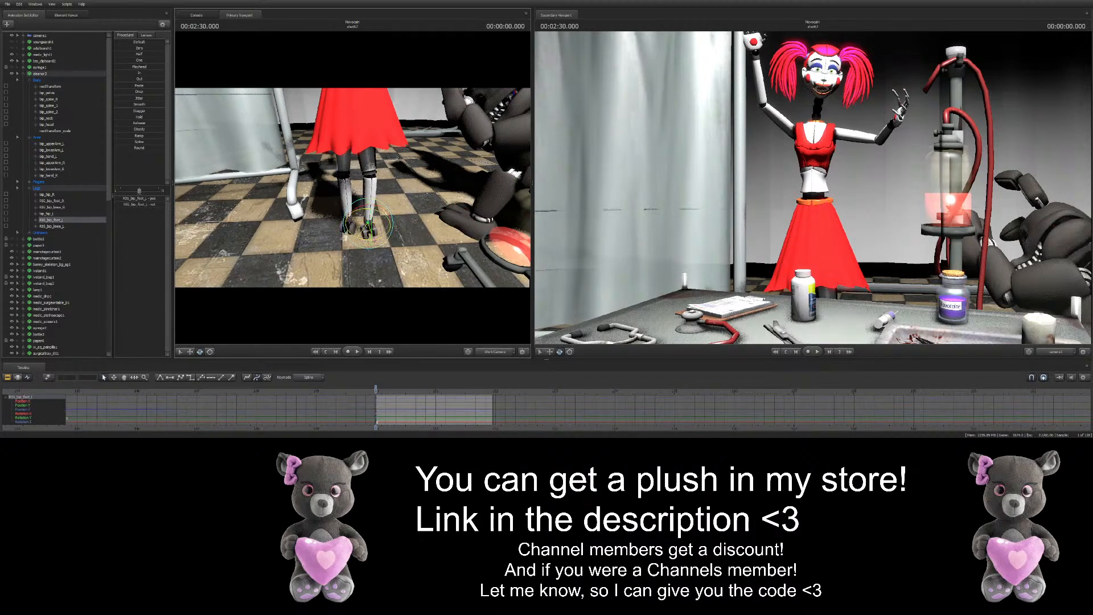
pyautogui.click(344, 228)
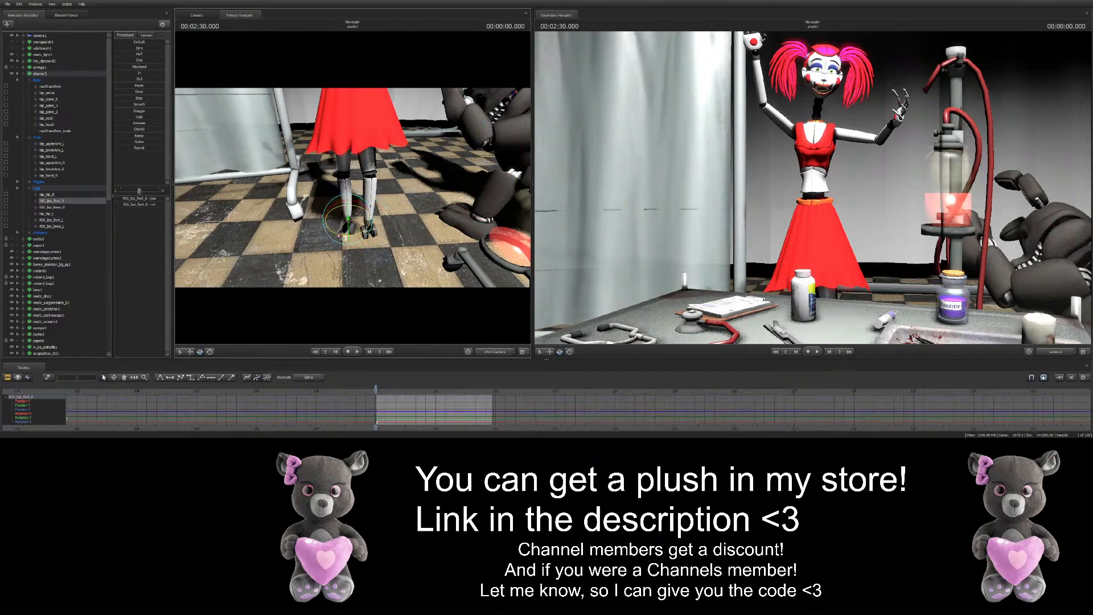
pyautogui.press('w')
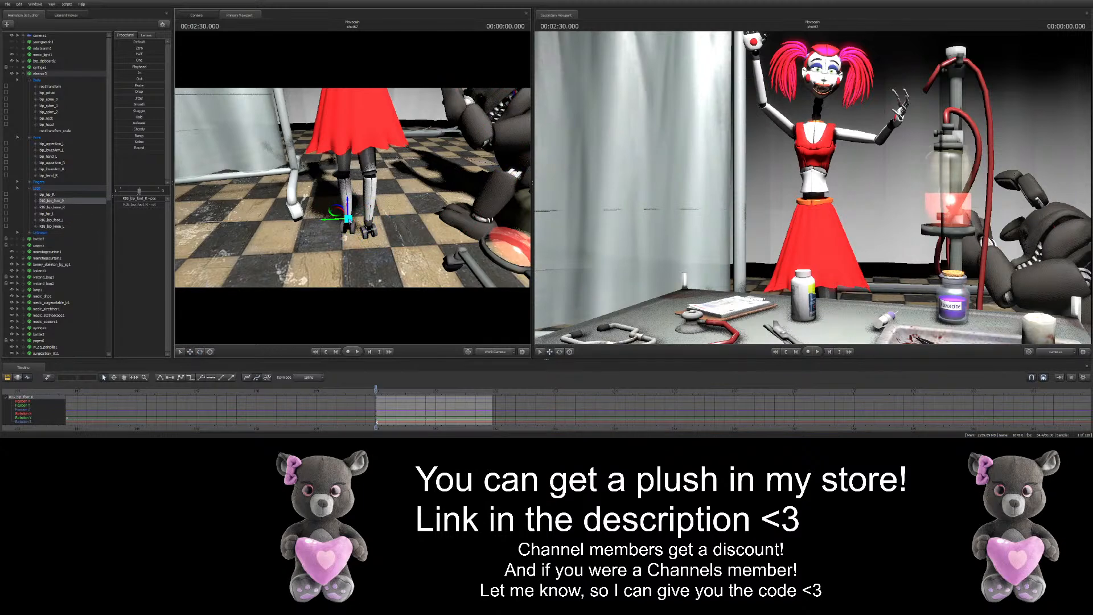
pyautogui.moveTo(344, 216); pyautogui.dragTo(330, 190)
pyautogui.keyDown('ctrl'); pyautogui.click(363, 191); pyautogui.keyUp('ctrl')
pyautogui.click(200, 352)
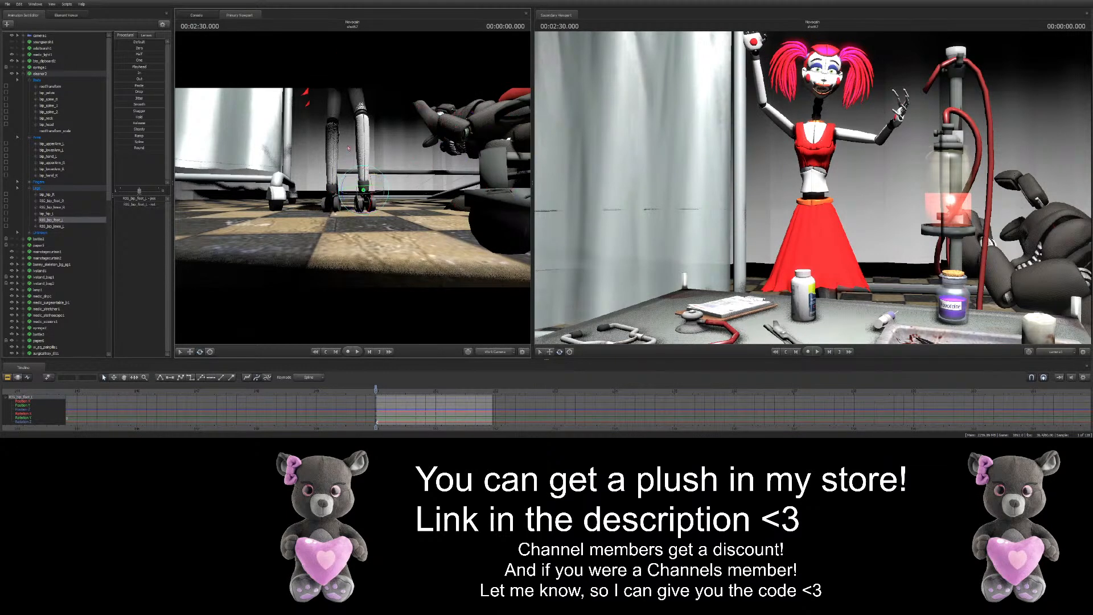
pyautogui.moveTo(323, 259); pyautogui.dragTo(337, 214)
# Rotate the character's left upper arm so the raised arm swings down toward the dark animatronic on the floor
pyautogui.press('ctrl')
pyautogui.click(335, 205)
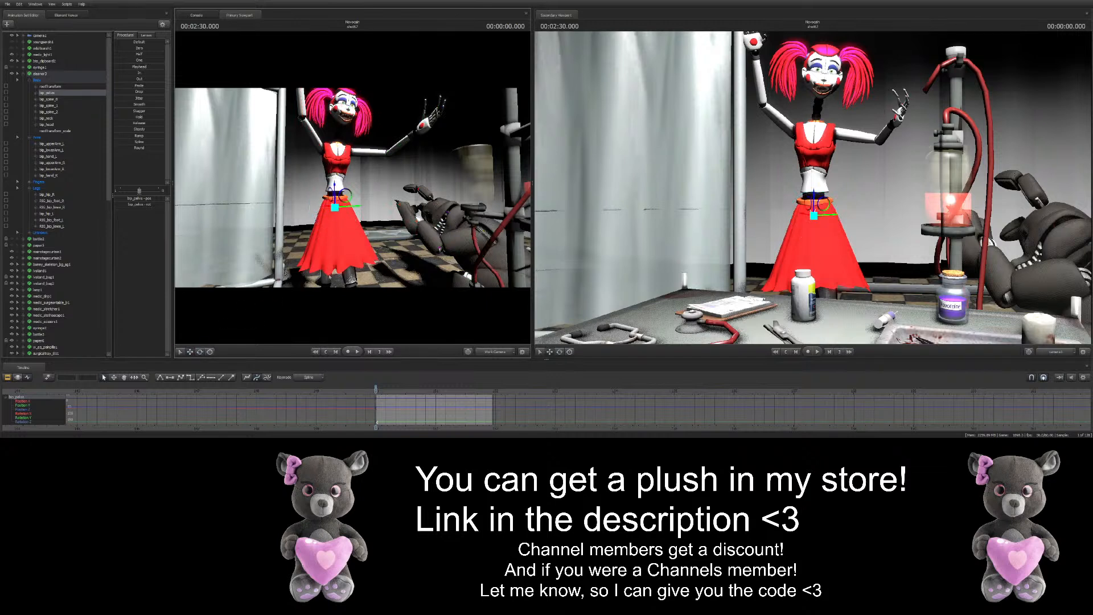
pyautogui.press('ctrl')
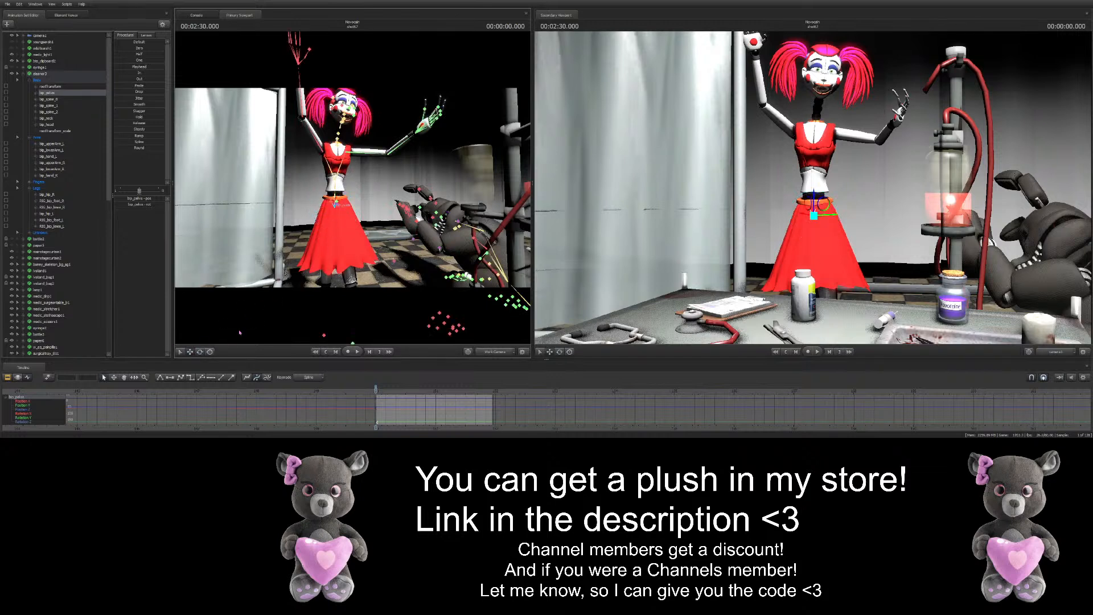
pyautogui.click(200, 351)
pyautogui.keyDown('ctrl'); pyautogui.click(344, 152); pyautogui.keyUp('ctrl')
pyautogui.moveTo(350, 129); pyautogui.dragTo(365, 170)
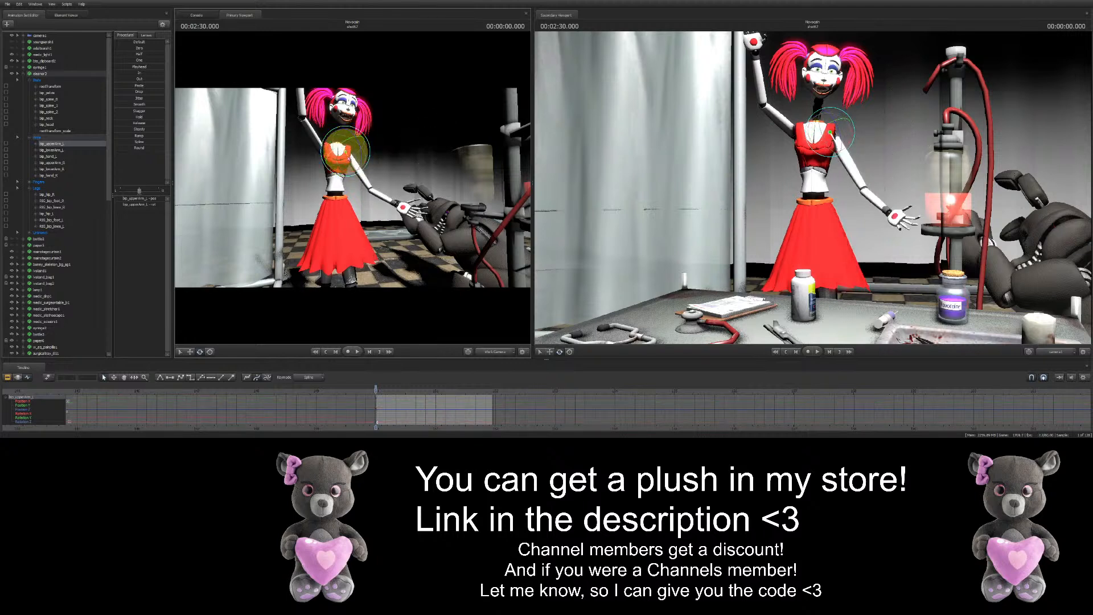
pyautogui.keyDown('ctrl'); pyautogui.click(371, 190); pyautogui.keyUp('ctrl')
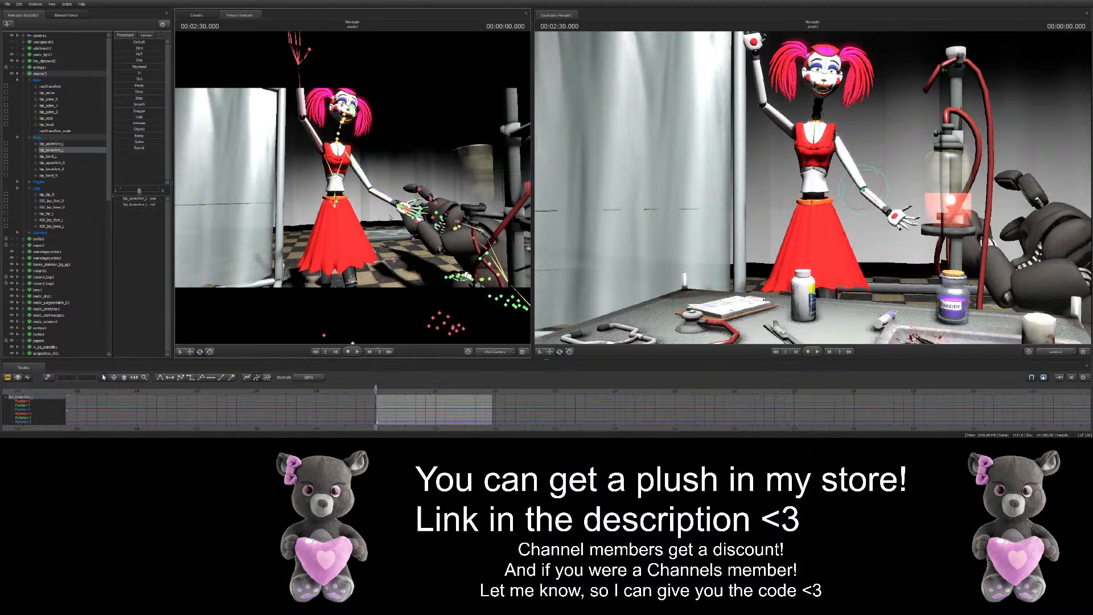
# Rotate the character's right upper arm down from its raised position to beside her body
pyautogui.keyDown('ctrl'); pyautogui.click(313, 149); pyautogui.keyUp('ctrl')
pyautogui.moveTo(313, 149); pyautogui.dragTo(318, 155)
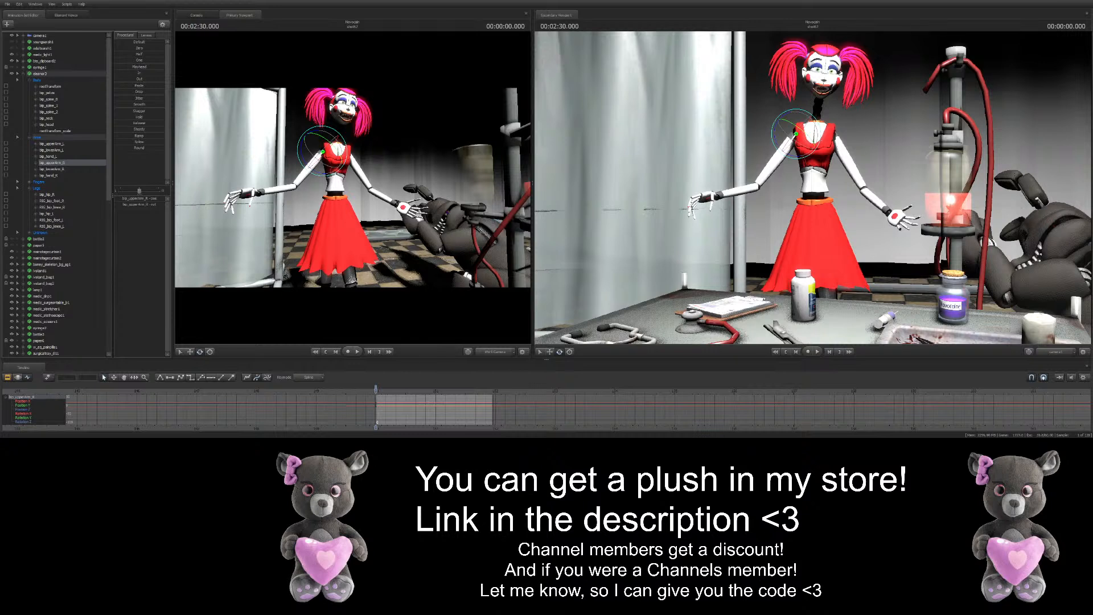
pyautogui.moveTo(353, 190)
pyautogui.mouseDown()
pyautogui.moveTo(357, 180)
pyautogui.moveTo(353, 191)
pyautogui.mouseUp()
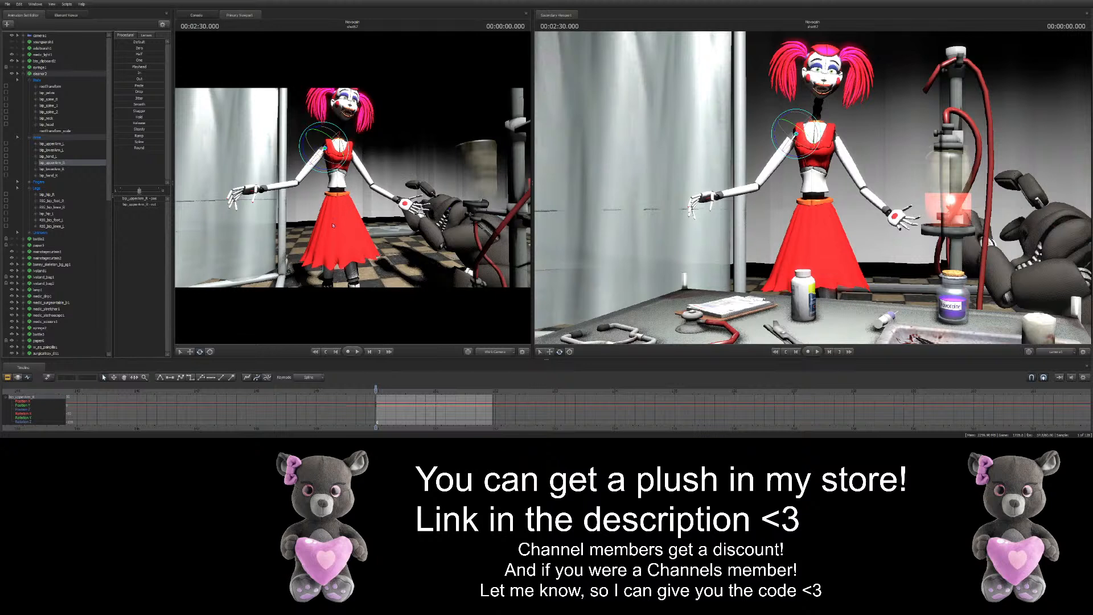
pyautogui.moveTo(330, 231); pyautogui.dragTo(324, 229)
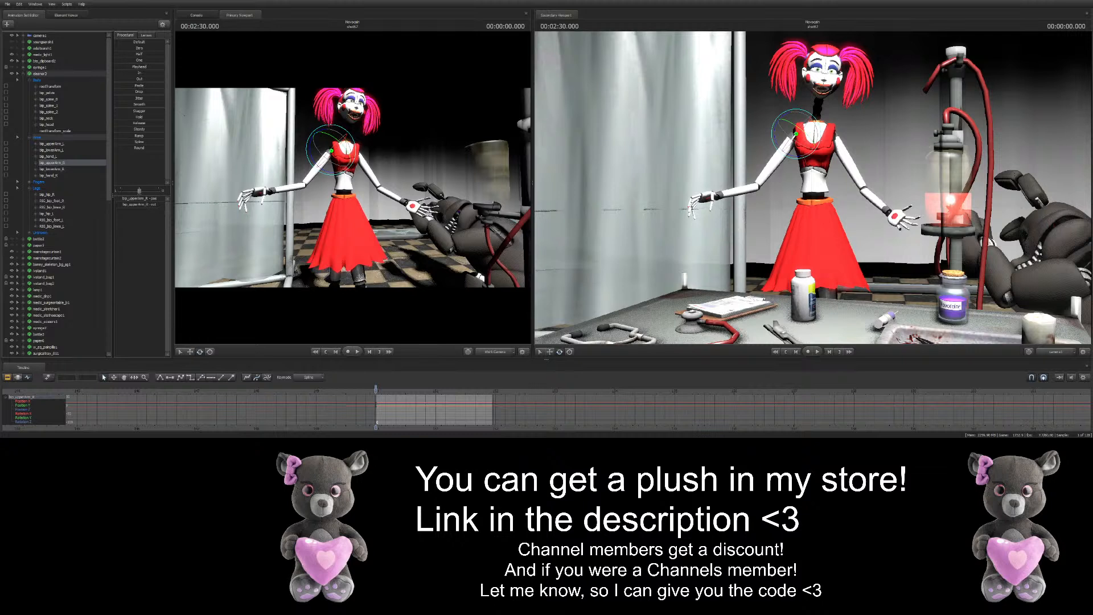
# Rotate the character's right forearm and hand down so the arm hangs beside her skirt
pyautogui.moveTo(356, 189); pyautogui.dragTo(382, 198)
pyautogui.keyDown('ctrl'); pyautogui.click(336, 161); pyautogui.keyUp('ctrl')
pyautogui.moveTo(337, 161); pyautogui.dragTo(305, 192)
pyautogui.keyDown('ctrl'); pyautogui.click(317, 199); pyautogui.keyUp('ctrl')
pyautogui.keyDown('ctrl'); pyautogui.click(320, 199); pyautogui.keyUp('ctrl')
# Rotate the character's left forearm so the open palm turns inward toward her body
pyautogui.keyDown('ctrl'); pyautogui.click(378, 193); pyautogui.keyUp('ctrl')
pyautogui.moveTo(378, 193); pyautogui.dragTo(430, 215)
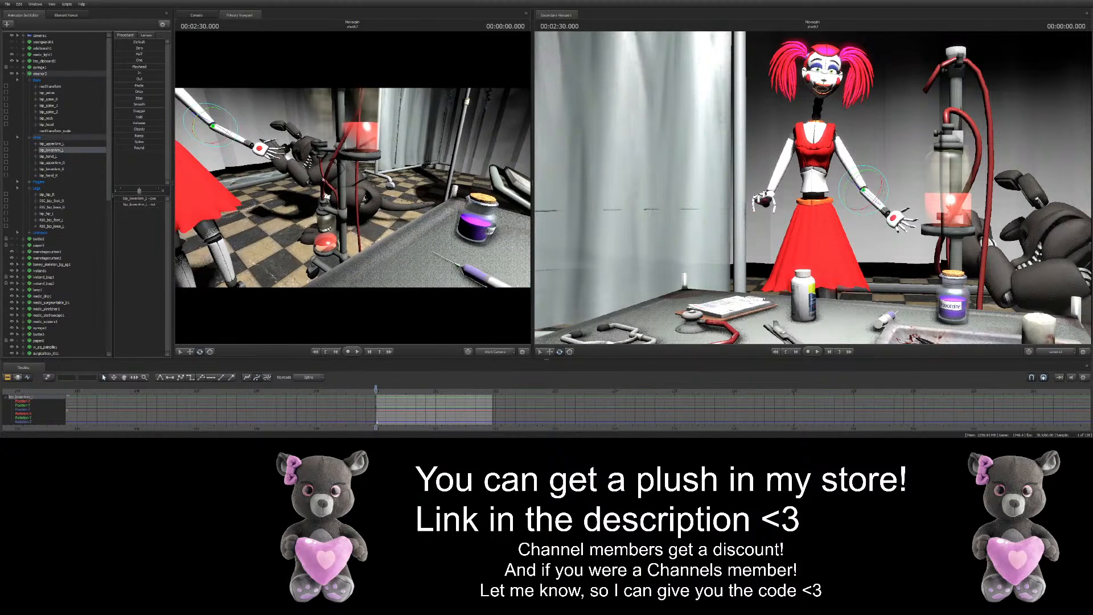
pyautogui.moveTo(353, 188); pyautogui.dragTo(294, 182)
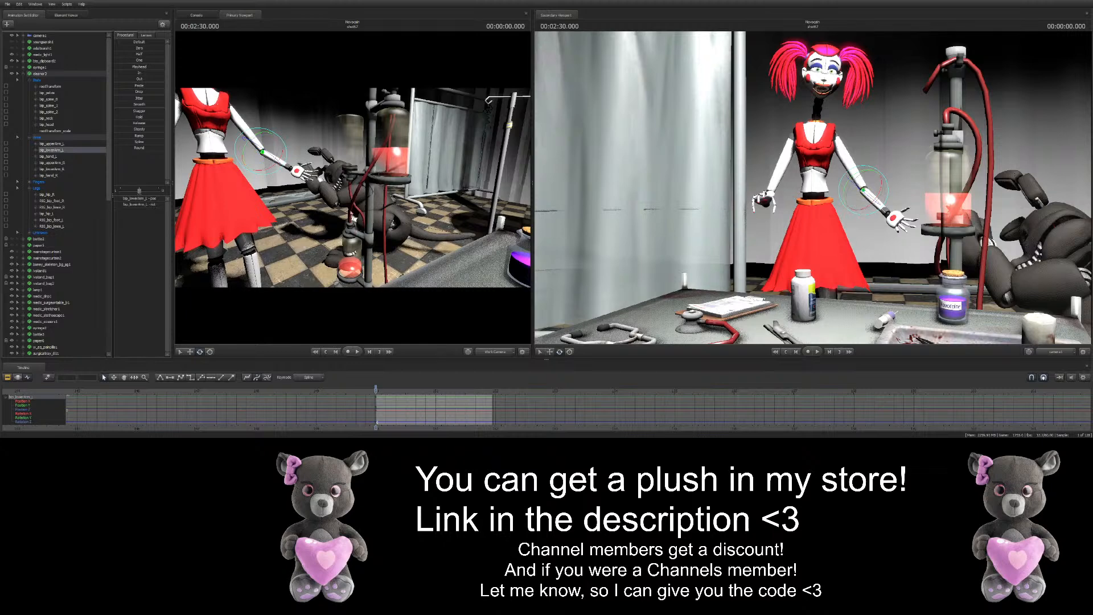
pyautogui.moveTo(353, 188); pyautogui.dragTo(273, 188)
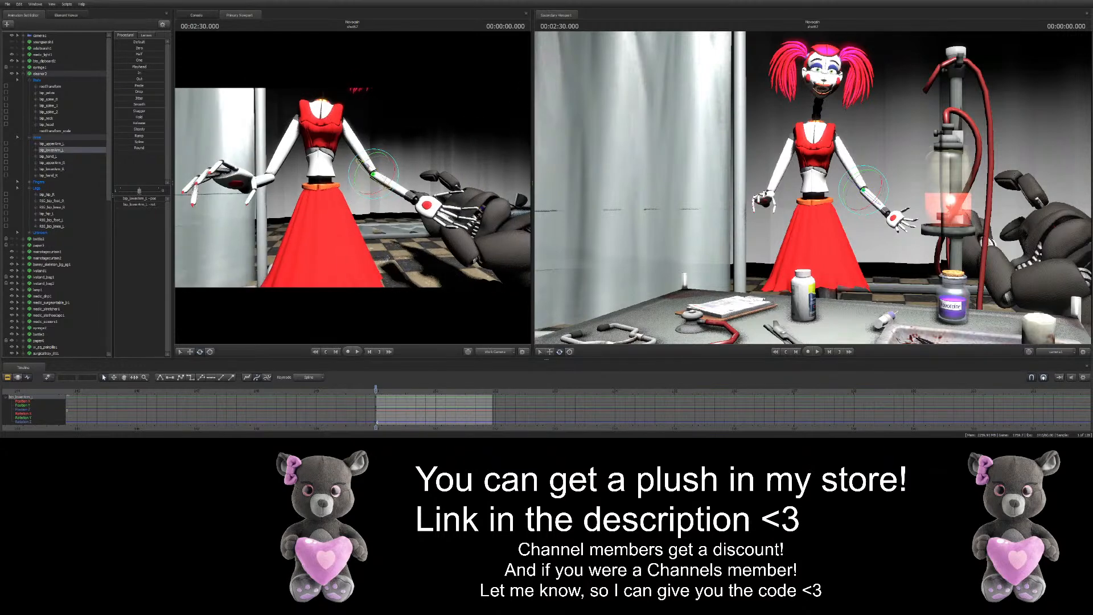
pyautogui.moveTo(387, 168); pyautogui.dragTo(380, 181)
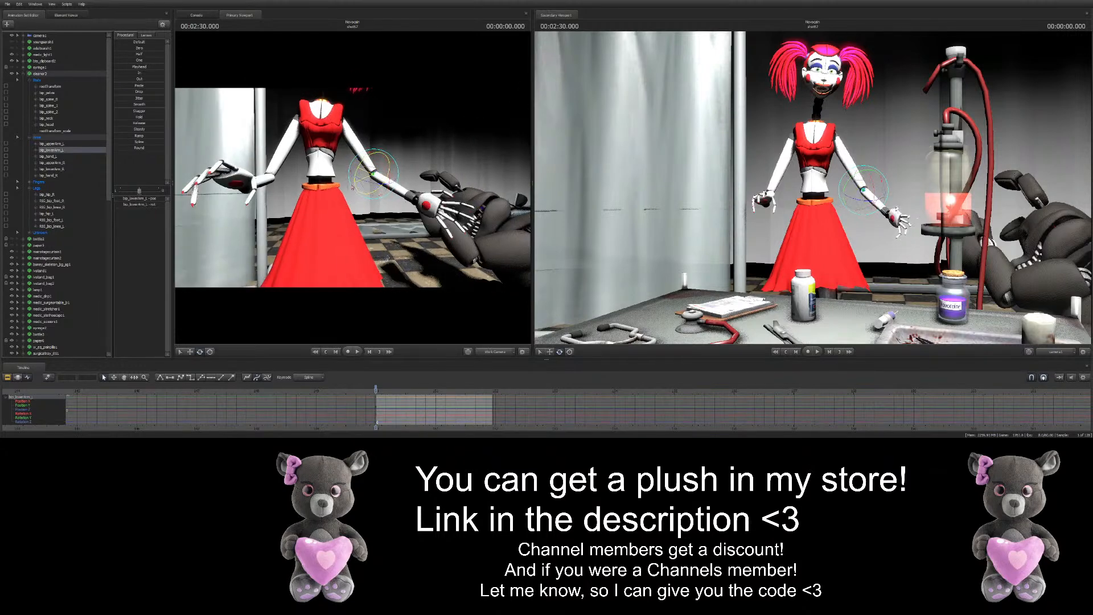
# Rotate the left upper arm closer to the body and adjust the left hand so it hangs relaxed
pyautogui.keyDown('ctrl'); pyautogui.click(337, 117); pyautogui.keyUp('ctrl')
pyautogui.moveTo(347, 113); pyautogui.dragTo(343, 119)
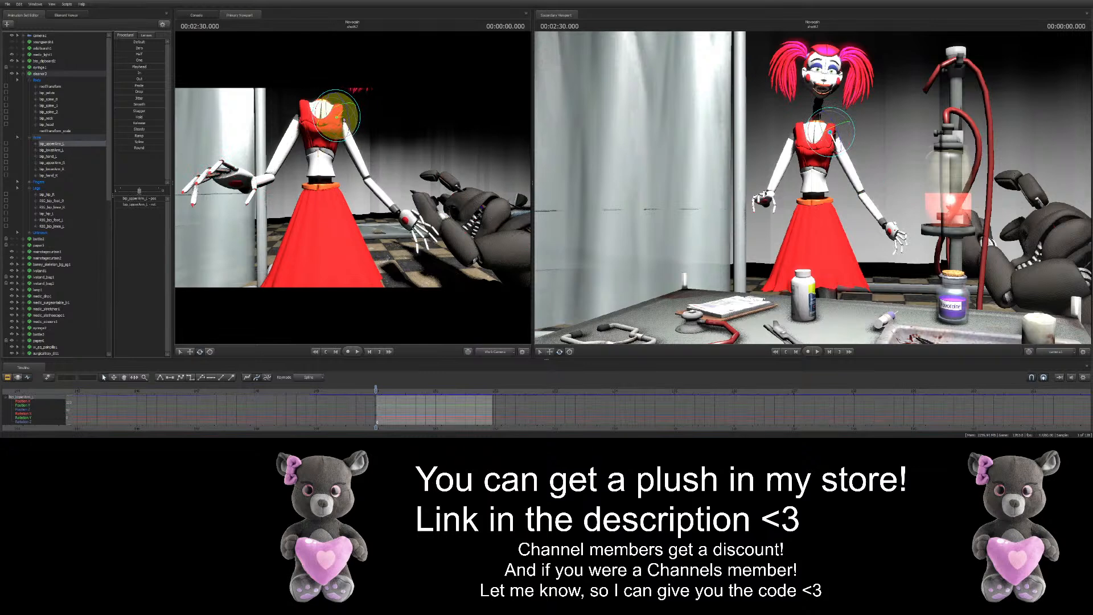
pyautogui.keyDown('ctrl'); pyautogui.click(401, 216); pyautogui.keyUp('ctrl')
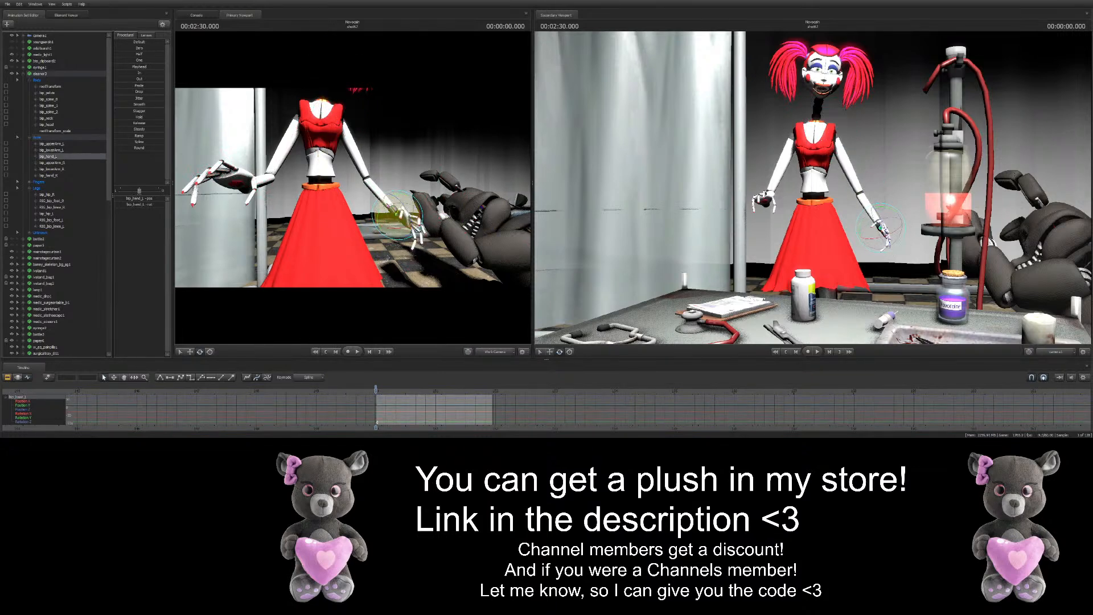
pyautogui.press('s')
pyautogui.moveTo(330, 229); pyautogui.dragTo(330, 230)
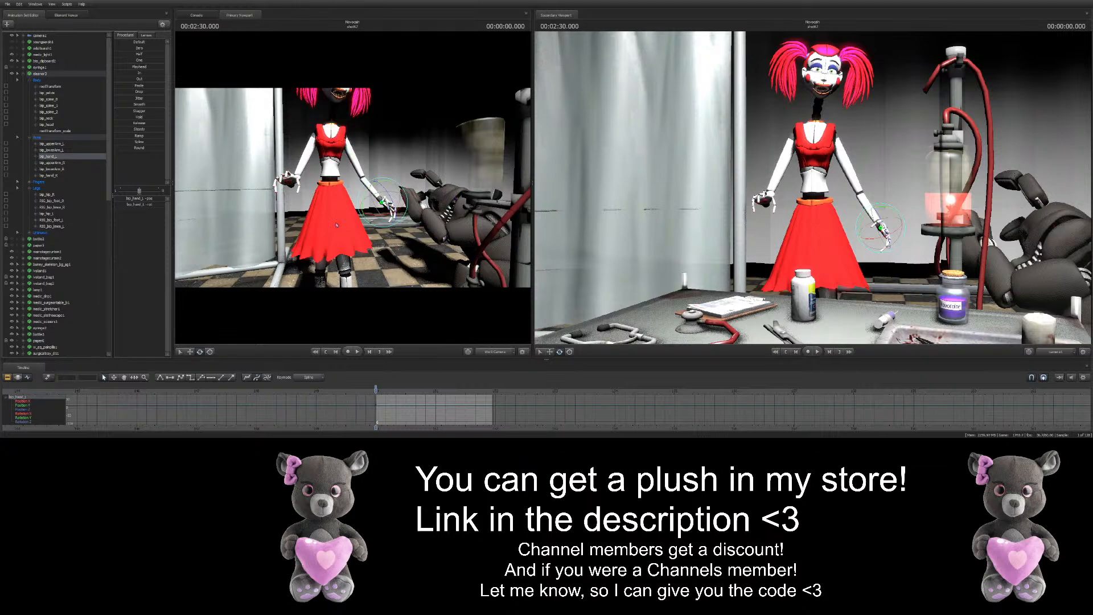
pyautogui.press('s')
pyautogui.moveTo(281, 237); pyautogui.dragTo(281, 237)
pyautogui.press('w')
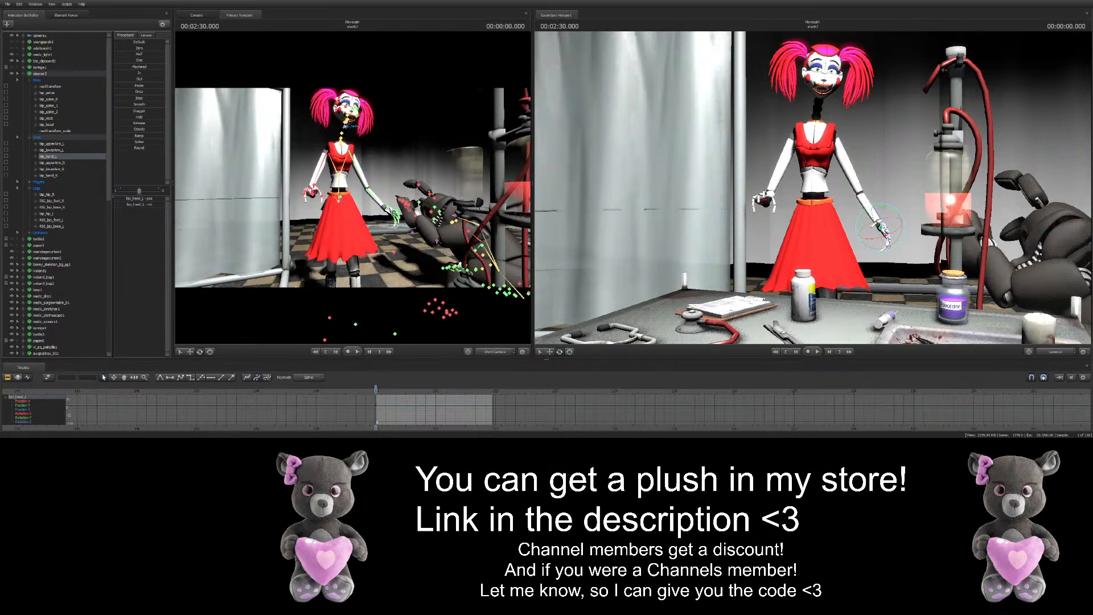
# Close the character's open mouth by rotating bip_jaw_2 and bip_BottomInnerJaw upward together
pyautogui.keyDown('ctrl'); pyautogui.click(345, 123); pyautogui.keyUp('ctrl')
pyautogui.keyDown('ctrl'); pyautogui.click(347, 119); pyautogui.keyUp('ctrl')
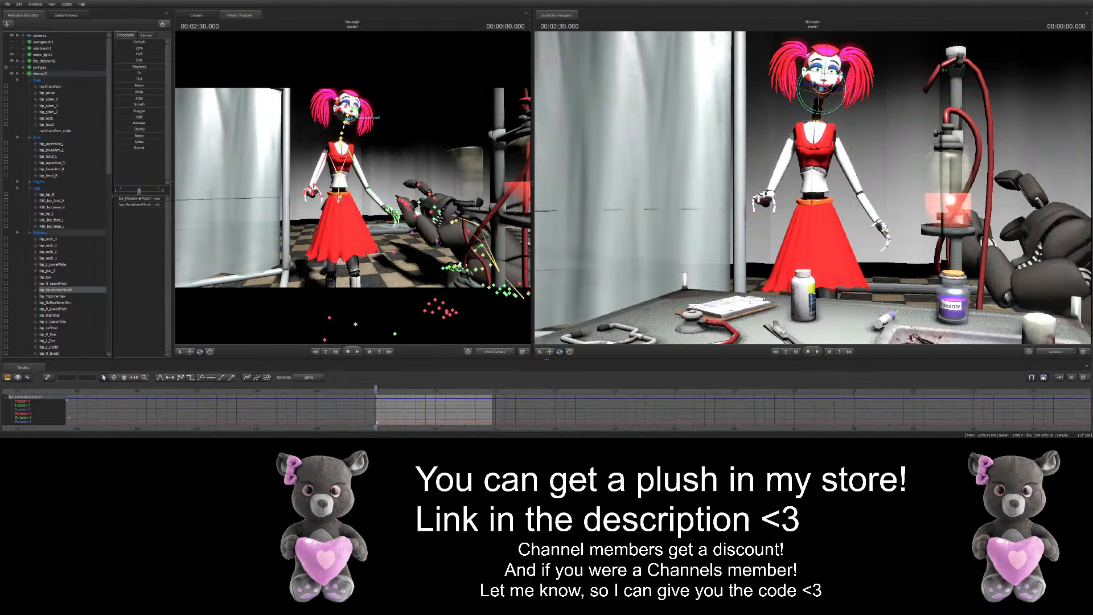
pyautogui.scroll(-3, 72, 299)
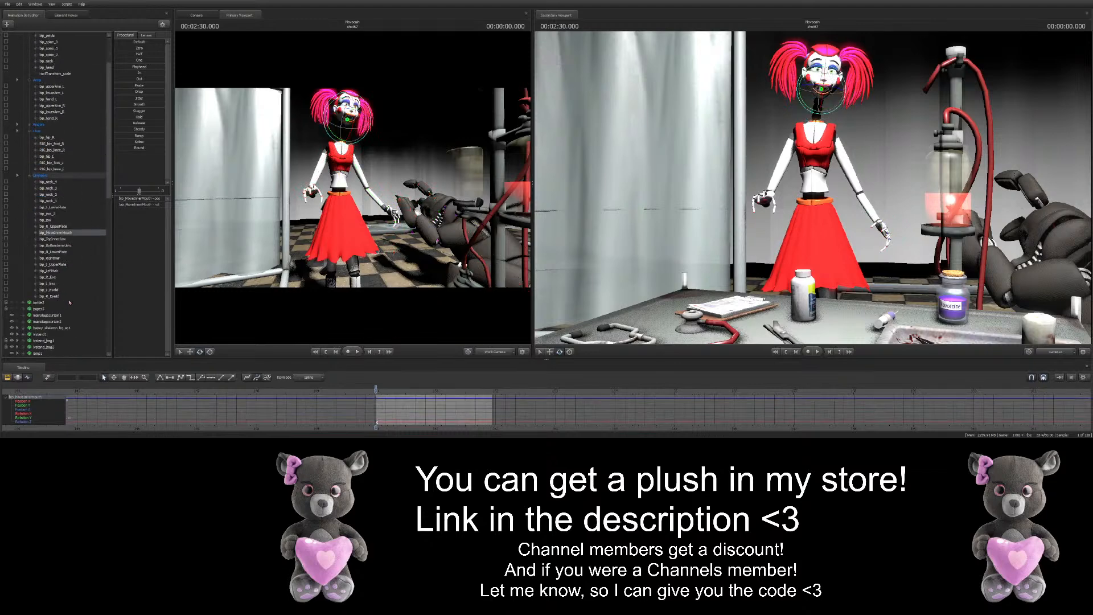
pyautogui.click(57, 251)
pyautogui.press('f')
pyautogui.moveTo(353, 188)
pyautogui.keyDown('alt'); pyautogui.mouseDown(button='right')
pyautogui.moveTo(391, 183)
pyautogui.moveTo(355, 187)
pyautogui.mouseUp(button='right'); pyautogui.keyUp('alt')
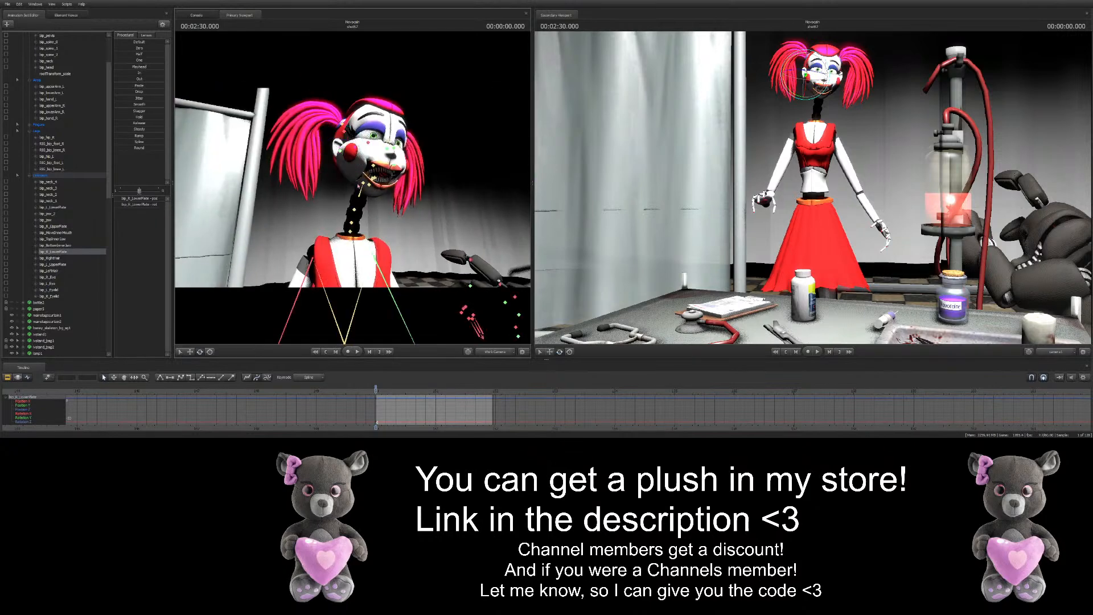
pyautogui.click(74, 233)
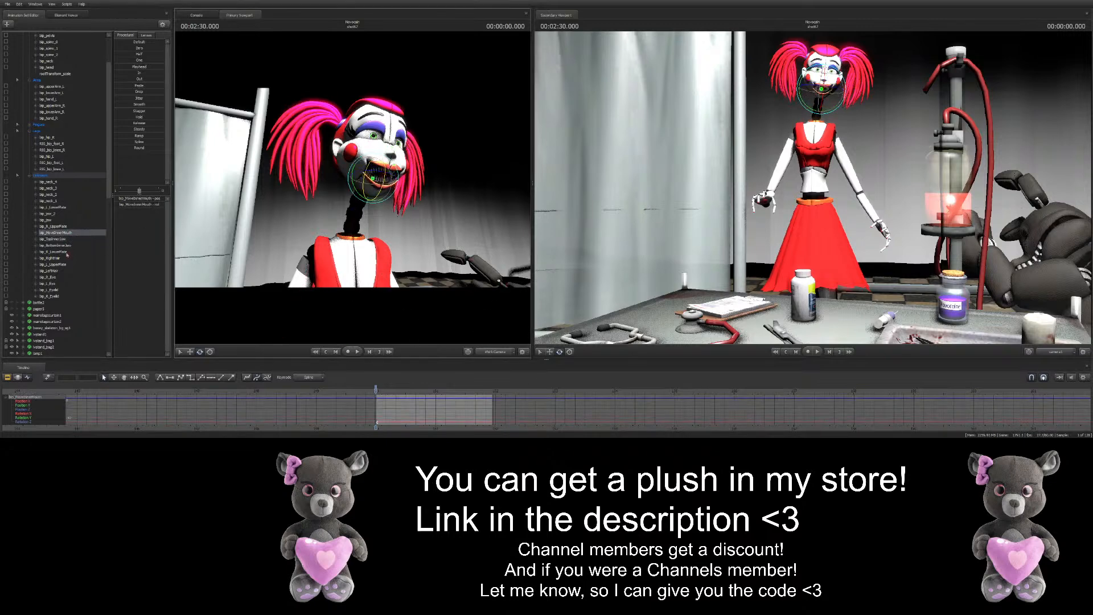
pyautogui.click(57, 245)
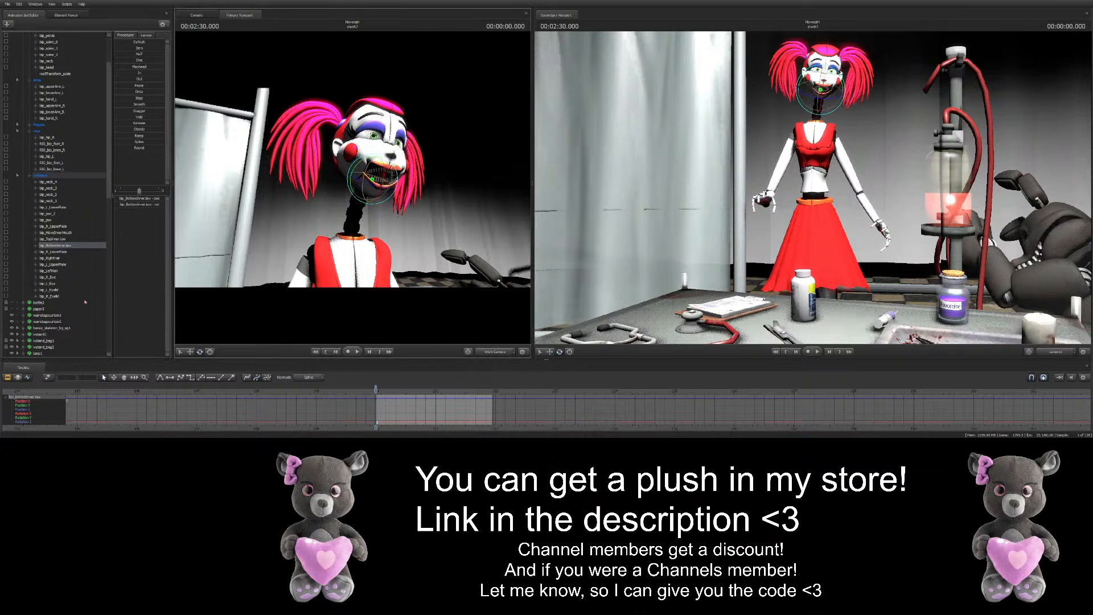
pyautogui.keyDown('ctrl'); pyautogui.click(59, 220); pyautogui.keyUp('ctrl')
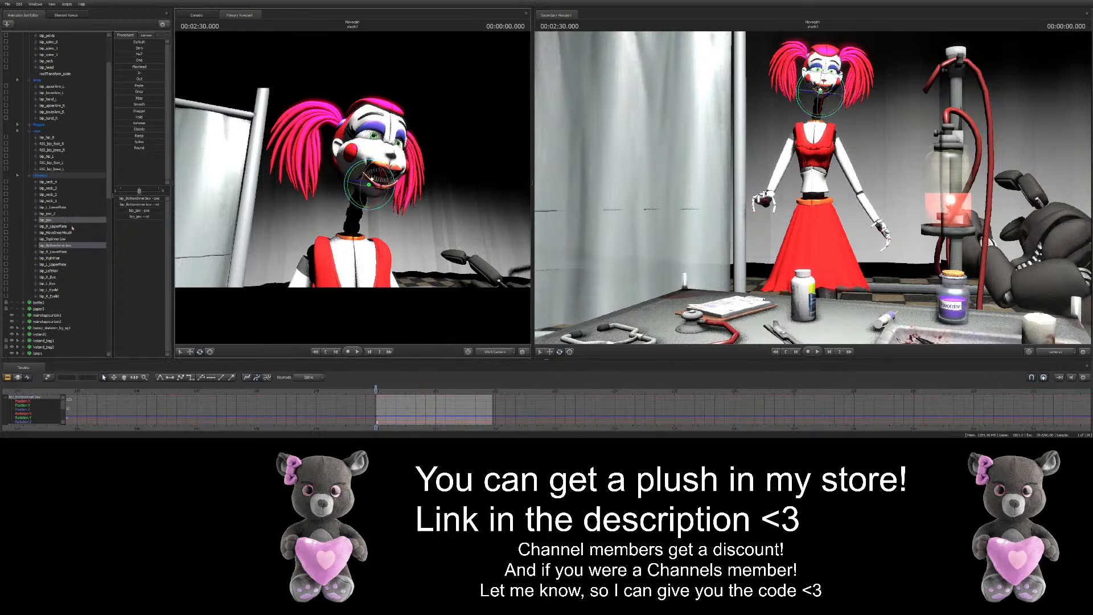
pyautogui.keyDown('ctrl'); pyautogui.click(51, 214); pyautogui.keyUp('ctrl')
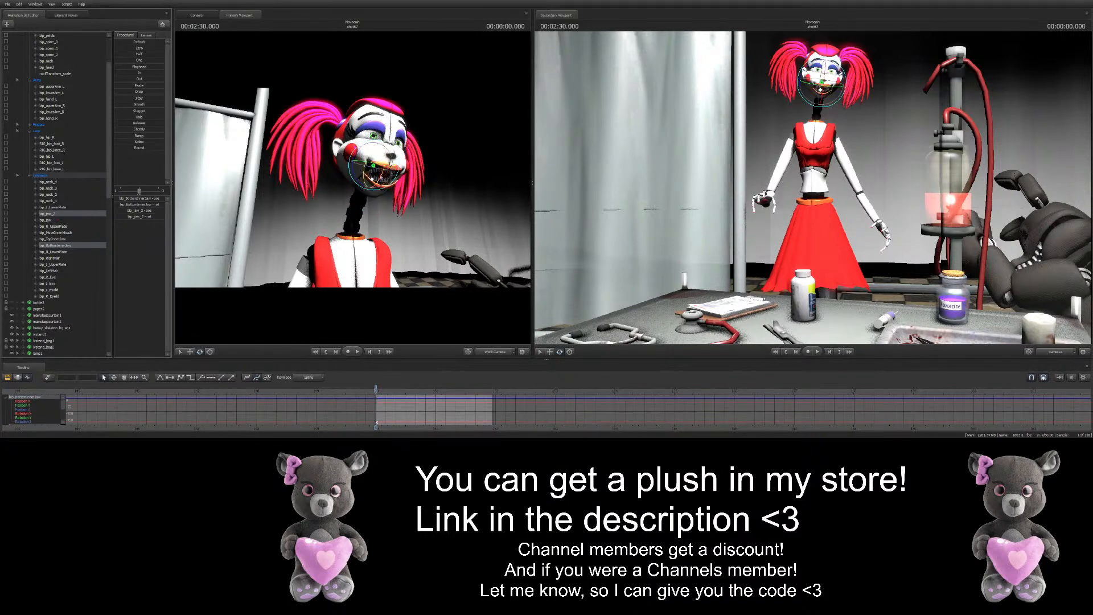
pyautogui.moveTo(386, 174); pyautogui.dragTo(385, 168)
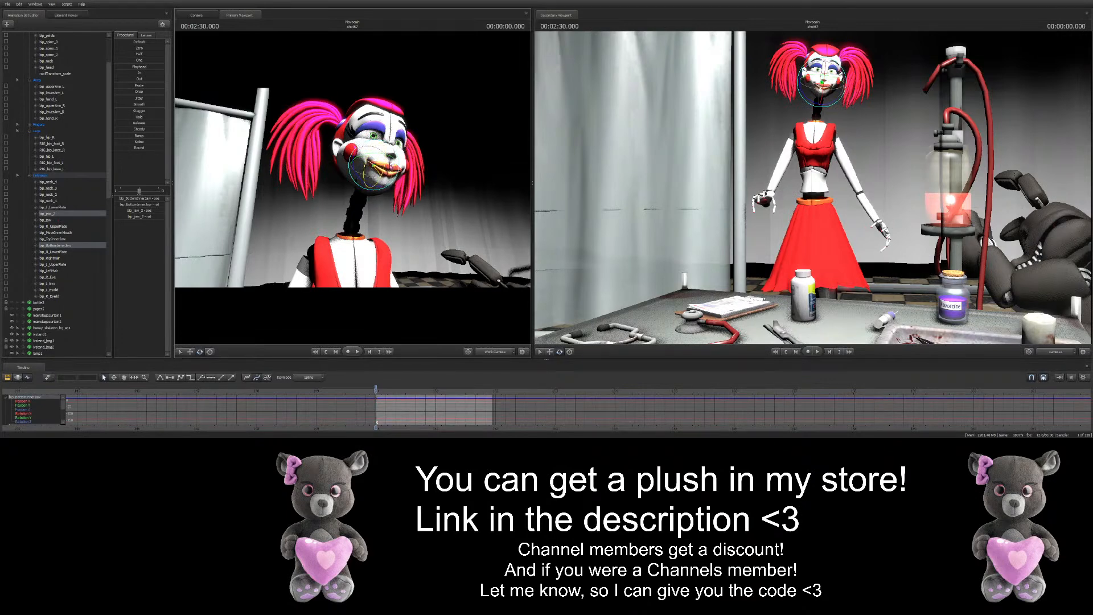
pyautogui.click(421, 260)
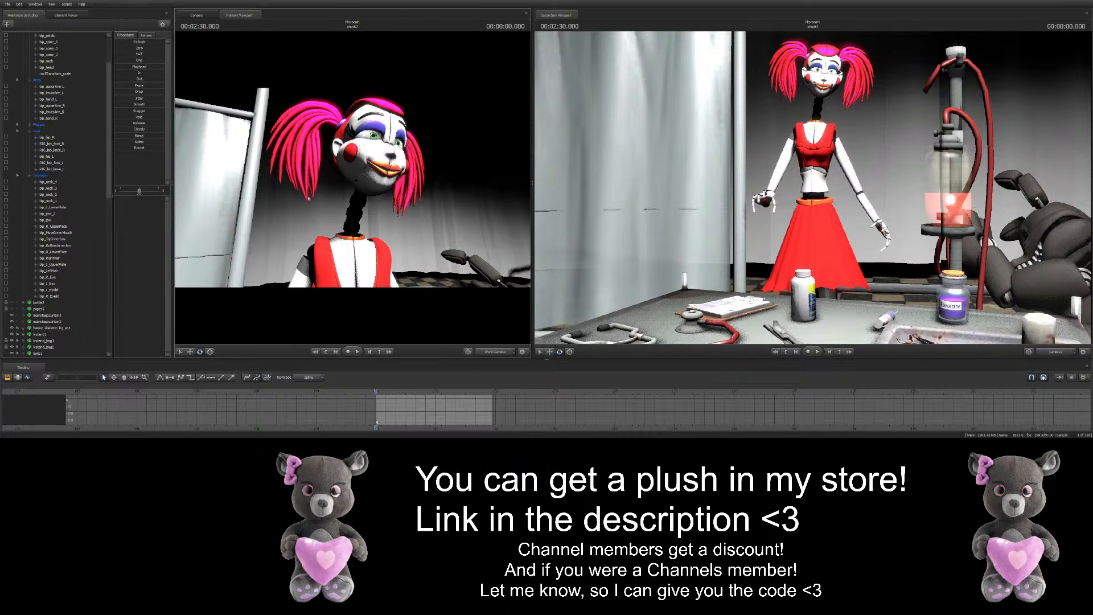
# Examine the character's full standing pose and facial expression from several angles in the work camera view
pyautogui.moveTo(339, 194); pyautogui.dragTo(335, 206)
pyautogui.press('s')
pyautogui.scroll(3, 74, 176)
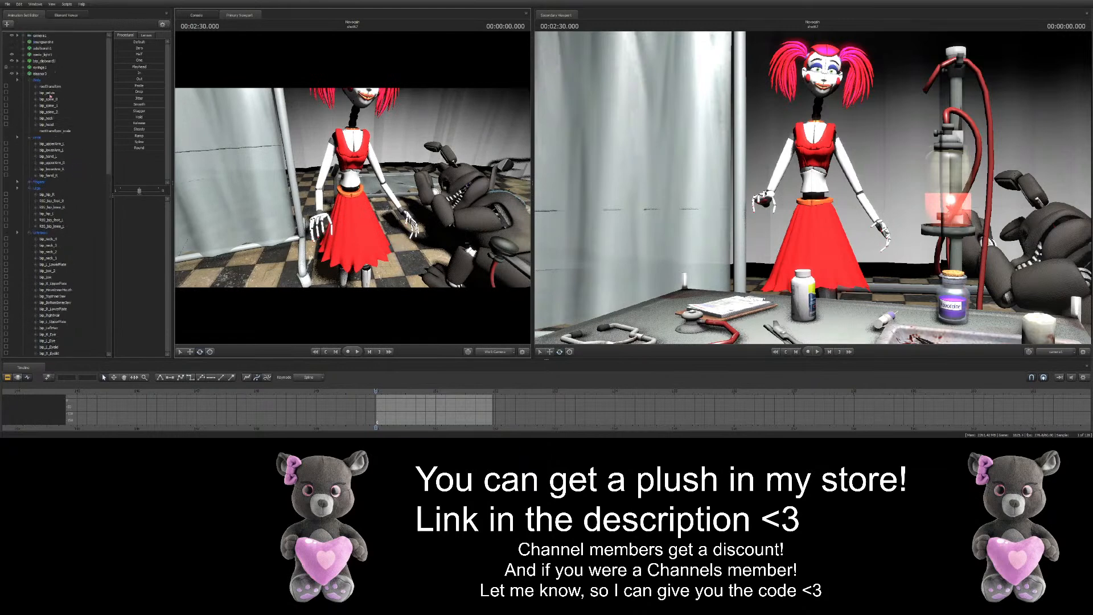
pyautogui.click(45, 73)
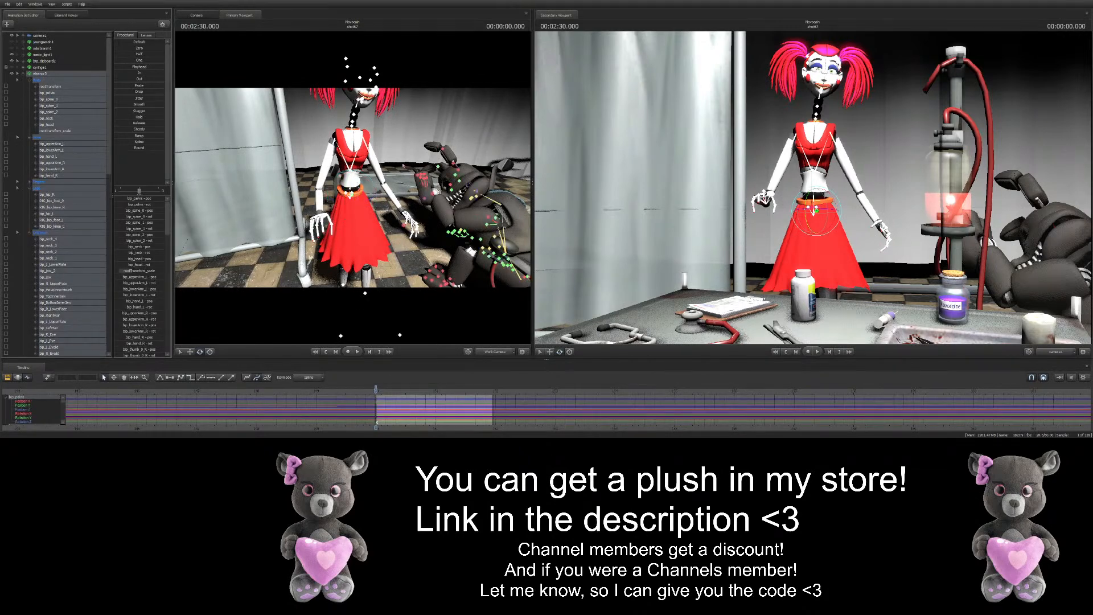
pyautogui.click(403, 166)
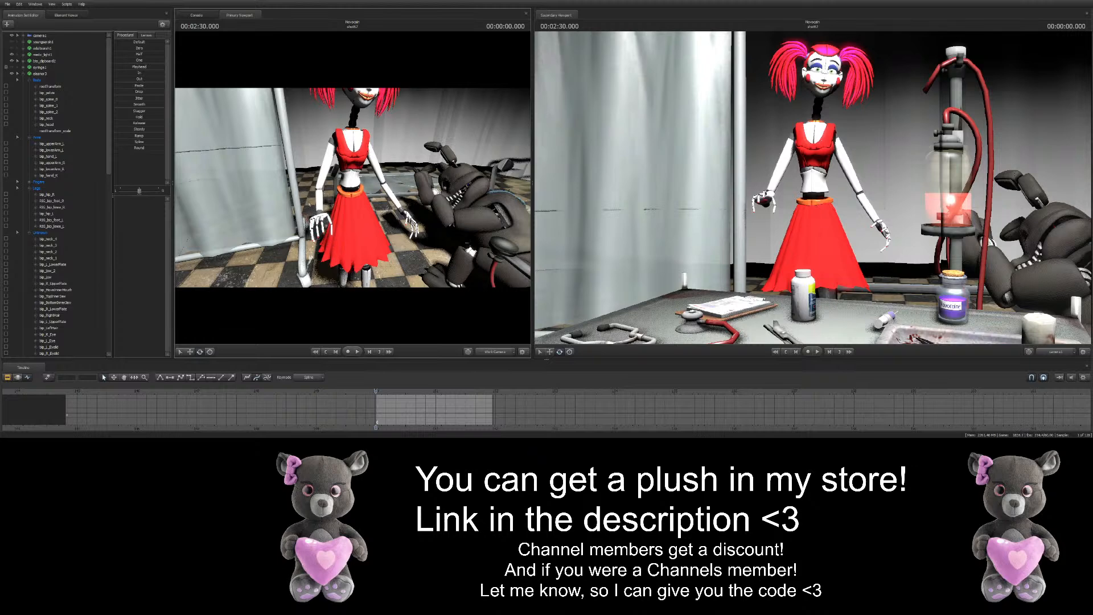
pyautogui.moveTo(305, 201); pyautogui.dragTo(312, 211)
pyautogui.press('s')
pyautogui.press('w')
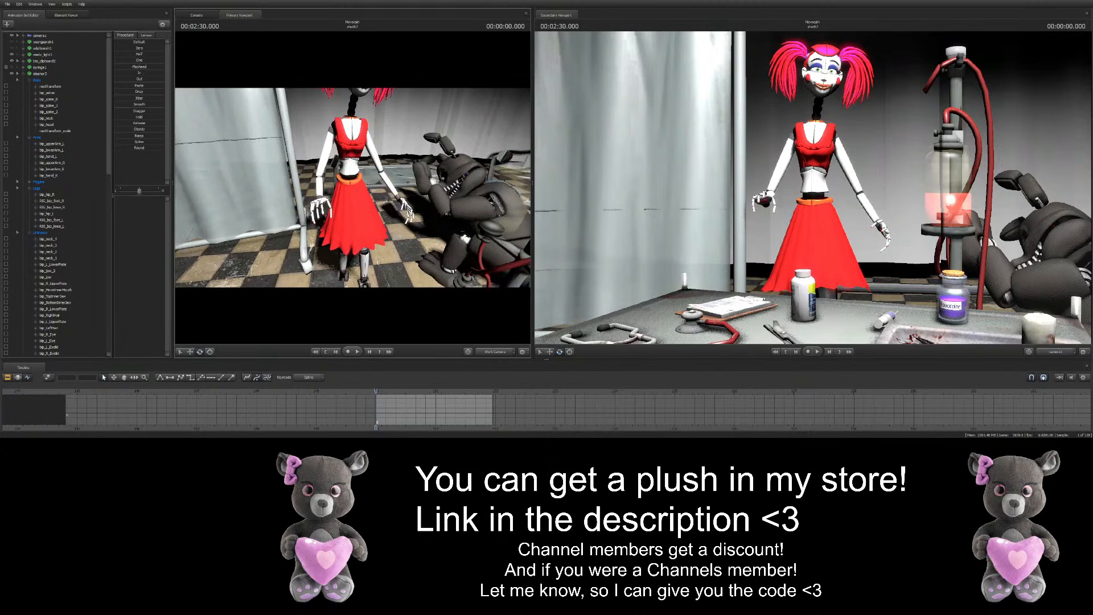
pyautogui.press('s')
pyautogui.press('s')
pyautogui.press('w')
pyautogui.press('a')
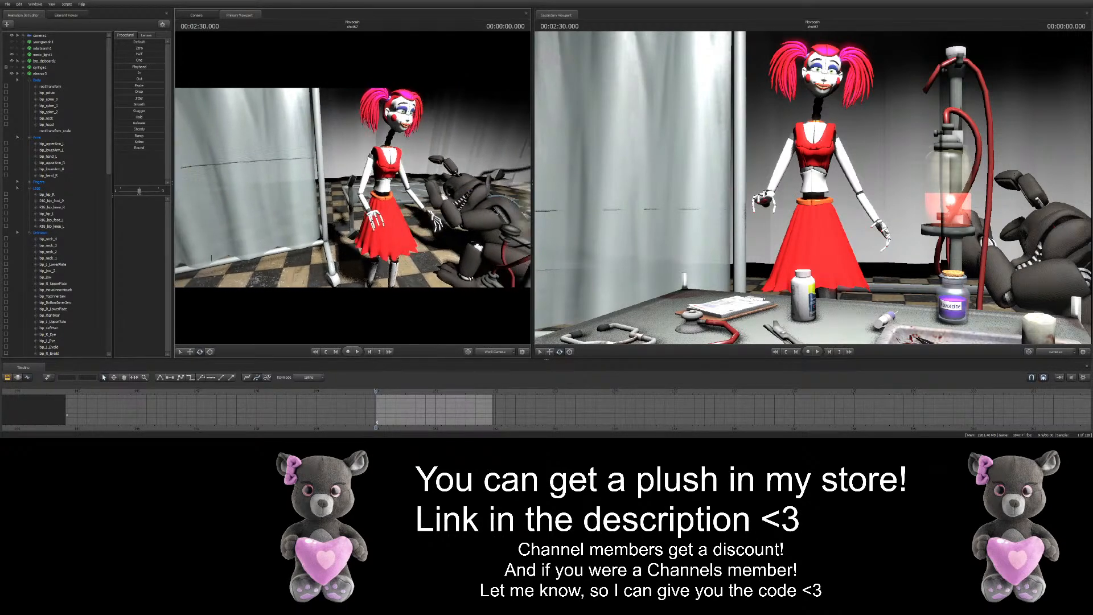
# Rotate bip_pelvis slightly to turn and tilt the standing character's whole upper body
pyautogui.press('d')
pyautogui.press('a')
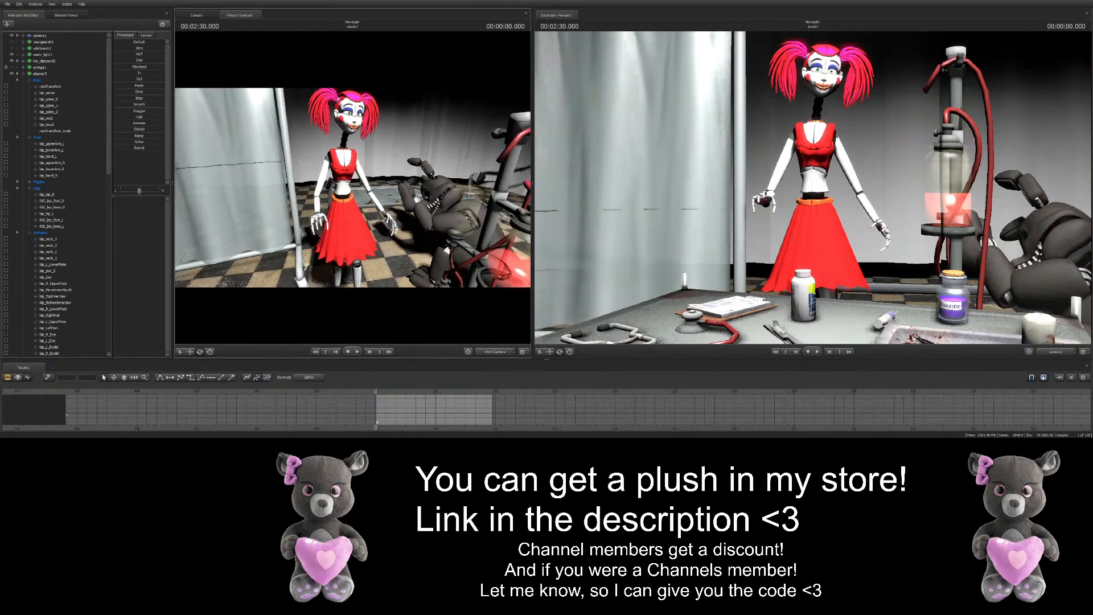
pyautogui.press('w')
pyautogui.press('s')
pyautogui.press('w')
pyautogui.press('ctrl')
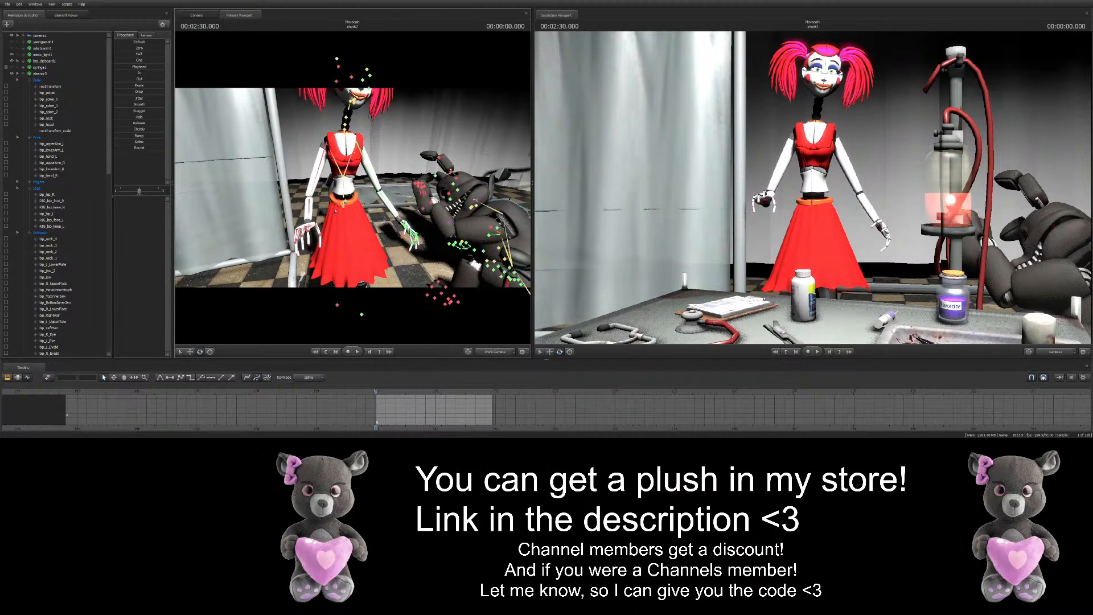
pyautogui.click(346, 209)
pyautogui.press('w')
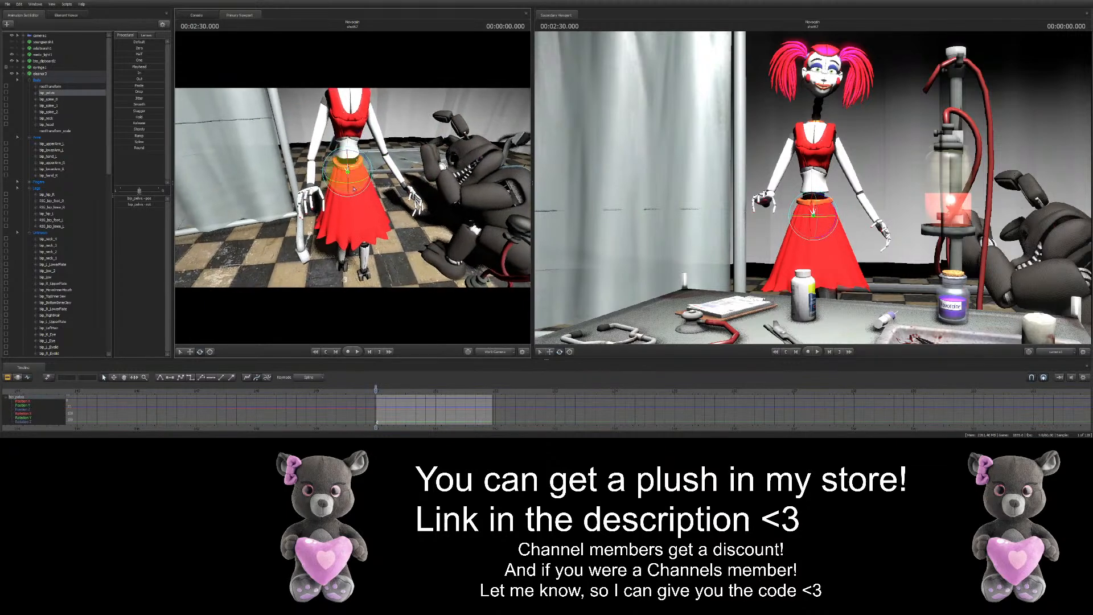
pyautogui.moveTo(345, 184)
pyautogui.mouseDown()
pyautogui.moveTo(320, 180)
pyautogui.moveTo(349, 180)
pyautogui.mouseUp()
pyautogui.keyDown('ctrl'); pyautogui.click(346, 113); pyautogui.keyUp('ctrl')
pyautogui.keyDown('ctrl'); pyautogui.click(348, 171); pyautogui.keyUp('ctrl')
# Move the whole character forward across the full shot in the Motion Editor so she stands right behind the medical table
pyautogui.click(189, 351)
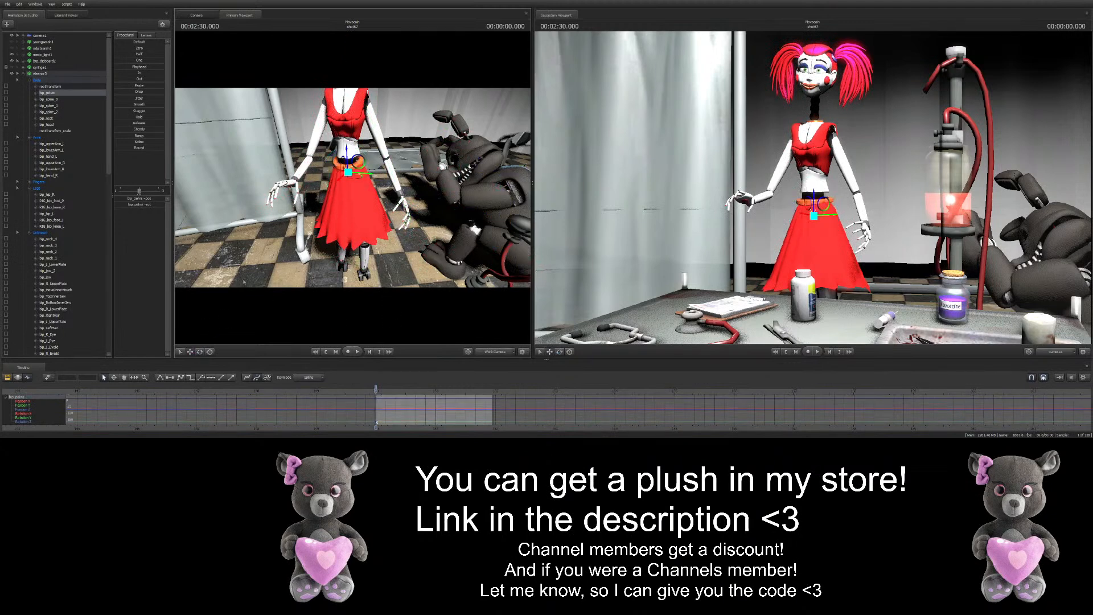
pyautogui.moveTo(360, 174); pyautogui.dragTo(347, 170)
pyautogui.moveTo(318, 223); pyautogui.dragTo(337, 187)
pyautogui.click(40, 74)
pyautogui.keyDown('ctrl'); pyautogui.click(46, 86); pyautogui.keyUp('ctrl')
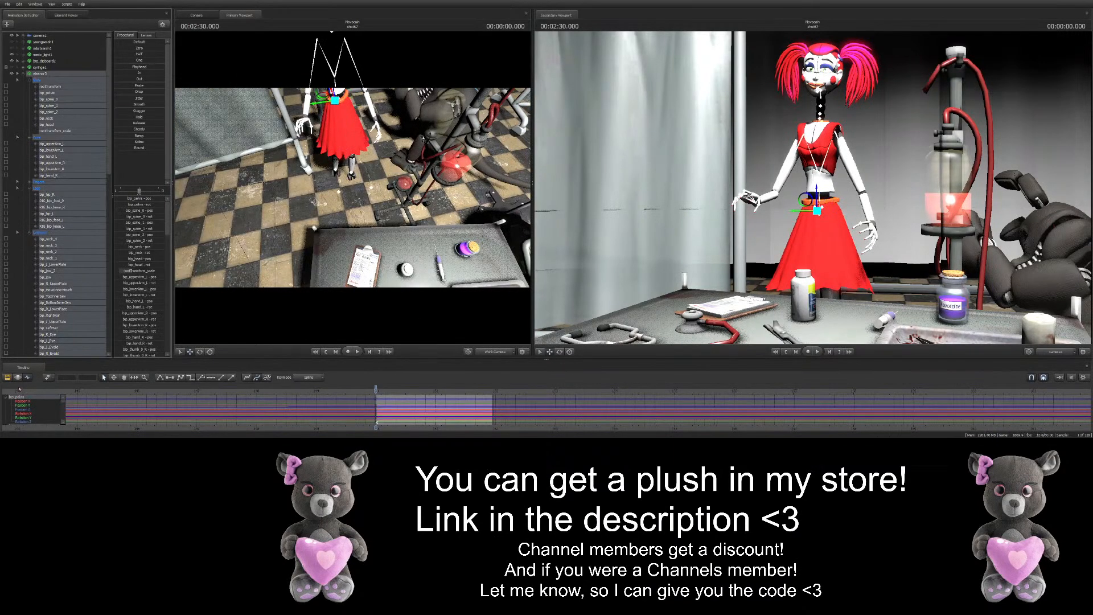
pyautogui.press('F3')
pyautogui.moveTo(322, 97); pyautogui.dragTo(352, 164)
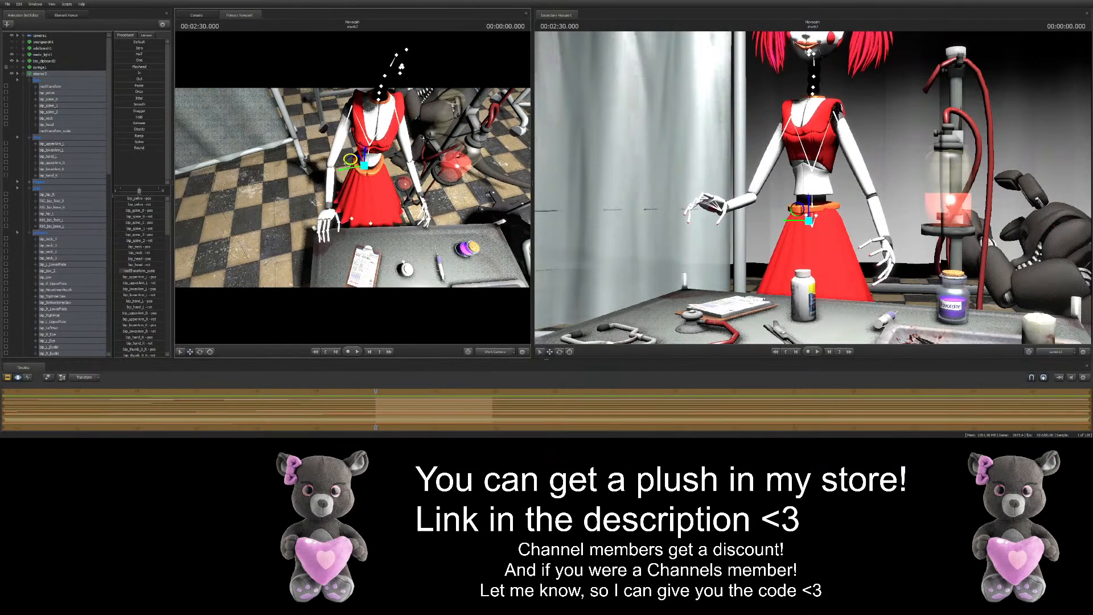
pyautogui.click(28, 376)
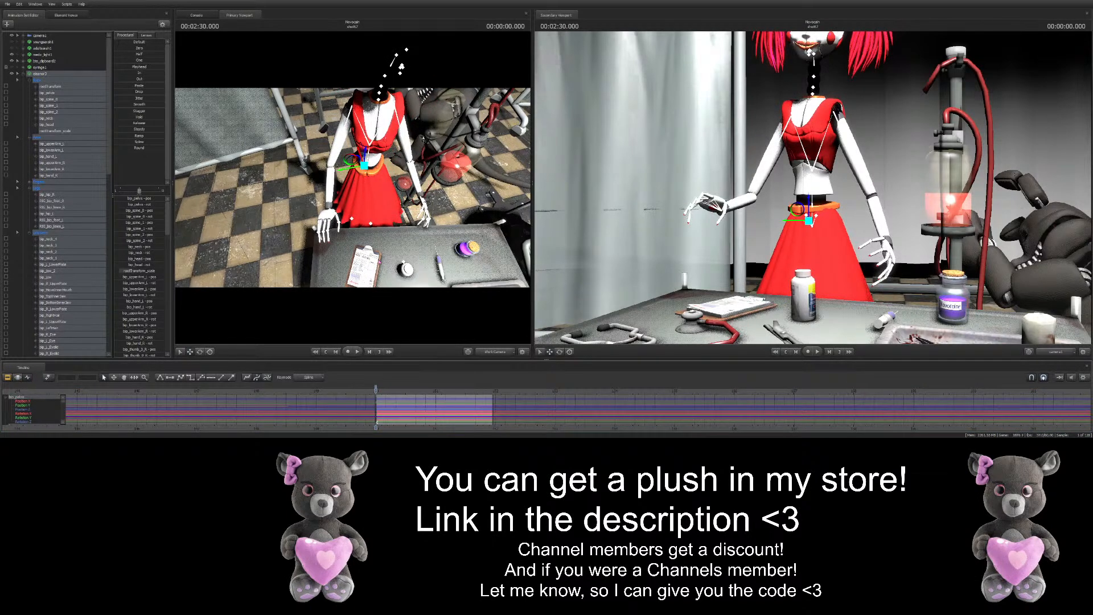
# Lower bip_pelvis so the character crouches behind the table with her upper body leaning over it
pyautogui.keyDown('ctrl'); pyautogui.click(270, 177); pyautogui.keyUp('ctrl')
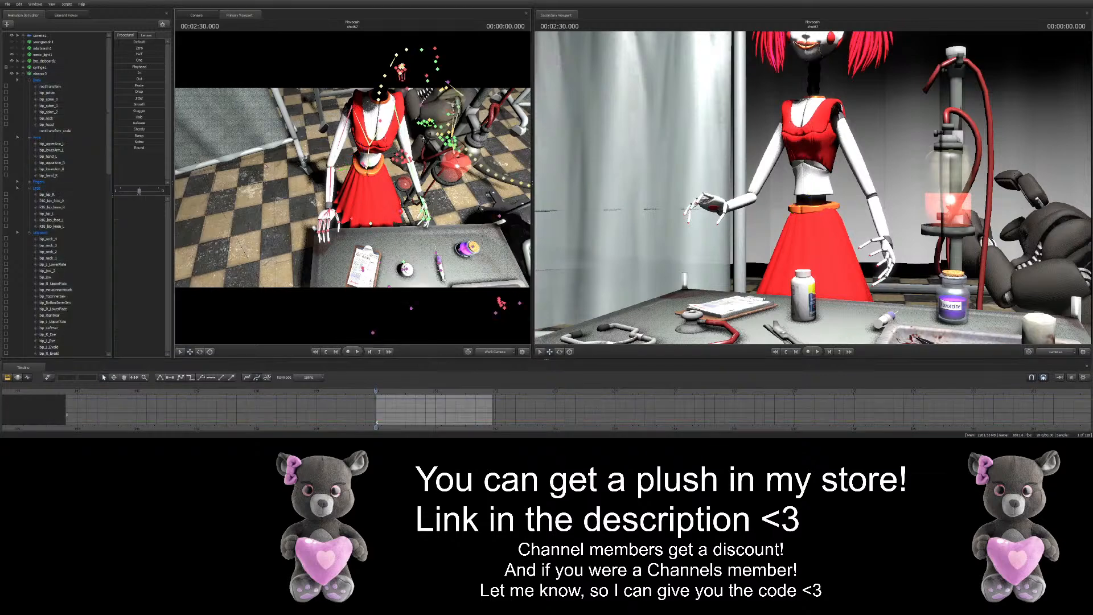
pyautogui.moveTo(270, 178); pyautogui.dragTo(273, 155)
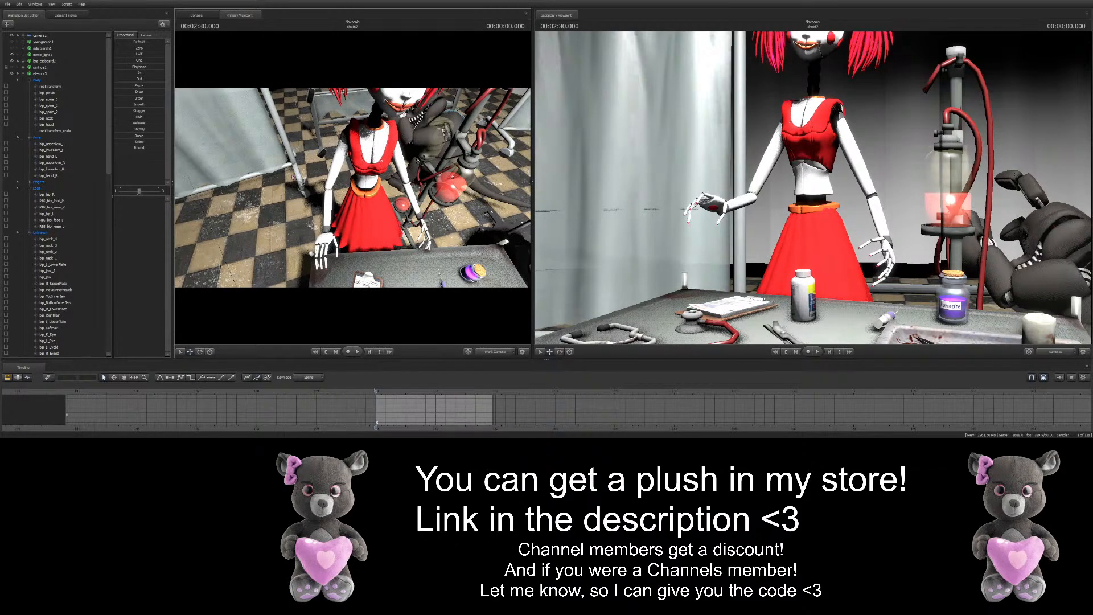
pyautogui.moveTo(382, 161); pyautogui.dragTo(377, 108)
pyautogui.press('s')
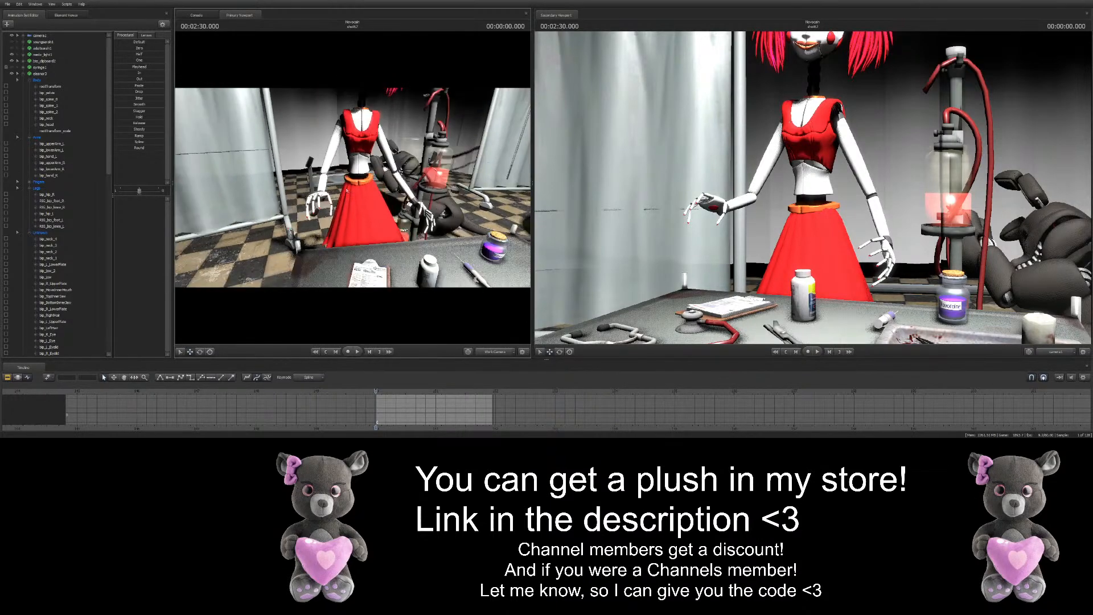
pyautogui.keyDown('ctrl'); pyautogui.click(359, 187); pyautogui.keyUp('ctrl')
pyautogui.moveTo(359, 172); pyautogui.dragTo(366, 242)
pyautogui.click(200, 351)
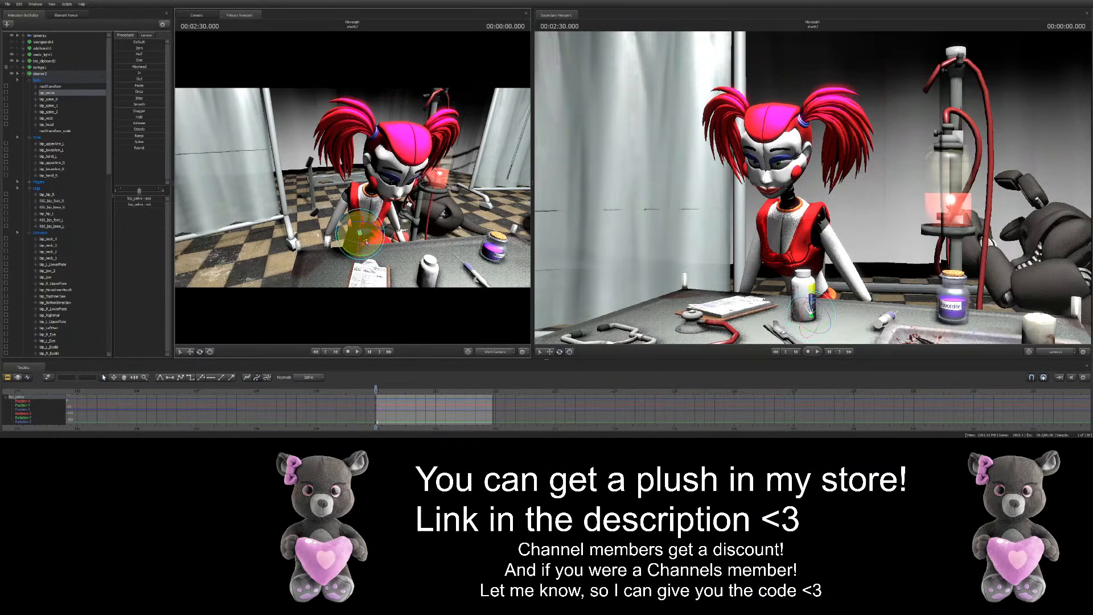
# Rotate bip_upperarm_R so the right arm reaches forward and down over the tabletop
pyautogui.press('w')
pyautogui.moveTo(301, 219); pyautogui.dragTo(295, 251)
pyautogui.press('ctrl')
pyautogui.keyDown('ctrl'); pyautogui.click(320, 198); pyautogui.keyUp('ctrl')
pyautogui.moveTo(321, 183); pyautogui.dragTo(335, 147)
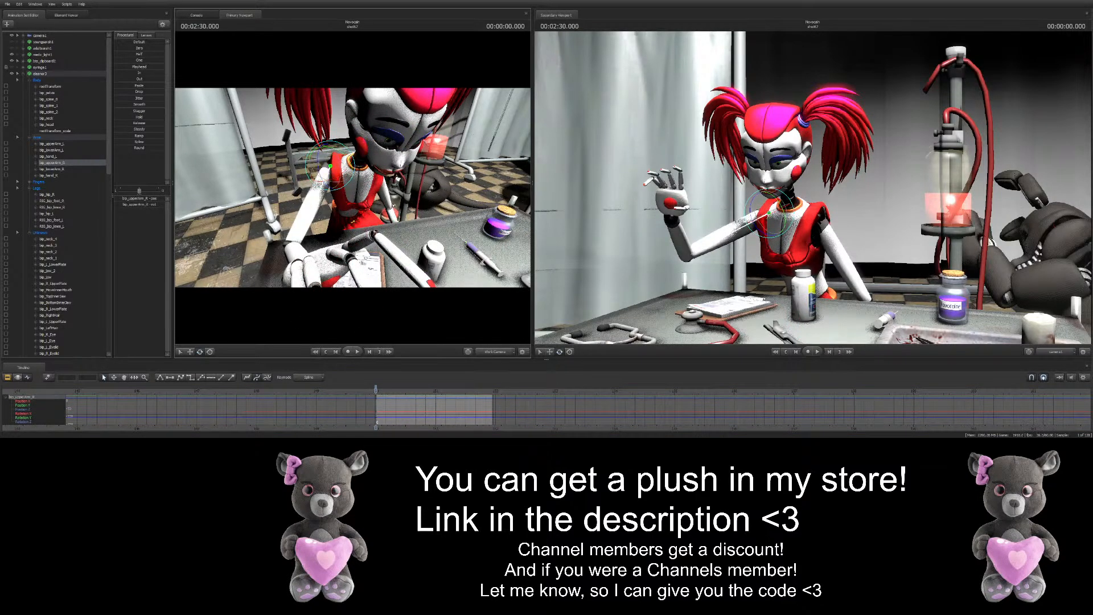
pyautogui.press('s')
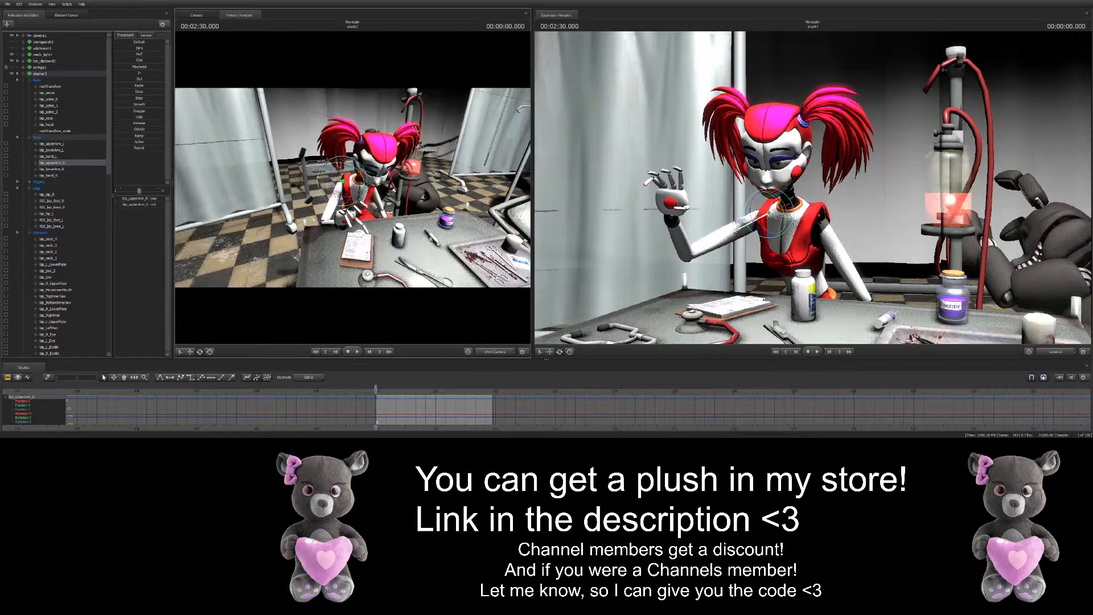
pyautogui.moveTo(341, 170); pyautogui.dragTo(341, 204)
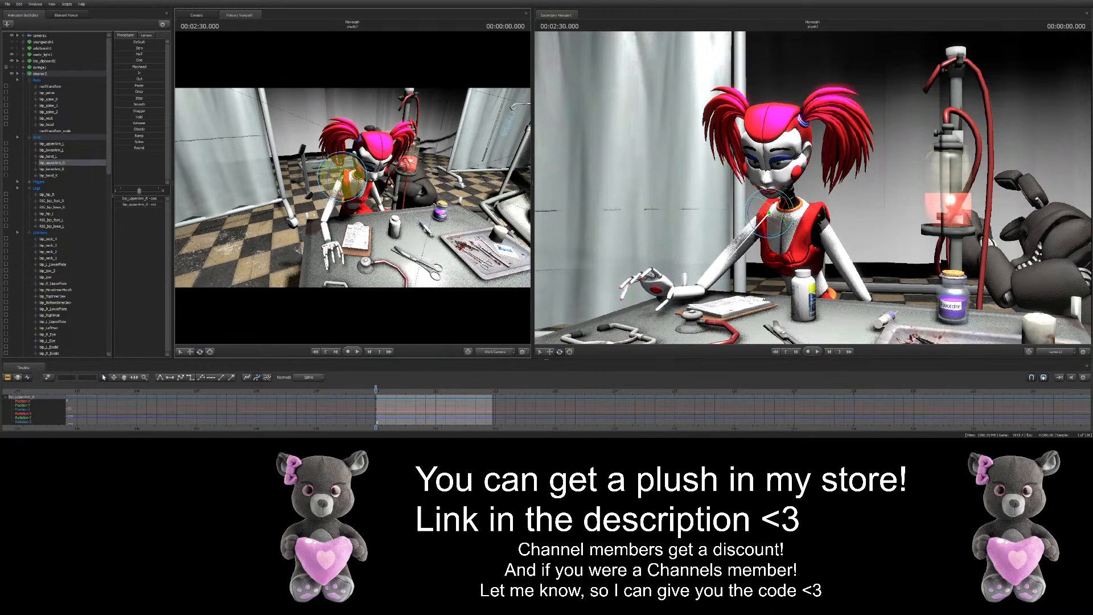
# Rotate bip_lowerarm_R so the right forearm and hand lie on the table beside the clipboard
pyautogui.click(323, 225)
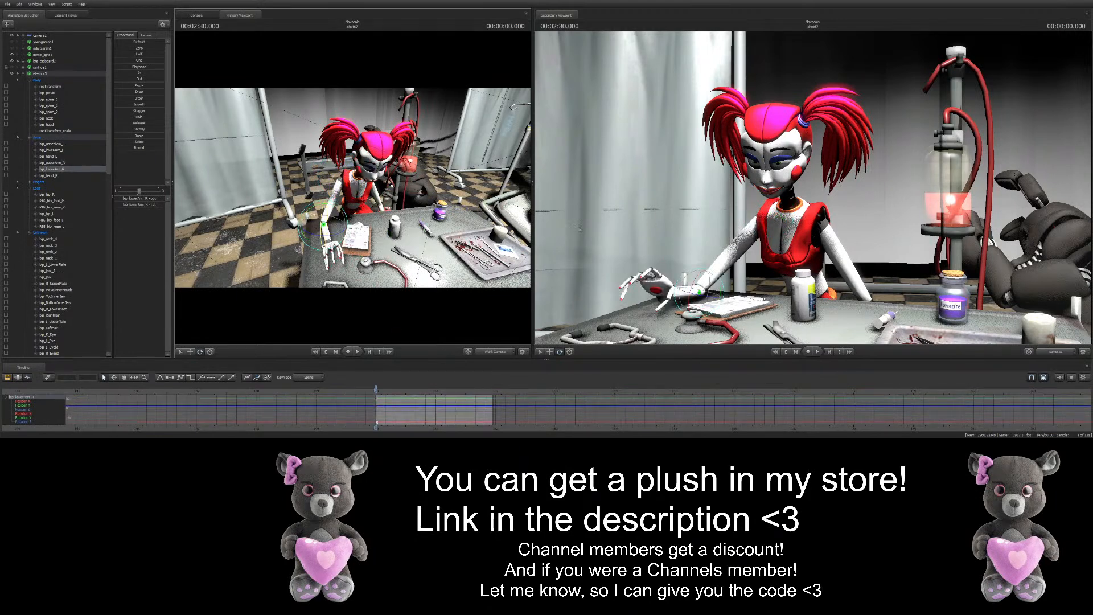
pyautogui.moveTo(696, 291); pyautogui.dragTo(696, 294)
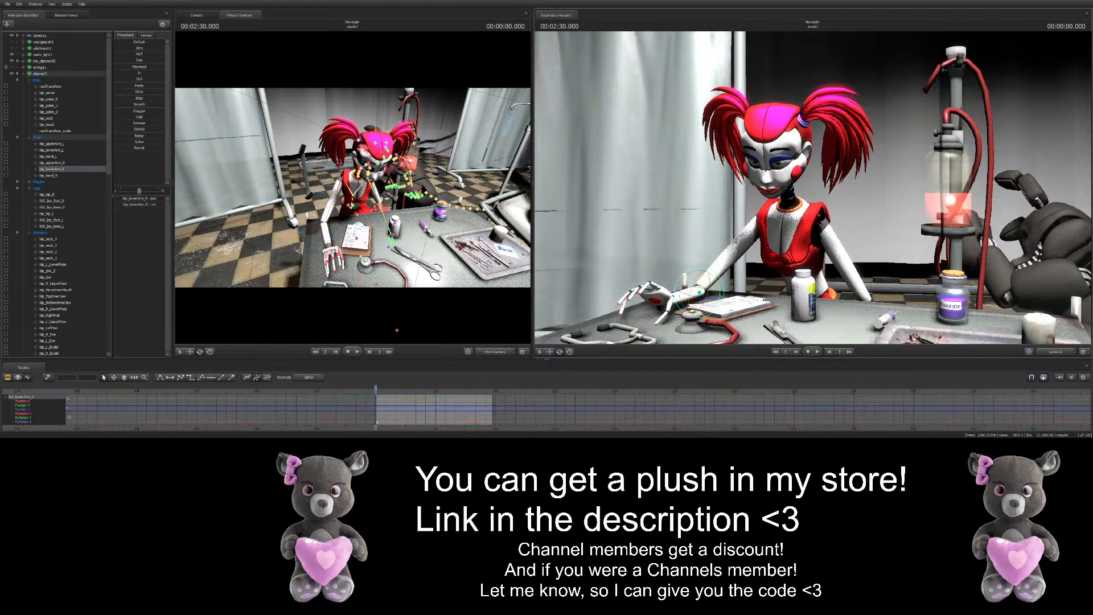
pyautogui.click(329, 253)
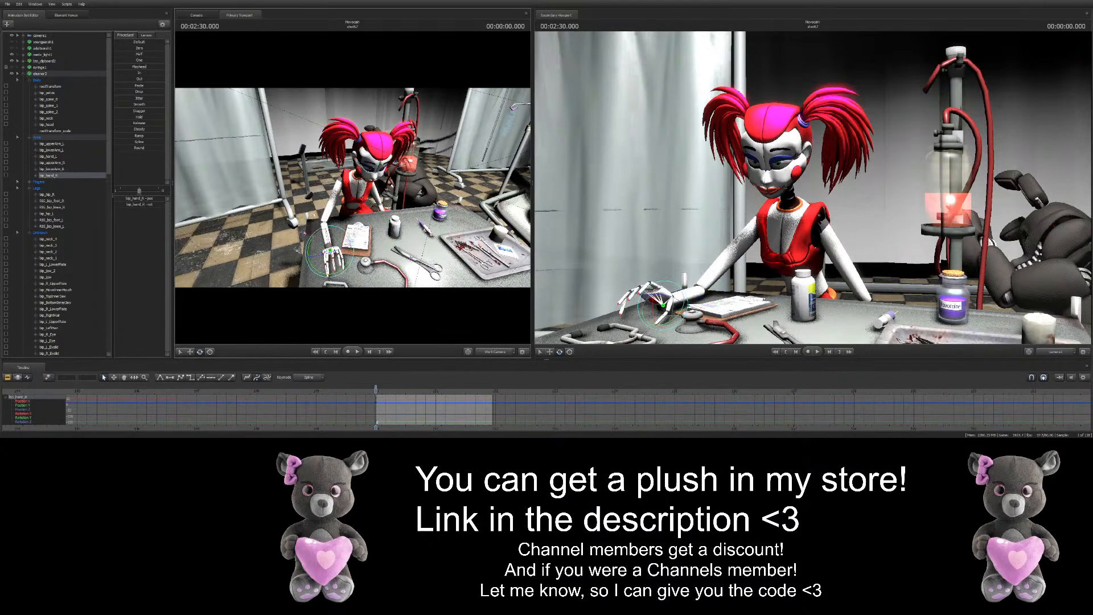
# Rig the character's right arm with IK handles for the hand and lower arm
pyautogui.click(46, 76)
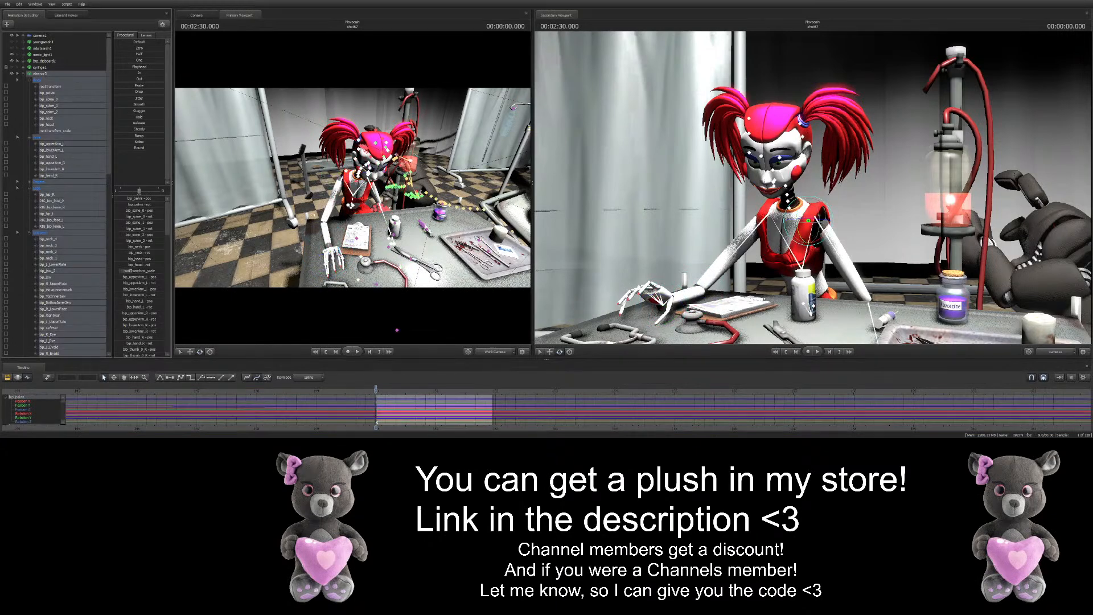
pyautogui.click(333, 251)
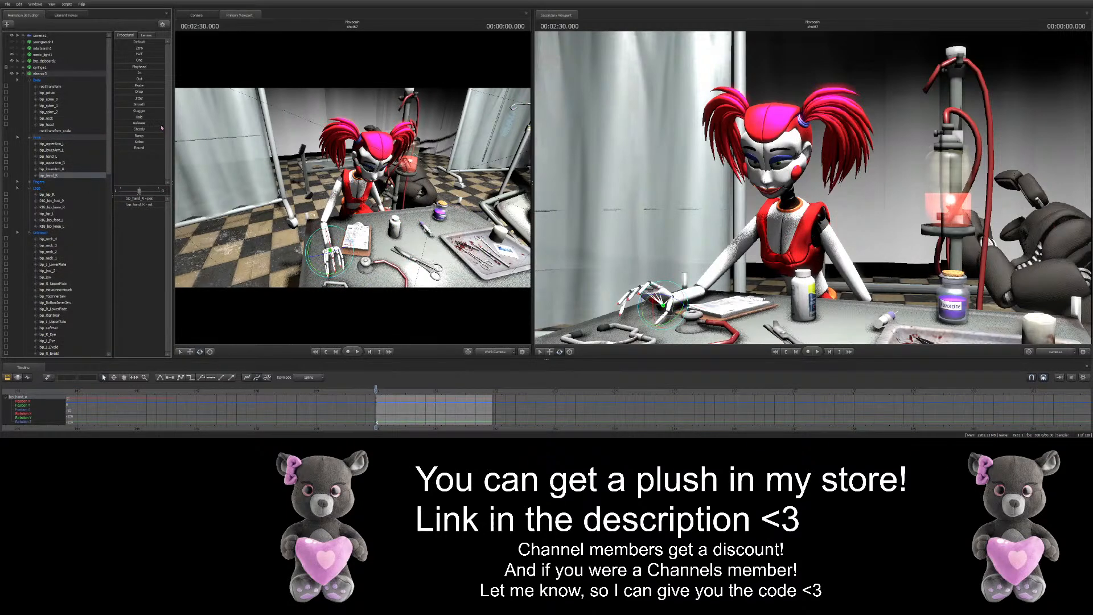
pyautogui.hotkey('ctrl', 'z')
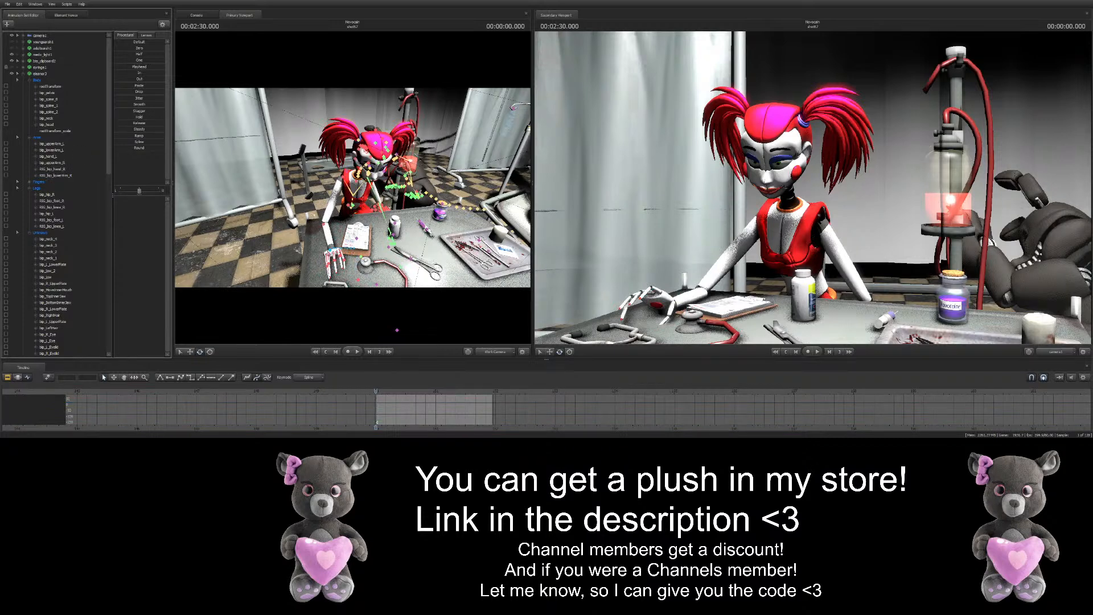
# Move the right hand's IK handle across the table to the near edge of the clipboard
pyautogui.click(331, 251)
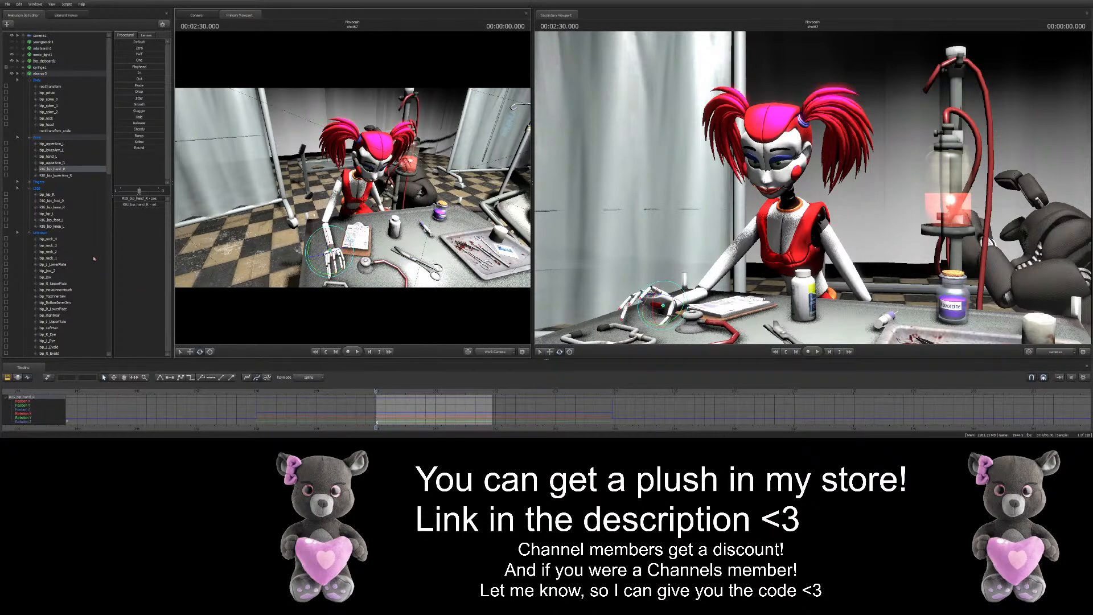
pyautogui.scroll(-3, 78, 263)
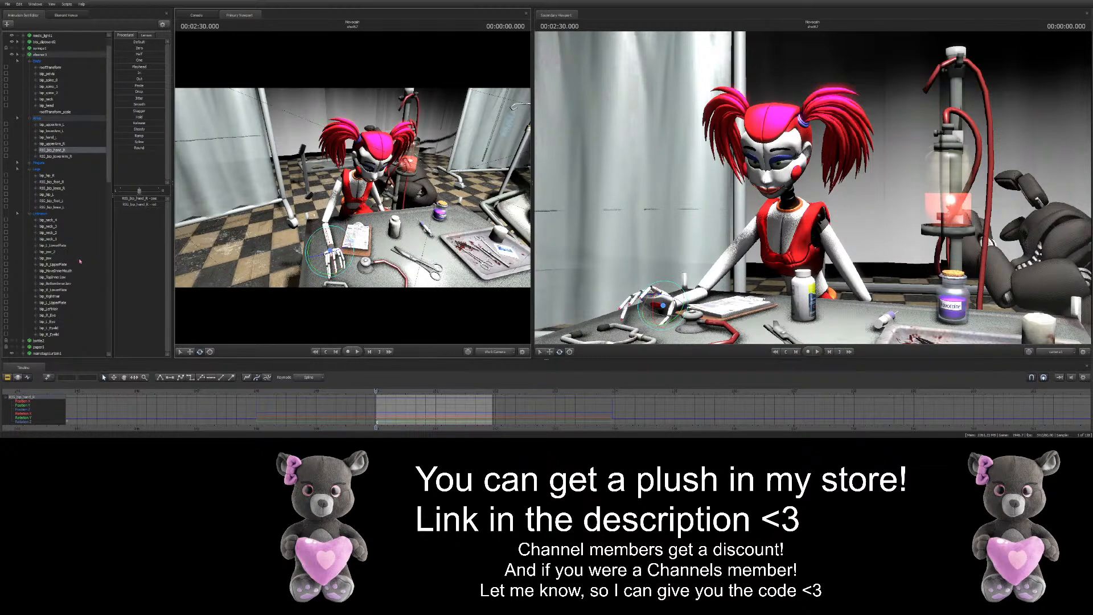
pyautogui.press('s')
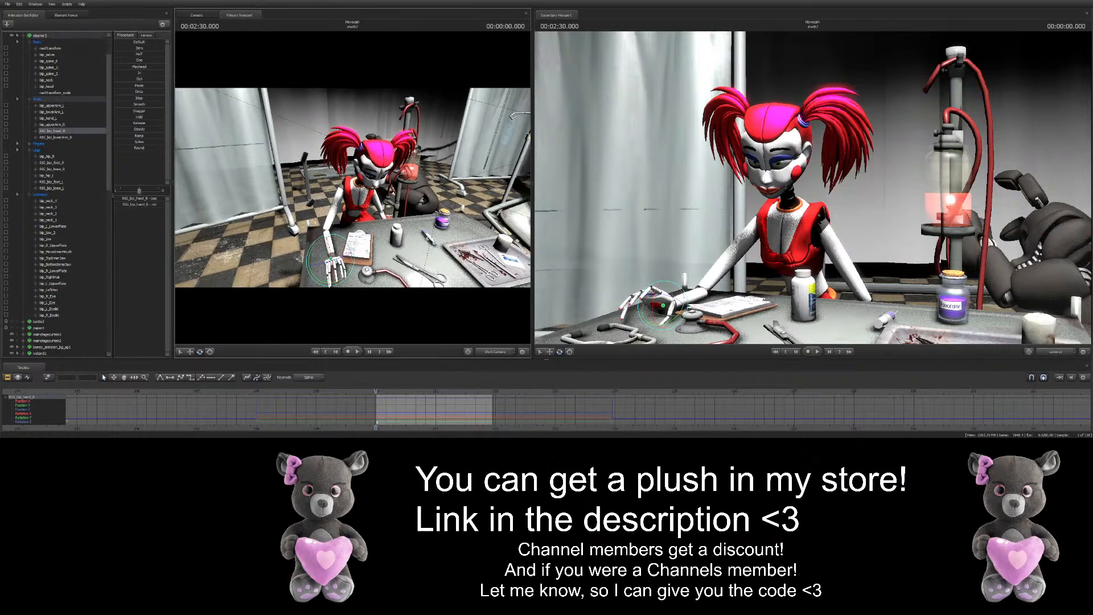
pyautogui.press('a')
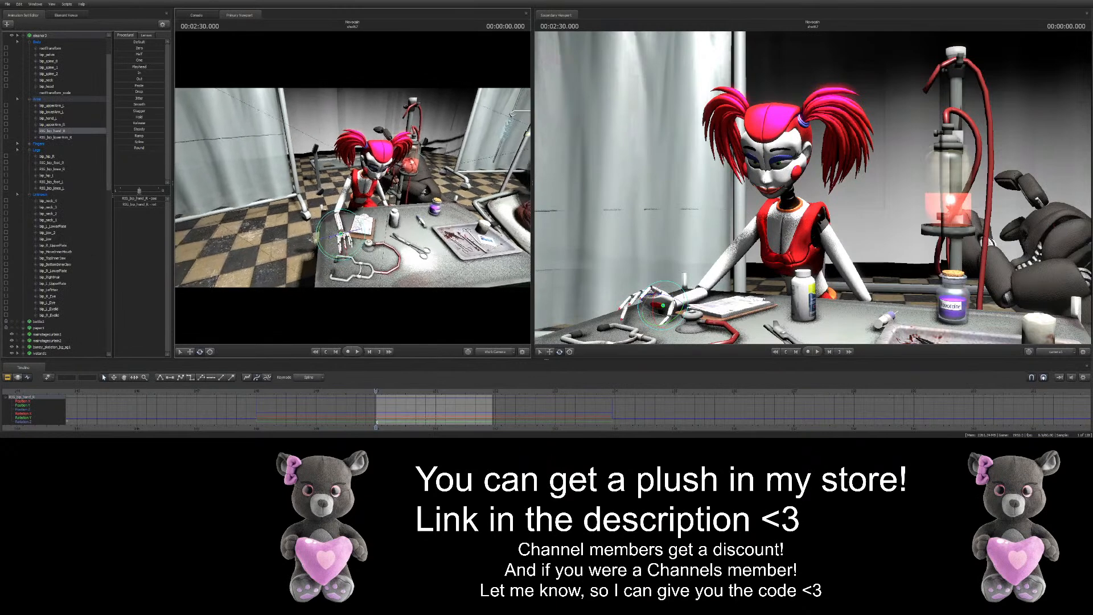
pyautogui.moveTo(319, 192); pyautogui.dragTo(364, 192)
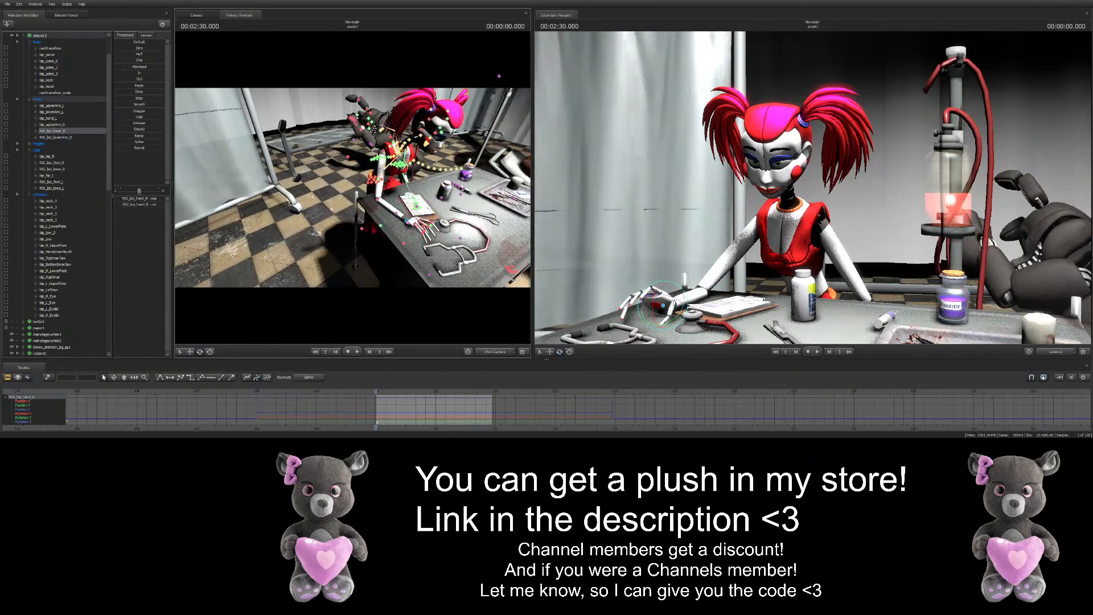
pyautogui.scroll(2, 64, 259)
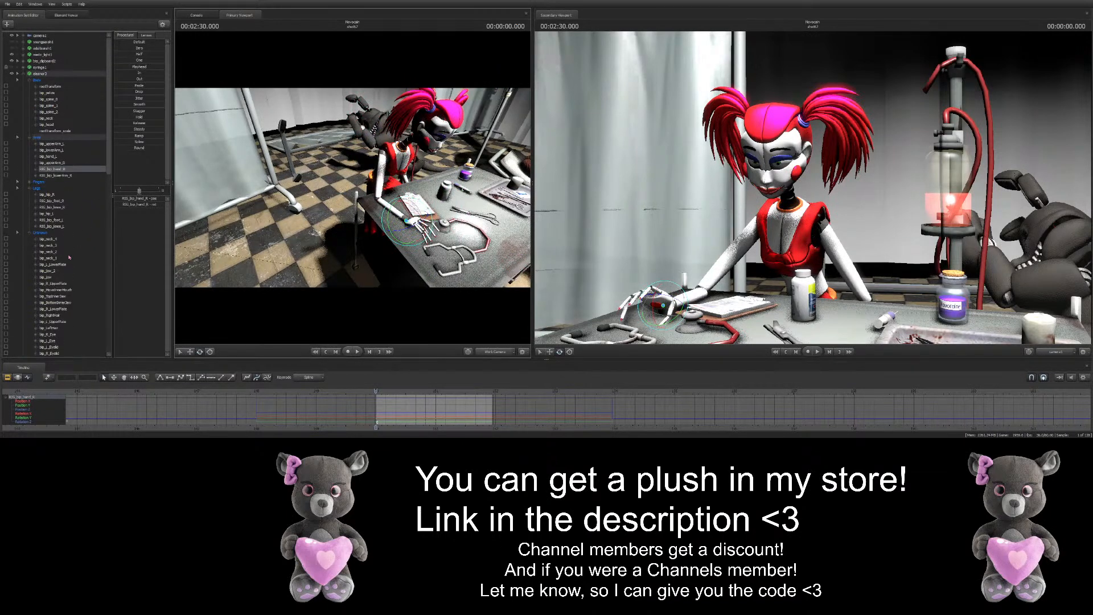
pyautogui.press('w')
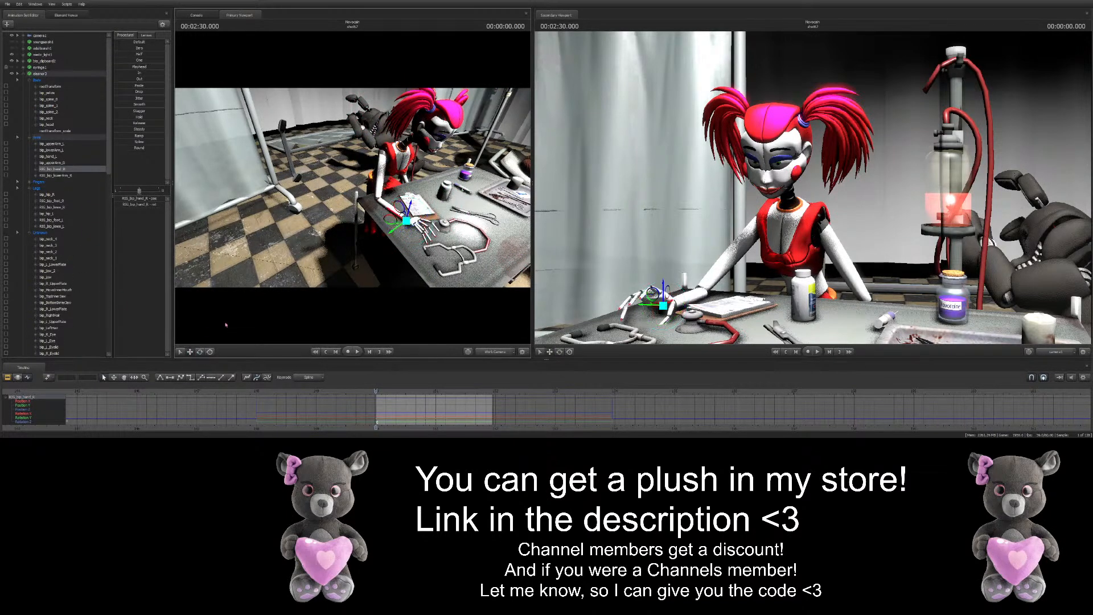
pyautogui.press('w')
pyautogui.moveTo(305, 222); pyautogui.dragTo(364, 226)
pyautogui.press('s')
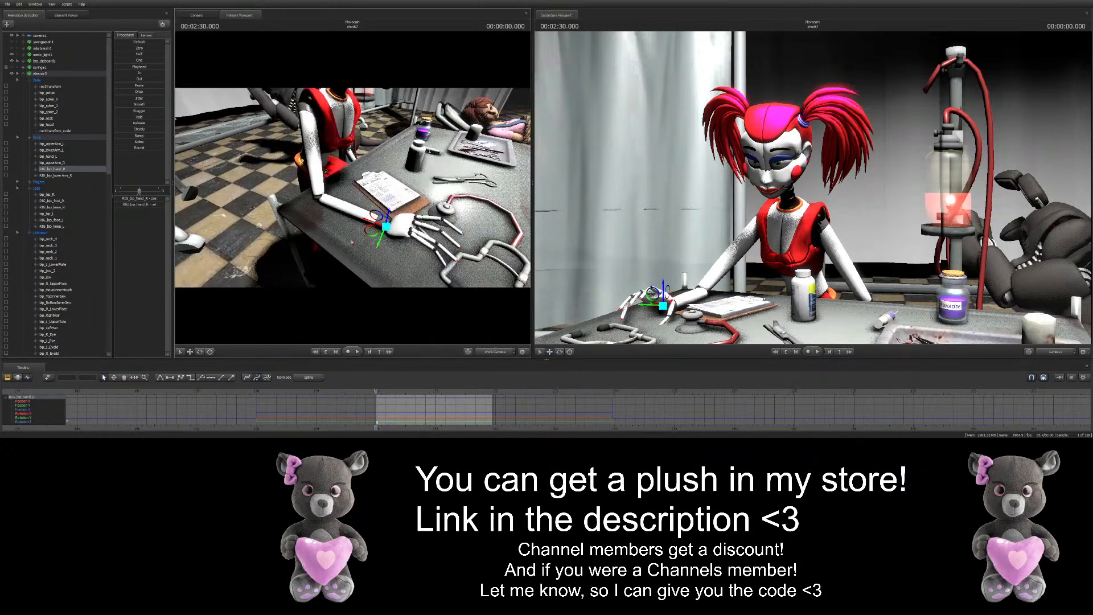
pyautogui.moveTo(365, 252); pyautogui.dragTo(317, 207)
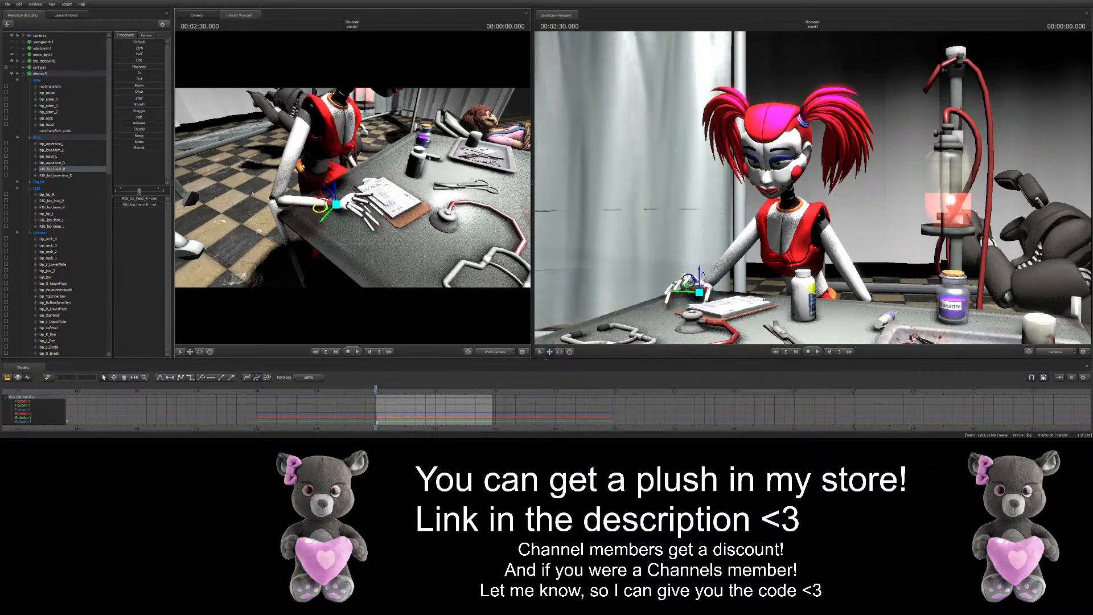
# Reposition the right lower arm's IK handle to aim the elbow, and turn off the scene lighting display
pyautogui.click(79, 177)
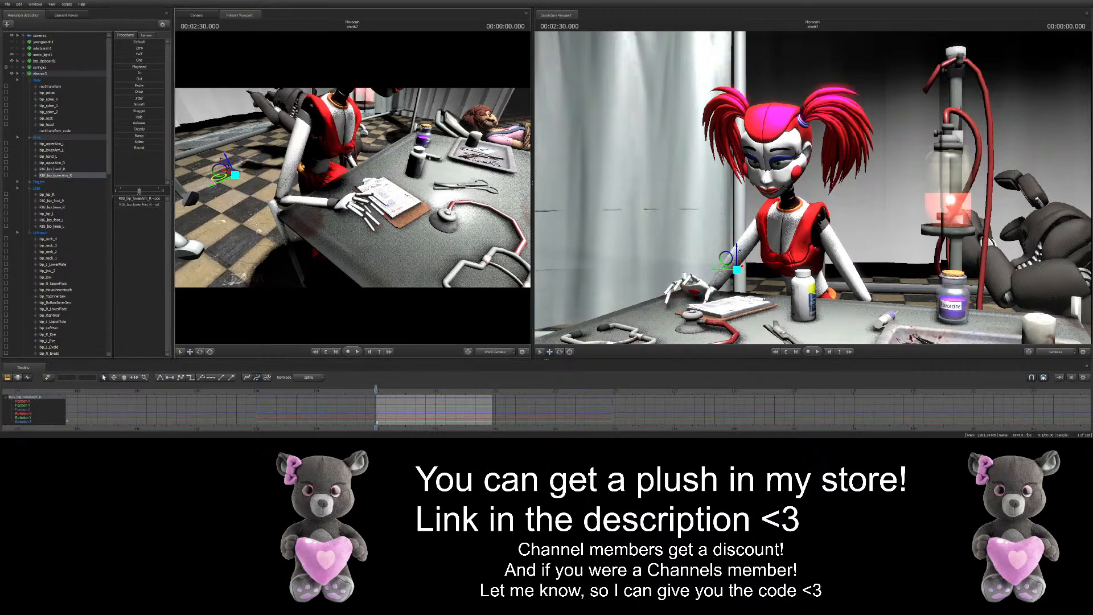
pyautogui.moveTo(328, 186); pyautogui.dragTo(259, 206)
pyautogui.press('F8')
# Lower the character's hips further behind the table, working from a side view of her body and legs
pyautogui.moveTo(353, 188); pyautogui.dragTo(353, 227)
pyautogui.keyDown('ctrl'); pyautogui.click(375, 202); pyautogui.keyUp('ctrl')
pyautogui.keyDown('ctrl'); pyautogui.click(376, 224); pyautogui.keyUp('ctrl')
pyautogui.click(383, 147)
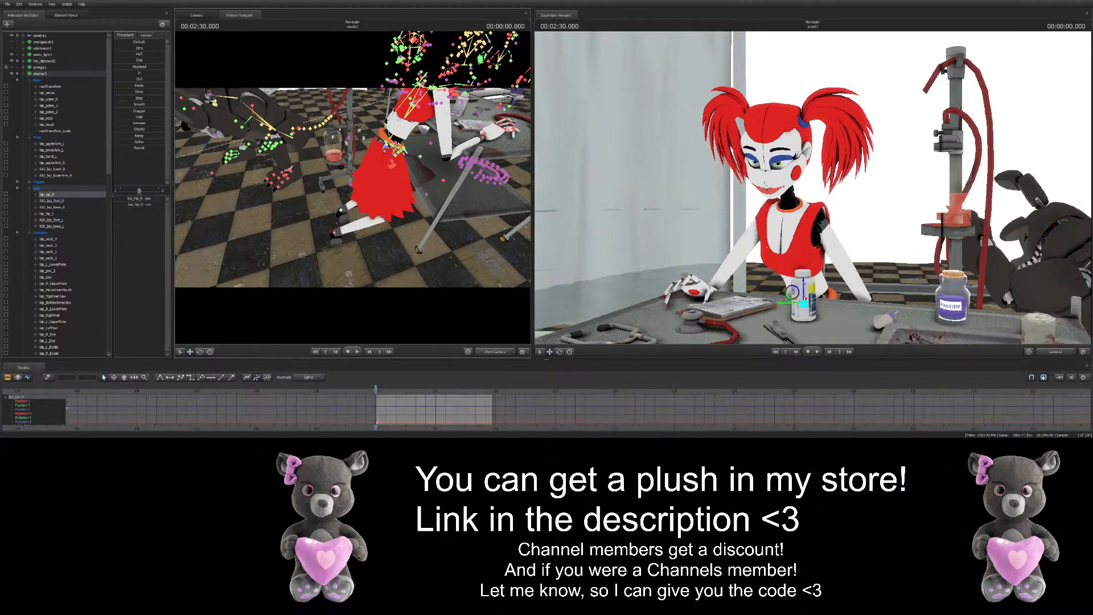
pyautogui.moveTo(383, 147); pyautogui.dragTo(341, 177)
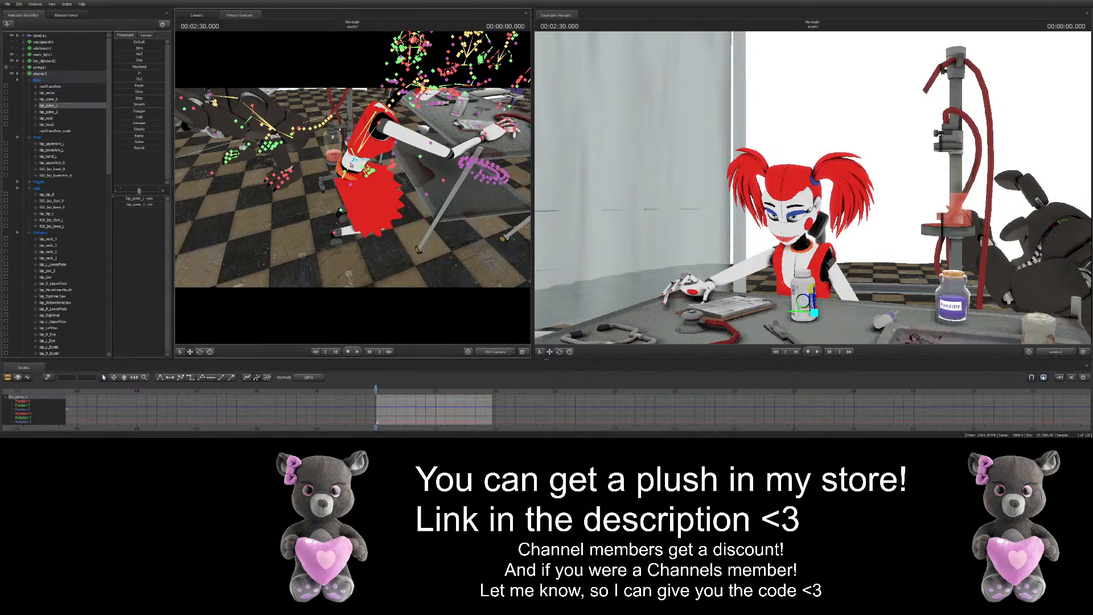
# Rotate the lower spine bones to lean the upper body over the table, undoing the last excessive rotation
pyautogui.click(200, 352)
pyautogui.moveTo(357, 172); pyautogui.dragTo(352, 138)
pyautogui.keyDown('ctrl'); pyautogui.click(353, 159); pyautogui.keyUp('ctrl')
pyautogui.keyDown('ctrl'); pyautogui.click(351, 160); pyautogui.keyUp('ctrl')
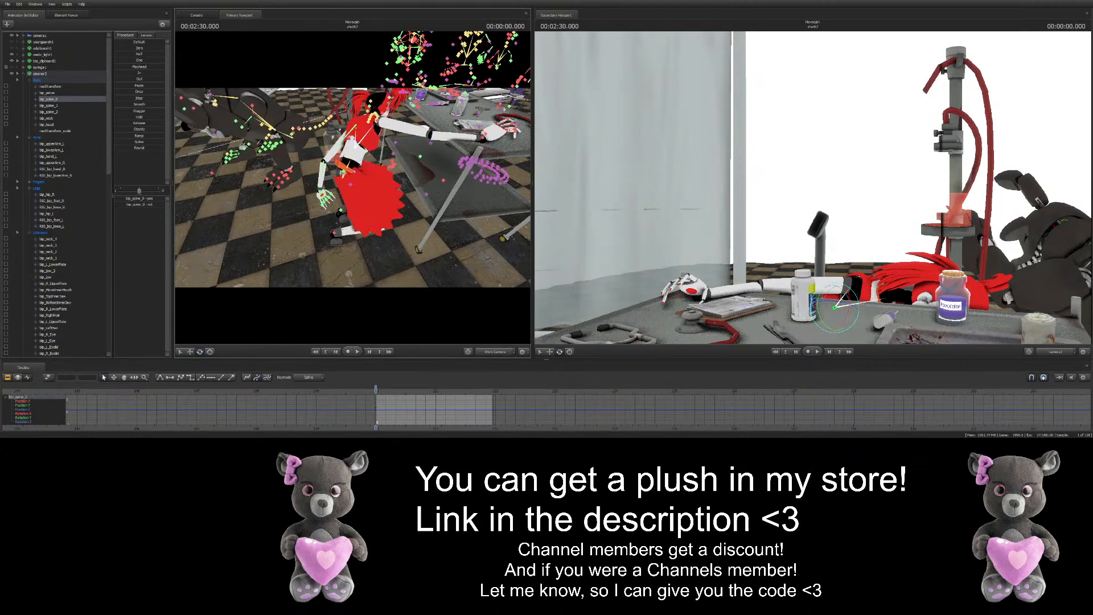
pyautogui.hotkey('ctrl', 'z')
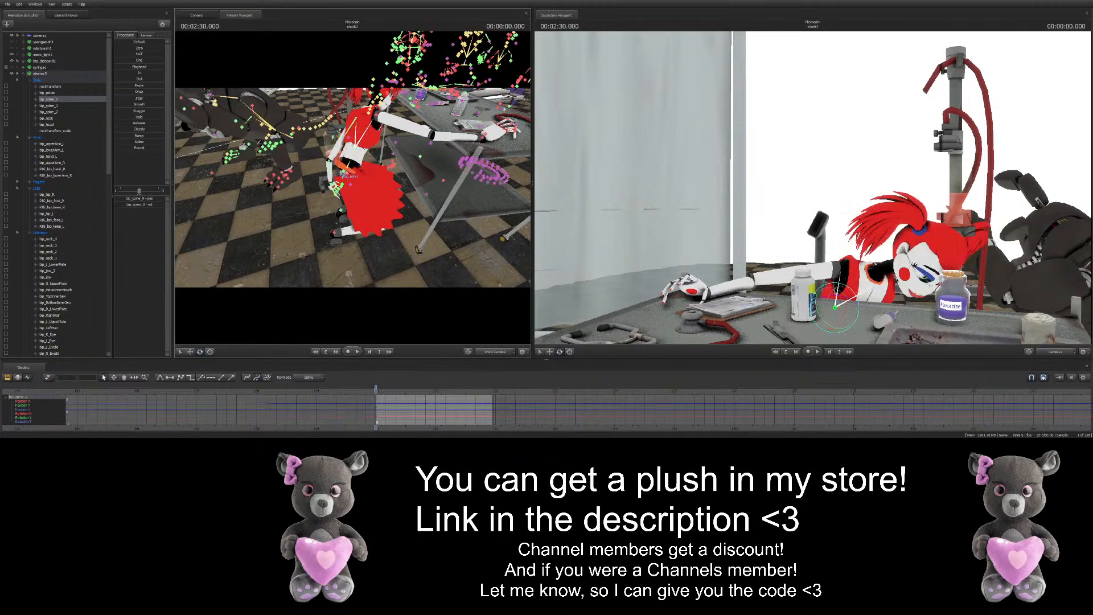
# Shift the pelvis and both foot IK handles together, moving the crouching body sideways toward her resting hand behind the table
pyautogui.keyDown('ctrl'); pyautogui.click(343, 178); pyautogui.keyUp('ctrl')
pyautogui.click(18, 377)
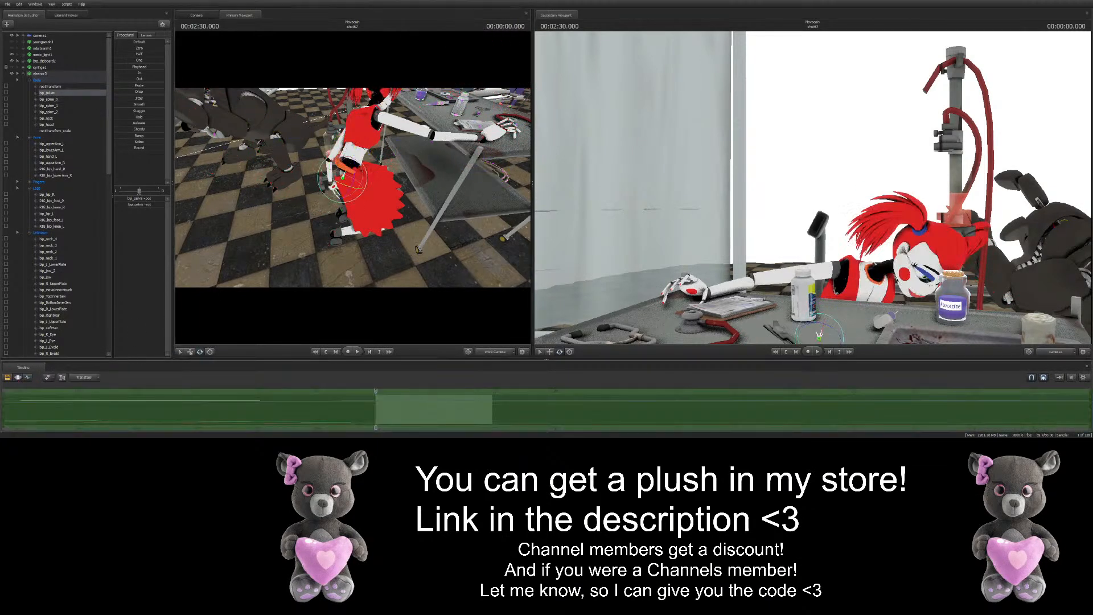
pyautogui.keyDown('ctrl'); pyautogui.click(344, 210); pyautogui.keyUp('ctrl')
pyautogui.keyDown('ctrl'); pyautogui.click(337, 233); pyautogui.keyUp('ctrl')
pyautogui.moveTo(337, 233); pyautogui.dragTo(327, 277)
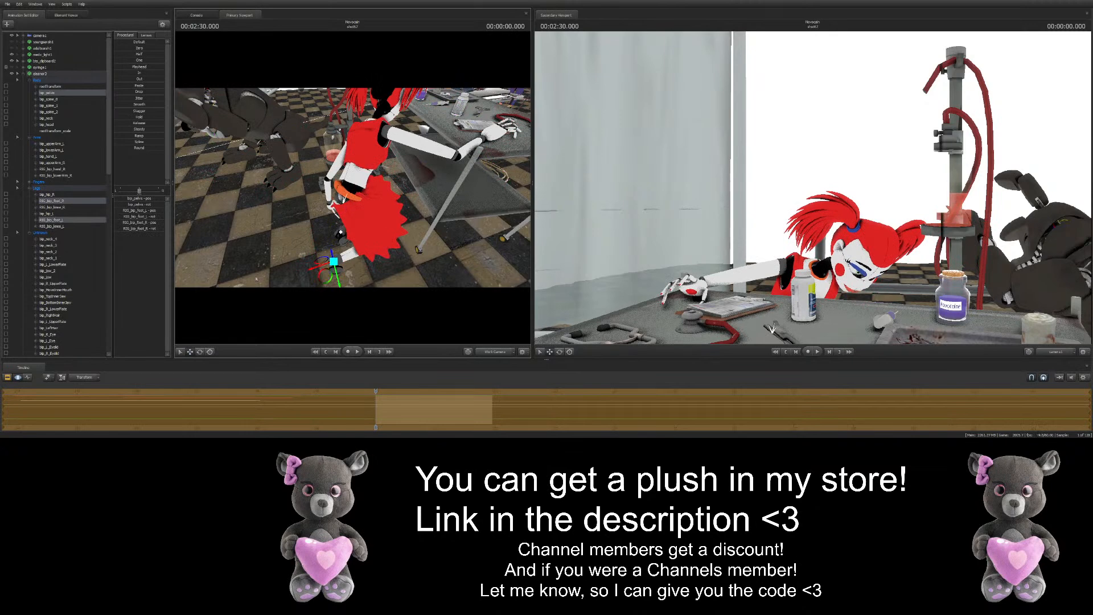
pyautogui.click(27, 377)
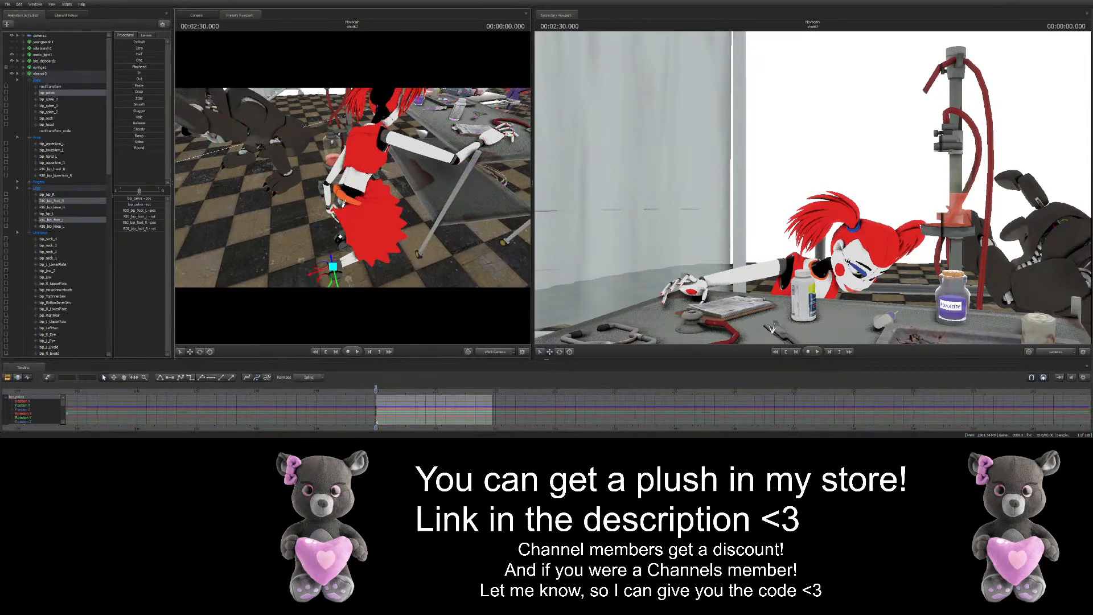
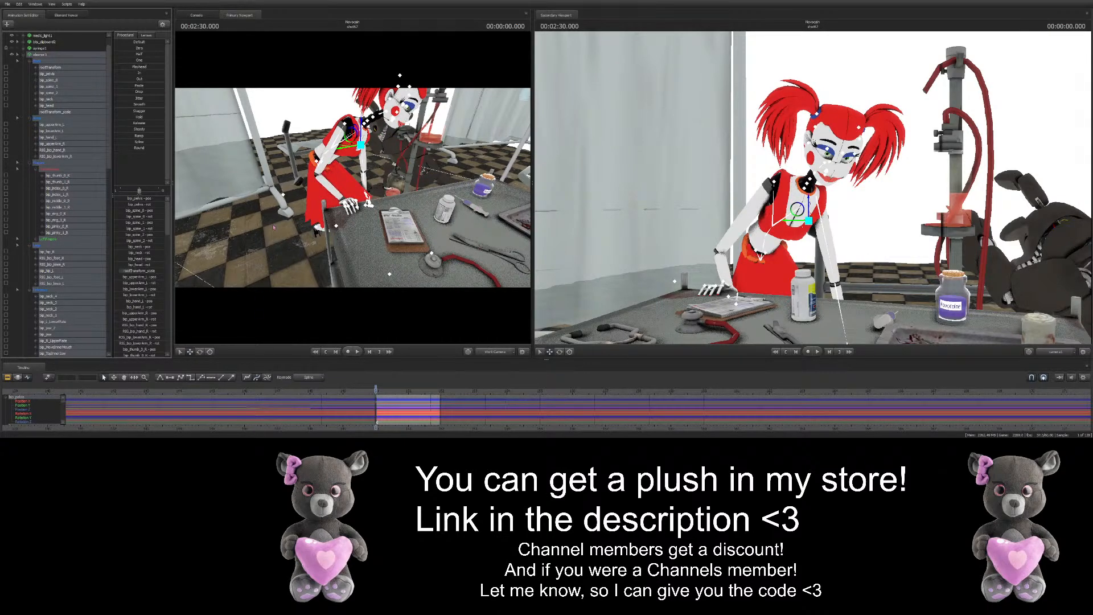
# Examine the character's standing pose over the table from other angles and look through her controls, collapsing them in the animation set list
pyautogui.moveTo(311, 219); pyautogui.dragTo(351, 180)
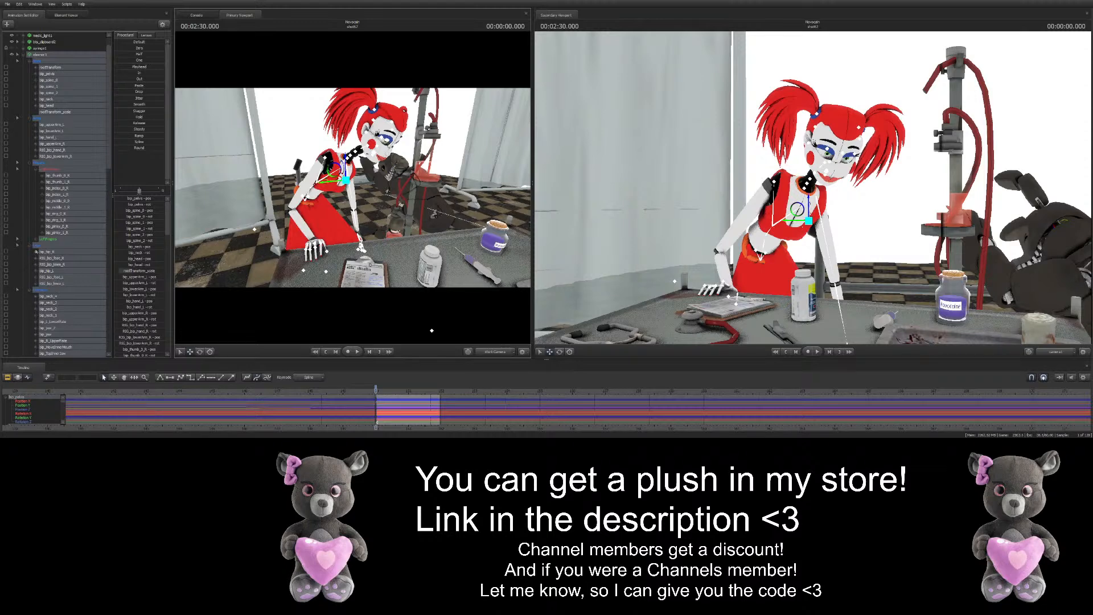
pyautogui.moveTo(289, 258); pyautogui.dragTo(284, 261)
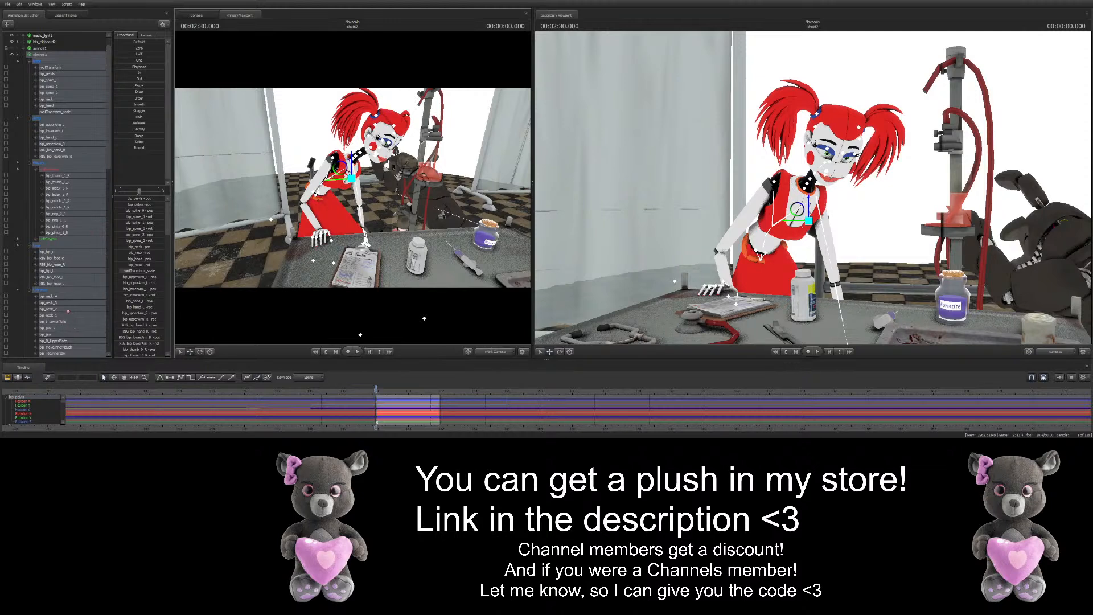
pyautogui.scroll(-1, 67, 262)
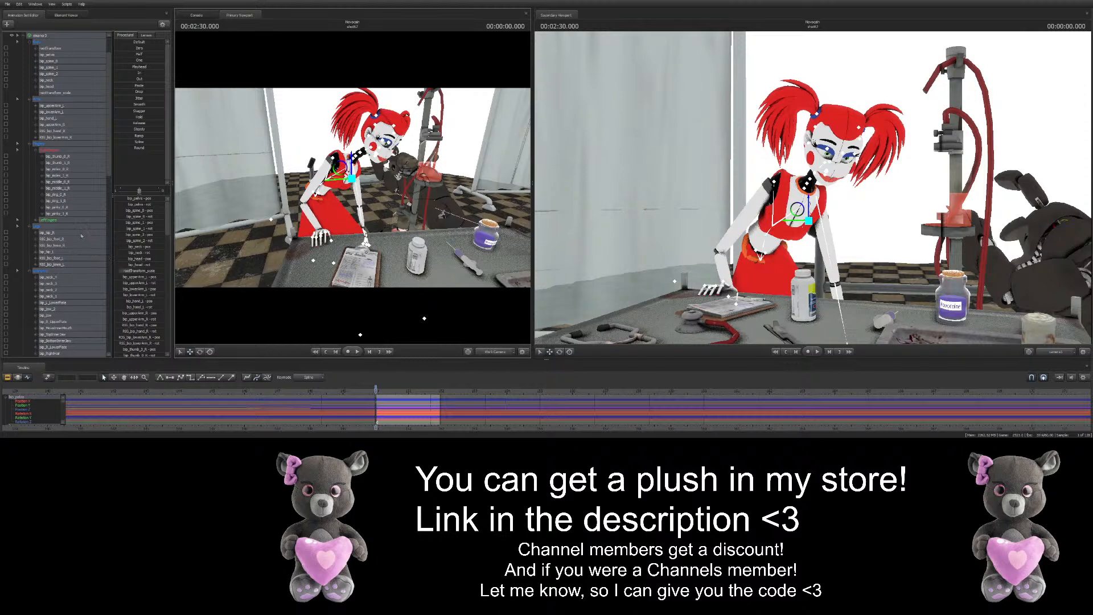
pyautogui.scroll(-1, 82, 235)
pyautogui.scroll(1, 81, 235)
pyautogui.scroll(2, 49, 232)
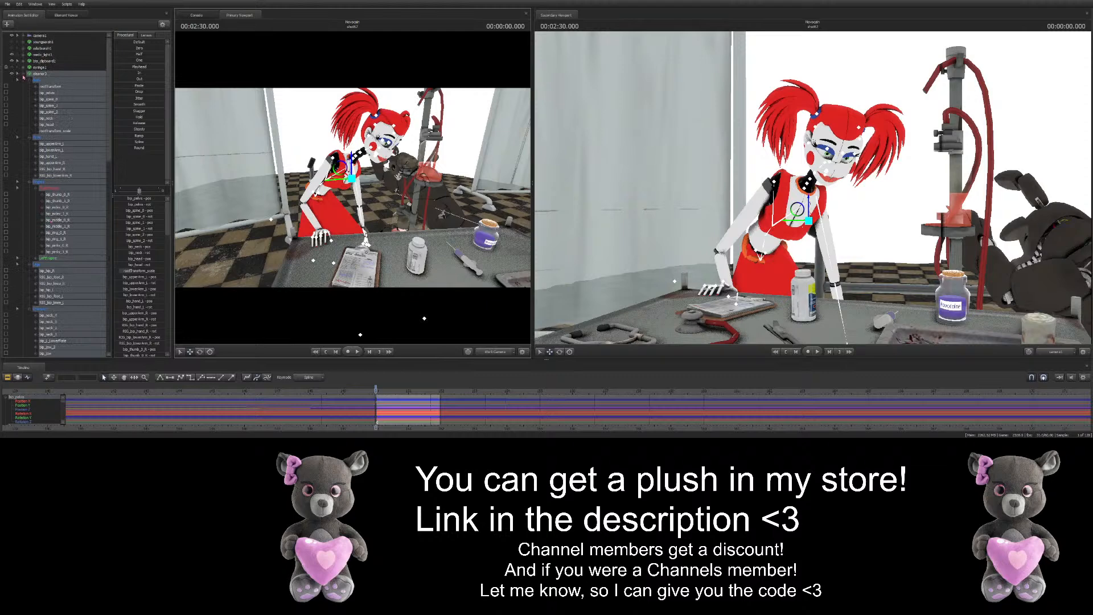
pyautogui.click(18, 74)
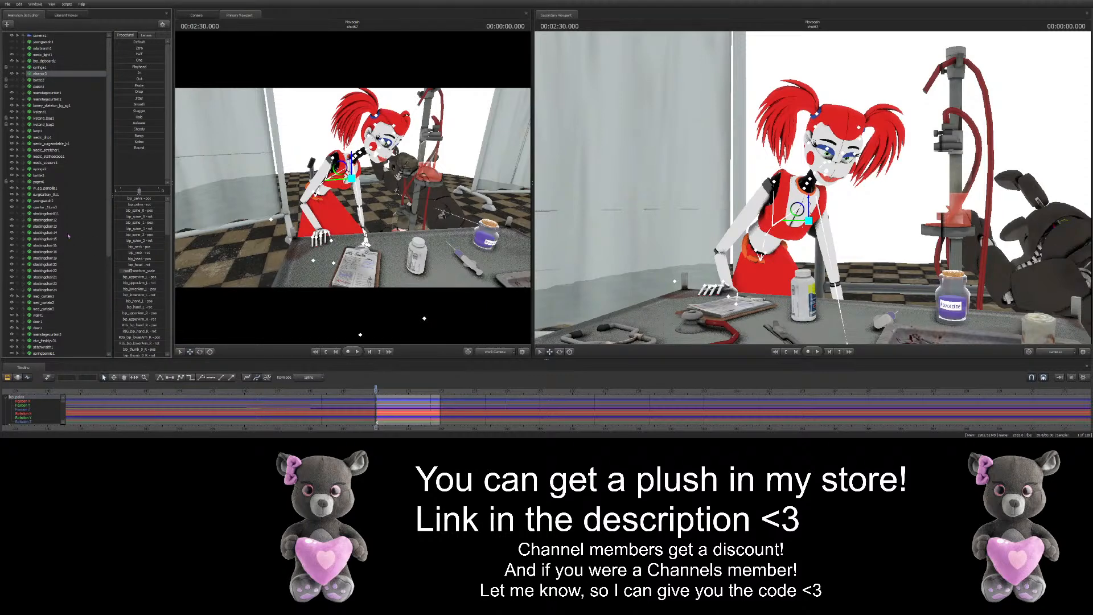
pyautogui.scroll(-1, 72, 232)
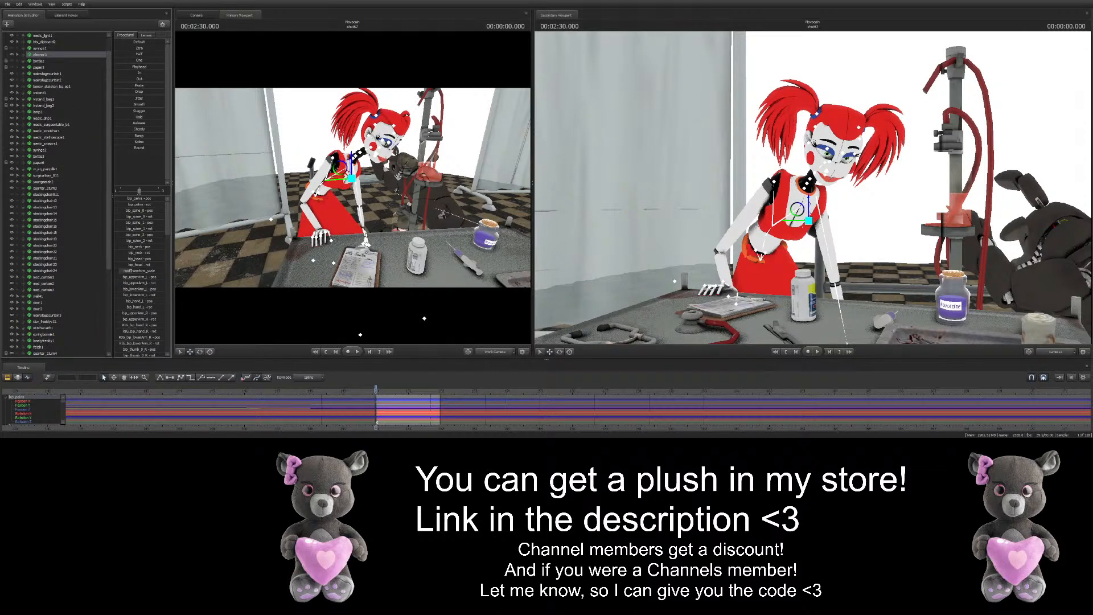
pyautogui.scroll(2, 383, 390)
# Select the character's jaw and bottom inner jaw bones for rotation, working from a close-up of her face
pyautogui.moveTo(353, 189); pyautogui.dragTo(353, 190)
pyautogui.press('w')
pyautogui.press('s')
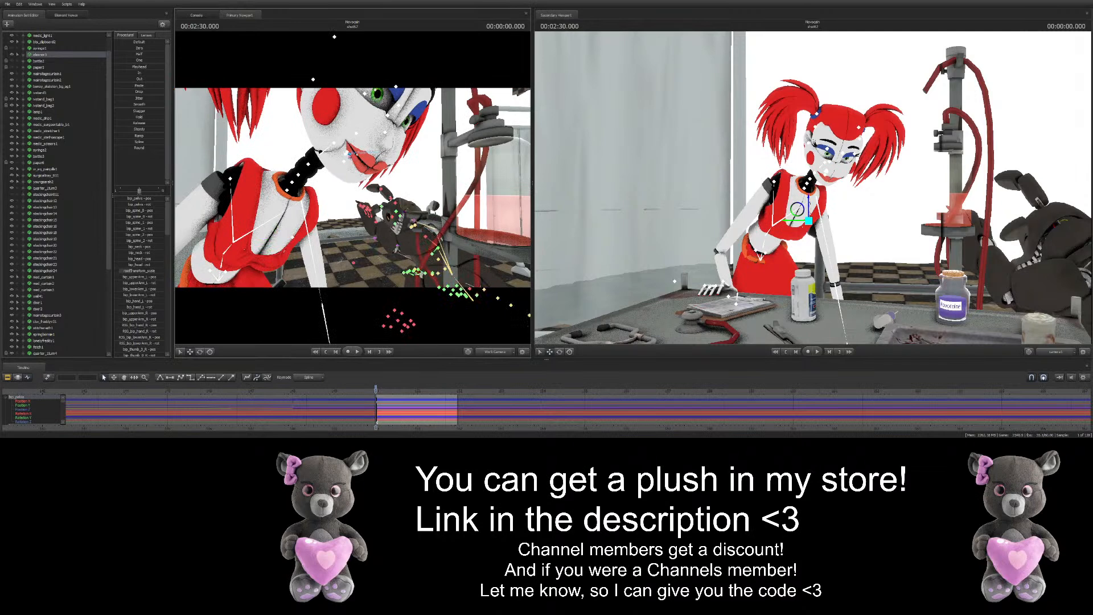
pyautogui.keyDown('ctrl'); pyautogui.click(347, 154); pyautogui.keyUp('ctrl')
pyautogui.scroll(-4, 56, 291)
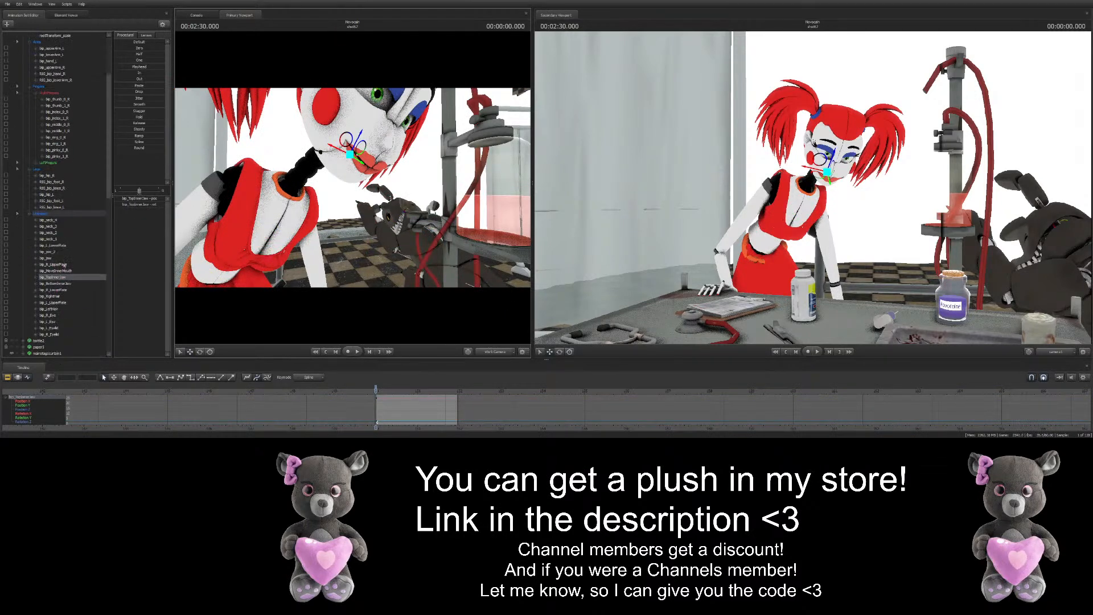
pyautogui.click(59, 259)
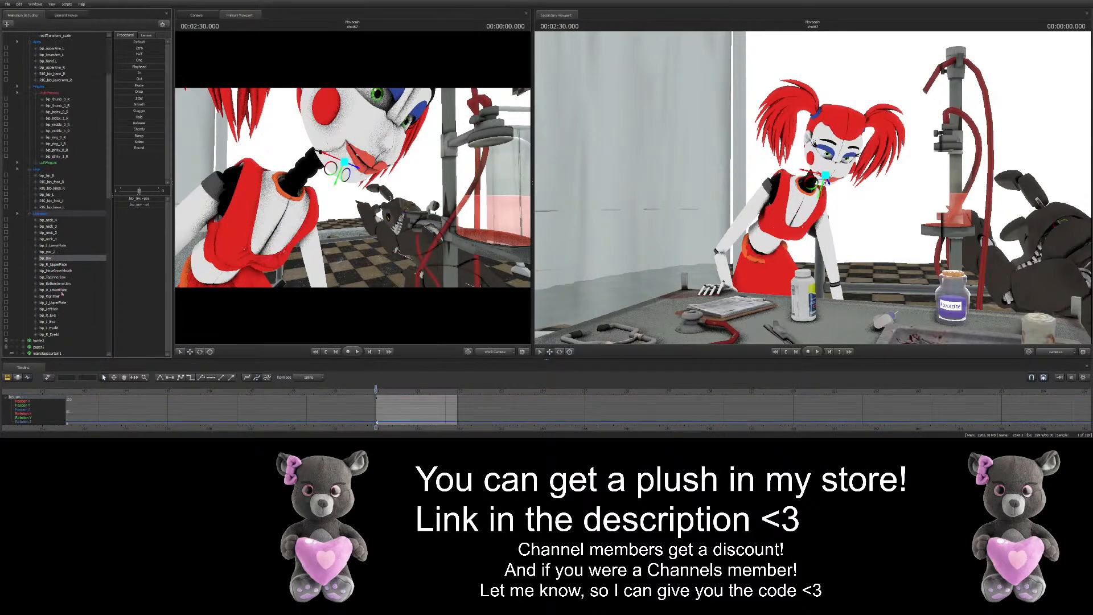
pyautogui.keyDown('ctrl'); pyautogui.click(66, 284); pyautogui.keyUp('ctrl')
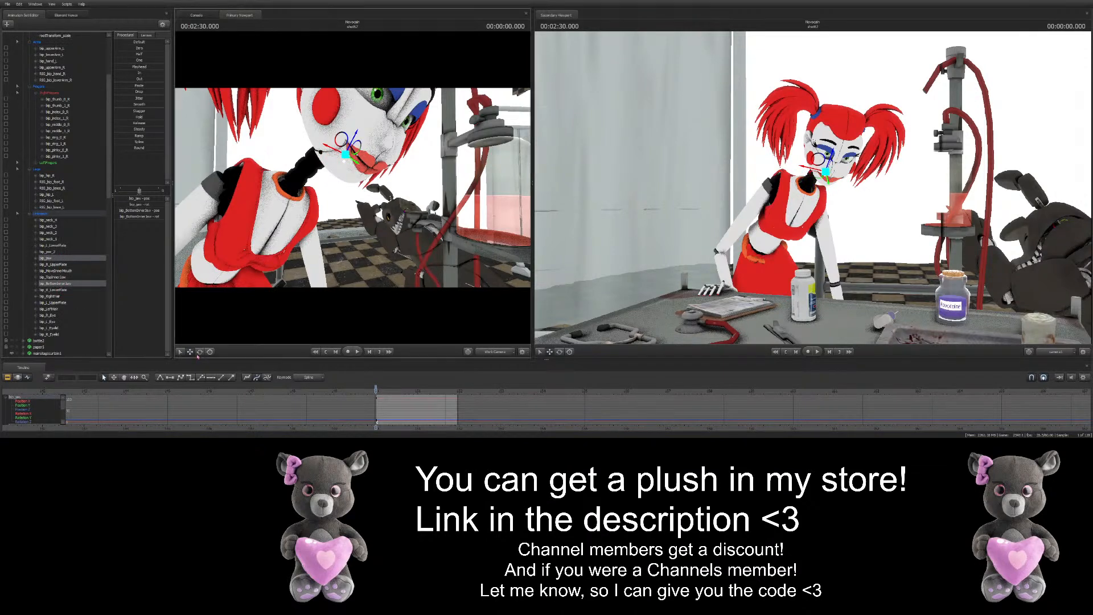
pyautogui.click(199, 352)
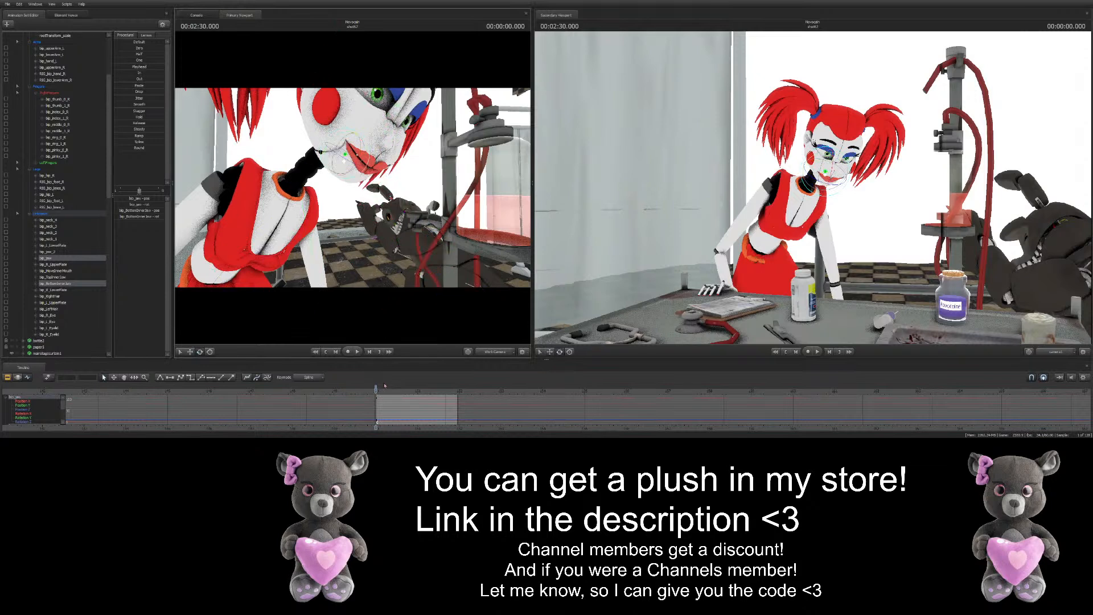
# Try to open the mouth at 02:30.100 by rotating the jaw and bottom inner jaw bones, and undo the rotation
pyautogui.scroll(2, 383, 397)
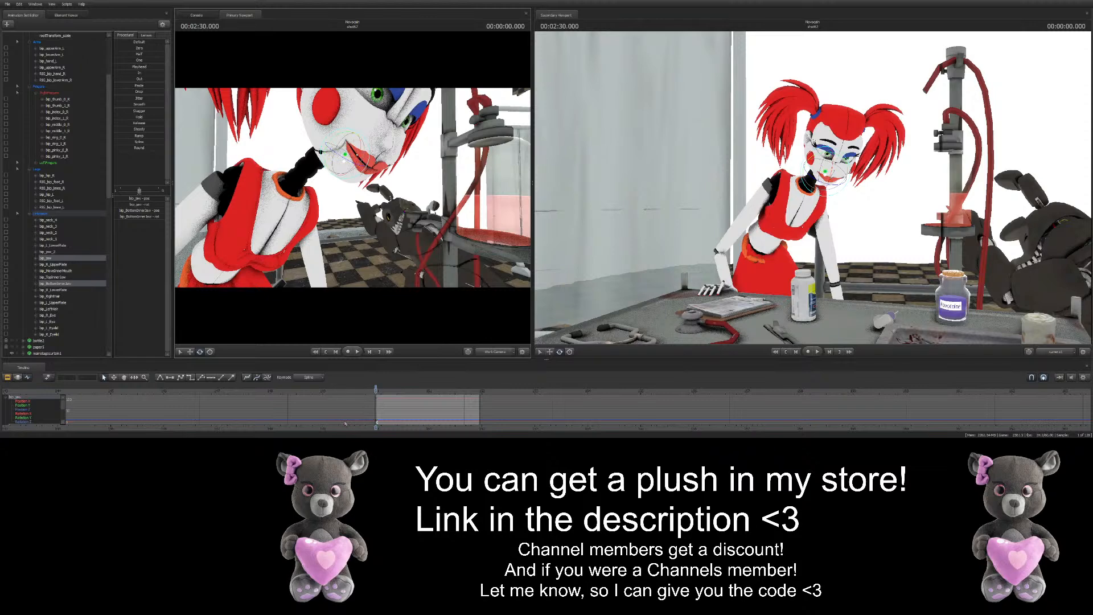
pyautogui.scroll(3, 387, 428)
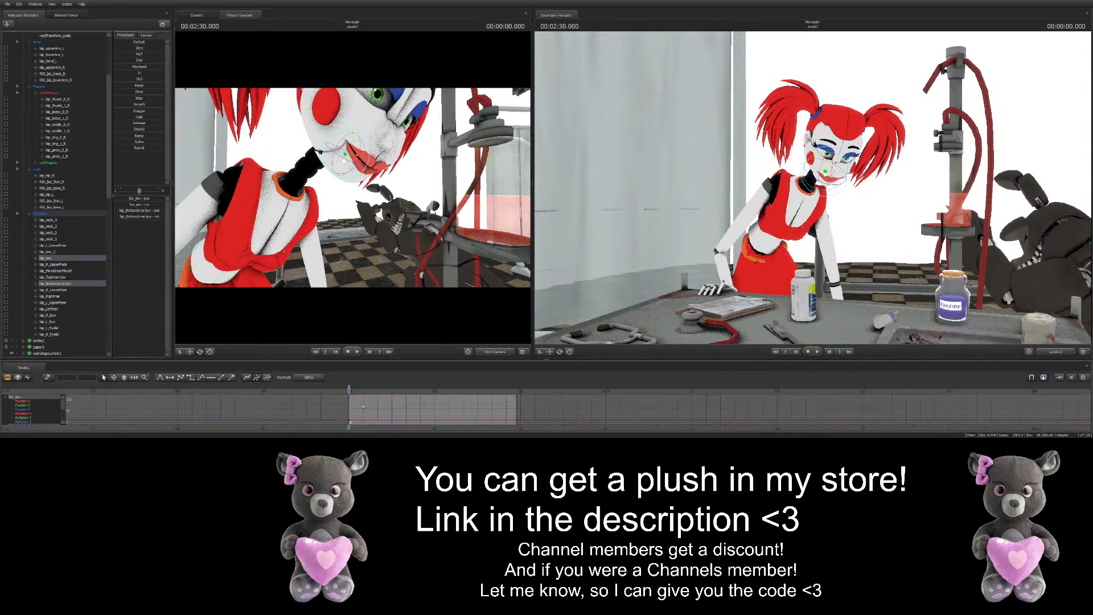
pyautogui.scroll(2, 387, 410)
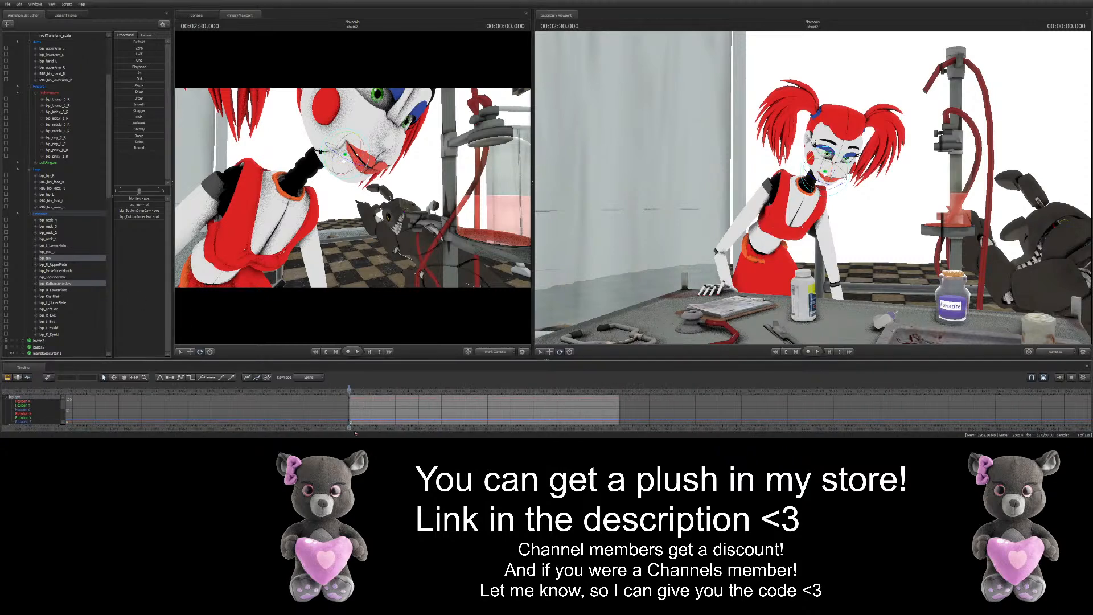
pyautogui.moveTo(386, 411); pyautogui.dragTo(281, 410, button='middle')
pyautogui.scroll(1, 281, 410)
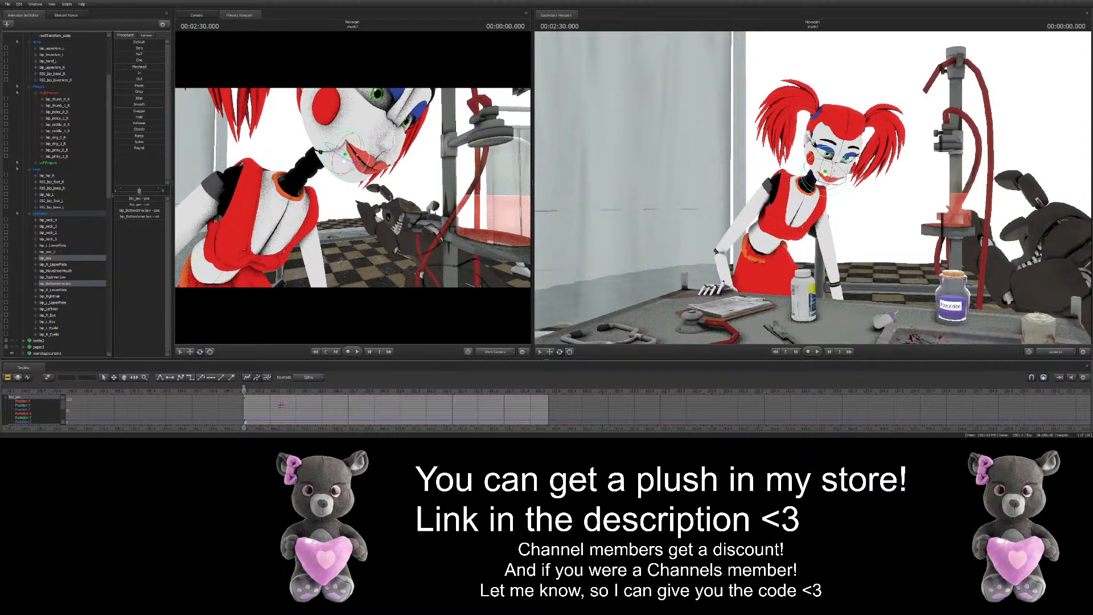
pyautogui.click(262, 390)
pyautogui.click(260, 390)
pyautogui.moveTo(355, 152); pyautogui.dragTo(351, 160)
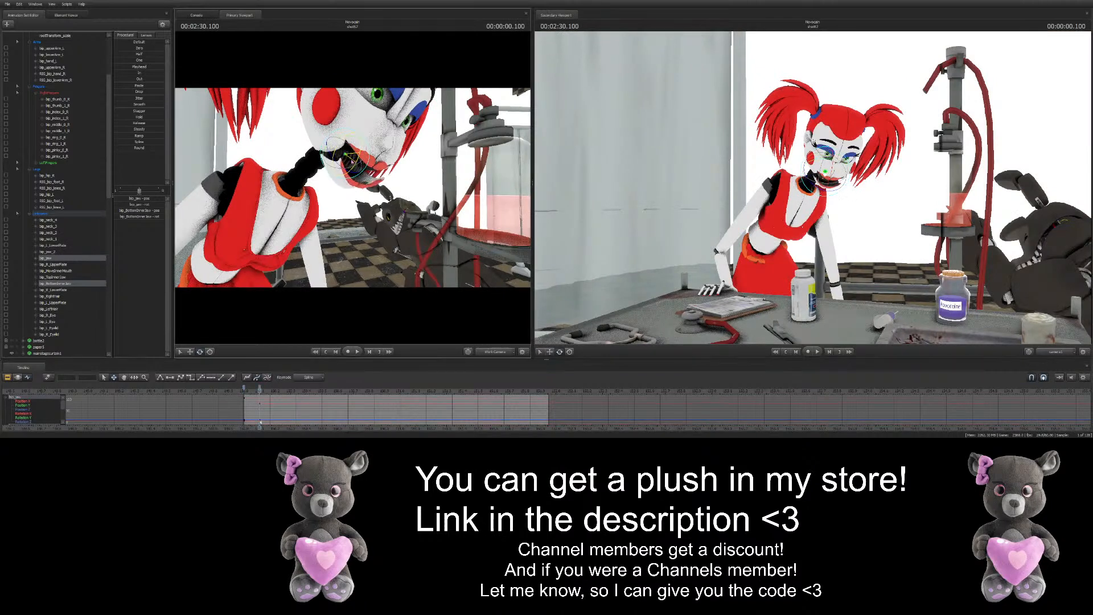
pyautogui.hotkey('ctrl', 'z')
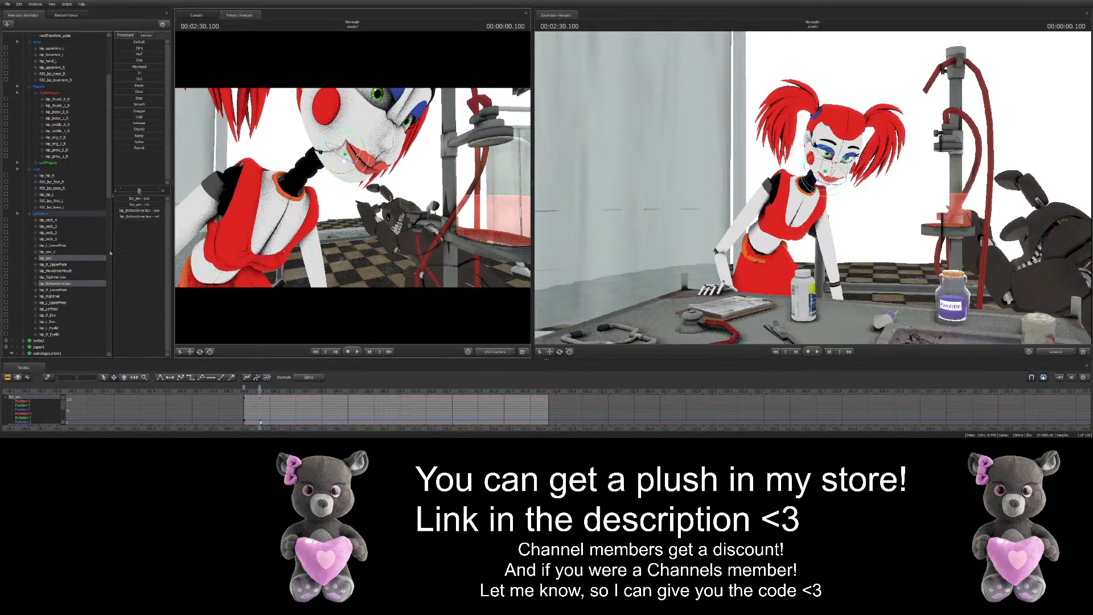
# Replace the main jaw bone with the second jaw bone in the selection and try rotating the mouth open, undoing the test
pyautogui.keyDown('ctrl'); pyautogui.click(48, 258); pyautogui.keyUp('ctrl')
pyautogui.keyDown('ctrl'); pyautogui.click(48, 251); pyautogui.keyUp('ctrl')
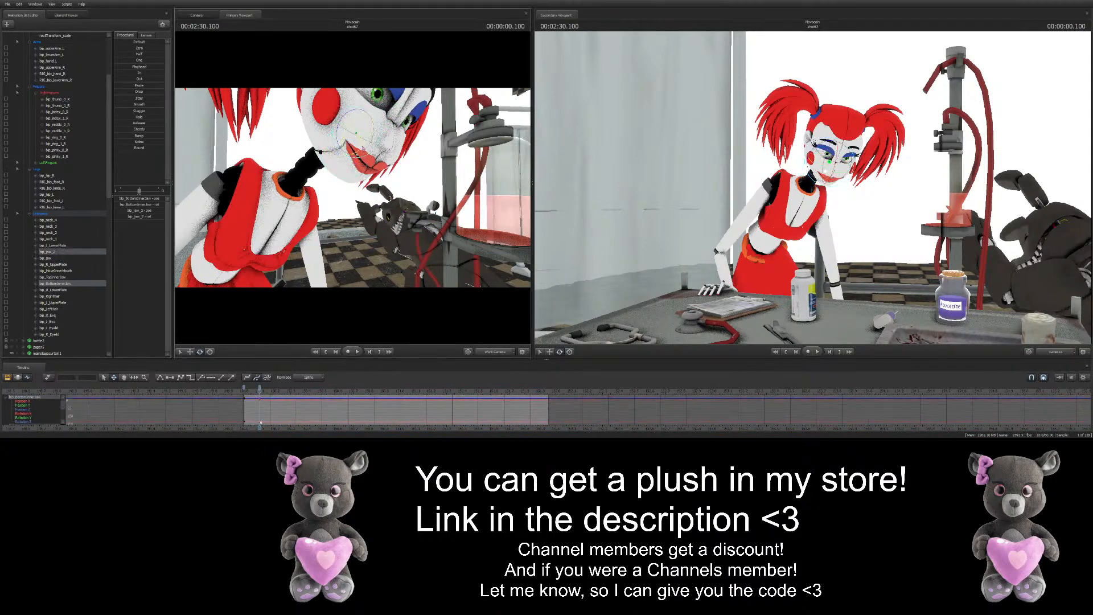
pyautogui.moveTo(362, 147); pyautogui.dragTo(345, 153)
pyautogui.hotkey('ctrl', 'z')
# Shift the two closed-mouth keyframes around 02:30.000 slightly earlier on the timeline
pyautogui.moveTo(260, 424); pyautogui.dragTo(244, 425)
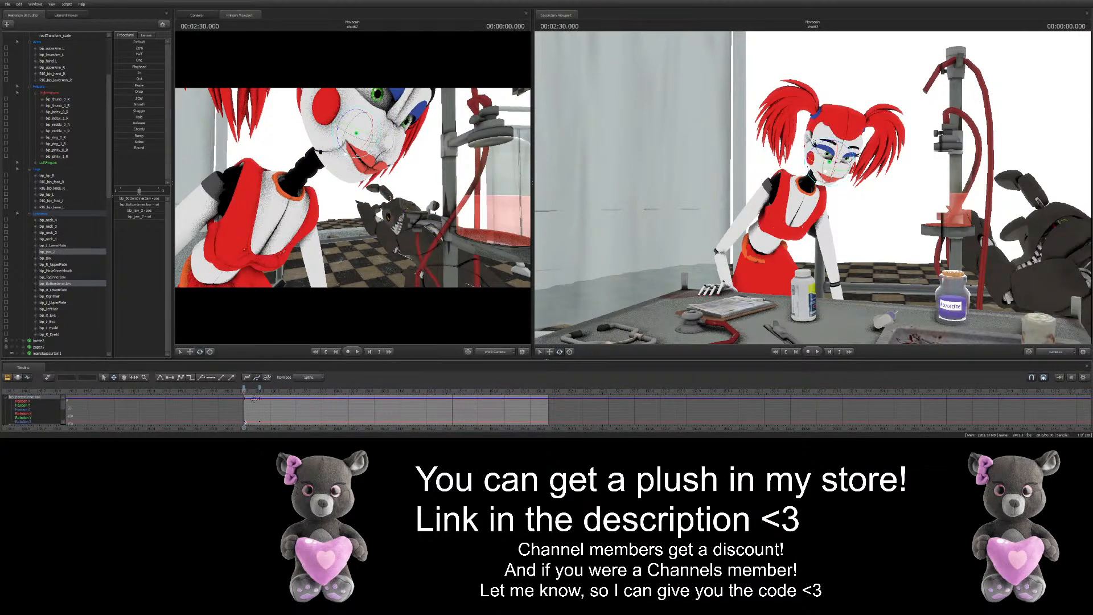
pyautogui.scroll(1, 252, 405)
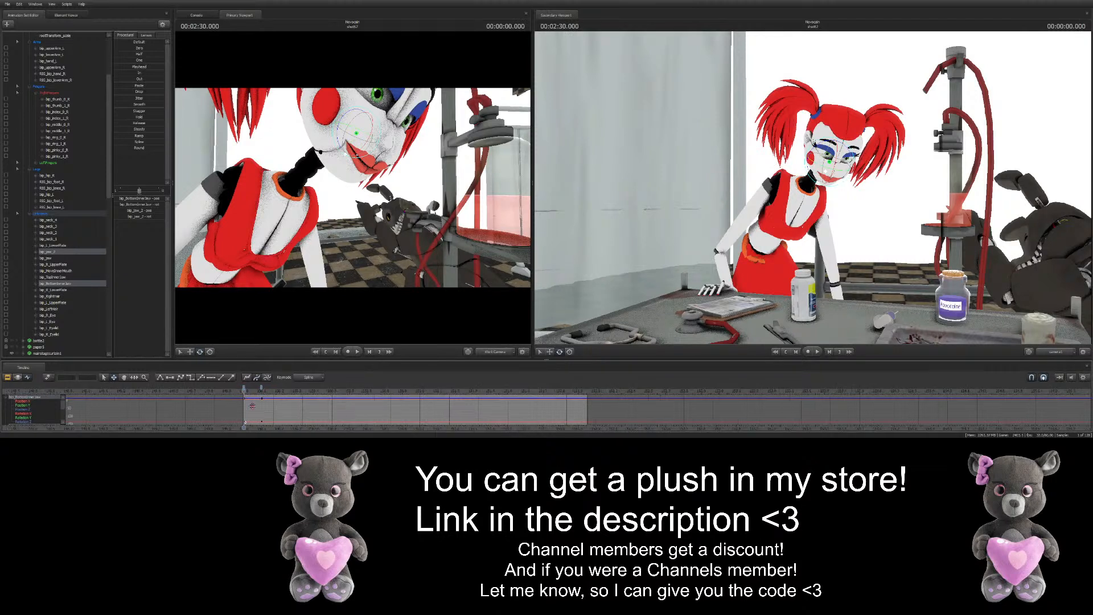
pyautogui.scroll(1, 252, 405)
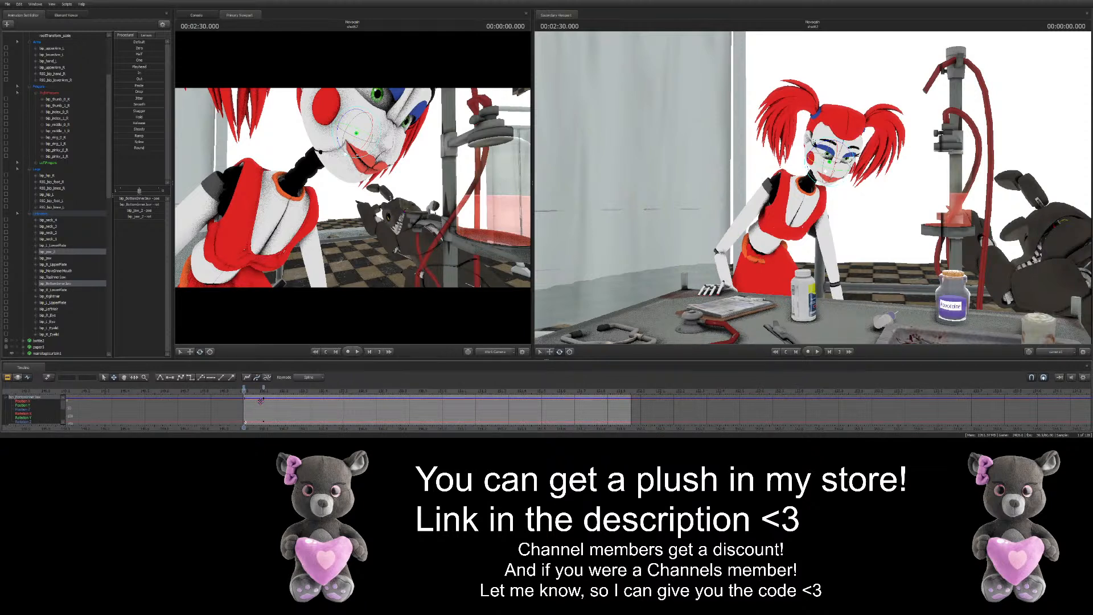
pyautogui.scroll(2, 261, 398)
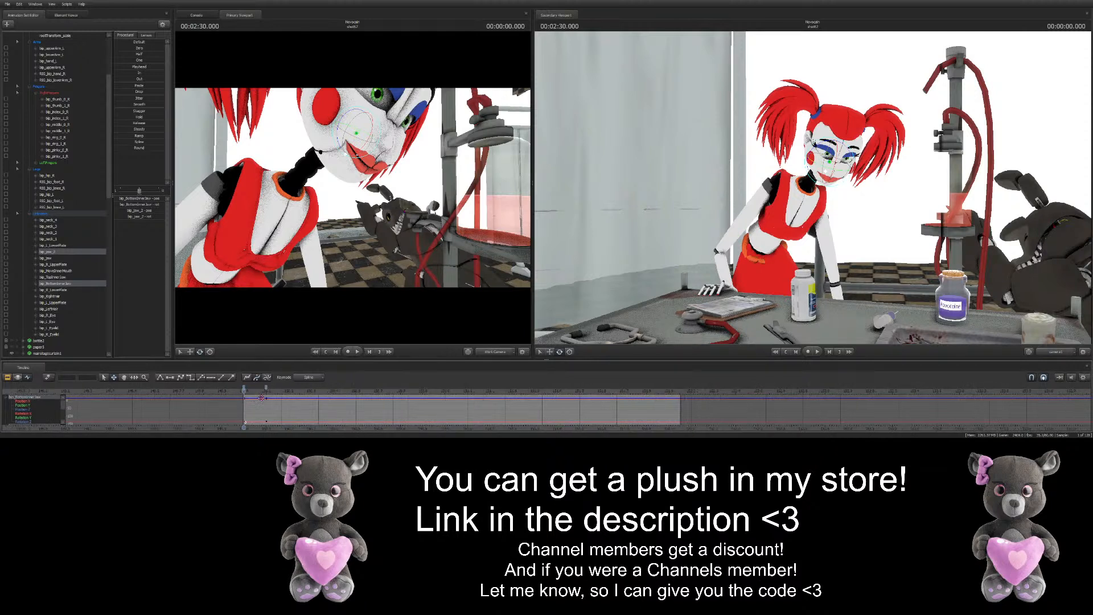
pyautogui.moveTo(249, 389)
pyautogui.mouseDown()
pyautogui.moveTo(259, 389)
pyautogui.moveTo(235, 389)
pyautogui.mouseUp()
# Keyframe the jaw rotated open at 02:30.100 and adjust the open mouth at a second key further along the timeline
pyautogui.click(269, 390)
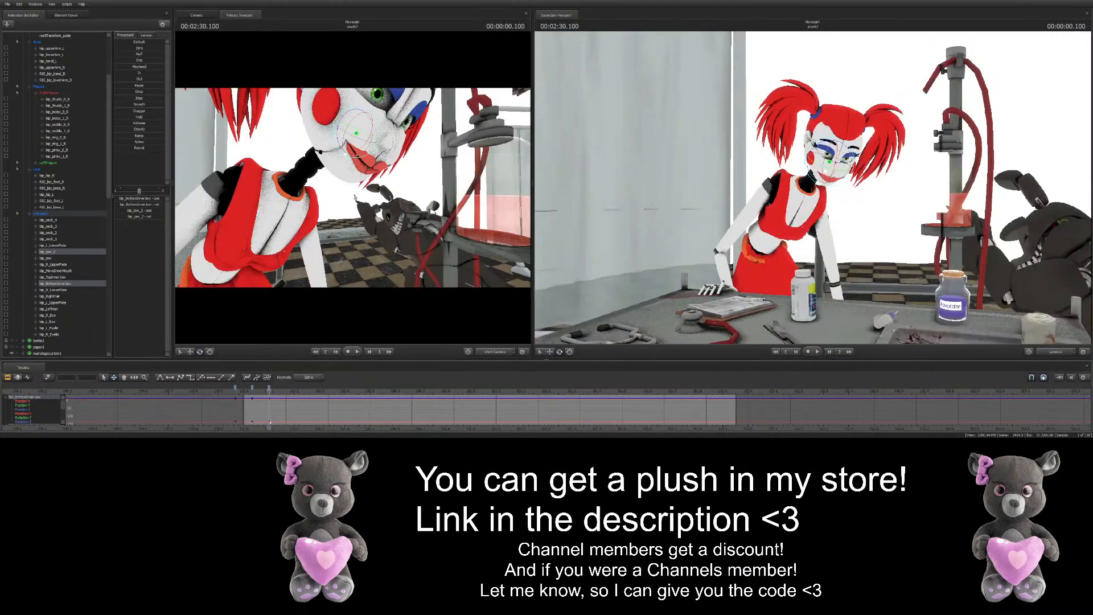
pyautogui.moveTo(363, 119); pyautogui.dragTo(370, 141)
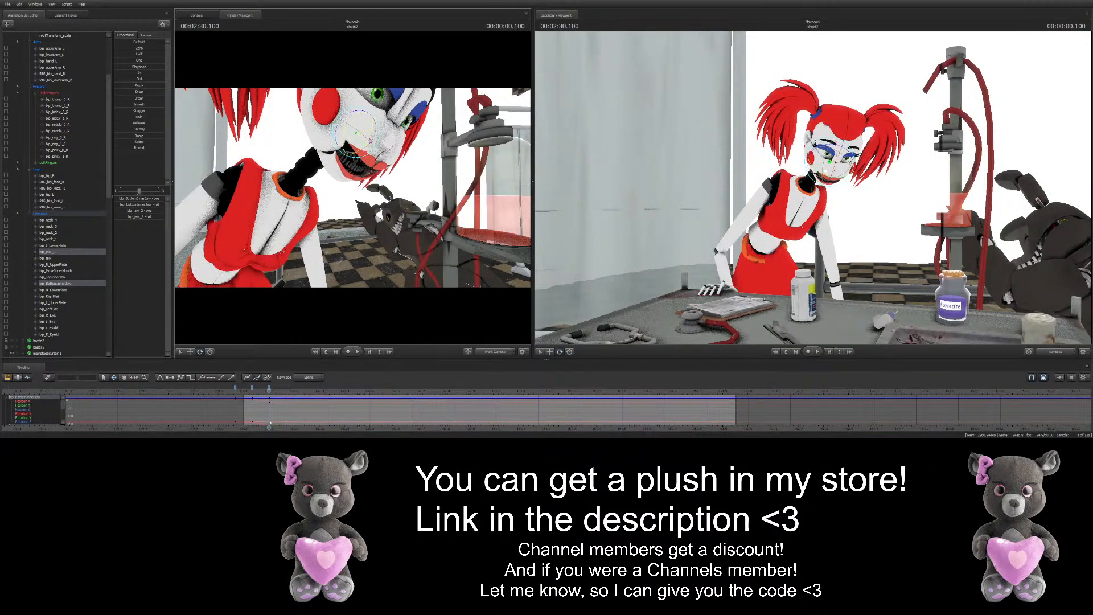
pyautogui.moveTo(269, 391); pyautogui.dragTo(320, 391)
pyautogui.moveTo(365, 137); pyautogui.dragTo(370, 139)
# Rotate the jaw closed at 02:30.416 and play back the mouth movement
pyautogui.moveTo(319, 391); pyautogui.dragTo(348, 391)
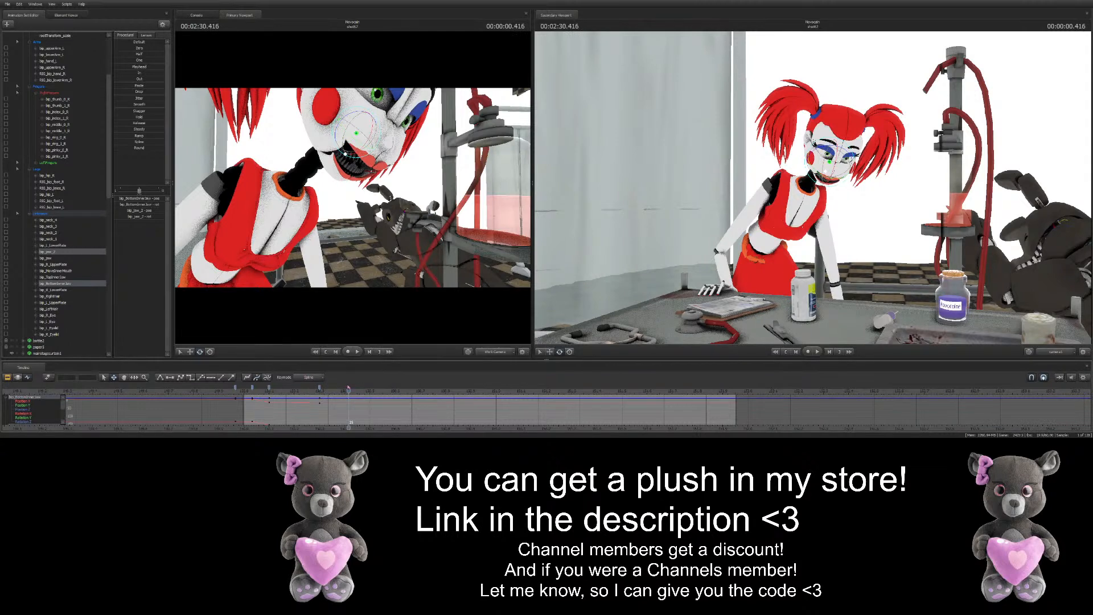
pyautogui.moveTo(344, 153); pyautogui.dragTo(348, 146)
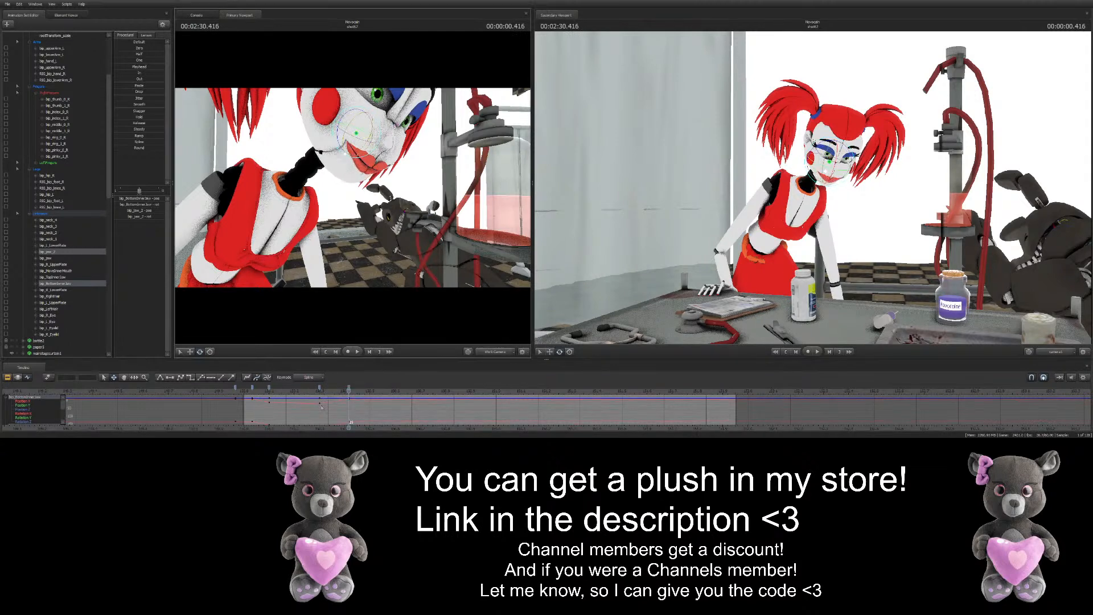
pyautogui.press('space')
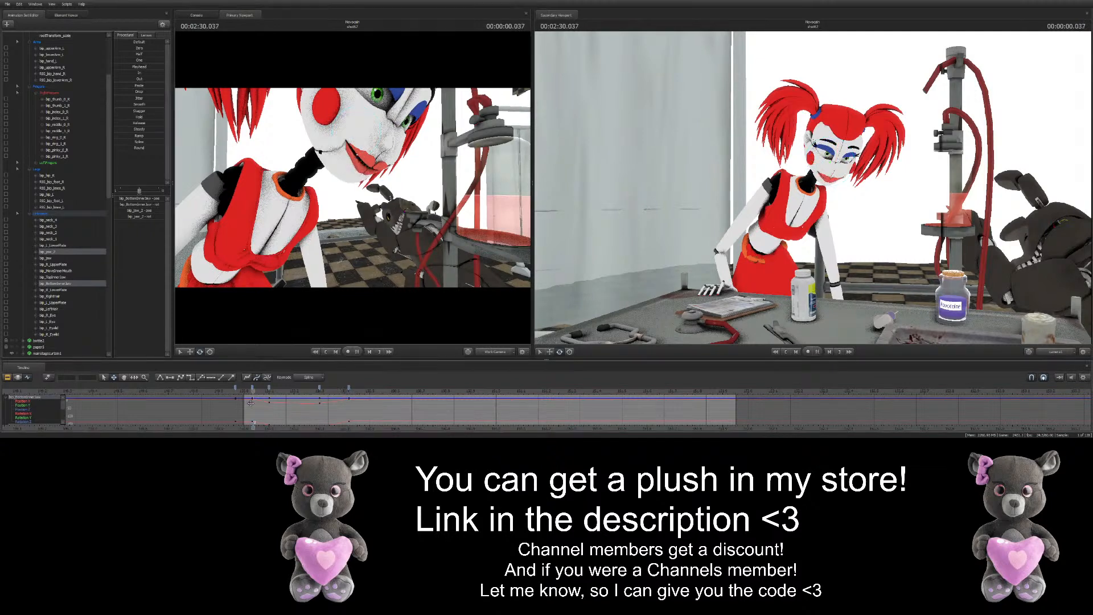
# Keyframe the closed mouth at 02:30.500 and rotate the jaw open at 02:30.600
pyautogui.moveTo(331, 393); pyautogui.dragTo(370, 395)
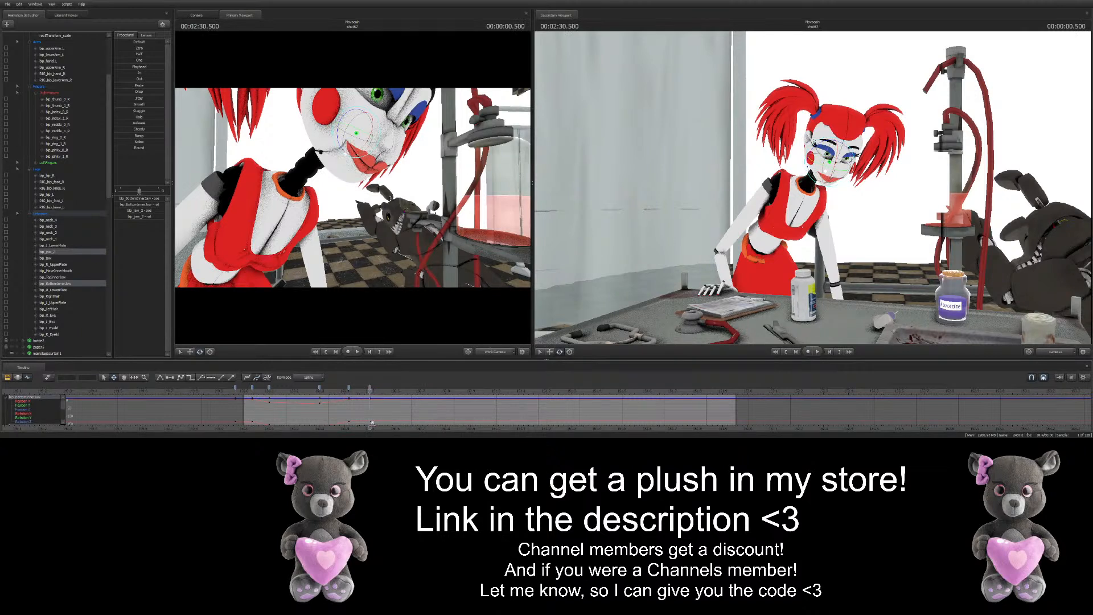
pyautogui.moveTo(369, 393); pyautogui.dragTo(291, 396, button='middle')
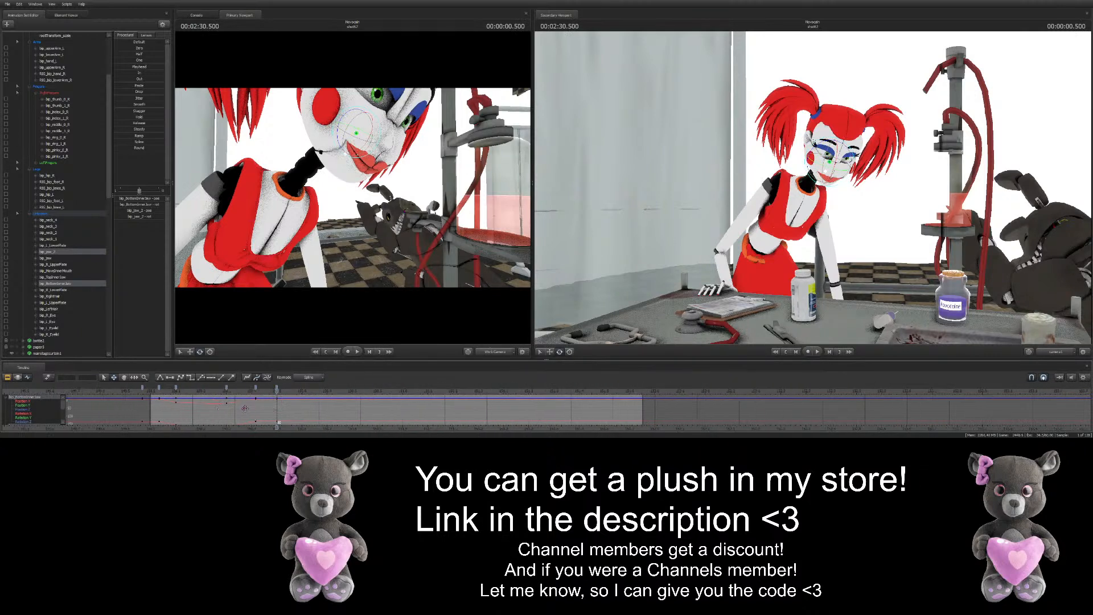
pyautogui.moveTo(277, 392); pyautogui.dragTo(297, 391)
pyautogui.moveTo(359, 194); pyautogui.dragTo(293, 358)
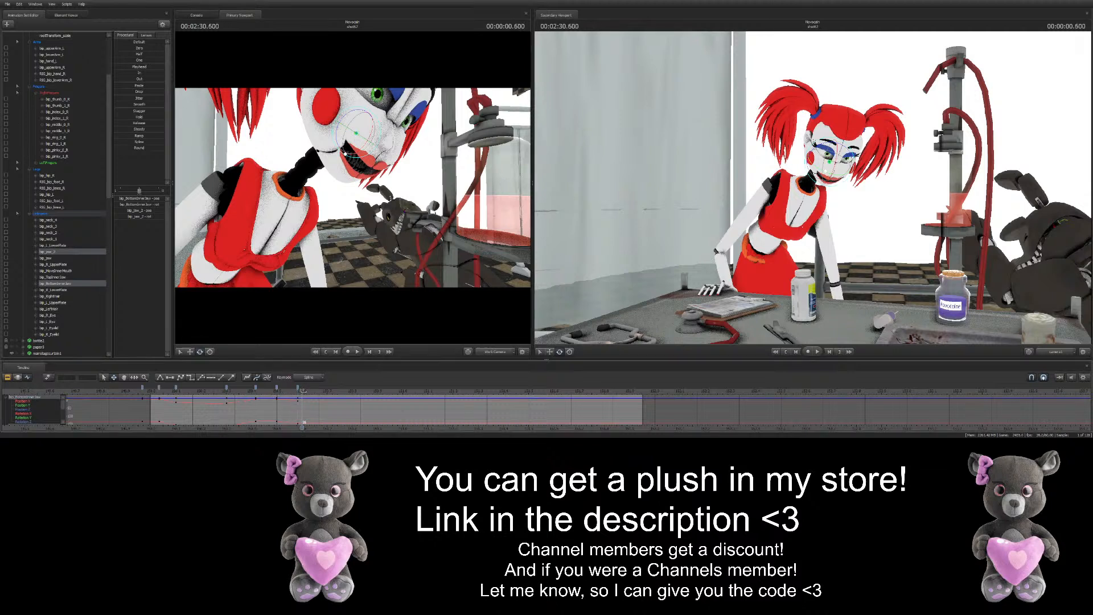
# Shift the newest open-mouth key slightly earlier and rotate the jaw closed at 02:30.633
pyautogui.click(295, 423)
pyautogui.moveTo(298, 388); pyautogui.dragTo(309, 389)
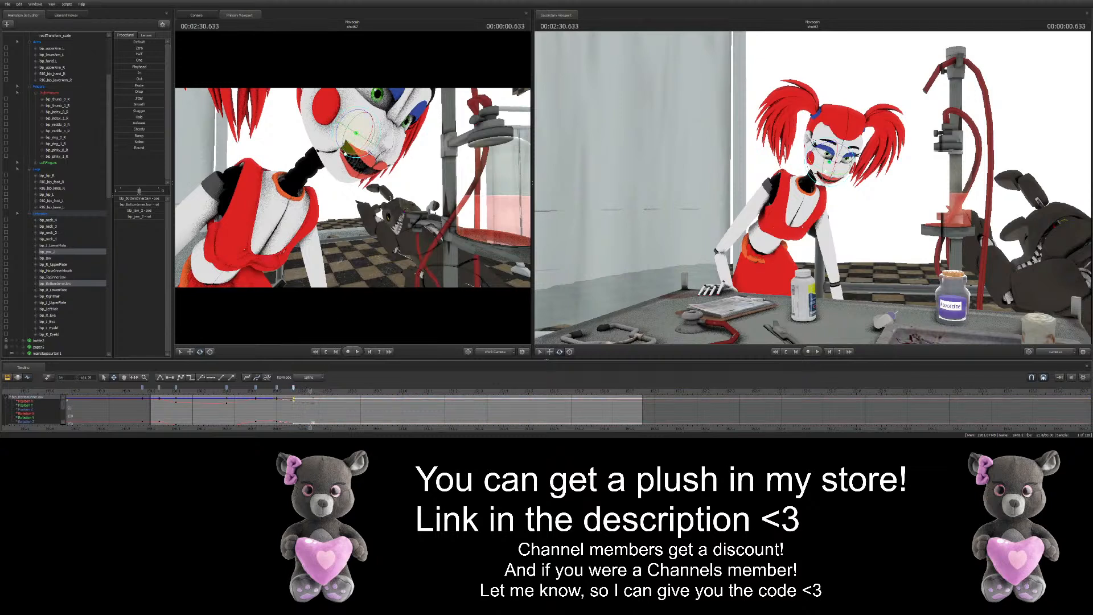
pyautogui.moveTo(370, 132); pyautogui.dragTo(369, 149)
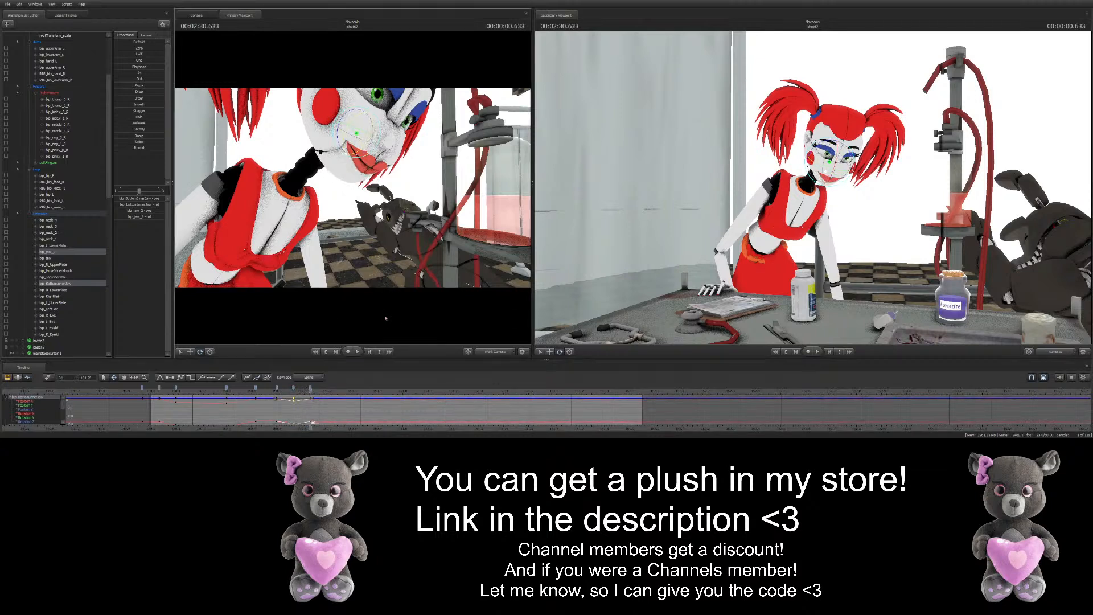
pyautogui.moveTo(349, 228); pyautogui.dragTo(351, 195)
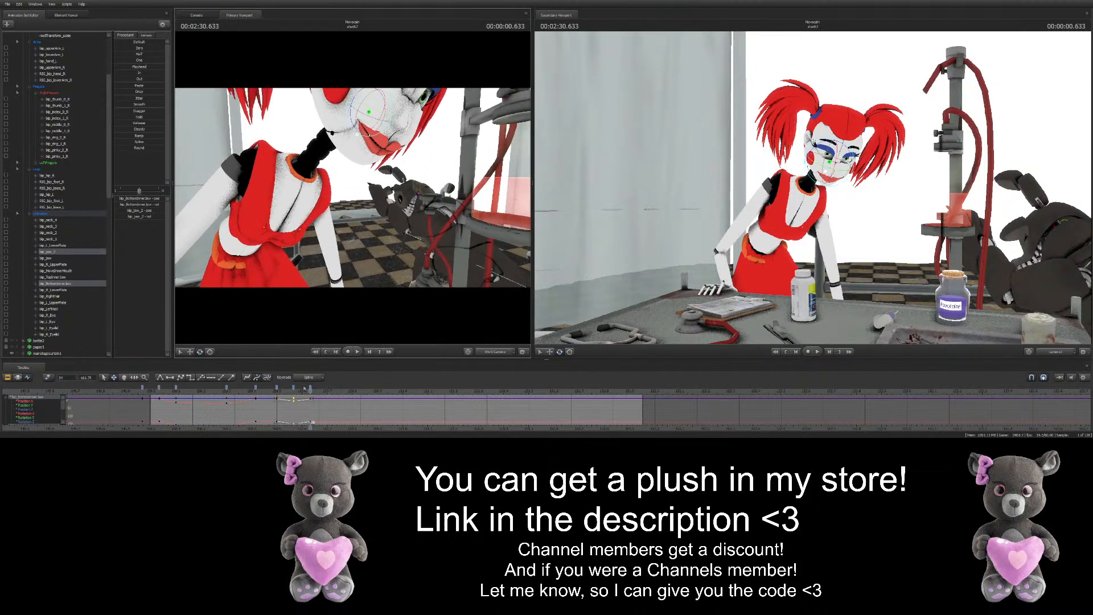
# Keyframe the closed mouth further along the shot, then rotate the jaw wide open at 02:30.816
pyautogui.moveTo(316, 391); pyautogui.dragTo(623, 379)
pyautogui.press('m')
pyautogui.press('m')
pyautogui.click(357, 386)
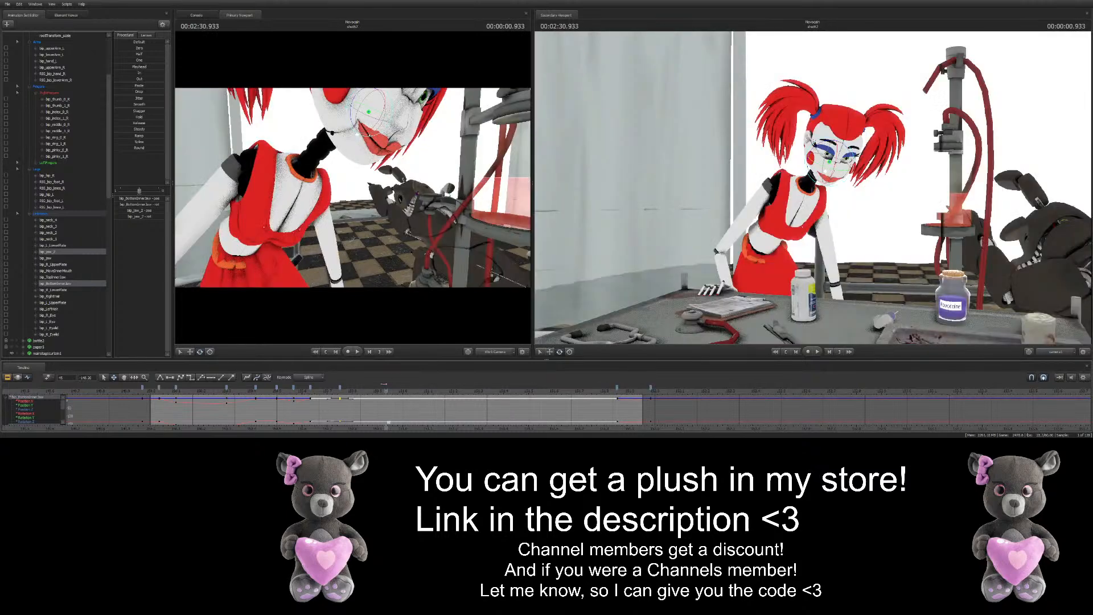
pyautogui.moveTo(377, 118); pyautogui.dragTo(369, 133)
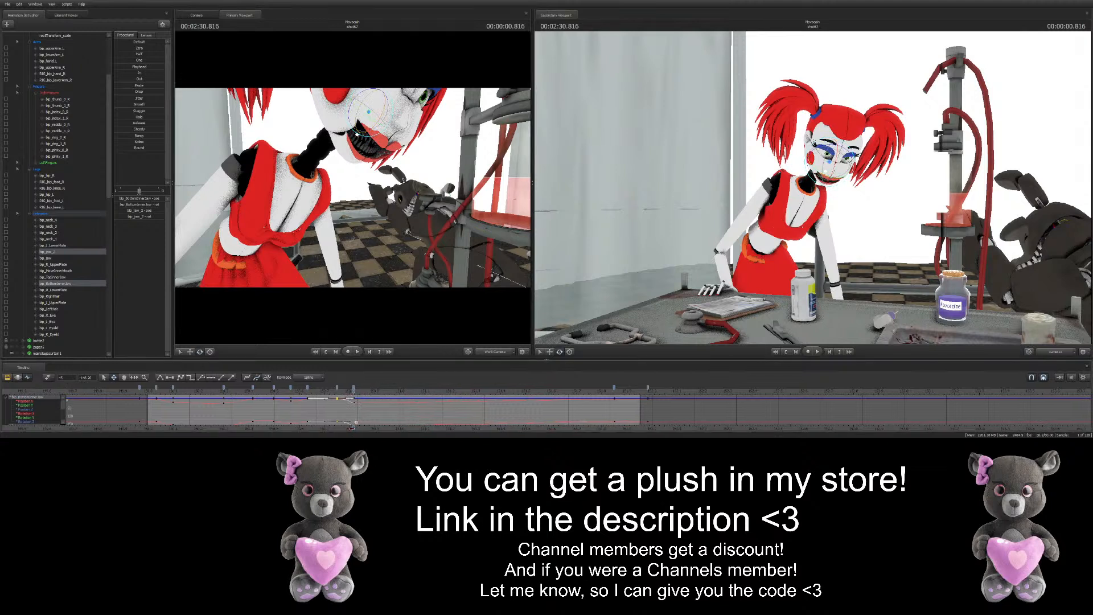
# Add a hold key for the wide-open mouth at 02:30.916, play it back and move that key to 02:31.416
pyautogui.moveTo(358, 396); pyautogui.dragTo(249, 397, button='middle')
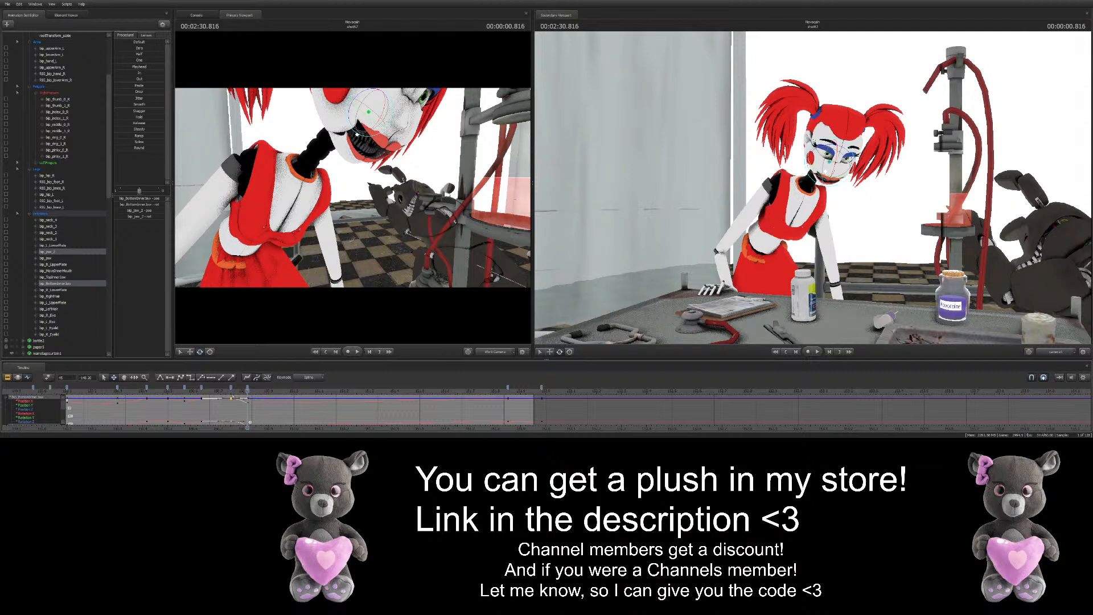
pyautogui.moveTo(253, 393); pyautogui.dragTo(276, 392)
pyautogui.moveTo(994, 378); pyautogui.dragTo(989, 378)
pyautogui.moveTo(279, 392)
pyautogui.mouseDown()
pyautogui.moveTo(247, 392)
pyautogui.moveTo(273, 391)
pyautogui.mouseUp()
pyautogui.moveTo(383, 120); pyautogui.dragTo(382, 120)
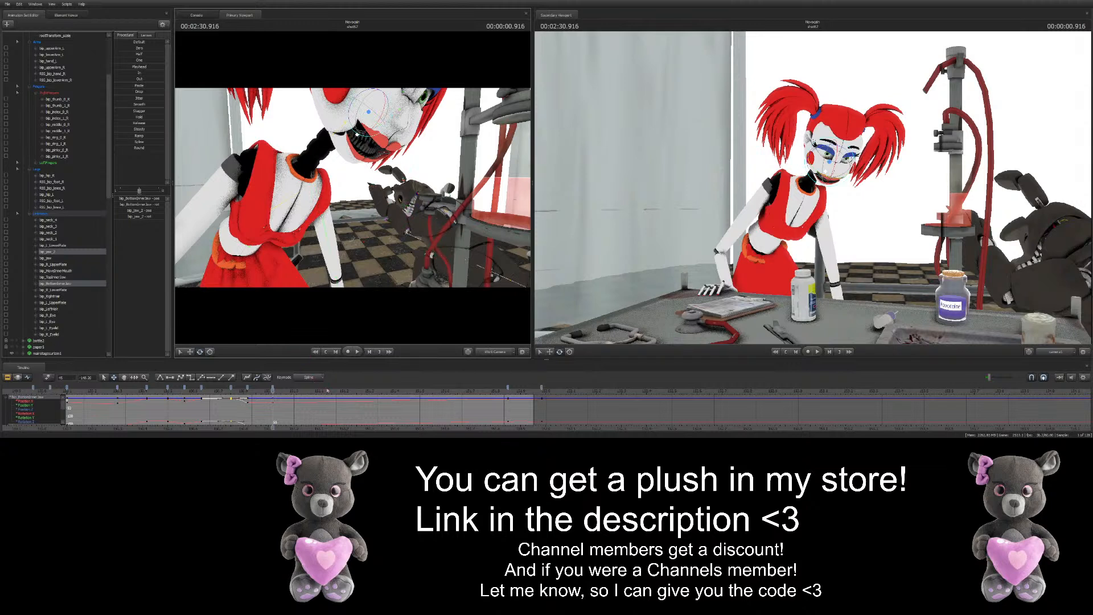
pyautogui.press('space')
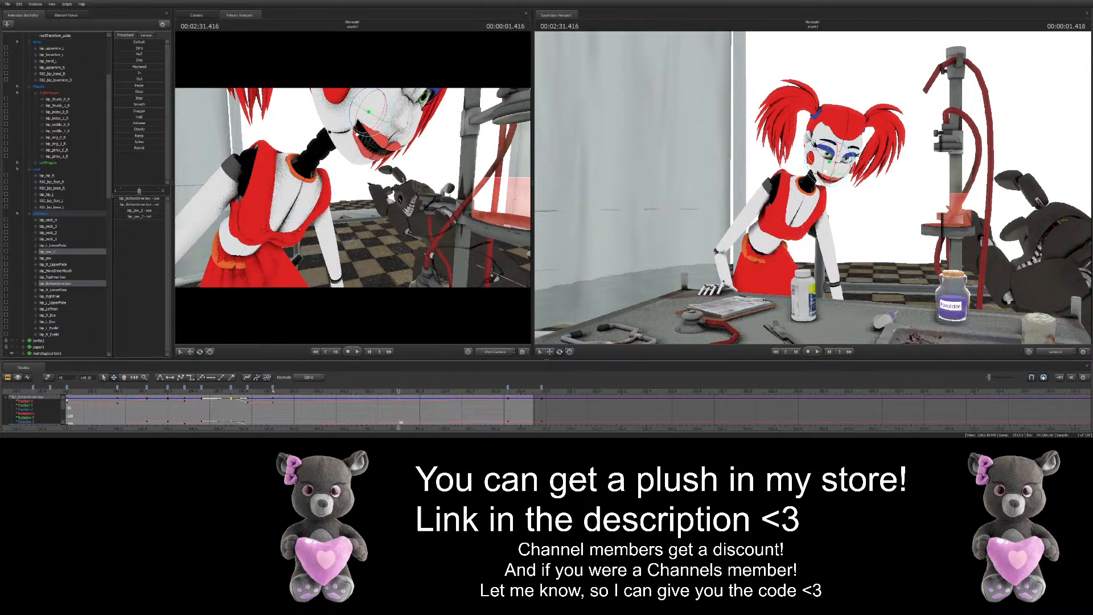
pyautogui.moveTo(272, 390); pyautogui.dragTo(398, 392)
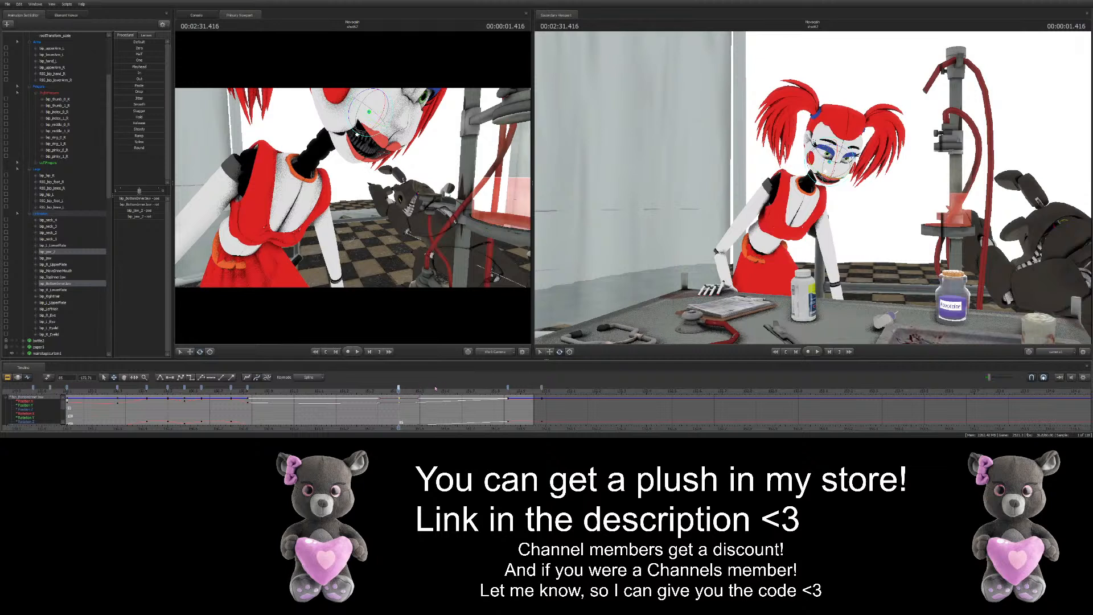
# Rotate the jaw partly closed at 02:31.483 and copy that key to 02:31.766
pyautogui.moveTo(400, 389); pyautogui.dragTo(417, 390)
pyautogui.moveTo(358, 134); pyautogui.dragTo(364, 118)
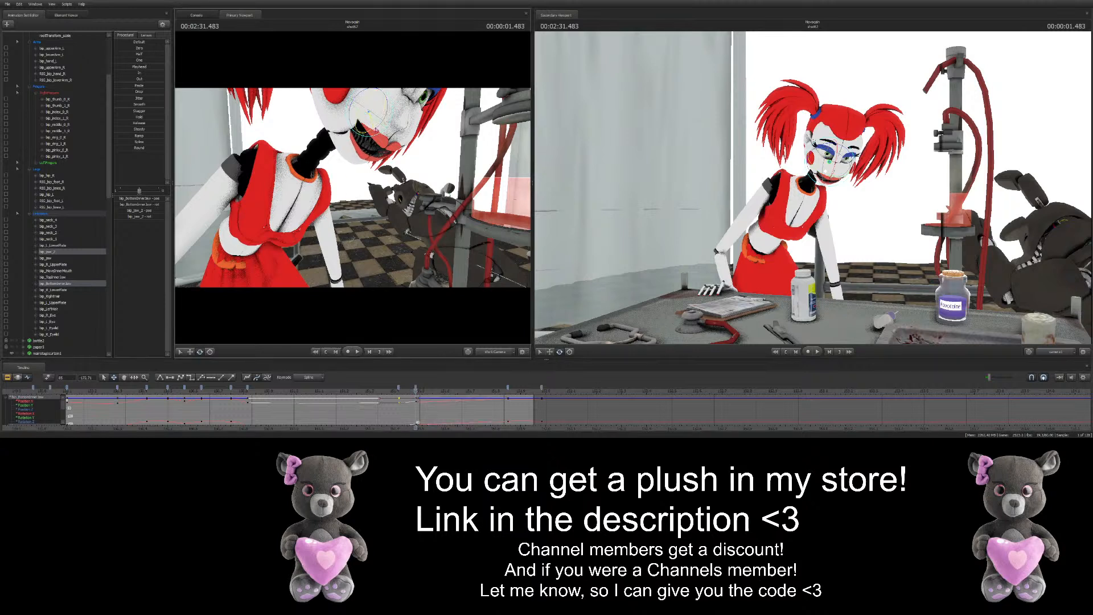
pyautogui.click(486, 389)
pyautogui.click(415, 387)
pyautogui.hotkey('ctrl', 'c')
pyautogui.hotkey('ctrl', 'v')
pyautogui.scroll(-3, 488, 398)
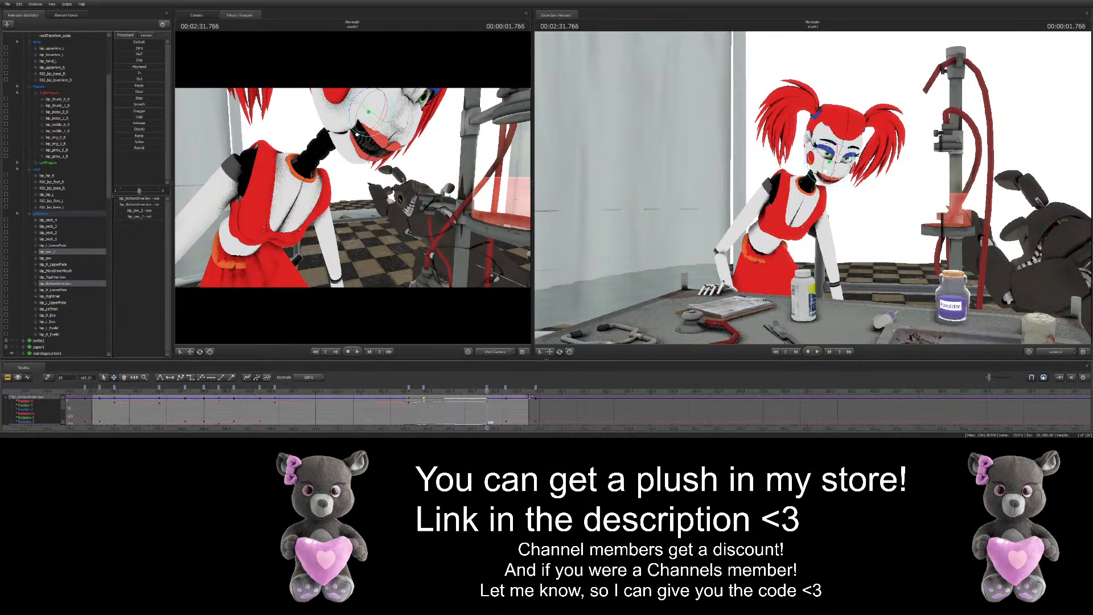
pyautogui.click(502, 389)
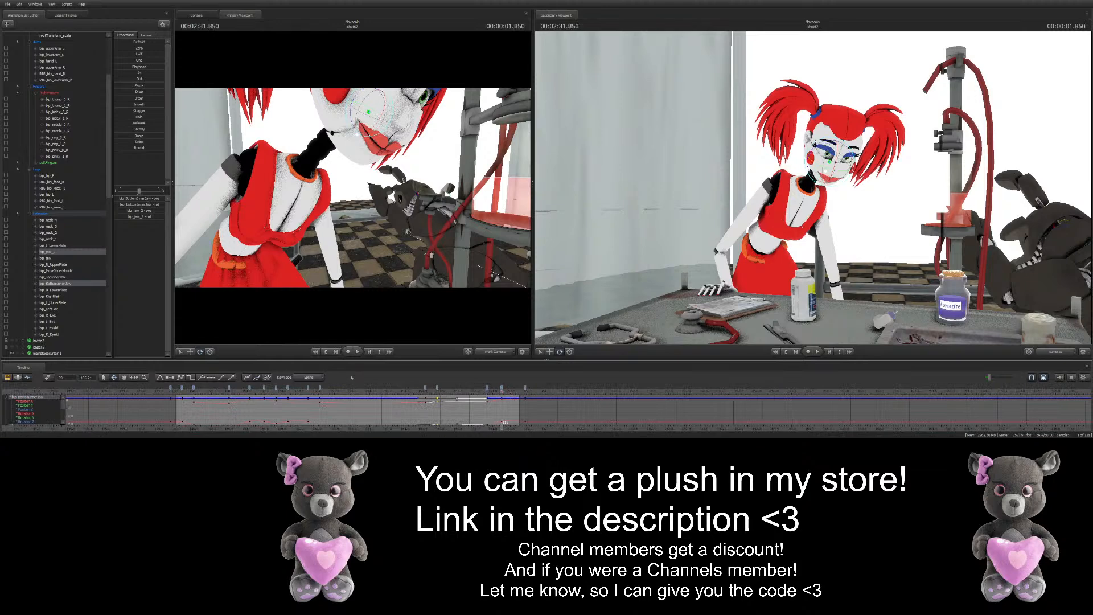
# Deselect the jaw bones and play the shot from 02:30.000 to review the mouth animation
pyautogui.click(170, 390)
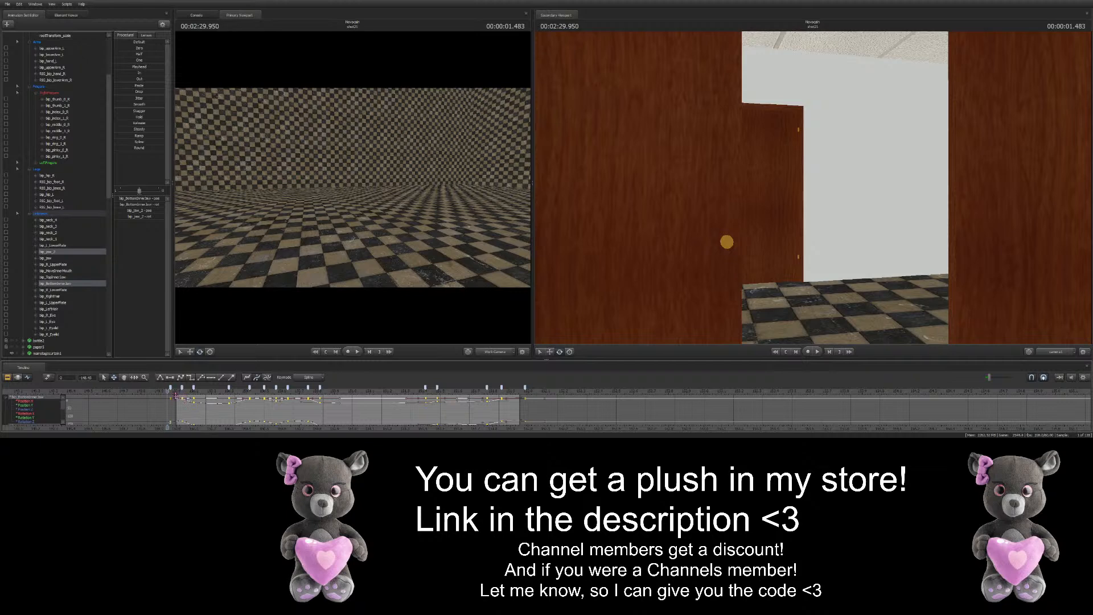
pyautogui.click(177, 391)
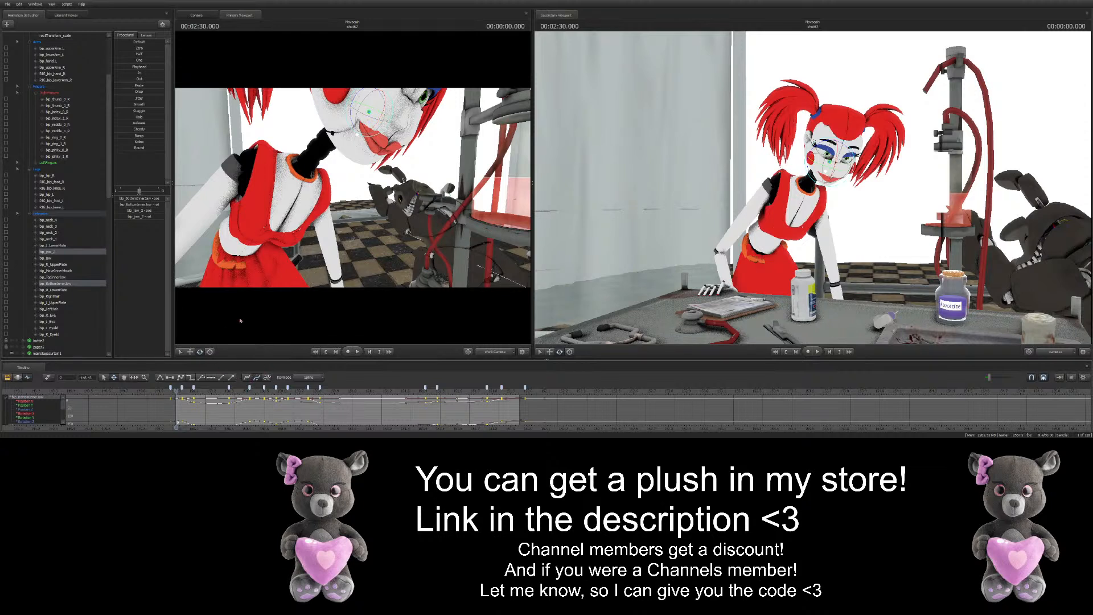
pyautogui.moveTo(340, 258); pyautogui.dragTo(330, 255)
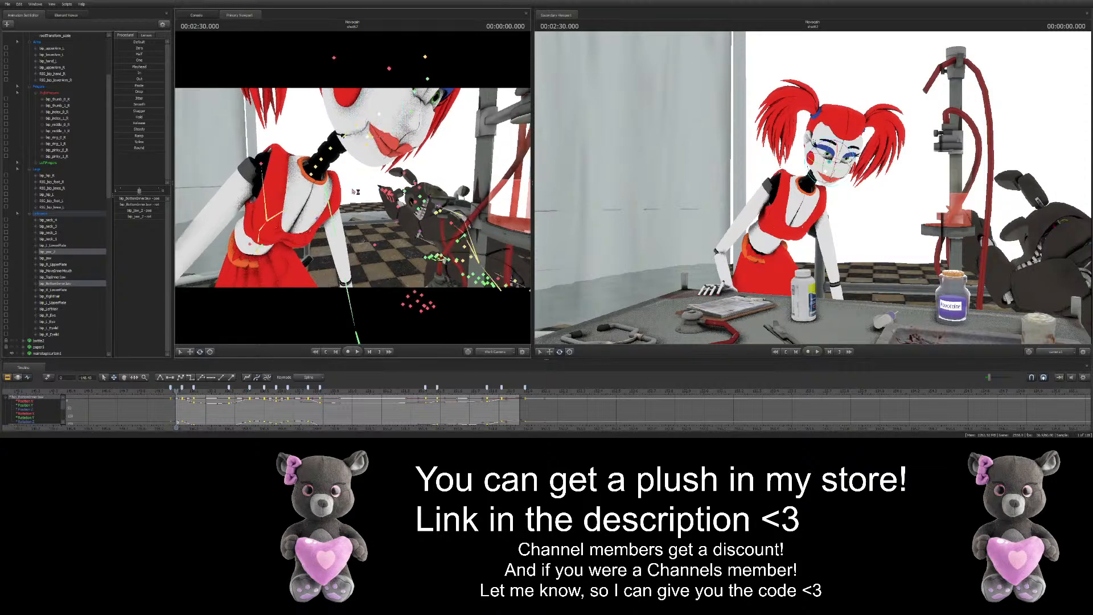
pyautogui.keyDown('ctrl'); pyautogui.click(228, 327); pyautogui.keyUp('ctrl')
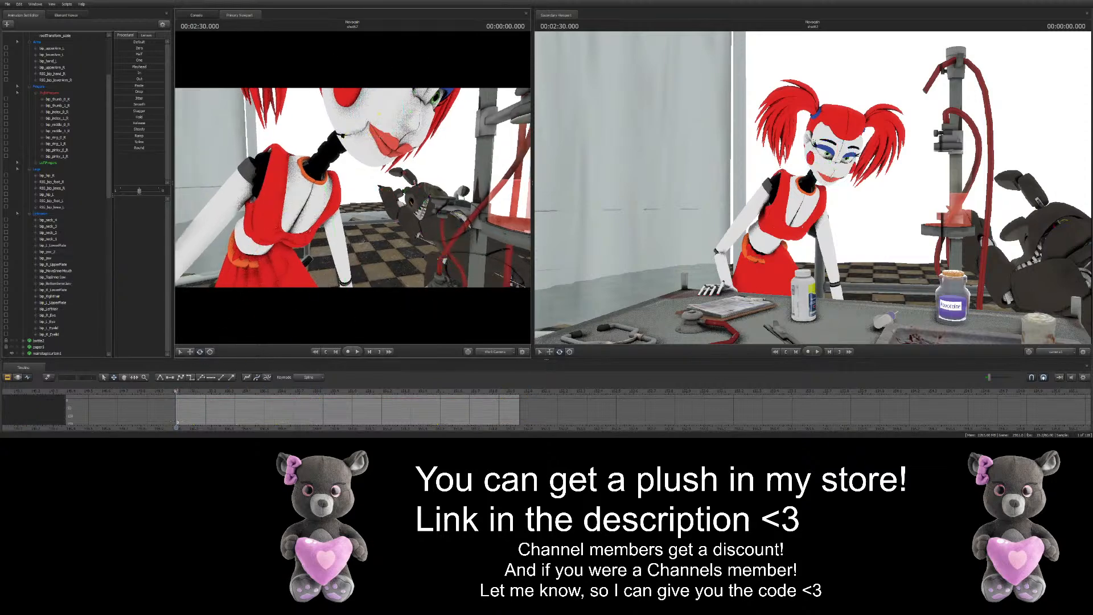
pyautogui.scroll(1, 176, 392)
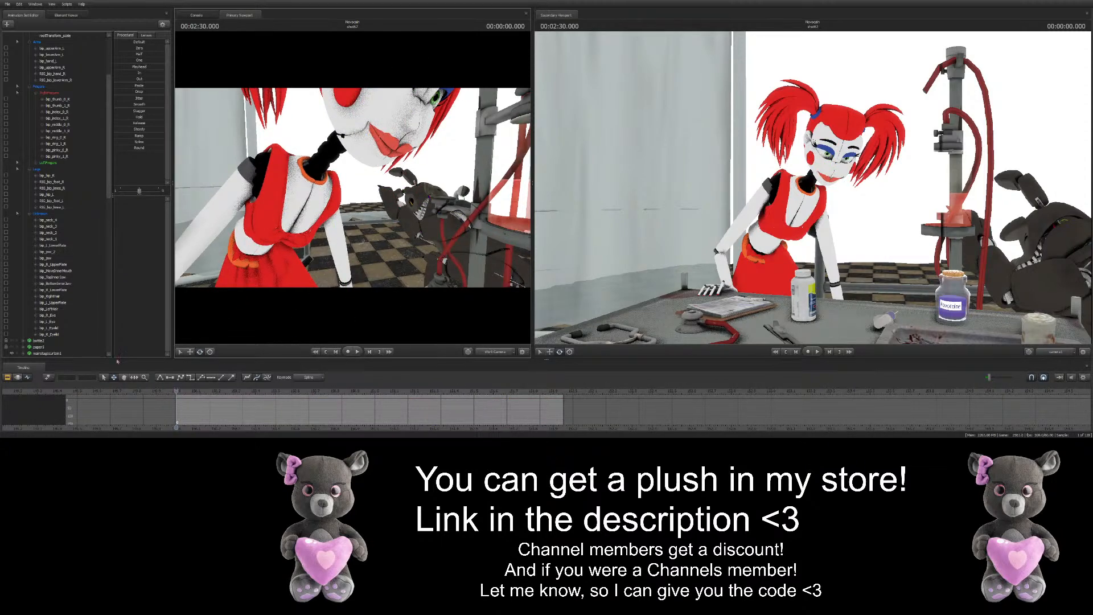
pyautogui.press('space')
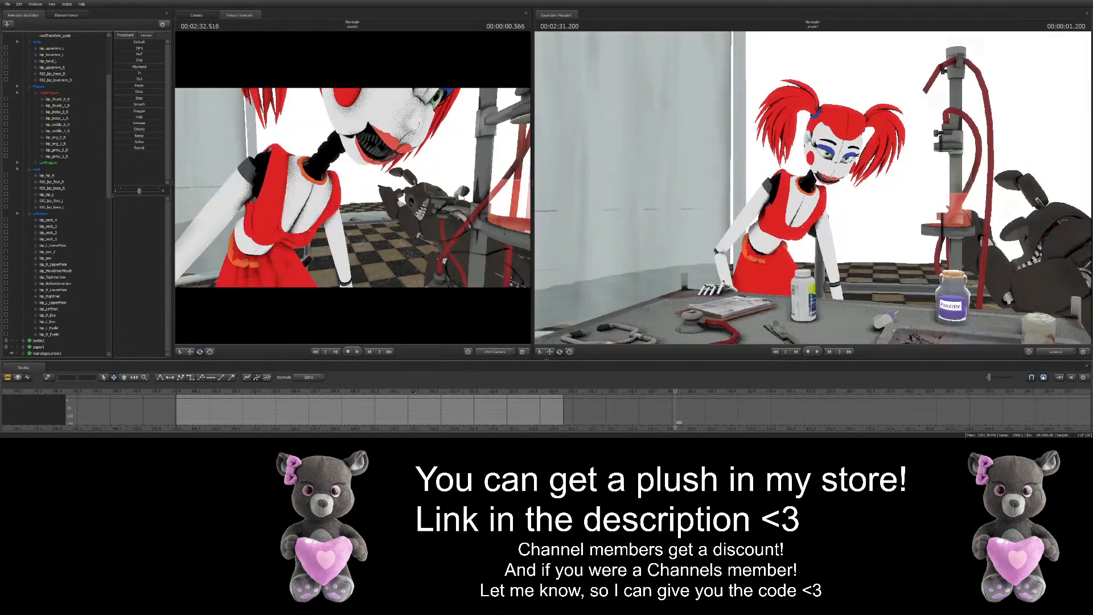
pyautogui.click(407, 392)
pyautogui.click(177, 387)
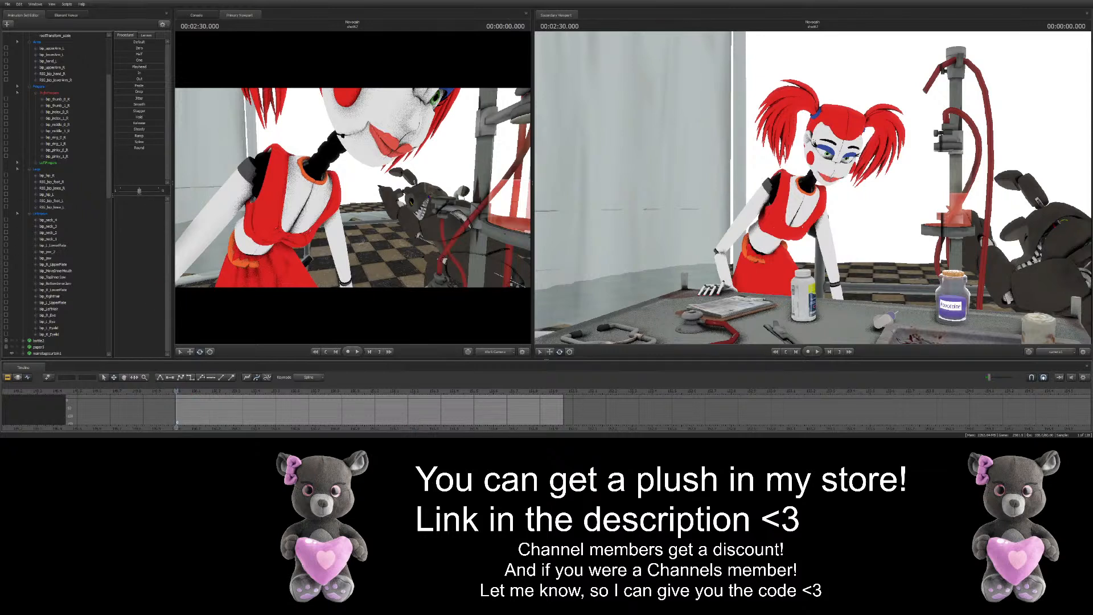
# Pull the camera back, select the animatronic's pelvis bone, key it at 02:30.000 and play the opening moments
pyautogui.press('s')
pyautogui.moveTo(351, 253); pyautogui.dragTo(355, 189)
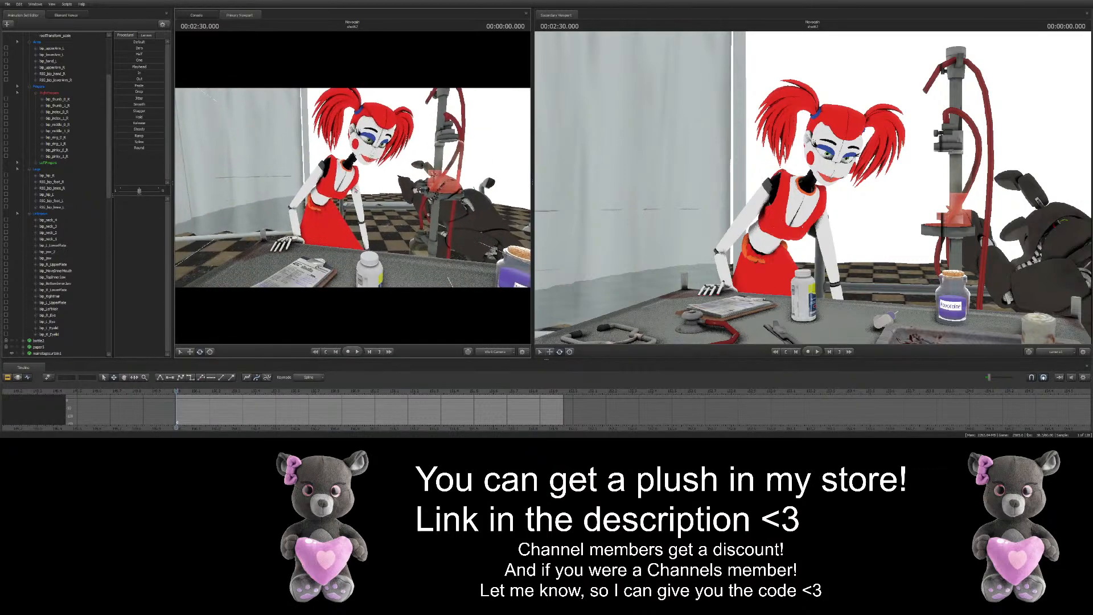
pyautogui.press('ctrl')
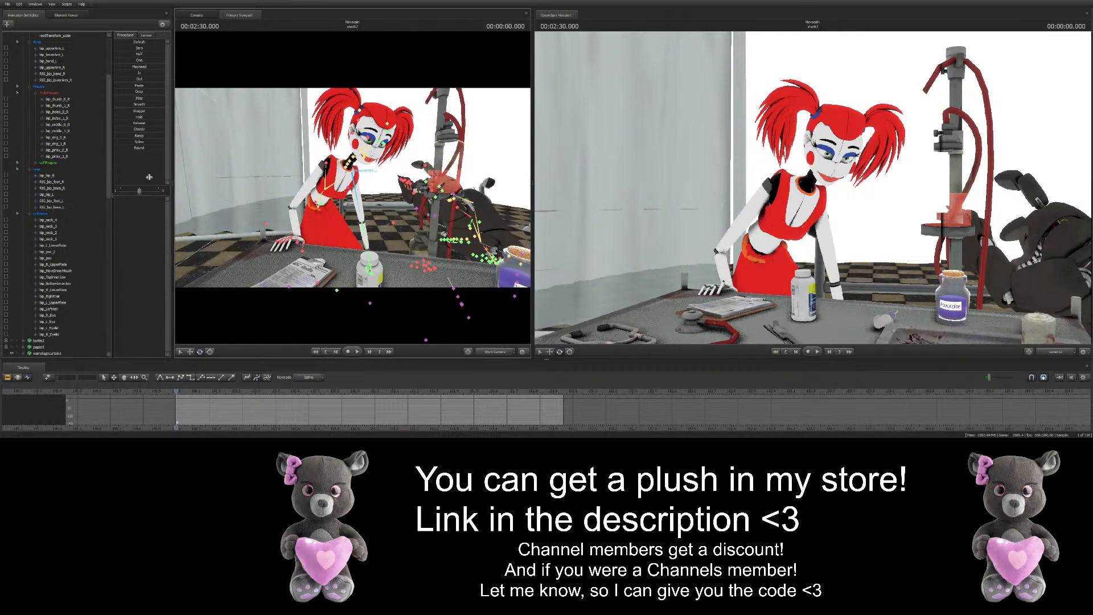
pyautogui.press('ctrl')
pyautogui.keyDown('ctrl'); pyautogui.click(317, 208); pyautogui.keyUp('ctrl')
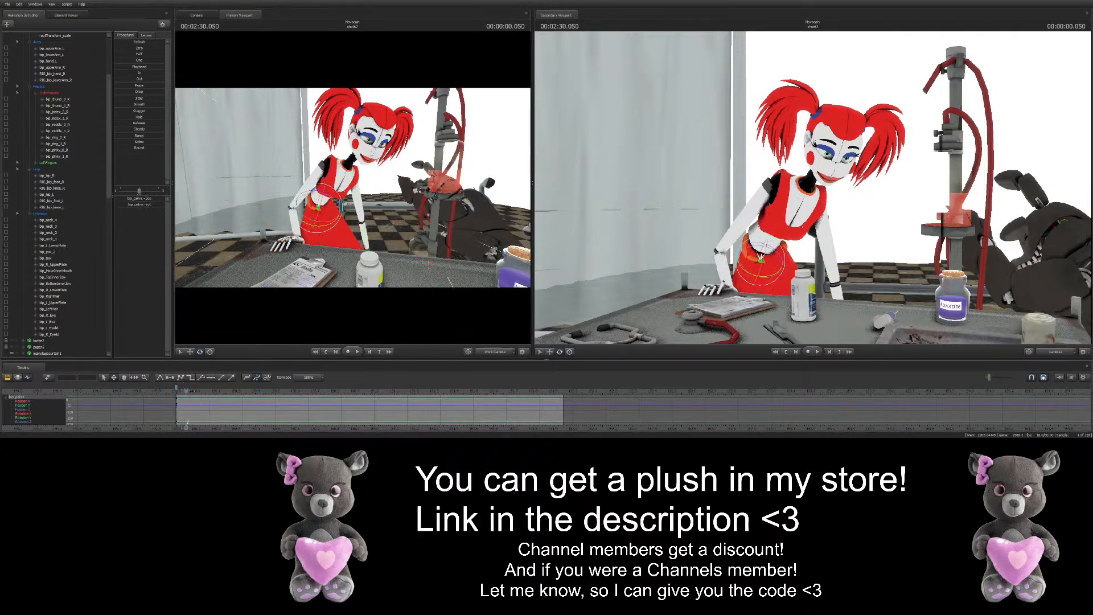
pyautogui.click(219, 390)
pyautogui.moveTo(220, 391); pyautogui.dragTo(203, 390)
pyautogui.press('space')
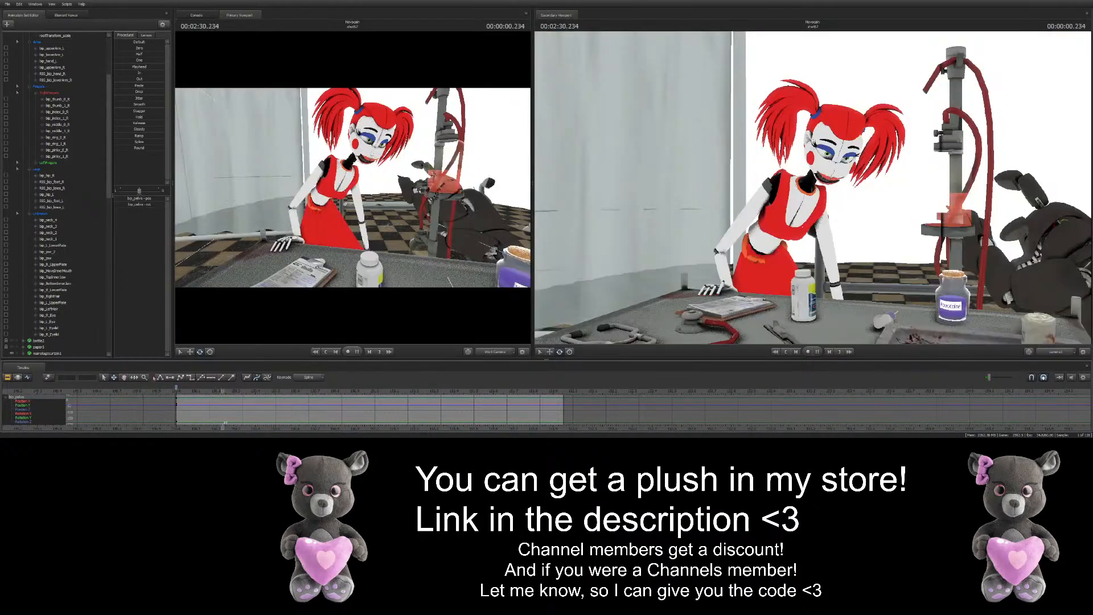
pyautogui.press('space')
# Rotate the pelvis and lower spine bones at 02:30.216 so that the animatronic straightens up from the table
pyautogui.moveTo(222, 390); pyautogui.dragTo(219, 390)
pyautogui.moveTo(336, 214)
pyautogui.mouseDown()
pyautogui.moveTo(333, 194)
pyautogui.moveTo(322, 202)
pyautogui.mouseUp()
pyautogui.keyDown('ctrl'); pyautogui.click(320, 198); pyautogui.keyUp('ctrl')
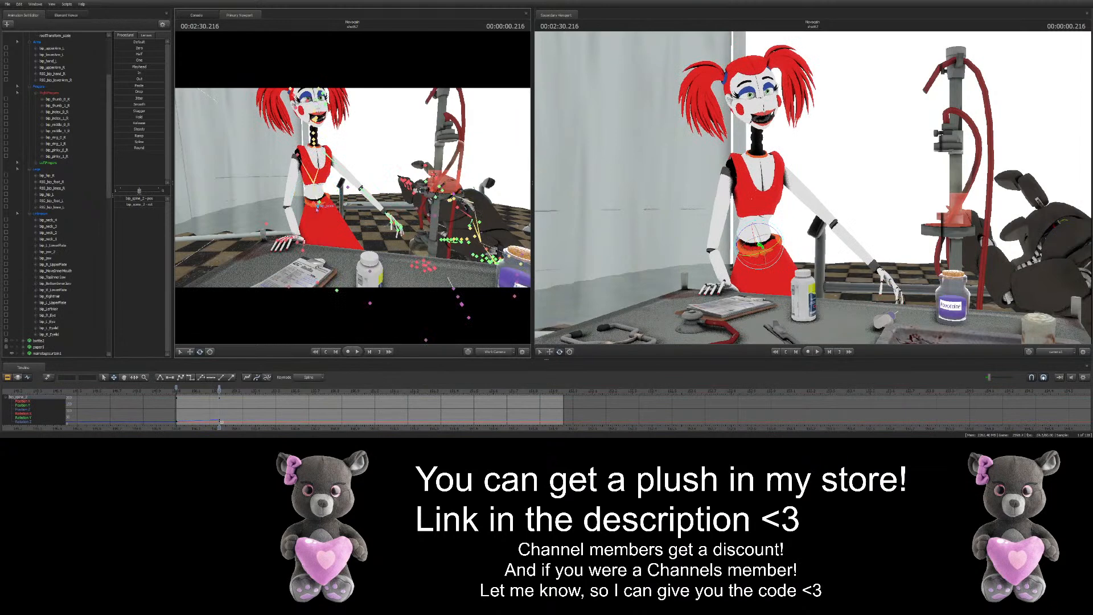
# Reselect the pelvis bone and move it slightly sideways at 02:30.316
pyautogui.click(317, 208)
pyautogui.click(254, 424)
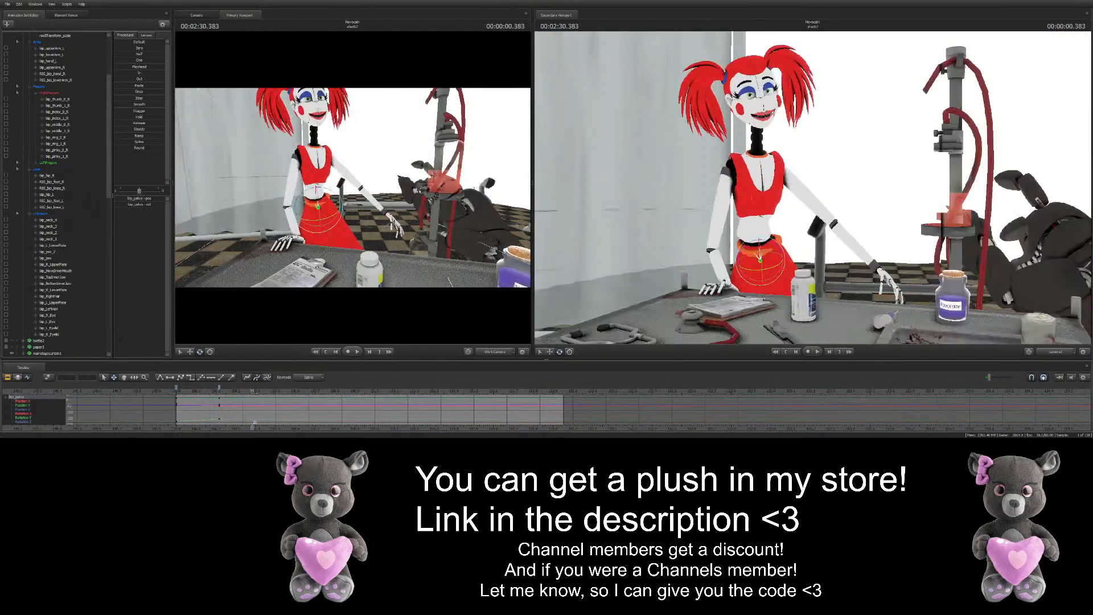
pyautogui.press('w')
pyautogui.moveTo(254, 424); pyautogui.dragTo(240, 422)
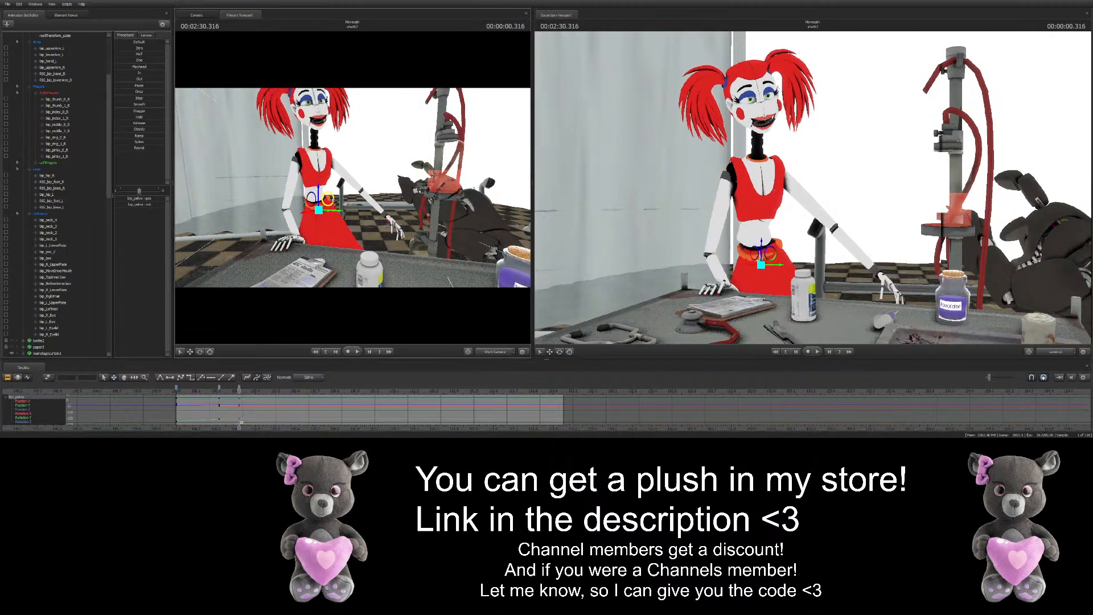
pyautogui.moveTo(336, 210); pyautogui.dragTo(338, 210)
# Rotate the pelvis at 02:30.450 to tilt her upper body slightly sideways and play back the movement
pyautogui.moveTo(240, 423); pyautogui.dragTo(265, 423)
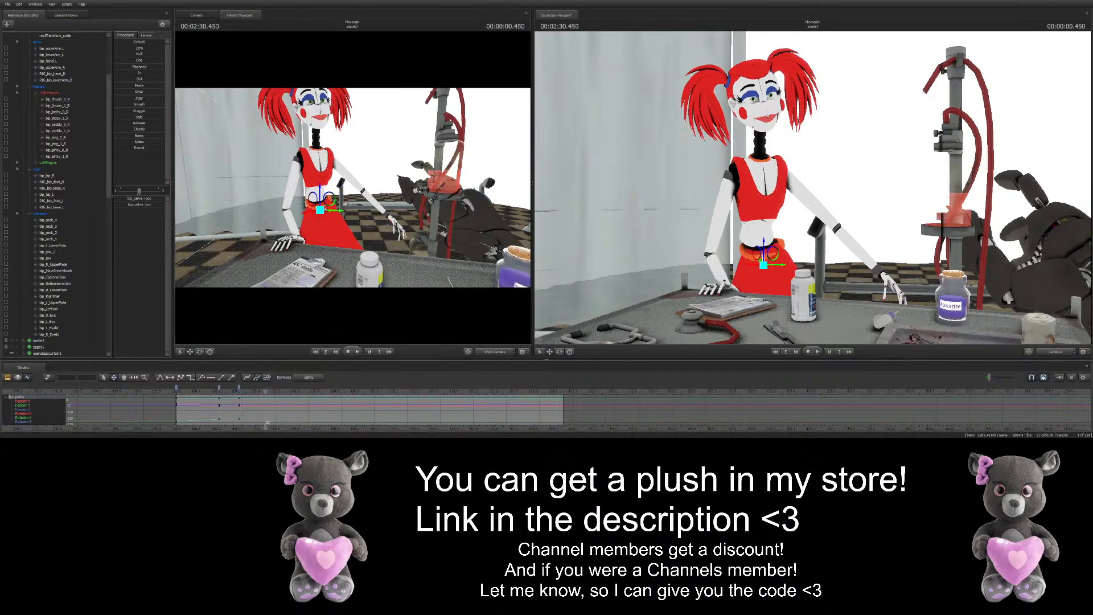
pyautogui.press('e')
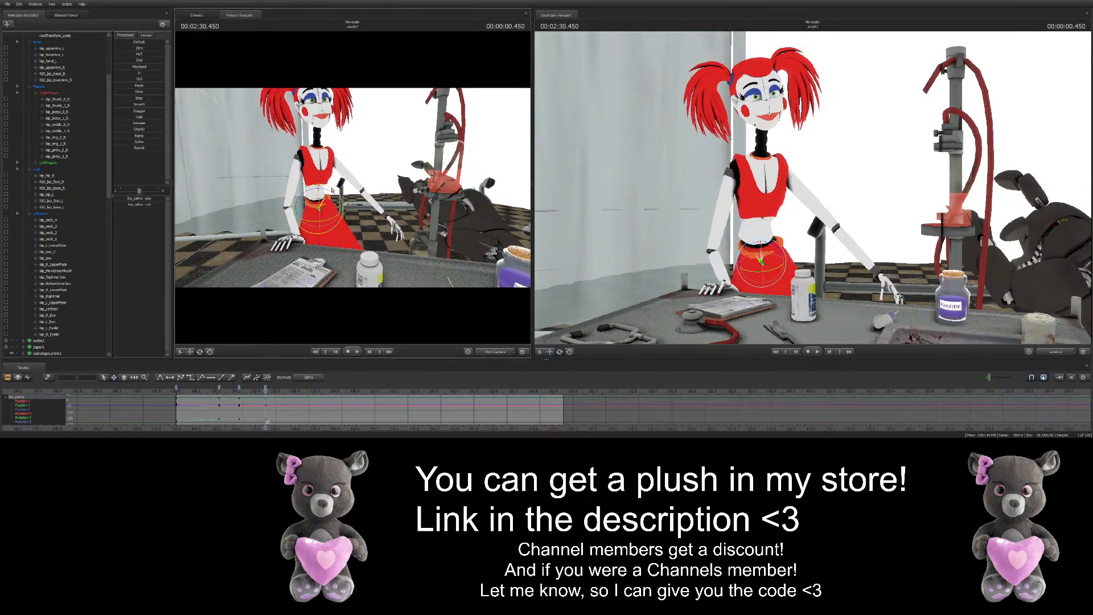
pyautogui.moveTo(332, 190); pyautogui.dragTo(322, 251)
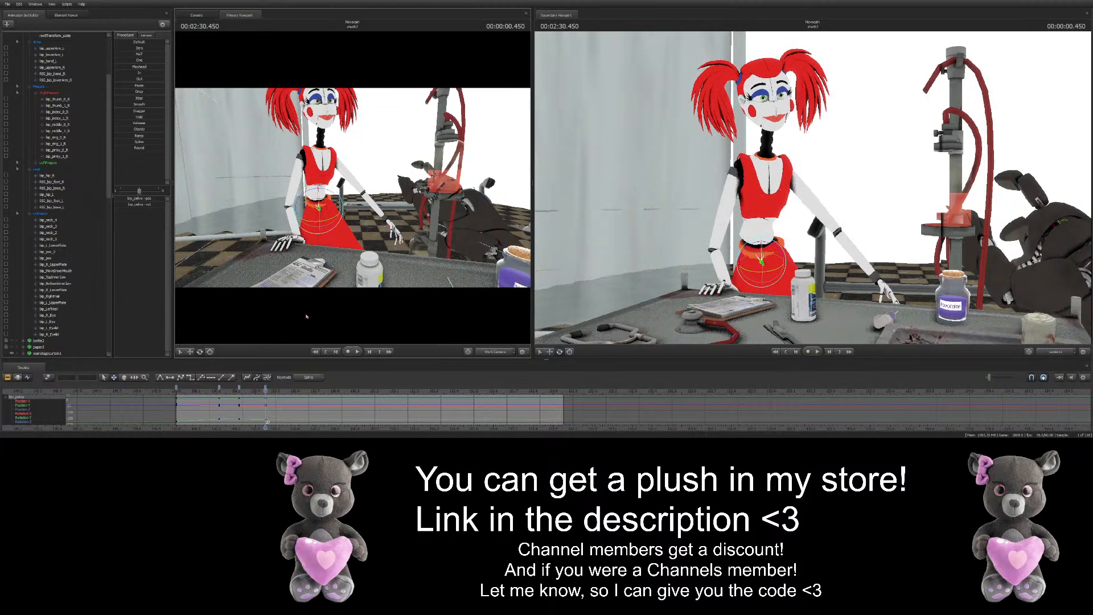
pyautogui.moveTo(265, 426)
pyautogui.mouseDown()
pyautogui.moveTo(253, 425)
pyautogui.moveTo(266, 425)
pyautogui.mouseUp()
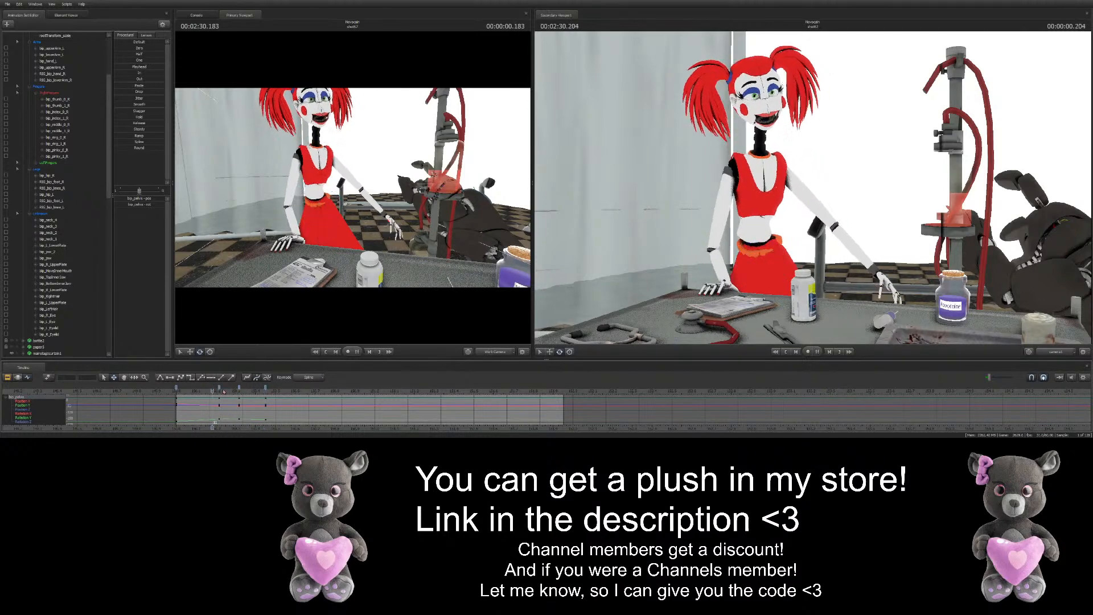
# Adjust the pelvis bone slightly at 02:30.600 and play back the movement
pyautogui.click(296, 424)
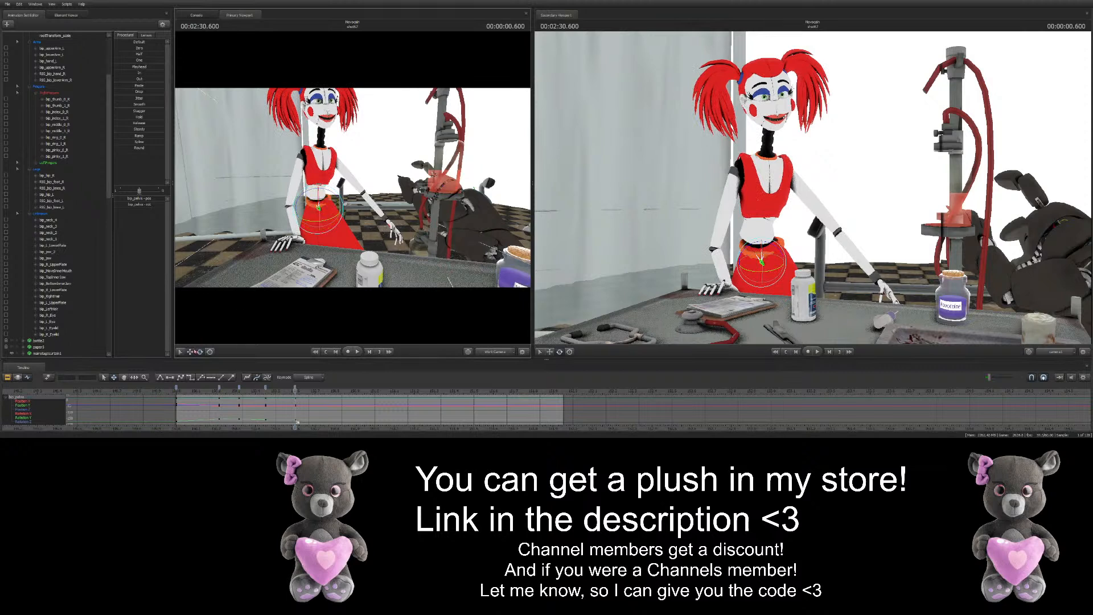
pyautogui.click(310, 212)
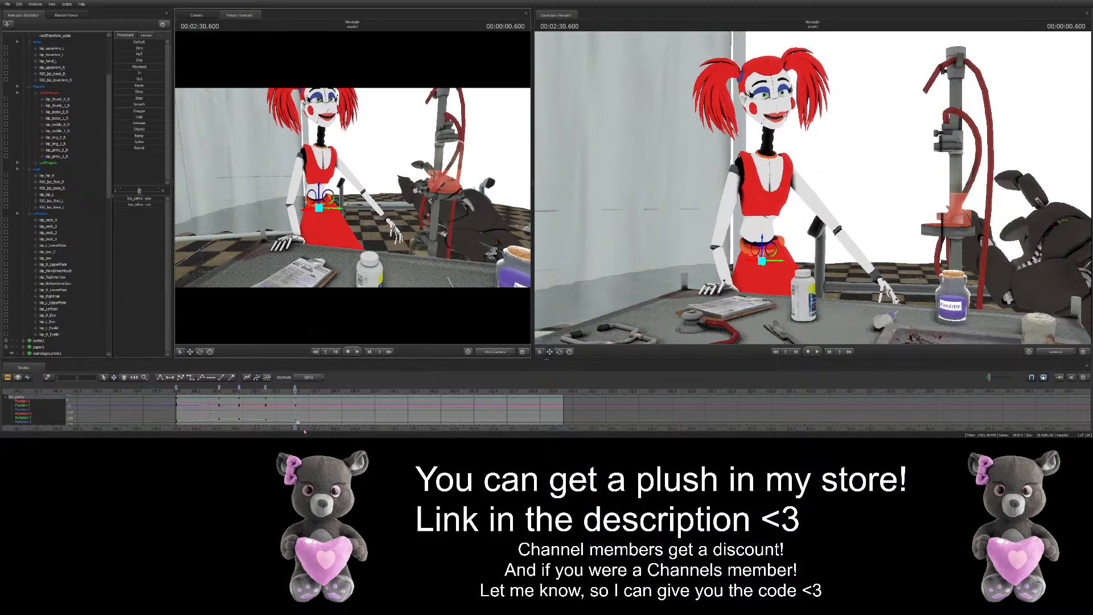
pyautogui.moveTo(304, 397); pyautogui.dragTo(261, 396, button='middle')
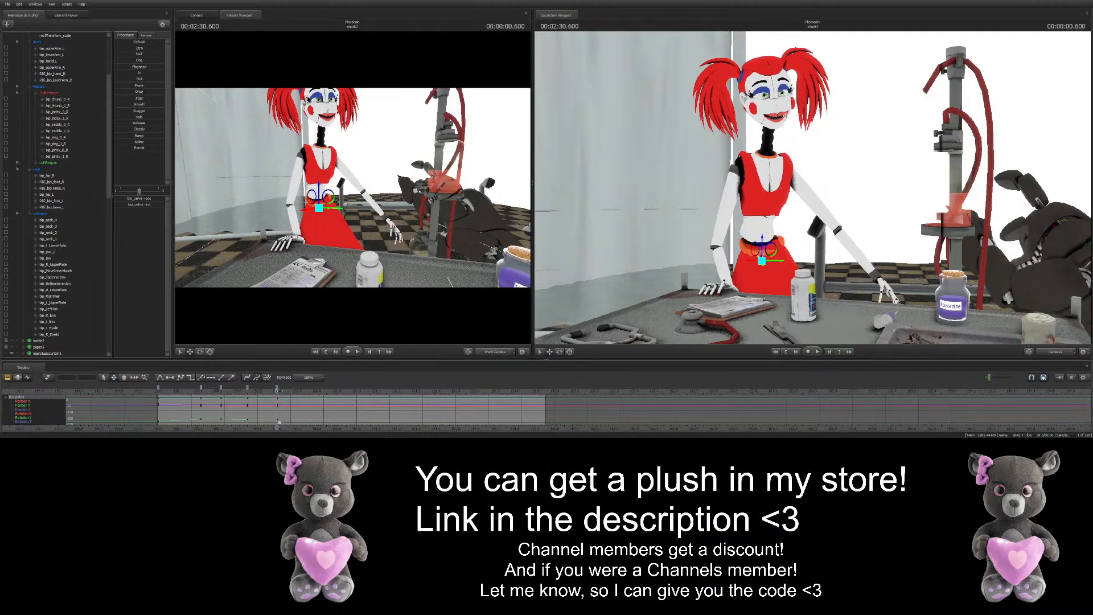
pyautogui.scroll(1, 281, 392)
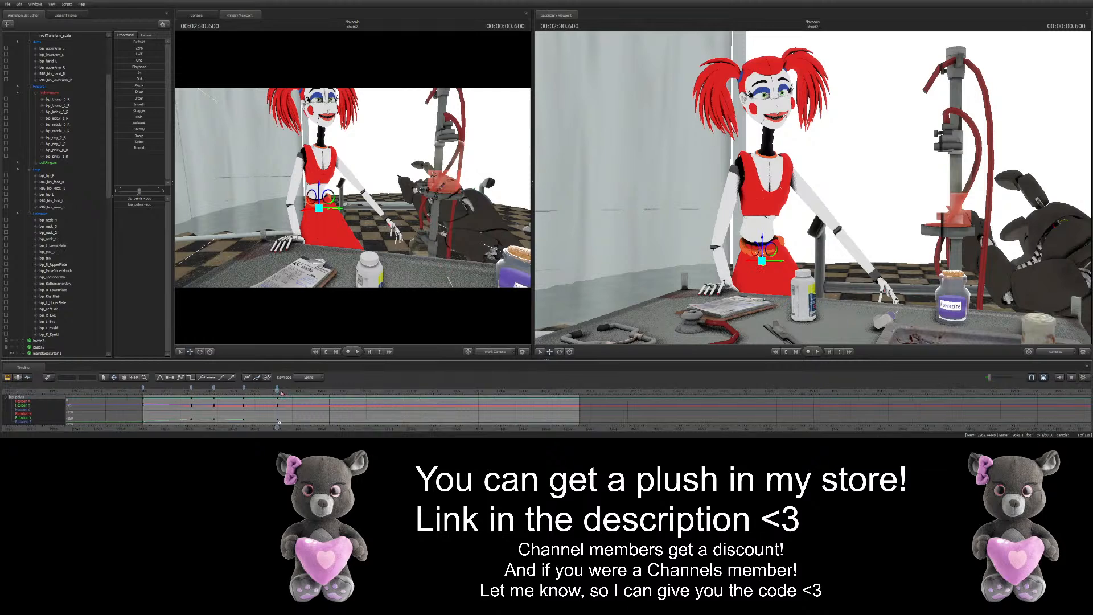
pyautogui.scroll(-2, 270, 388)
pyautogui.press('space')
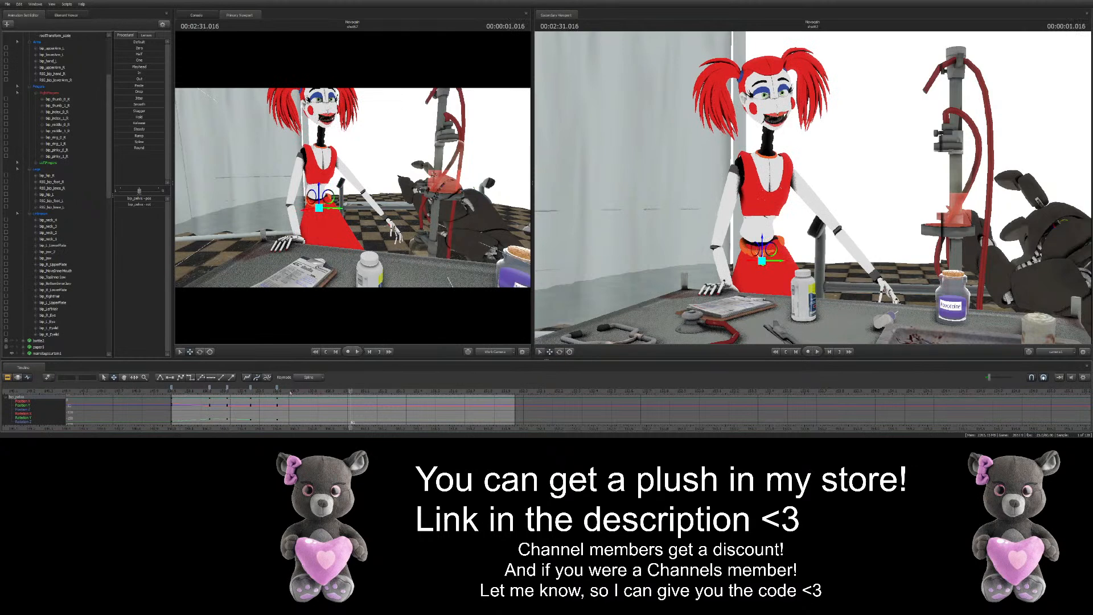
# Shift and rotate the pelvis at 02:30.783 to tilt her upper body slightly sideways, and play back the movement
pyautogui.click(299, 392)
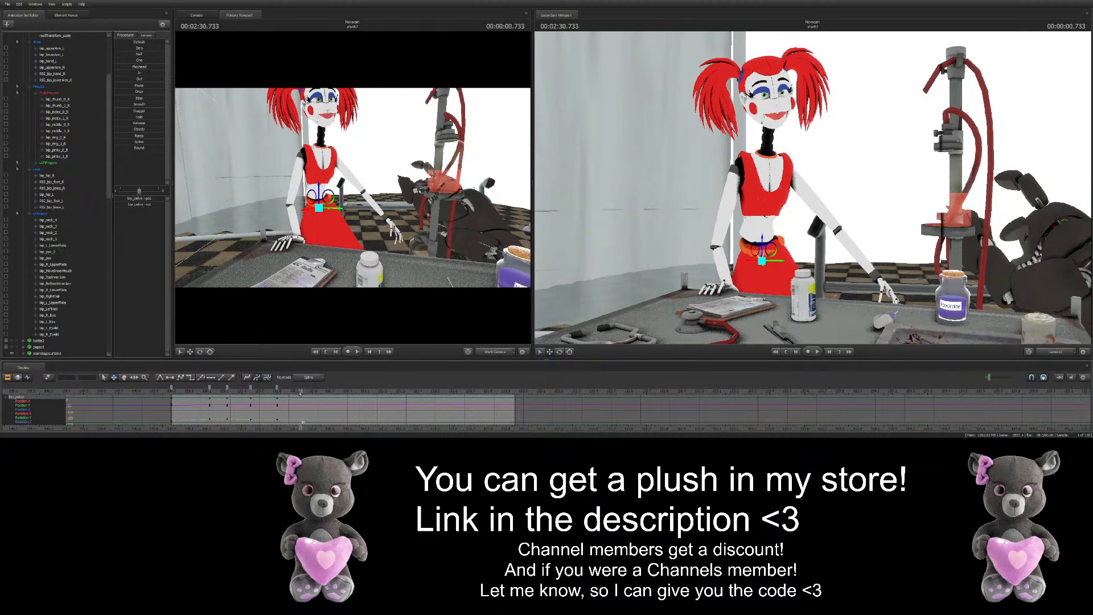
pyautogui.moveTo(300, 392); pyautogui.dragTo(309, 392)
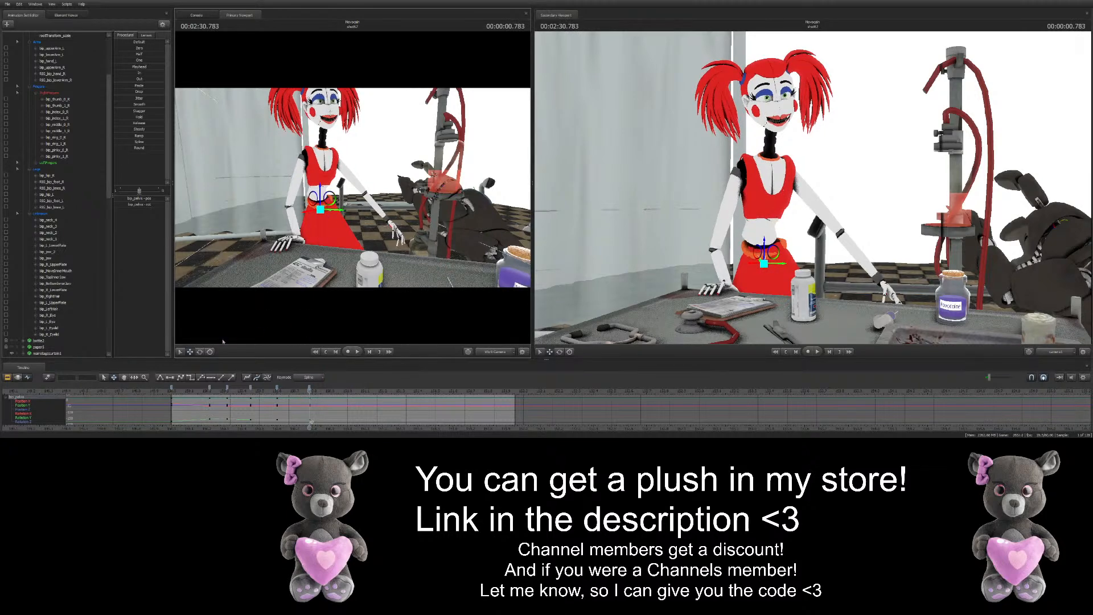
pyautogui.press('e')
pyautogui.moveTo(319, 203); pyautogui.dragTo(326, 206)
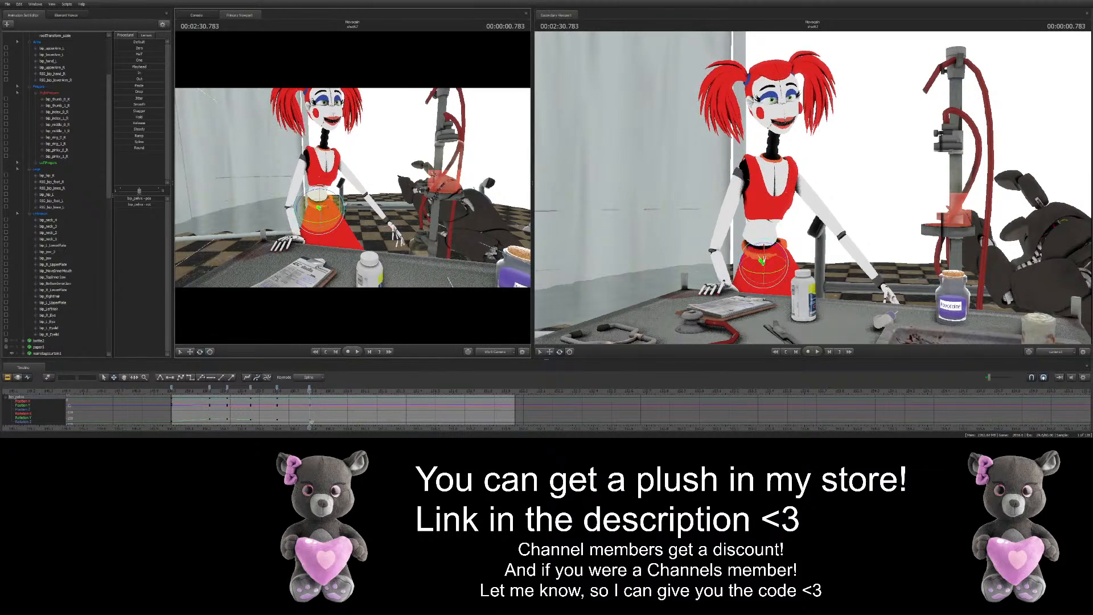
pyautogui.scroll(-2, 252, 395)
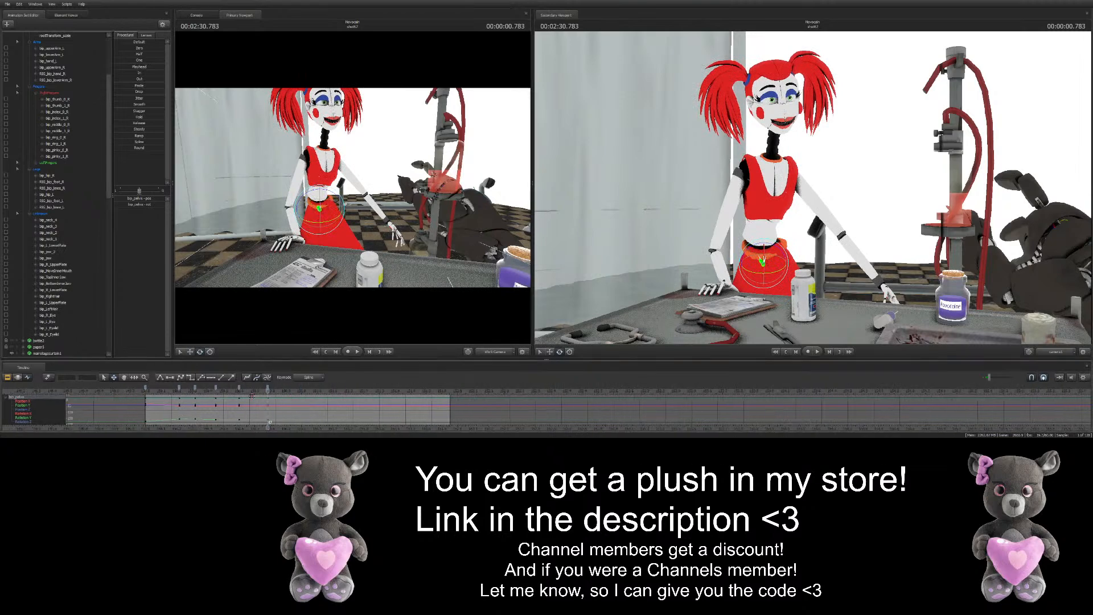
pyautogui.press('space')
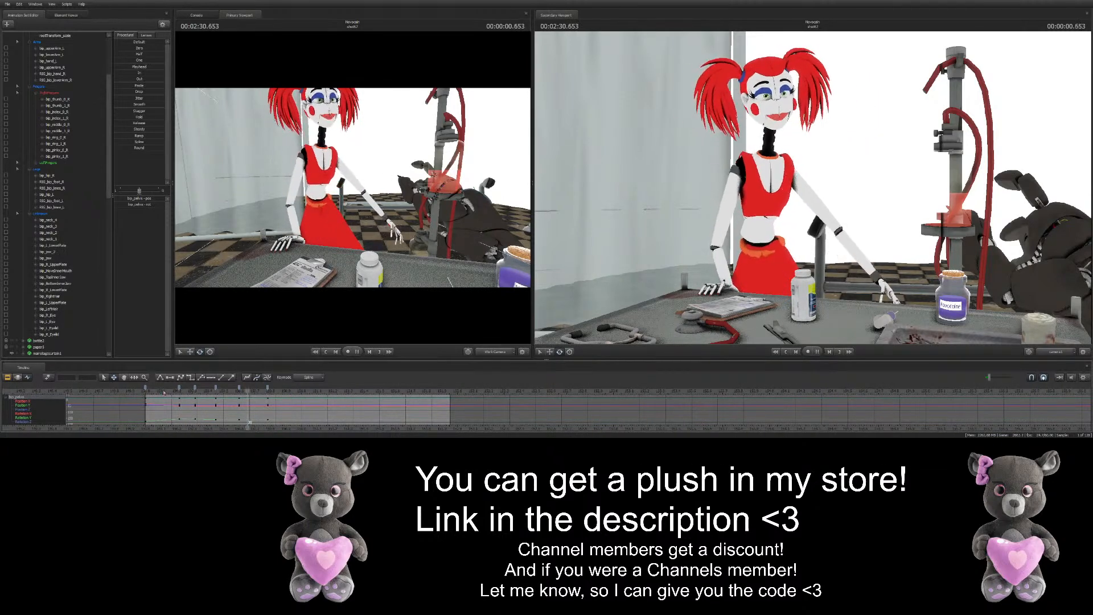
pyautogui.press('space')
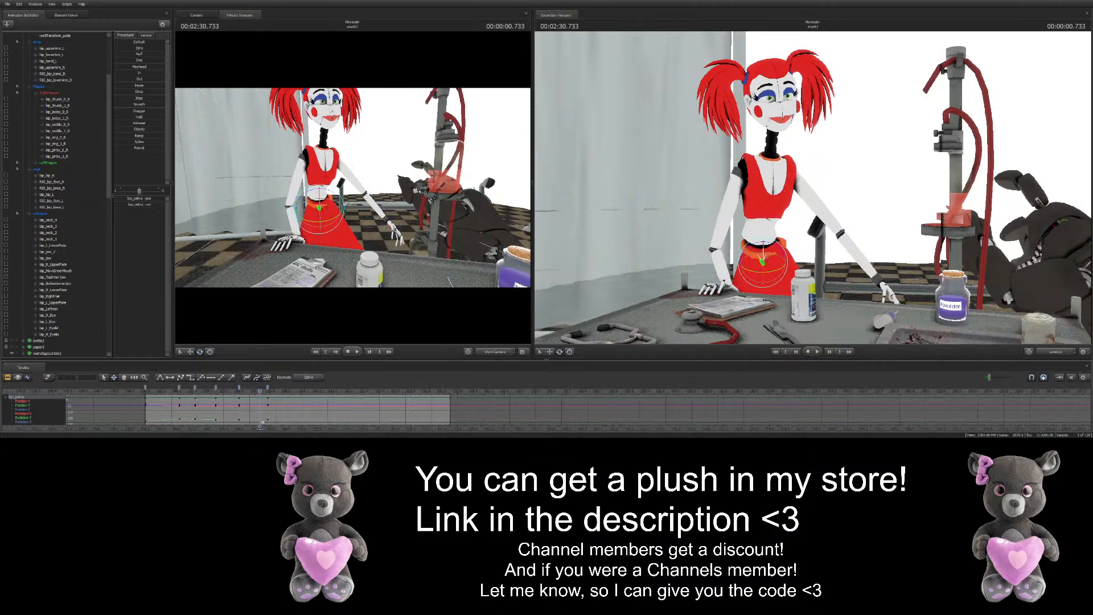
# Replay the animation and rotate the pelvis at 02:30.850 so that she leans forward over the table
pyautogui.moveTo(258, 399); pyautogui.dragTo(336, 399, button='middle')
pyautogui.scroll(1, 336, 399)
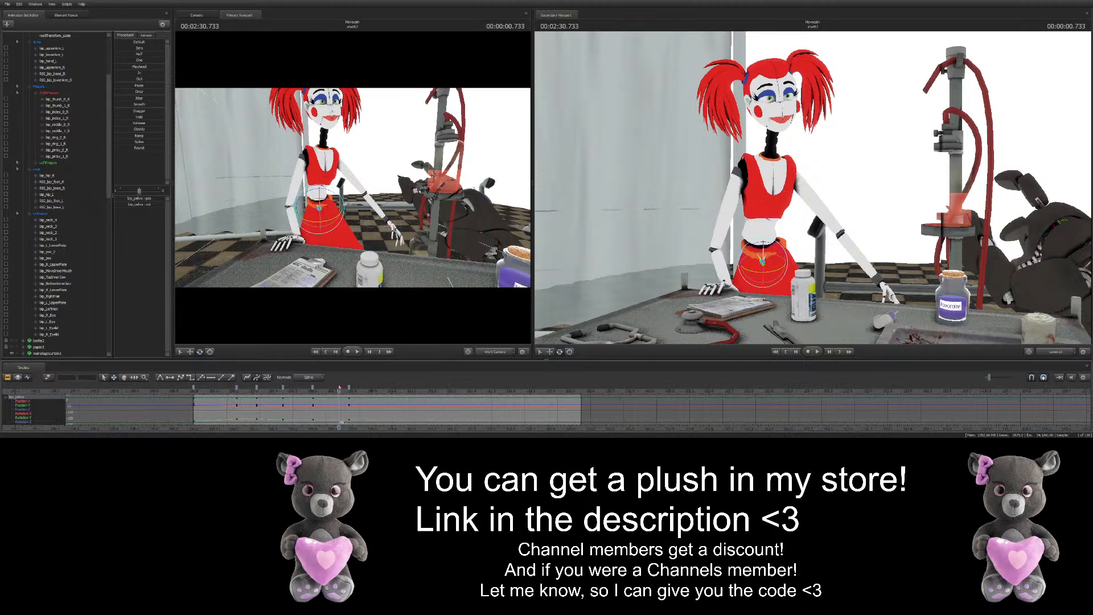
pyautogui.press('space')
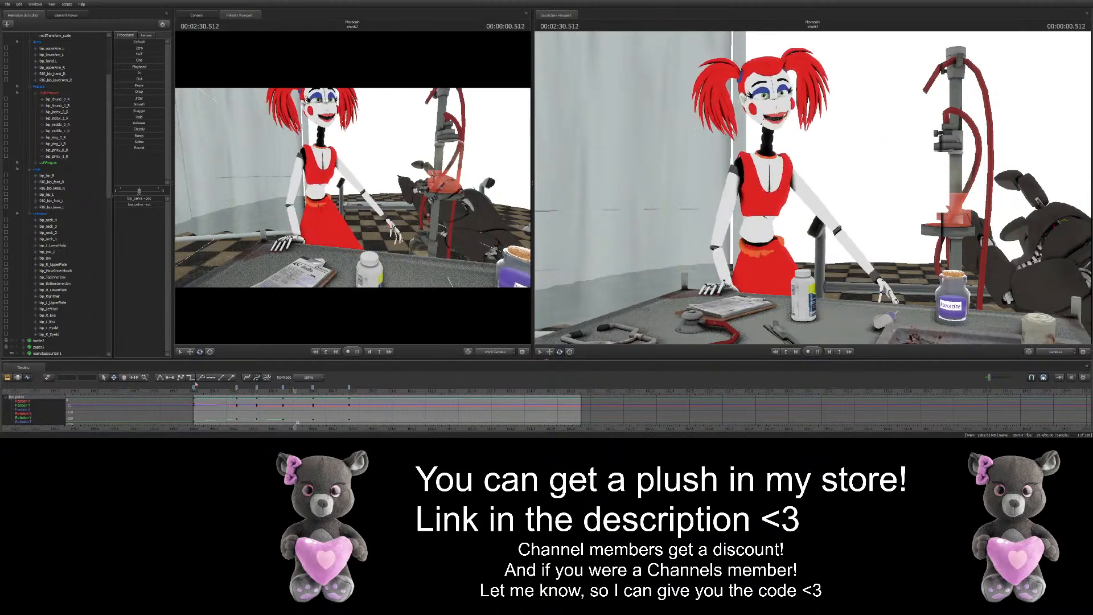
pyautogui.press('space')
pyautogui.moveTo(407, 389); pyautogui.dragTo(362, 389)
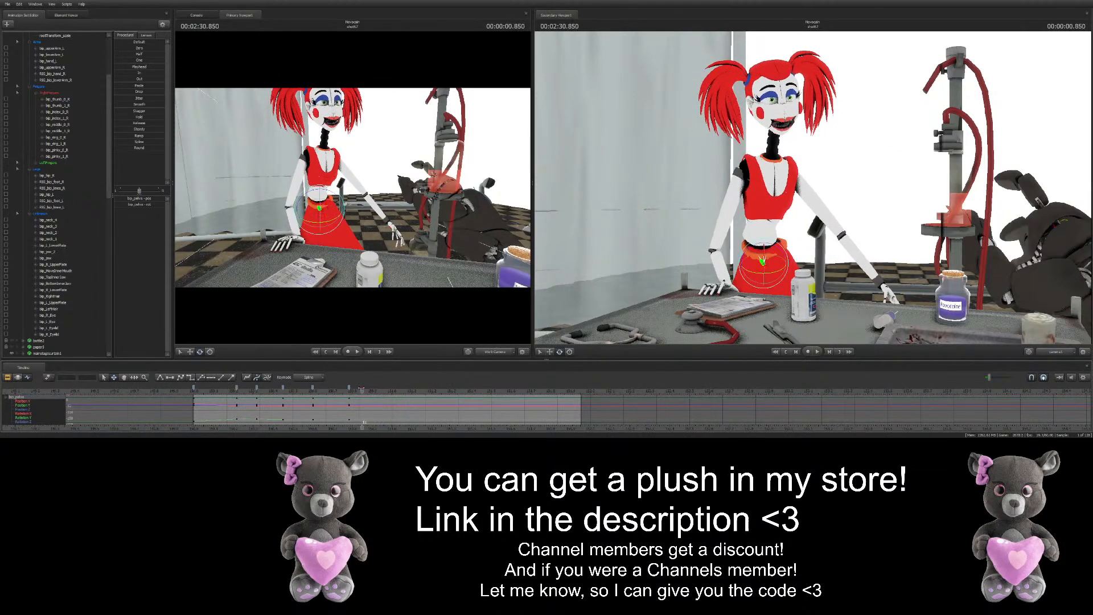
pyautogui.moveTo(323, 222); pyautogui.dragTo(335, 202)
pyautogui.press('w')
# Raise and rotate the pelvis at 02:30.966 so that she straightens up from the forward lean
pyautogui.moveTo(377, 390); pyautogui.dragTo(386, 390)
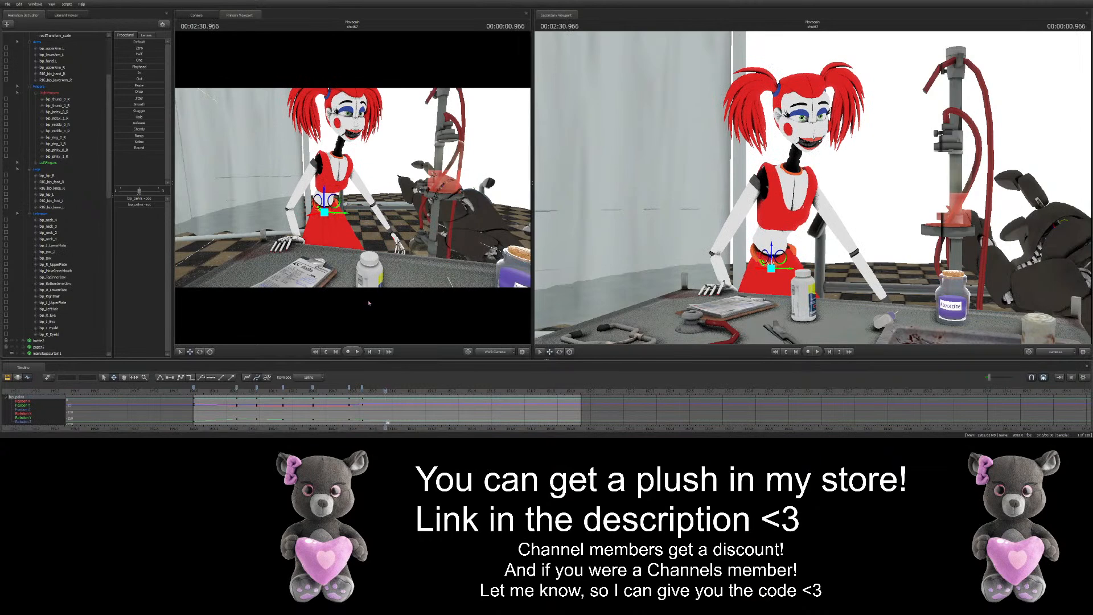
pyautogui.moveTo(336, 203); pyautogui.dragTo(340, 187)
pyautogui.press('e')
# Rotate the pelvis at 02:31.150 and again at 02:31.283 to sway her upper body back to the side
pyautogui.moveTo(385, 391); pyautogui.dragTo(422, 390)
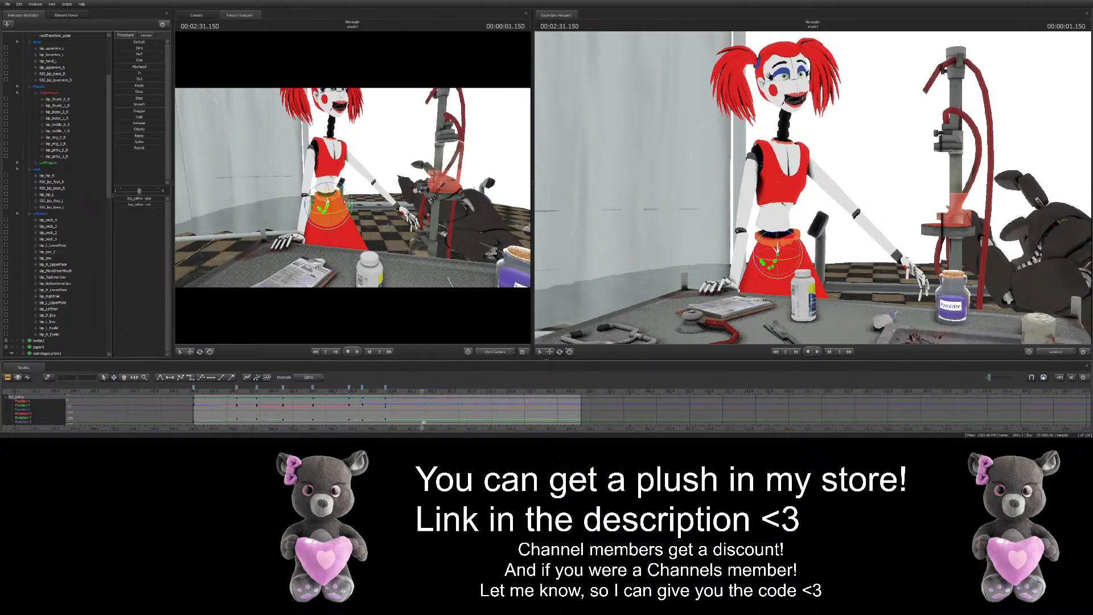
pyautogui.moveTo(338, 189); pyautogui.dragTo(334, 186)
pyautogui.moveTo(422, 390); pyautogui.dragTo(448, 391)
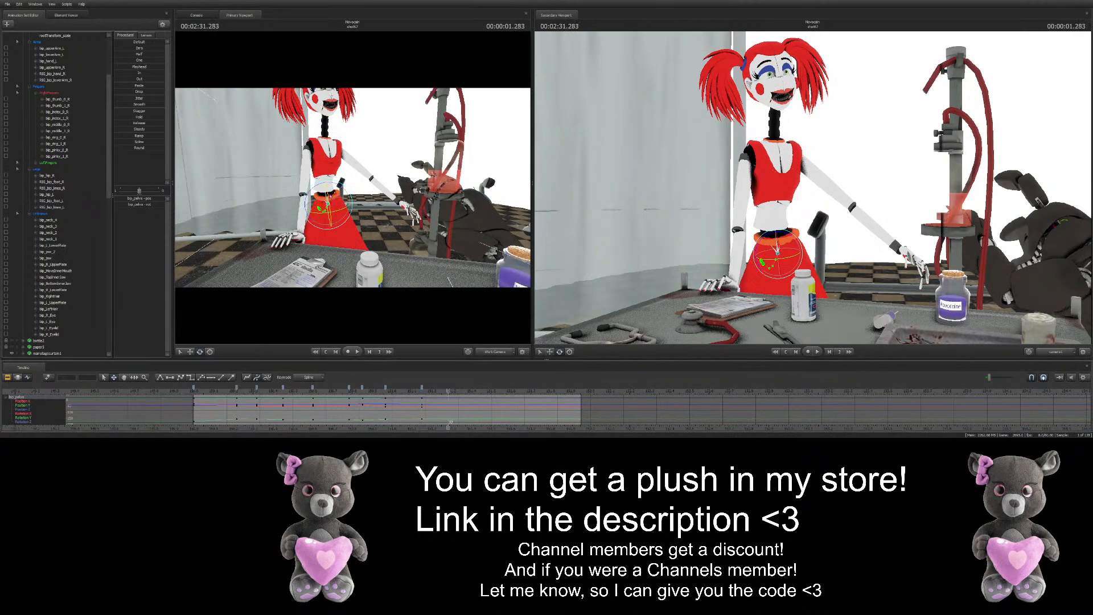
pyautogui.moveTo(340, 189); pyautogui.dragTo(337, 192)
pyautogui.click(190, 352)
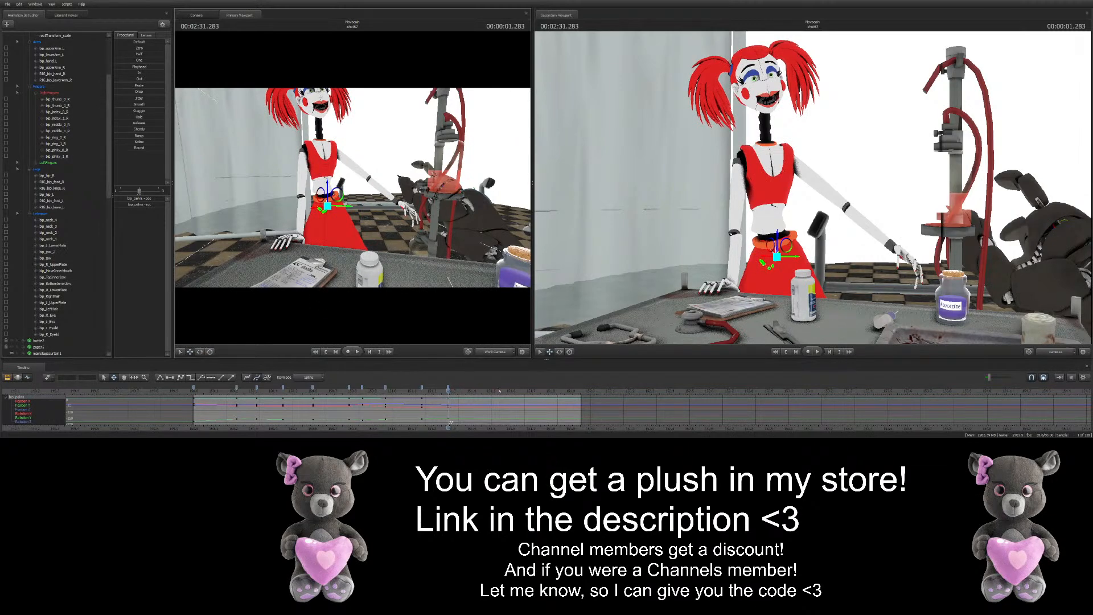
# Rotate the pelvis at 02:31.433 to tilt her the opposite way and adjust its pose at 02:31.600
pyautogui.click(477, 392)
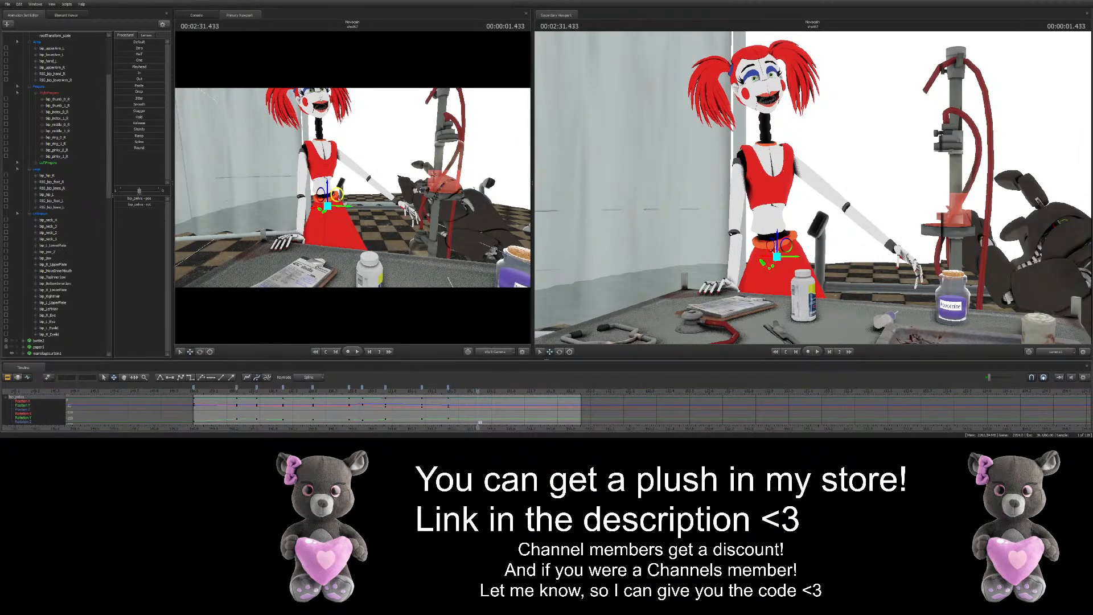
pyautogui.press('e')
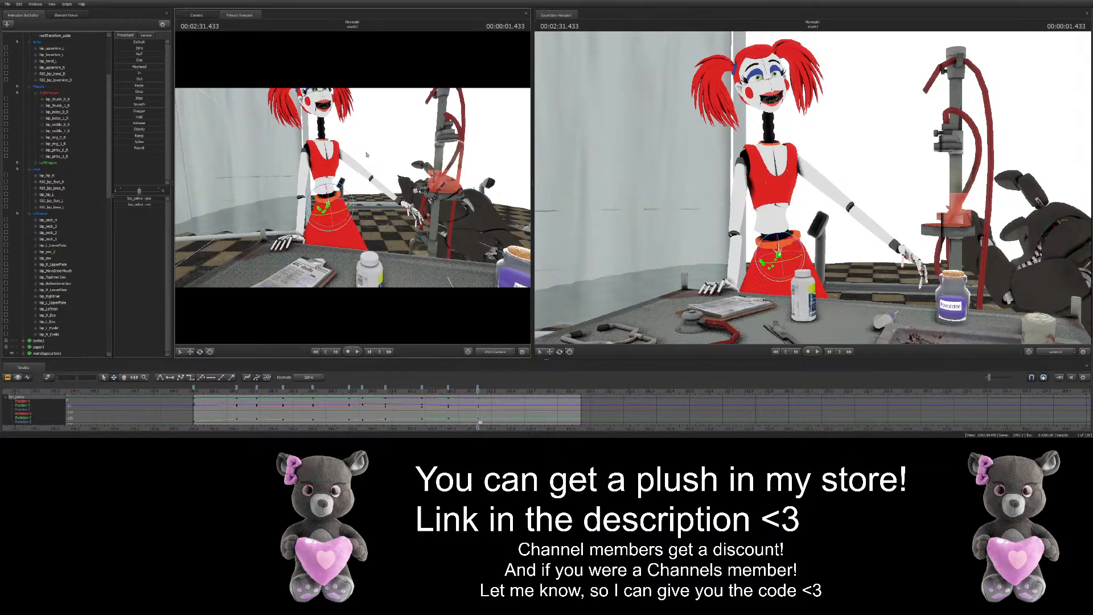
pyautogui.moveTo(337, 189); pyautogui.dragTo(340, 186)
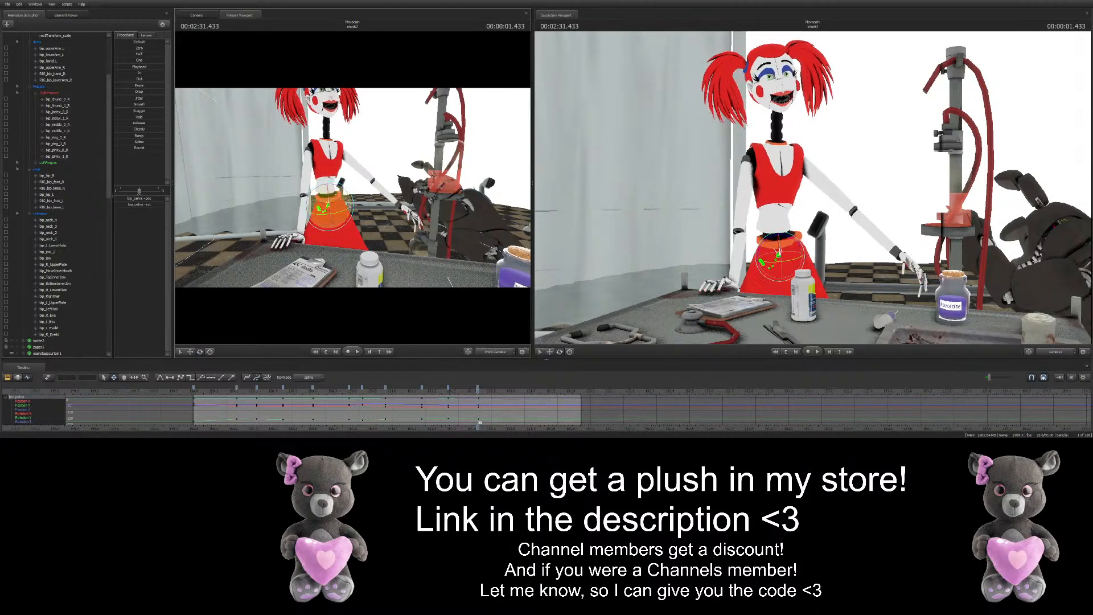
pyautogui.click(506, 390)
pyautogui.click(511, 390)
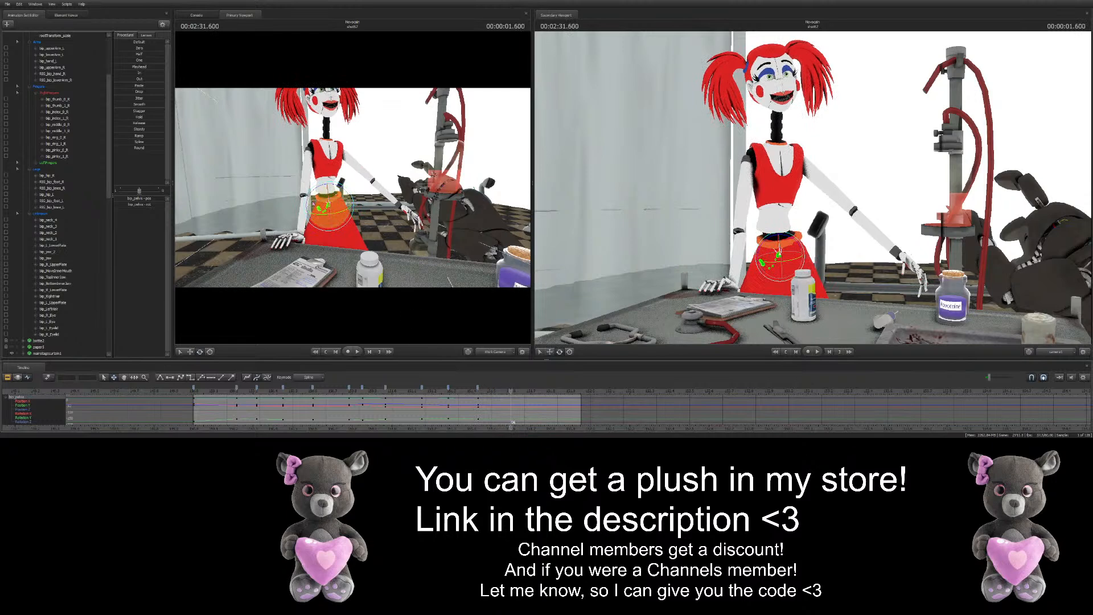
pyautogui.press('w')
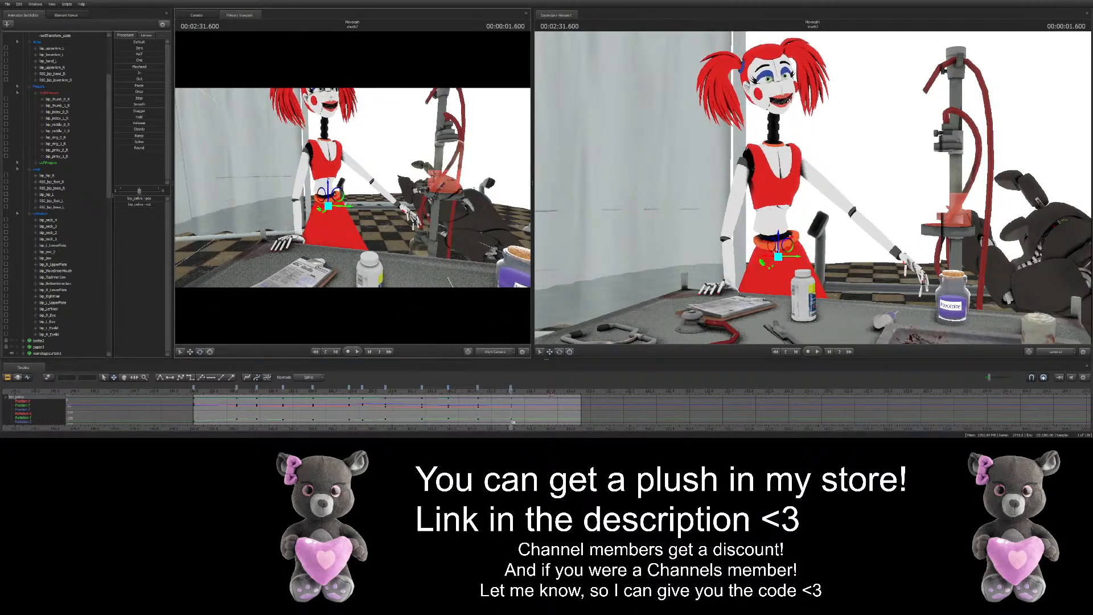
# Rotate the pelvis at 02:31.783 to lean her slightly sideways and lower it a little at 02:31.933
pyautogui.click(548, 423)
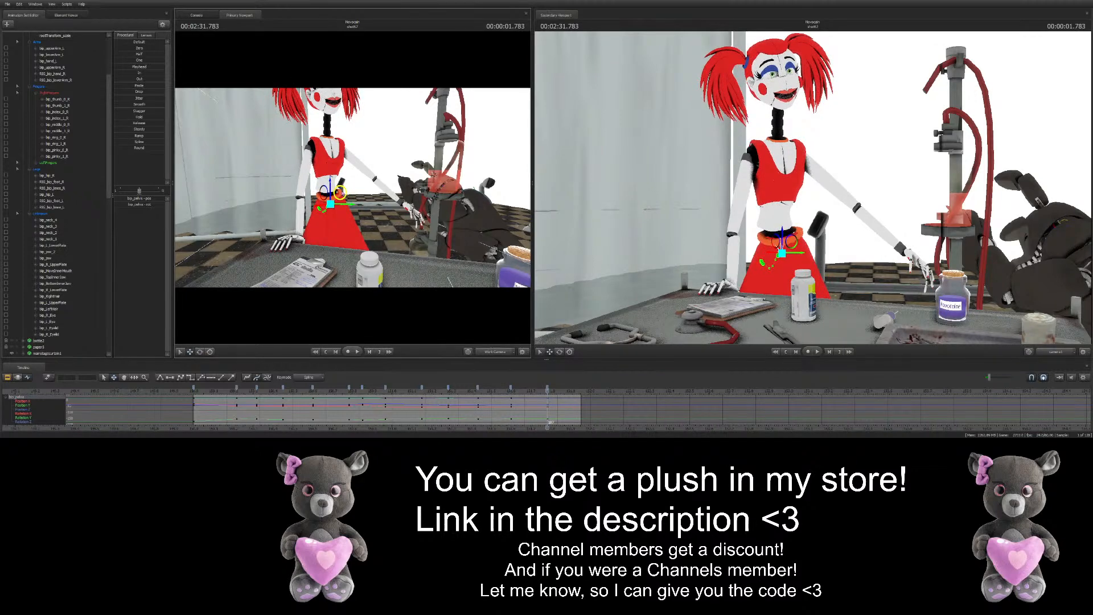
pyautogui.press('e')
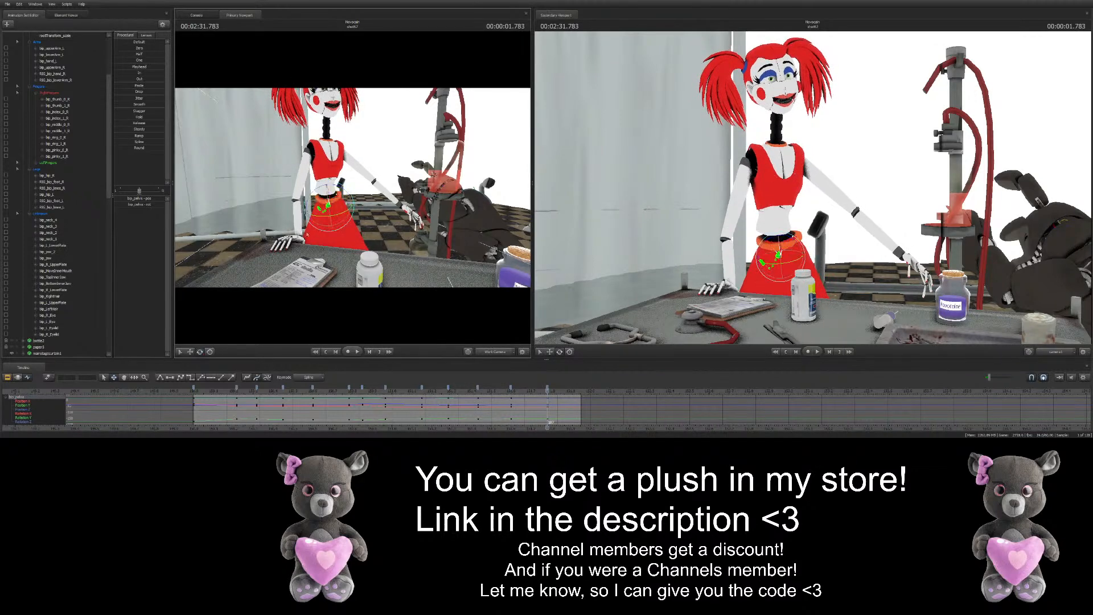
pyautogui.moveTo(321, 226); pyautogui.dragTo(319, 212)
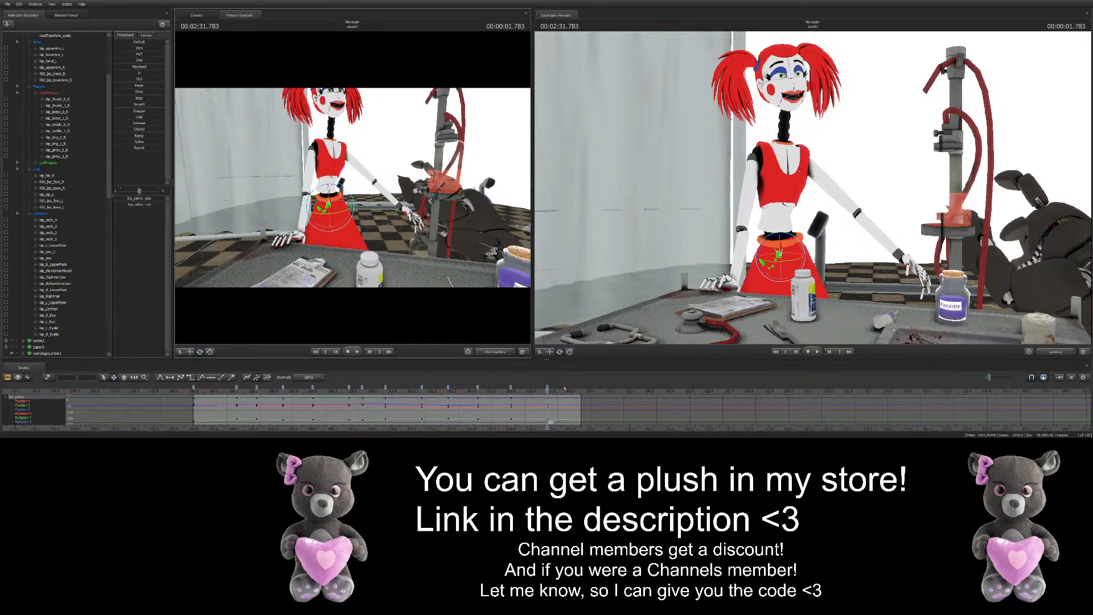
pyautogui.click(578, 424)
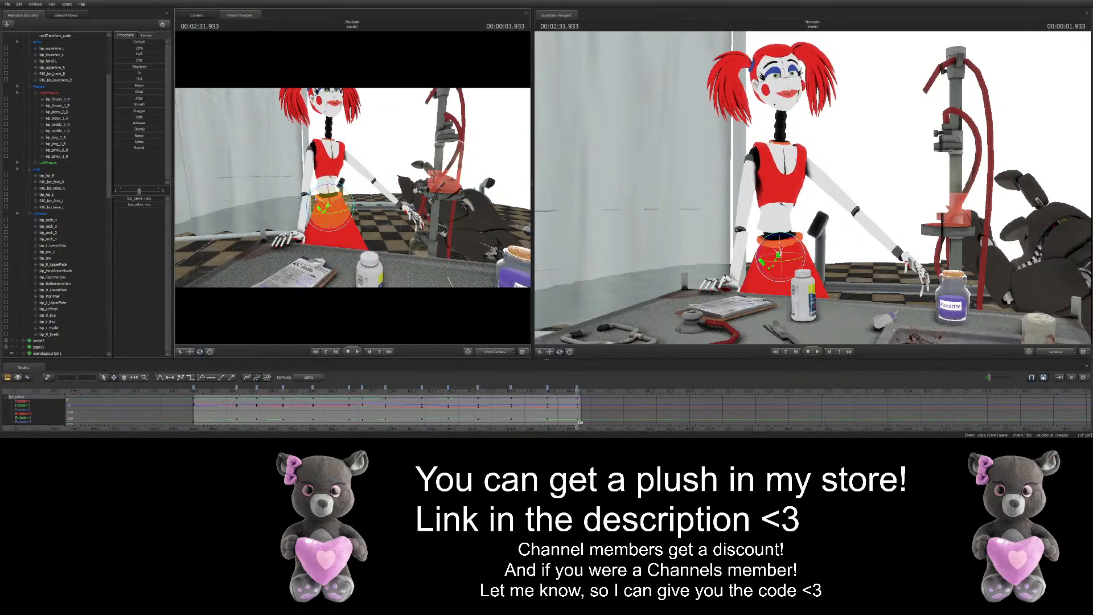
pyautogui.press('w')
pyautogui.moveTo(341, 194); pyautogui.dragTo(339, 198)
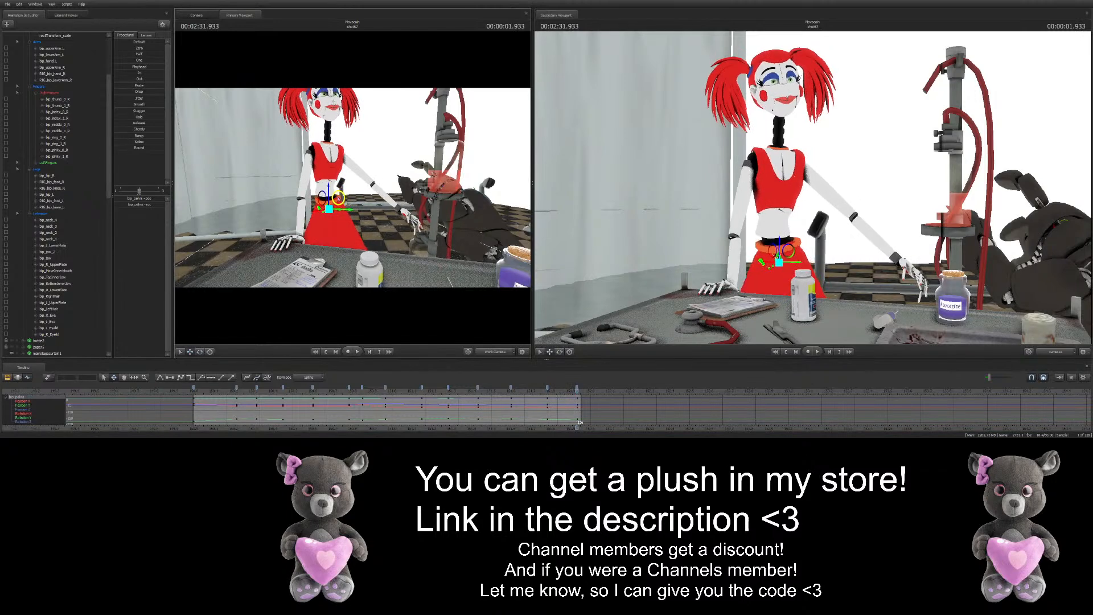
# Review the sway, delete the pelvis keyframe at 02:31.600 and shift the 02:31.433 keyframe forward in time
pyautogui.press('space')
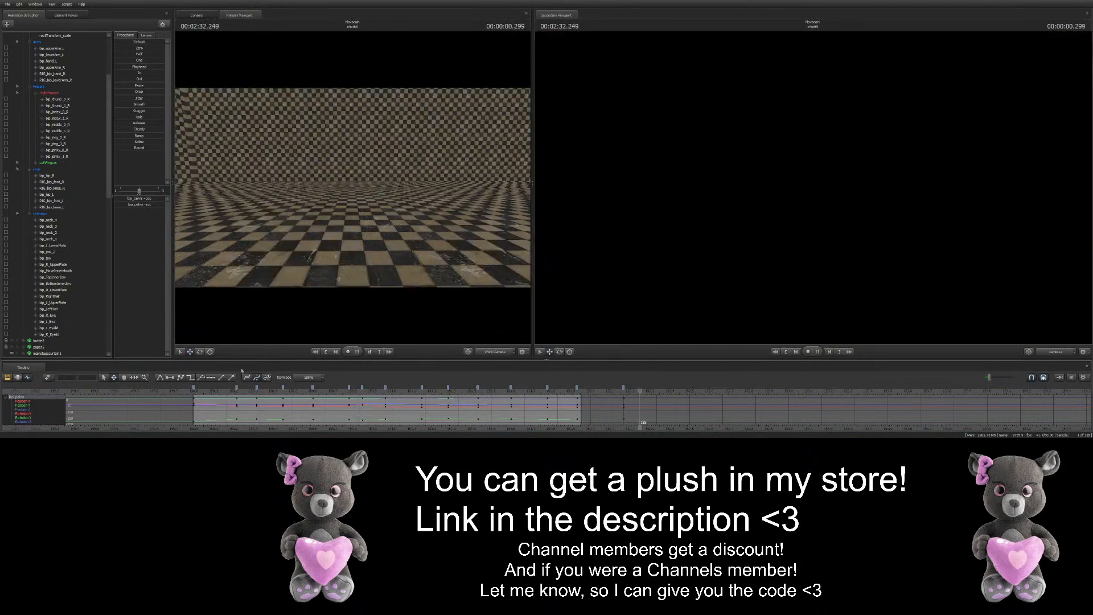
pyautogui.moveTo(241, 390); pyautogui.dragTo(422, 371)
pyautogui.press('space')
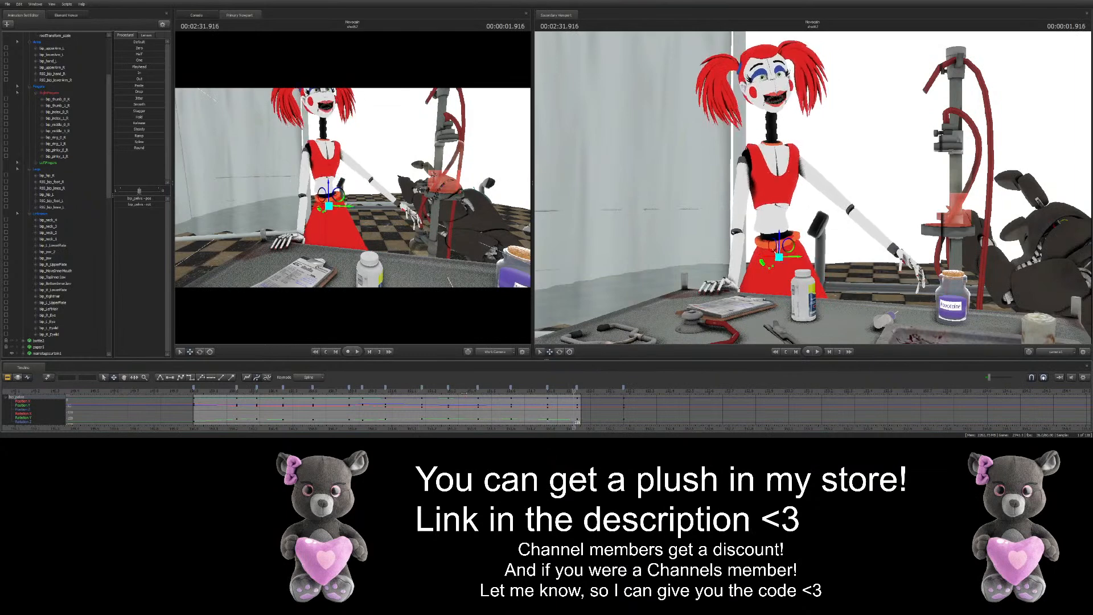
pyautogui.press('space')
pyautogui.moveTo(546, 390); pyautogui.dragTo(512, 389)
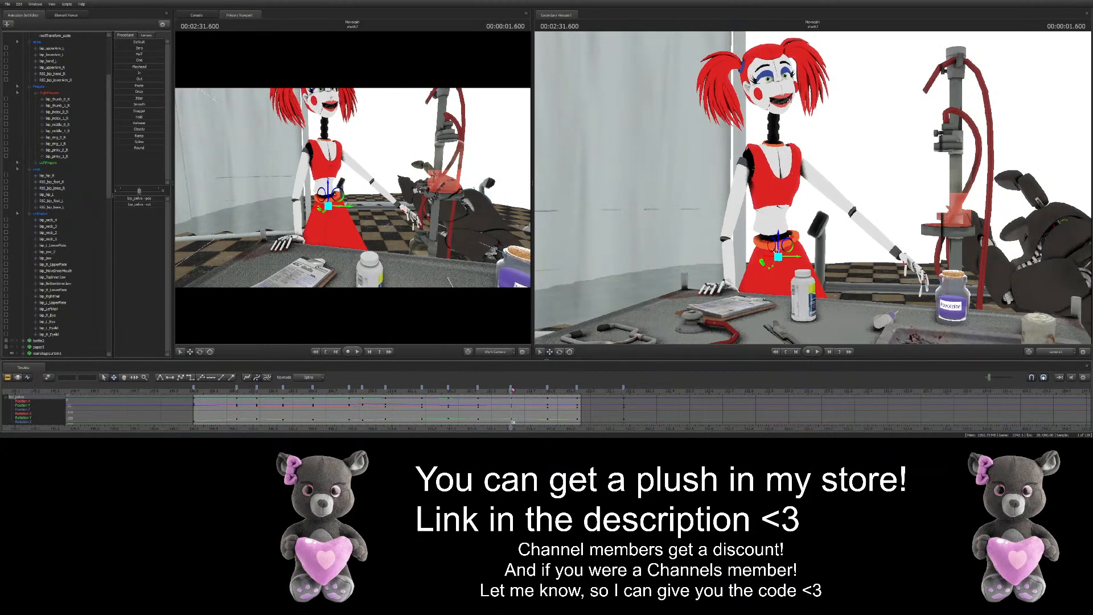
pyautogui.press('Left')
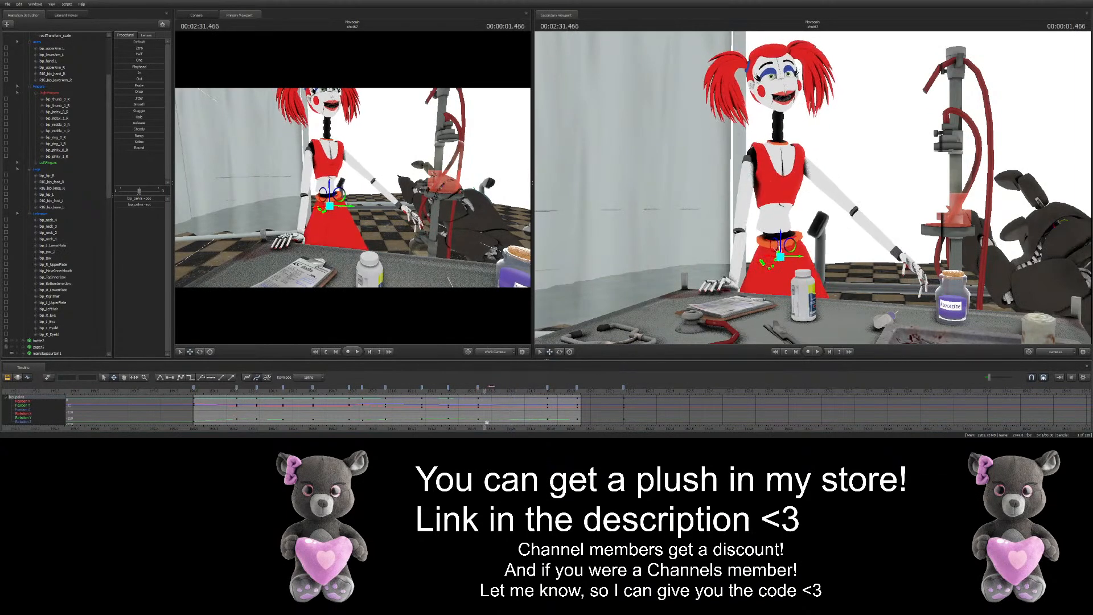
pyautogui.moveTo(478, 388); pyautogui.dragTo(501, 388)
# Play the shot through to its end to check the timing of the pelvis movement
pyautogui.click(364, 390)
pyautogui.press('space')
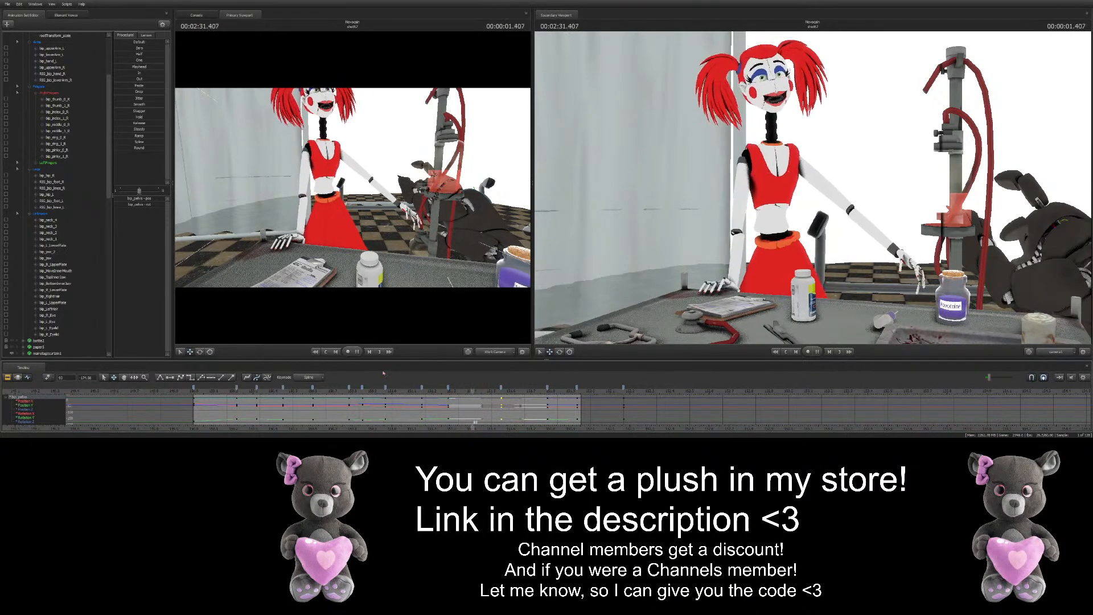
pyautogui.press('space')
pyautogui.press('space')
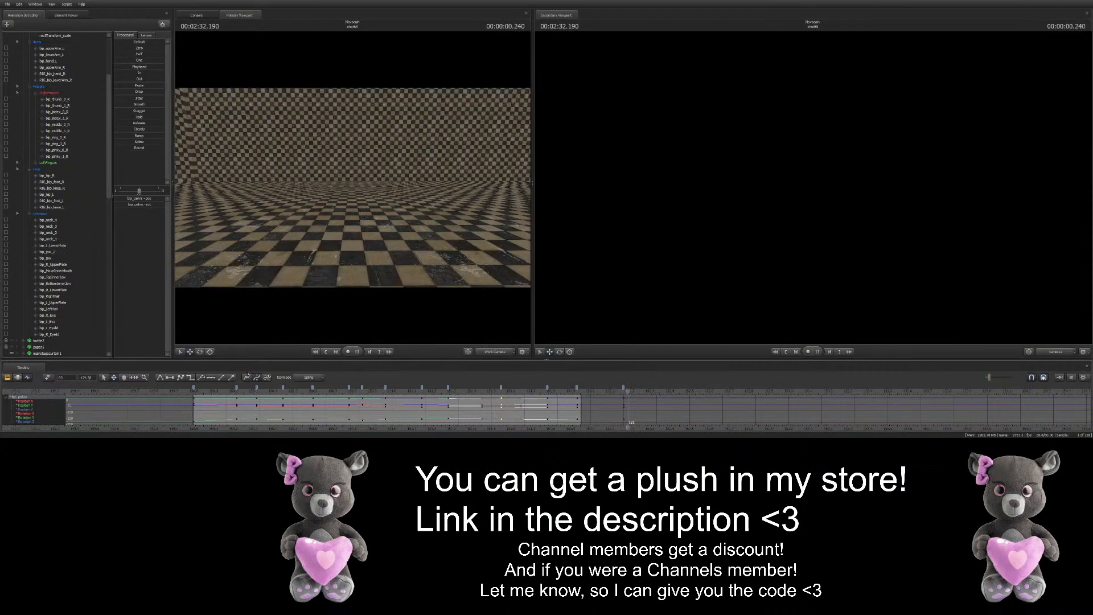
pyautogui.click(211, 390)
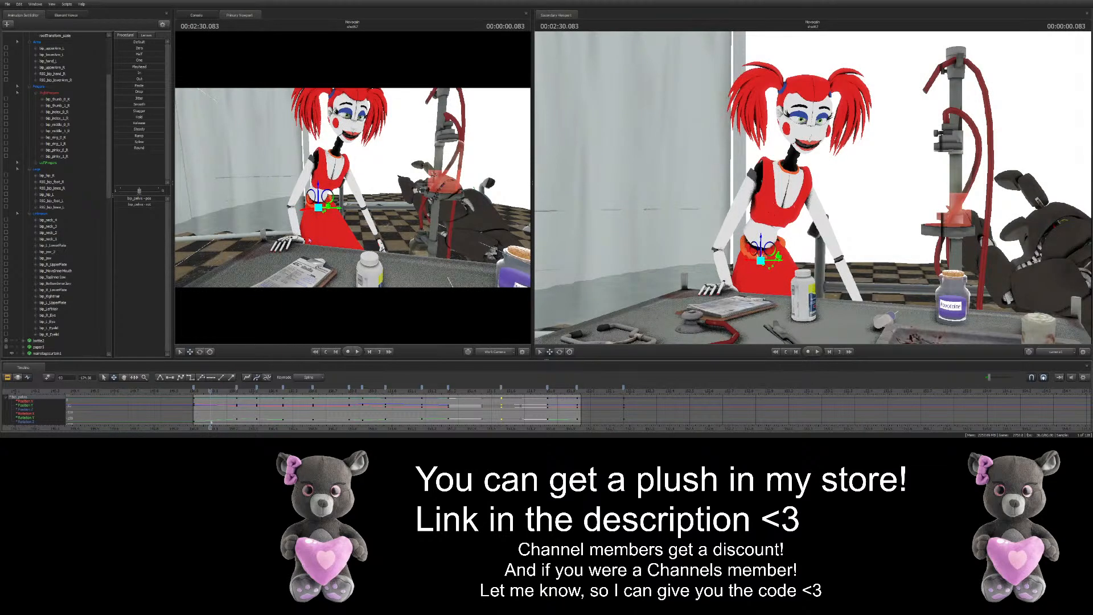
# Select the lower spine bone and rotate it to tilt her torso at 02:30.316 and 02:30.433
pyautogui.press('ctrl')
pyautogui.keyDown('ctrl'); pyautogui.click(318, 199); pyautogui.keyUp('ctrl')
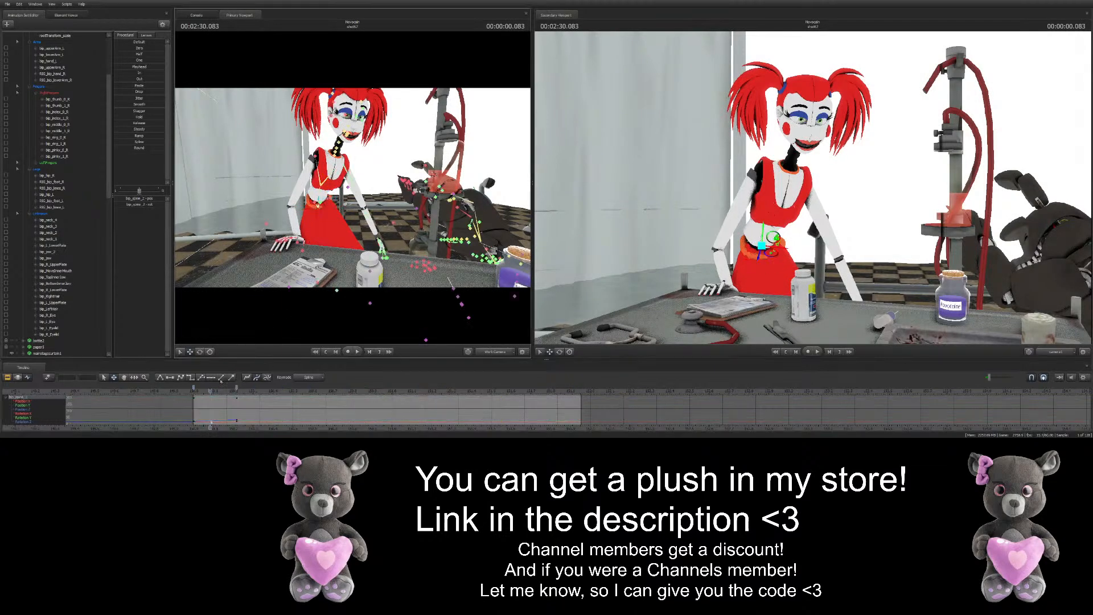
pyautogui.moveTo(210, 390); pyautogui.dragTo(257, 390)
pyautogui.click(199, 352)
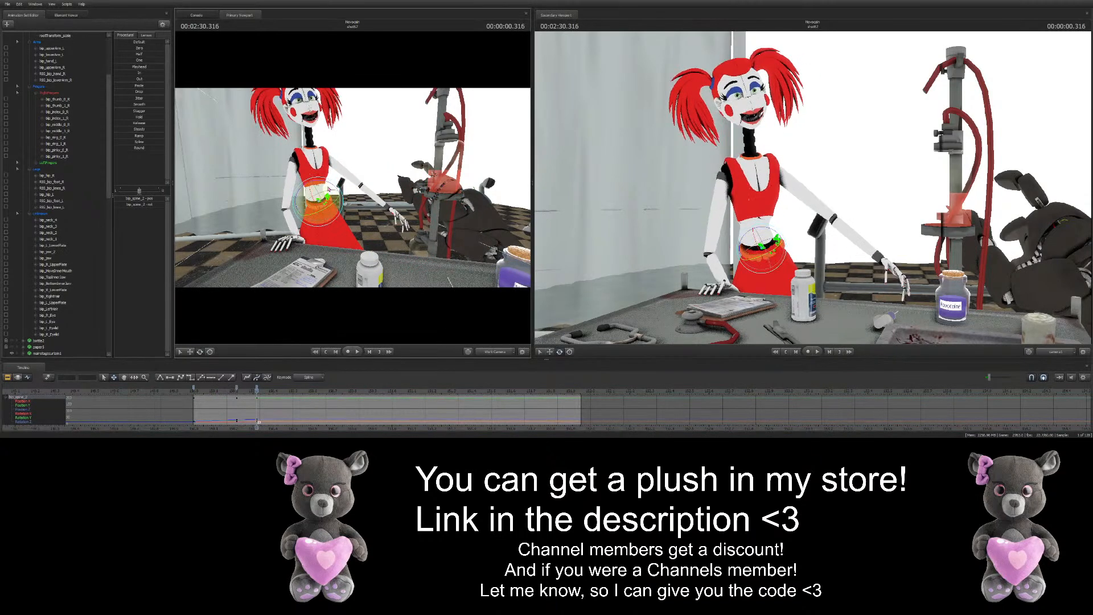
pyautogui.moveTo(259, 390); pyautogui.dragTo(279, 391)
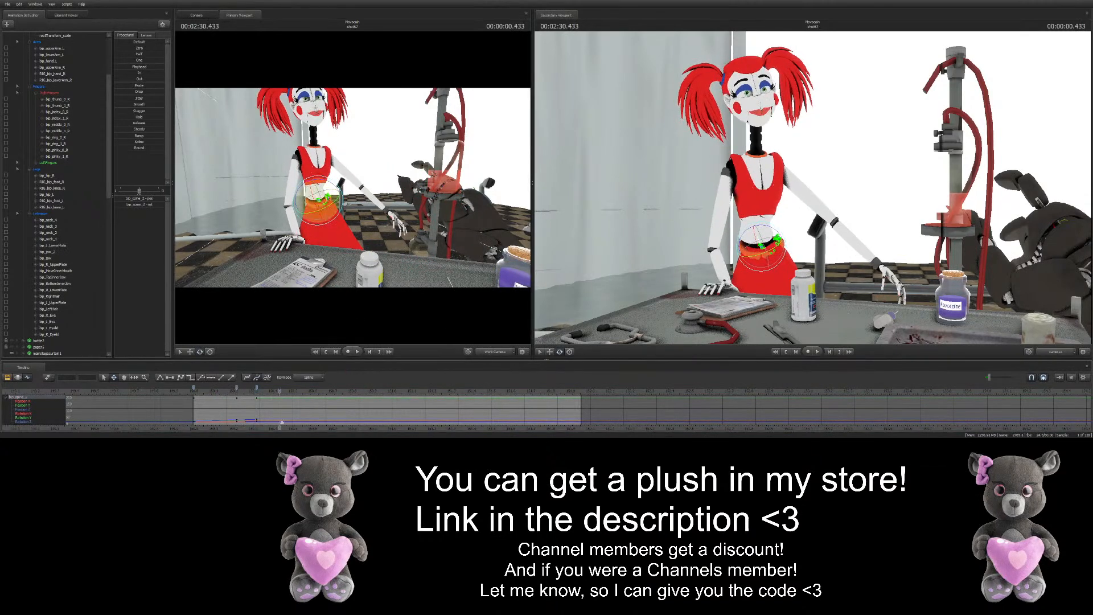
pyautogui.moveTo(316, 179); pyautogui.dragTo(330, 181)
# Rotate the lower spine back and forth at 02:30.550, about midway, and 02:30.783 to continue the torso sway
pyautogui.moveTo(280, 390); pyautogui.dragTo(303, 390)
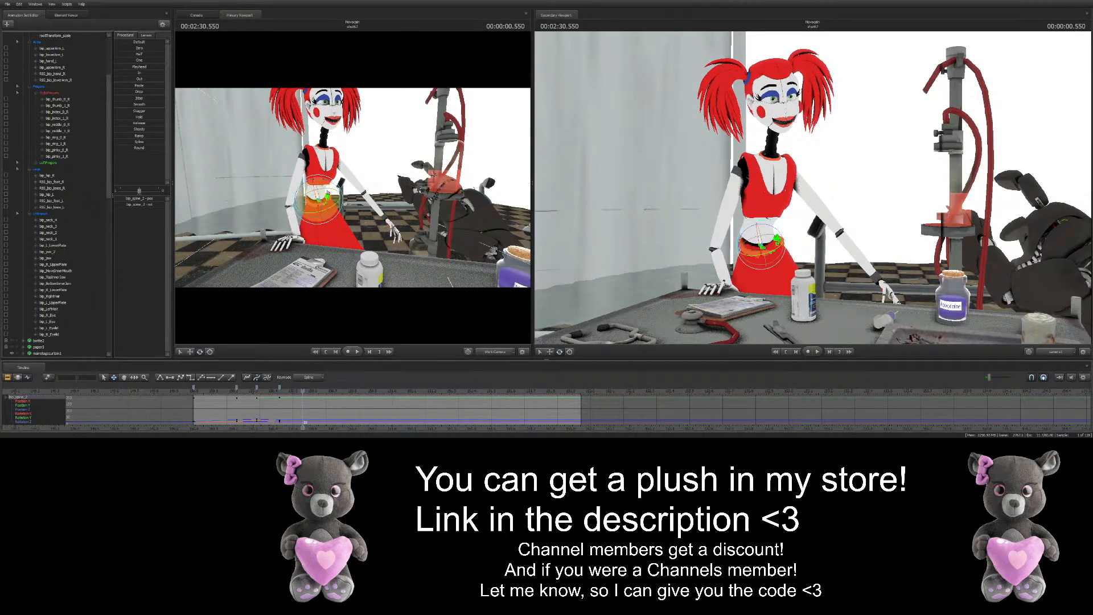
pyautogui.moveTo(322, 180); pyautogui.dragTo(312, 180)
pyautogui.moveTo(303, 389); pyautogui.dragTo(326, 389)
pyautogui.moveTo(313, 180); pyautogui.dragTo(320, 181)
pyautogui.moveTo(326, 387); pyautogui.dragTo(348, 385)
pyautogui.moveTo(320, 180); pyautogui.dragTo(315, 180)
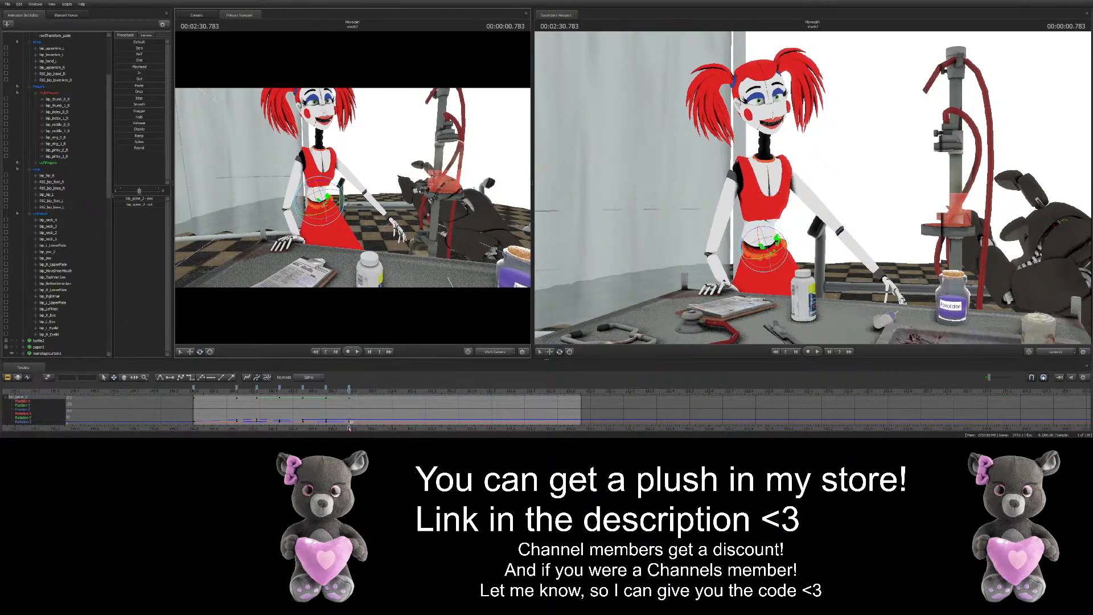
# Rotate the lower spine to tilt her torso just after 02:30.950 and keyframe it again at 02:31.066
pyautogui.moveTo(354, 411); pyautogui.dragTo(296, 408, button='middle')
pyautogui.scroll(1, 295, 408)
pyautogui.moveTo(304, 391); pyautogui.dragTo(351, 367)
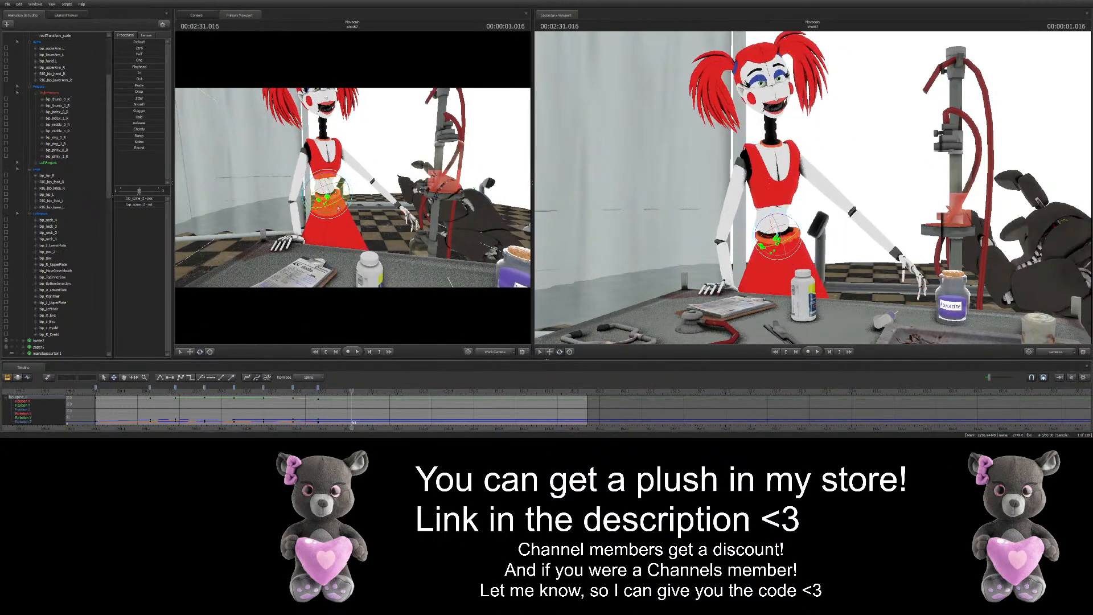
pyautogui.click(339, 391)
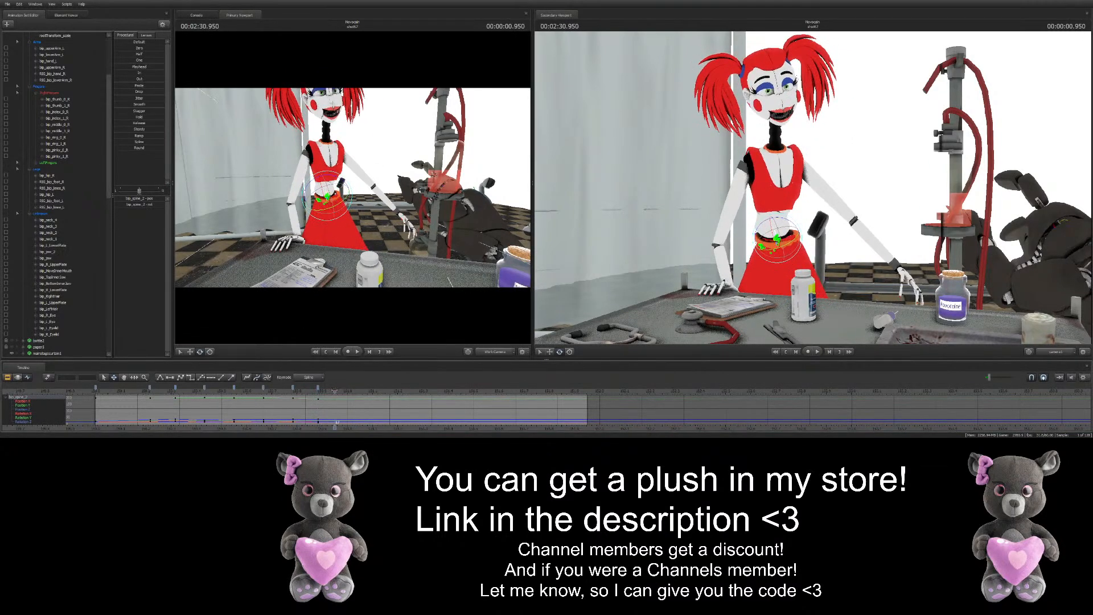
pyautogui.moveTo(333, 190); pyautogui.dragTo(323, 213)
pyautogui.click(364, 391)
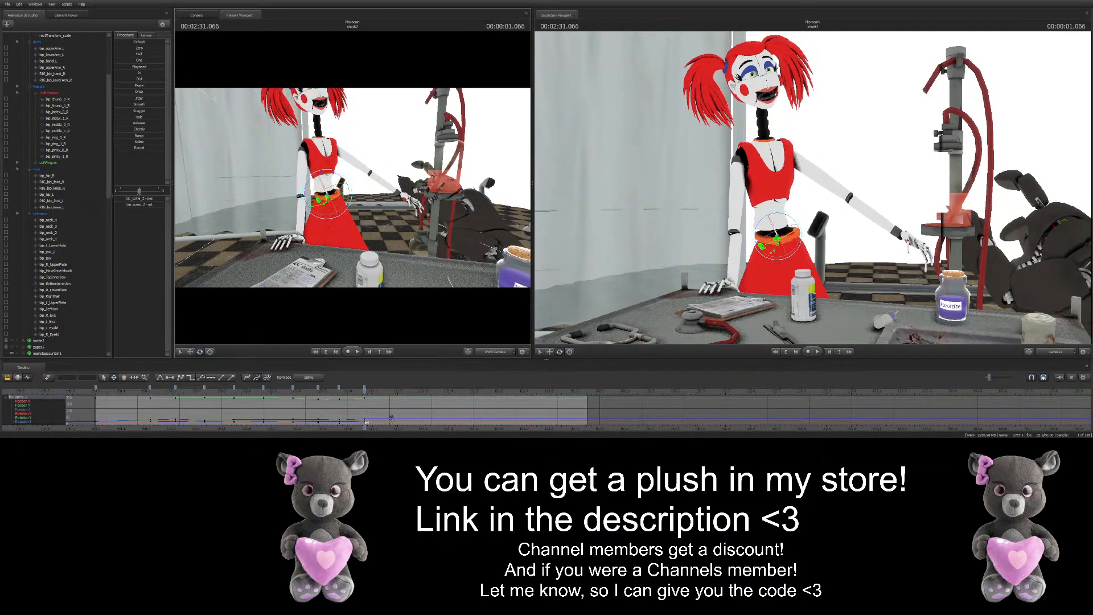
# Keyframe alternating lower spine rotations at 02:31.483 and at even intervals up to the end of the shot
pyautogui.moveTo(391, 419); pyautogui.dragTo(469, 392)
pyautogui.moveTo(327, 195); pyautogui.dragTo(332, 195)
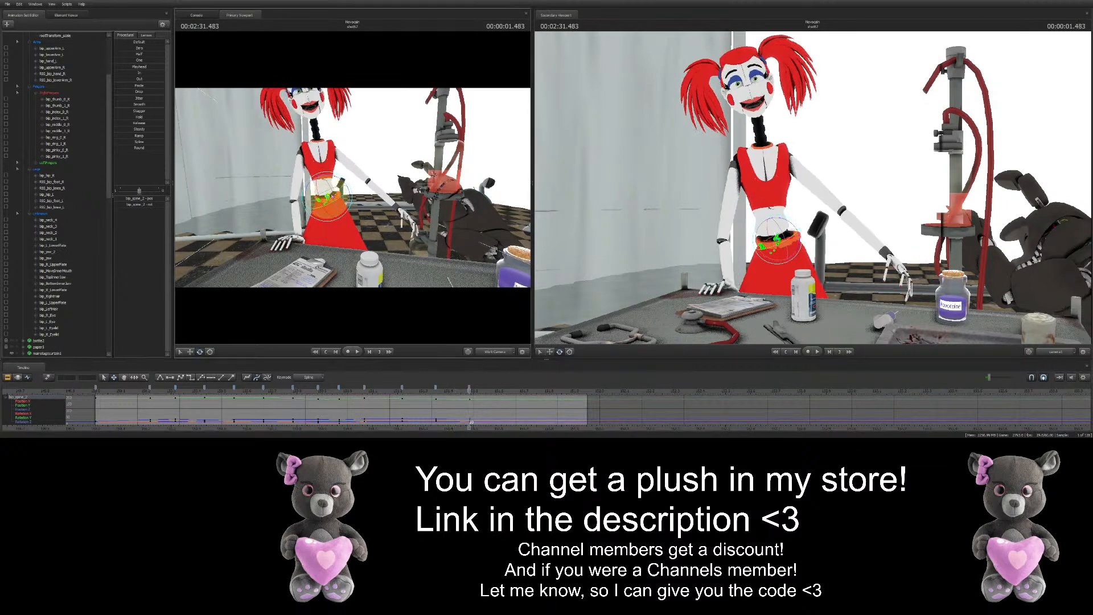
pyautogui.moveTo(471, 422); pyautogui.dragTo(501, 421)
pyautogui.moveTo(332, 188); pyautogui.dragTo(342, 188)
pyautogui.moveTo(499, 422); pyautogui.dragTo(533, 422)
pyautogui.moveTo(329, 194); pyautogui.dragTo(333, 192)
pyautogui.moveTo(535, 422); pyautogui.dragTo(564, 422)
# Play the shot past its end, keyframe the lower spine at 02:32.133 and clear the bone selection
pyautogui.press('space')
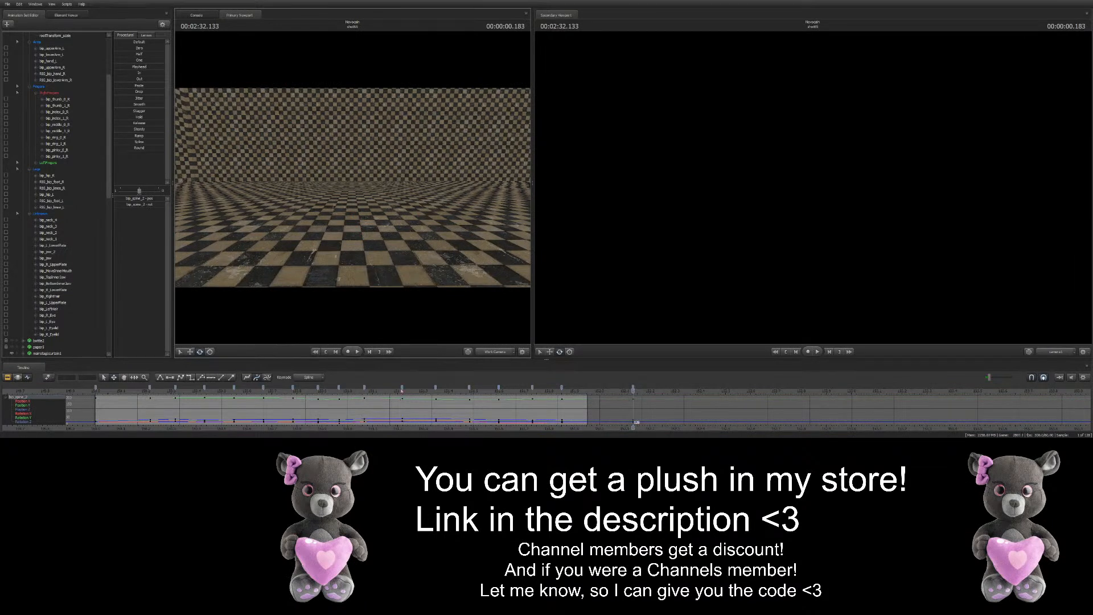
pyautogui.scroll(-2, 312, 397)
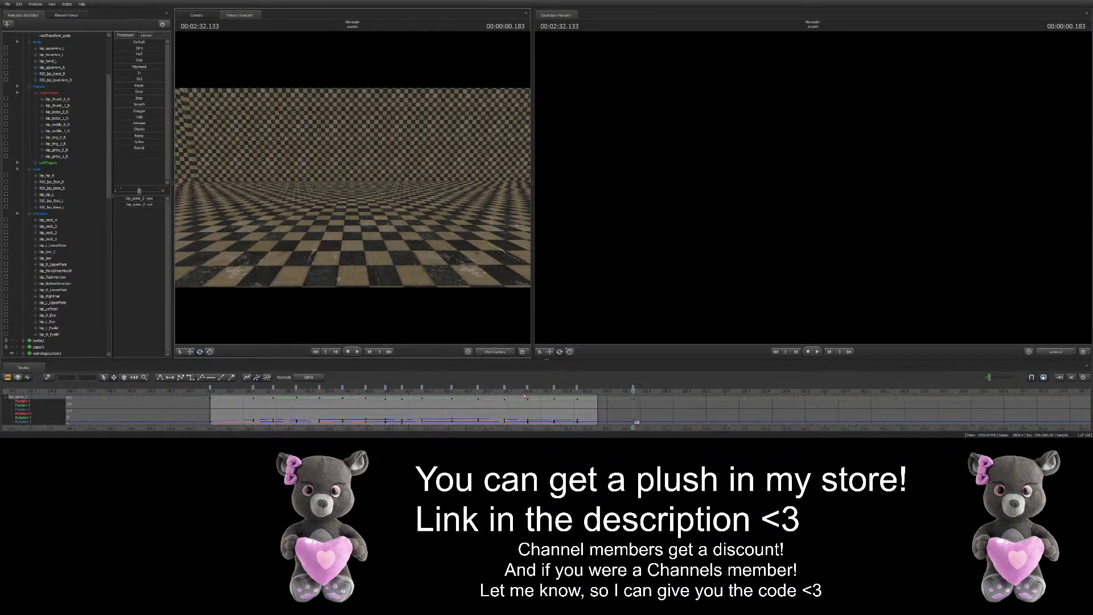
pyautogui.scroll(-1, 524, 397)
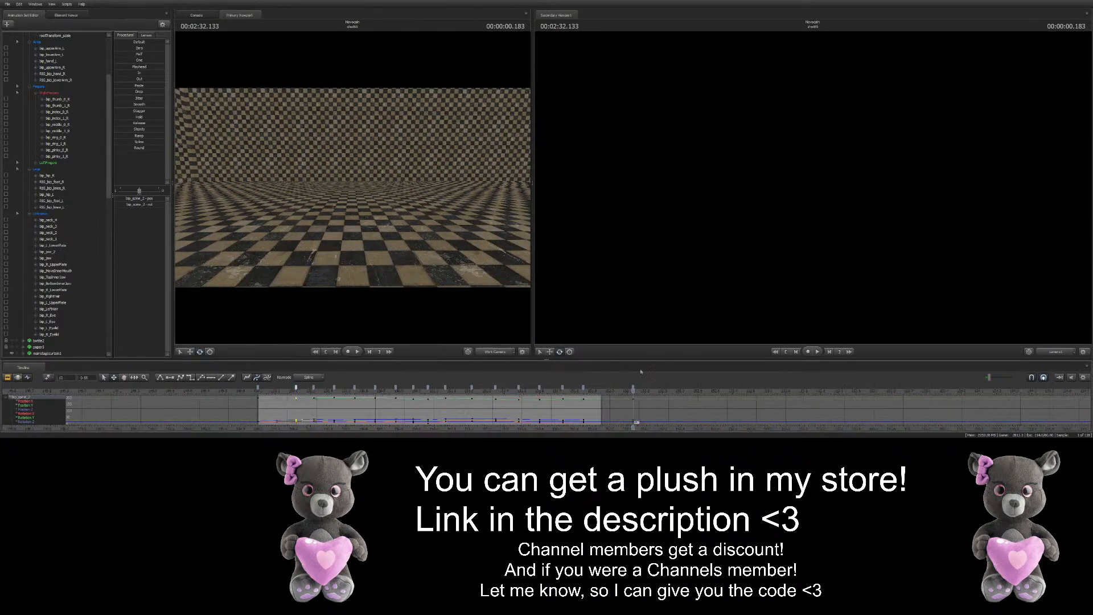
pyautogui.keyDown('shift'); pyautogui.click(632, 389); pyautogui.keyUp('shift')
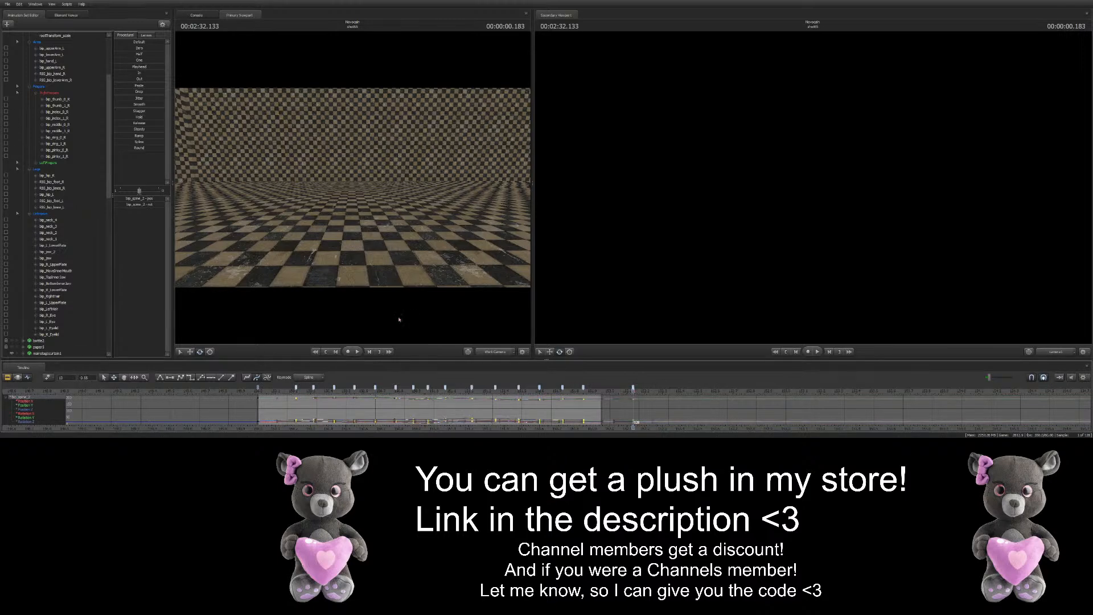
pyautogui.click(314, 259)
# Play the shot from 02:30.000 to review how the spine and pelvis sway work together
pyautogui.click(262, 391)
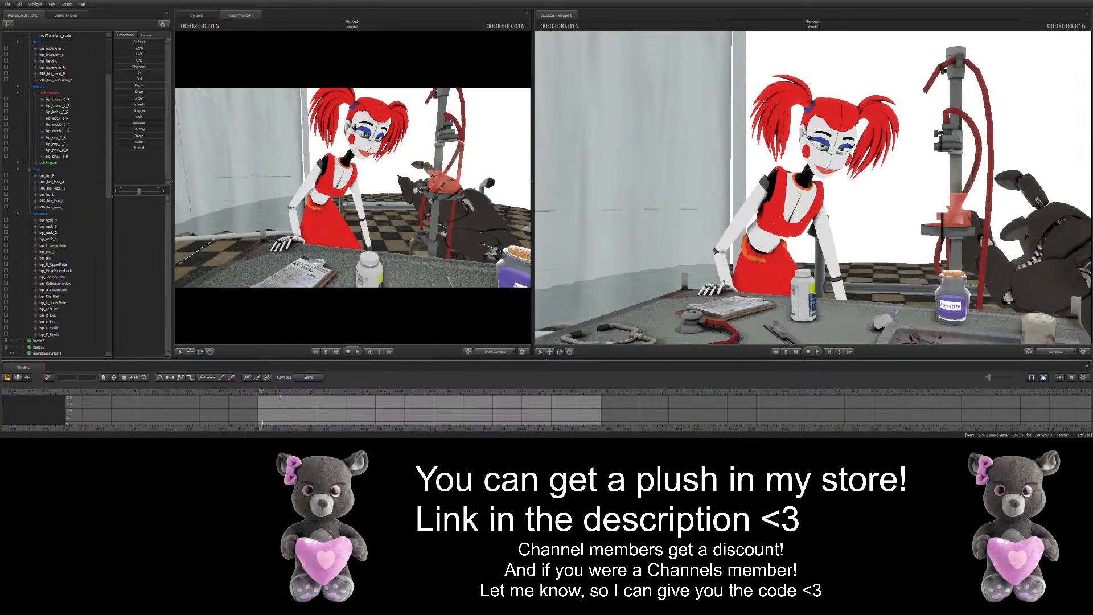
pyautogui.scroll(-2, 263, 411)
pyautogui.scroll(3, 263, 412)
pyautogui.moveTo(257, 429); pyautogui.dragTo(301, 400, button='middle')
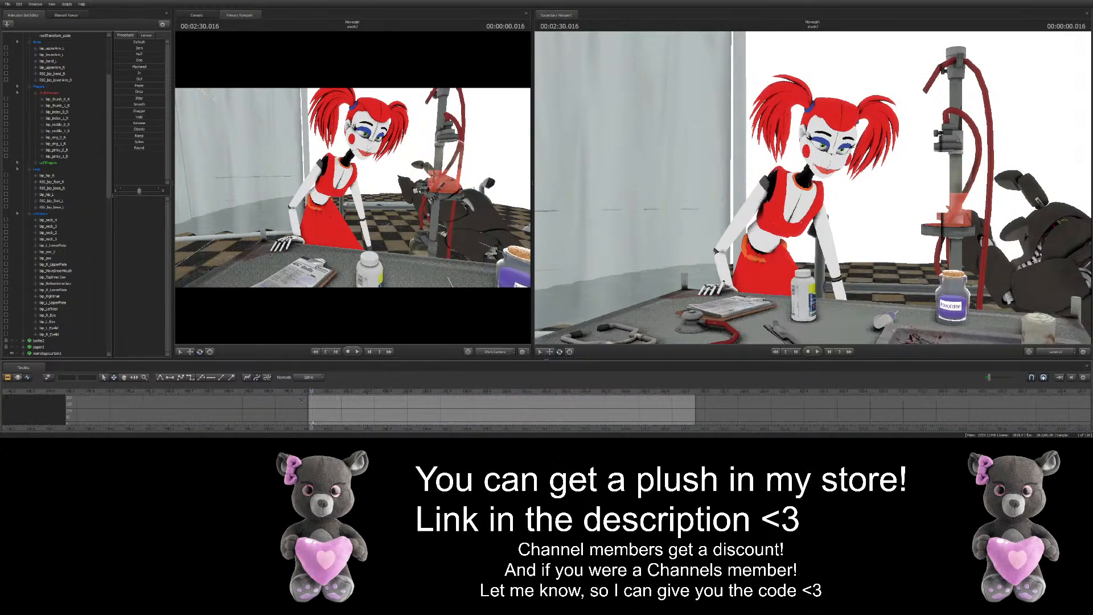
pyautogui.scroll(-2, 333, 394)
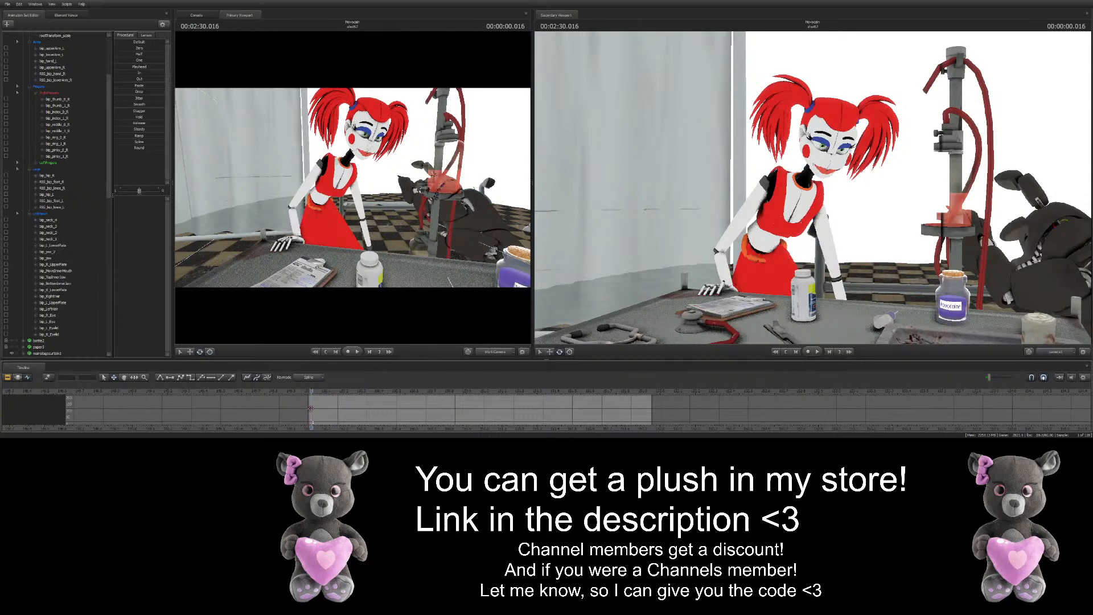
pyautogui.scroll(3, 311, 409)
pyautogui.click(308, 391)
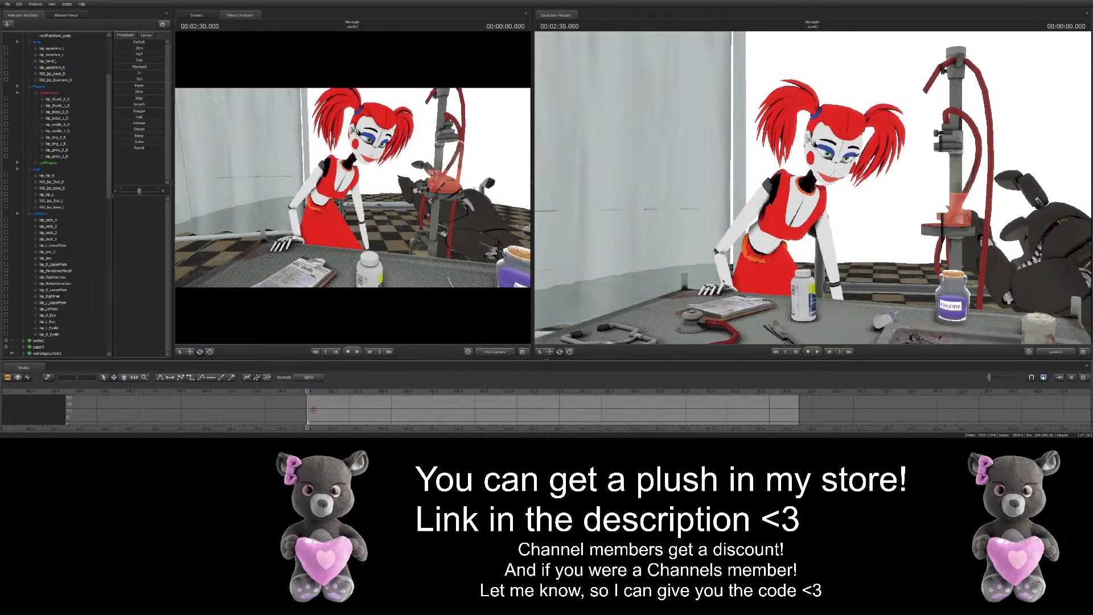
pyautogui.scroll(-2, 314, 408)
pyautogui.press('space')
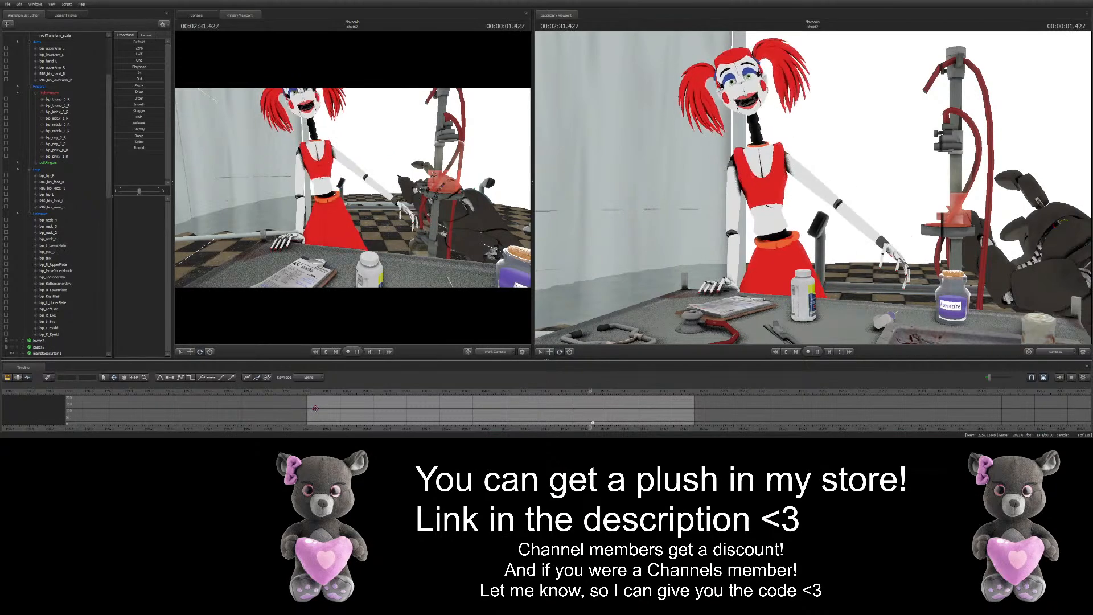
pyautogui.press('space')
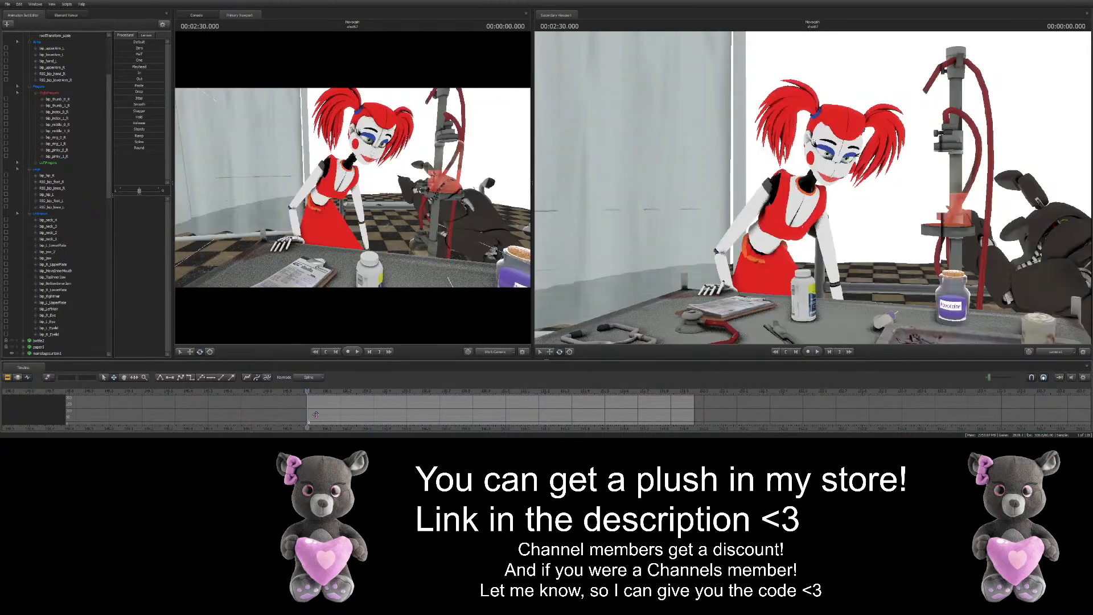
# Reframe the work camera closer on the animatronic, examine the opening frames individually from 02:30.000, and play the shot to its end
pyautogui.scroll(-2, 316, 414)
pyautogui.moveTo(306, 424); pyautogui.dragTo(246, 413, button='middle')
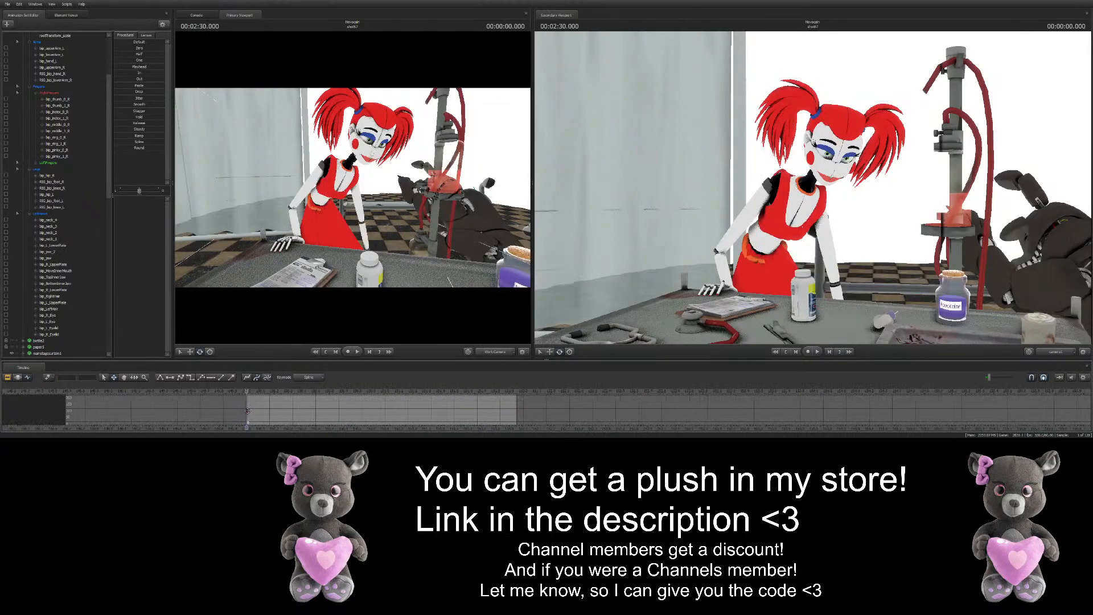
pyautogui.scroll(3, 247, 413)
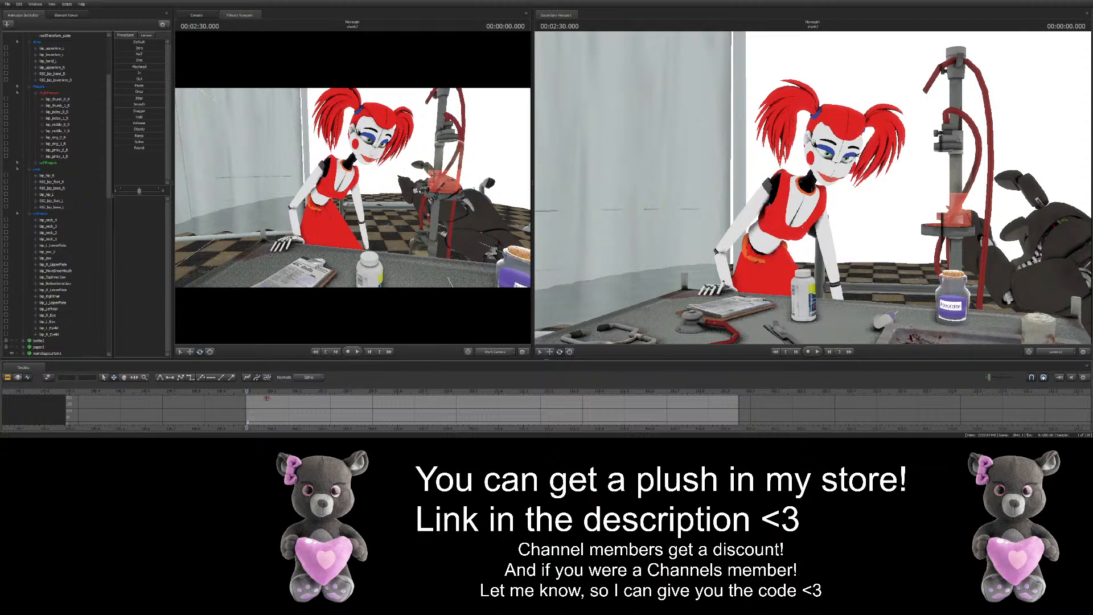
pyautogui.moveTo(352, 188); pyautogui.dragTo(338, 192)
pyautogui.press('s')
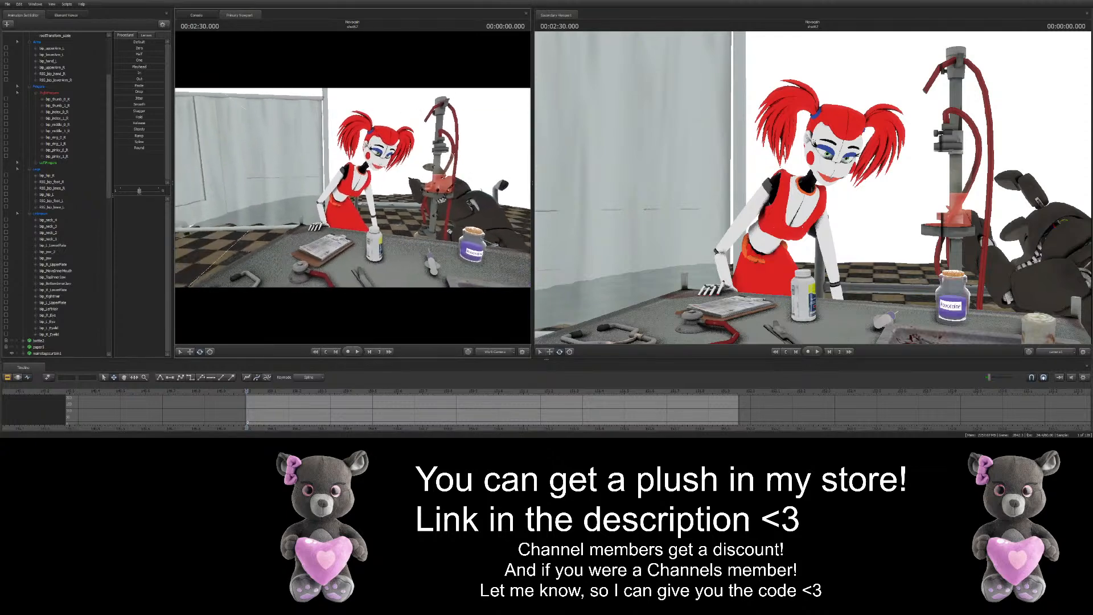
pyautogui.press('w')
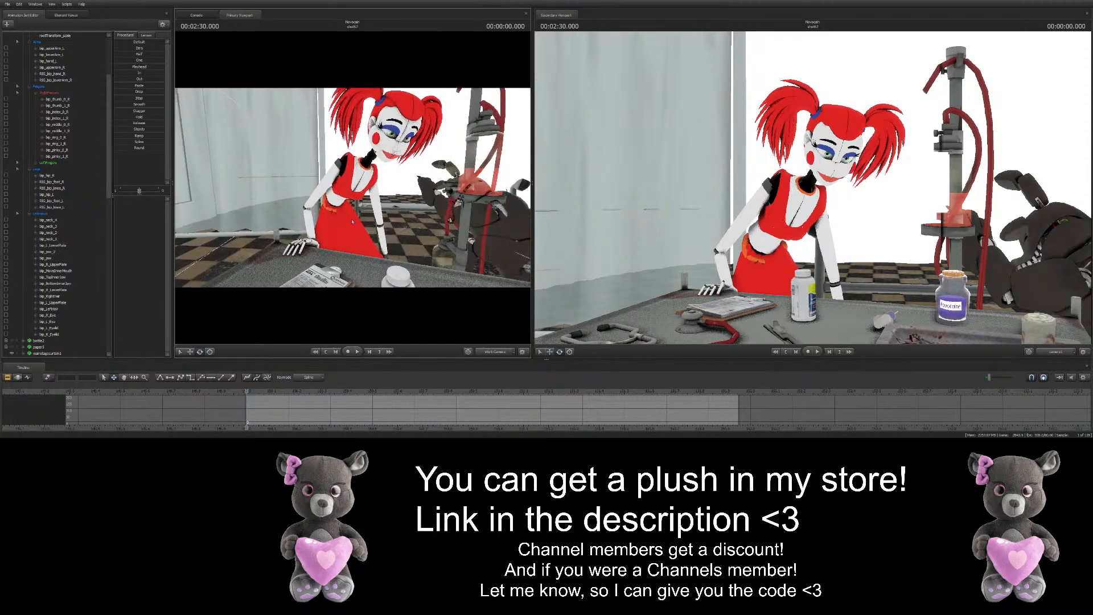
pyautogui.moveTo(339, 193); pyautogui.dragTo(316, 193)
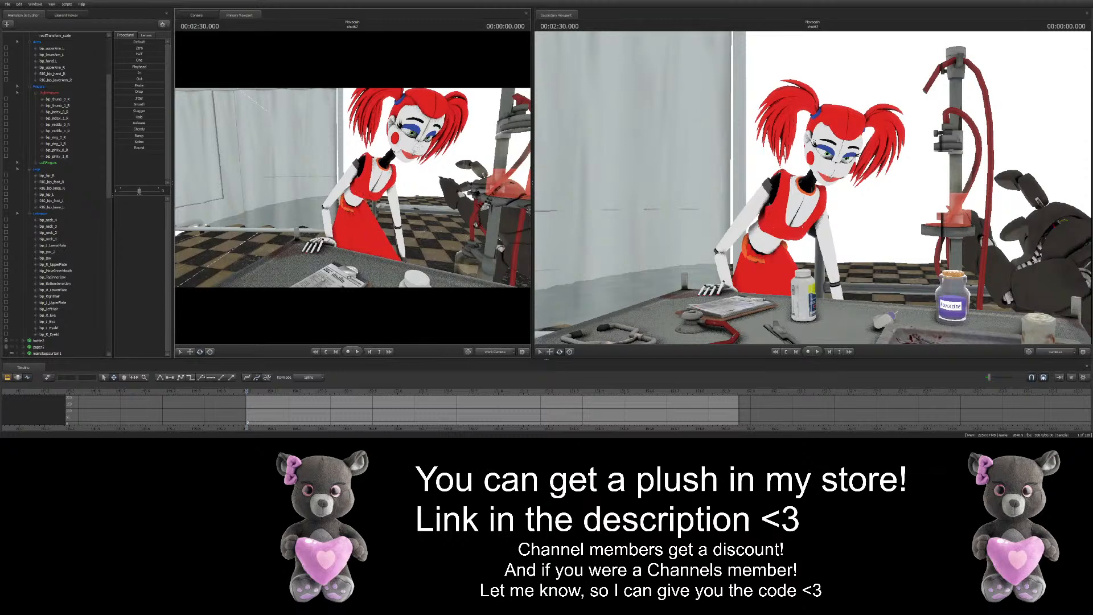
pyautogui.press('Right')
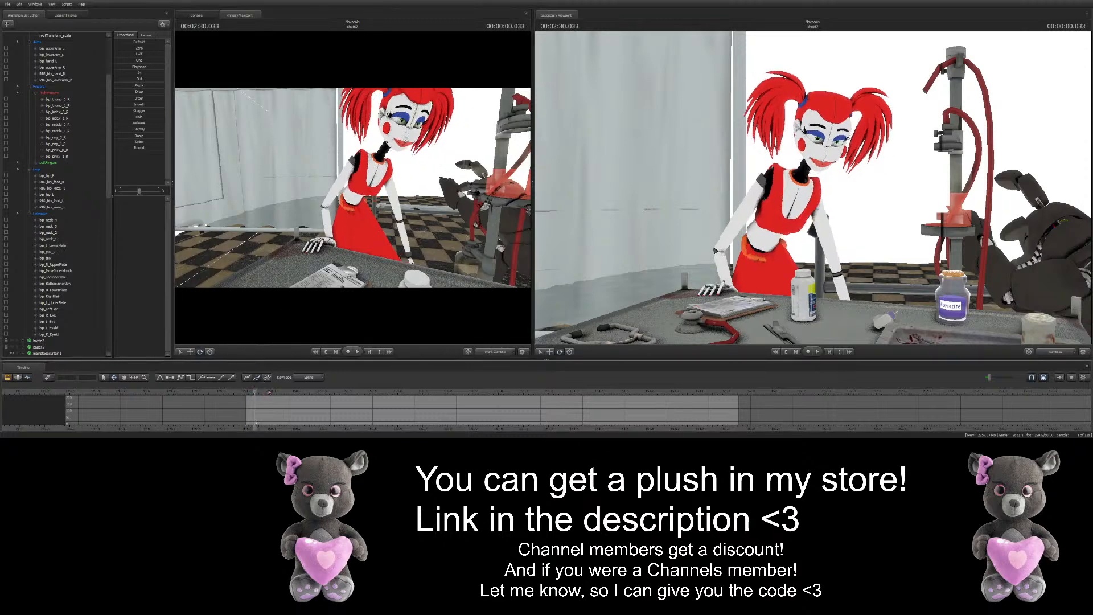
pyautogui.press('Right')
pyautogui.press('Right')
pyautogui.press('Right')
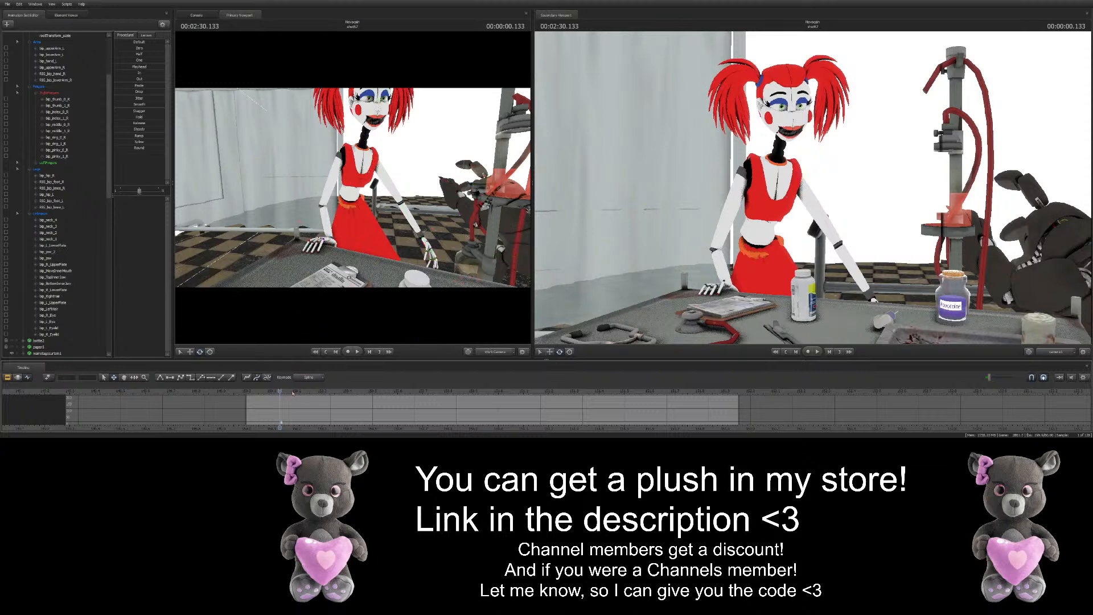
pyautogui.moveTo(283, 392); pyautogui.dragTo(322, 387)
pyautogui.press('space')
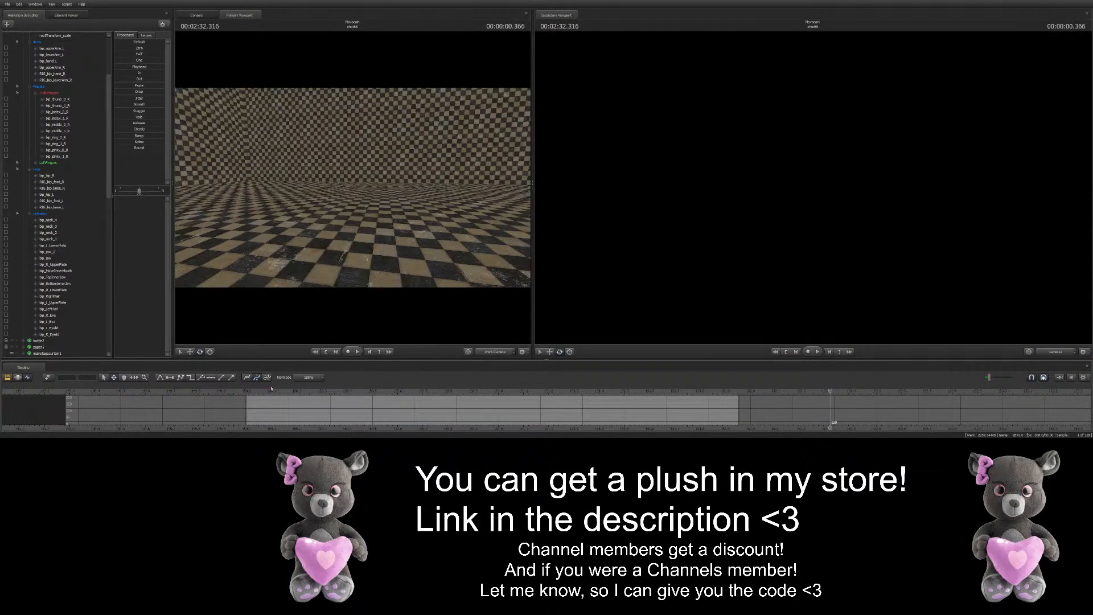
# Select the lower spine at 02:31.166 and scrub to 02:31.700 to check its movement
pyautogui.click(540, 391)
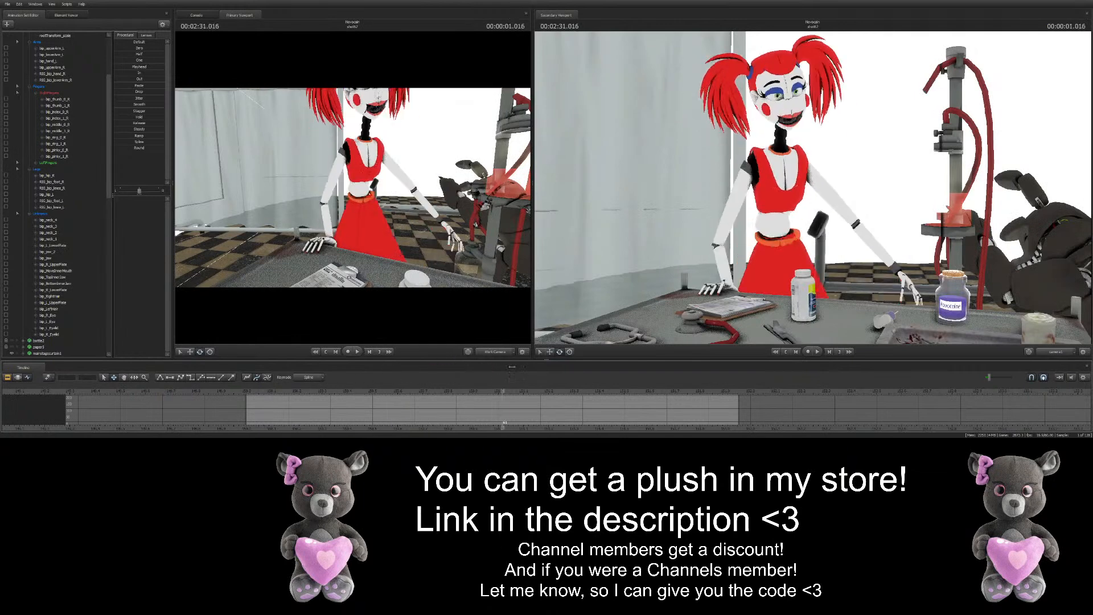
pyautogui.press('ctrl')
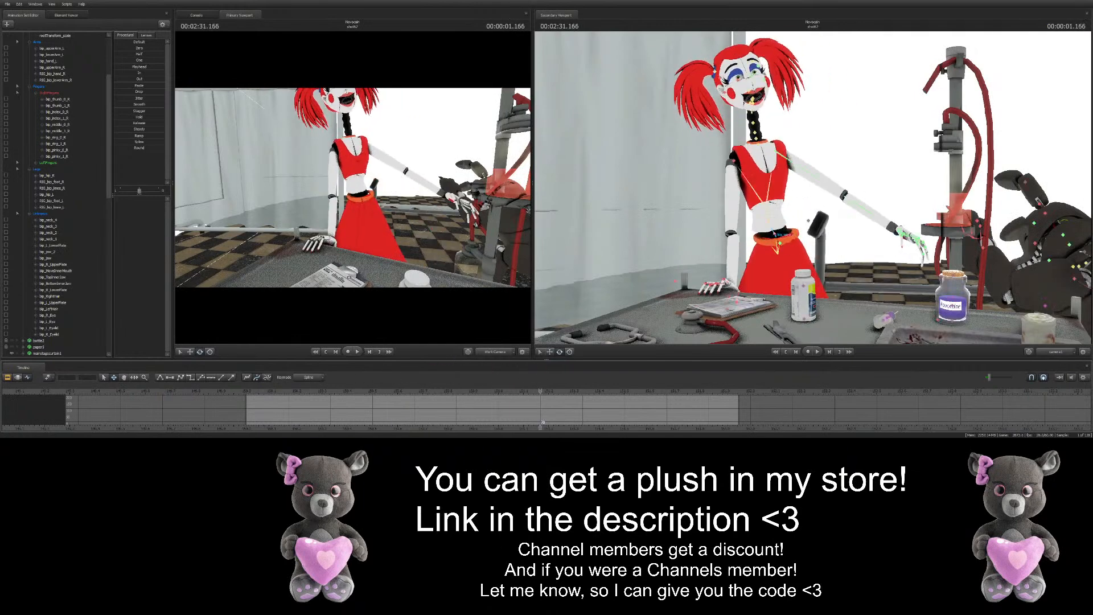
pyautogui.keyDown('ctrl'); pyautogui.click(773, 232); pyautogui.keyUp('ctrl')
pyautogui.moveTo(545, 394); pyautogui.dragTo(674, 377)
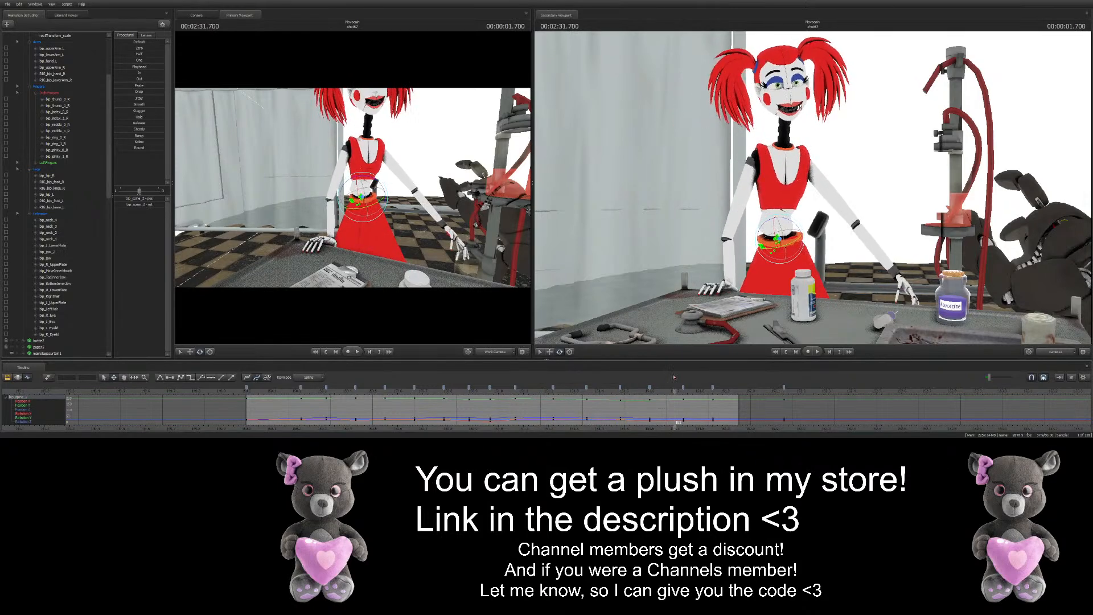
# Select the next spine bone up and set its Rotation X keyframe to 0 at 02:30.000
pyautogui.keyDown('ctrl'); pyautogui.click(774, 225); pyautogui.keyUp('ctrl')
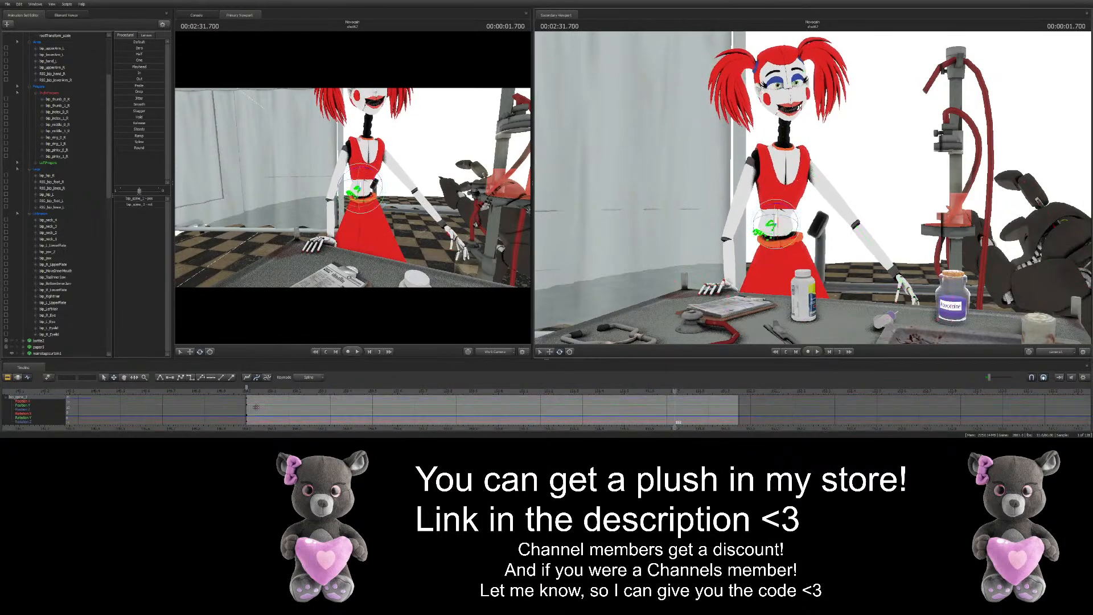
pyautogui.moveTo(255, 391); pyautogui.dragTo(227, 393)
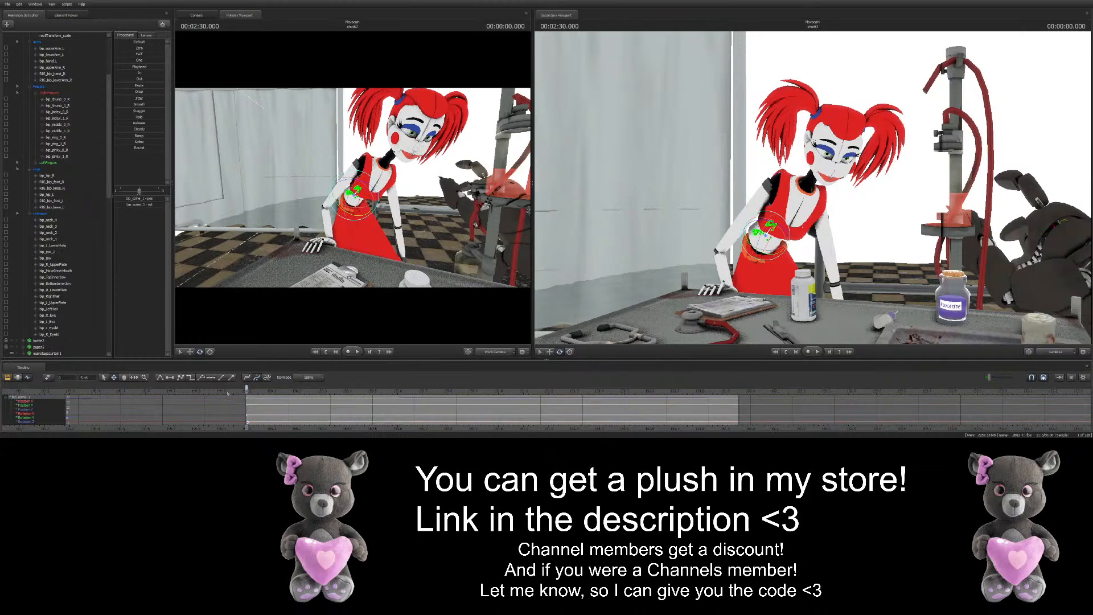
pyautogui.click(32, 413)
pyautogui.hotkey('ctrl', 'a')
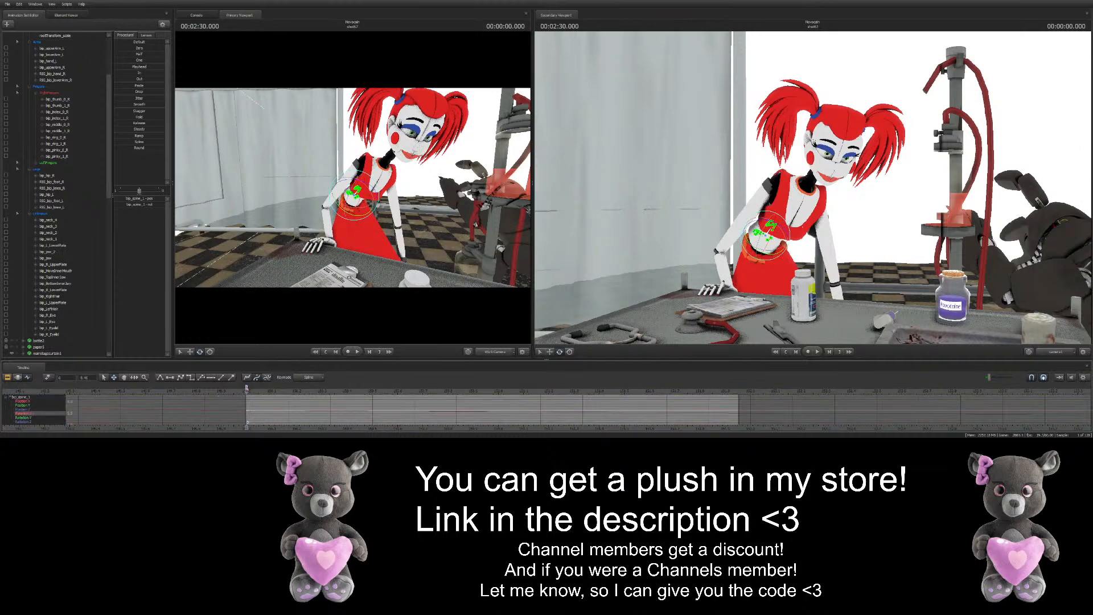
pyautogui.doubleClick(84, 377)
pyautogui.write('0')
pyautogui.press('Return')
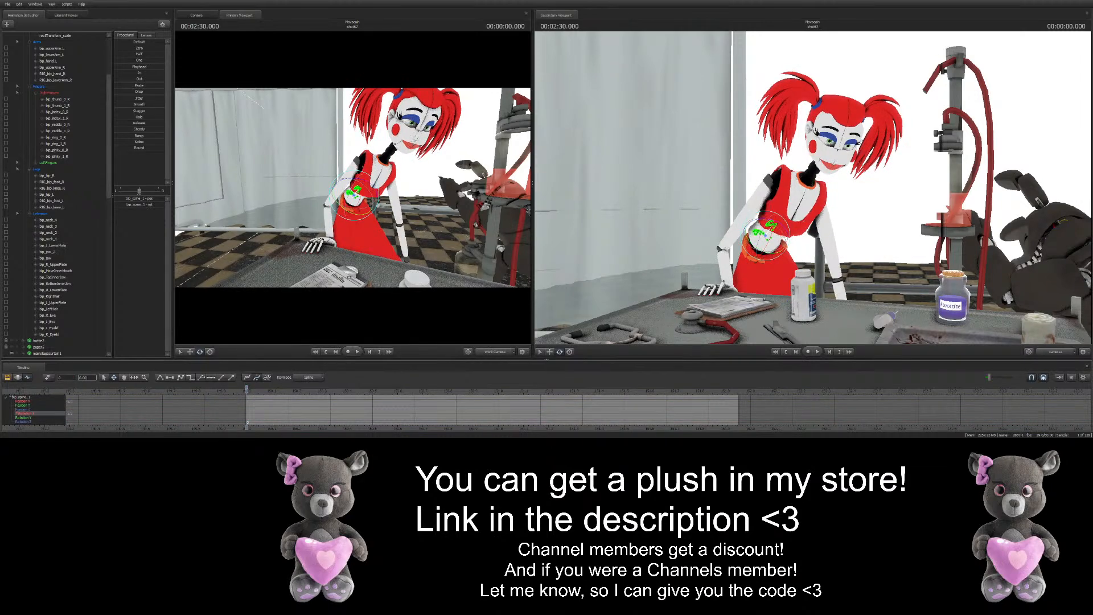
# Set the selected spine bone's Rotation Y and Rotation Z keyframes to 0 at 02:30.000
pyautogui.click(27, 421)
pyautogui.hotkey('ctrl', 'a')
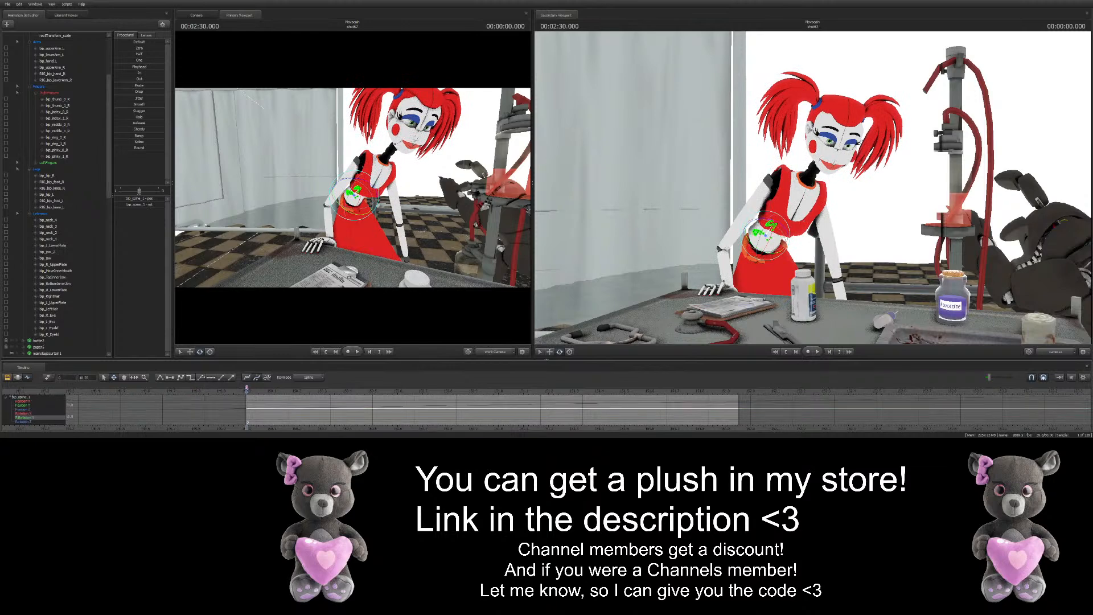
pyautogui.doubleClick(85, 376)
pyautogui.write('0')
pyautogui.press('Return')
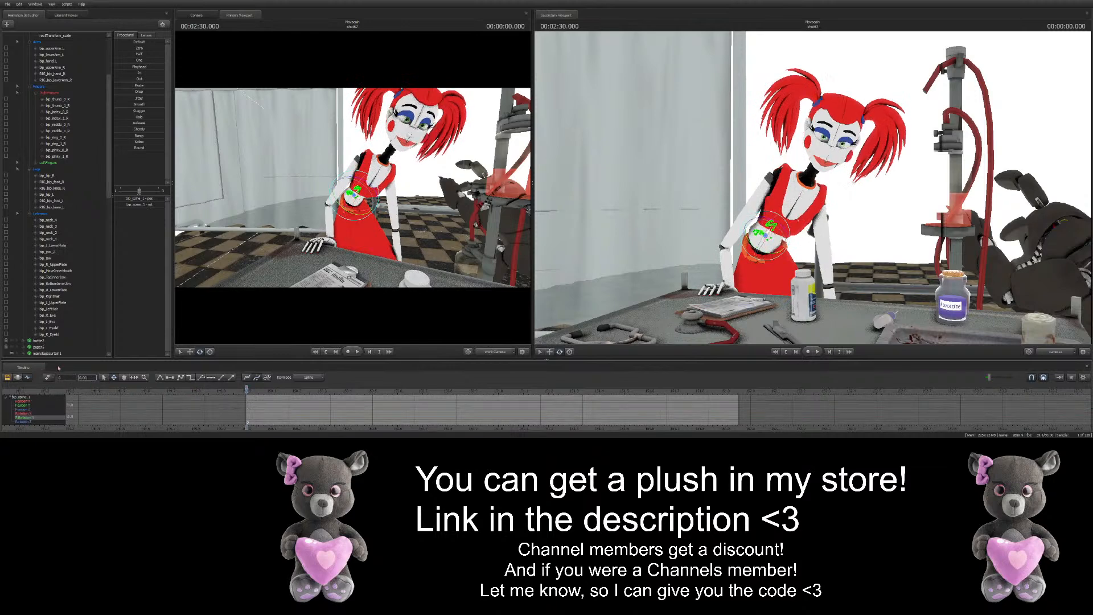
pyautogui.click(25, 422)
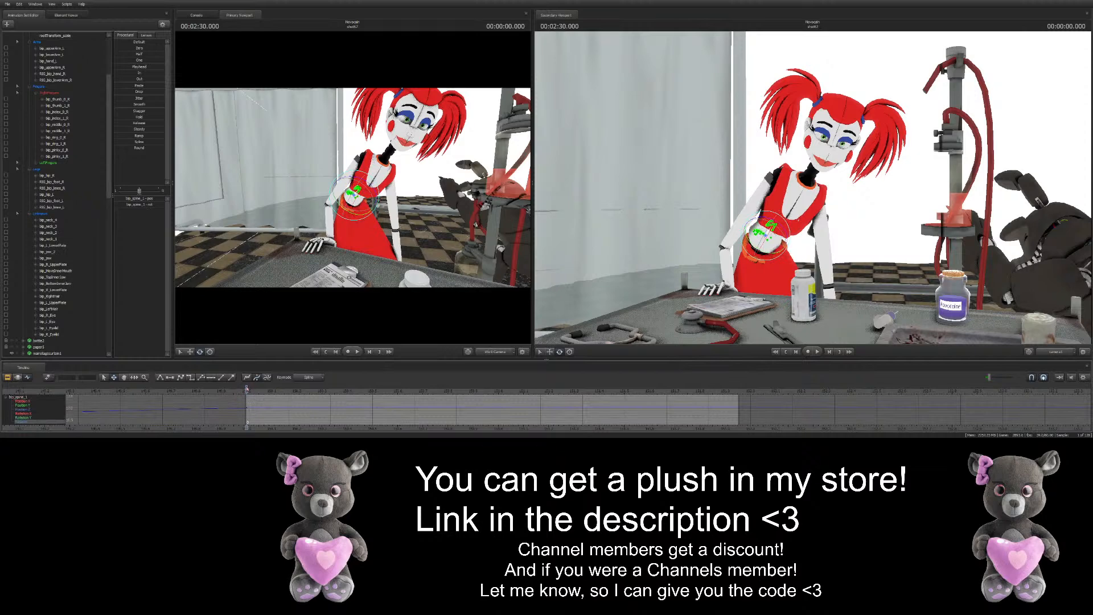
pyautogui.hotkey('ctrl', 'a')
pyautogui.doubleClick(84, 377)
pyautogui.write('0')
pyautogui.press('Return')
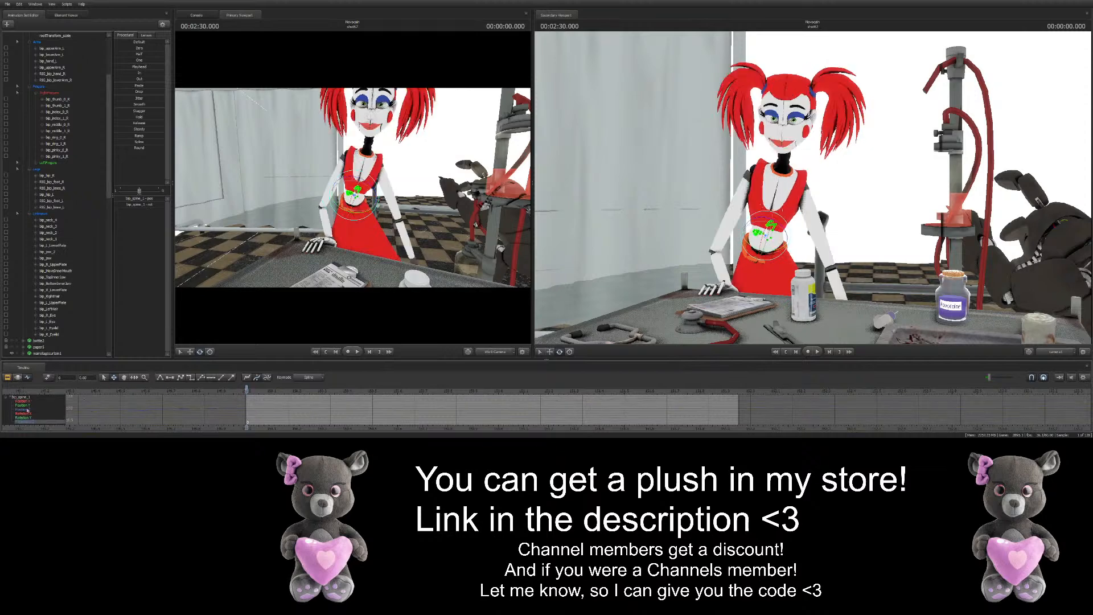
# Reframe the work camera on the animatronic and play the shot from 02:30.000 to its end
pyautogui.moveTo(319, 328); pyautogui.dragTo(336, 328)
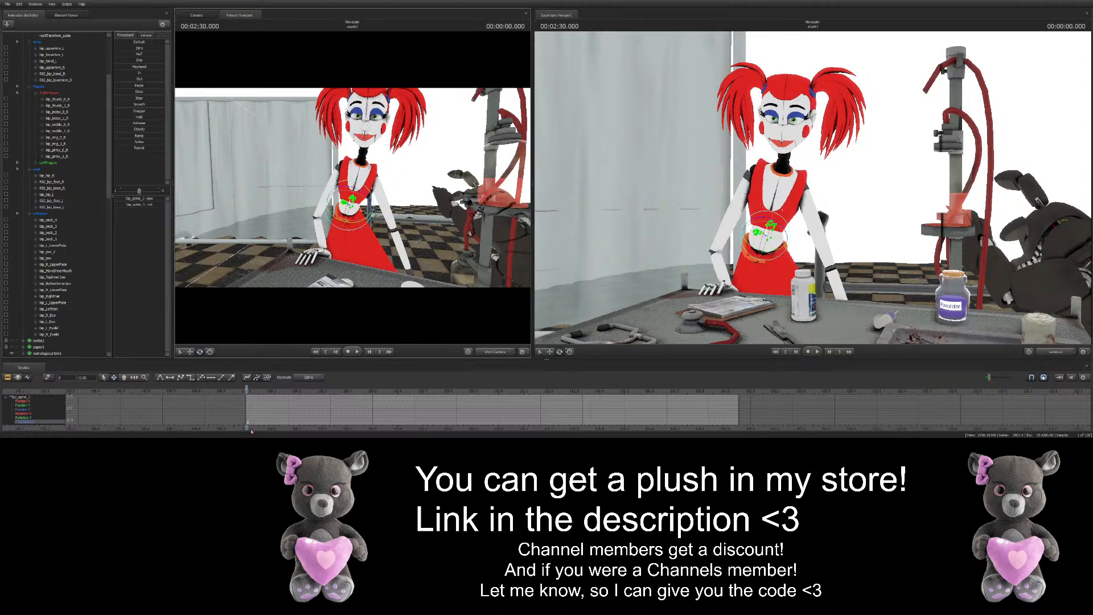
pyautogui.scroll(-5, 251, 431)
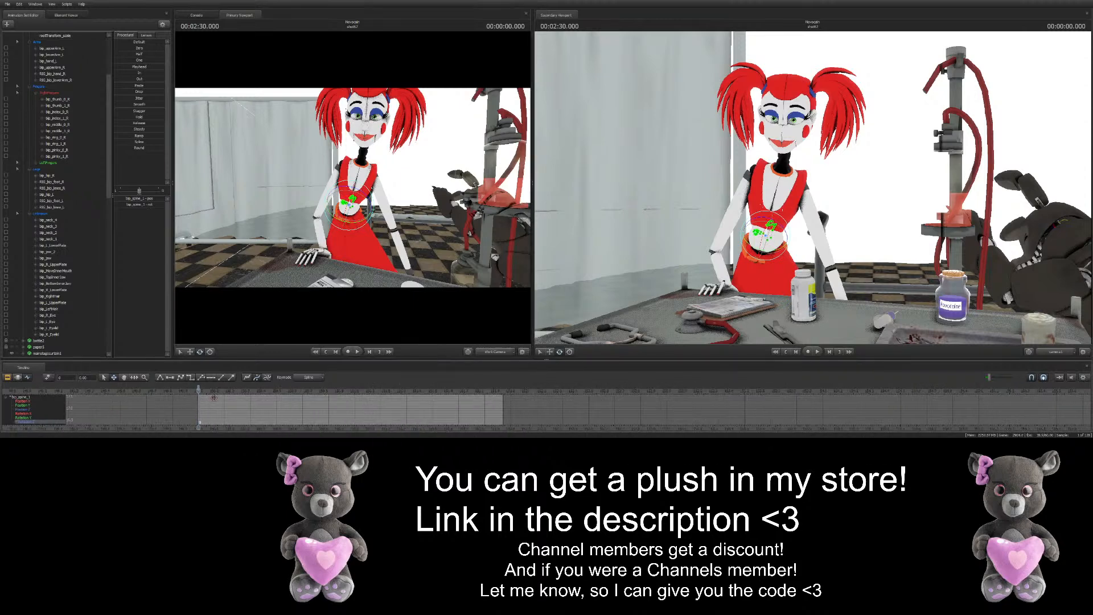
pyautogui.scroll(1, 213, 397)
pyautogui.press('space')
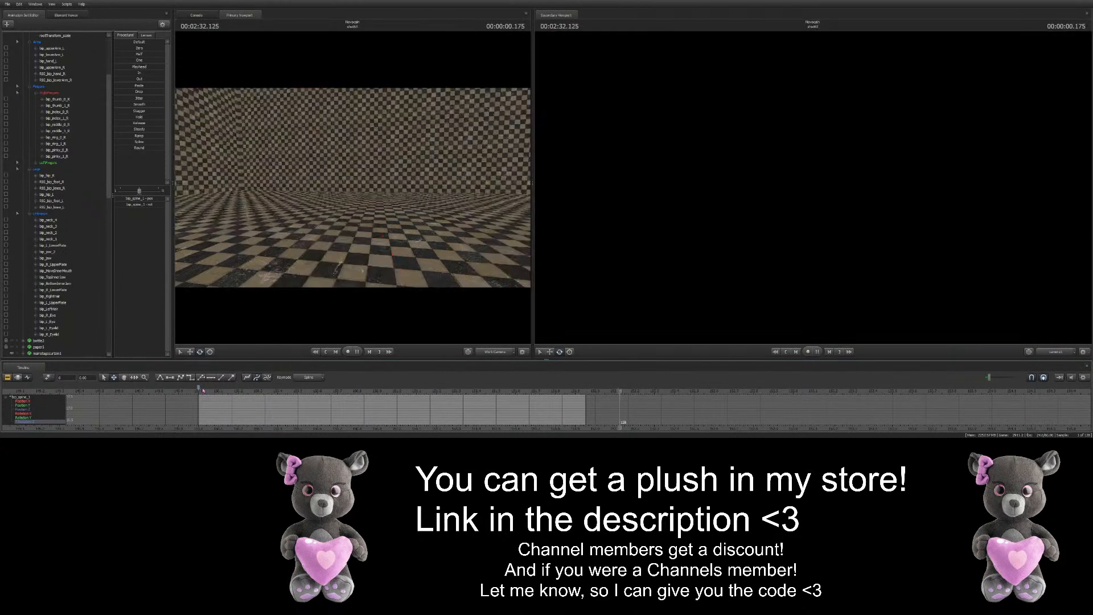
pyautogui.press('space')
# Select the rotation control of the spine bone at the waist and offset its whole track at 02:30.150 in the Motion Editor, straightening her sideways lean
pyautogui.click(210, 390)
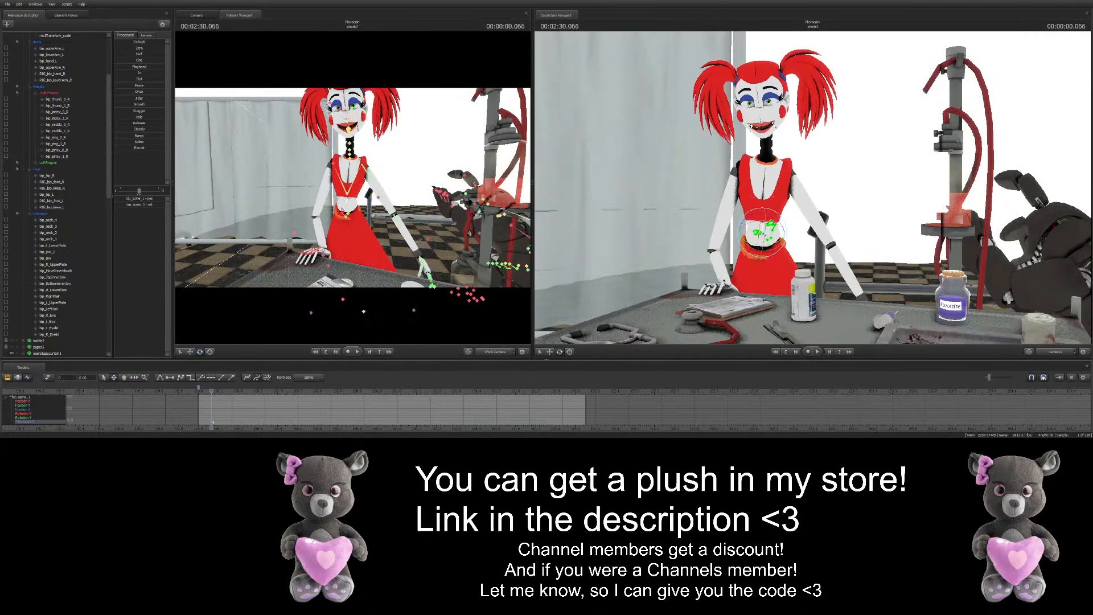
pyautogui.keyDown('ctrl'); pyautogui.click(347, 213); pyautogui.keyUp('ctrl')
pyautogui.moveTo(257, 392); pyautogui.dragTo(229, 391)
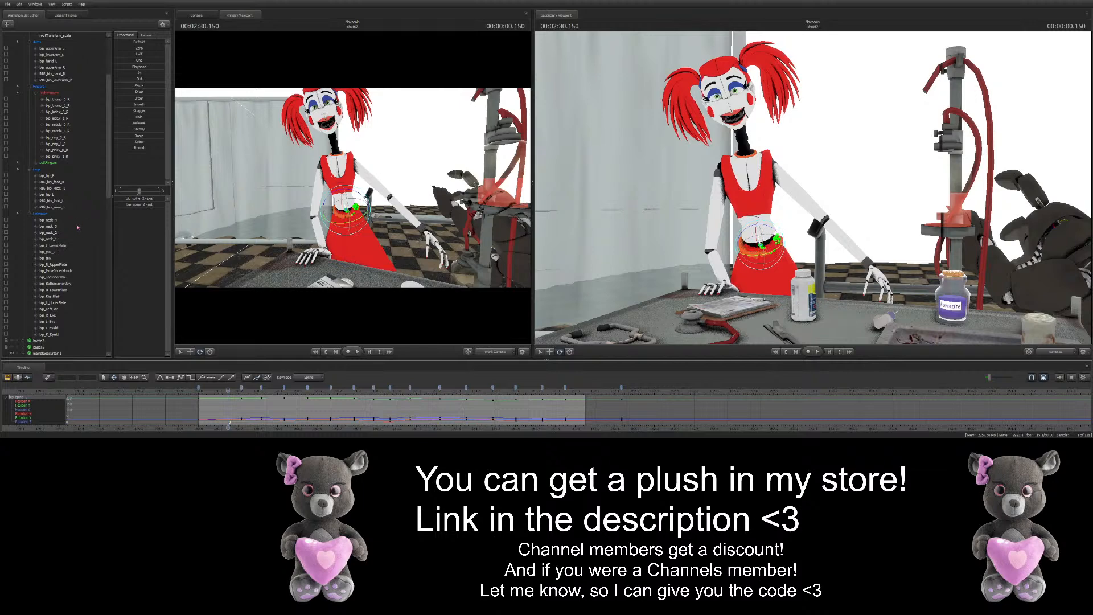
pyautogui.scroll(5, 63, 182)
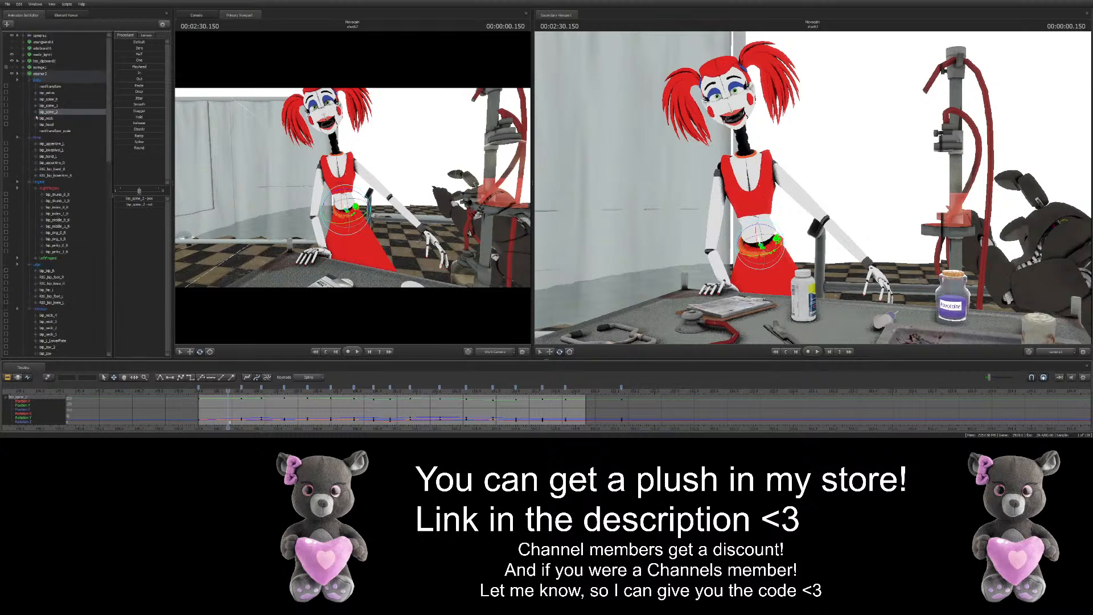
pyautogui.click(36, 112)
pyautogui.click(49, 124)
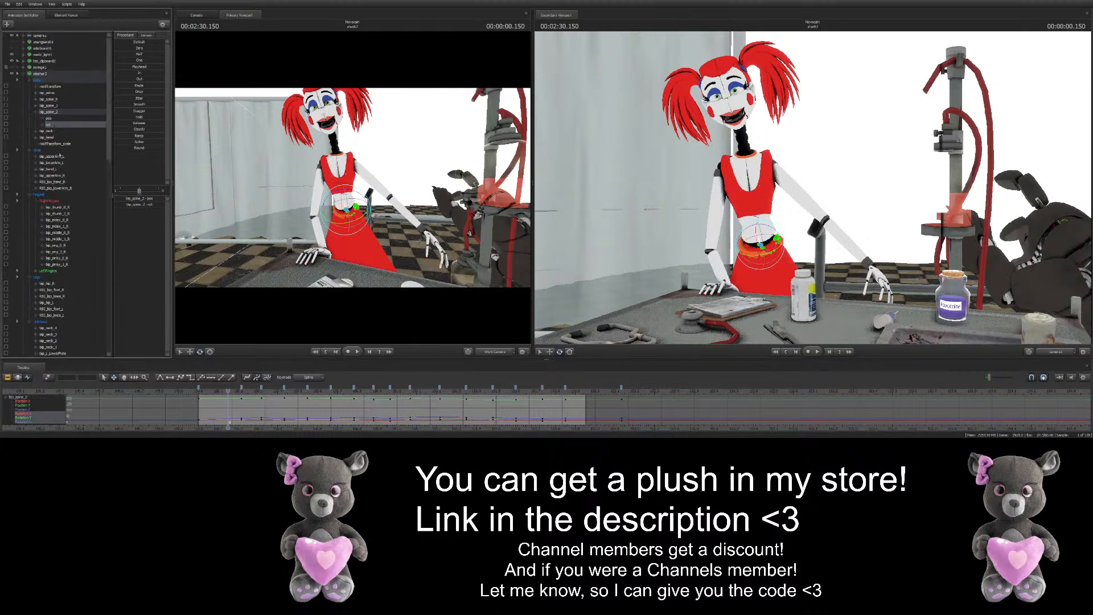
pyautogui.click(17, 376)
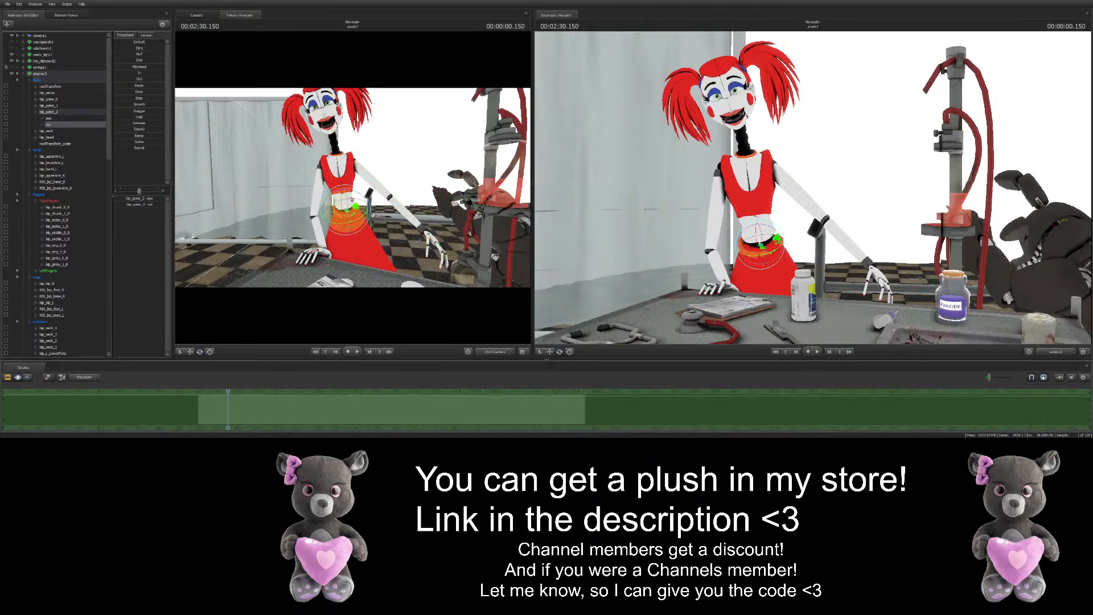
pyautogui.moveTo(354, 206); pyautogui.dragTo(357, 198)
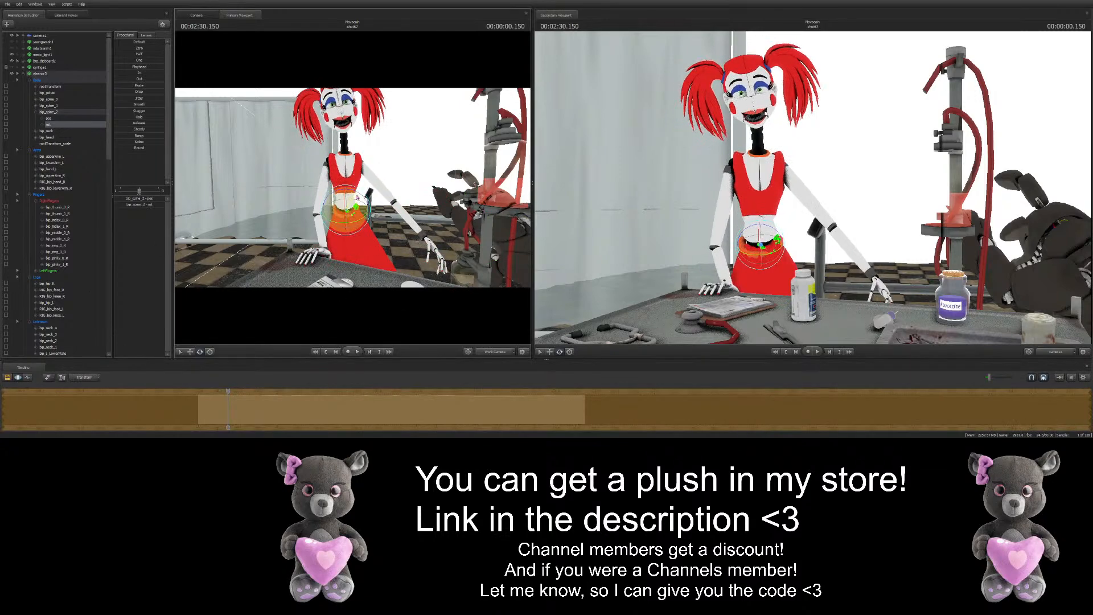
# Play the shot to review the waist rotation, from close up and with the work camera pulled back to show the whole table
pyautogui.press('space')
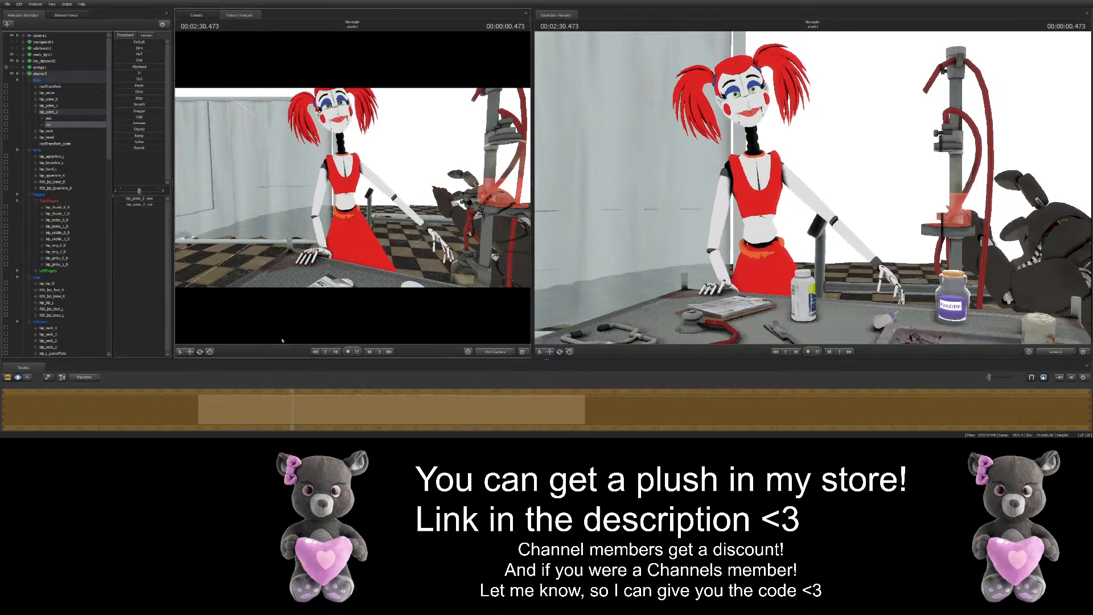
pyautogui.press('space')
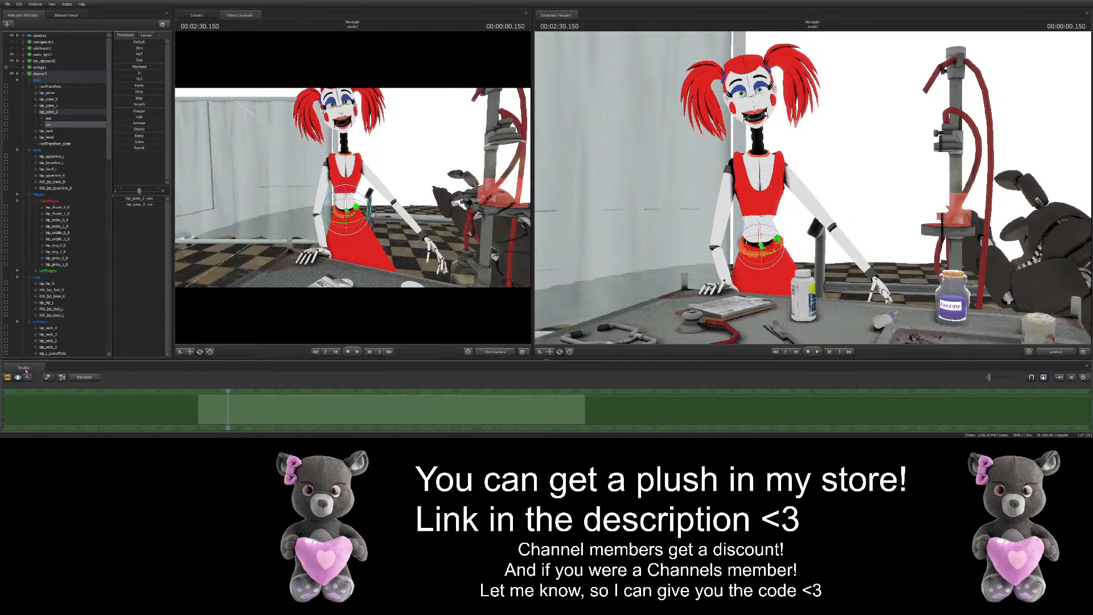
pyautogui.click(27, 377)
pyautogui.press('space')
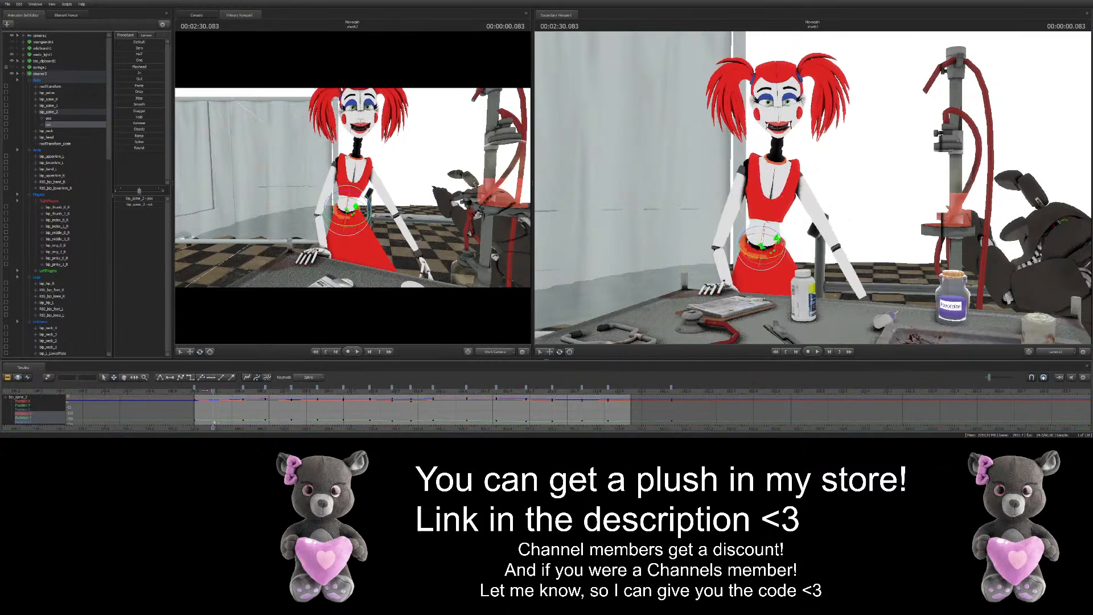
pyautogui.press('space')
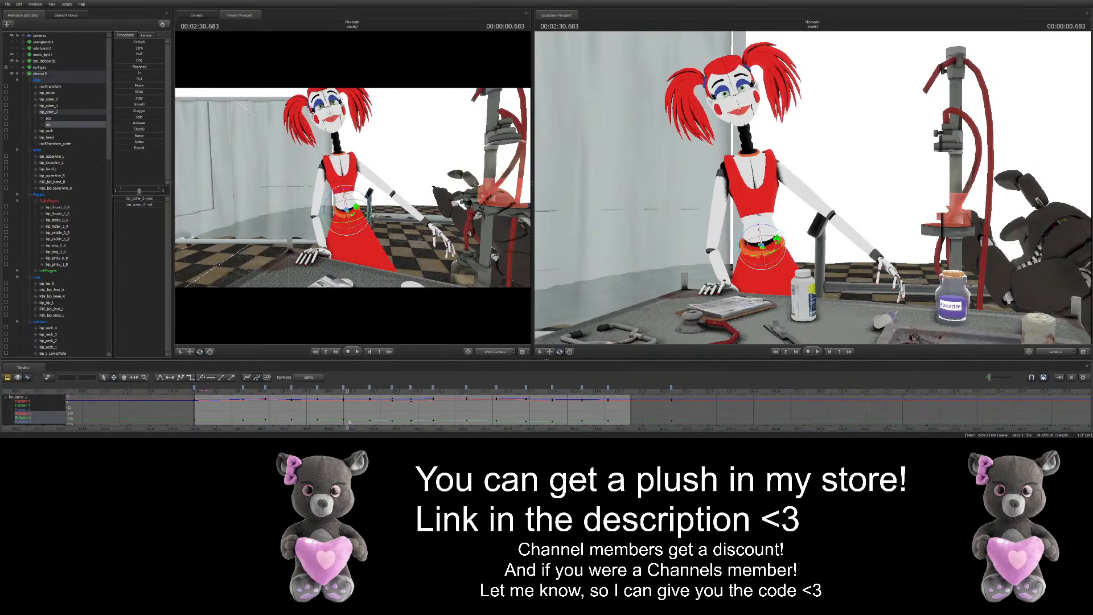
pyautogui.click(204, 391)
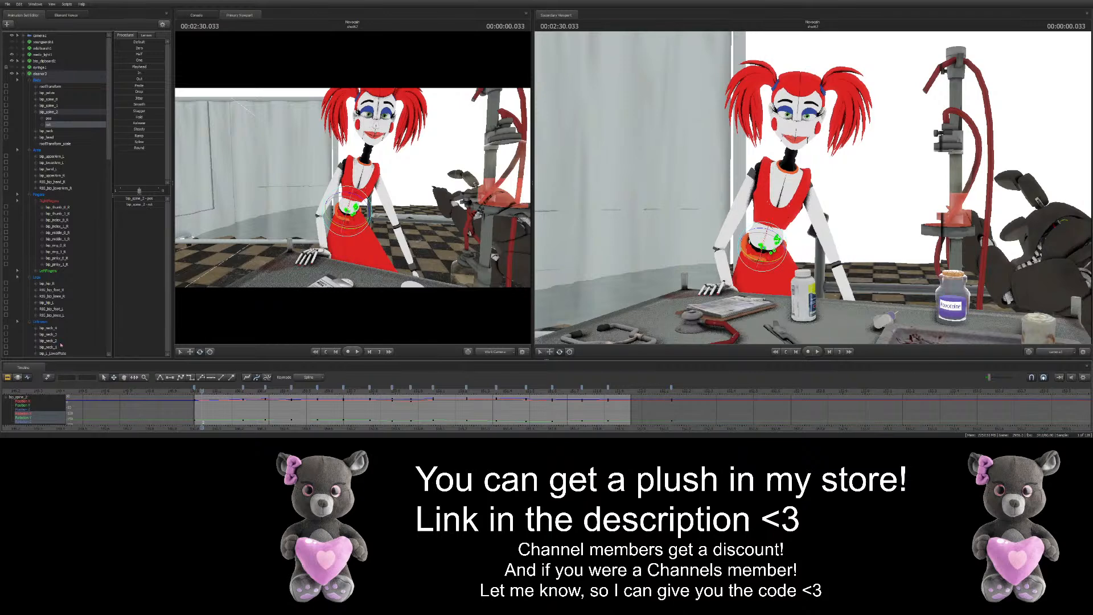
pyautogui.moveTo(190, 343); pyautogui.dragTo(265, 369)
pyautogui.press('space')
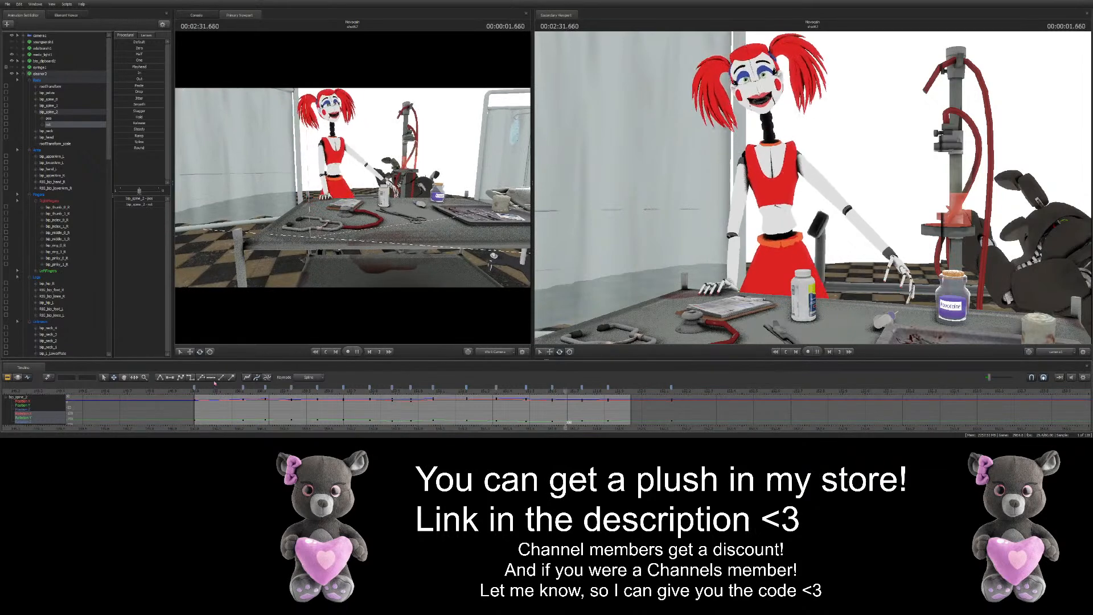
pyautogui.click(244, 387)
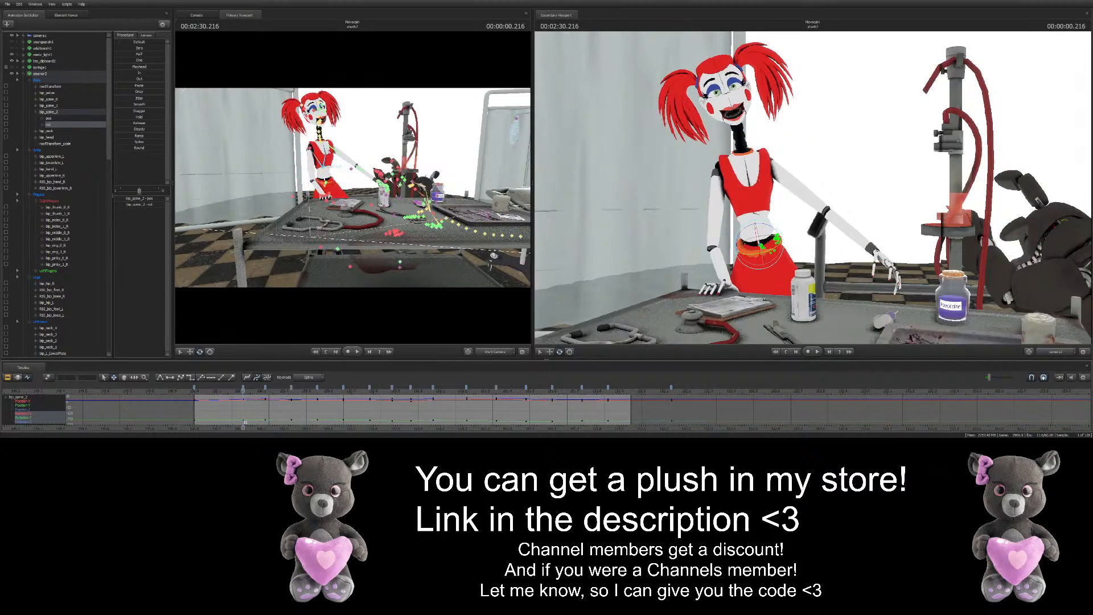
# Select the upper spine bone and keyframe swaying rotations at 02:30.100, about 02:30.183 and 02:30.283 in the Graph Editor
pyautogui.click(48, 99)
pyautogui.moveTo(243, 386); pyautogui.dragTo(216, 386)
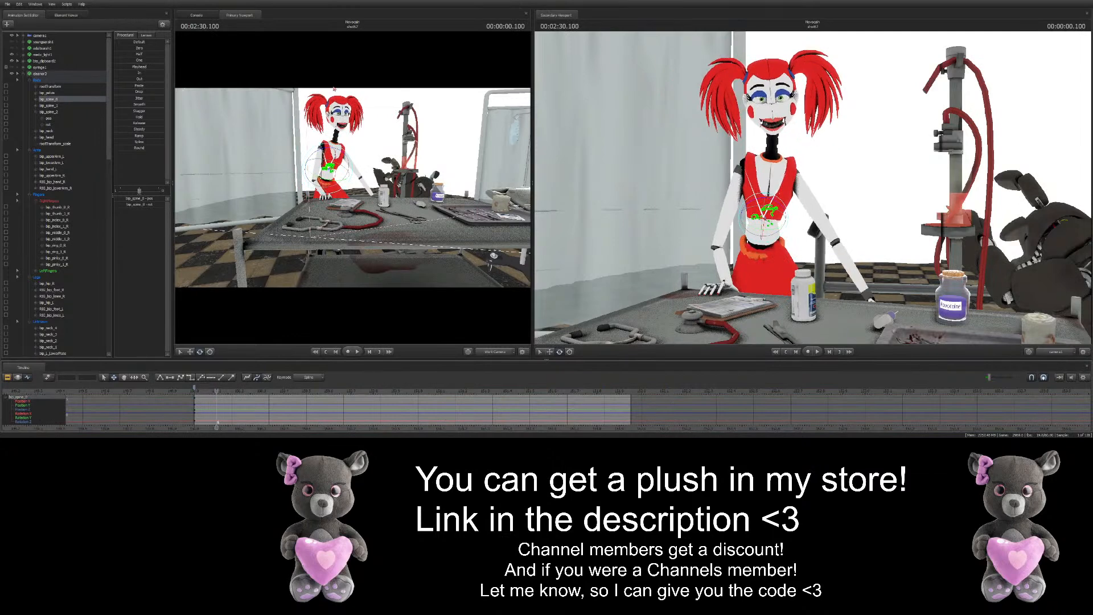
pyautogui.moveTo(786, 220); pyautogui.dragTo(791, 230)
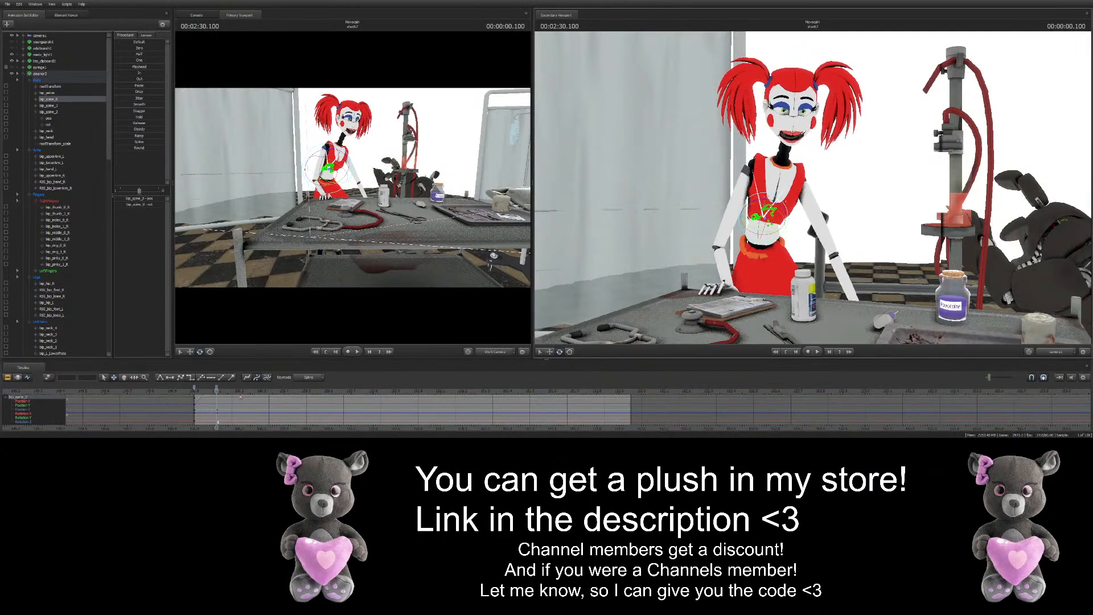
pyautogui.moveTo(216, 388); pyautogui.dragTo(234, 390)
pyautogui.moveTo(768, 214); pyautogui.dragTo(765, 210)
pyautogui.moveTo(235, 389); pyautogui.dragTo(258, 389)
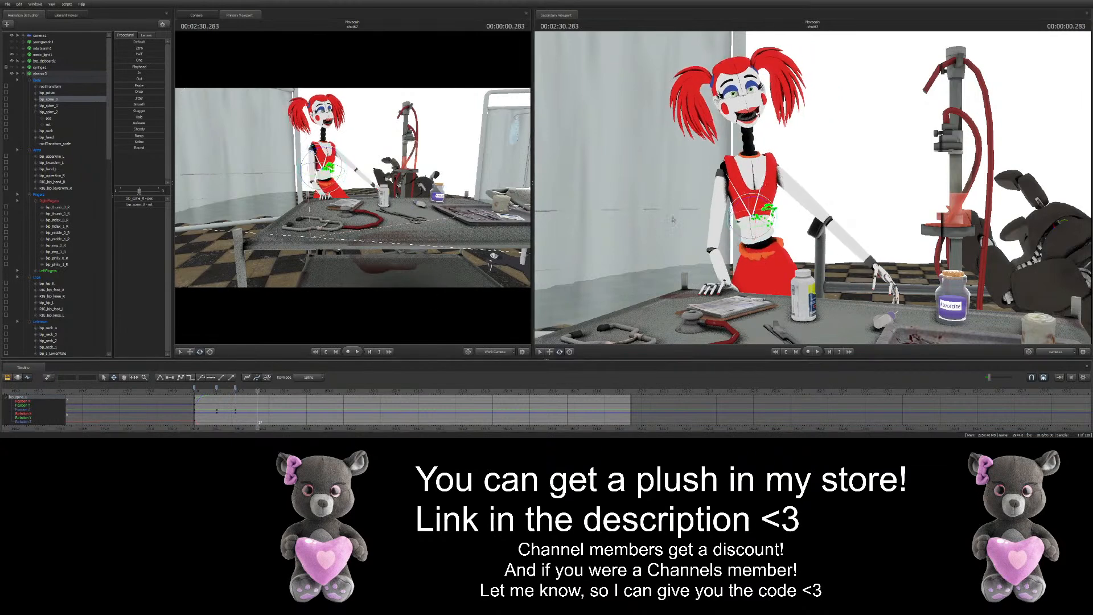
pyautogui.moveTo(767, 206); pyautogui.dragTo(757, 202)
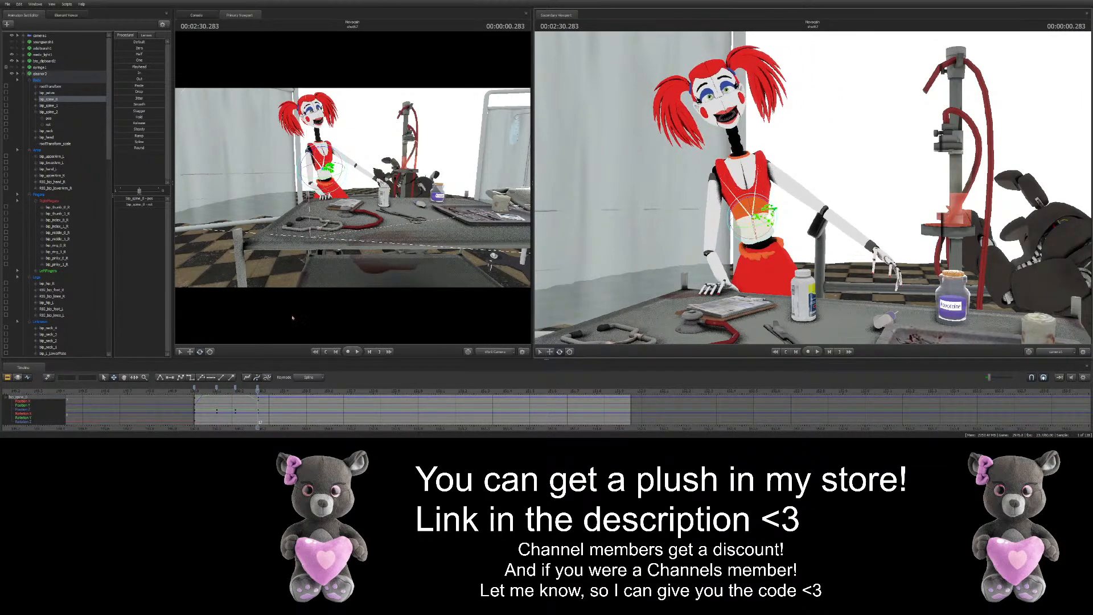
# Keyframe the upper spine bone's rotation at 02:30.383, 02:30.483 and 02:30.600 to tilt the torso back and forth
pyautogui.moveTo(263, 391); pyautogui.dragTo(280, 390)
pyautogui.moveTo(770, 208); pyautogui.dragTo(765, 208)
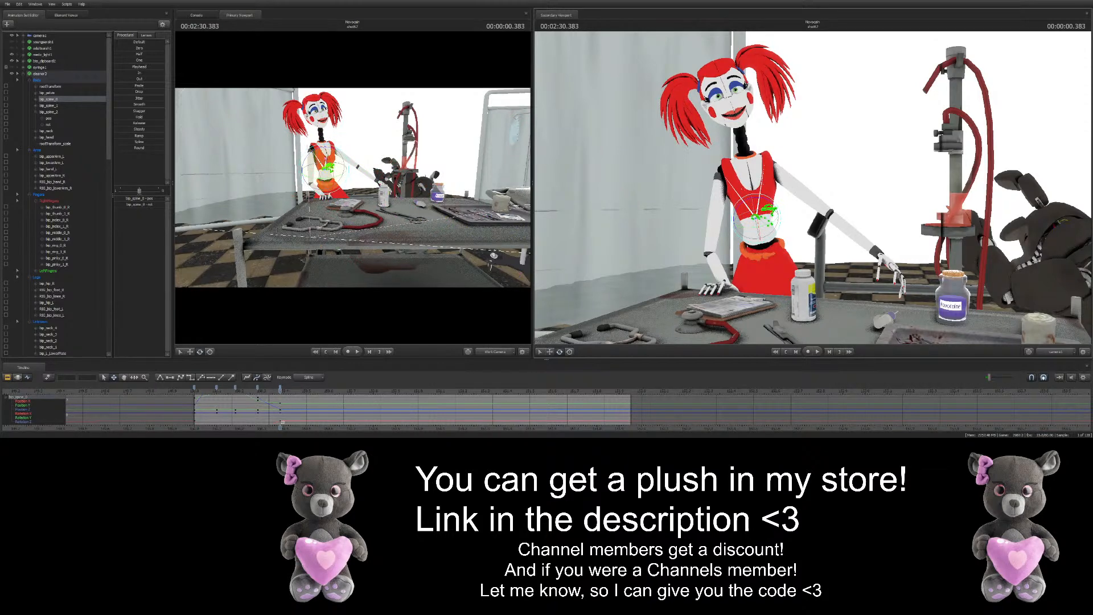
pyautogui.moveTo(290, 391); pyautogui.dragTo(303, 390)
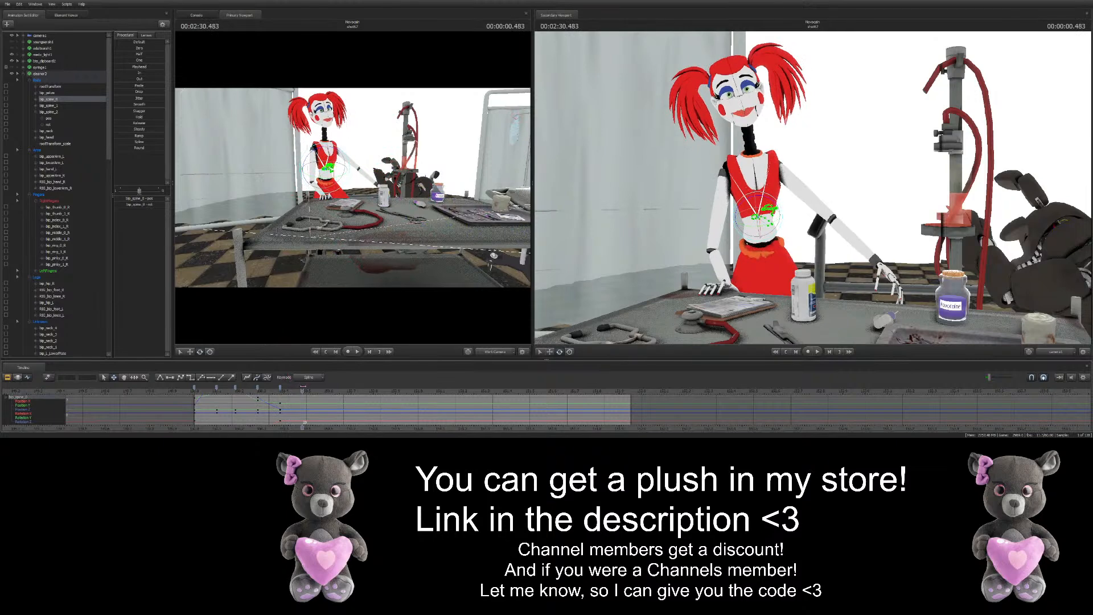
pyautogui.moveTo(775, 200); pyautogui.dragTo(783, 211)
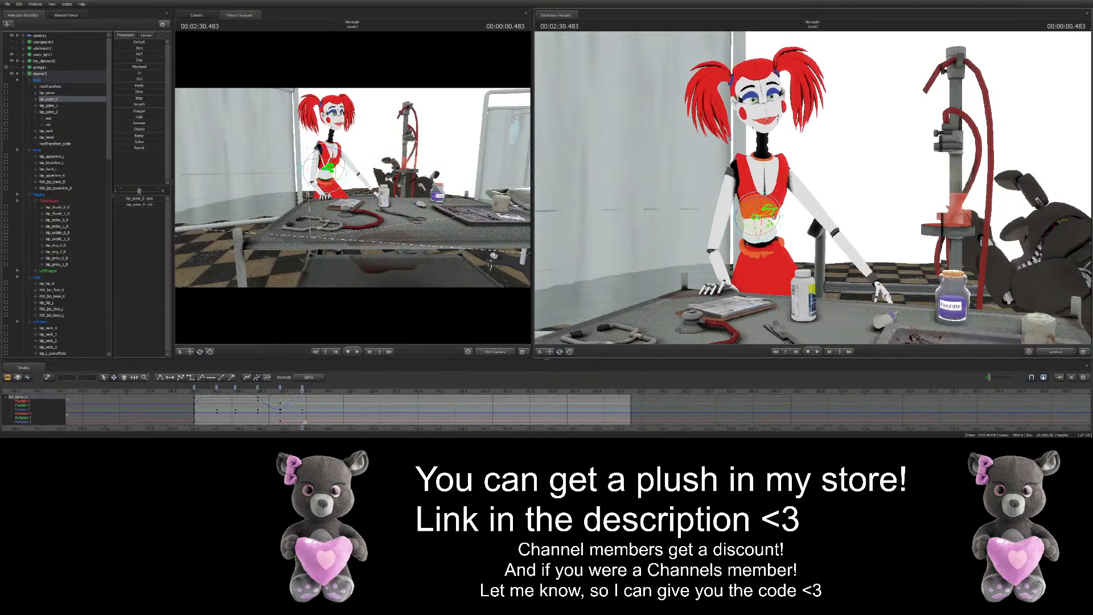
pyautogui.moveTo(303, 391); pyautogui.dragTo(330, 392)
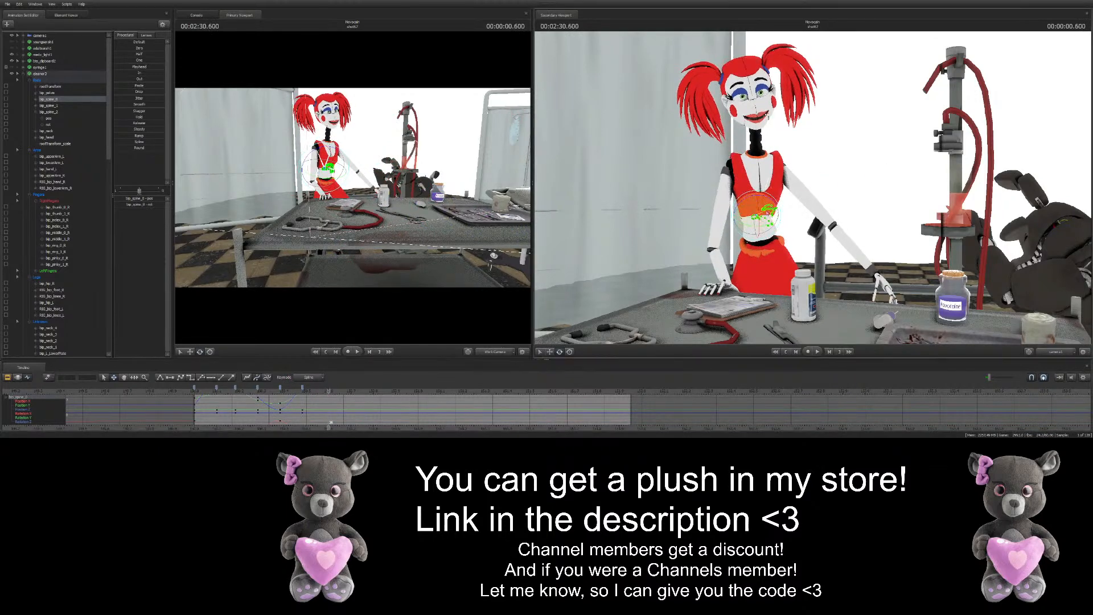
pyautogui.moveTo(772, 208); pyautogui.dragTo(766, 211)
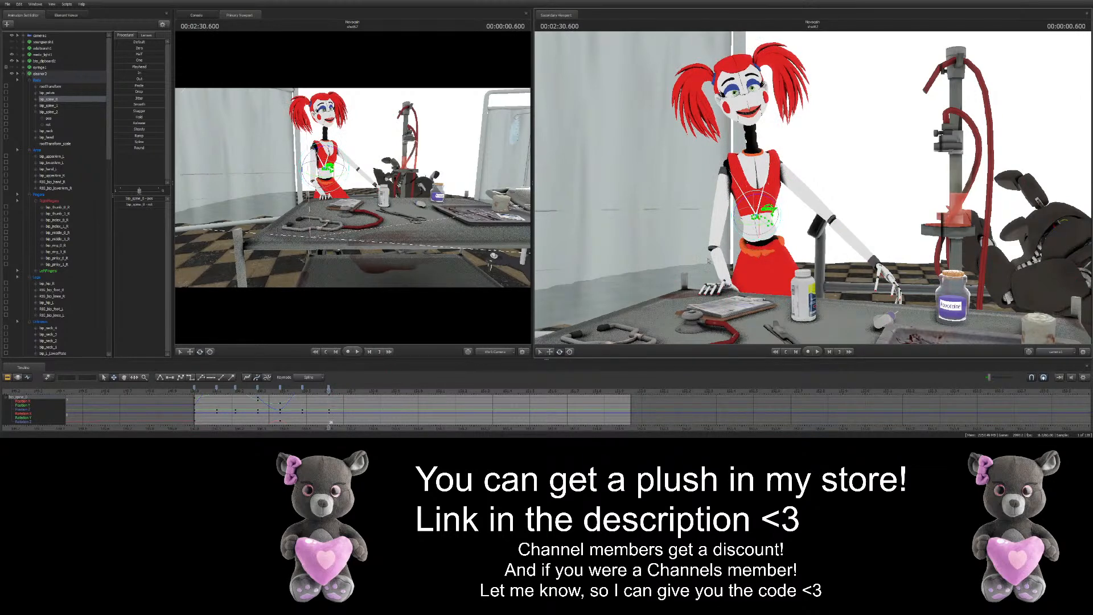
# Rotate the upper spine bone slightly at 02:30.700 and add another rotation pose at about 02:30.800
pyautogui.moveTo(335, 393); pyautogui.dragTo(352, 389)
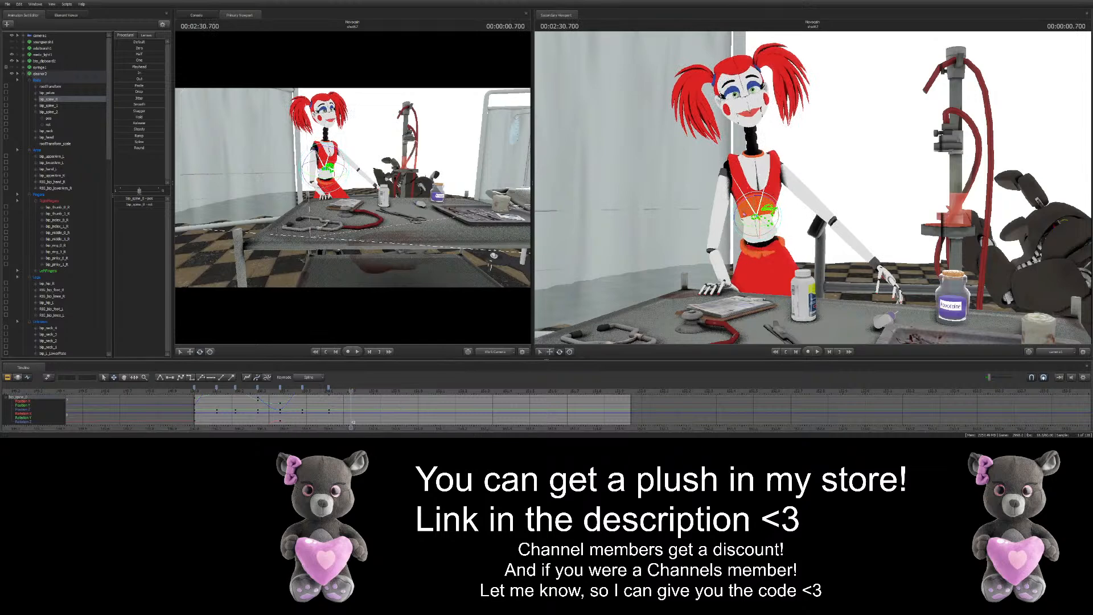
pyautogui.moveTo(744, 212); pyautogui.dragTo(734, 176)
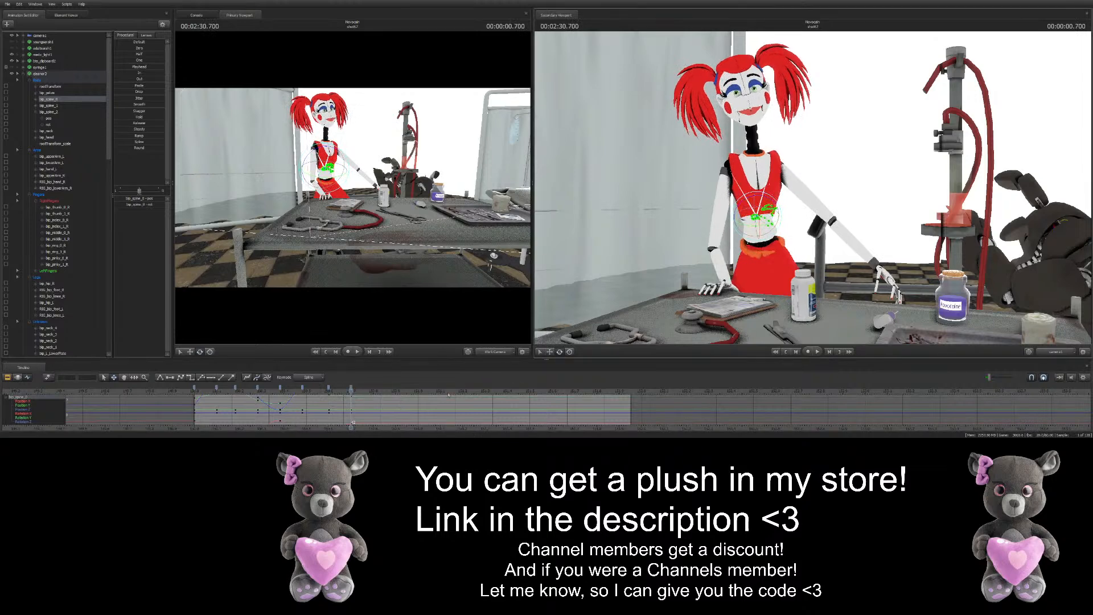
pyautogui.moveTo(352, 391); pyautogui.dragTo(380, 391)
pyautogui.moveTo(766, 214); pyautogui.dragTo(737, 188)
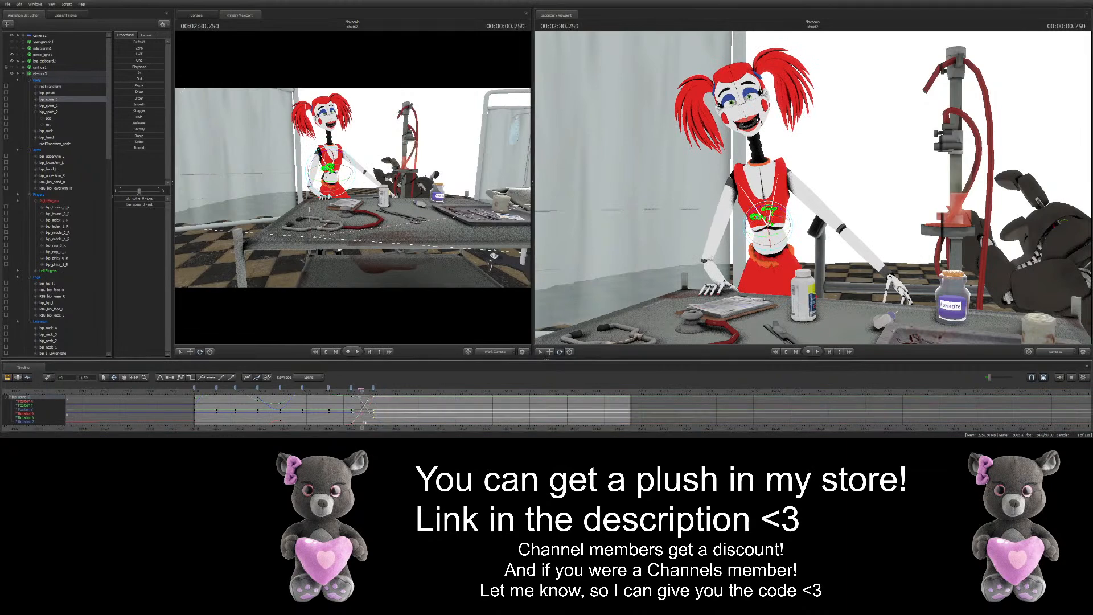
# Preview the motion and continue the upper spine bone's sway with rotation poses at 02:30.933 and 02:31.000
pyautogui.press('space')
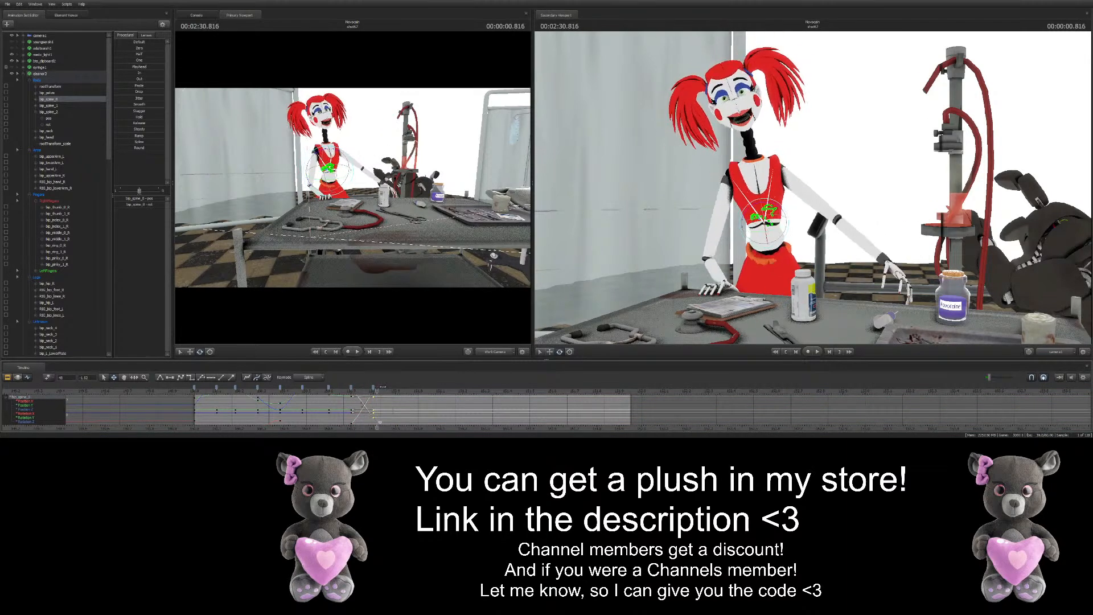
pyautogui.press('space')
pyautogui.moveTo(771, 228); pyautogui.dragTo(693, 270)
pyautogui.press('space')
pyautogui.press('space')
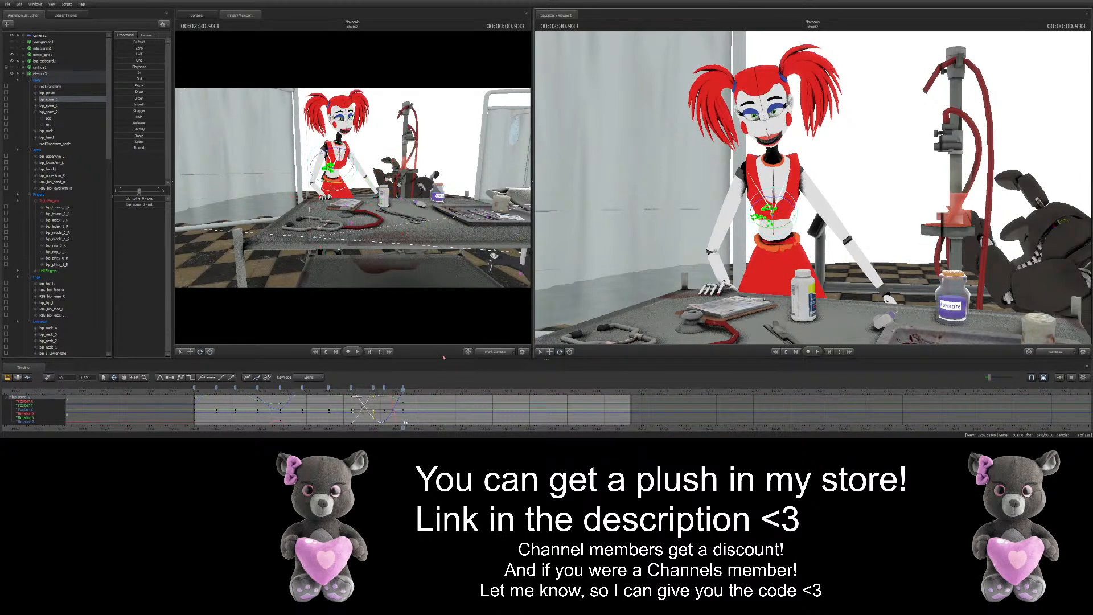
pyautogui.click(419, 390)
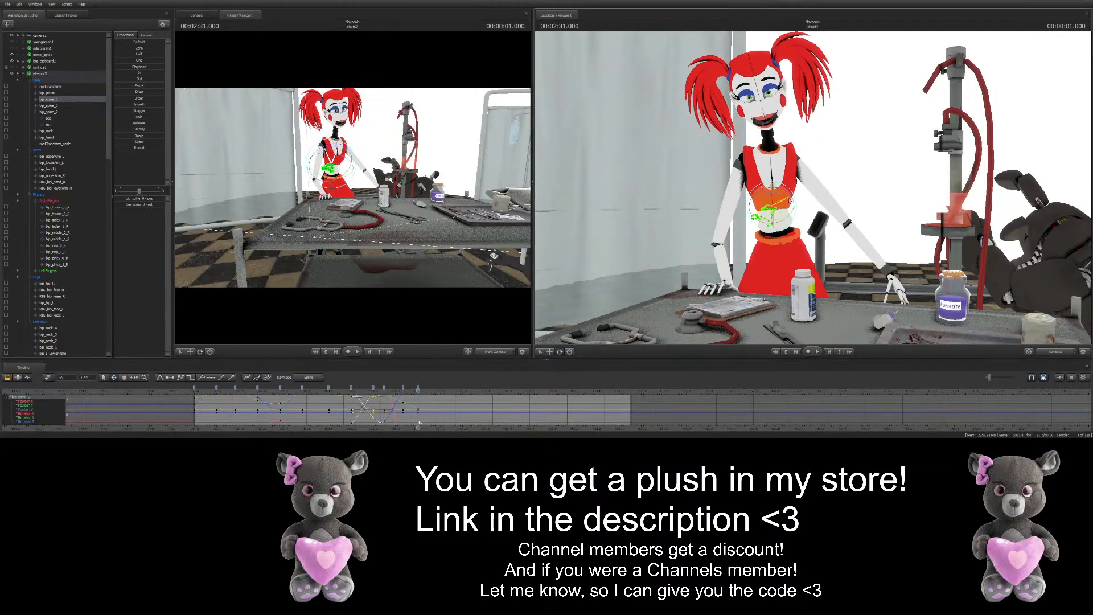
# Keyframe the selected spine bone's rotation at 02:31.066, 02:31.183, 02:31.300 and 02:31.500 to continue the torso sway
pyautogui.click(432, 392)
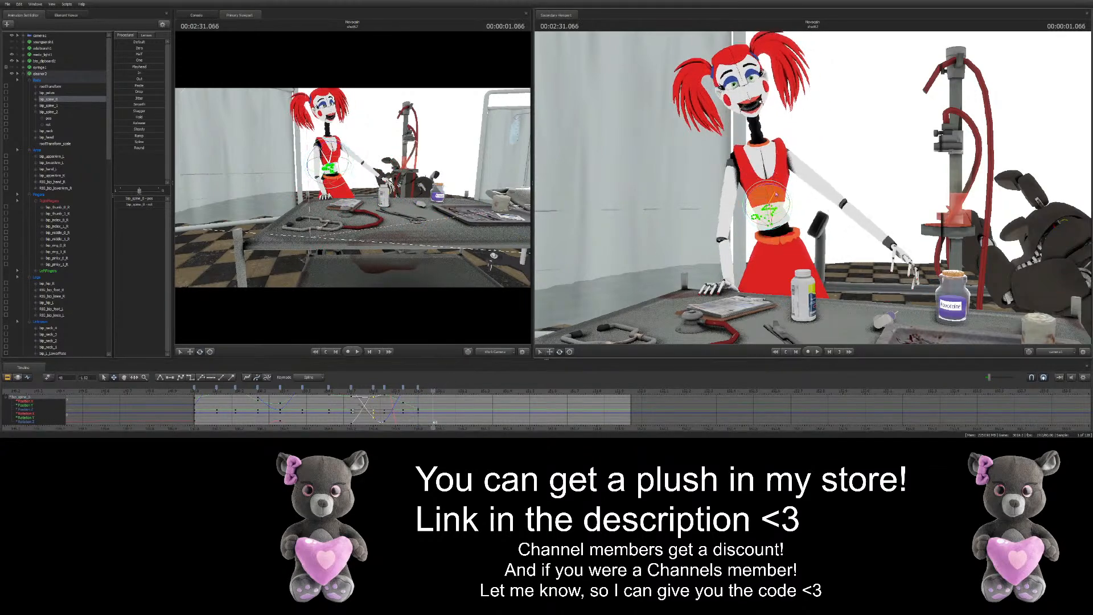
pyautogui.click(459, 391)
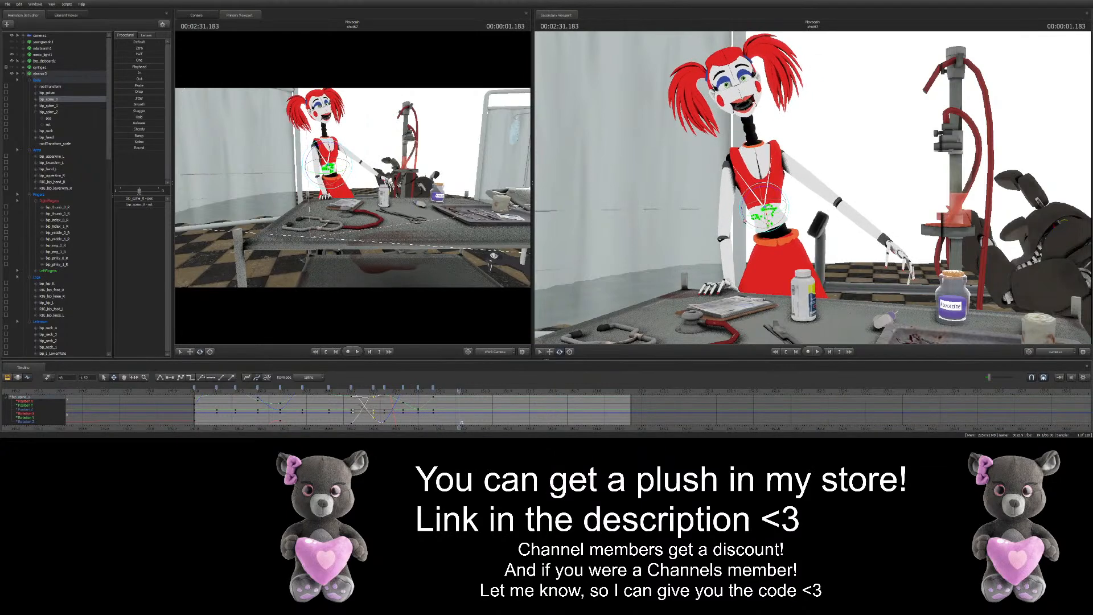
pyautogui.click(485, 390)
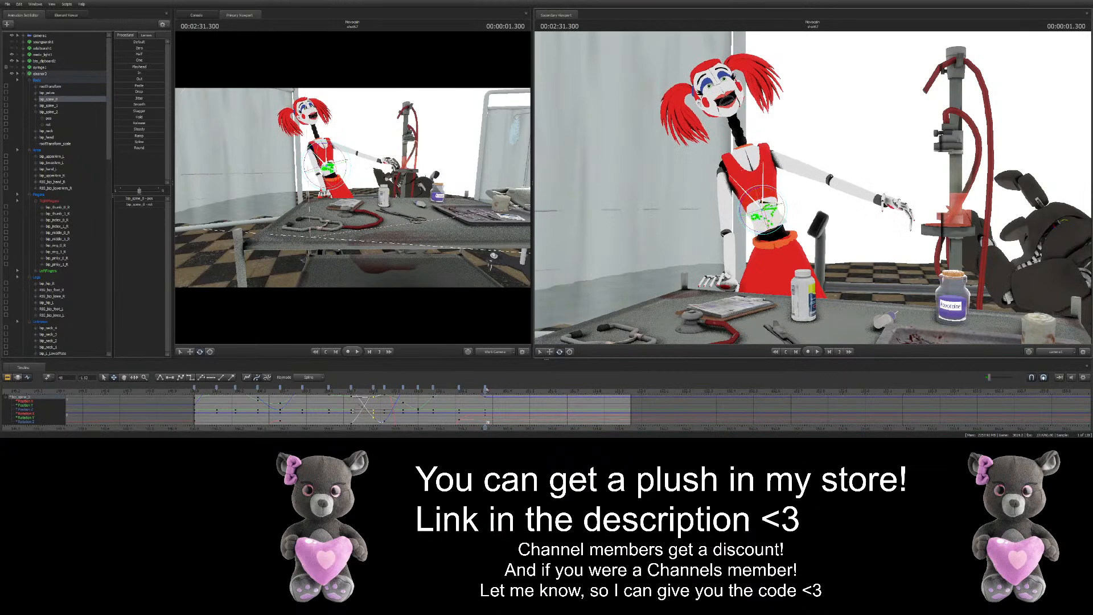
pyautogui.click(530, 390)
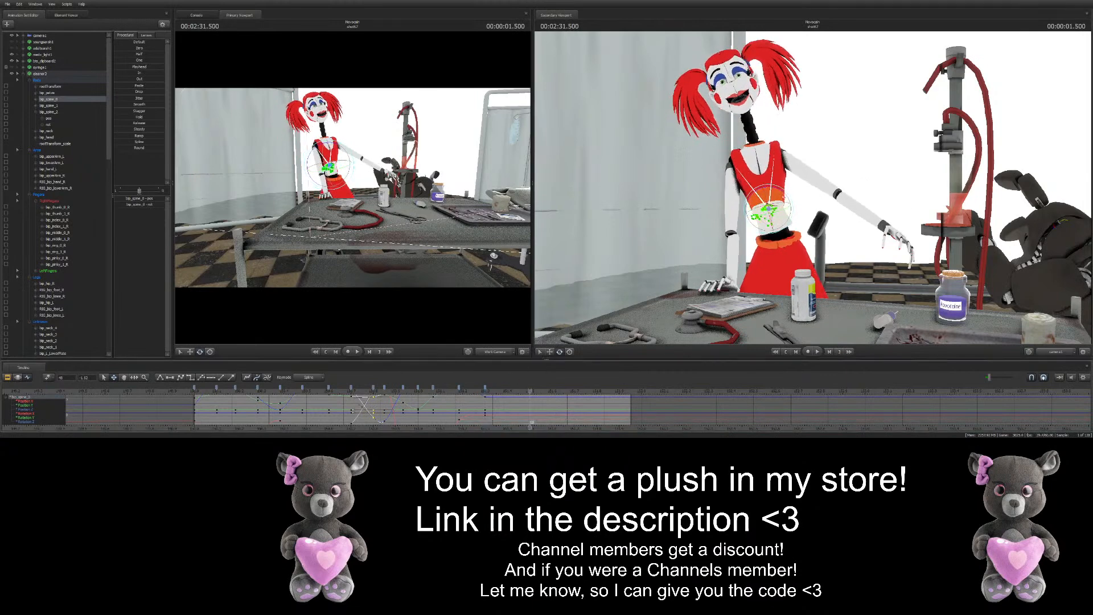
# Add spine rotation poses at 02:31.600, about 02:31.733 and 02:31.850, plus one past the shot's end at 02:32.066
pyautogui.click(552, 391)
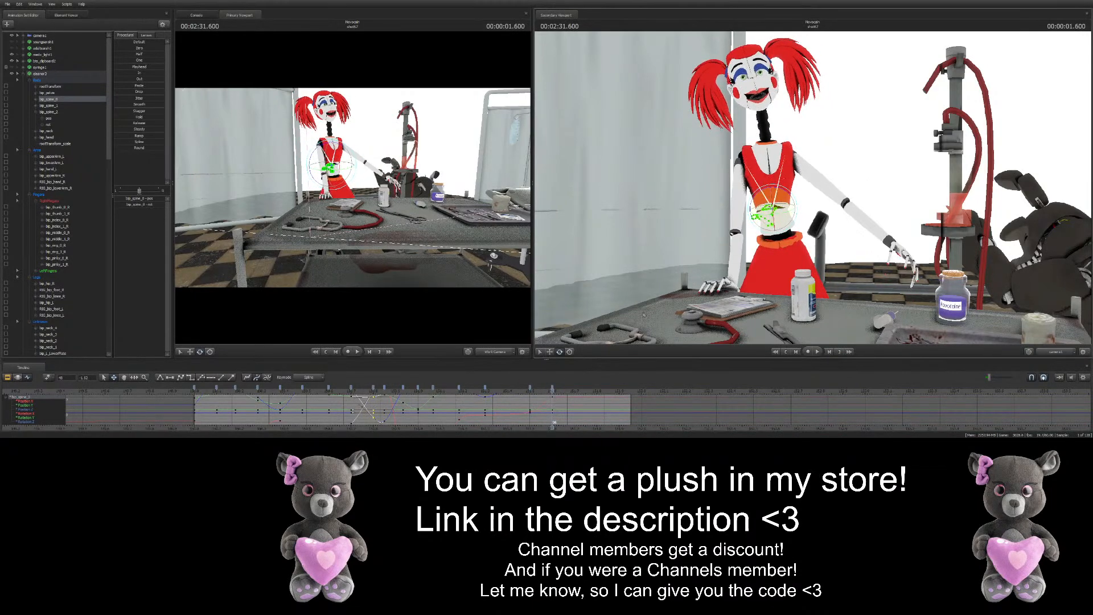
pyautogui.click(582, 390)
pyautogui.moveTo(774, 212)
pyautogui.mouseDown()
pyautogui.moveTo(770, 224)
pyautogui.moveTo(764, 202)
pyautogui.mouseUp()
pyautogui.click(608, 391)
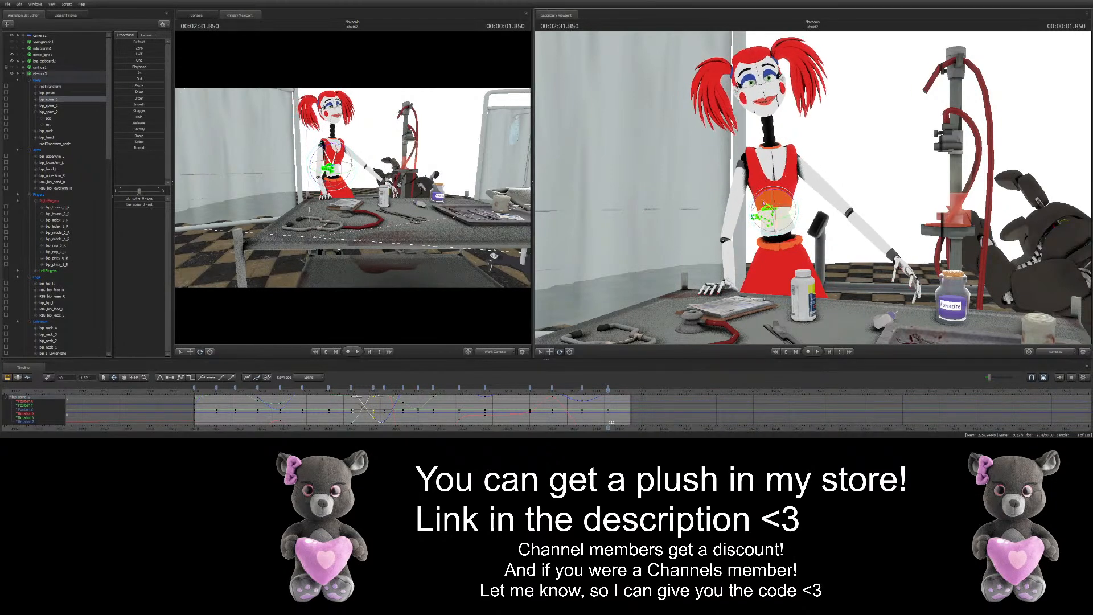
pyautogui.moveTo(608, 390); pyautogui.dragTo(654, 390)
pyautogui.scroll(-1, 654, 409)
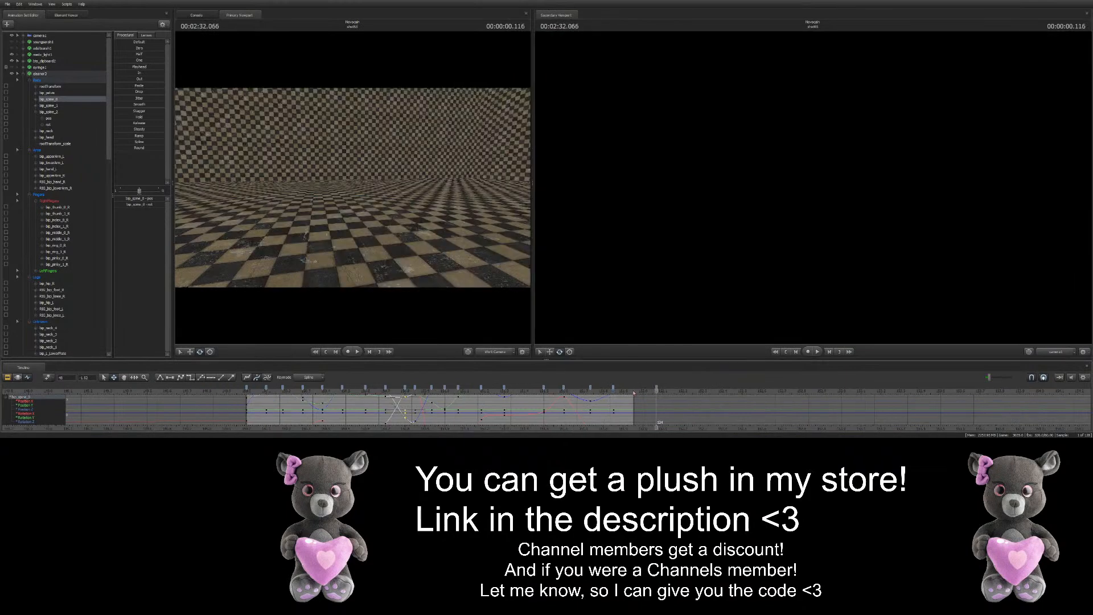
# Play back the spine sway from near the shot's start and again from 02:31.600 to check the ending
pyautogui.click(264, 390)
pyautogui.press('space')
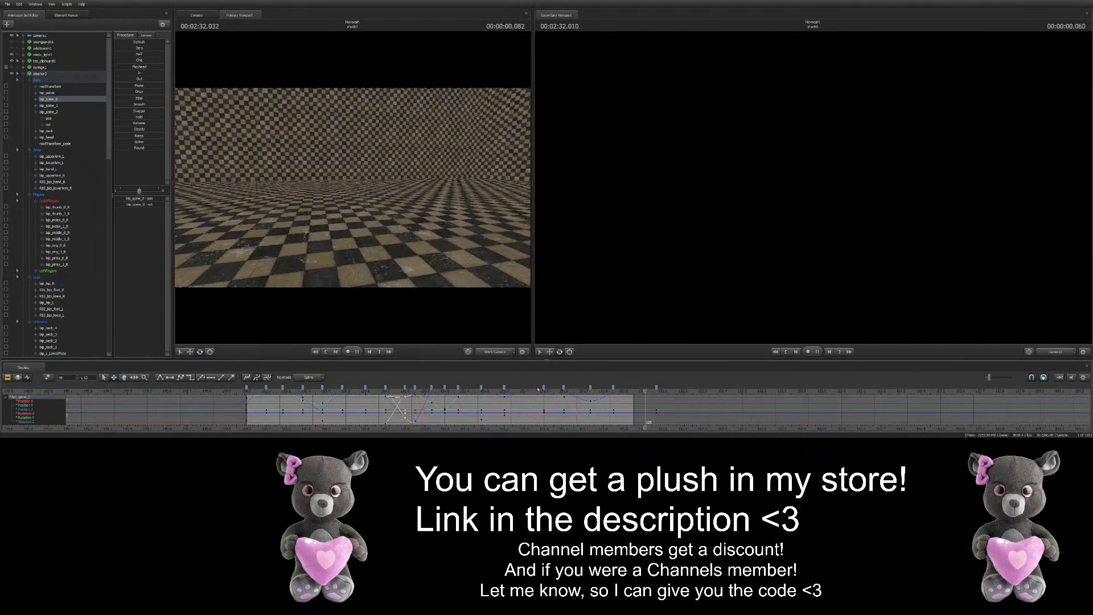
pyautogui.press('space')
pyautogui.moveTo(699, 390); pyautogui.dragTo(564, 390)
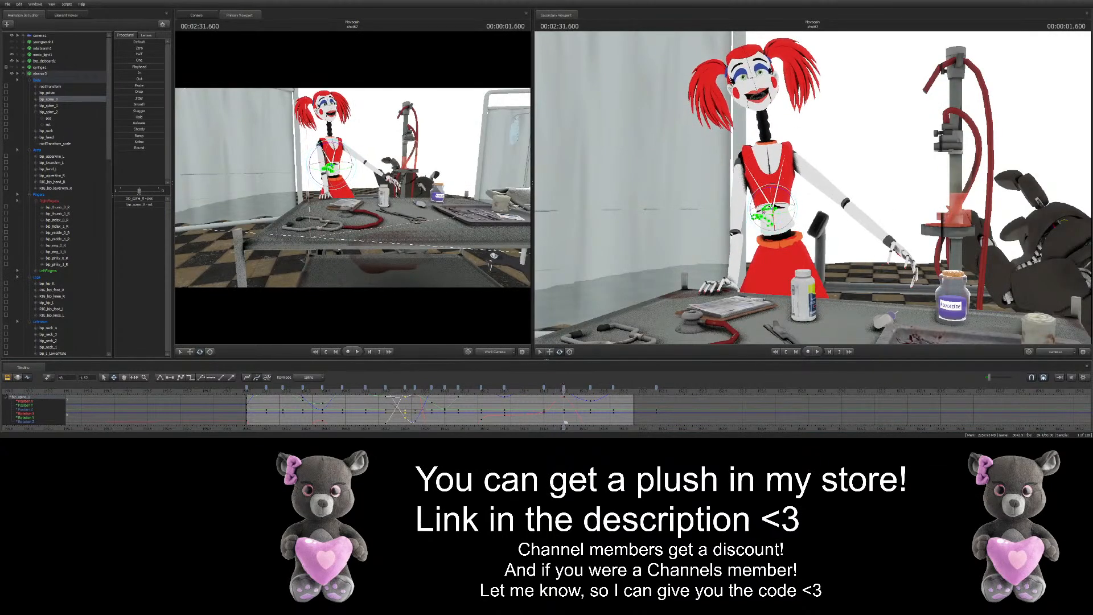
pyautogui.press('space')
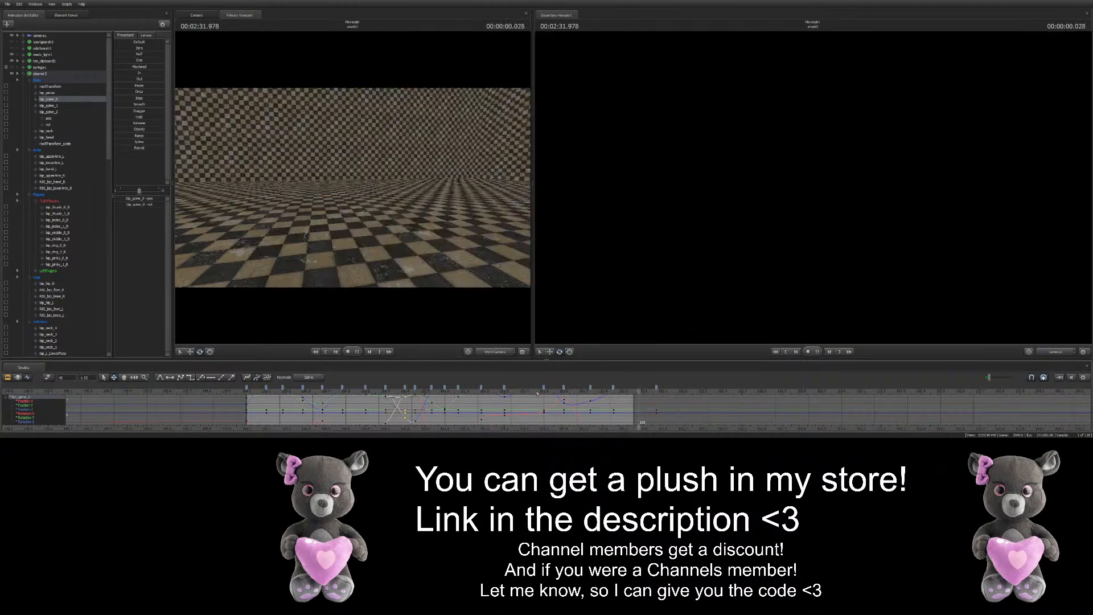
# Refine the spine bone's rotation slightly at 02:31.500 and at about 02:31.733
pyautogui.click(547, 390)
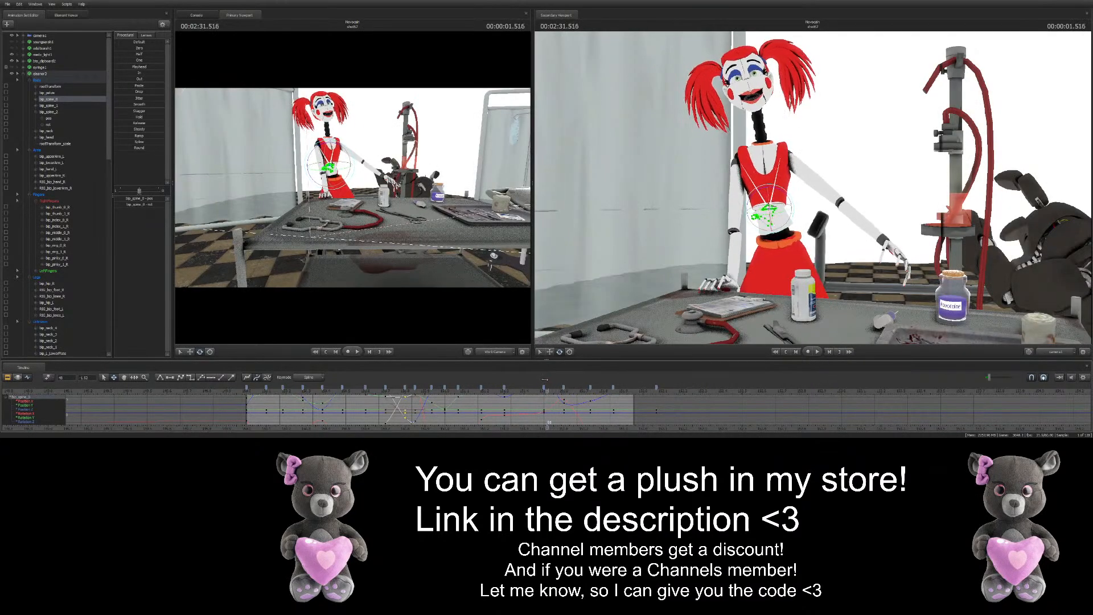
pyautogui.moveTo(545, 379); pyautogui.dragTo(543, 389)
pyautogui.moveTo(786, 196); pyautogui.dragTo(784, 196)
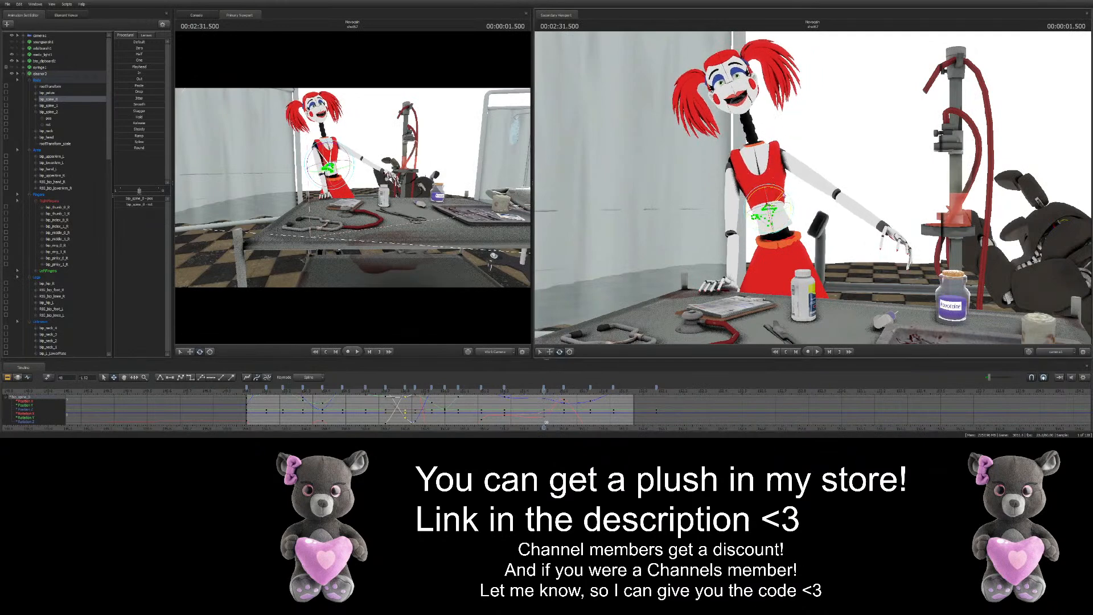
pyautogui.press('space')
pyautogui.moveTo(572, 391); pyautogui.dragTo(590, 390)
pyautogui.moveTo(786, 190); pyautogui.dragTo(793, 194)
# Redo the closing spine keyframes at 02:31.850 and past the shot's end at 02:32.100
pyautogui.moveTo(595, 395); pyautogui.dragTo(626, 390)
pyautogui.click(655, 390)
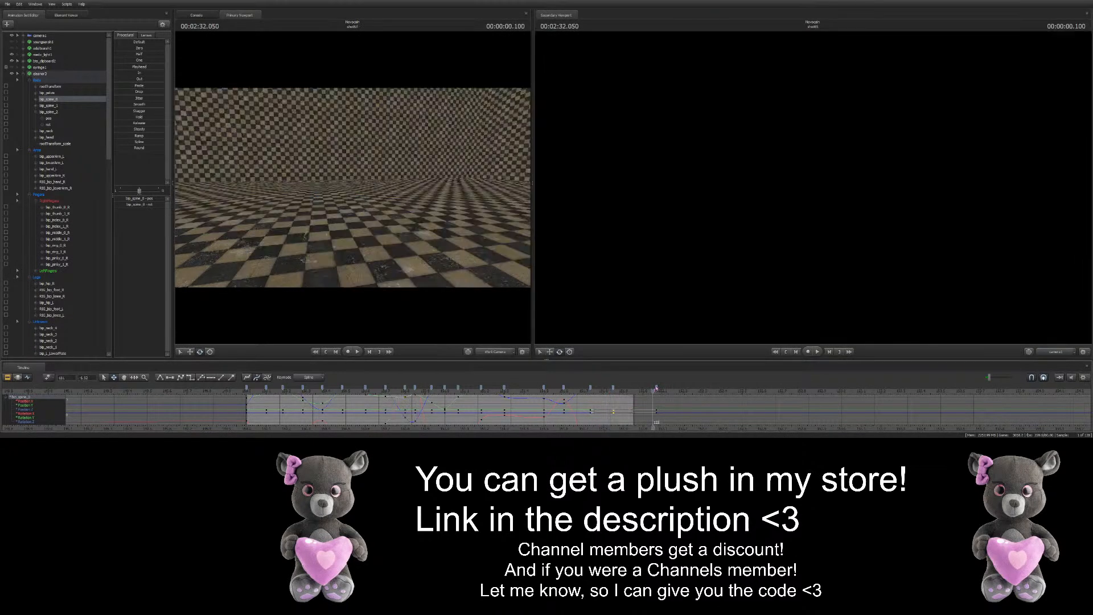
pyautogui.click(613, 389)
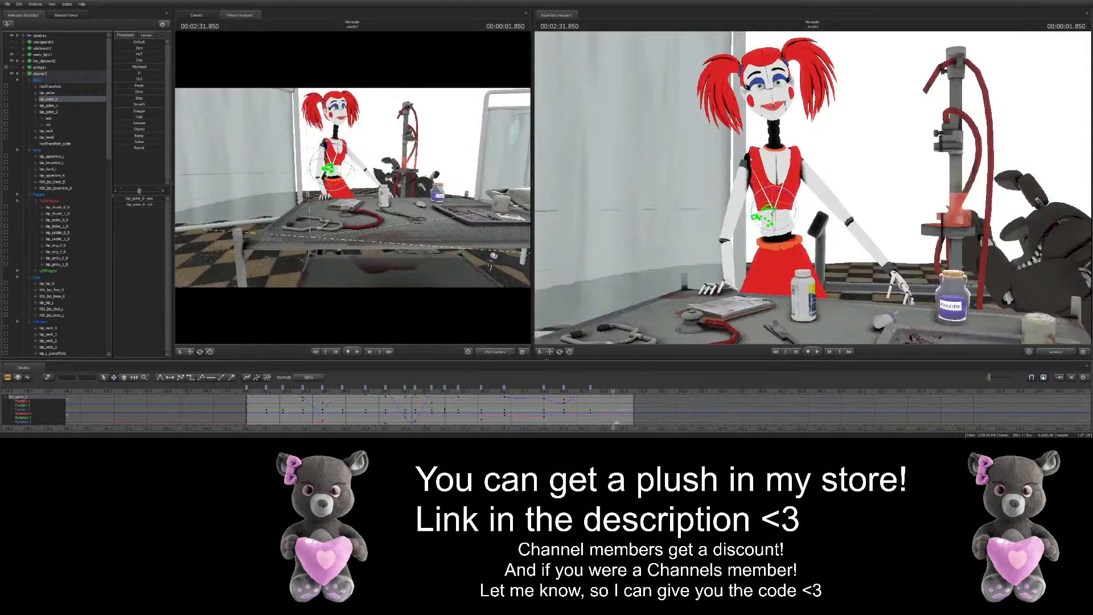
pyautogui.click(662, 390)
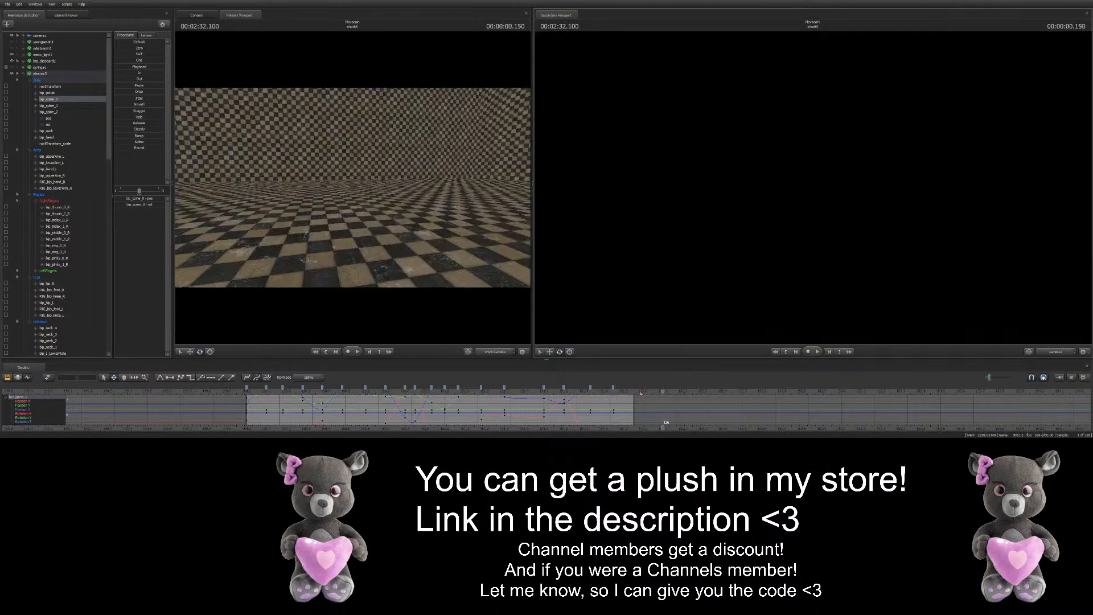
# Play back the refined spine sway, check the body's pose near the shot's start and deselect the spine bone
pyautogui.press('space')
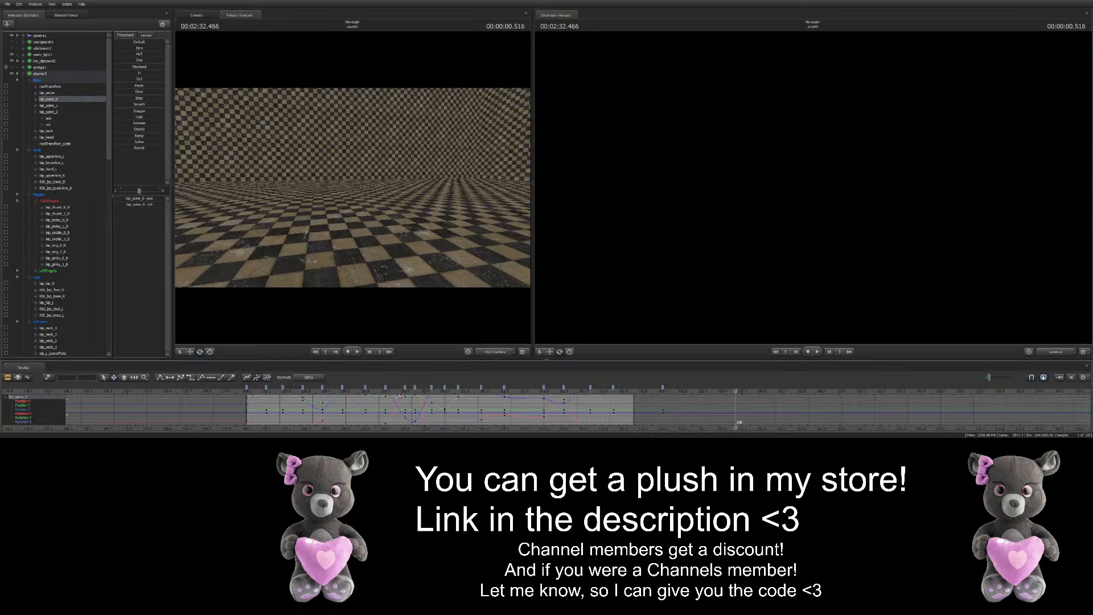
pyautogui.click(293, 389)
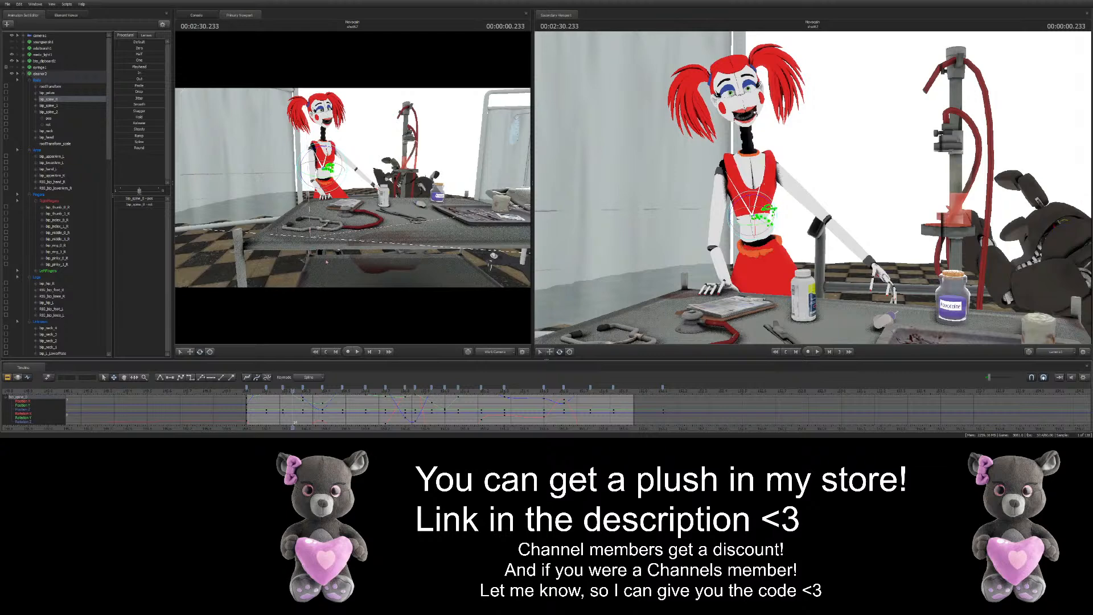
pyautogui.moveTo(380, 200); pyautogui.dragTo(360, 174)
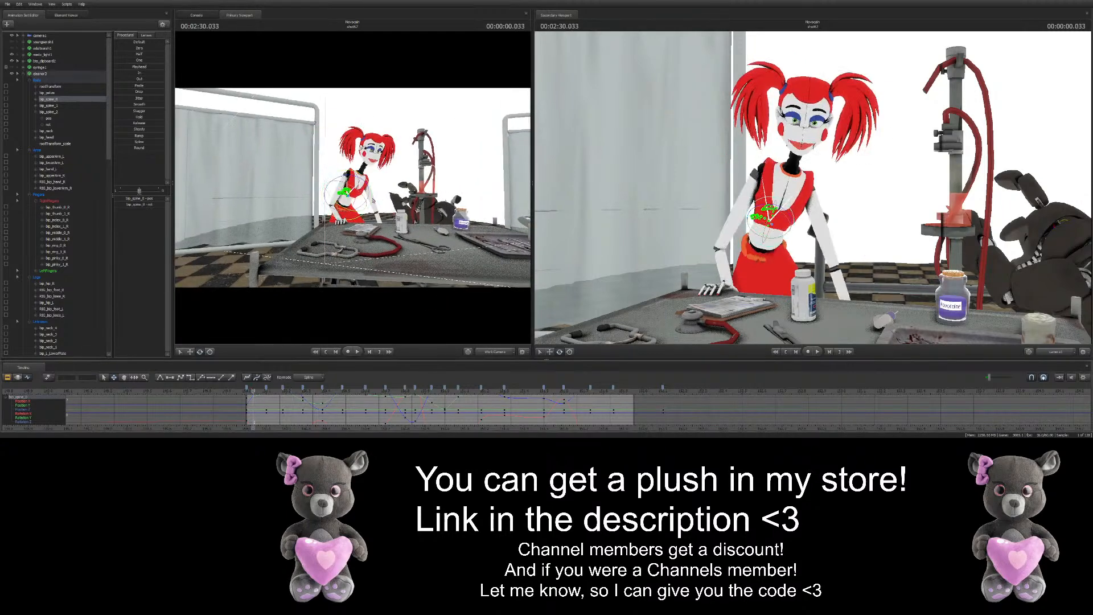
pyautogui.press('Escape')
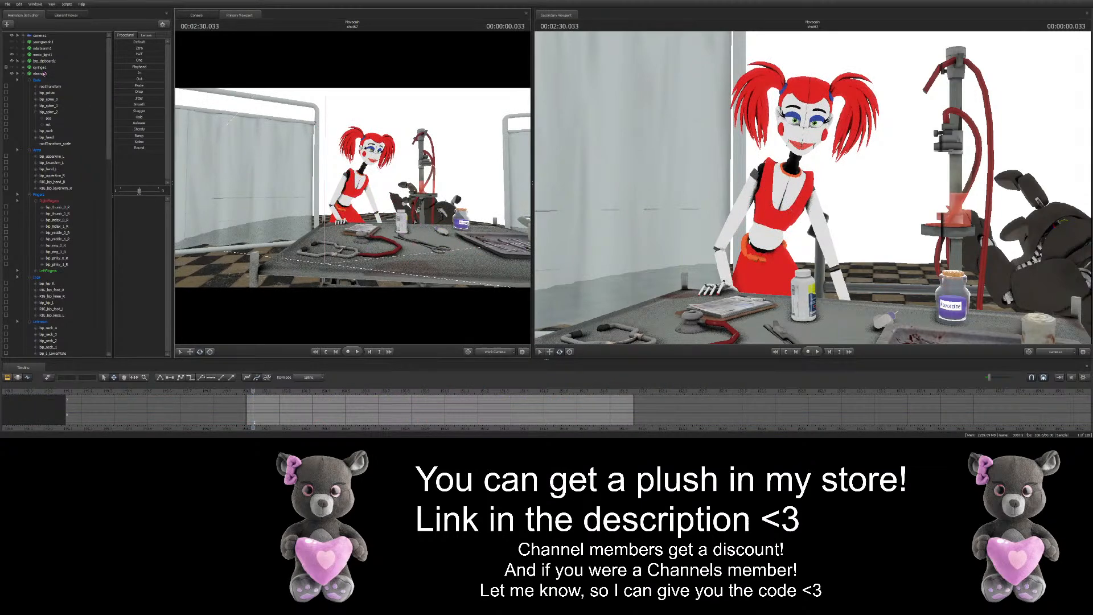
# Play the shot with the whole character selected, and again with nothing selected, to review the combined body motion
pyautogui.click(44, 74)
pyautogui.press('space')
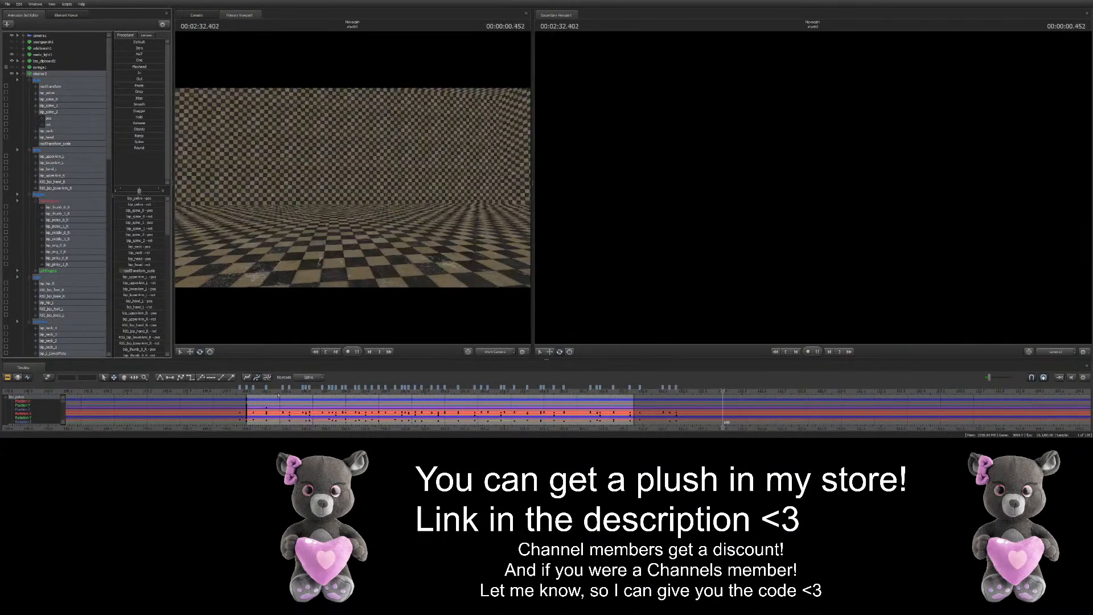
pyautogui.click(402, 389)
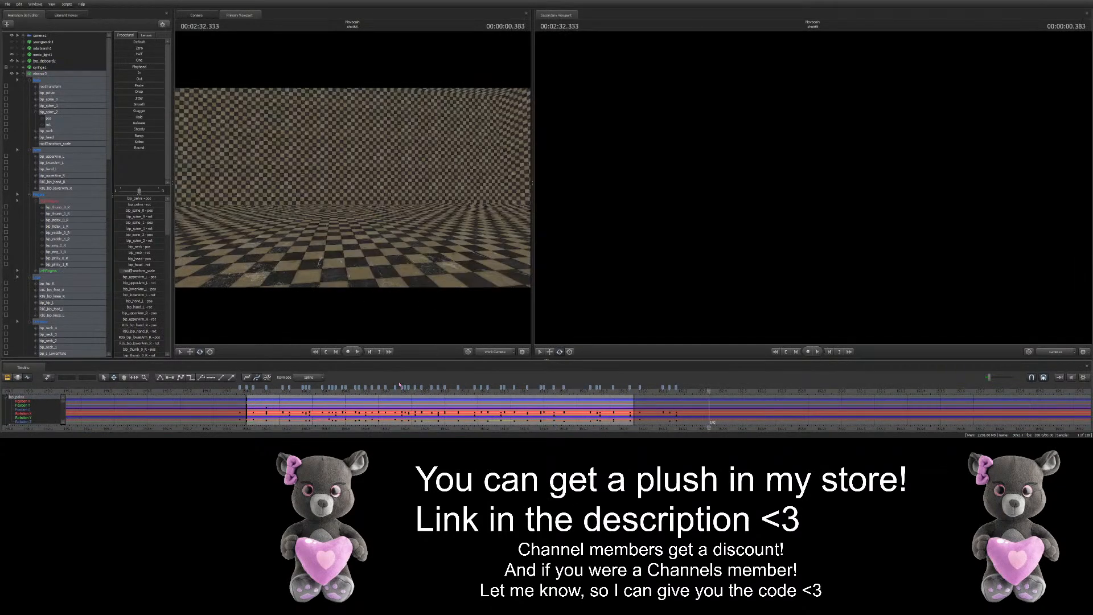
pyautogui.click(364, 276)
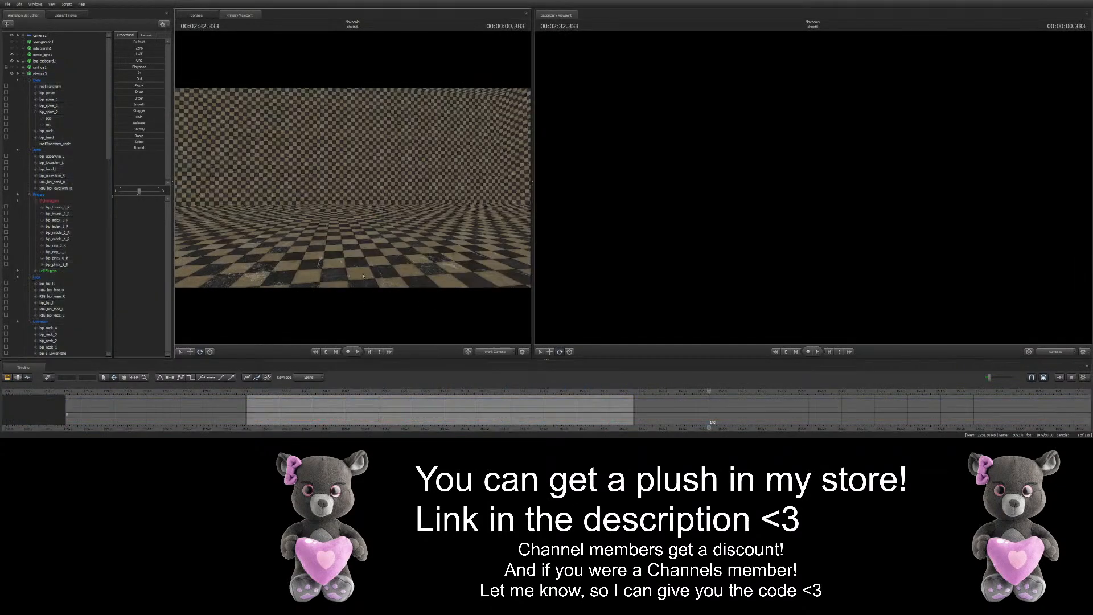
pyautogui.click(270, 391)
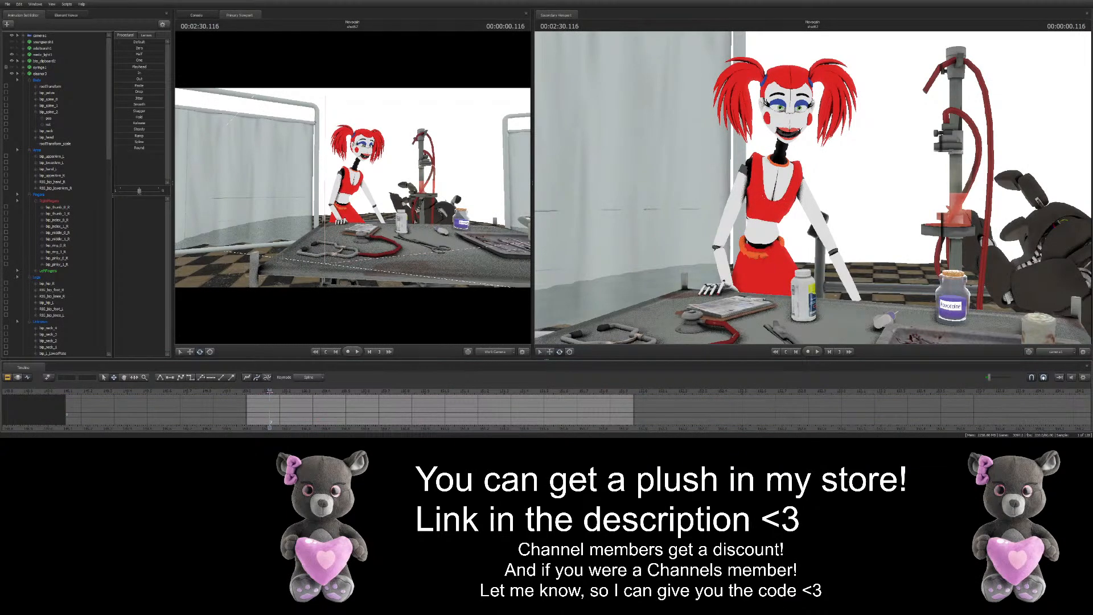
pyautogui.press('space')
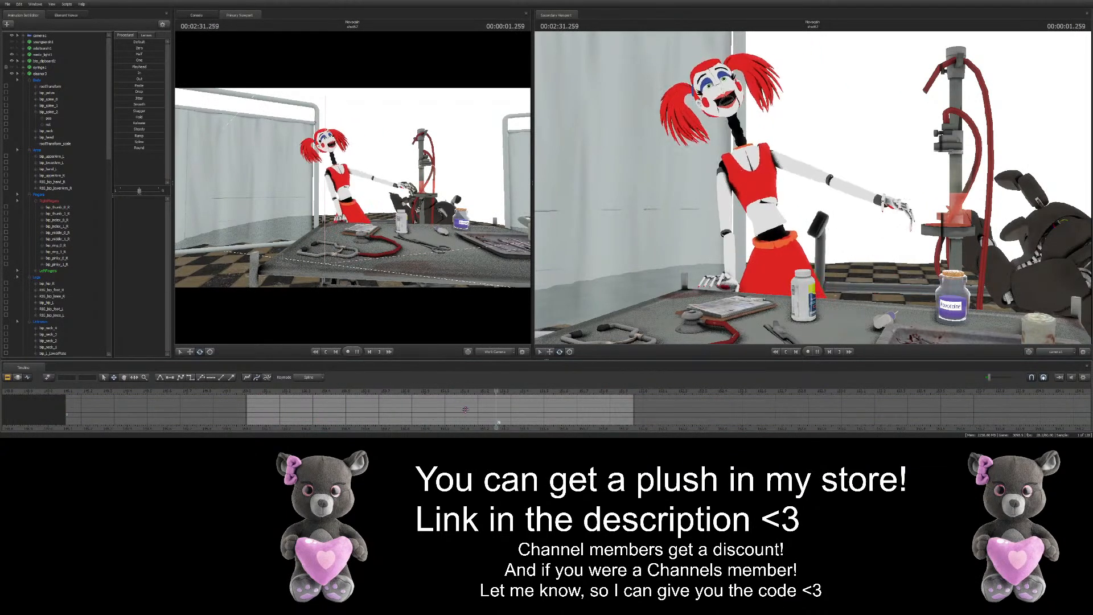
pyautogui.press('space')
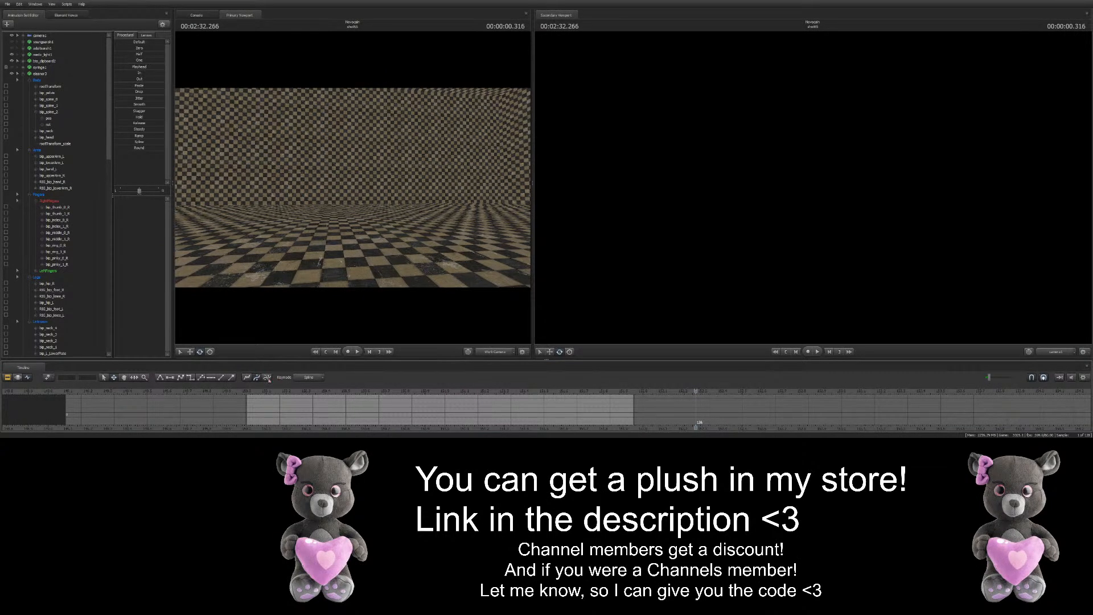
# Return to the shot's first frame at 02:30.000 and inspect the character's hand on the table up close
pyautogui.click(251, 390)
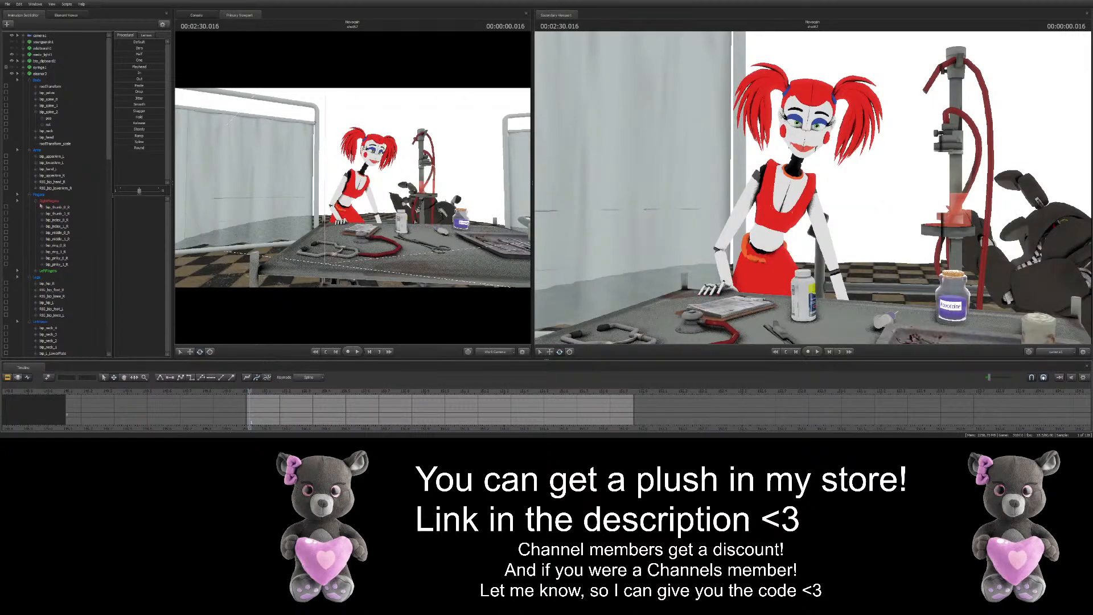
pyautogui.moveTo(261, 194); pyautogui.dragTo(360, 204)
pyautogui.press('w')
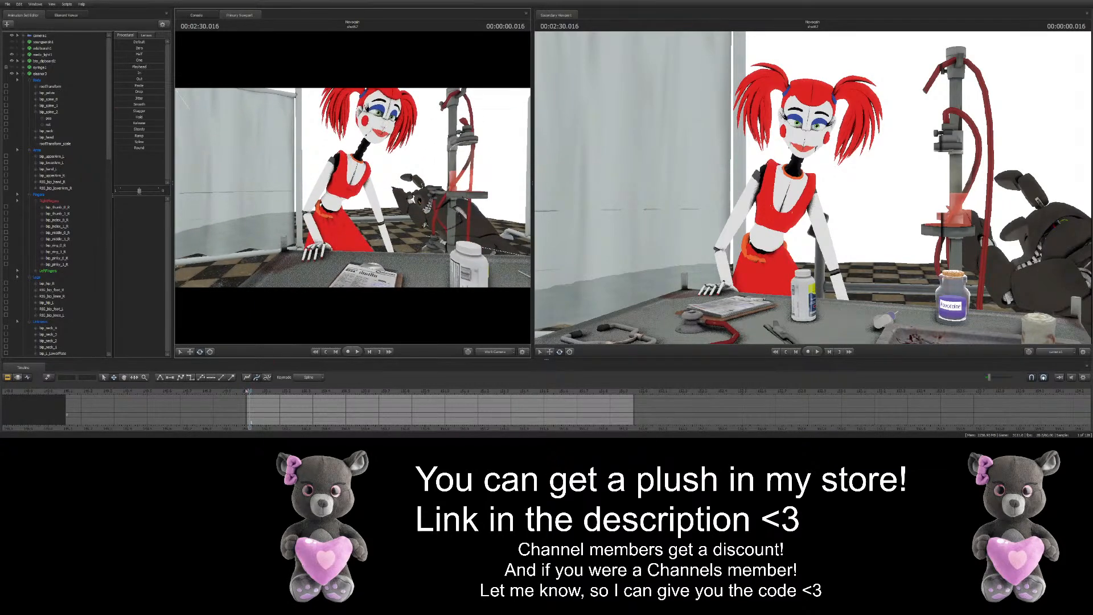
pyautogui.press('Left')
pyautogui.moveTo(309, 239); pyautogui.dragTo(353, 188)
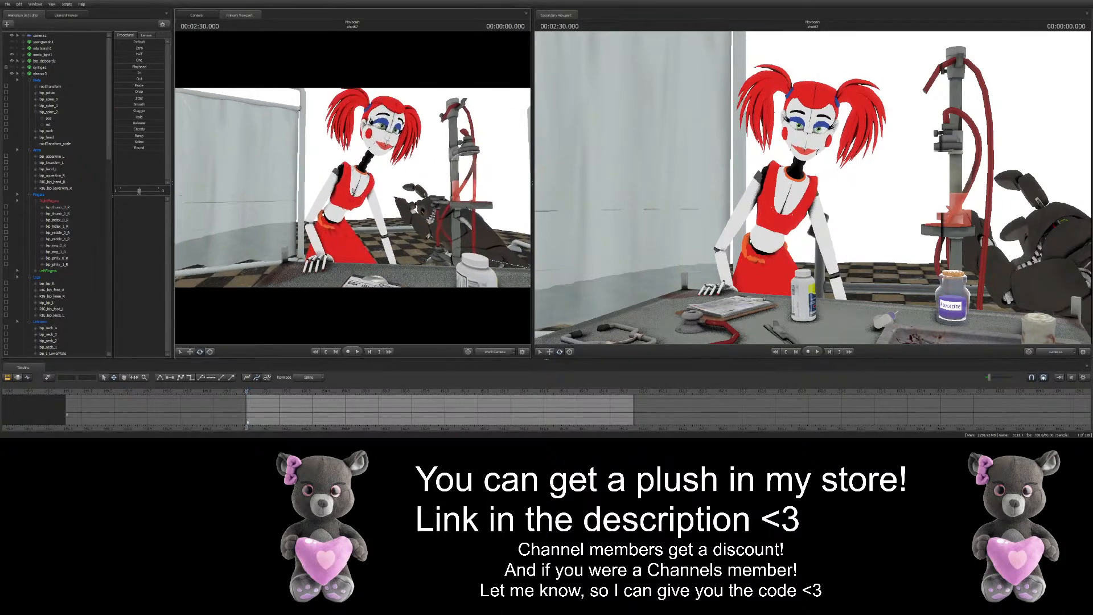
# Collapse the red-haired character's controls and look through the scene's animation sets while checking the table area
pyautogui.click(18, 73)
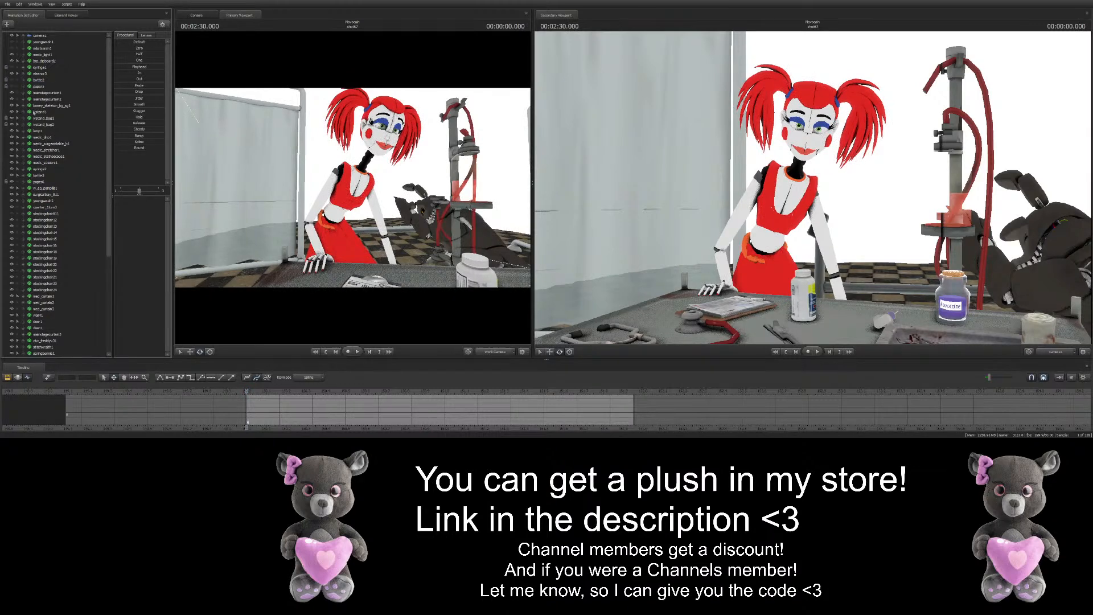
pyautogui.scroll(-7, 52, 220)
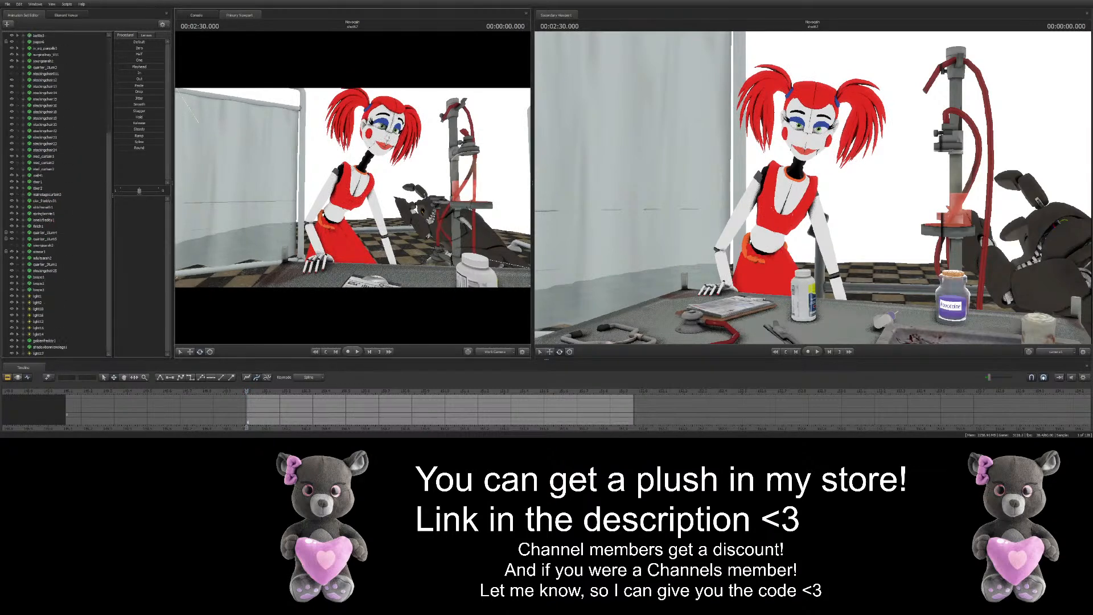
pyautogui.moveTo(291, 227); pyautogui.dragTo(289, 232)
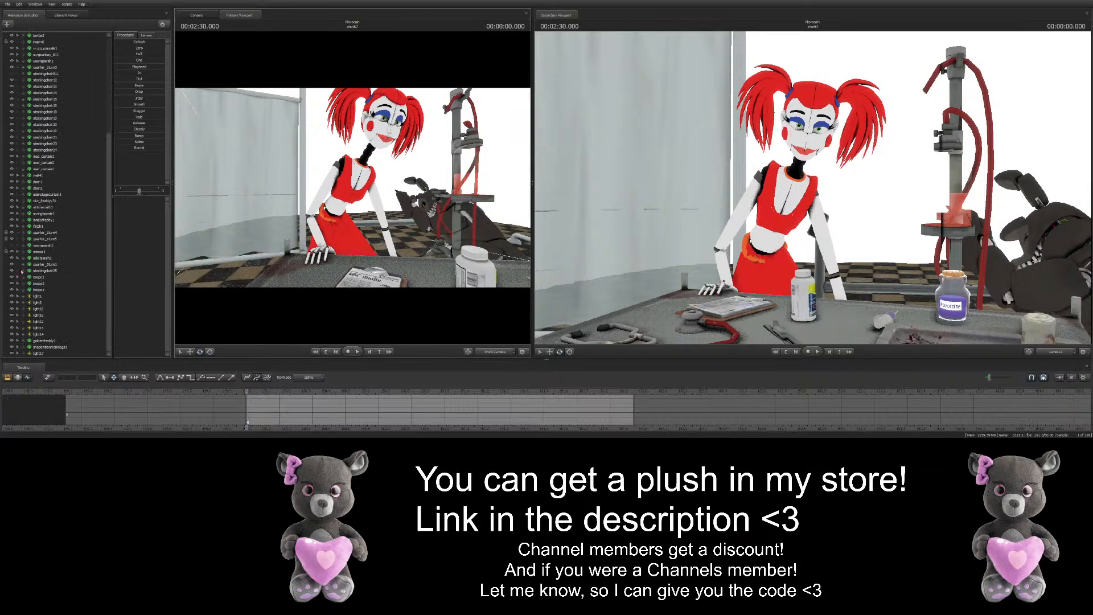
pyautogui.scroll(5, 20, 267)
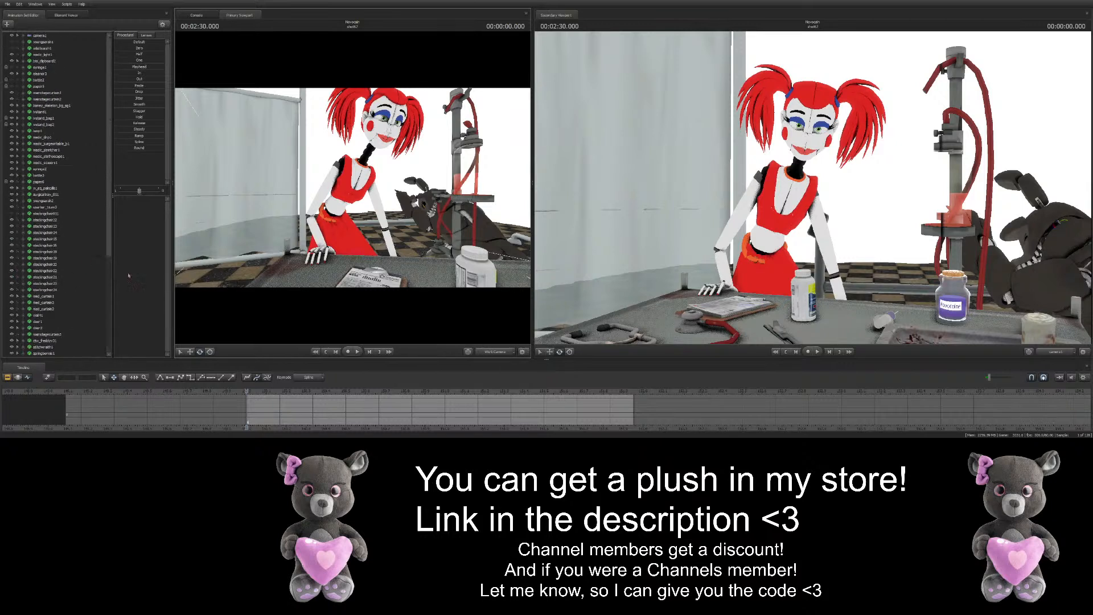
pyautogui.scroll(-5, 68, 258)
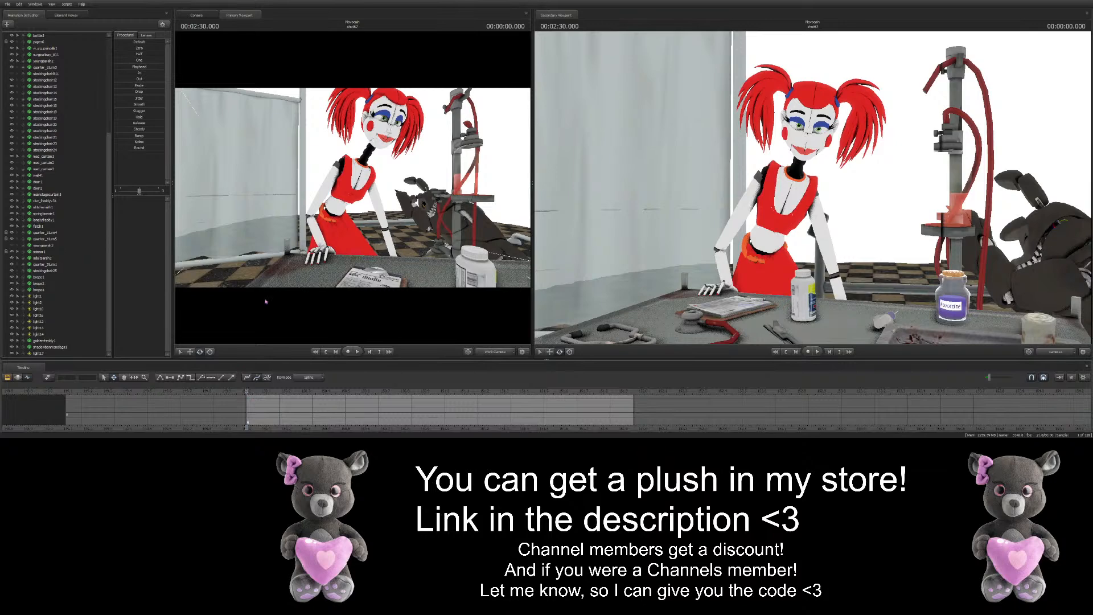
pyautogui.moveTo(266, 299); pyautogui.dragTo(262, 302)
pyautogui.press('s')
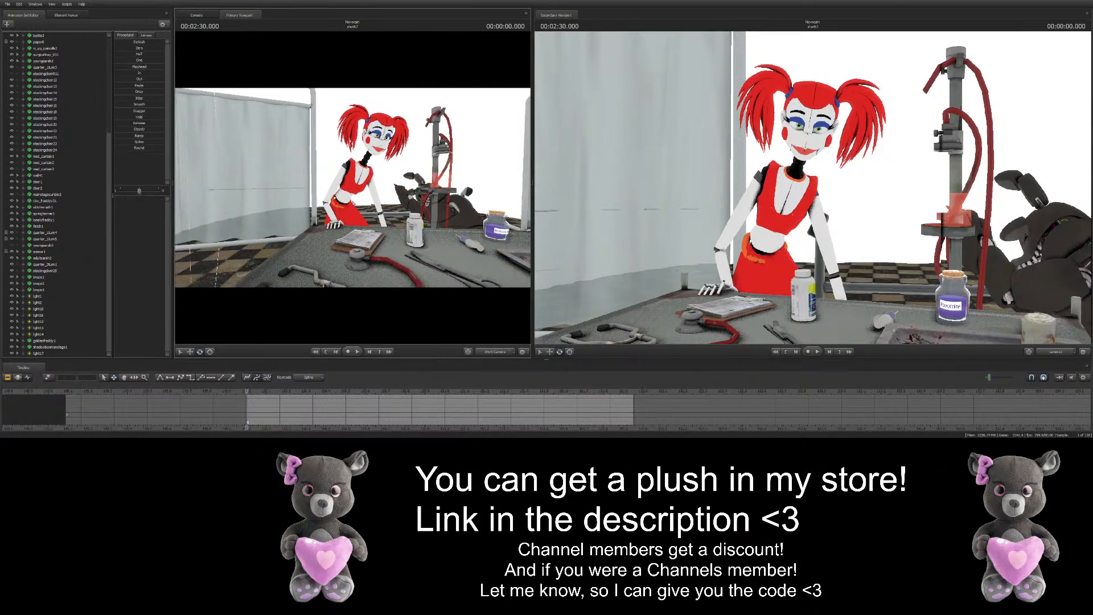
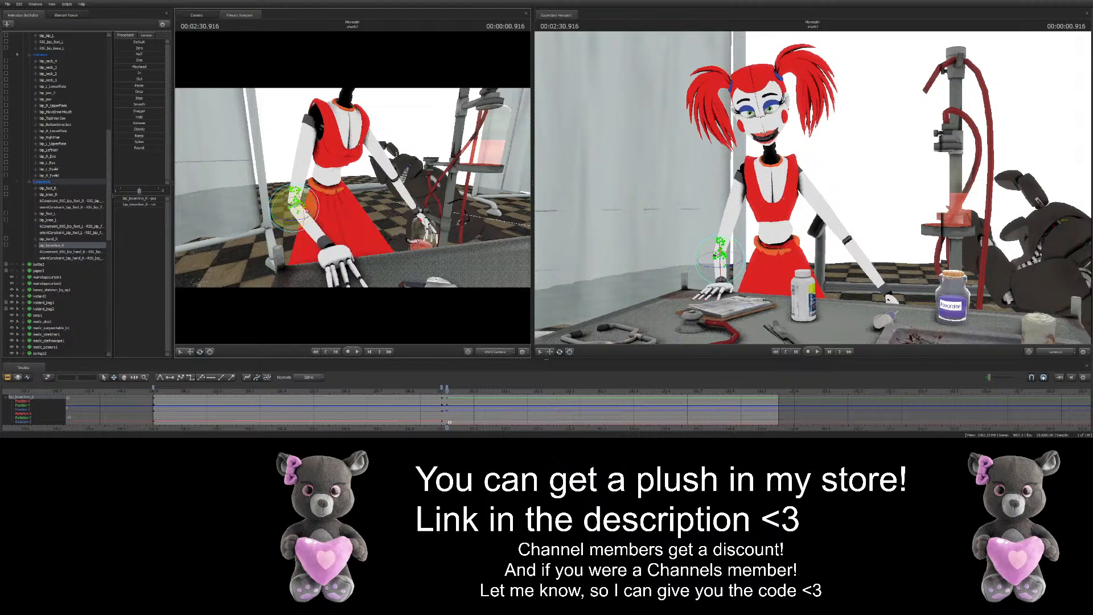
# Adjust the rotation of the right hand resting on the table at 02:30.916, check the right forearm bone and play back the motion
pyautogui.click(329, 245)
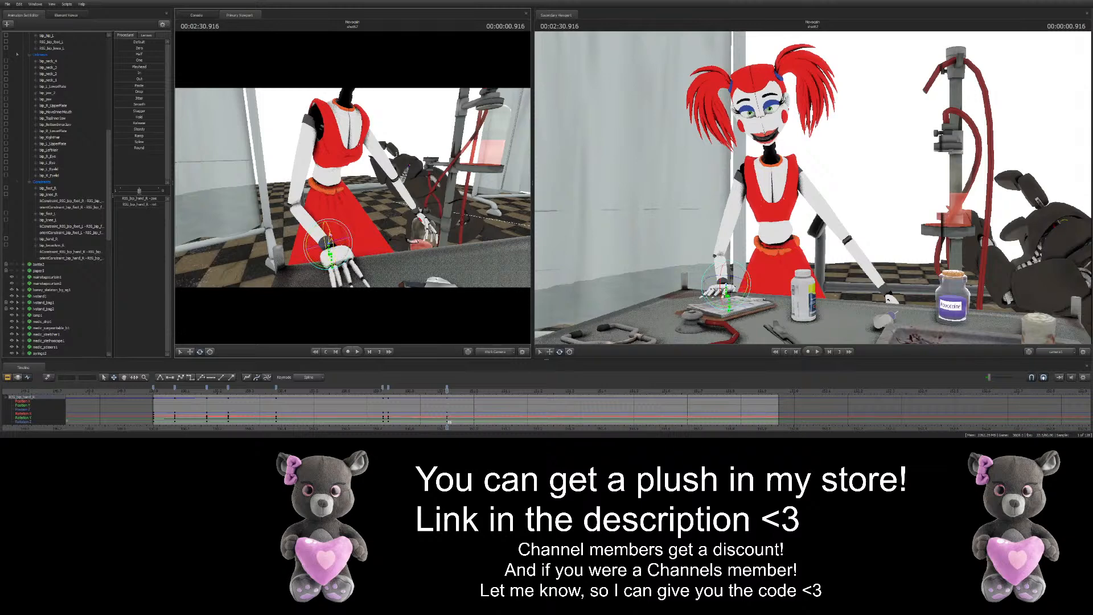
pyautogui.click(332, 246)
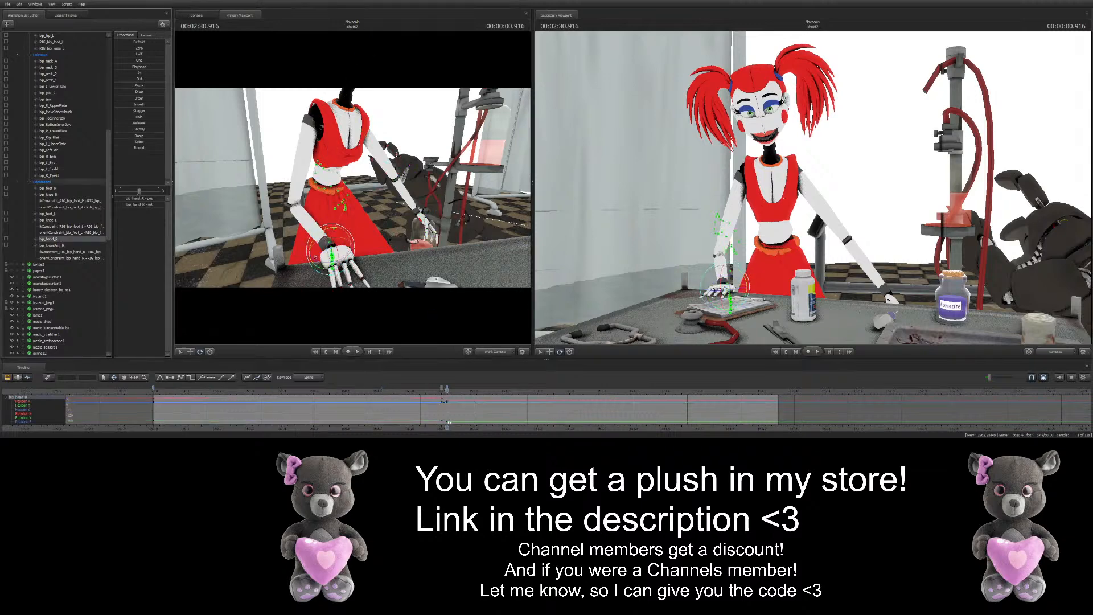
pyautogui.moveTo(331, 246); pyautogui.dragTo(338, 253)
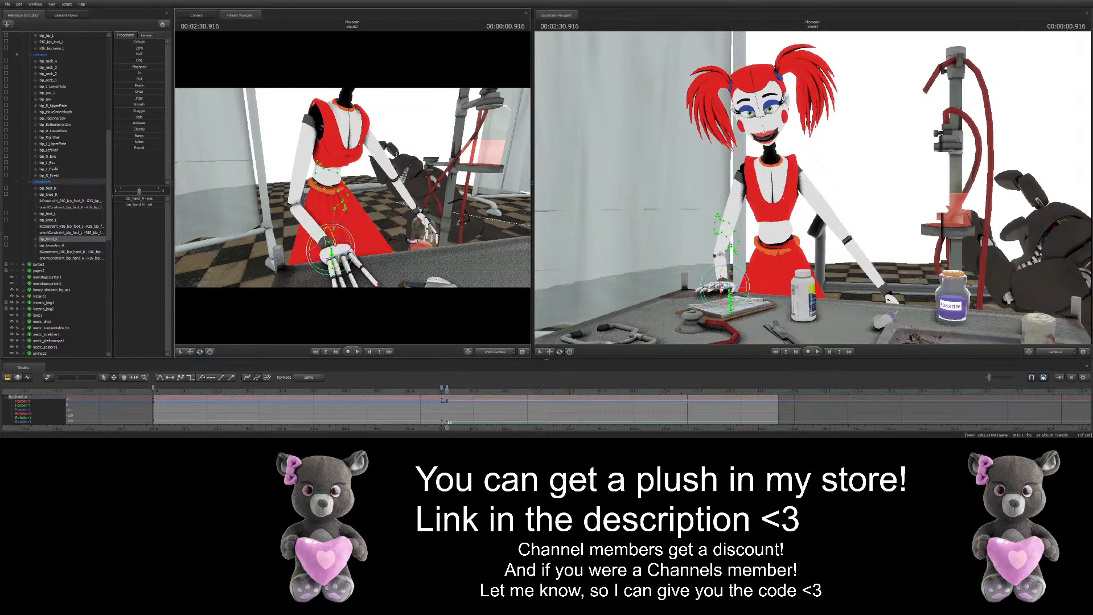
pyautogui.click(297, 206)
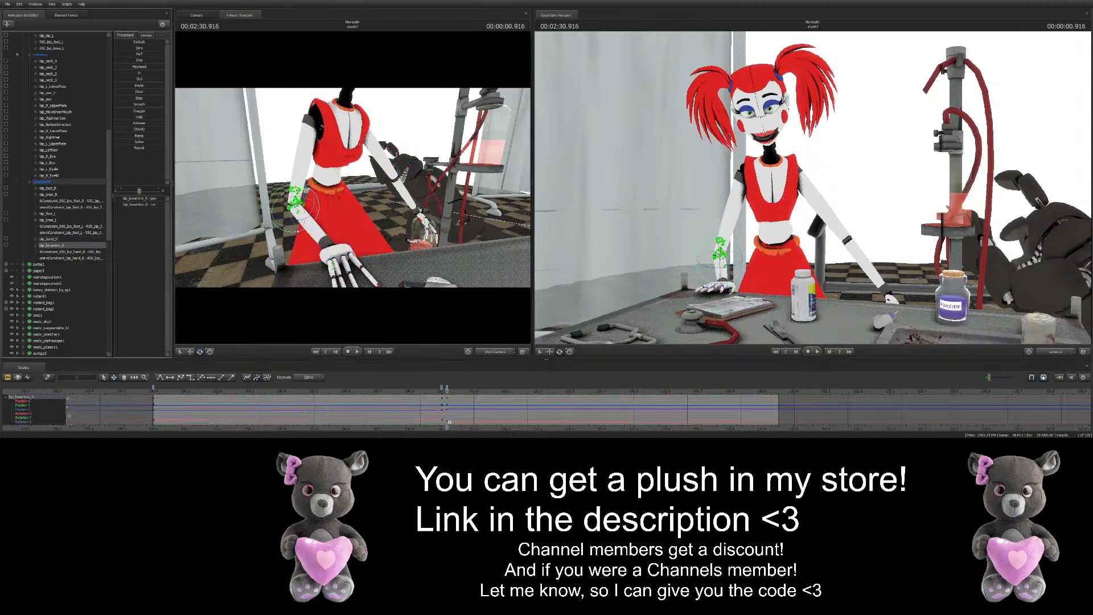
pyautogui.moveTo(297, 206); pyautogui.dragTo(242, 193)
pyautogui.moveTo(449, 422); pyautogui.dragTo(423, 422)
pyautogui.press('space')
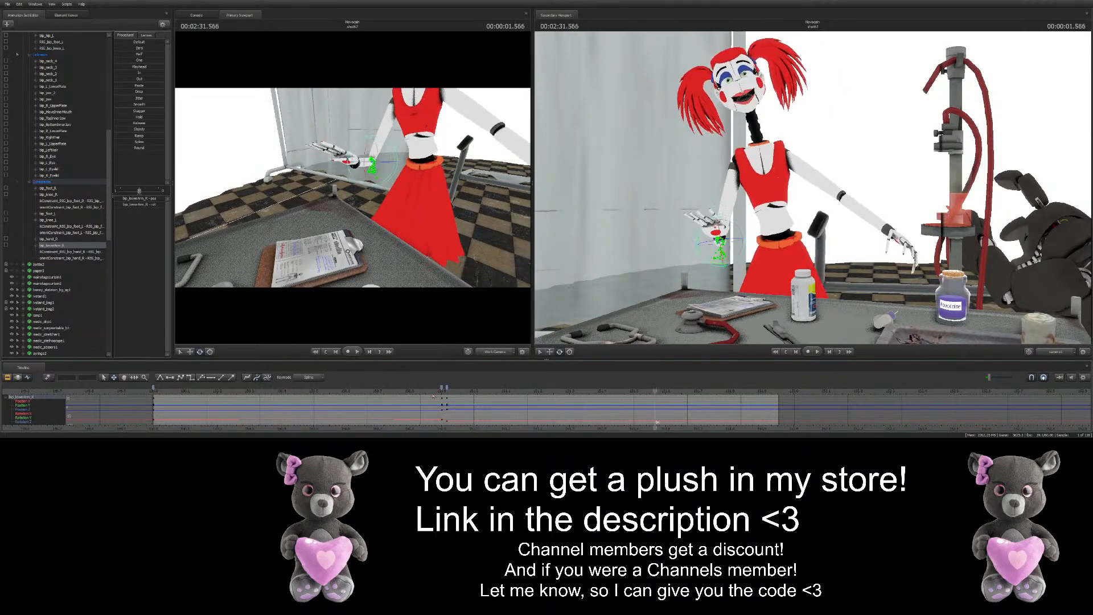
# Key the right upper arm bone at 02:30.883 and select its keys from there through 02:30.916
pyautogui.click(443, 391)
pyautogui.press('Up')
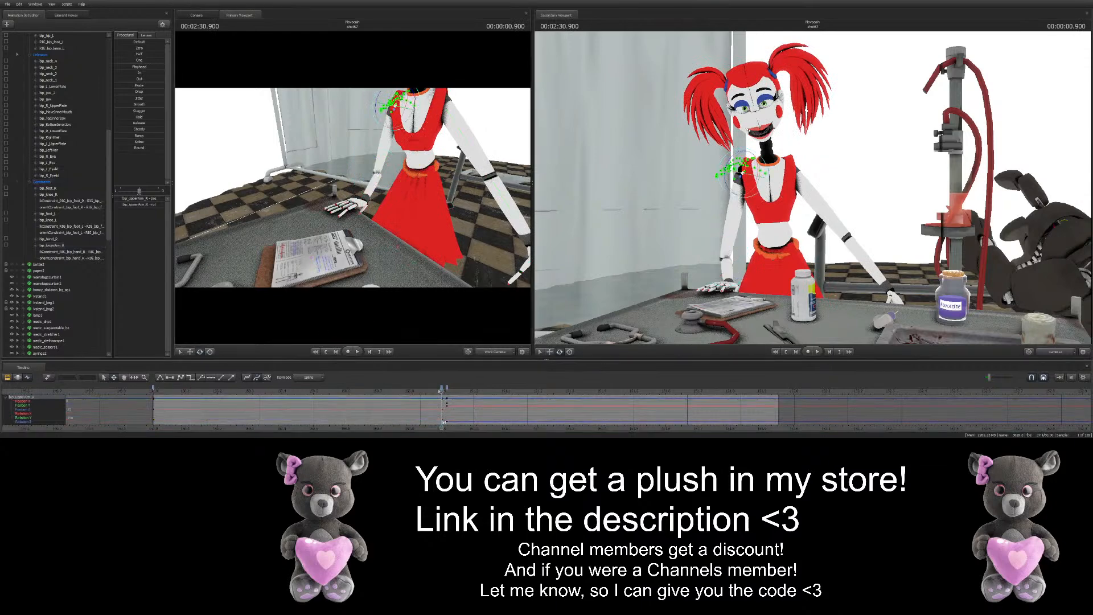
pyautogui.press('Left')
pyautogui.click(436, 389)
pyautogui.keyDown('shift'); pyautogui.click(447, 388); pyautogui.keyUp('shift')
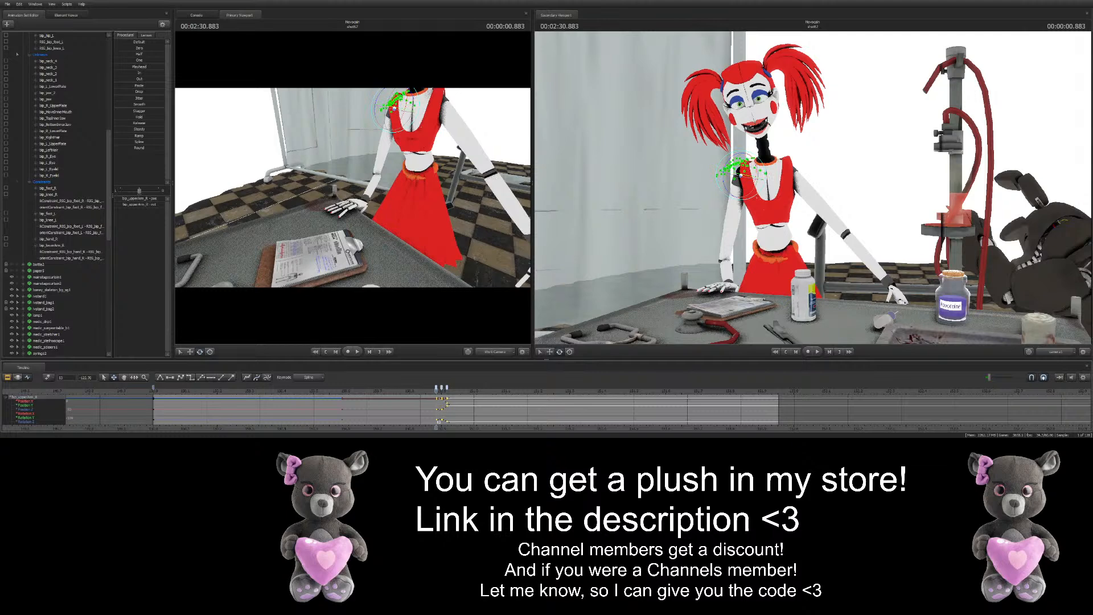
# Examine the character's upper body and the hand on the table from several camera distances and angles at 02:30.883
pyautogui.moveTo(319, 210); pyautogui.dragTo(353, 190)
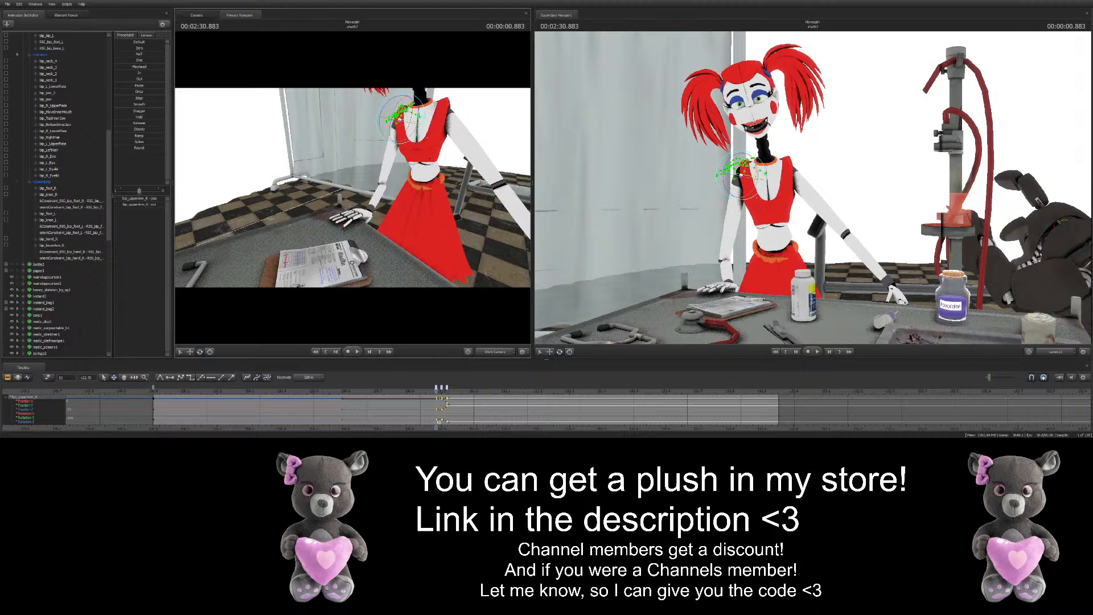
pyautogui.moveTo(353, 188); pyautogui.dragTo(376, 177)
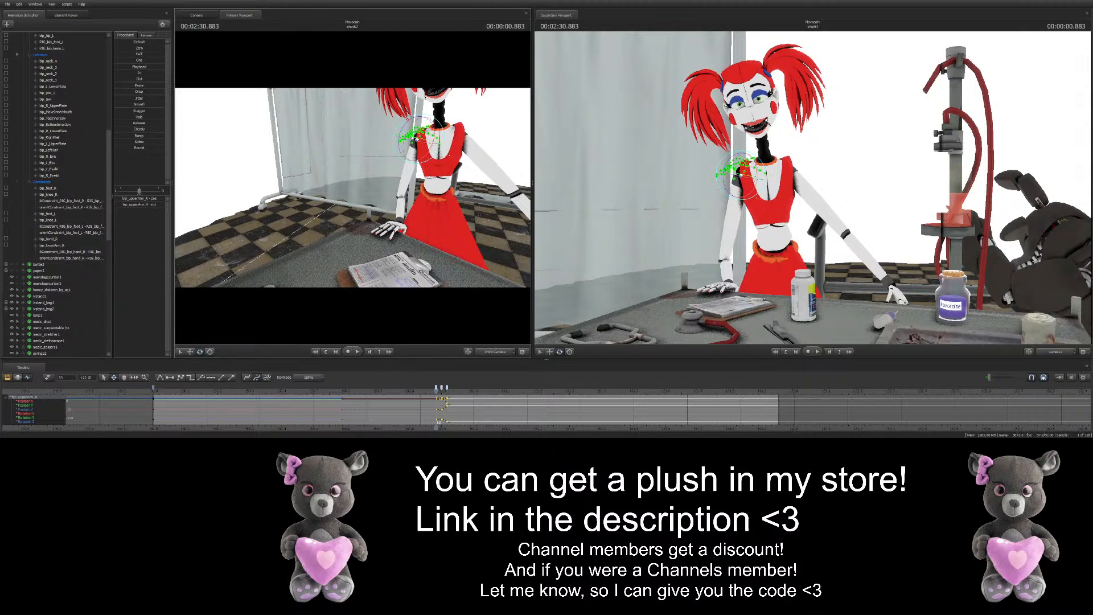
pyautogui.press('s')
pyautogui.moveTo(352, 187)
pyautogui.mouseDown()
pyautogui.moveTo(398, 182)
pyautogui.moveTo(337, 187)
pyautogui.mouseUp()
pyautogui.press('a')
pyautogui.press('ctrl')
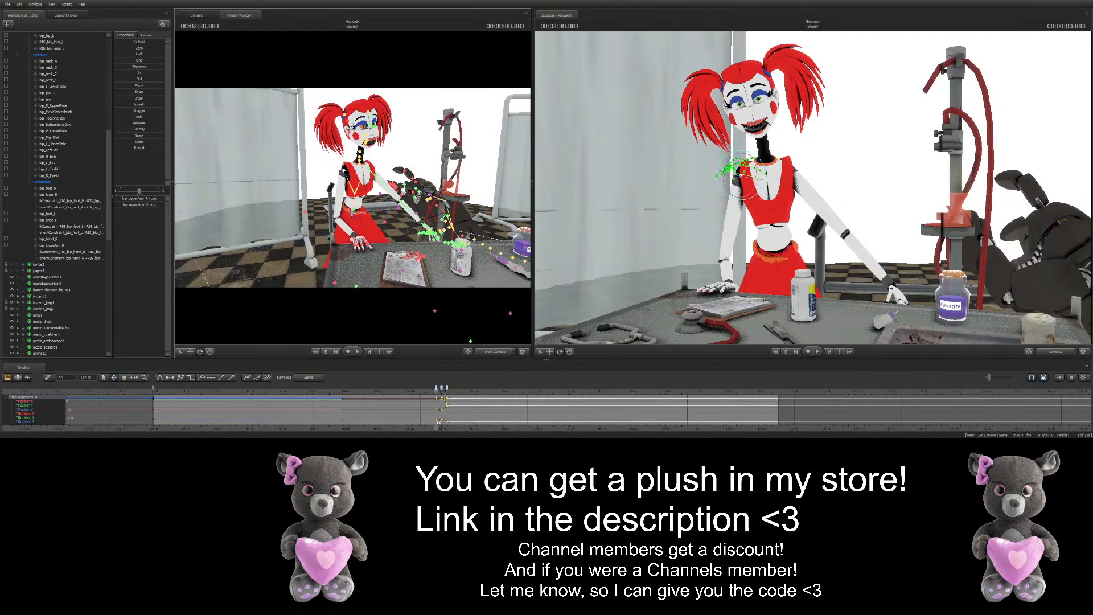
pyautogui.keyDown('ctrl'); pyautogui.click(351, 214); pyautogui.keyUp('ctrl')
pyautogui.keyDown('ctrl'); pyautogui.click(412, 241); pyautogui.keyUp('ctrl')
pyautogui.press('w')
pyautogui.moveTo(411, 242); pyautogui.dragTo(411, 246)
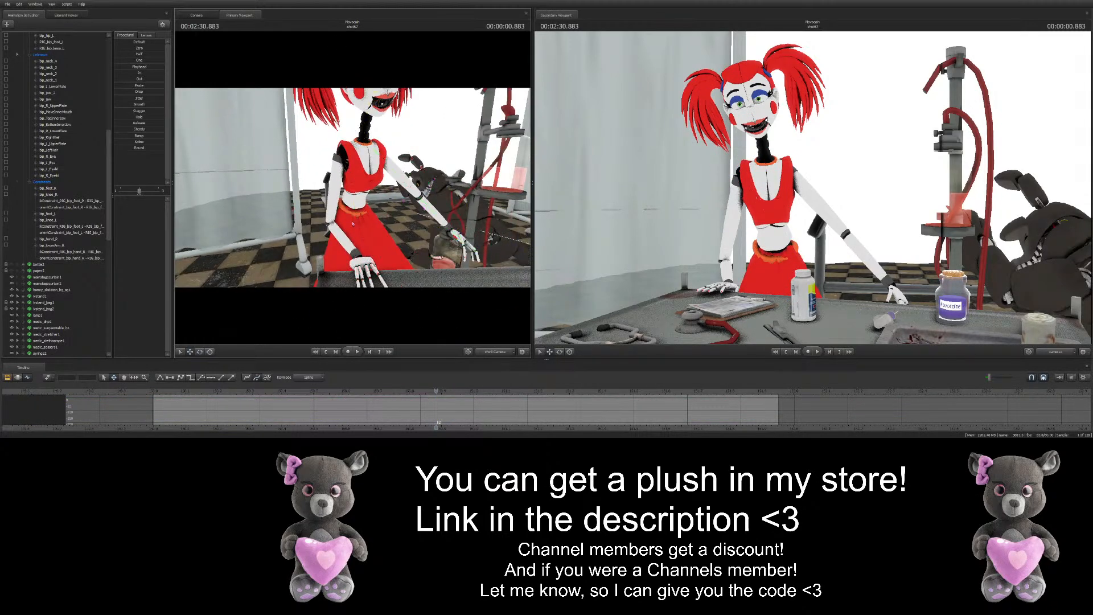
# Select the pelvis bone, play back the body motion and go to 02:30.783
pyautogui.keyDown('ctrl'); pyautogui.click(353, 223); pyautogui.keyUp('ctrl')
pyautogui.moveTo(347, 219); pyautogui.dragTo(350, 209)
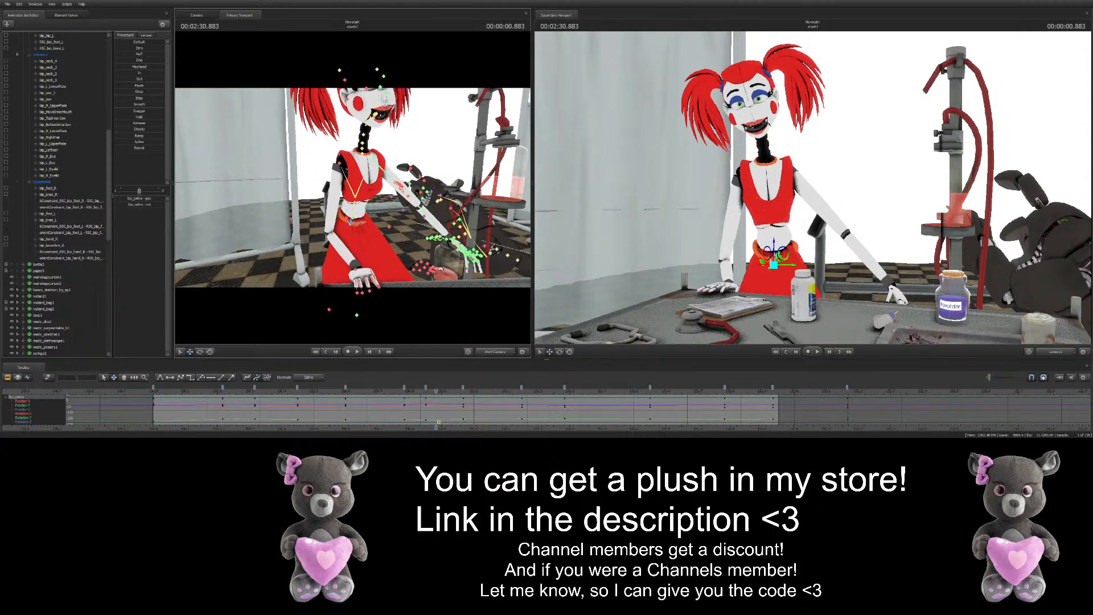
pyautogui.press('space')
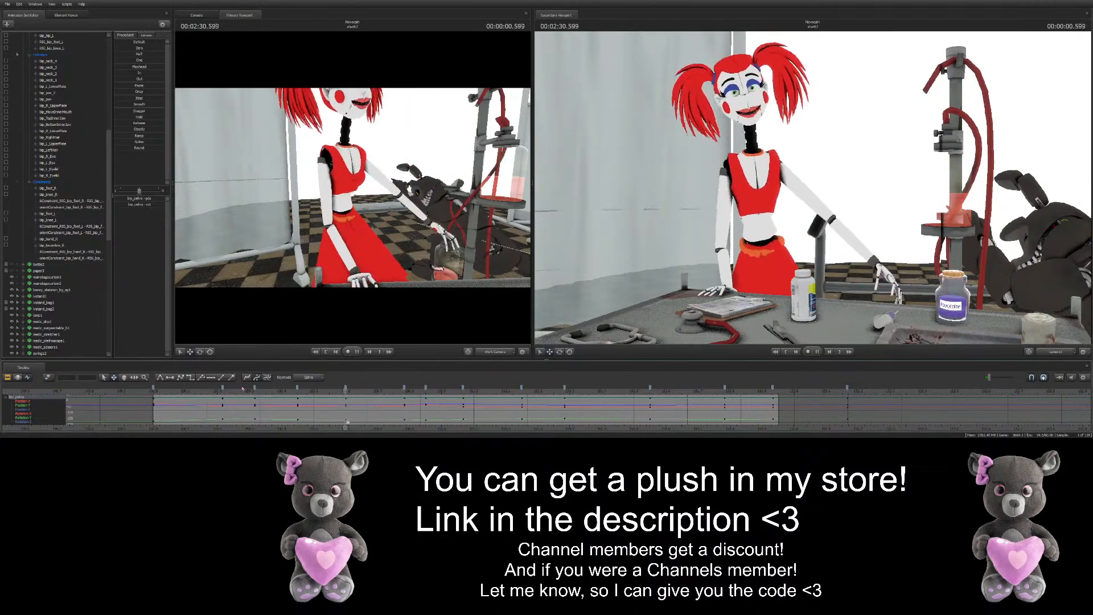
pyautogui.press('space')
pyautogui.moveTo(458, 391); pyautogui.dragTo(406, 387)
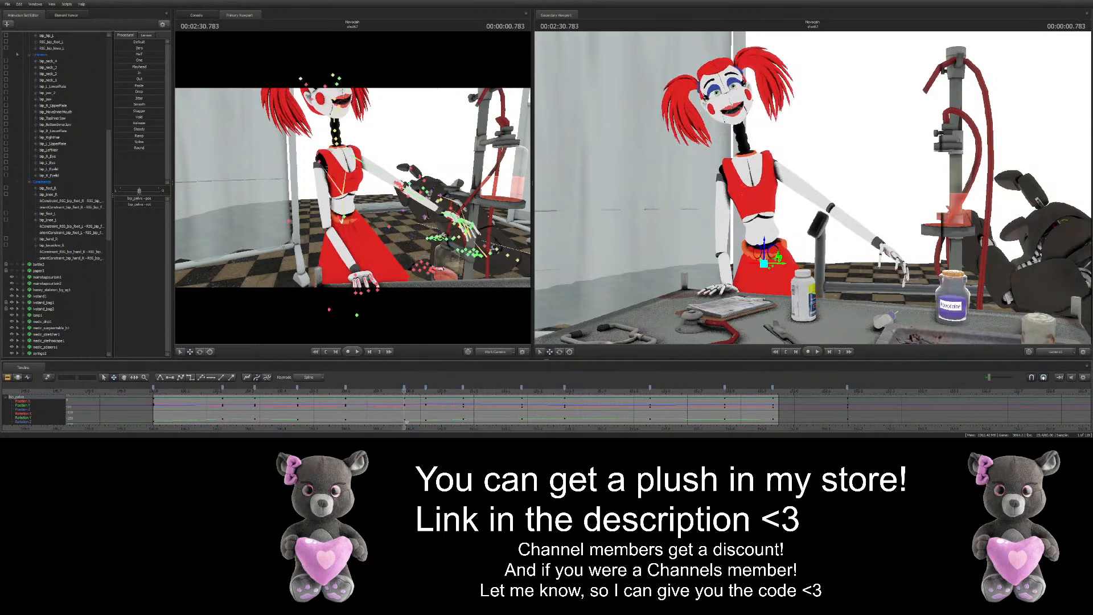
# Key the right forearm and its two hand constraints at 02:30.883, select their keys through 02:30.916 and play back the arm motion
pyautogui.click(329, 232)
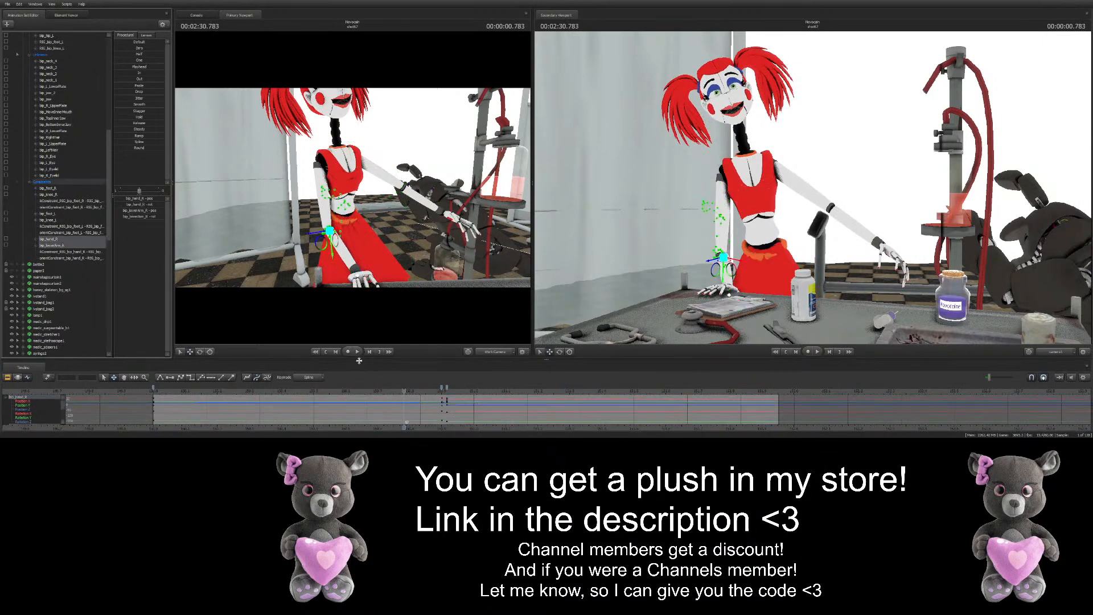
pyautogui.moveTo(68, 245); pyautogui.dragTo(68, 258)
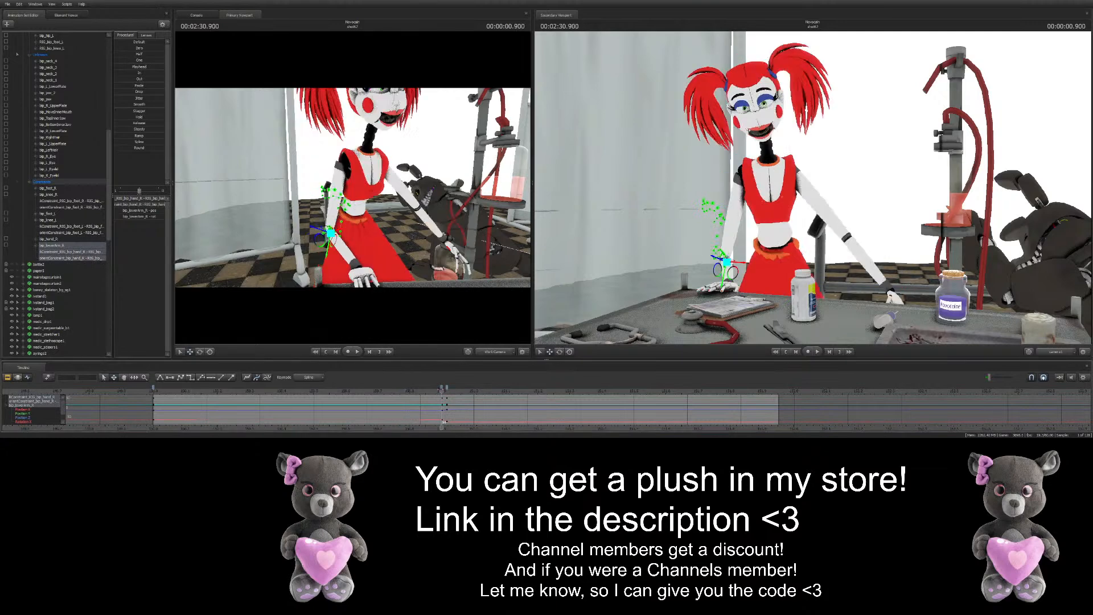
pyautogui.click(444, 405)
pyautogui.click(438, 391)
pyautogui.press('m')
pyautogui.click(446, 388)
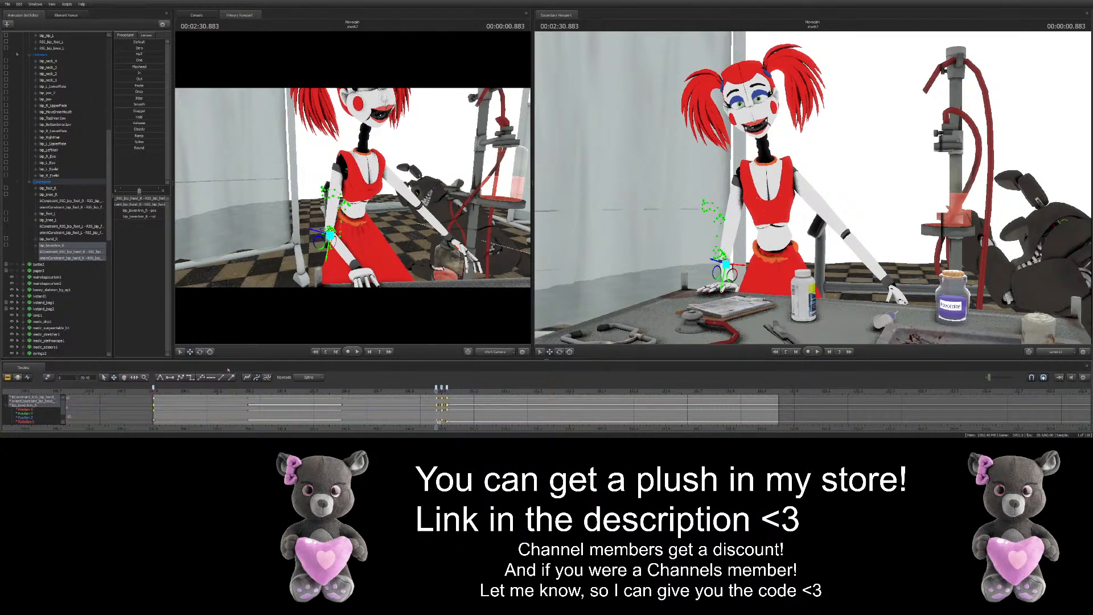
pyautogui.click(256, 273)
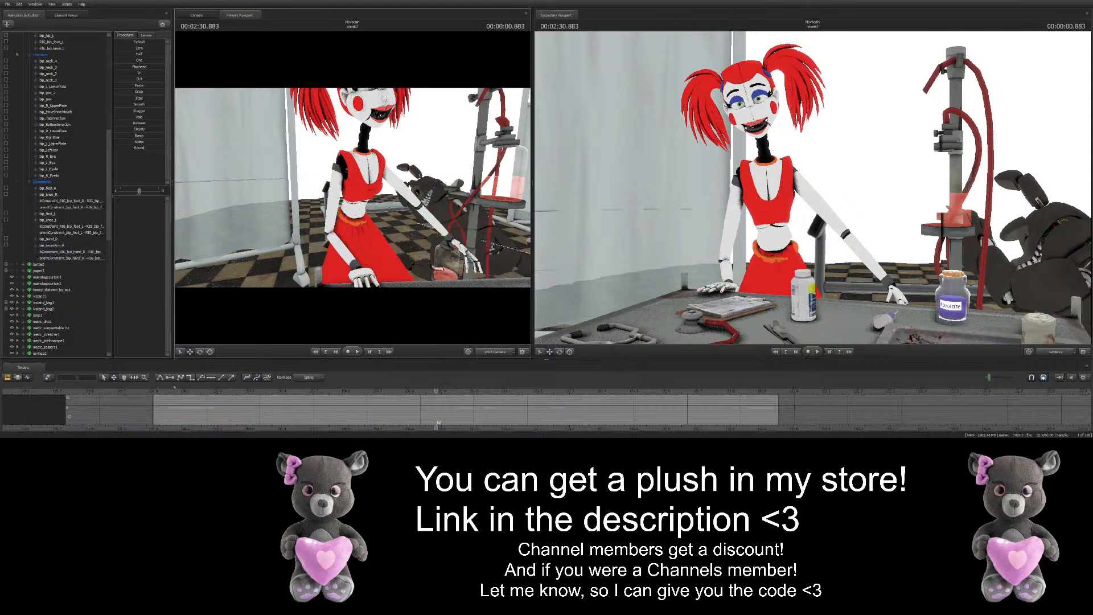
pyautogui.press('space')
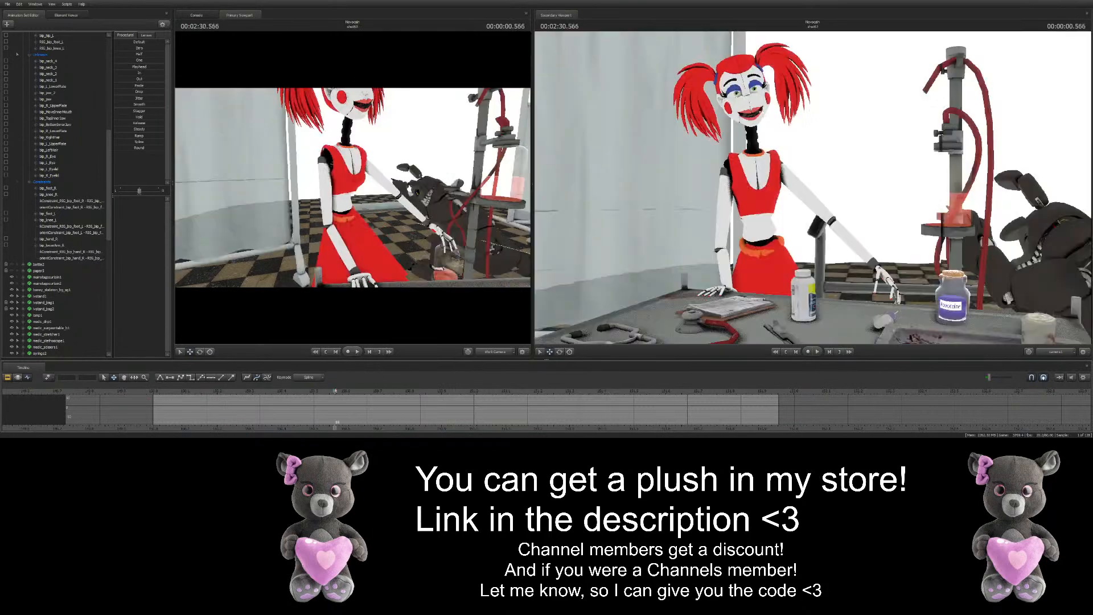
pyautogui.press('space')
# Lower the right hand's rig control slightly onto the table at 02:30.900 and play back the shot
pyautogui.moveTo(430, 385)
pyautogui.mouseDown()
pyautogui.moveTo(452, 386)
pyautogui.moveTo(427, 386)
pyautogui.moveTo(437, 386)
pyautogui.mouseUp()
pyautogui.click(357, 272)
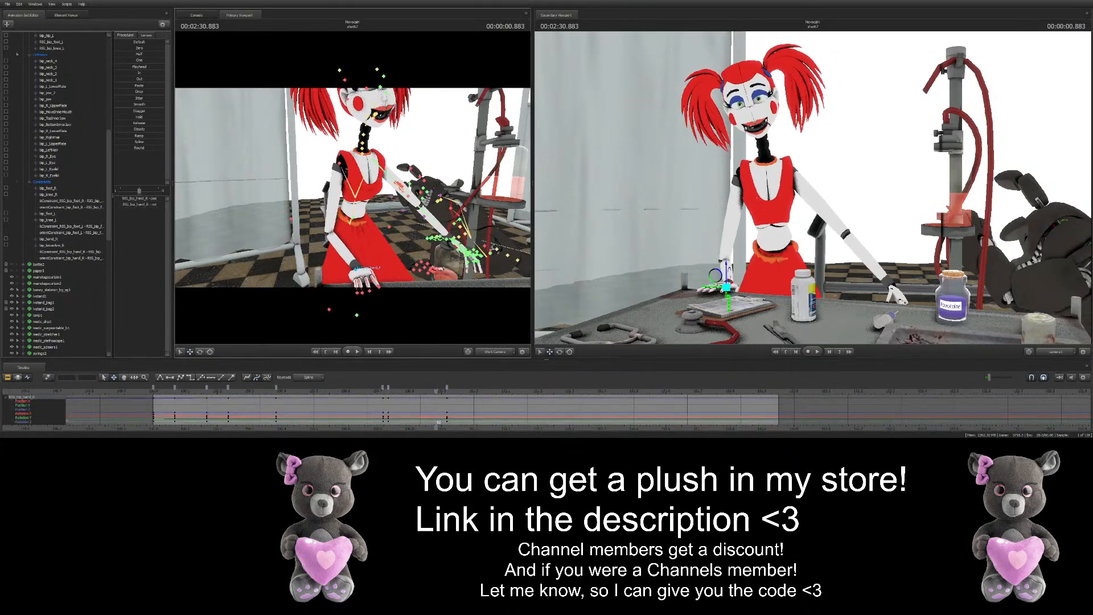
pyautogui.press('Right')
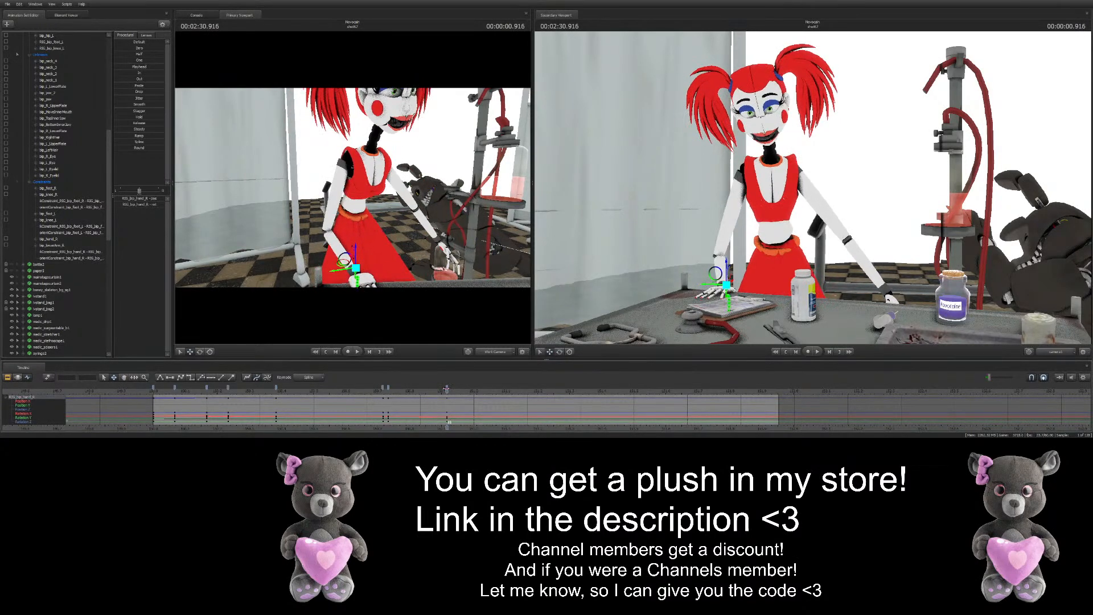
pyautogui.click(64, 240)
pyautogui.click(57, 245)
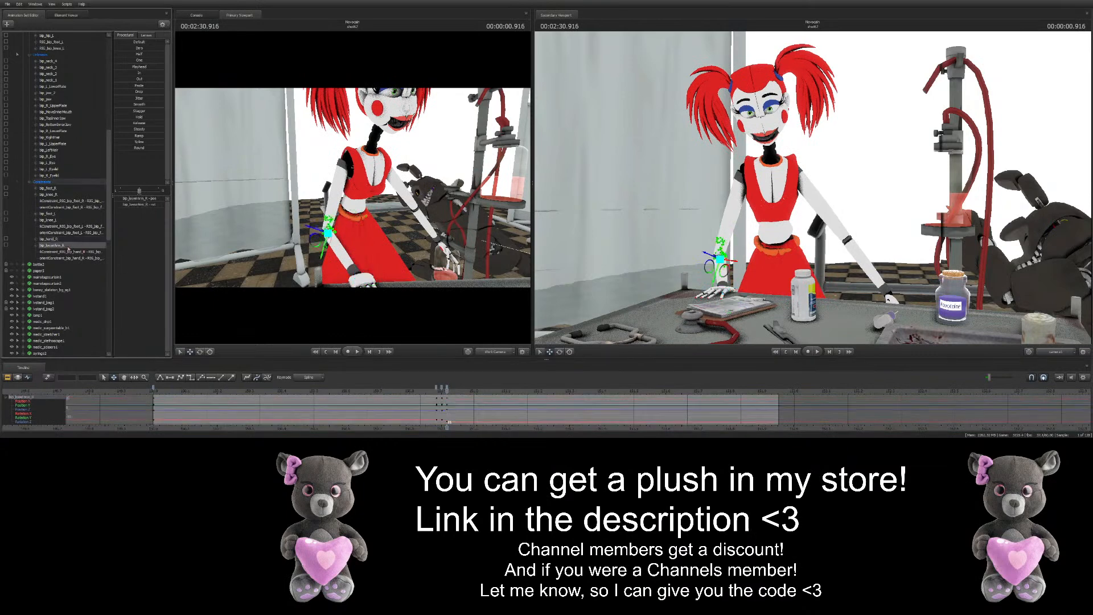
pyautogui.click(354, 268)
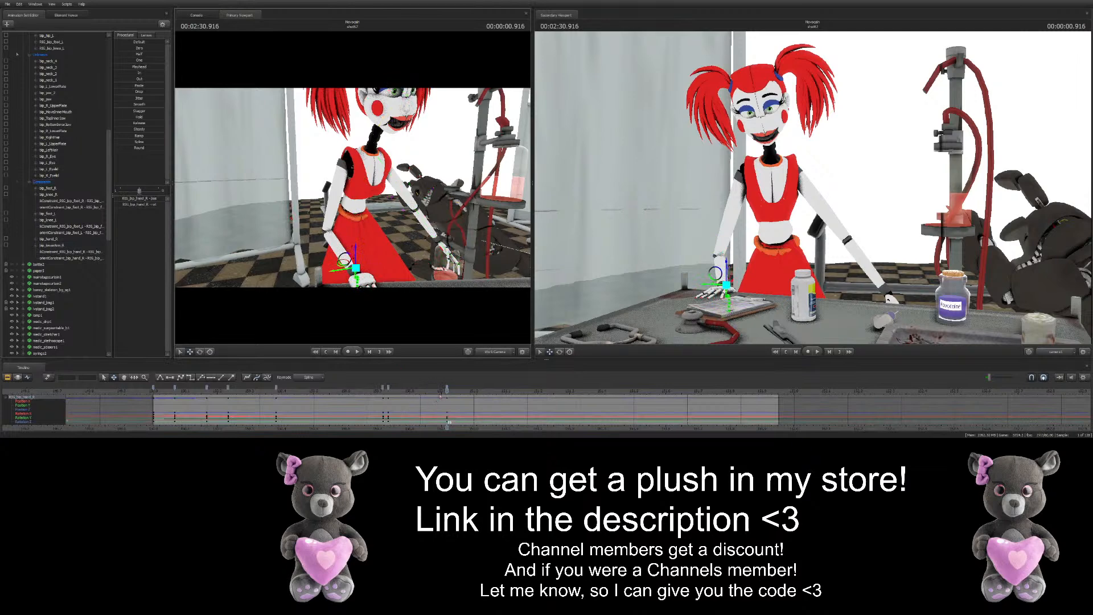
pyautogui.moveTo(439, 395); pyautogui.dragTo(442, 391)
pyautogui.moveTo(723, 267); pyautogui.dragTo(722, 271)
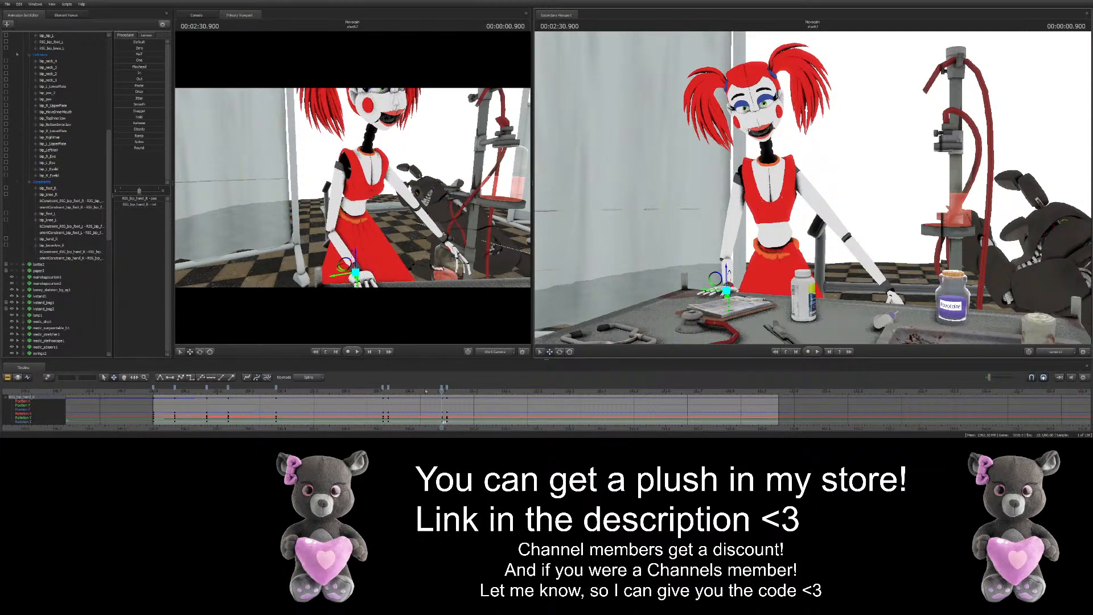
pyautogui.press('space')
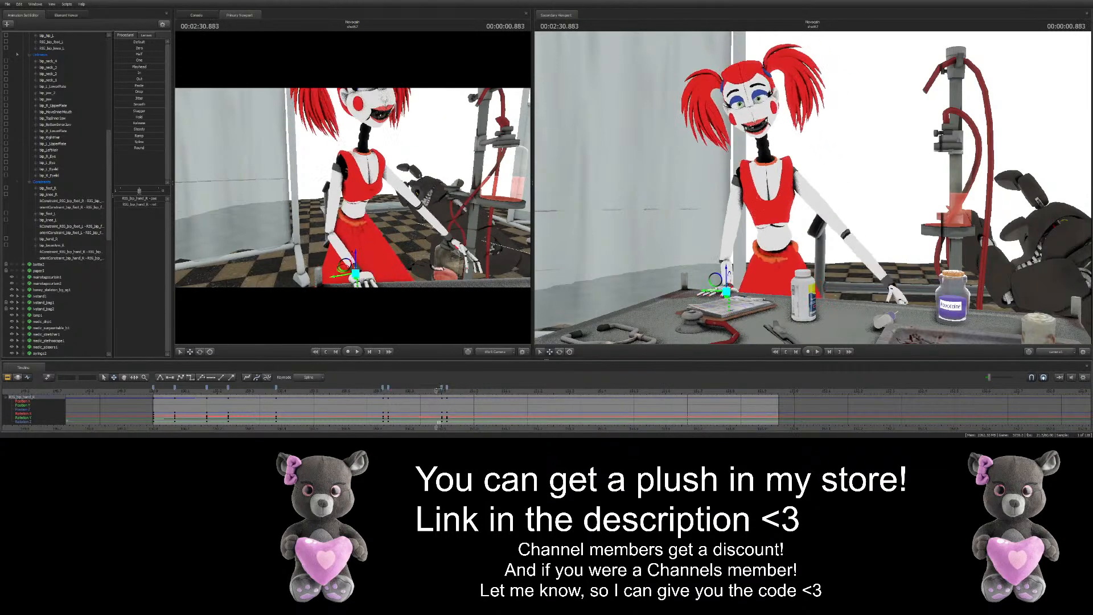
pyautogui.press('space')
# Rotate the right forearm upward at 02:30.983 and turn the right hand so its fingers point down toward the table
pyautogui.moveTo(448, 386)
pyautogui.mouseDown()
pyautogui.moveTo(434, 382)
pyautogui.moveTo(469, 381)
pyautogui.mouseUp()
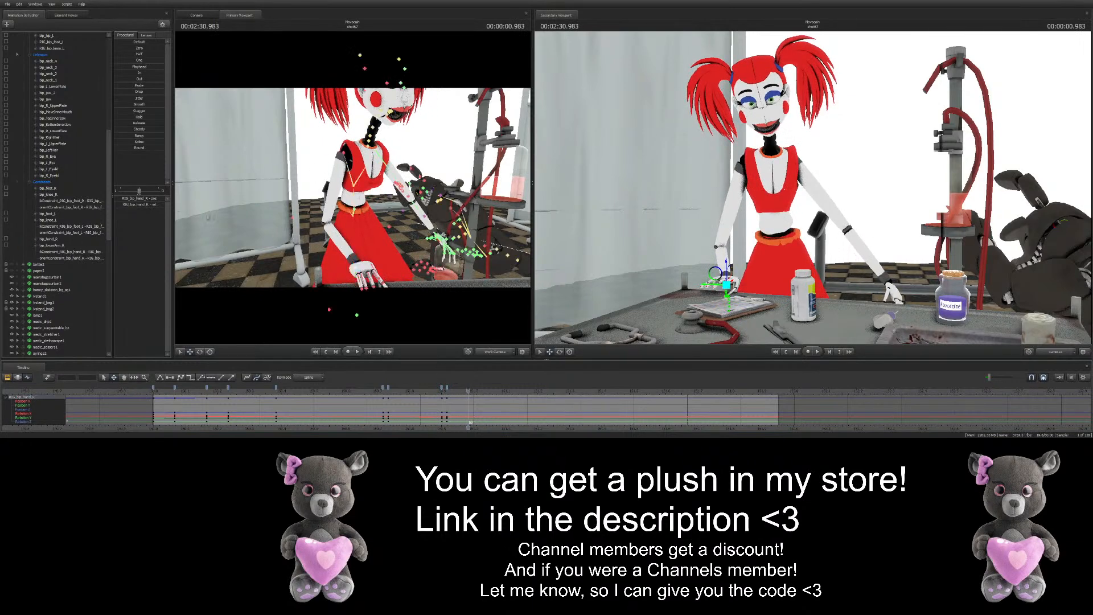
pyautogui.click(52, 246)
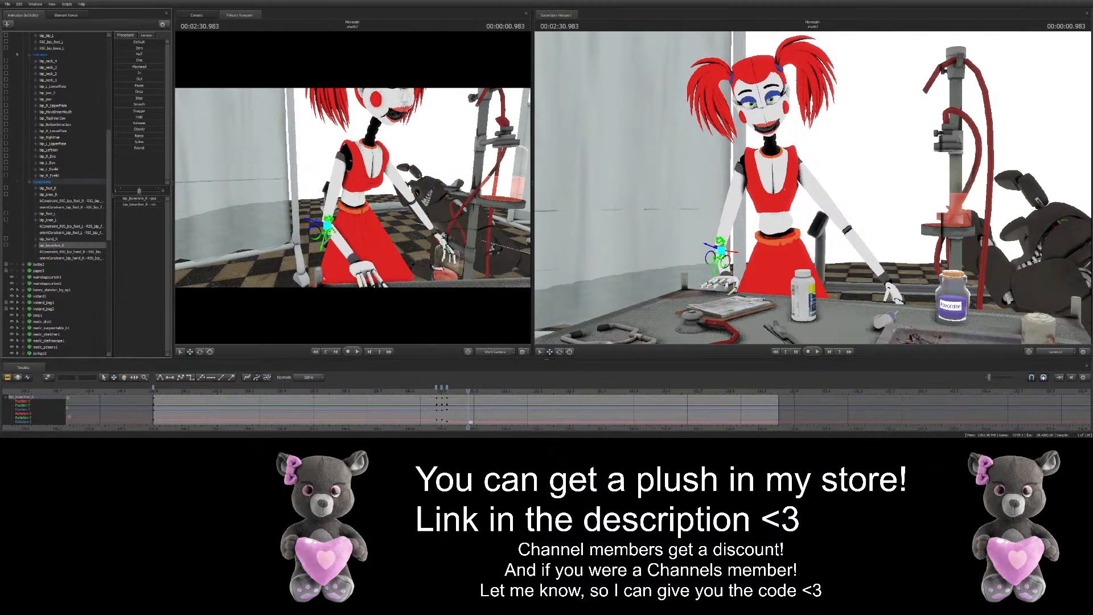
pyautogui.click(199, 351)
pyautogui.moveTo(323, 233); pyautogui.dragTo(322, 220)
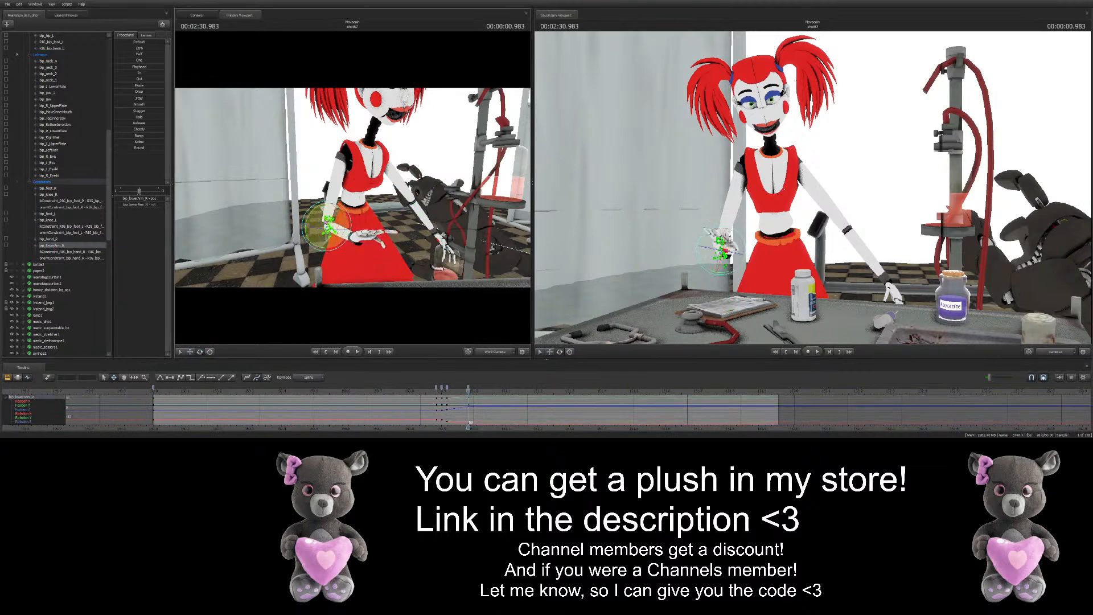
pyautogui.click(52, 238)
pyautogui.moveTo(358, 242); pyautogui.dragTo(366, 249)
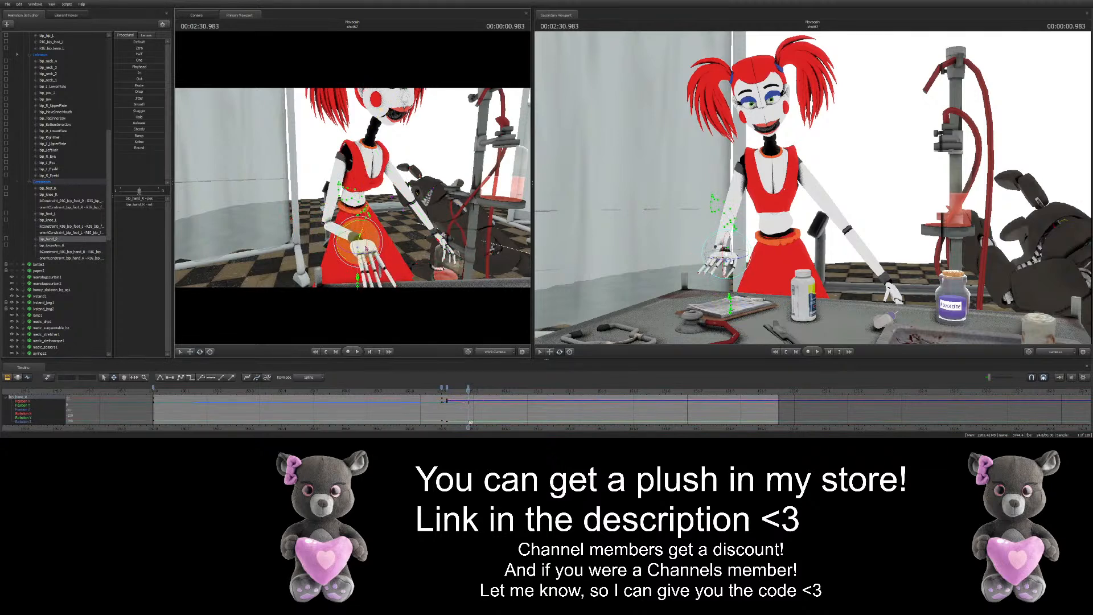
# Select all the right-hand finger bones and paste the copied finger pose at 02:30.983
pyautogui.scroll(5, 53, 142)
pyautogui.click(54, 86)
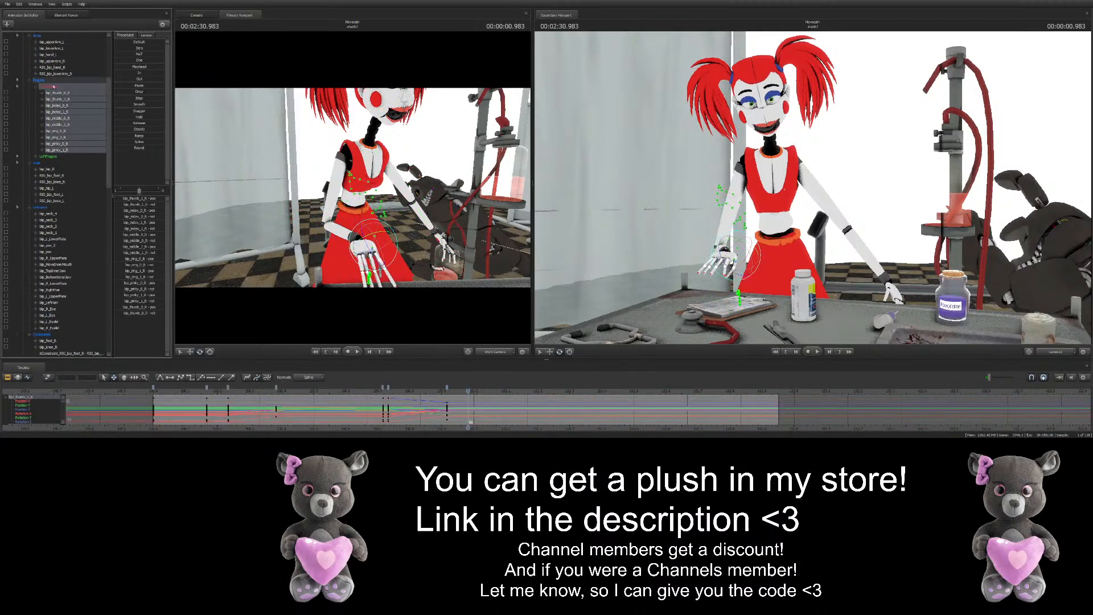
pyautogui.scroll(-5, 444, 409)
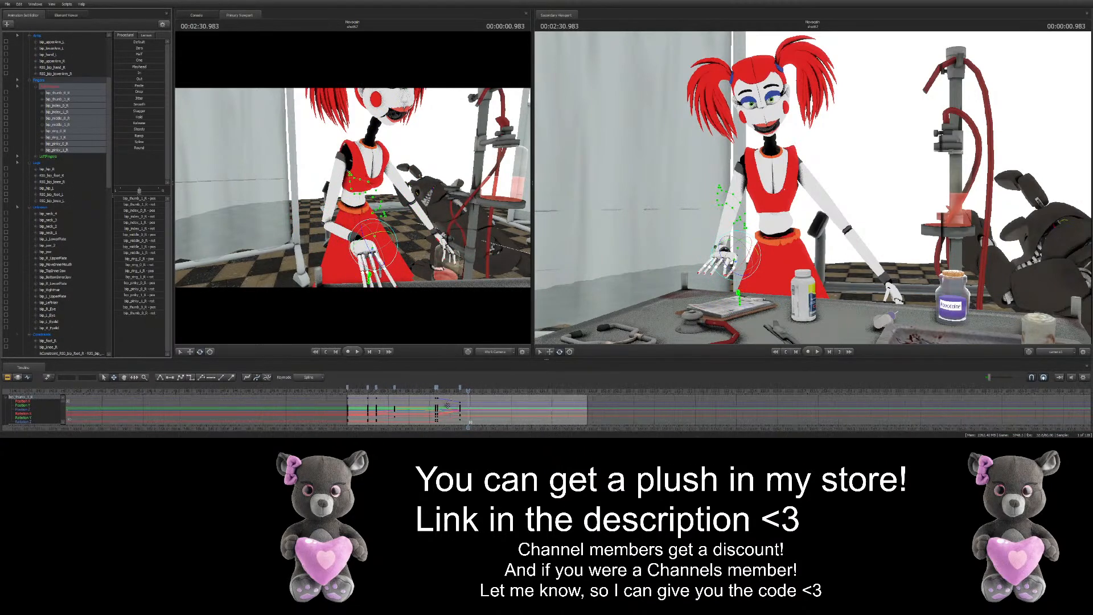
pyautogui.scroll(5, 444, 408)
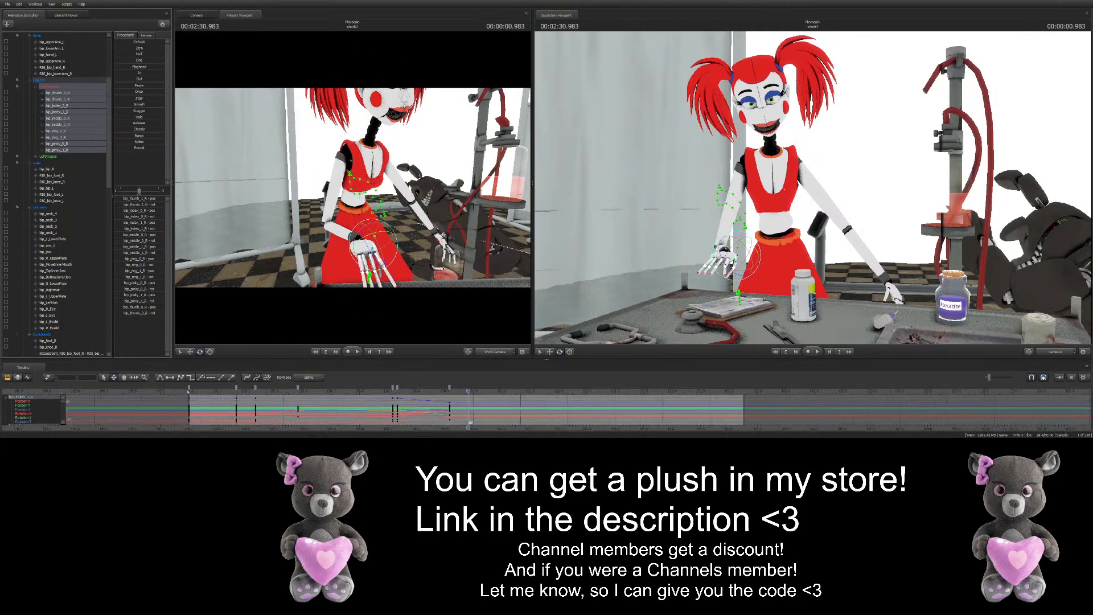
pyautogui.hotkey('ctrl', 'v')
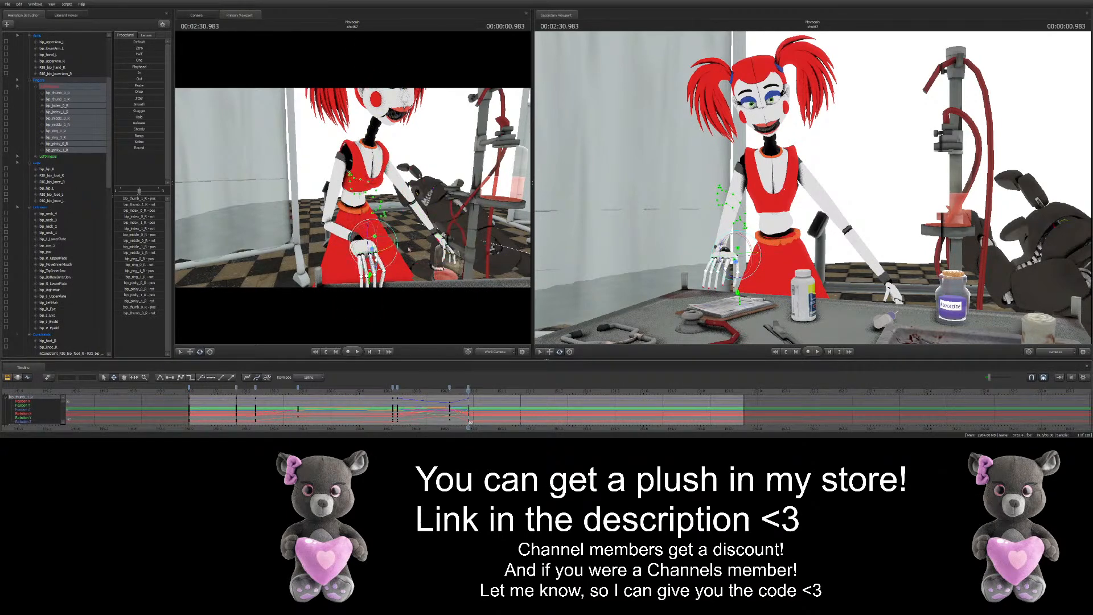
# Examine the right thumb bone and the hand's finger pose from several distances at 02:30.983
pyautogui.click(58, 92)
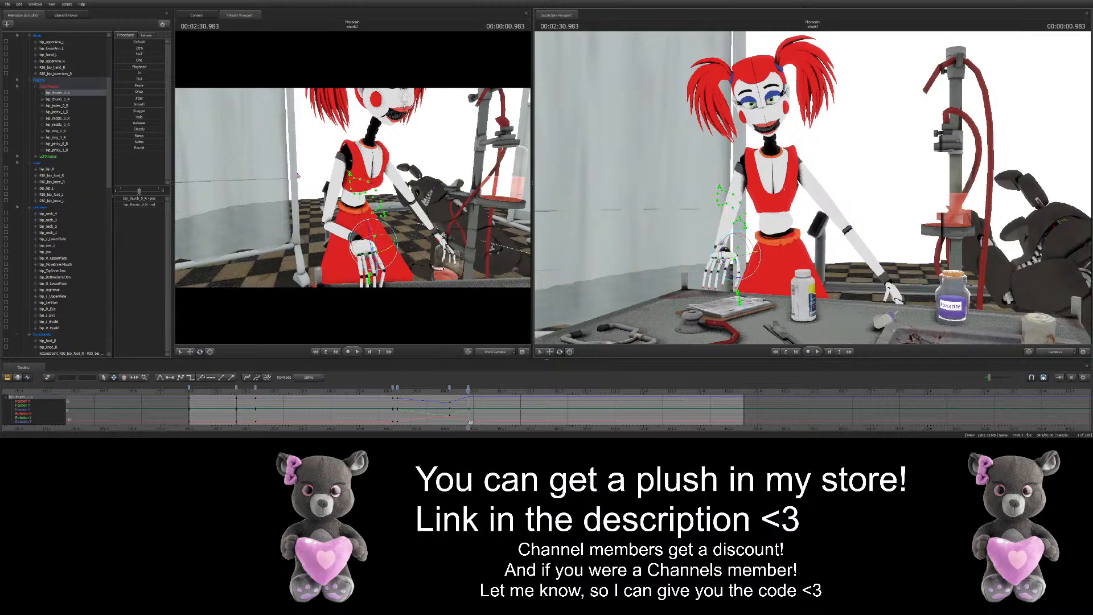
pyautogui.press('s')
pyautogui.moveTo(260, 240); pyautogui.dragTo(335, 206)
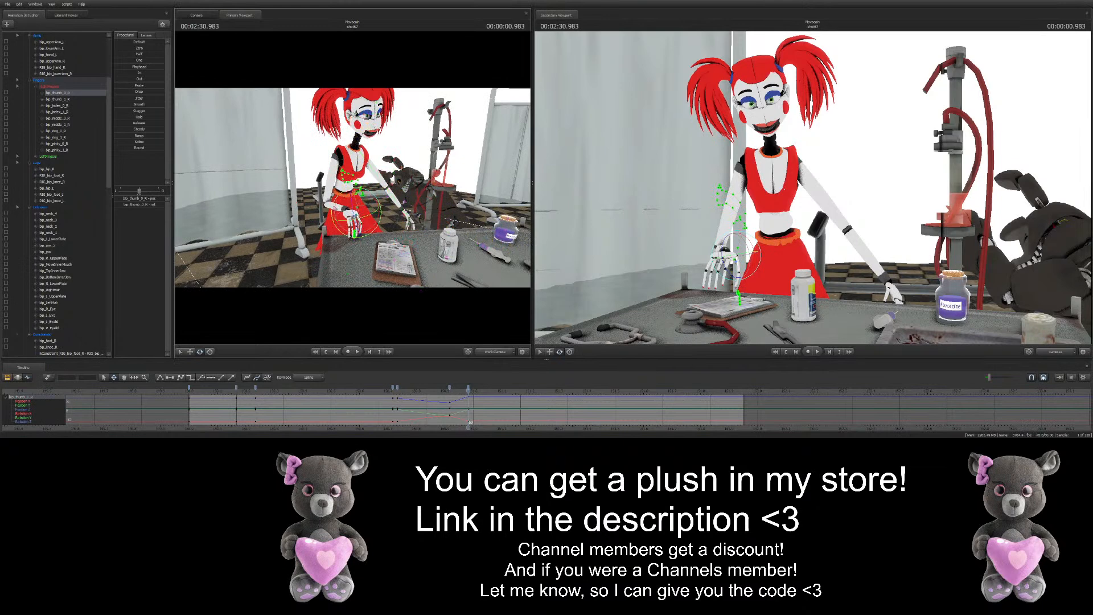
pyautogui.press('w')
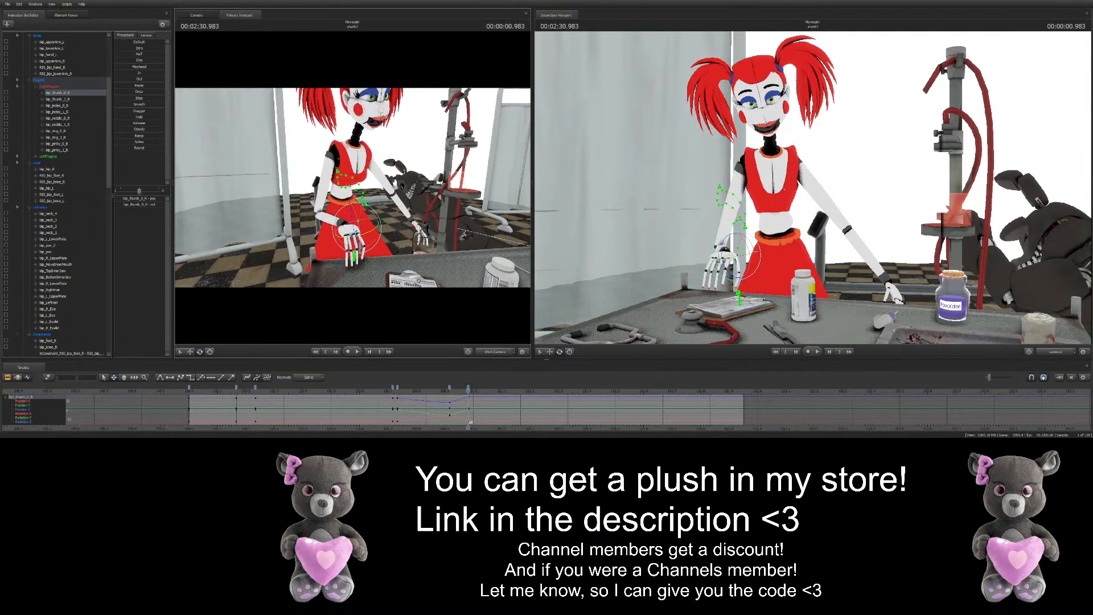
pyautogui.moveTo(338, 171); pyautogui.dragTo(369, 219)
pyautogui.press('a')
pyautogui.press('w')
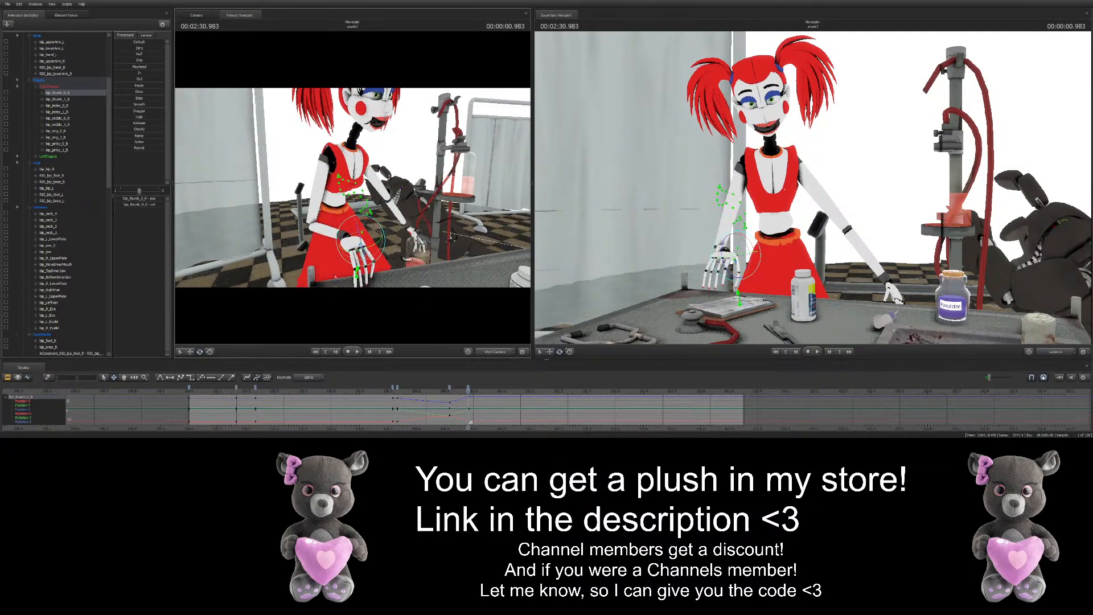
pyautogui.scroll(6, 57, 85)
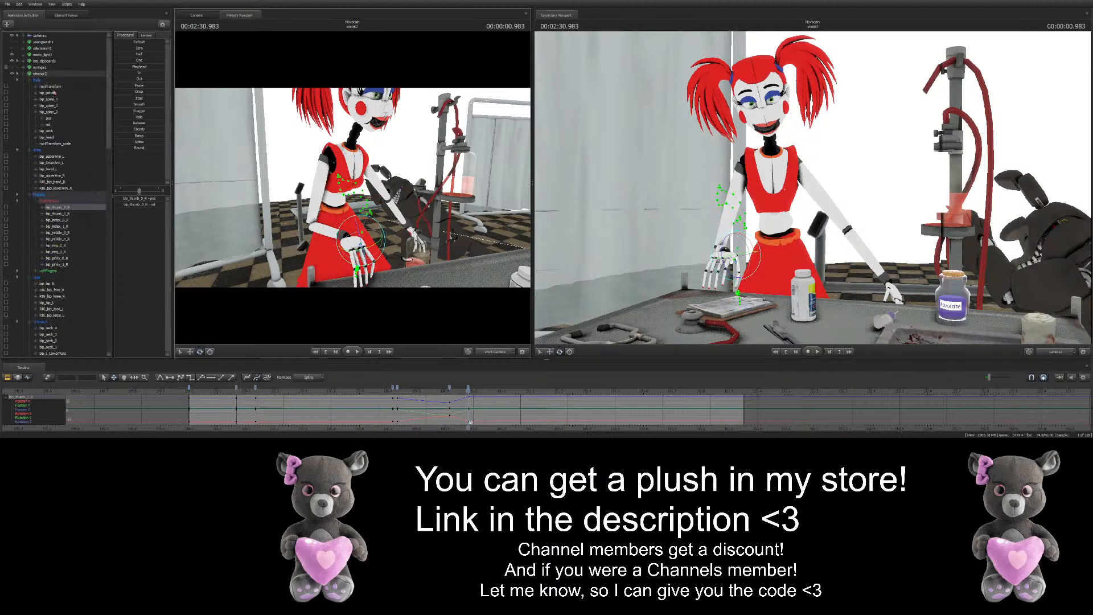
pyautogui.click(45, 75)
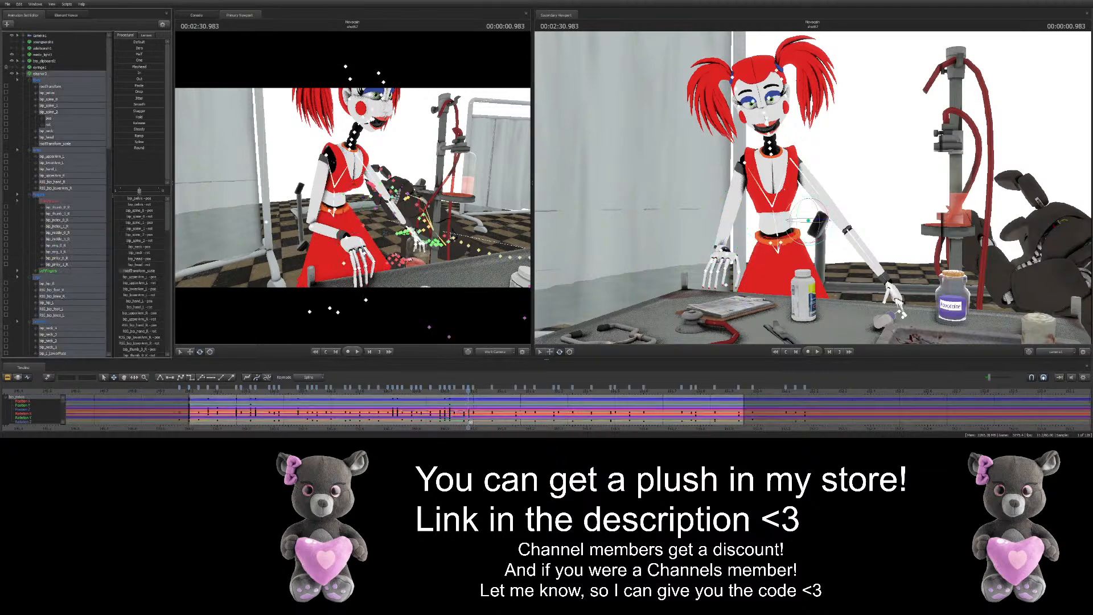
pyautogui.click(342, 296)
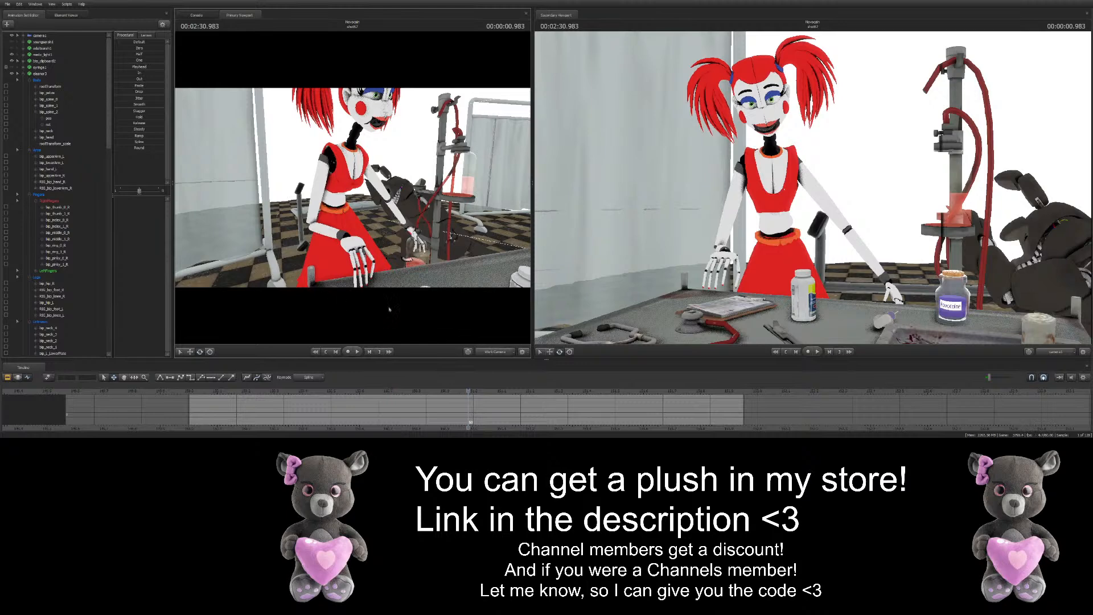
# Scrub the shot from 02:30.683 to 02:30.916 to review the right hand's motion on the table
pyautogui.click(385, 390)
pyautogui.moveTo(375, 278)
pyautogui.mouseDown()
pyautogui.moveTo(371, 199)
pyautogui.moveTo(378, 296)
pyautogui.moveTo(374, 279)
pyautogui.mouseUp()
pyautogui.press('s')
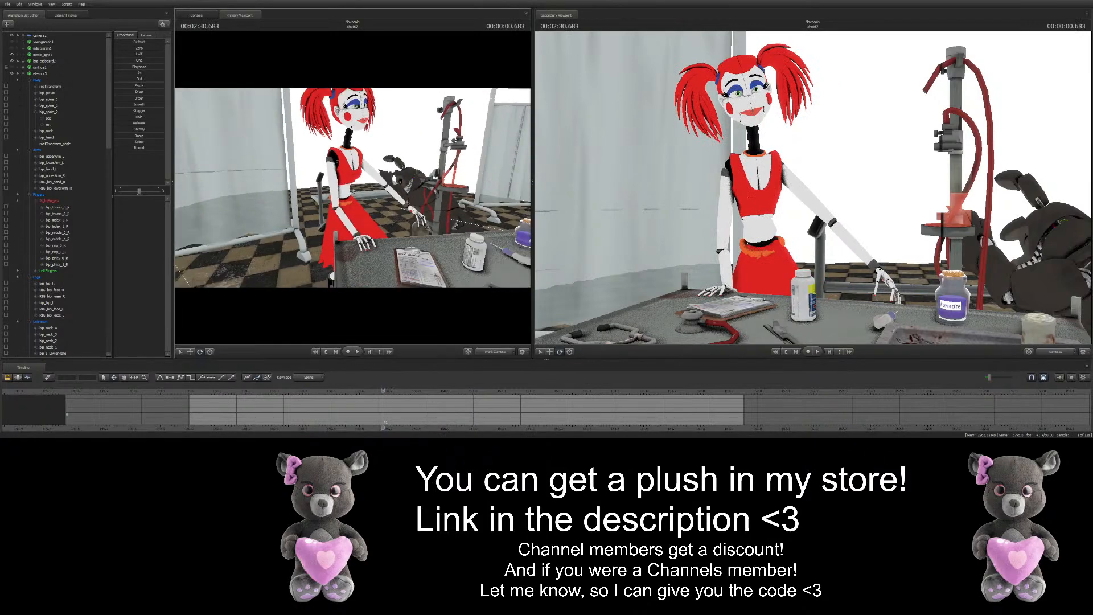
pyautogui.moveTo(385, 391); pyautogui.dragTo(448, 386)
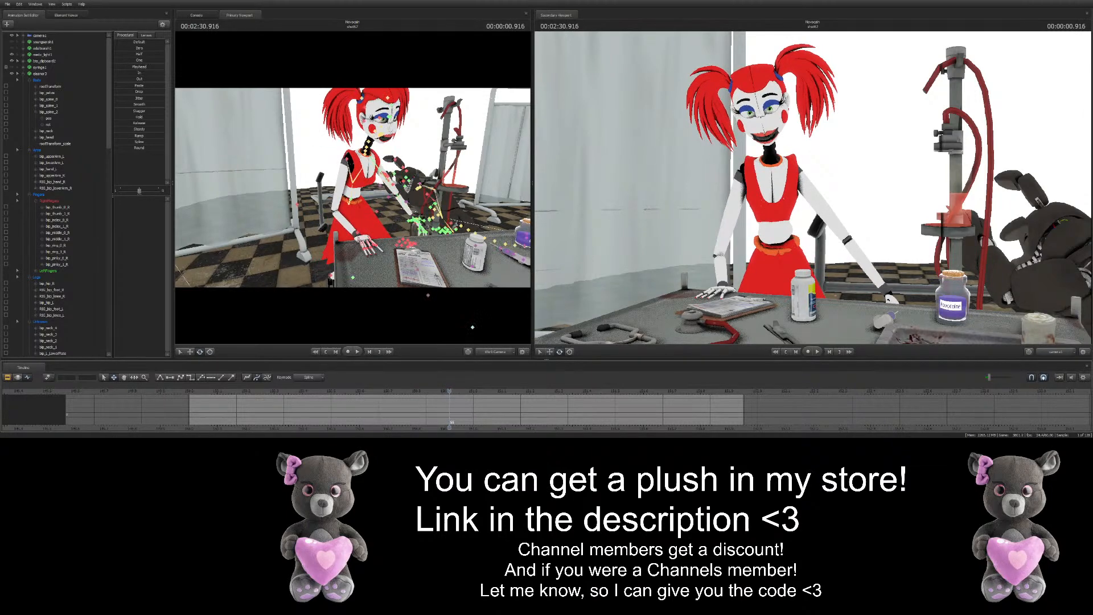
# Adjust the right hand's rig control slightly at 02:30.900, select the rig hand bone and play back the shot
pyautogui.scroll(-10, 55, 248)
pyautogui.scroll(-1, 55, 248)
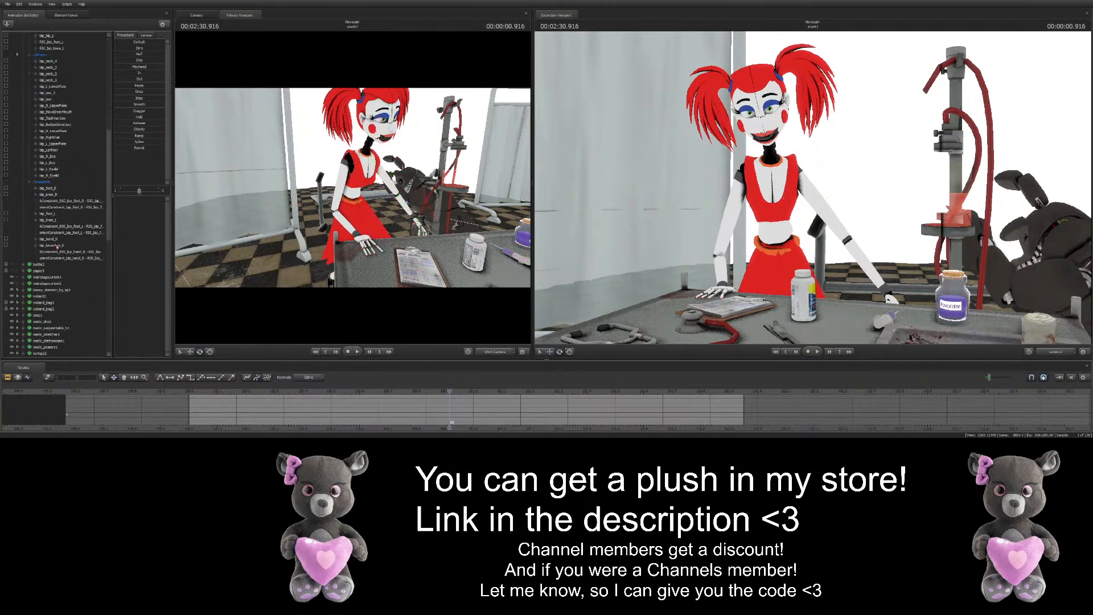
pyautogui.click(48, 238)
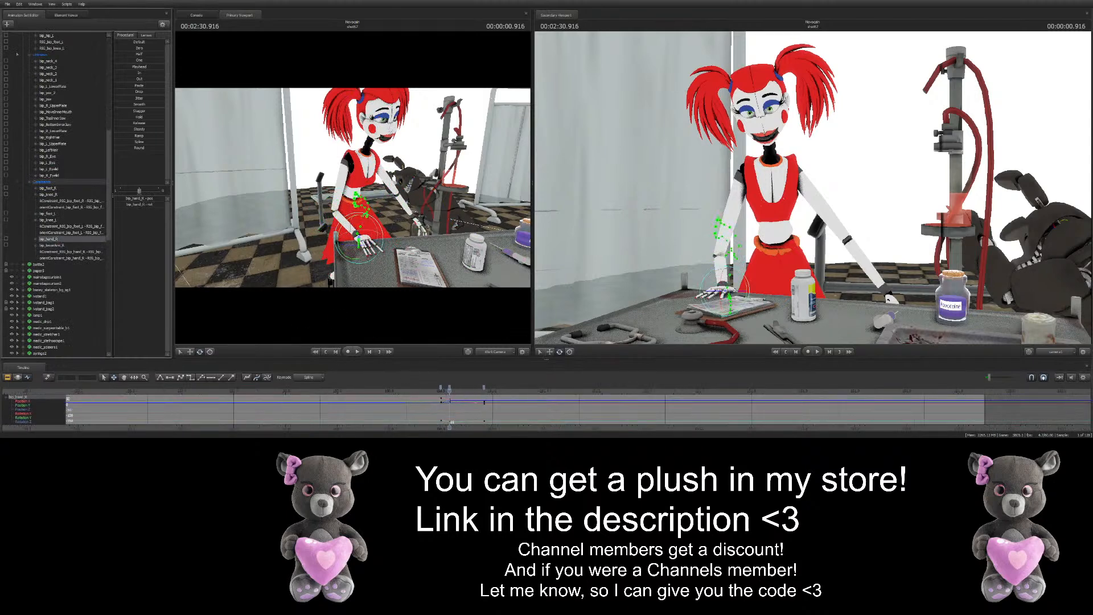
pyautogui.click(441, 391)
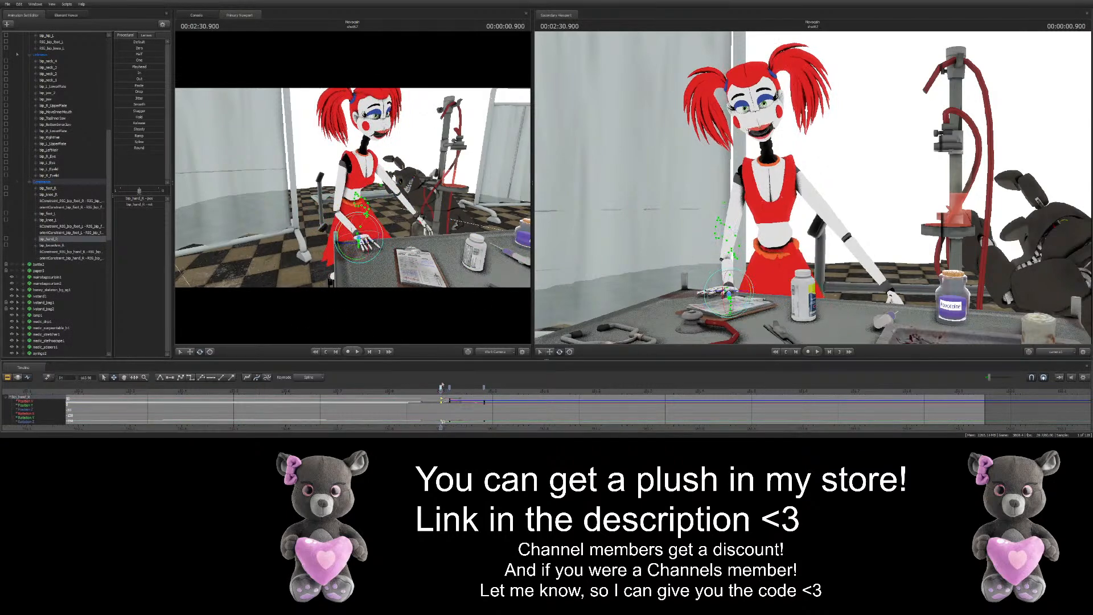
pyautogui.moveTo(729, 294); pyautogui.dragTo(733, 298)
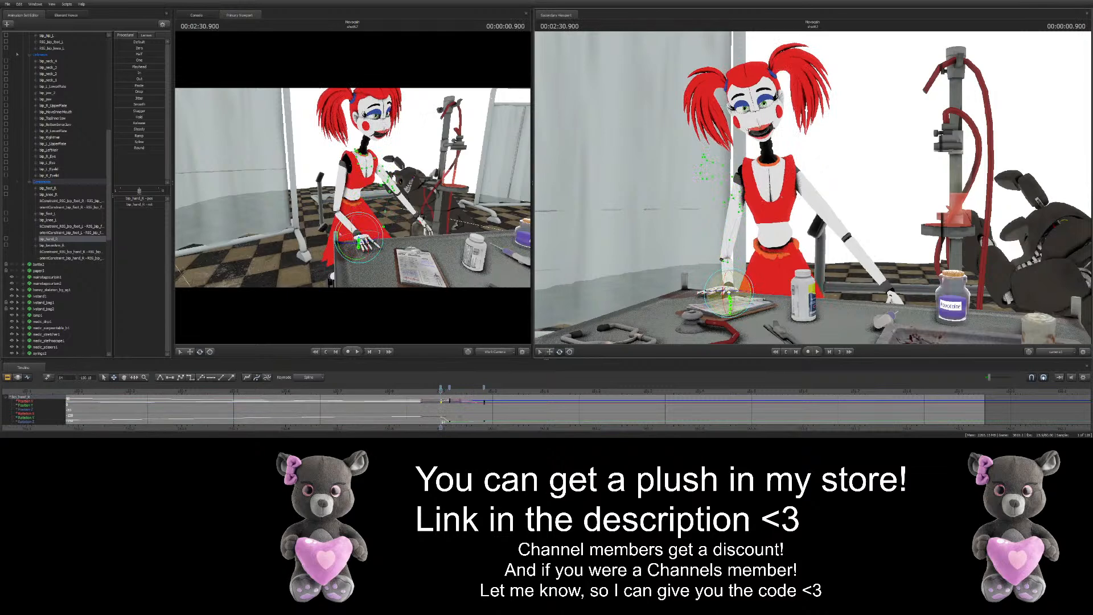
pyautogui.scroll(10, 64, 163)
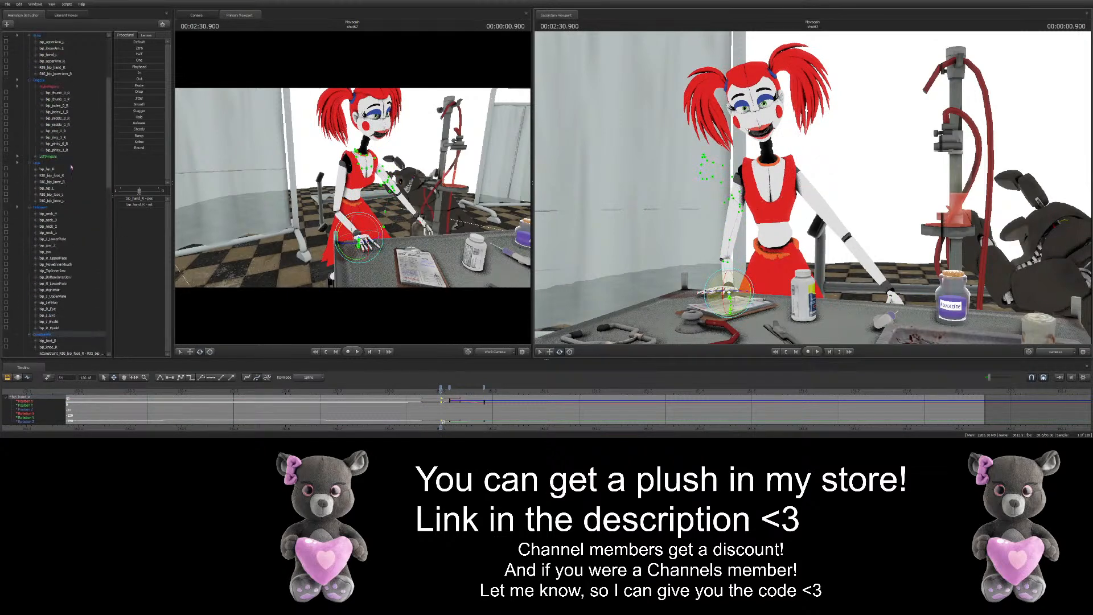
pyautogui.click(55, 124)
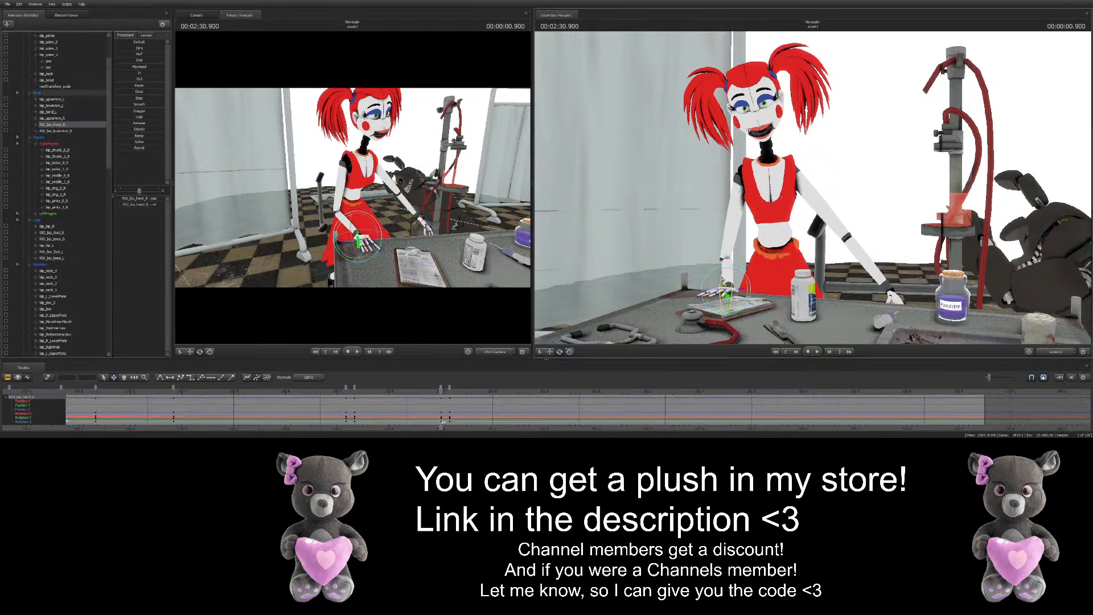
pyautogui.press('space')
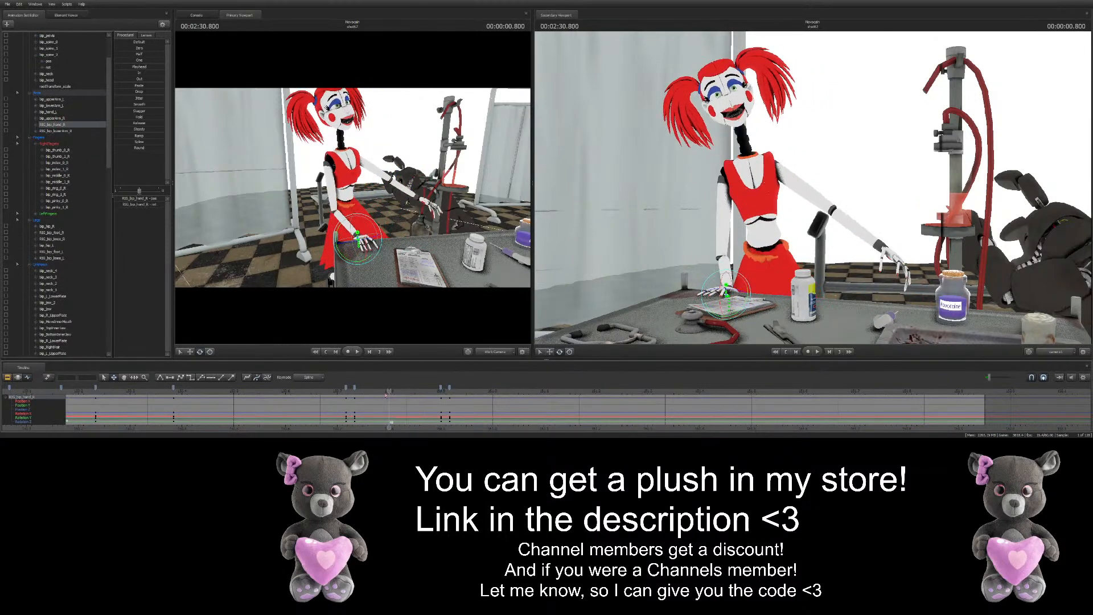
# Key all the right-hand finger bones at 02:30.933 and select their keys at 02:30.983
pyautogui.click(456, 382)
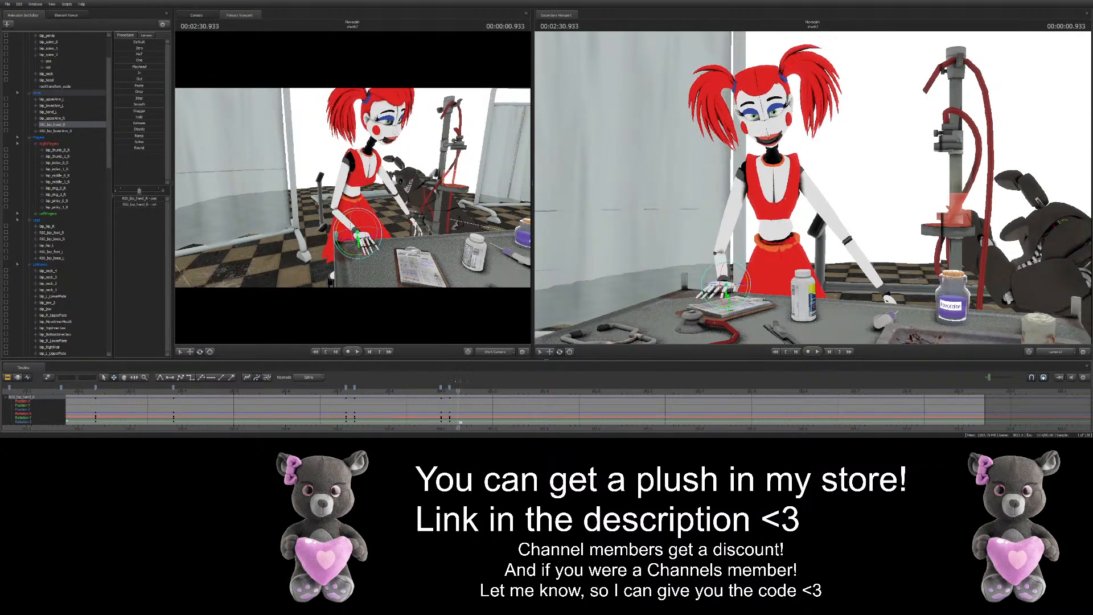
pyautogui.click(49, 144)
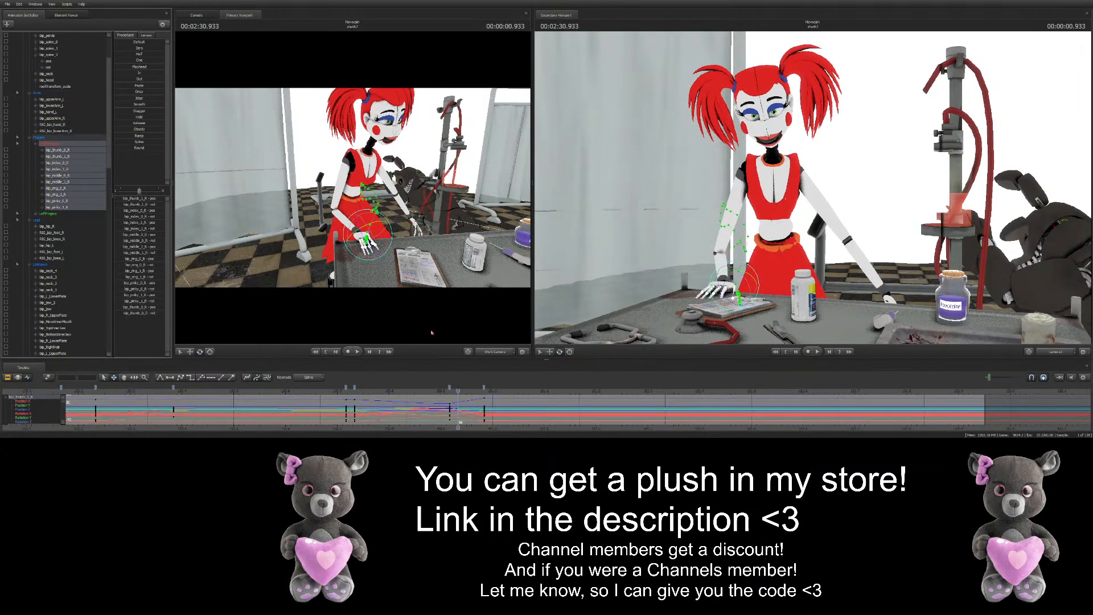
pyautogui.click(449, 390)
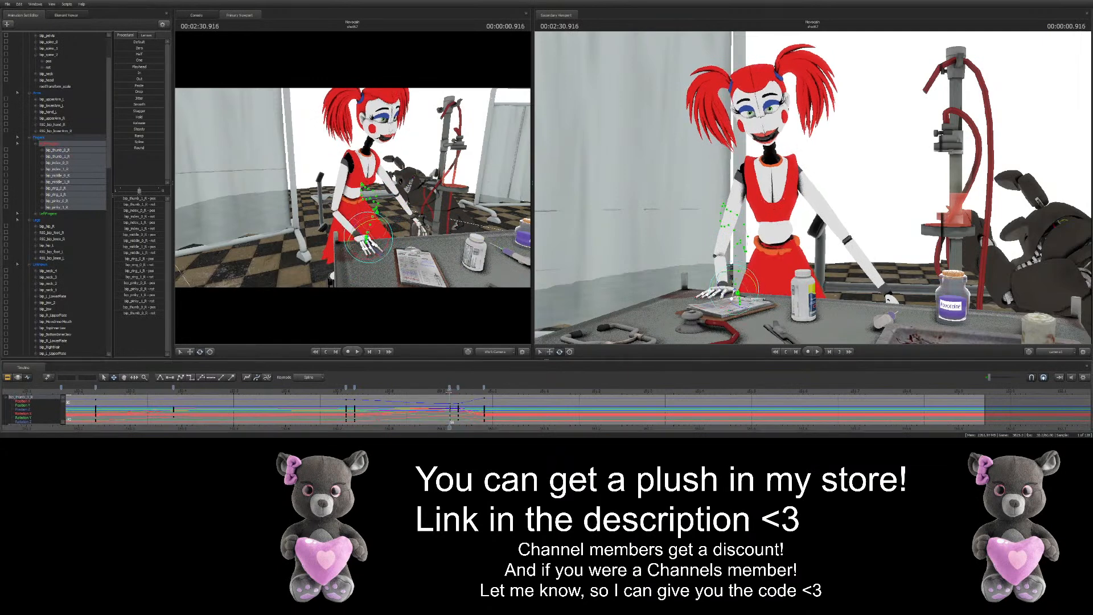
pyautogui.click(483, 387)
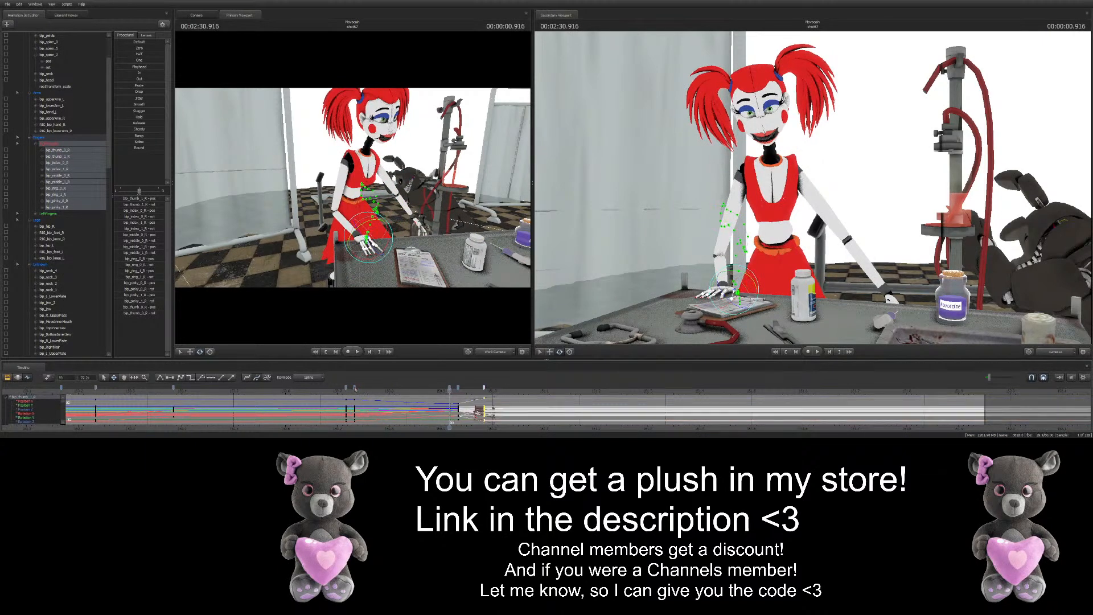
# Examine how the right hand rests on the table beside the clipboard from near and far angles at 02:30.916
pyautogui.click(413, 268)
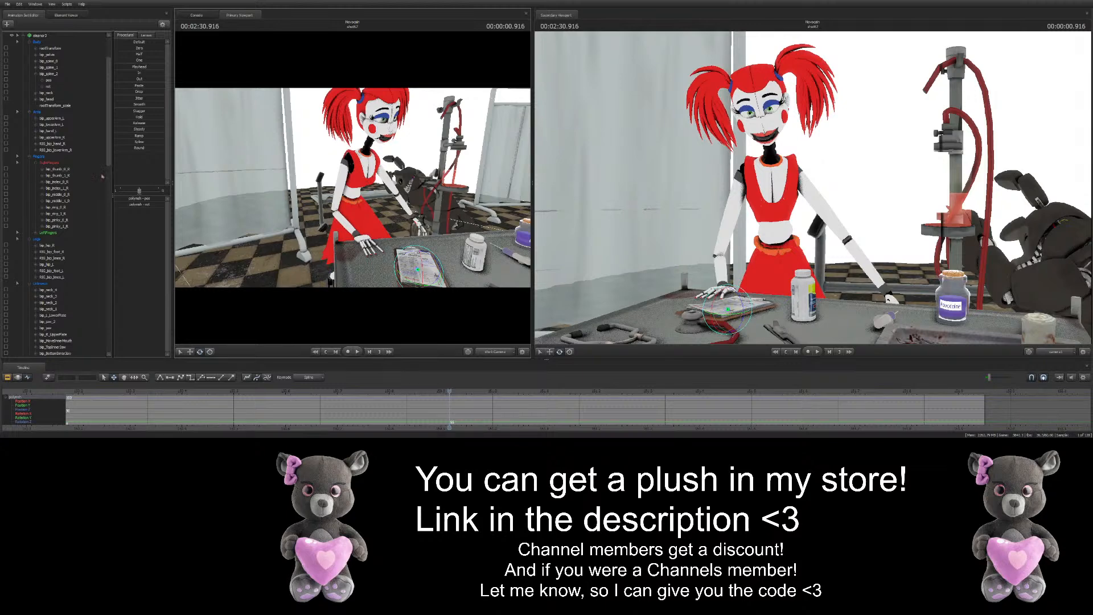
pyautogui.moveTo(339, 175); pyautogui.dragTo(347, 193)
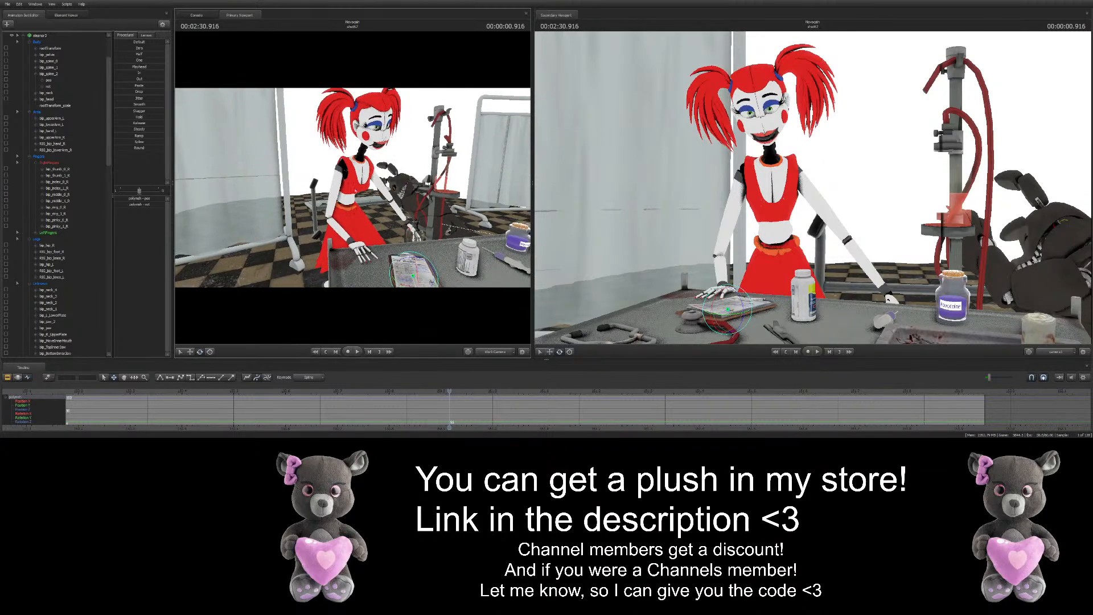
pyautogui.moveTo(314, 310); pyautogui.dragTo(328, 303)
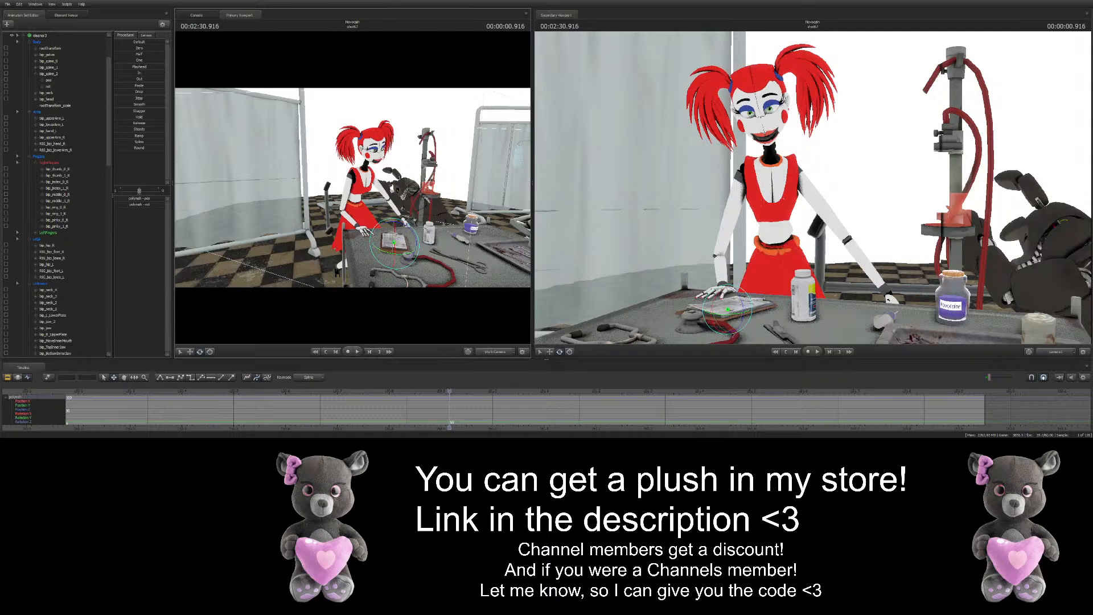
pyautogui.moveTo(260, 234); pyautogui.dragTo(251, 227)
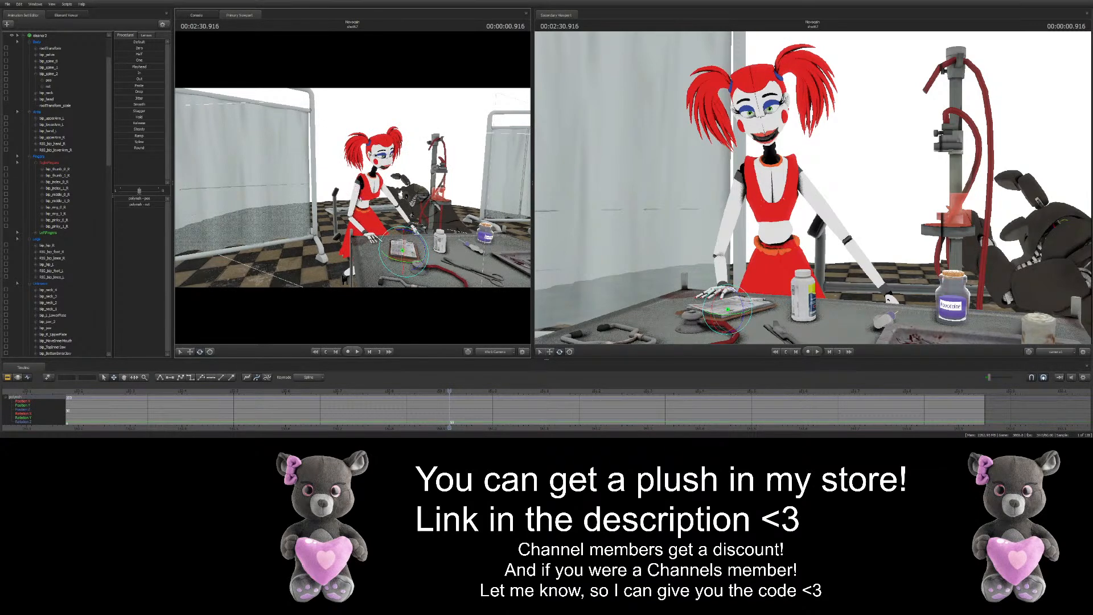
pyautogui.press('s')
pyautogui.moveTo(309, 238); pyautogui.dragTo(309, 238)
pyautogui.moveTo(344, 202); pyautogui.dragTo(336, 198)
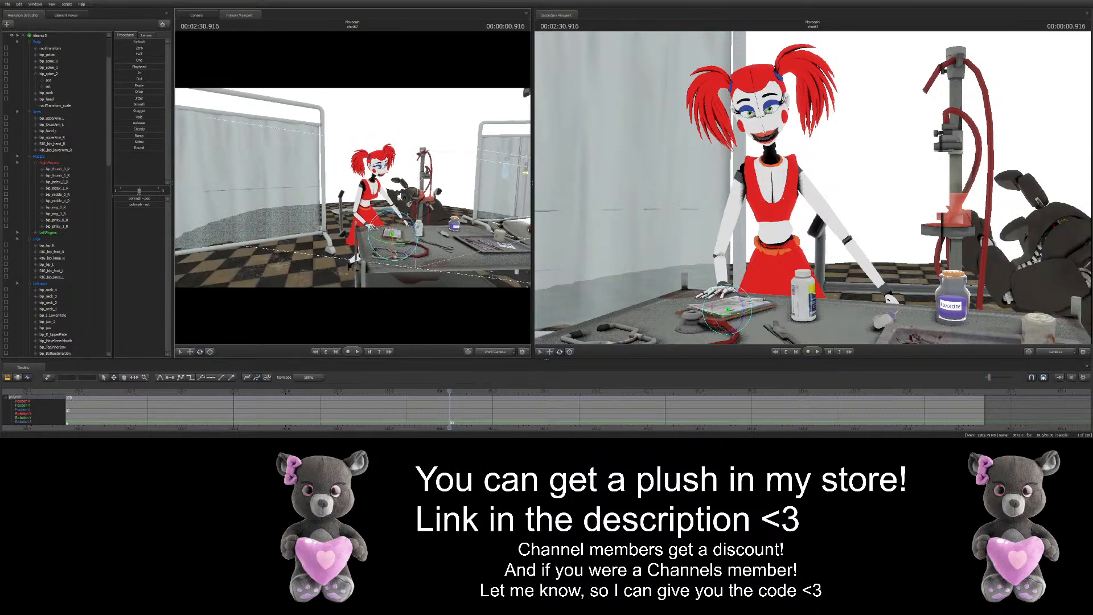
pyautogui.scroll(3, 83, 173)
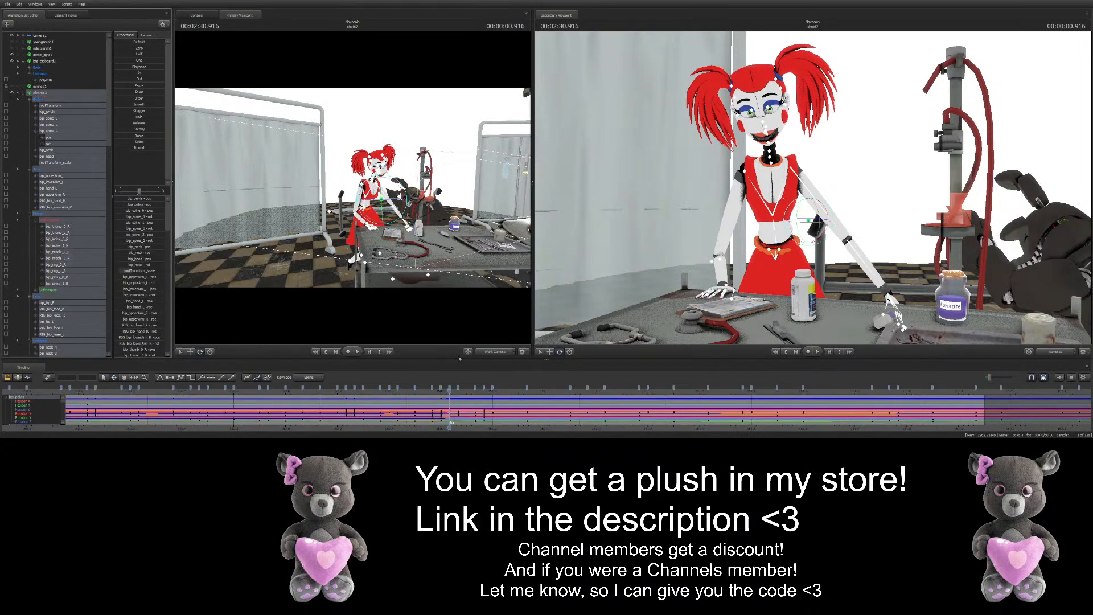
pyautogui.click(438, 249)
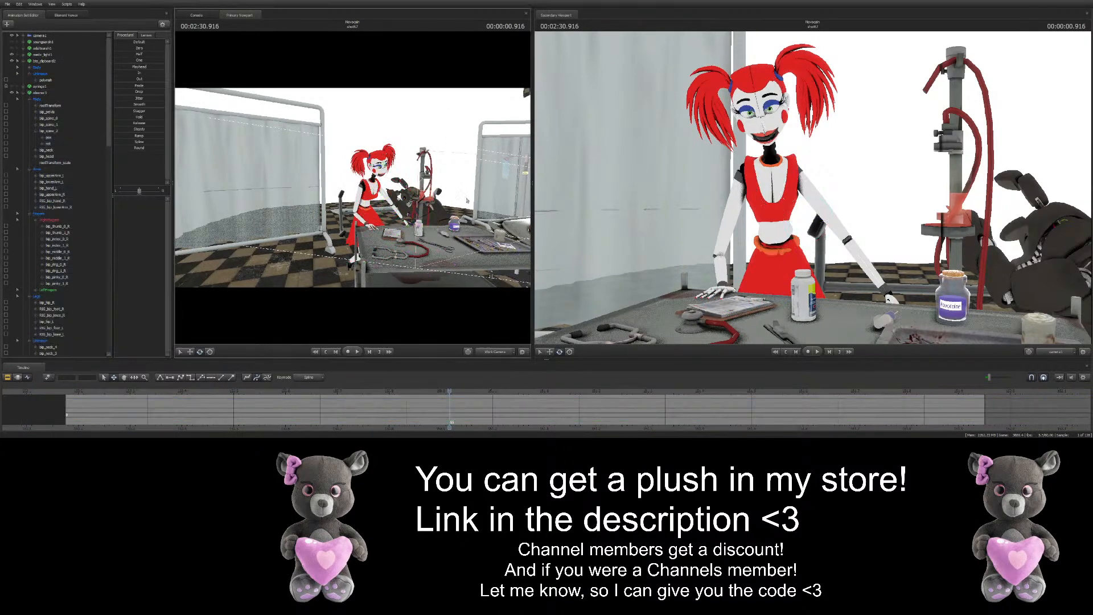
pyautogui.press('w')
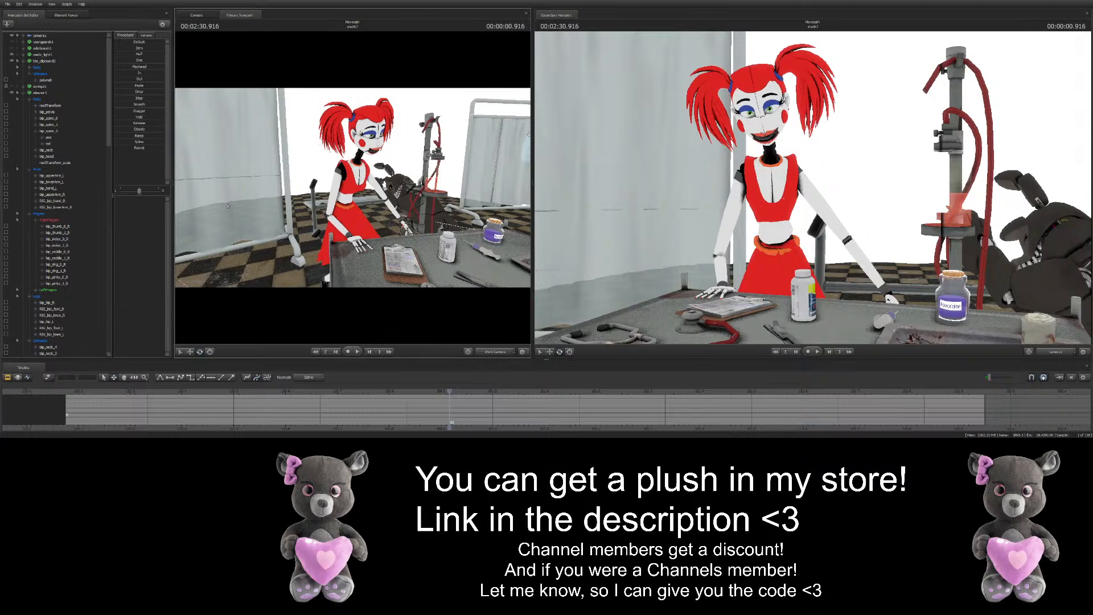
pyautogui.click(39, 92)
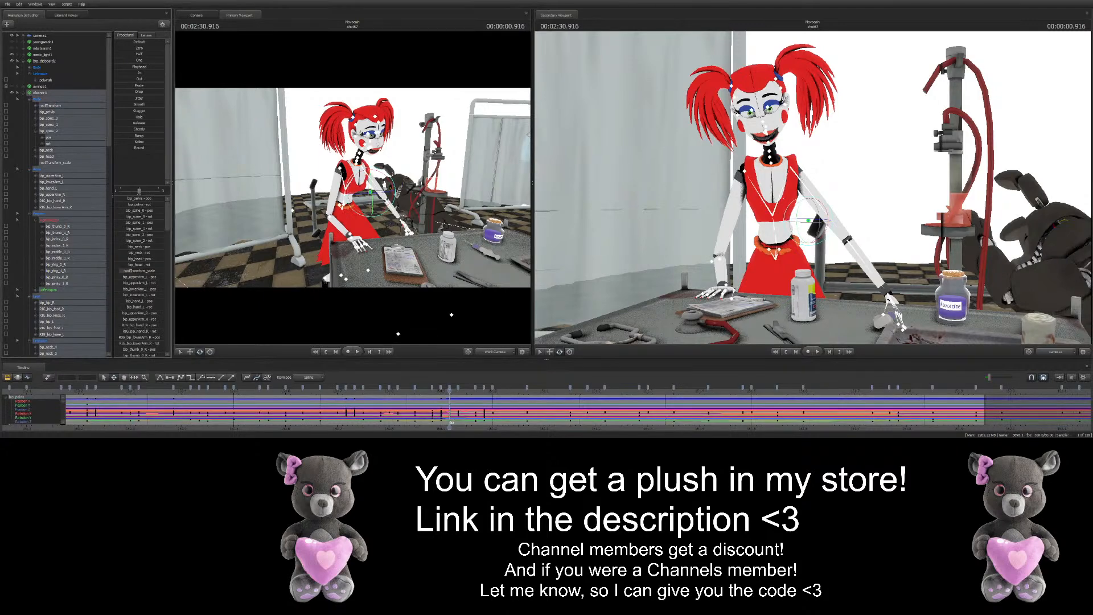
pyautogui.click(407, 229)
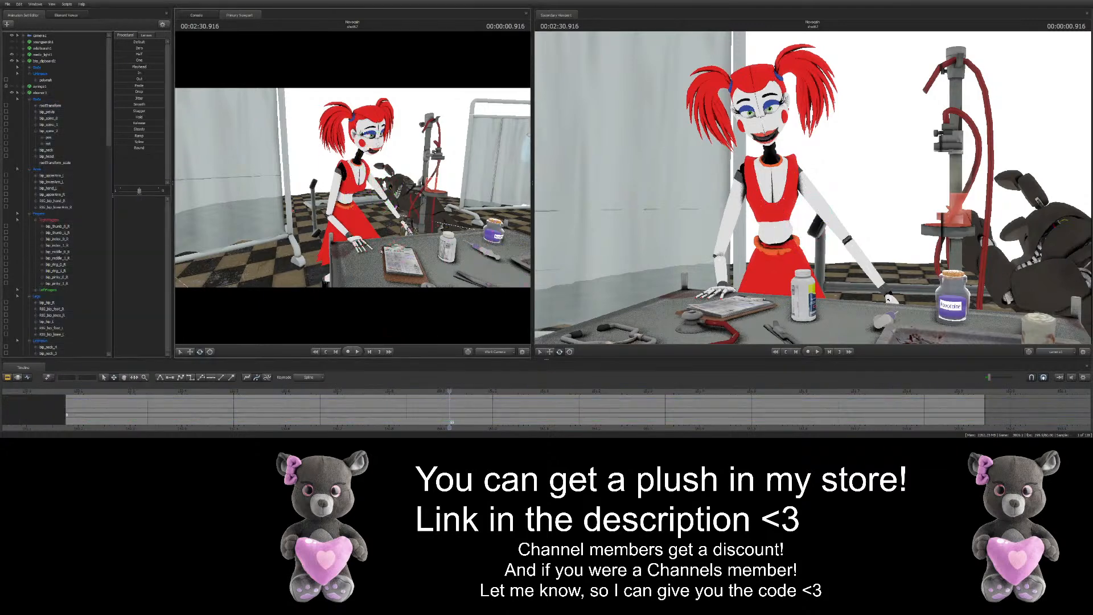
pyautogui.moveTo(369, 209); pyautogui.dragTo(375, 209)
pyautogui.press('w')
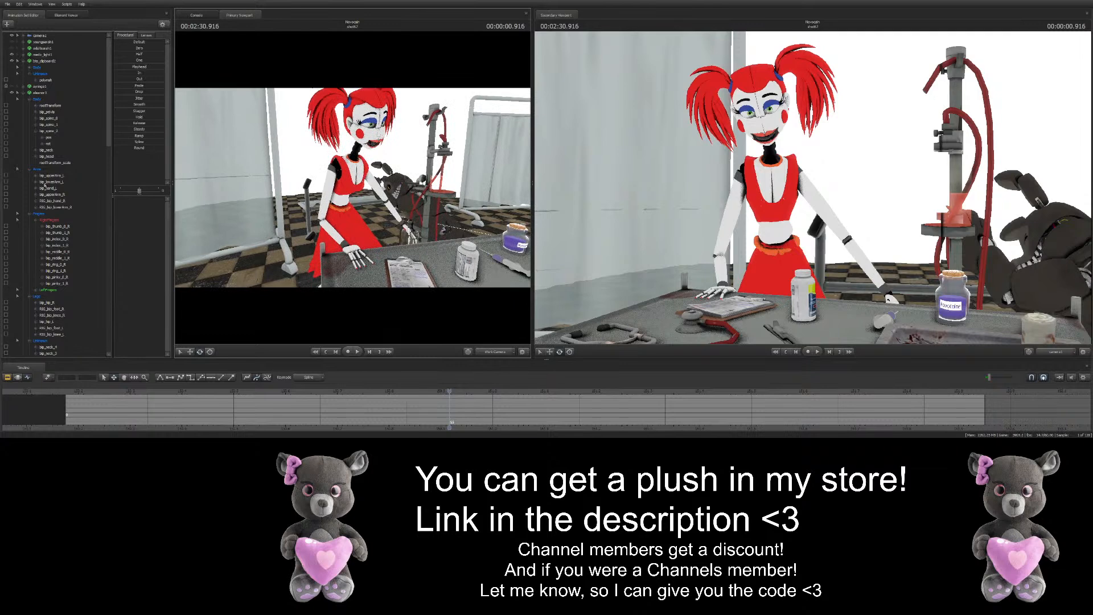
pyautogui.press('w')
pyautogui.moveTo(335, 242); pyautogui.dragTo(342, 250)
# Select the right-hand rig bone and examine its keys and the hand's pose beside the clipboard at 02:30.916
pyautogui.press('ctrl')
pyautogui.click(317, 246)
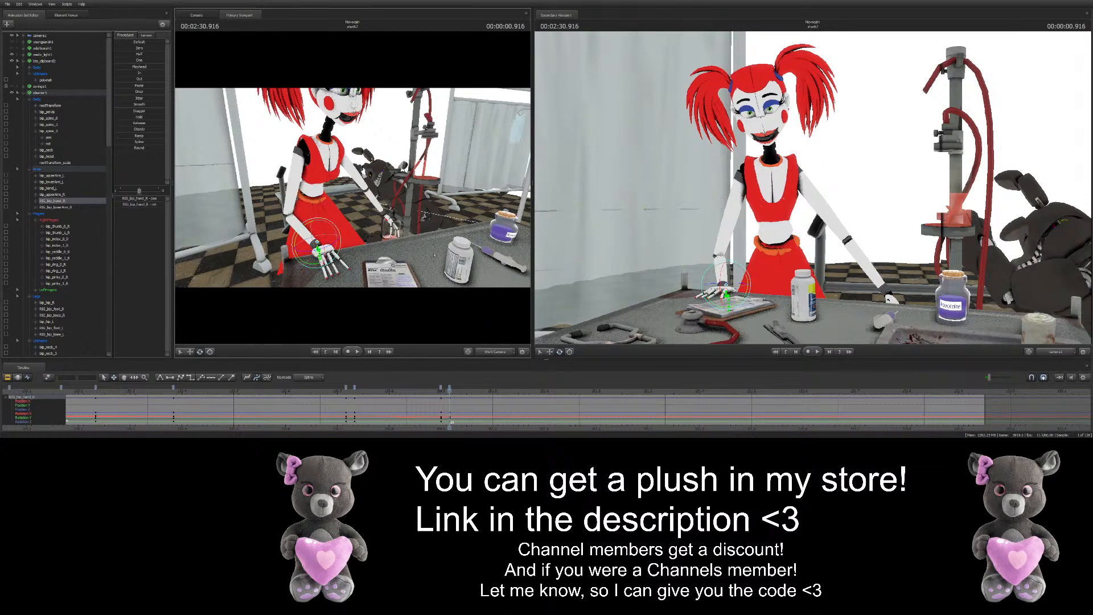
pyautogui.scroll(2, 450, 407)
pyautogui.moveTo(451, 406); pyautogui.dragTo(359, 404, button='middle')
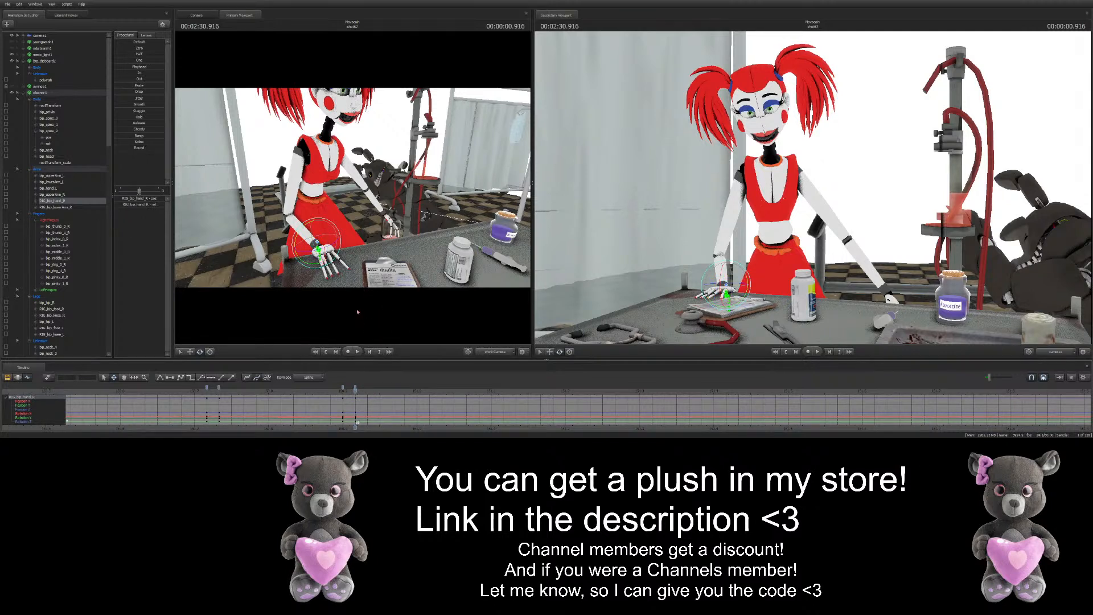
pyautogui.moveTo(352, 188)
pyautogui.mouseDown()
pyautogui.moveTo(331, 194)
pyautogui.moveTo(349, 181)
pyautogui.moveTo(354, 191)
pyautogui.mouseUp()
pyautogui.press('s')
pyautogui.press('w')
pyautogui.press('w')
pyautogui.press('ctrl')
pyautogui.press('ctrl')
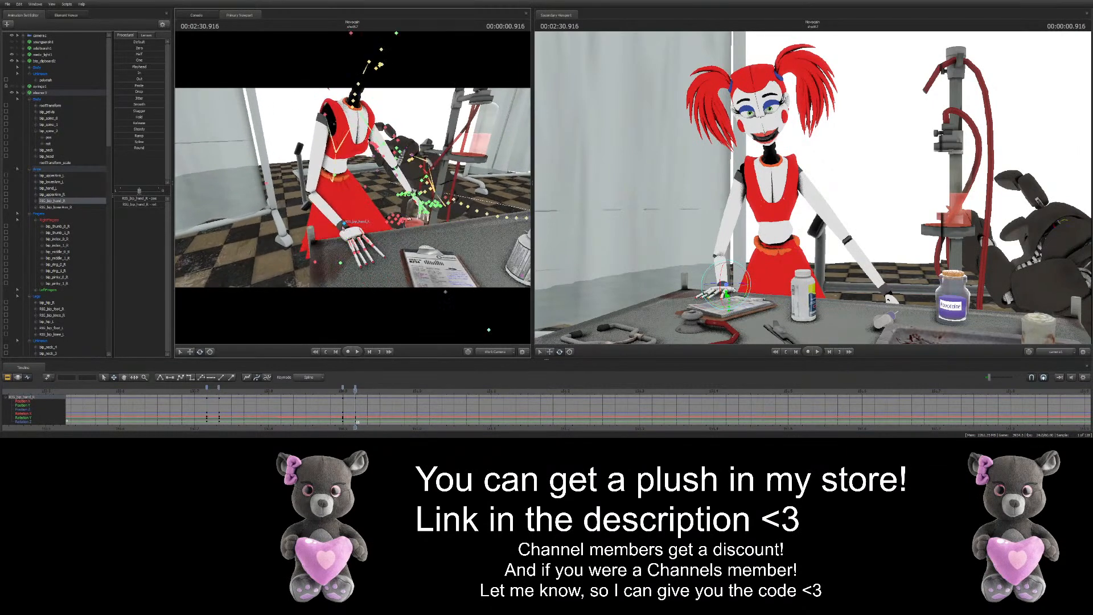
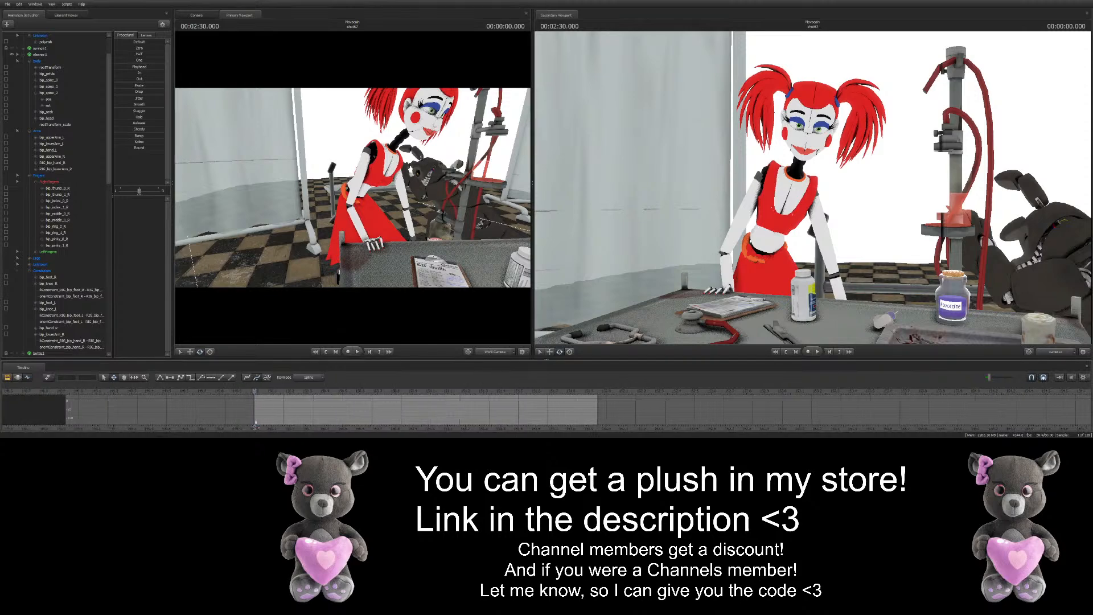
# Examine the animatronic's leaning pose at the table from several angles at 02:30.000 and look through her bone list
pyautogui.scroll(2, 265, 406)
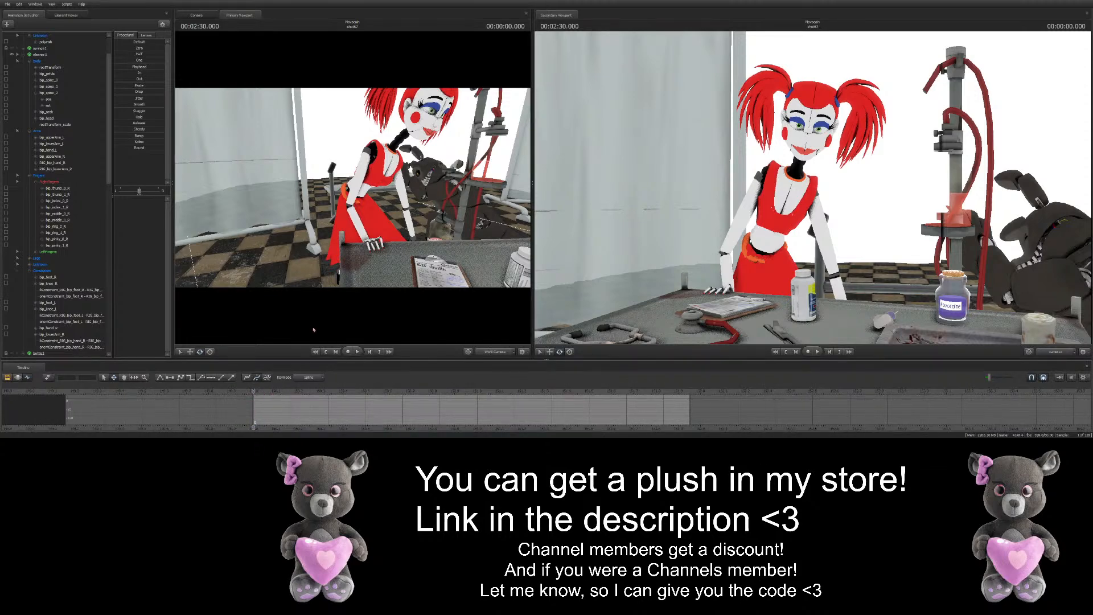
pyautogui.moveTo(313, 329); pyautogui.dragTo(352, 190)
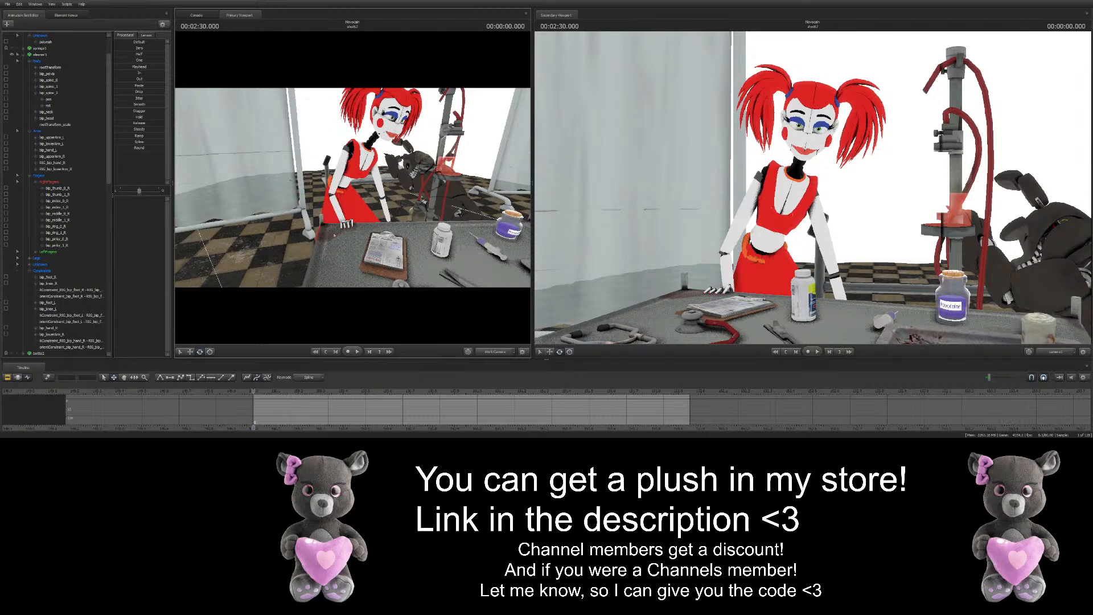
pyautogui.moveTo(331, 264); pyautogui.dragTo(353, 190)
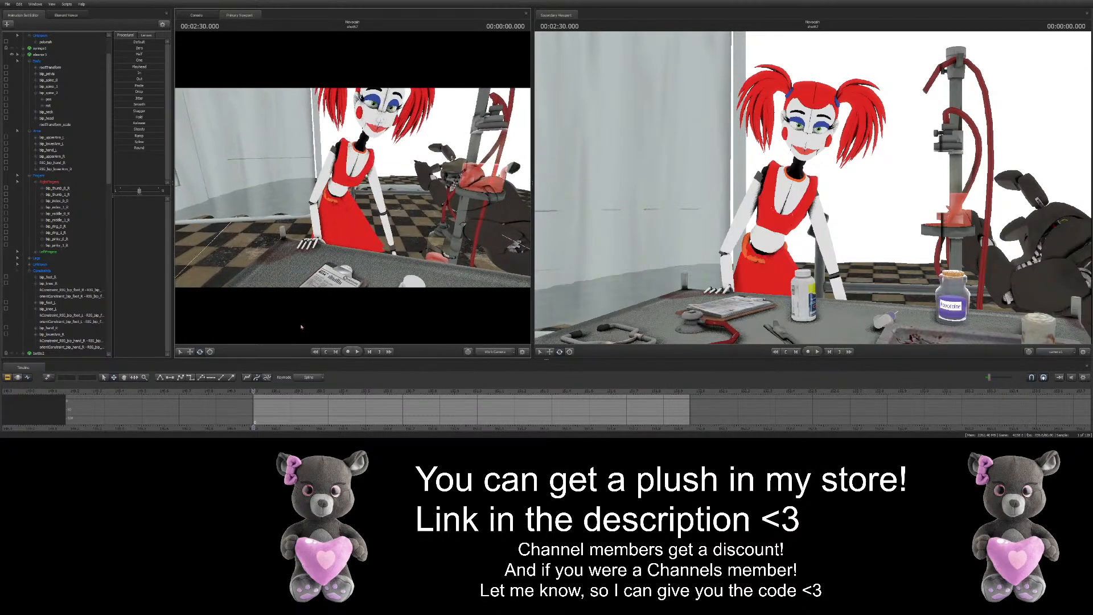
pyautogui.moveTo(273, 194); pyautogui.dragTo(243, 196)
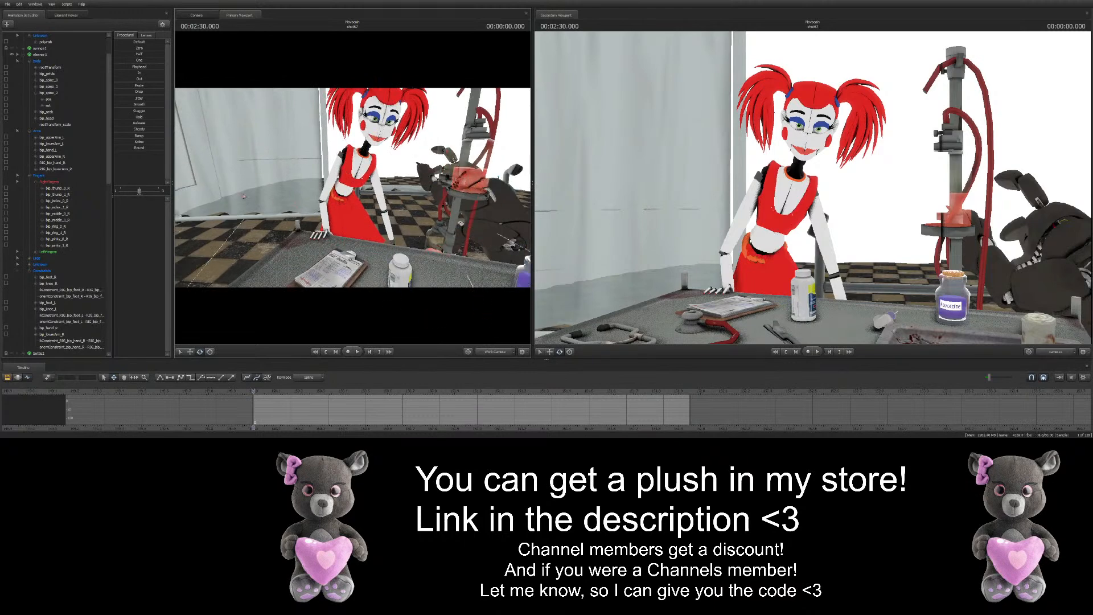
pyautogui.scroll(-1, 51, 260)
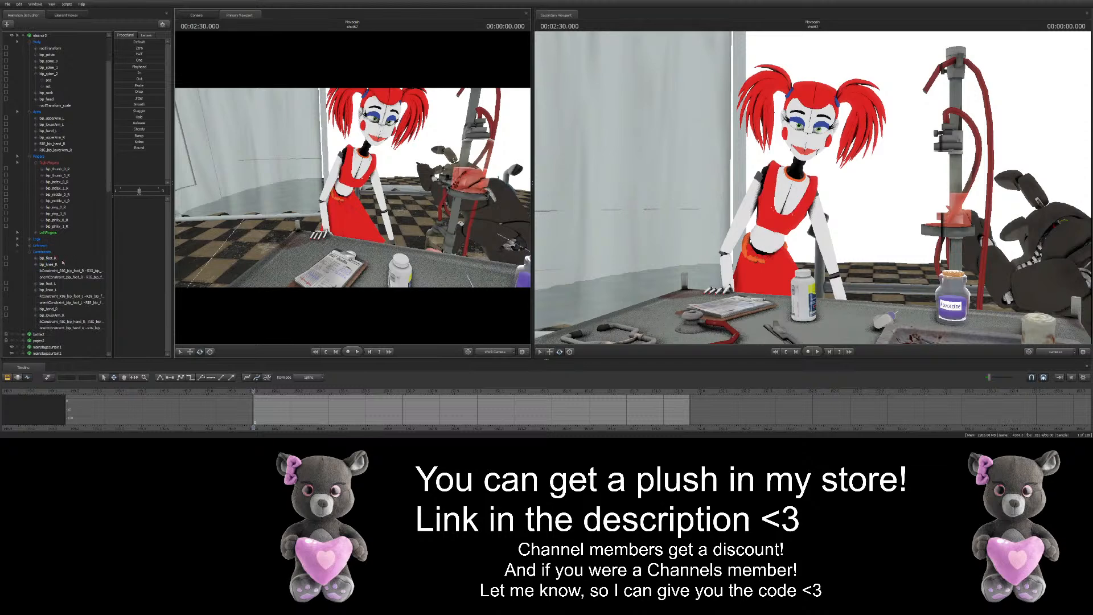
pyautogui.scroll(-1, 63, 263)
pyautogui.scroll(-1, 63, 262)
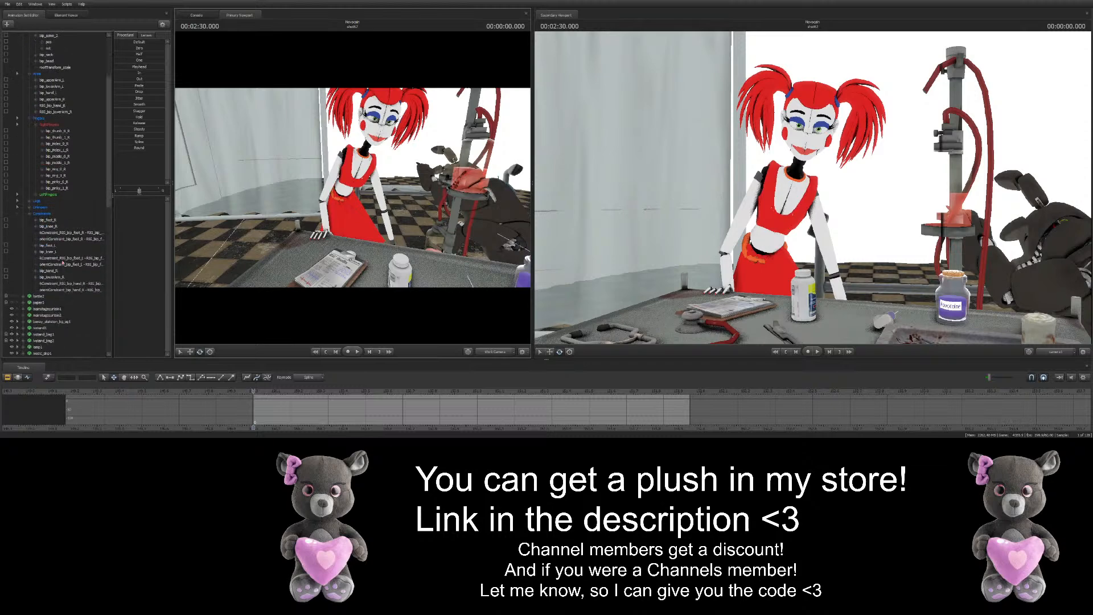
pyautogui.scroll(-1, 64, 263)
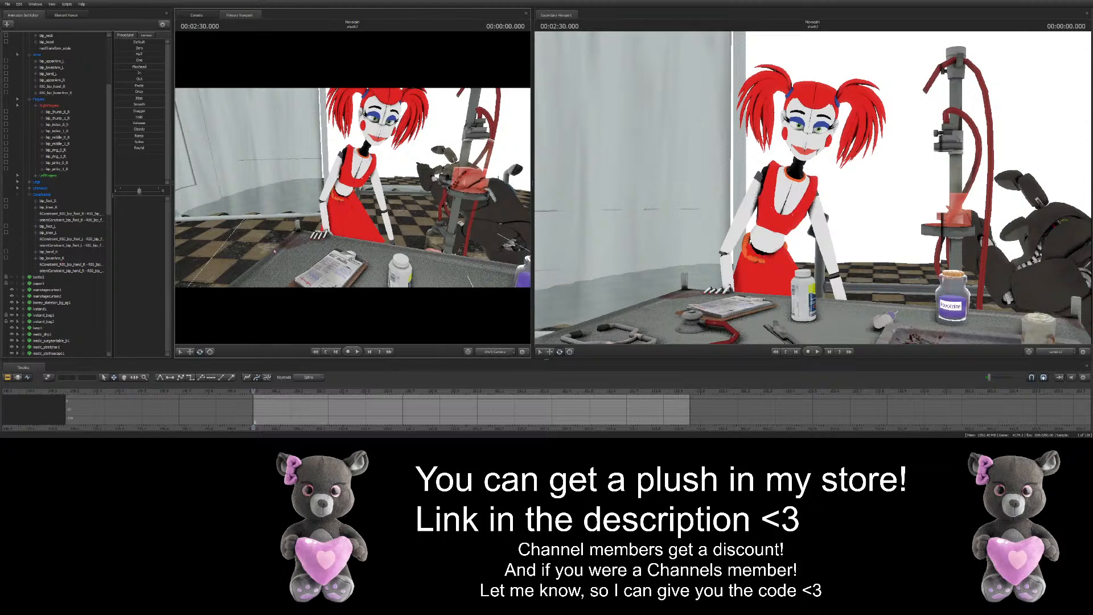
pyautogui.moveTo(274, 251); pyautogui.dragTo(259, 247)
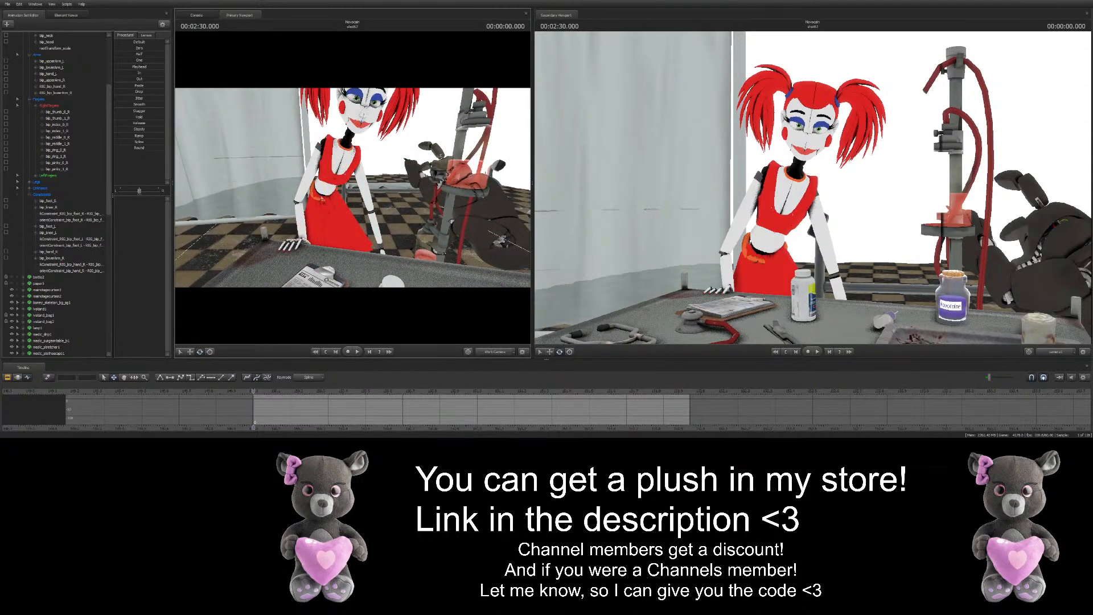
# Select the right lower arm bone and rotate it at 02:31.066 so the hand hangs in front of her waist
pyautogui.click(325, 197)
pyautogui.moveTo(259, 394); pyautogui.dragTo(492, 391)
pyautogui.click(271, 189)
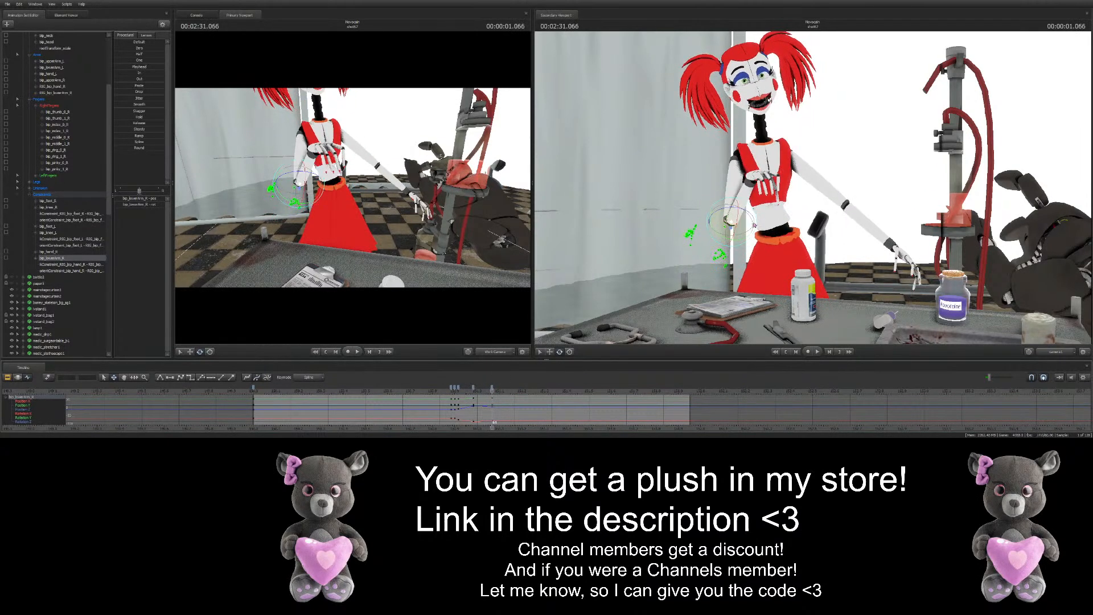
pyautogui.moveTo(731, 226); pyautogui.dragTo(747, 232)
pyautogui.press('w')
pyautogui.moveTo(467, 407); pyautogui.dragTo(372, 408, button='middle')
pyautogui.press('e')
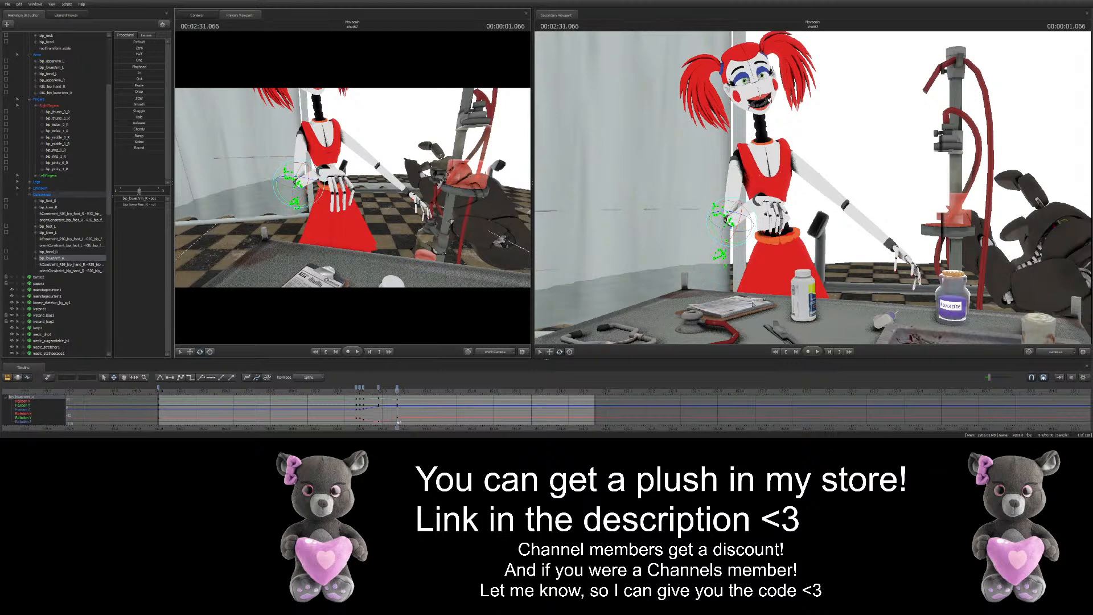
# Rotate the right lower arm inward toward her chest at 02:31.150 and adjust its outward swing at 02:31.266
pyautogui.scroll(1, 397, 415)
pyautogui.moveTo(397, 413); pyautogui.dragTo(315, 409, button='middle')
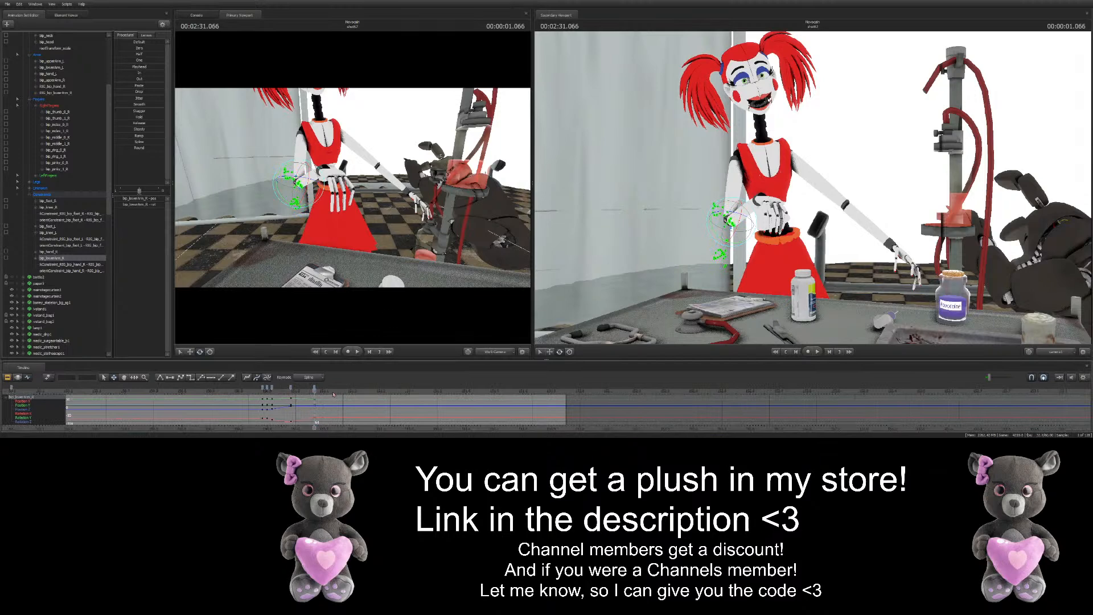
pyautogui.moveTo(333, 392); pyautogui.dragTo(339, 391)
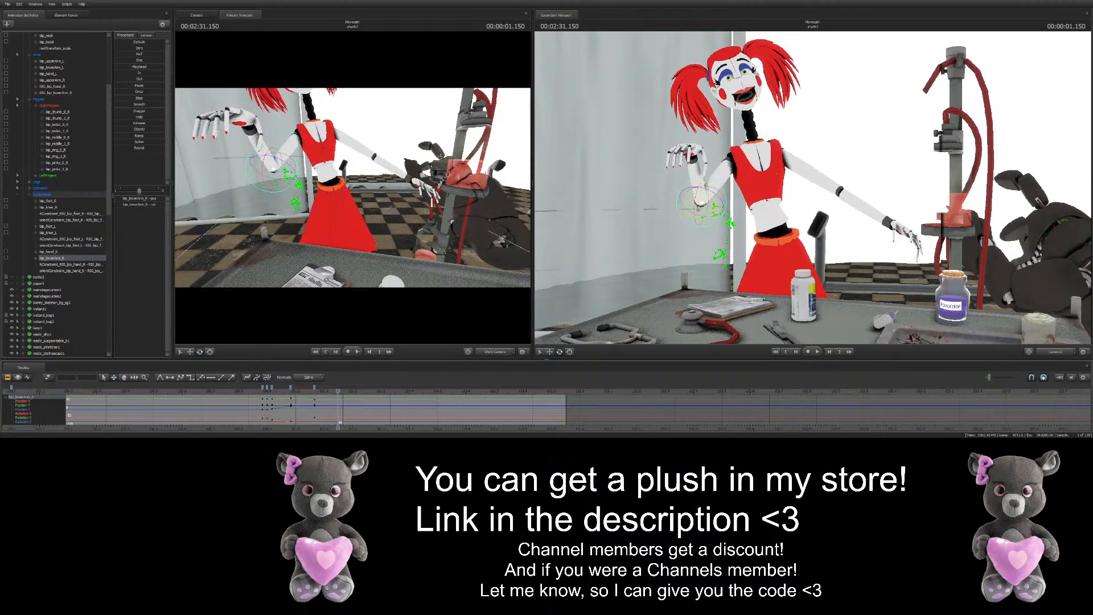
pyautogui.moveTo(698, 206); pyautogui.dragTo(731, 202)
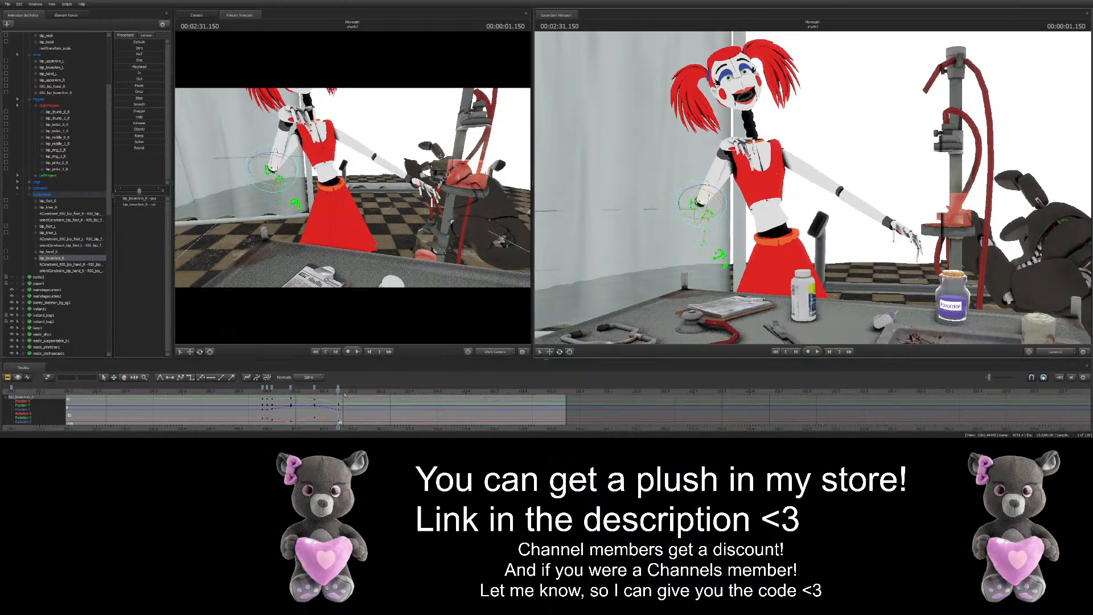
pyautogui.moveTo(344, 393); pyautogui.dragTo(371, 392)
pyautogui.moveTo(700, 233); pyautogui.dragTo(677, 225)
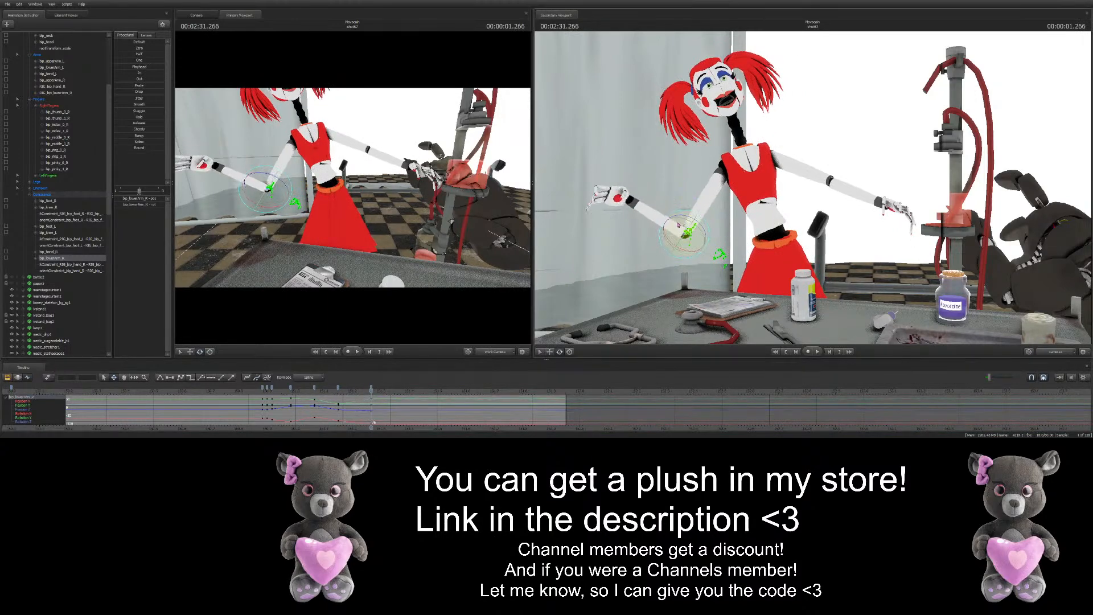
# Rotate the right lower arm at 02:31.383 to turn the palm outward, and lower the forearm at 02:31.466
pyautogui.moveTo(383, 391); pyautogui.dragTo(403, 390)
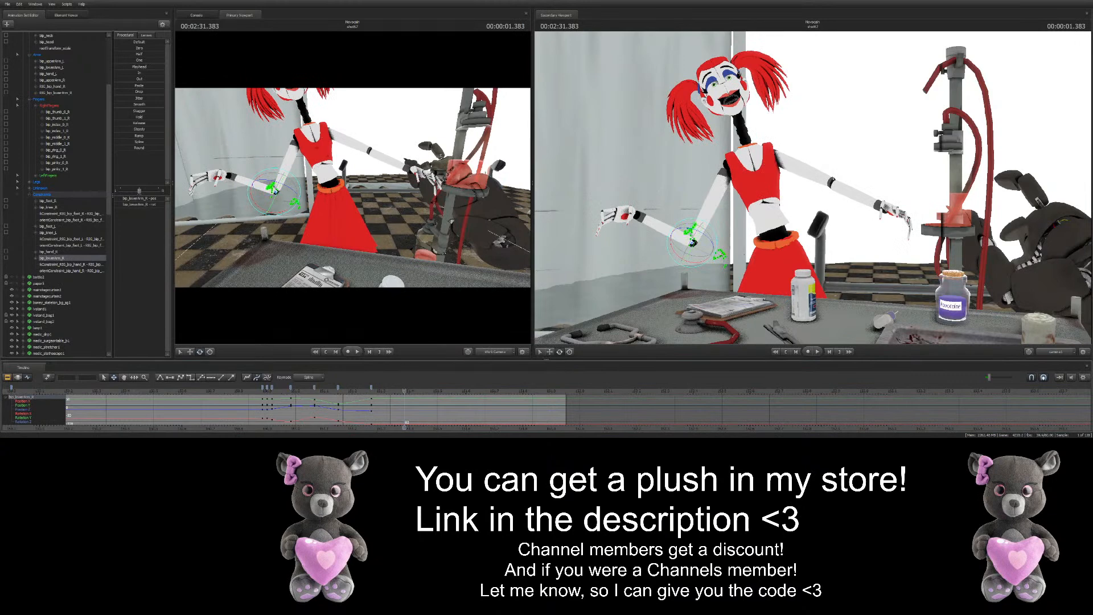
pyautogui.moveTo(694, 243); pyautogui.dragTo(701, 255)
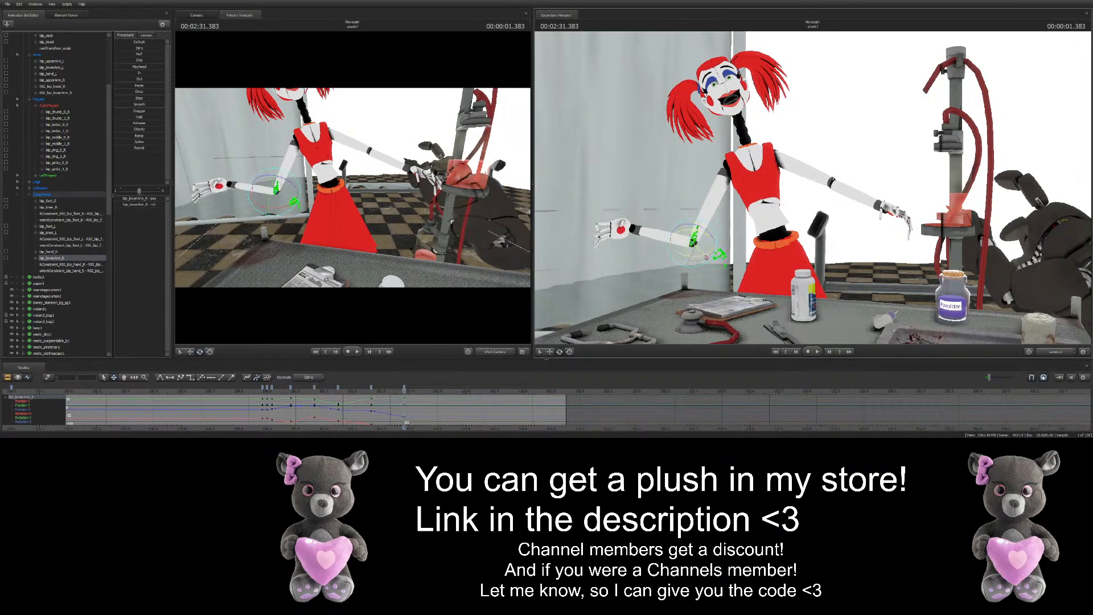
pyautogui.press('Right')
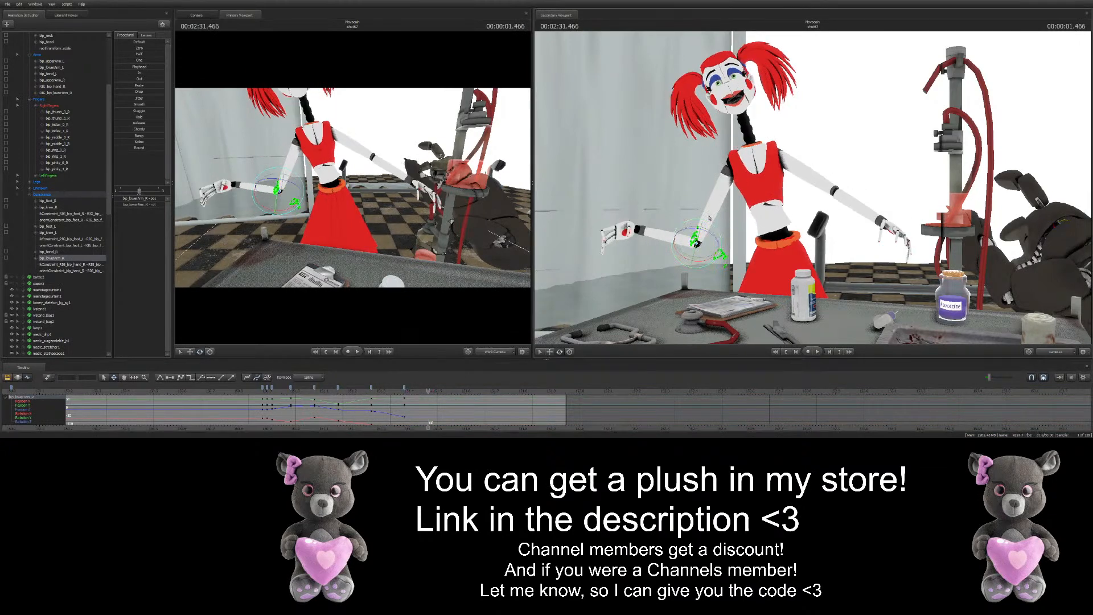
pyautogui.moveTo(709, 224); pyautogui.dragTo(711, 250)
# Key the right lower arm after 02:31.466, raise the forearm across her waist at 02:31.866, and add a key at 02:32.066
pyautogui.press('Right')
pyautogui.click(499, 390)
pyautogui.moveTo(523, 389); pyautogui.dragTo(541, 389)
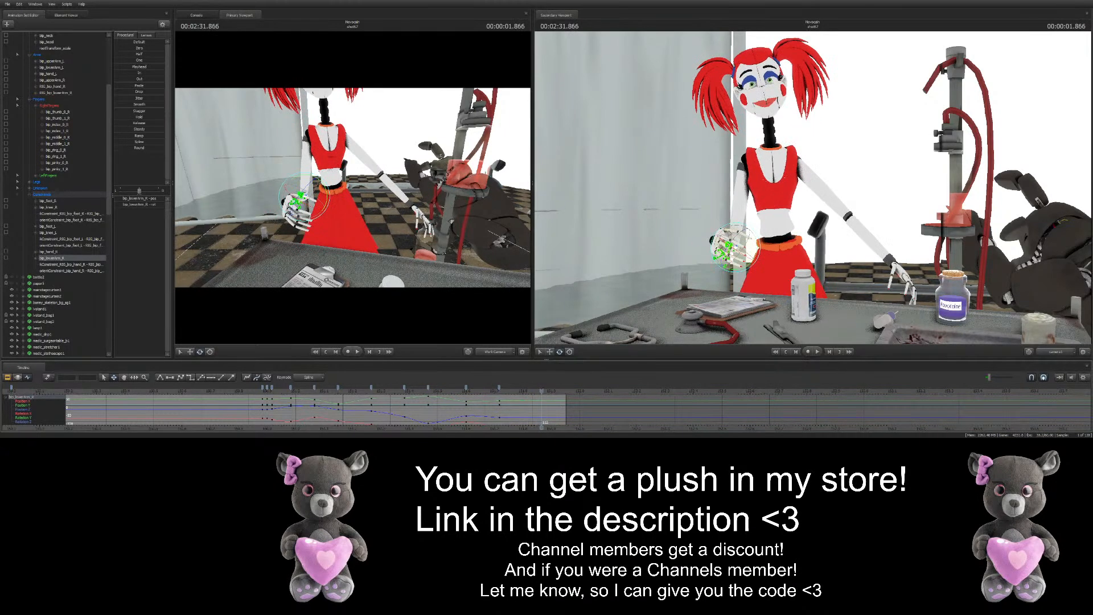
pyautogui.moveTo(740, 249); pyautogui.dragTo(749, 230)
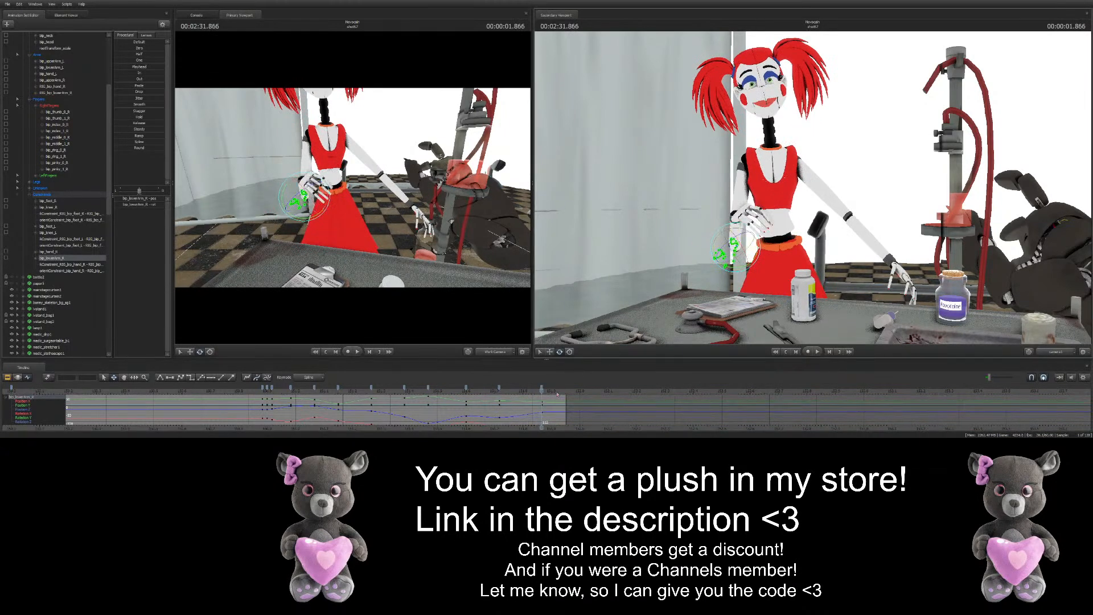
pyautogui.moveTo(558, 392); pyautogui.dragTo(599, 392)
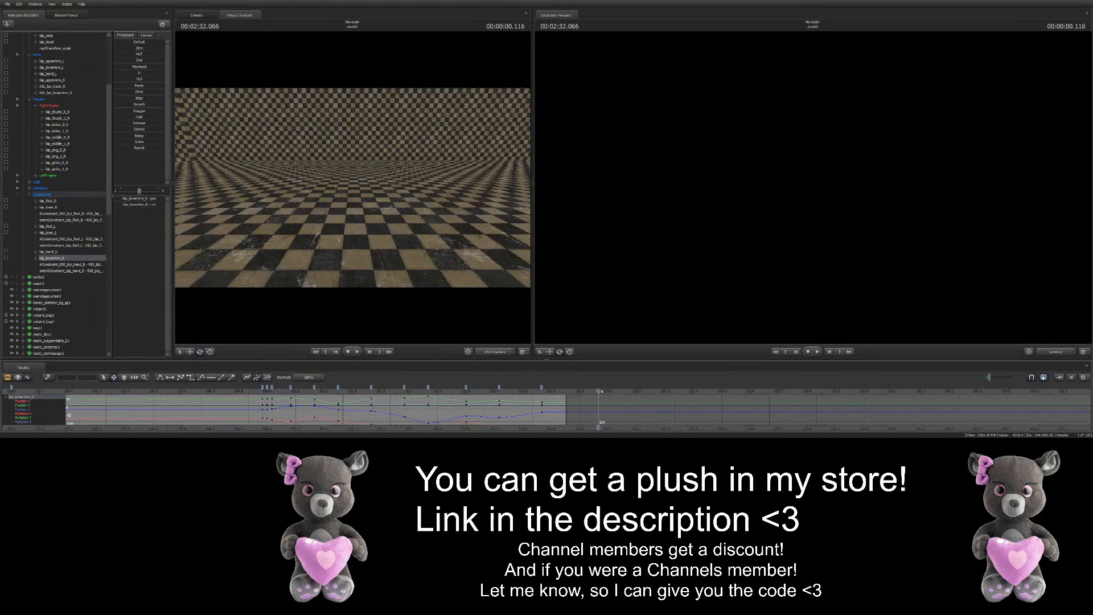
pyautogui.press('space')
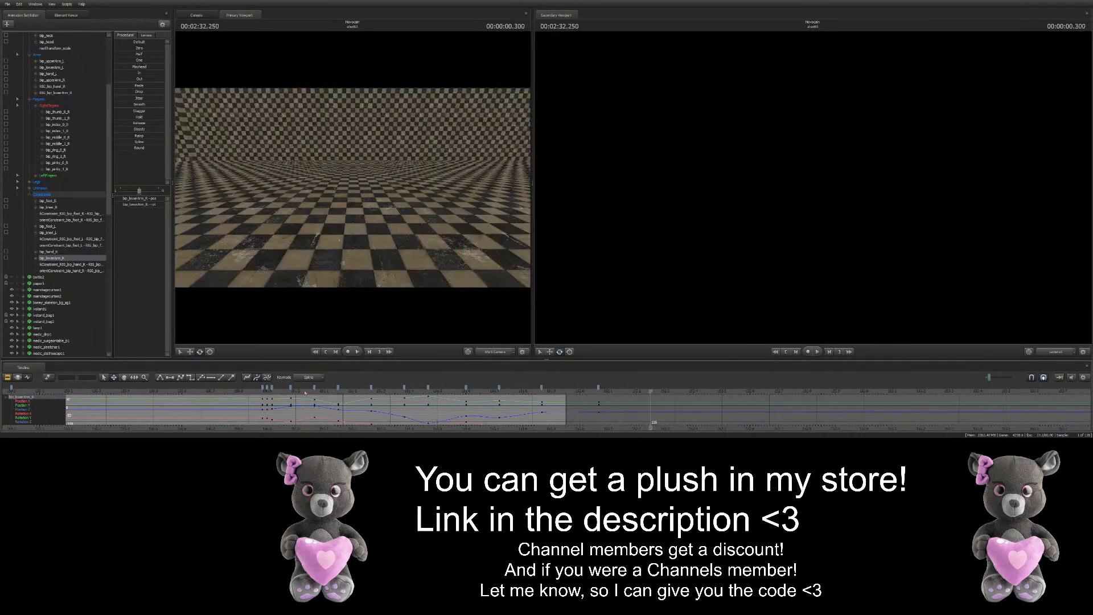
# Select the right lower arm's keys from just before 02:31.033 through 02:32.066 and play back the shot
pyautogui.click(304, 392)
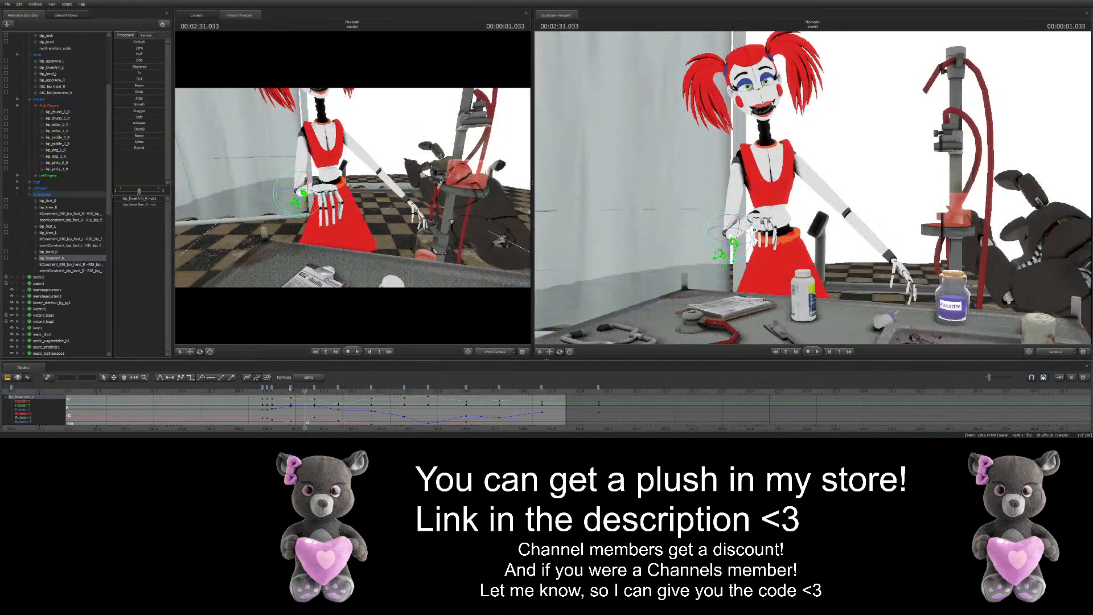
pyautogui.click(291, 405)
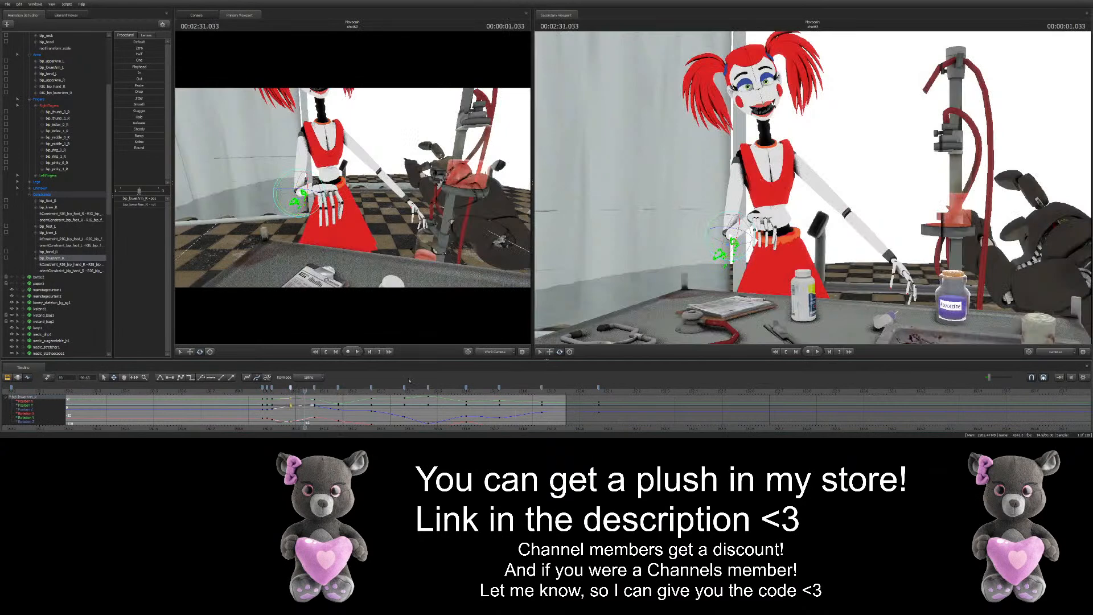
pyautogui.keyDown('shift'); pyautogui.click(599, 388); pyautogui.keyUp('shift')
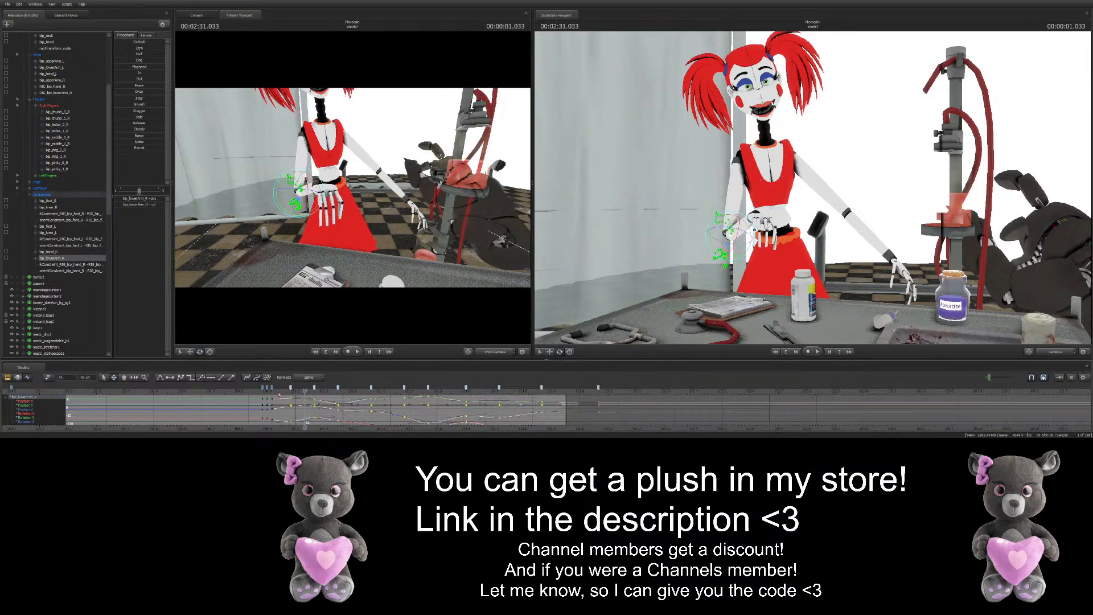
pyautogui.press('space')
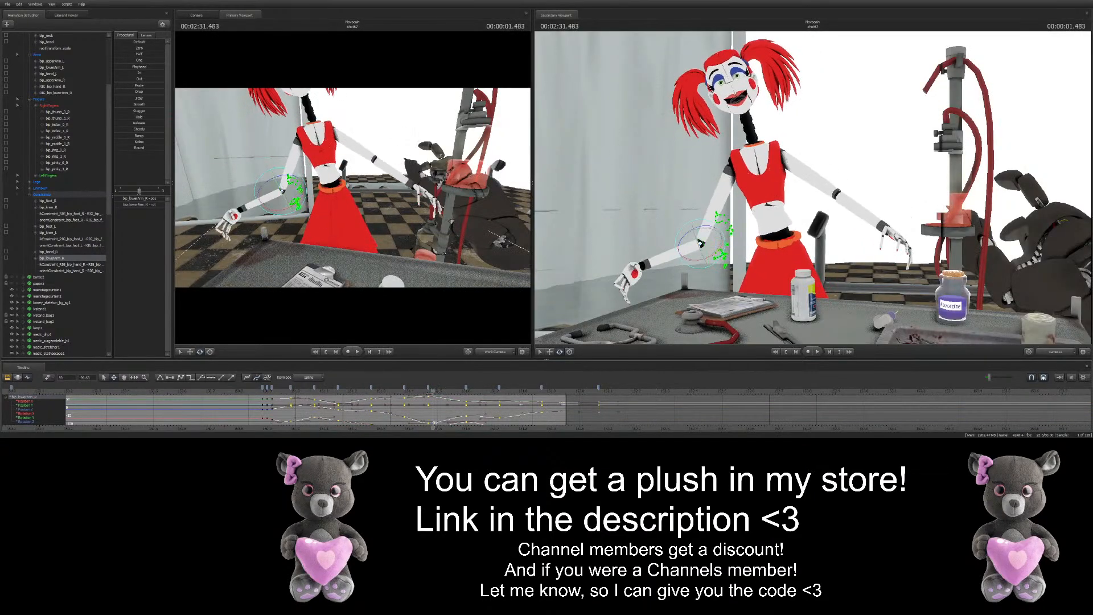
# Delete the right lower arm's keys at 02:31.383 and between 02:31.466 and 02:31.866, playing back the motion
pyautogui.moveTo(429, 393); pyautogui.dragTo(381, 393)
pyautogui.click(404, 388)
pyautogui.press('Delete')
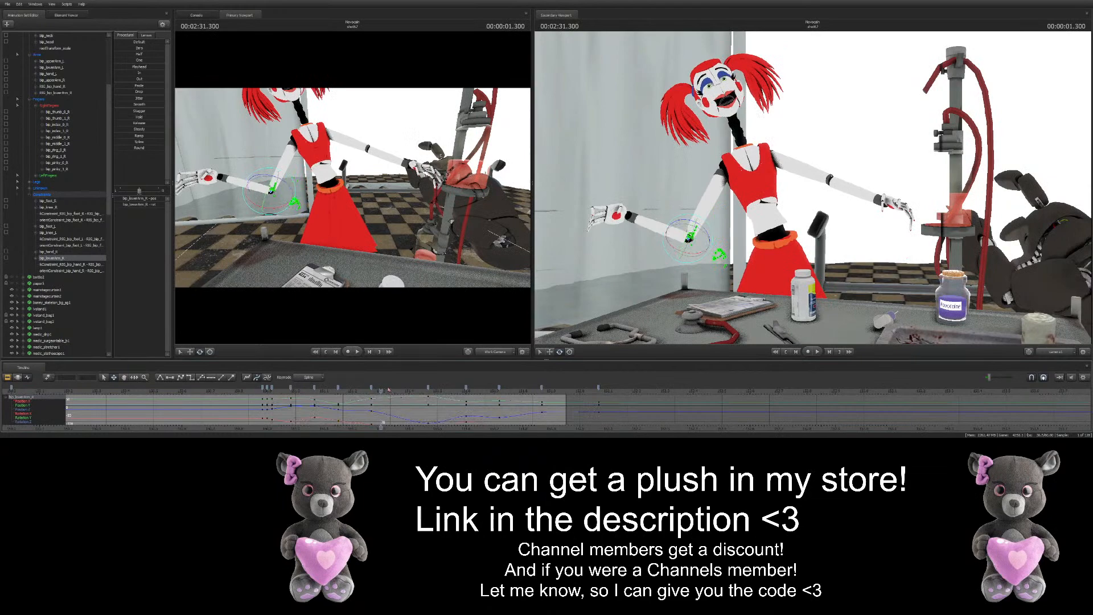
pyautogui.press('space')
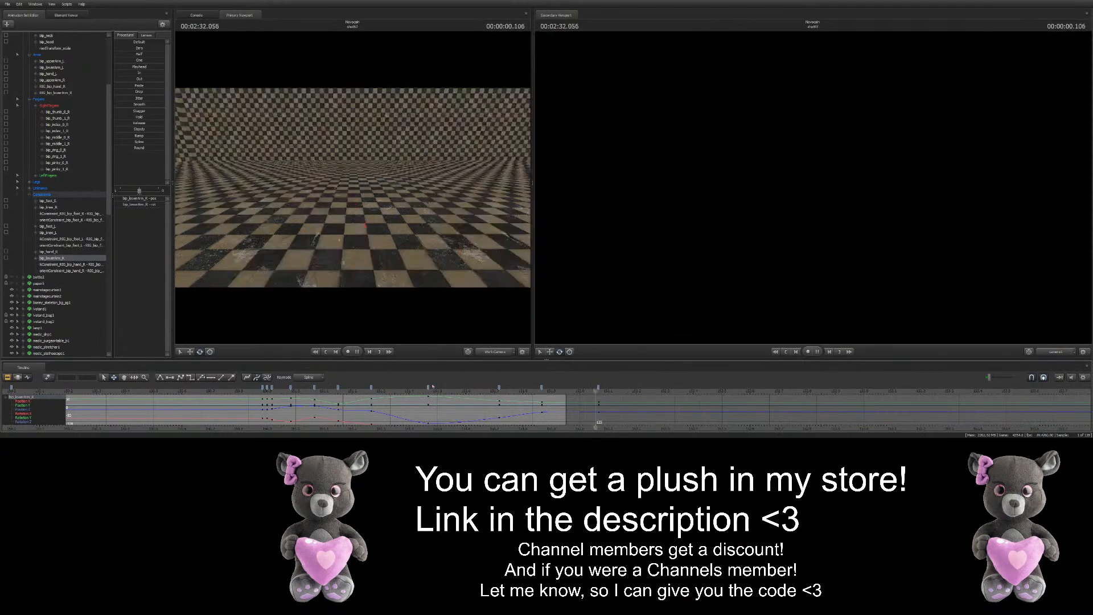
pyautogui.press('space')
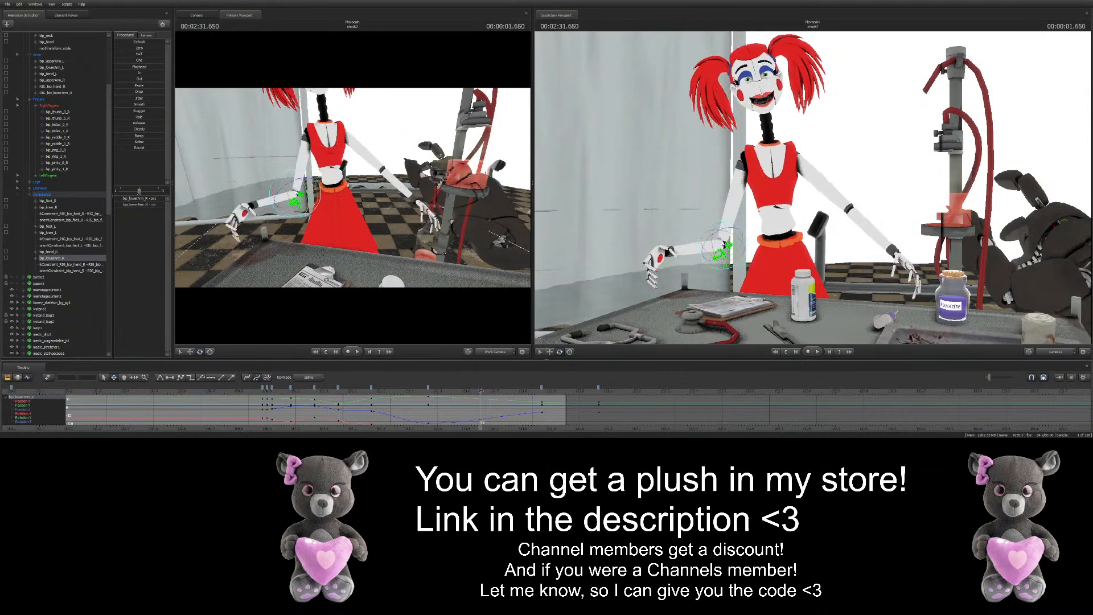
# Adjust the right forearm control bip_lowerArm_R at 02:31.666 and play back the arm motion to check it
pyautogui.press('Right')
pyautogui.moveTo(727, 242); pyautogui.dragTo(724, 258)
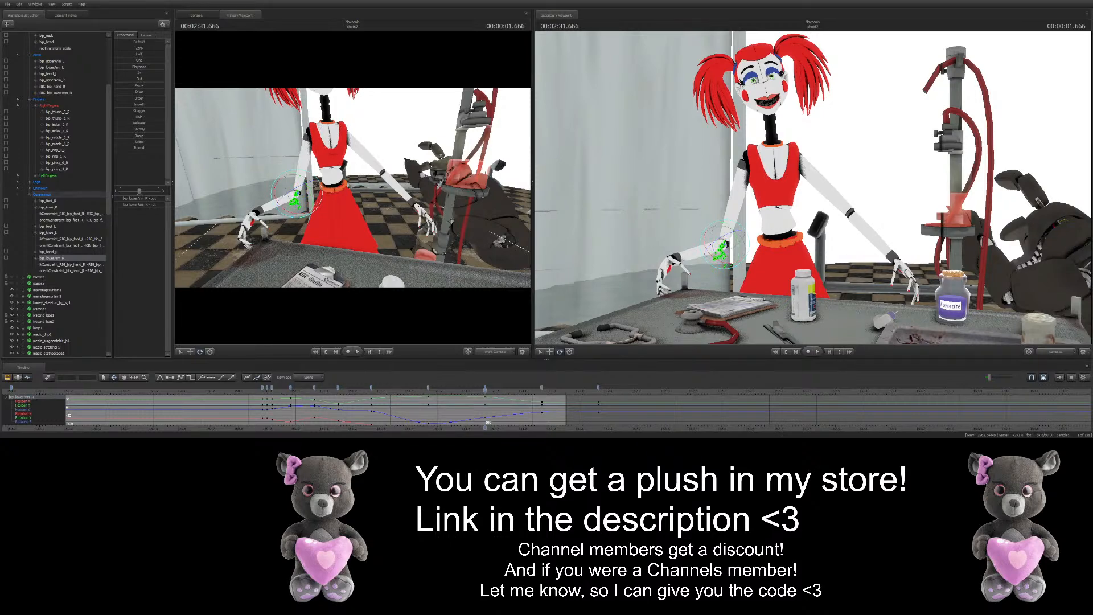
pyautogui.moveTo(455, 289); pyautogui.dragTo(456, 289)
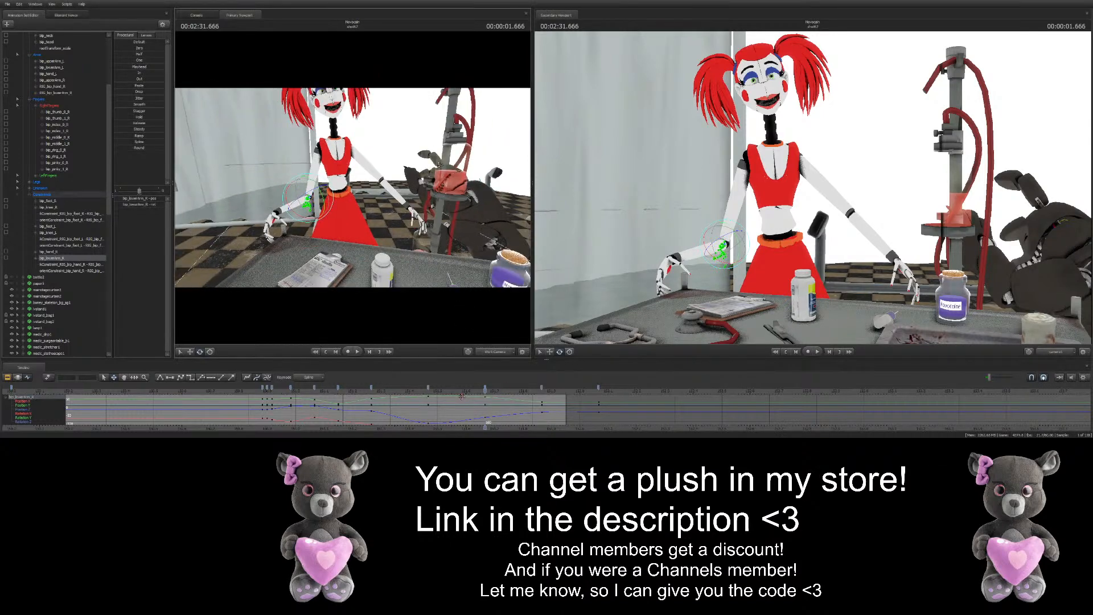
pyautogui.click(256, 391)
pyautogui.press('space')
pyautogui.press('space')
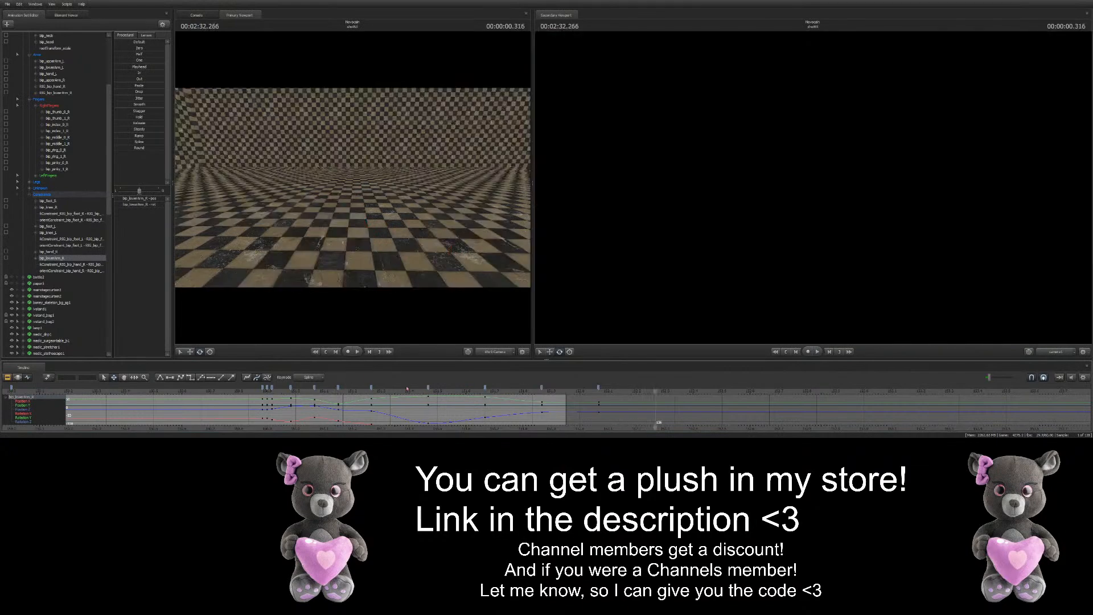
pyautogui.click(406, 389)
pyautogui.press('space')
pyautogui.press('space')
# Rotate the right hand control bip_hand_R to create keyed poses at 02:31.183 and 02:31.266
pyautogui.moveTo(392, 390); pyautogui.dragTo(367, 390)
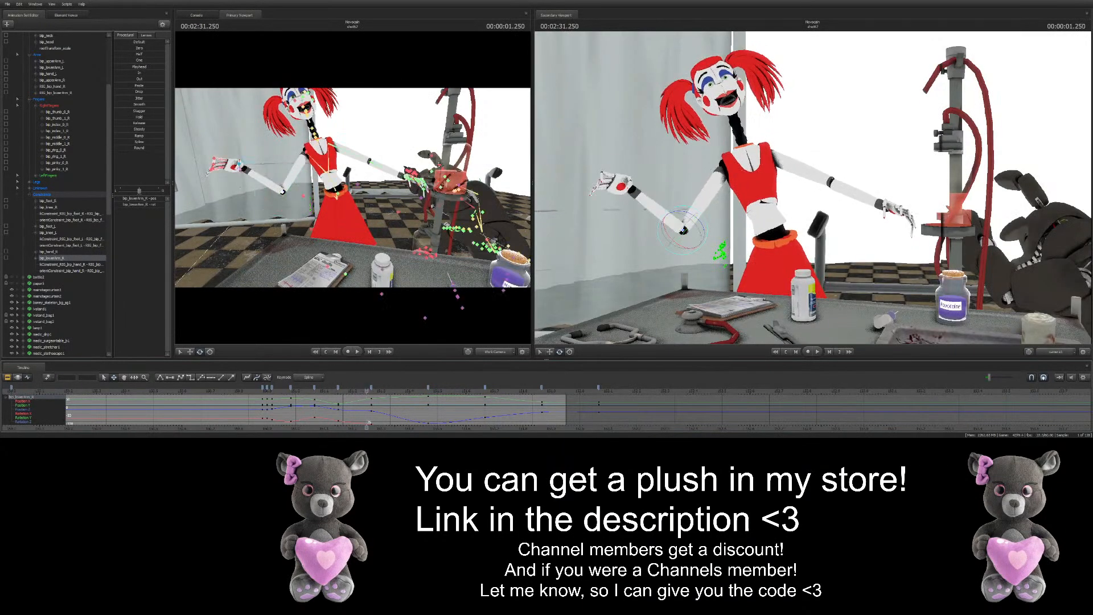
pyautogui.click(57, 252)
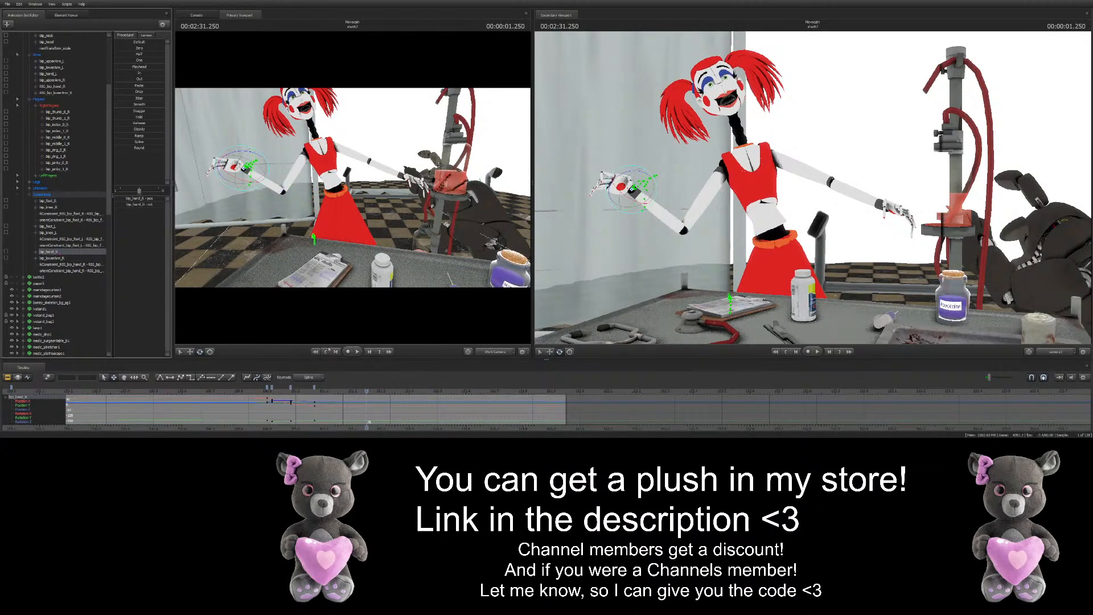
pyautogui.click(347, 390)
pyautogui.moveTo(251, 132); pyautogui.dragTo(263, 138)
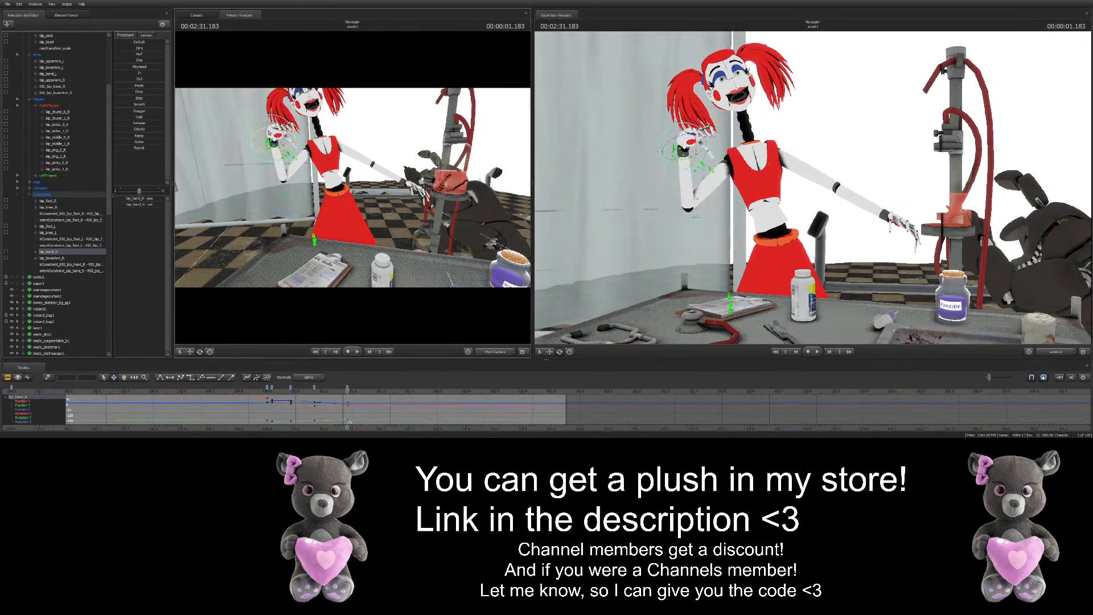
pyautogui.click(371, 390)
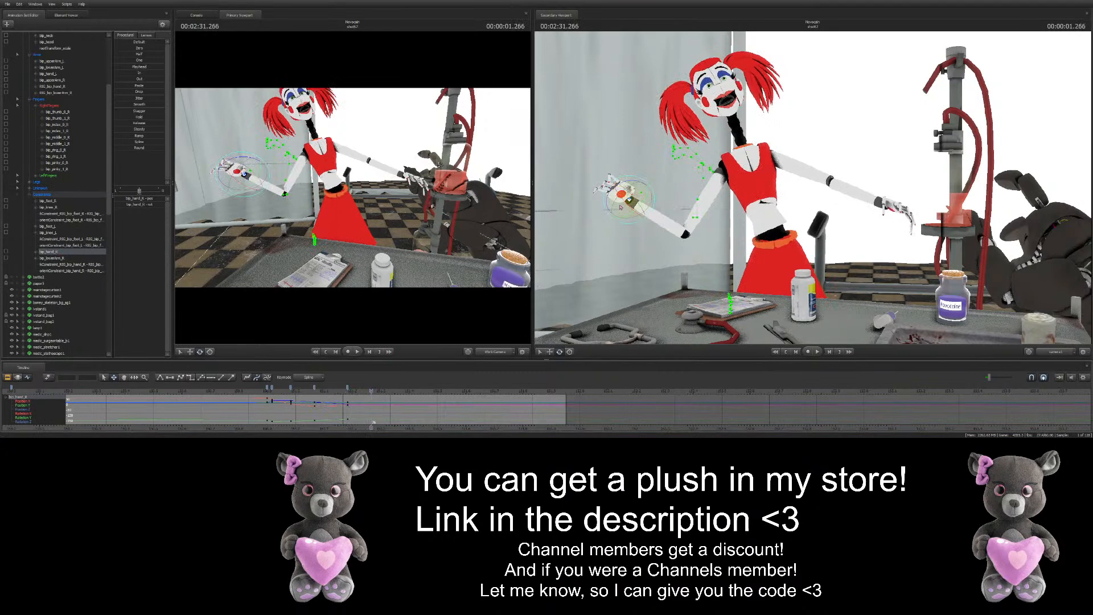
pyautogui.moveTo(632, 203); pyautogui.dragTo(625, 194)
# Pose the right hand at 02:31.350, 02:31.416 and 02:31.533 as the arm lowers
pyautogui.click(385, 391)
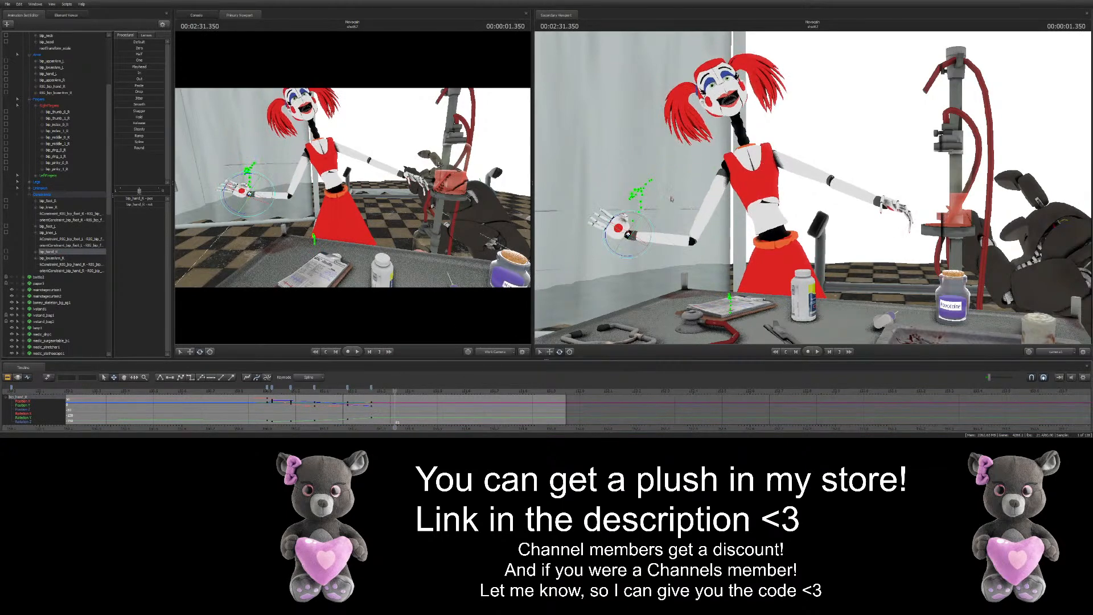
pyautogui.click(394, 391)
pyautogui.click(414, 391)
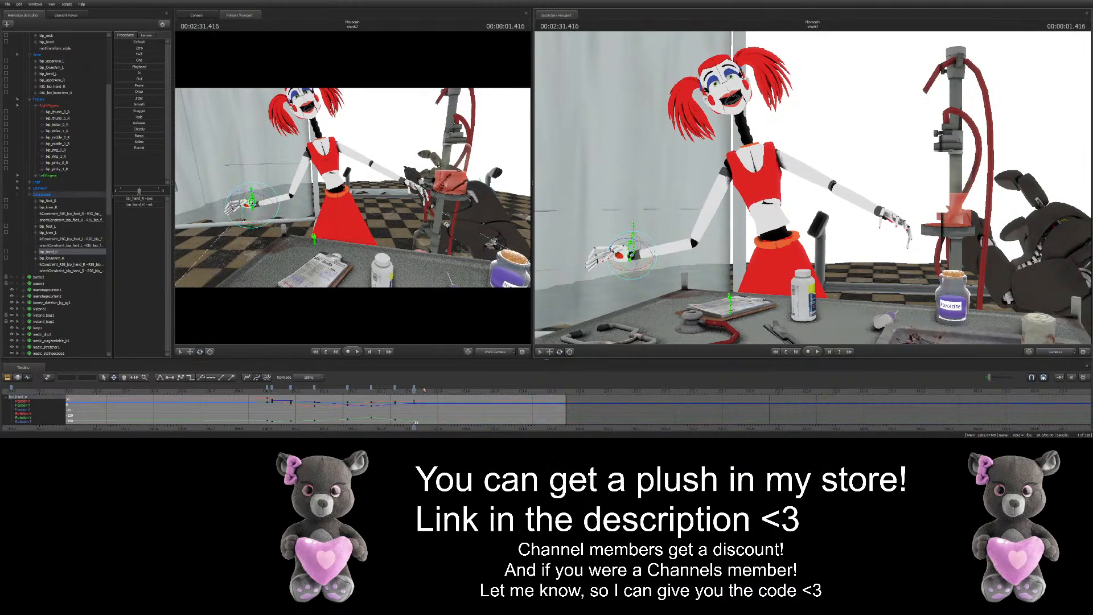
pyautogui.click(447, 390)
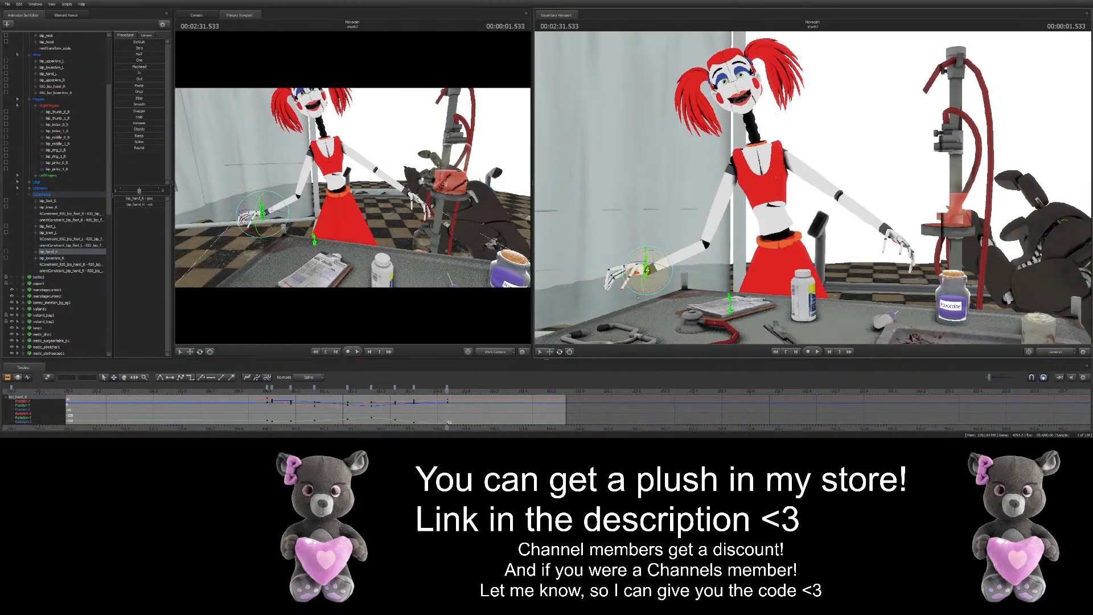
# Key further right-hand poses between 02:31.700 and 02:31.933 as the arm returns to the body
pyautogui.click(494, 390)
pyautogui.moveTo(669, 248)
pyautogui.mouseDown()
pyautogui.moveTo(667, 266)
pyautogui.moveTo(683, 272)
pyautogui.mouseUp()
pyautogui.click(527, 390)
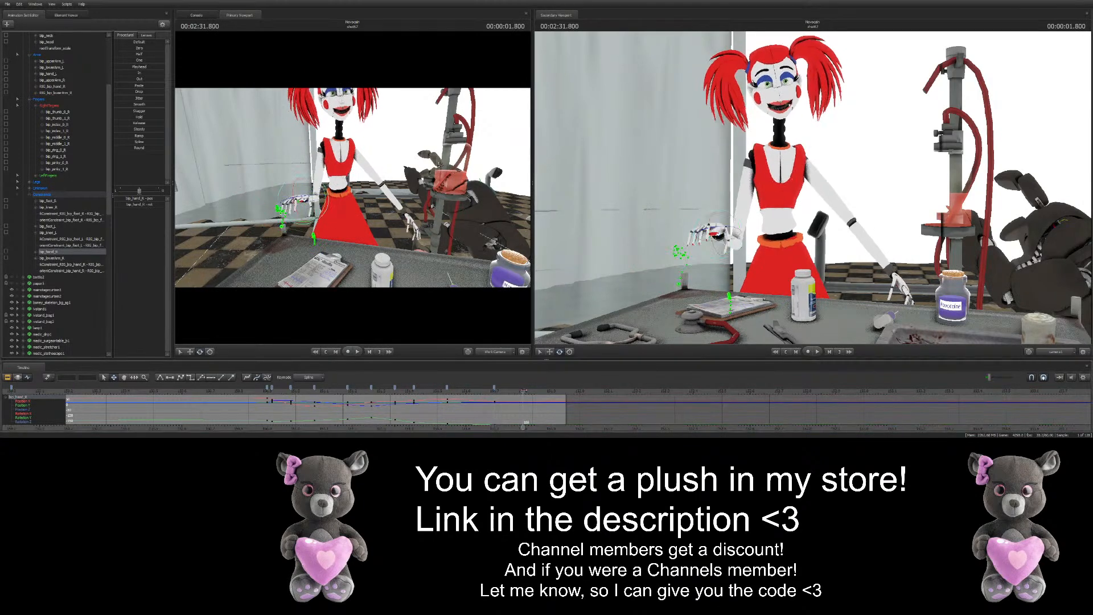
pyautogui.click(561, 390)
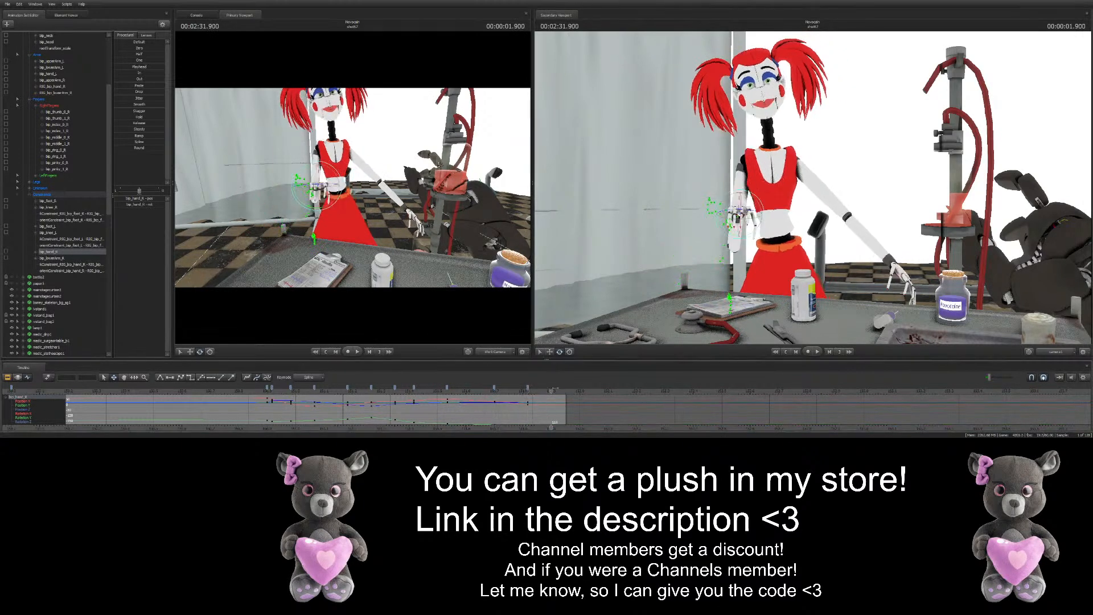
pyautogui.moveTo(751, 214); pyautogui.dragTo(761, 199)
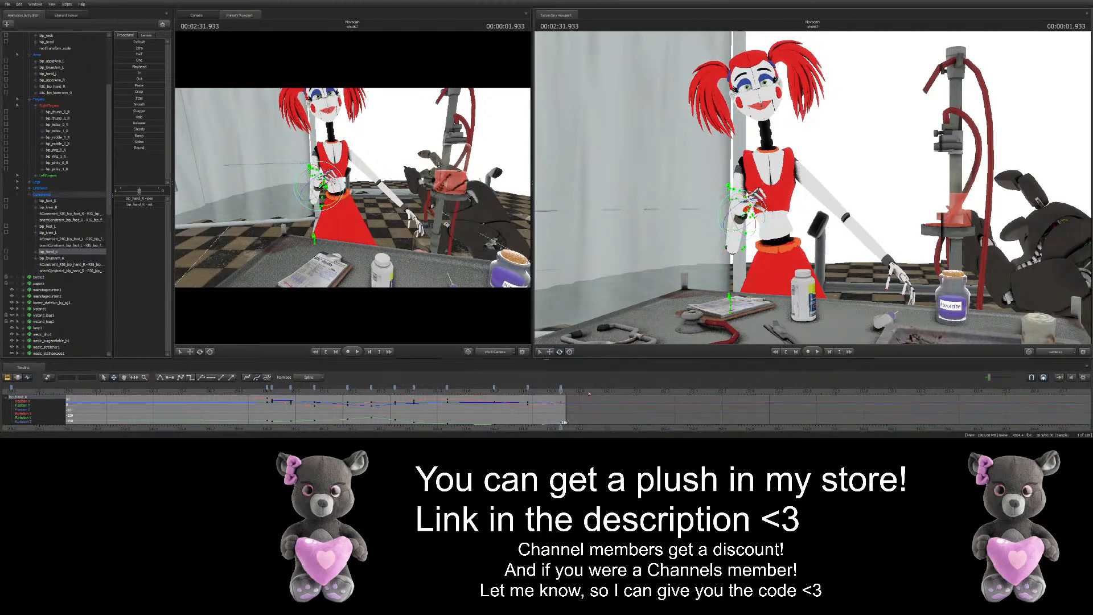
# Key the right hand at 02:32.250, select its keyframes back to about 02:30.98, and play back the motion
pyautogui.click(697, 397)
pyautogui.moveTo(664, 397); pyautogui.dragTo(650, 391)
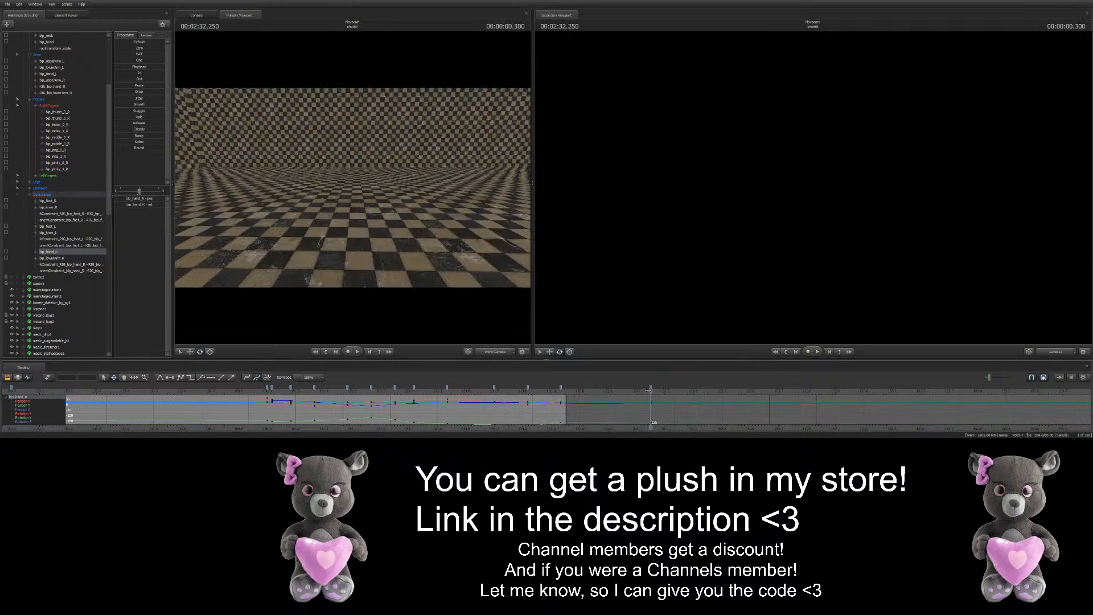
pyautogui.click(650, 389)
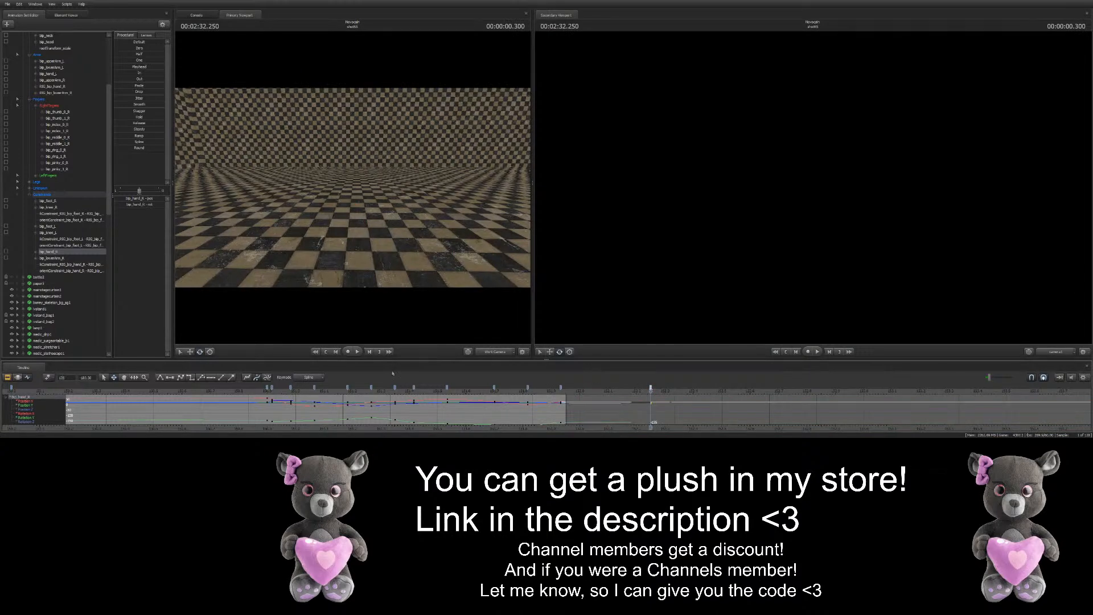
pyautogui.click(290, 388)
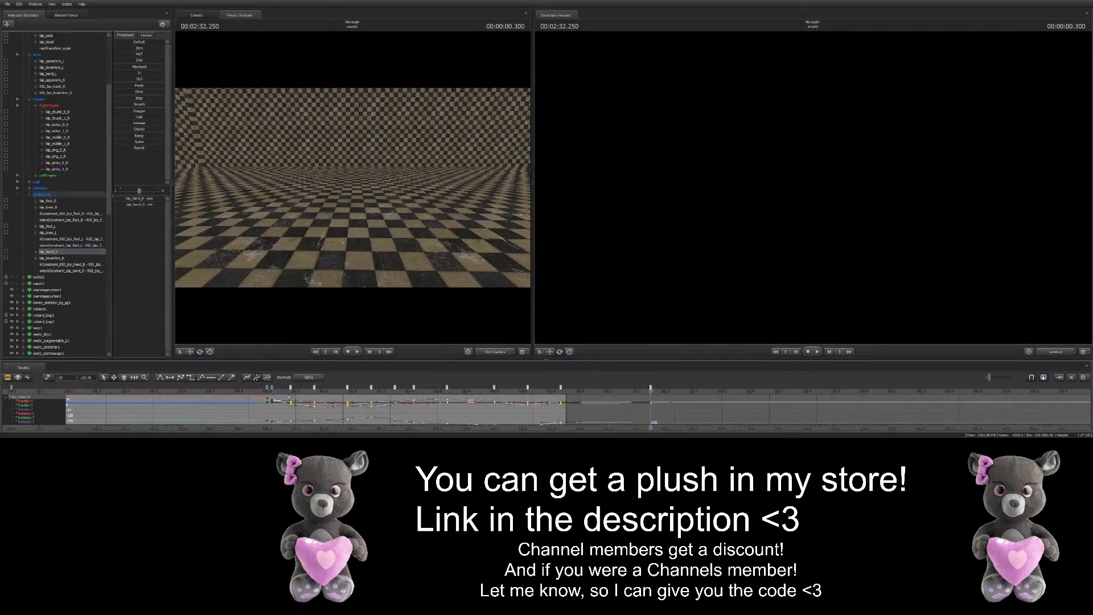
pyautogui.click(286, 391)
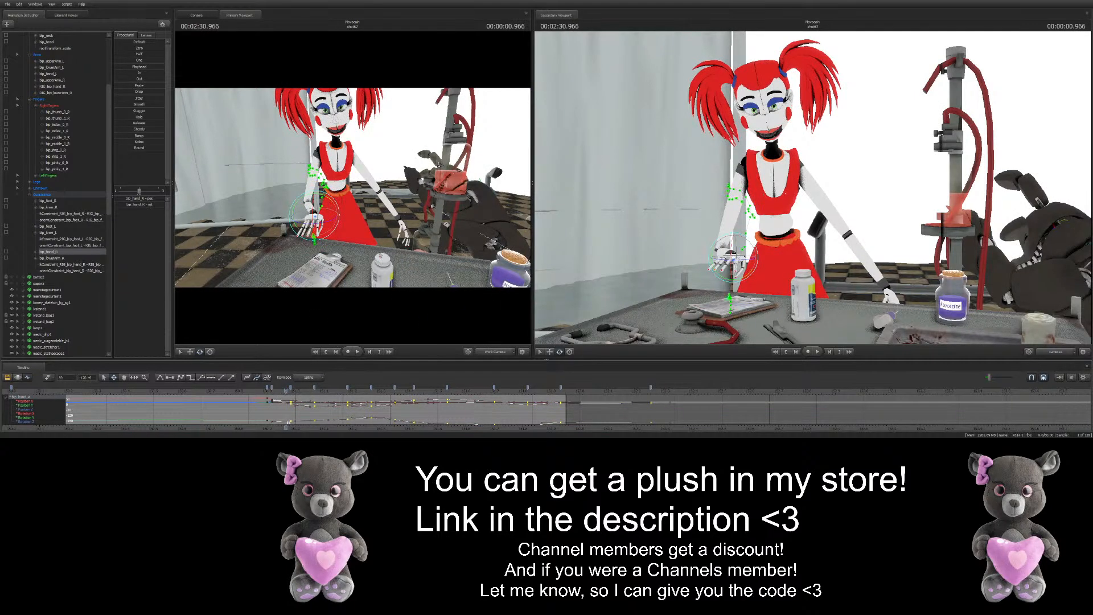
pyautogui.click(478, 245)
pyautogui.click(238, 391)
pyautogui.press('space')
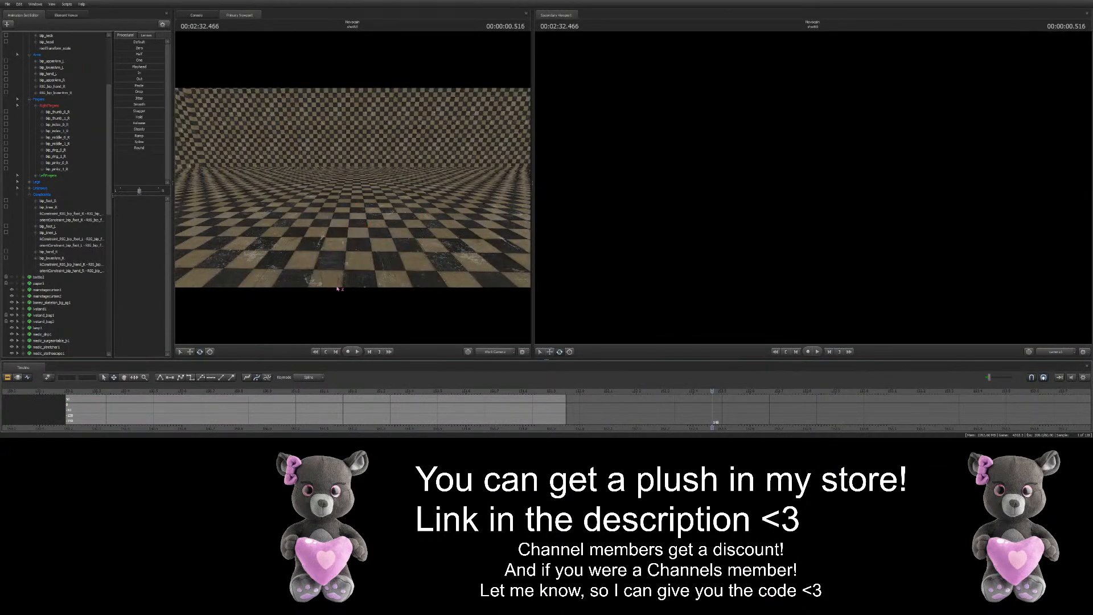
# Rotate the left upper arm bone bip_upperArm_L inward toward the body at 02:30.216
pyautogui.click(215, 391)
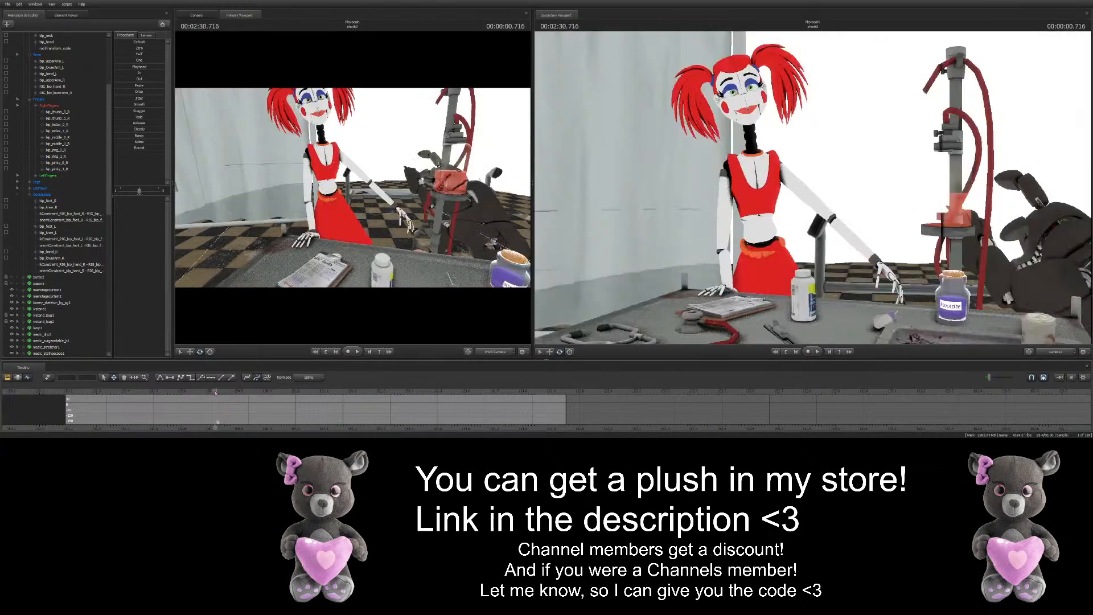
pyautogui.moveTo(337, 259); pyautogui.dragTo(364, 209)
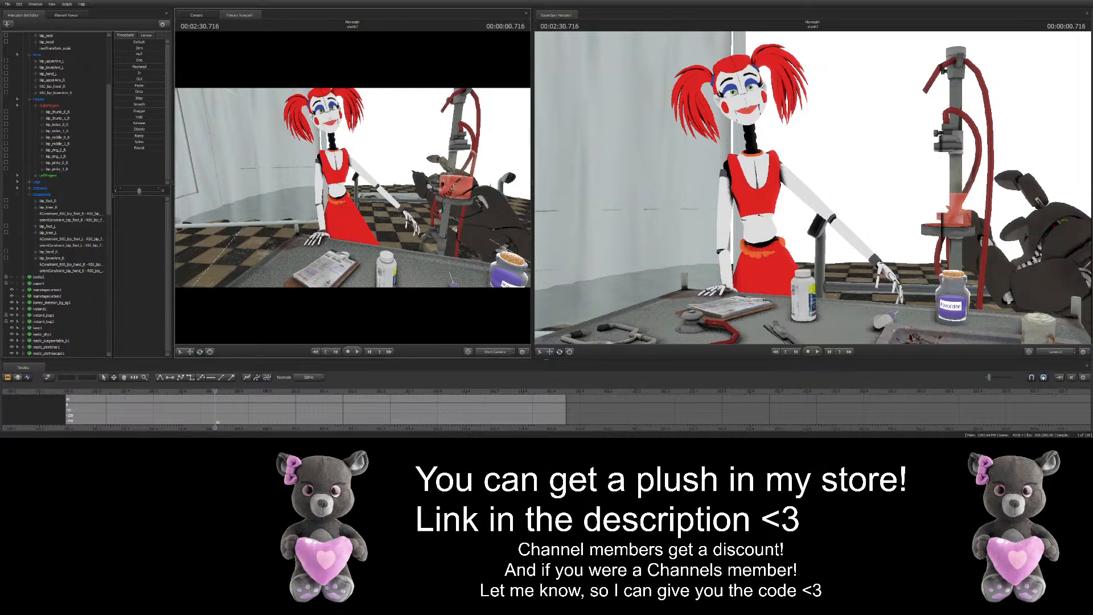
pyautogui.moveTo(299, 234); pyautogui.dragTo(411, 189)
pyautogui.click(364, 155)
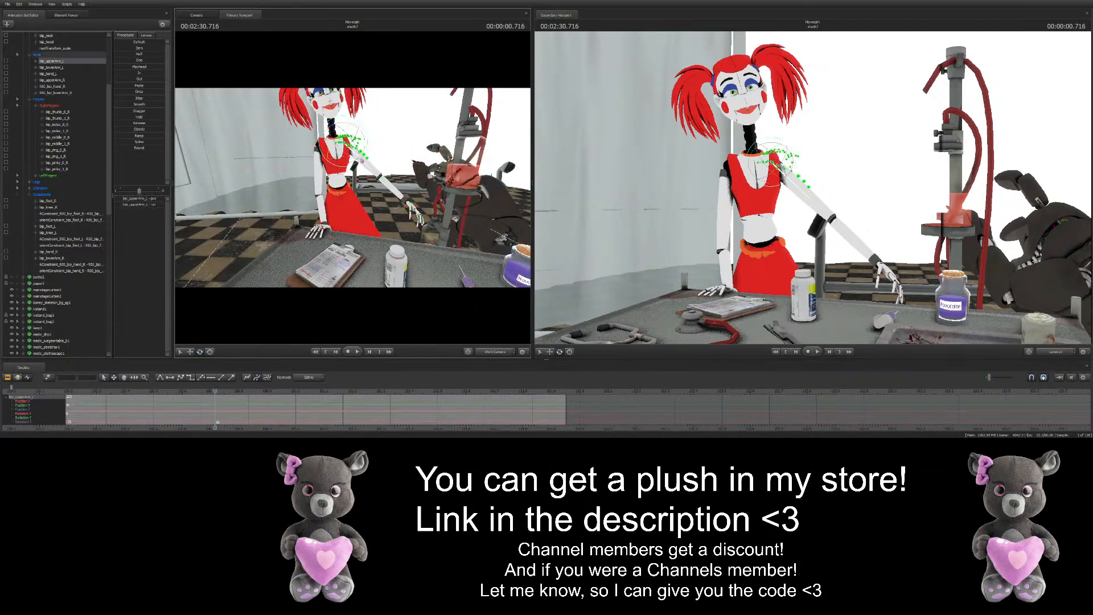
pyautogui.moveTo(230, 396); pyautogui.dragTo(366, 397, button='middle')
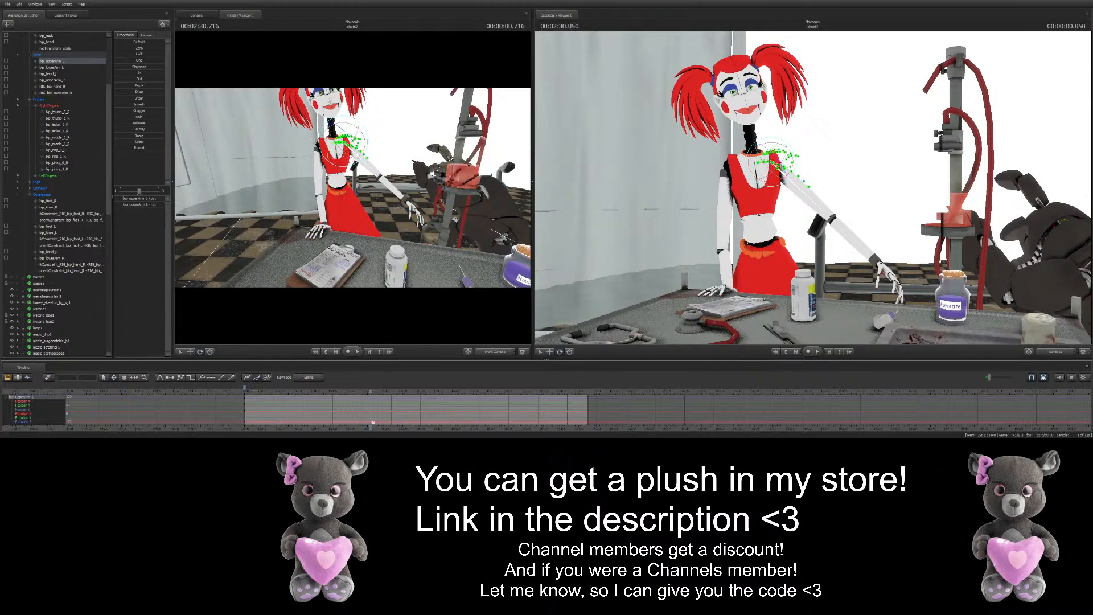
pyautogui.moveTo(371, 390); pyautogui.dragTo(283, 386)
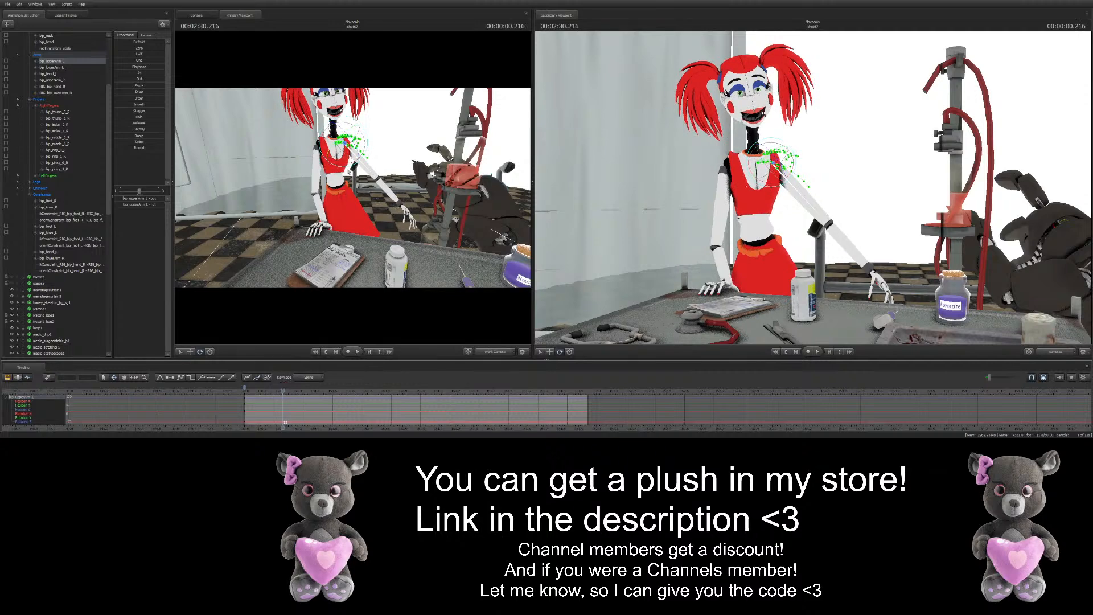
pyautogui.moveTo(360, 149); pyautogui.dragTo(350, 162)
pyautogui.moveTo(359, 121); pyautogui.dragTo(357, 123, button='right')
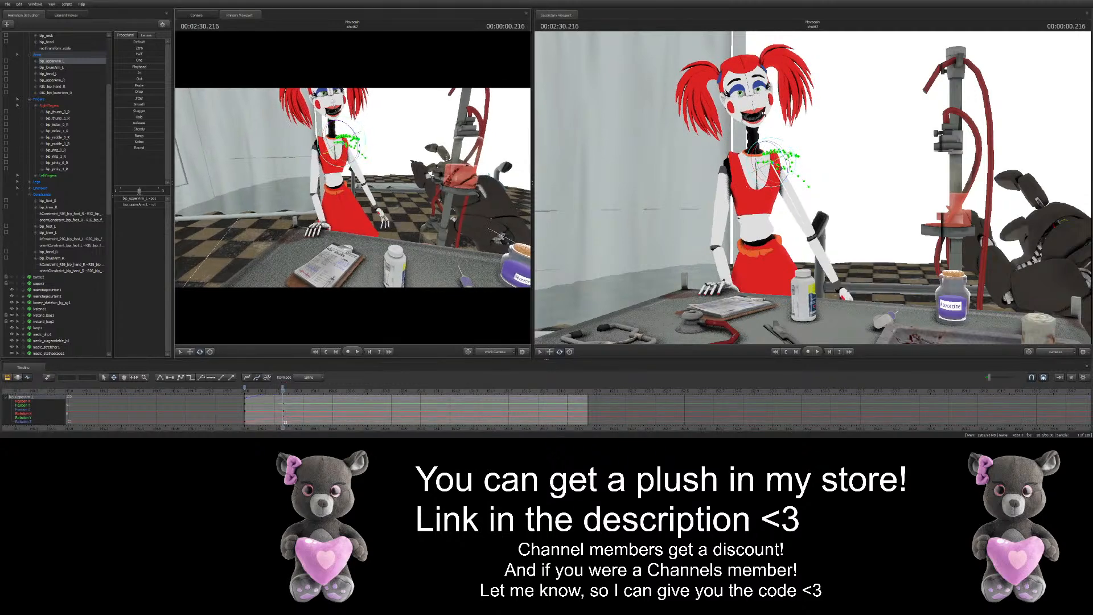
pyautogui.moveTo(320, 132); pyautogui.dragTo(334, 194)
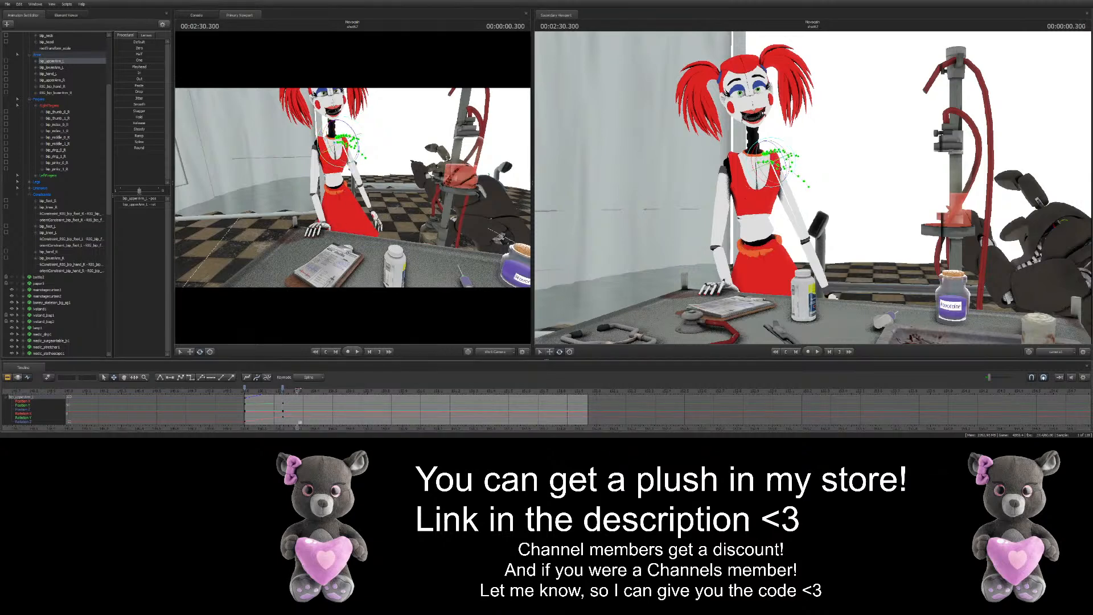
# Key a slightly rotated left upper arm at 02:30.416 and play back the movement
pyautogui.click(318, 391)
pyautogui.moveTo(325, 140); pyautogui.dragTo(328, 153)
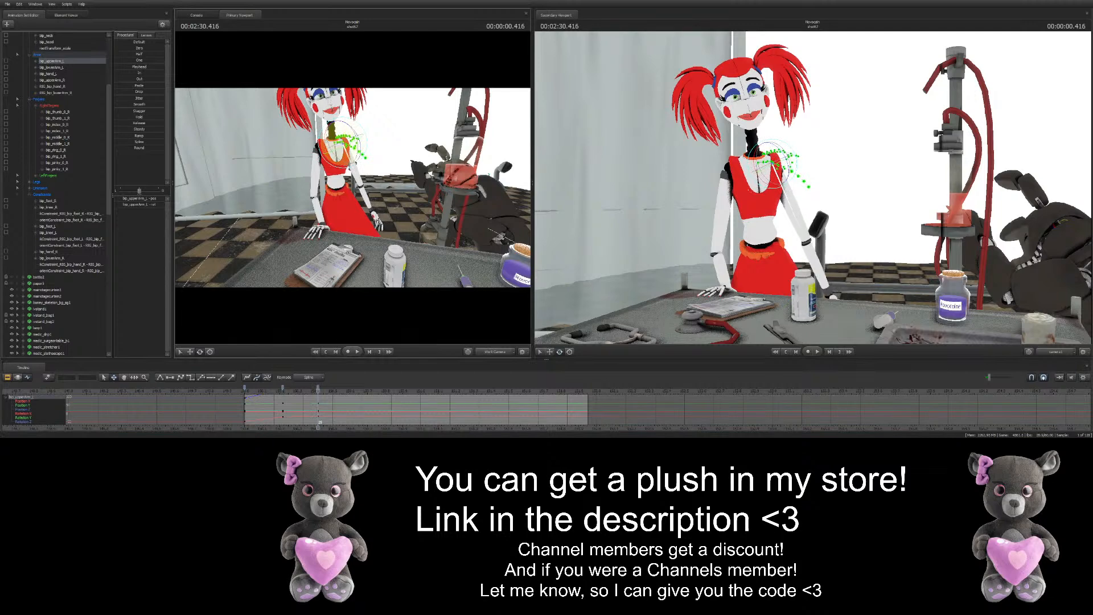
pyautogui.moveTo(326, 391); pyautogui.dragTo(199, 391)
pyautogui.press('space')
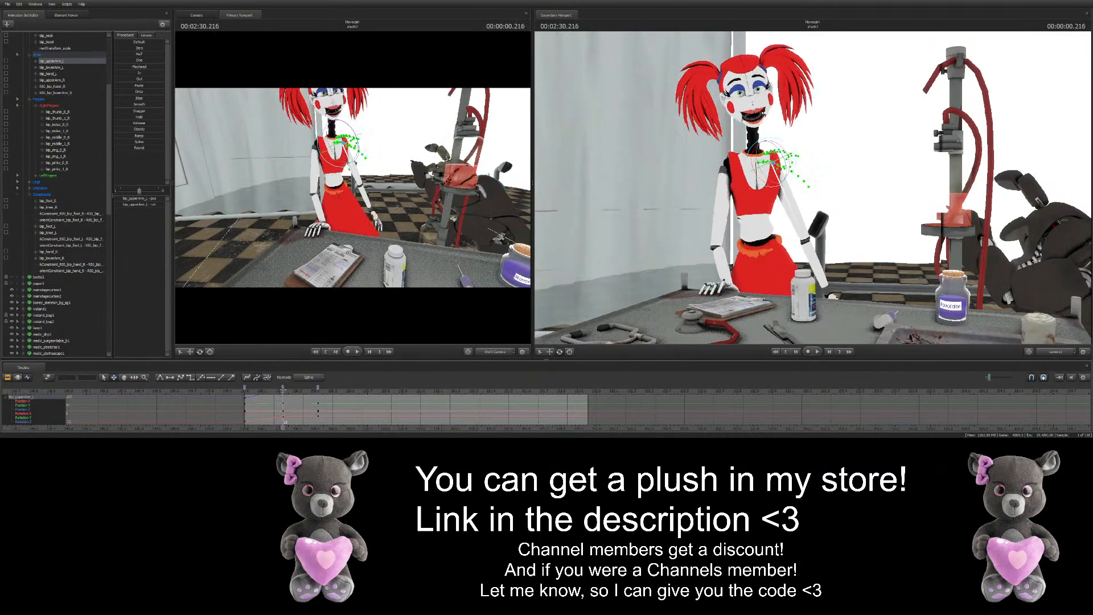
pyautogui.press('space')
# Bend the left forearm bone bip_lowerArm_L at 02:30.216 so the hand rests against the chest
pyautogui.click(349, 193)
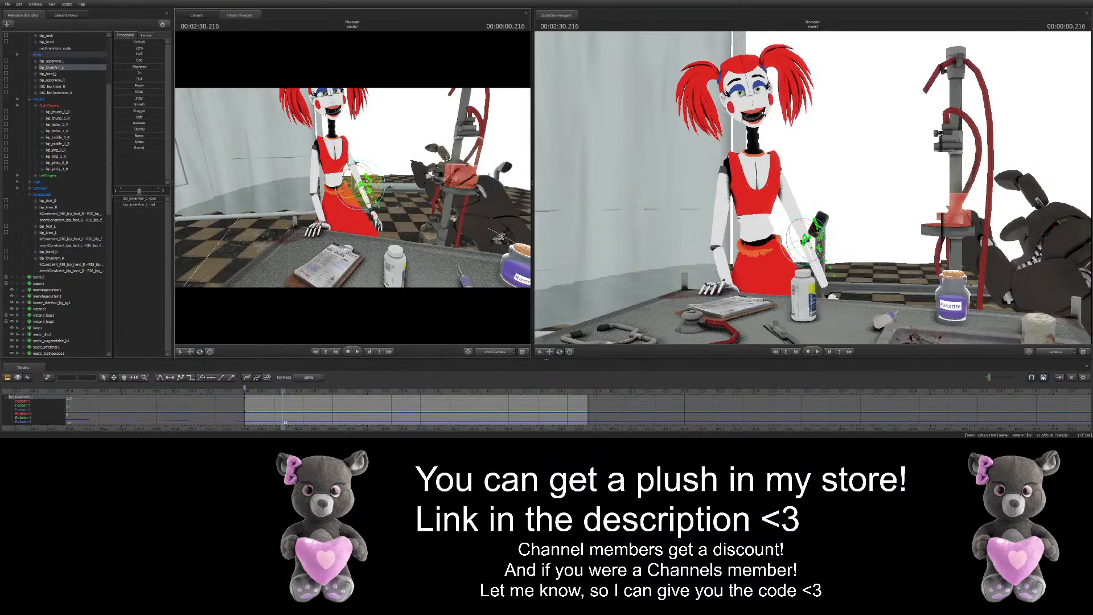
pyautogui.moveTo(358, 199); pyautogui.dragTo(385, 198)
pyautogui.click(354, 163)
# Adjust the base joints of the left middle, ring and pinky fingers at 02:30.216 to spread over the chest
pyautogui.keyDown('ctrl'); pyautogui.click(377, 208); pyautogui.keyUp('ctrl')
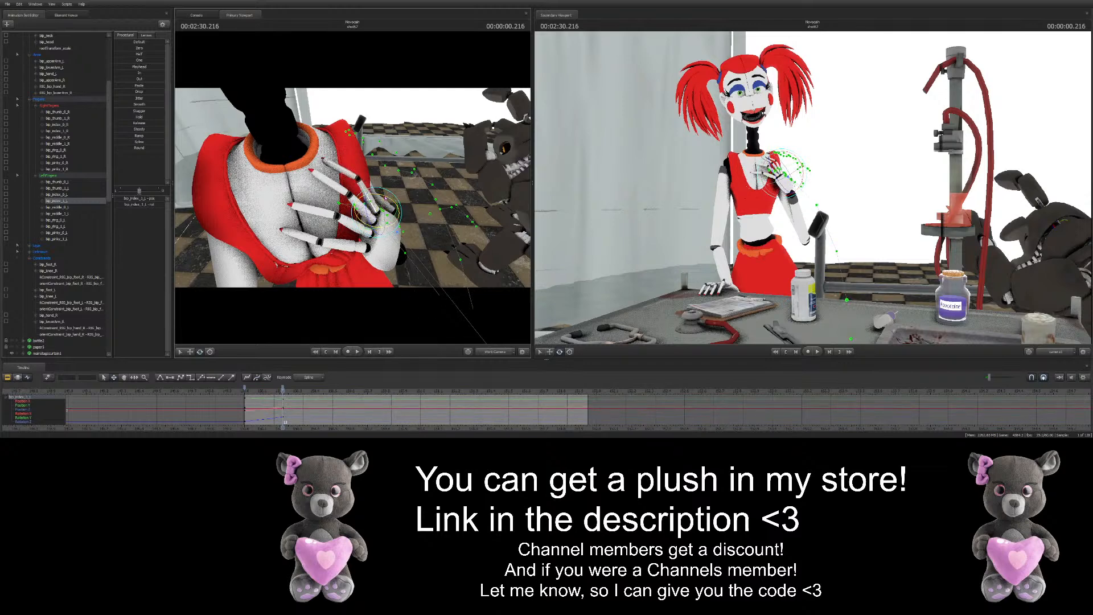
pyautogui.keyDown('ctrl'); pyautogui.click(358, 214); pyautogui.keyUp('ctrl')
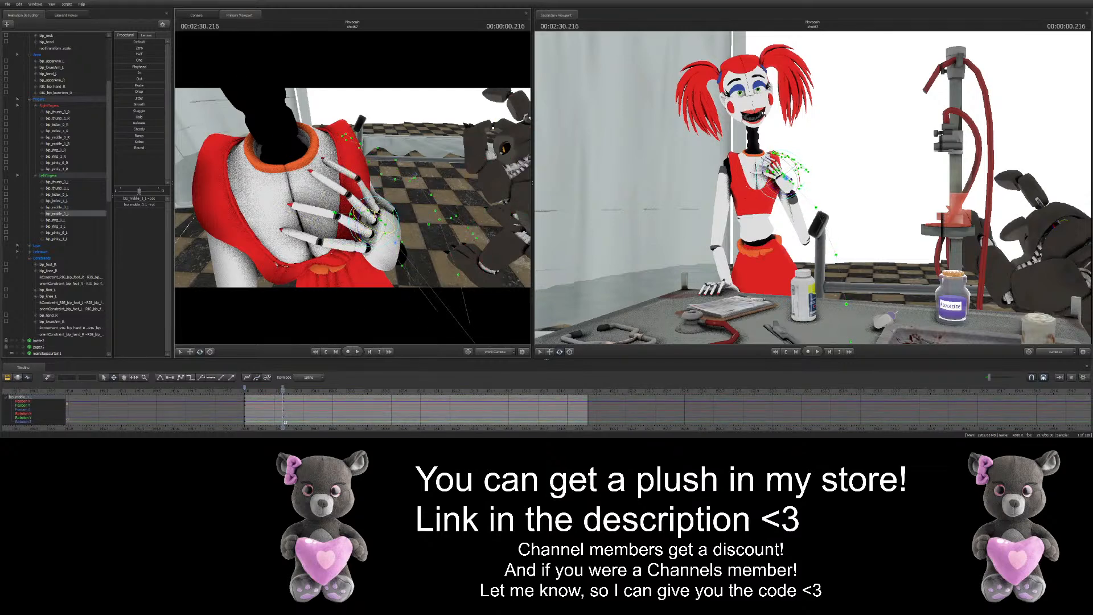
pyautogui.moveTo(377, 215); pyautogui.dragTo(379, 211)
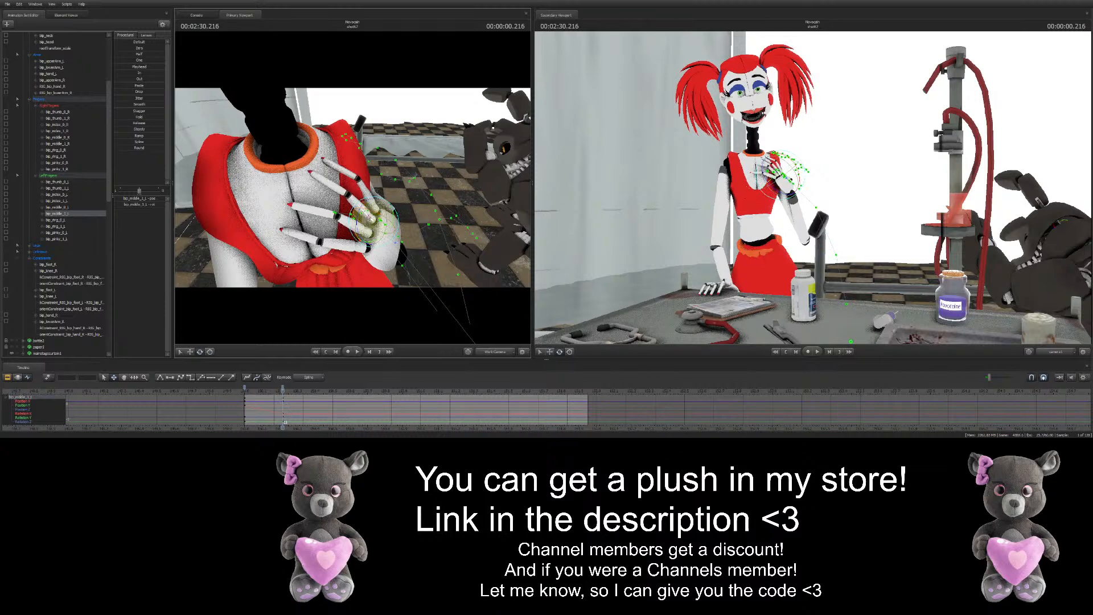
pyautogui.keyDown('ctrl'); pyautogui.click(366, 230); pyautogui.keyUp('ctrl')
pyautogui.moveTo(369, 229); pyautogui.dragTo(368, 251)
pyautogui.keyDown('ctrl'); pyautogui.click(366, 249); pyautogui.keyUp('ctrl')
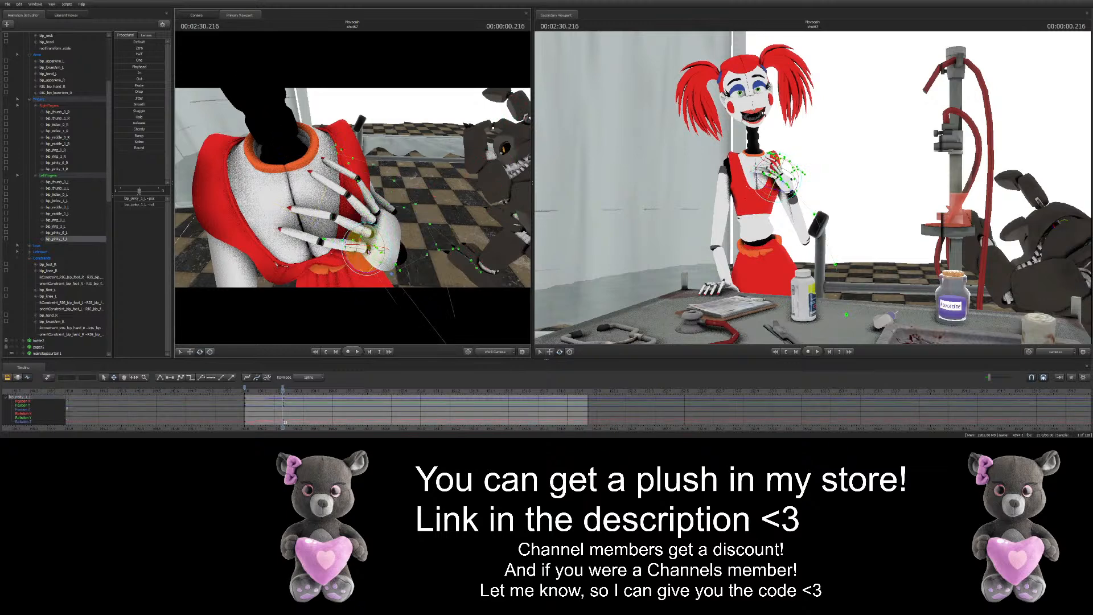
# Rotate the left thumb base bone bip_thumb_0_L at 02:30.216 to fit the hand-on-chest pose
pyautogui.keyDown('ctrl'); pyautogui.click(398, 213); pyautogui.keyUp('ctrl')
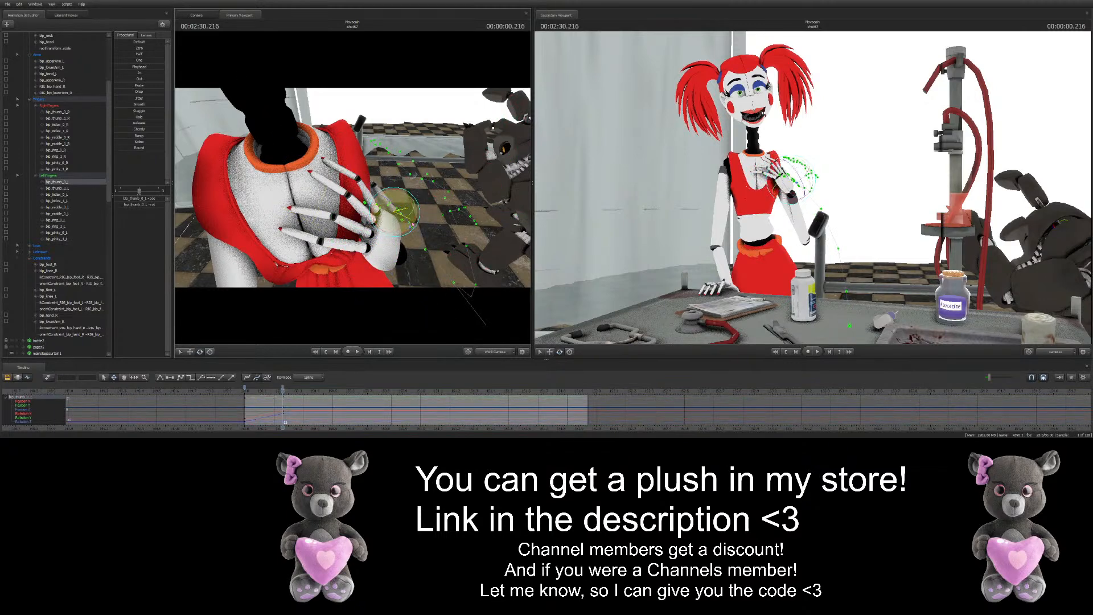
pyautogui.moveTo(416, 226); pyautogui.dragTo(416, 224)
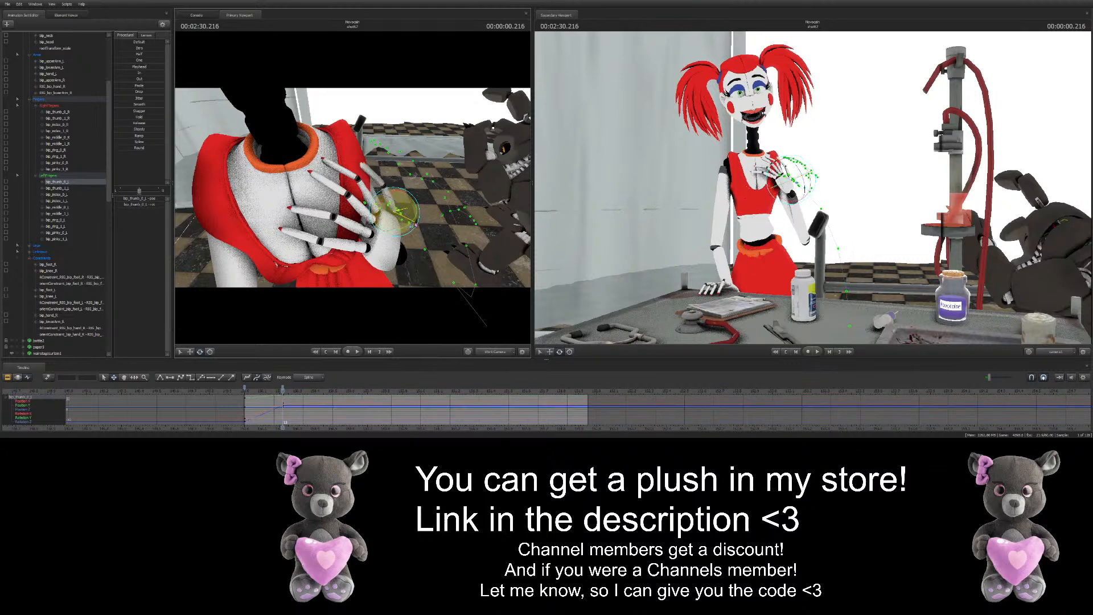
pyautogui.moveTo(415, 225); pyautogui.dragTo(353, 191, button='right')
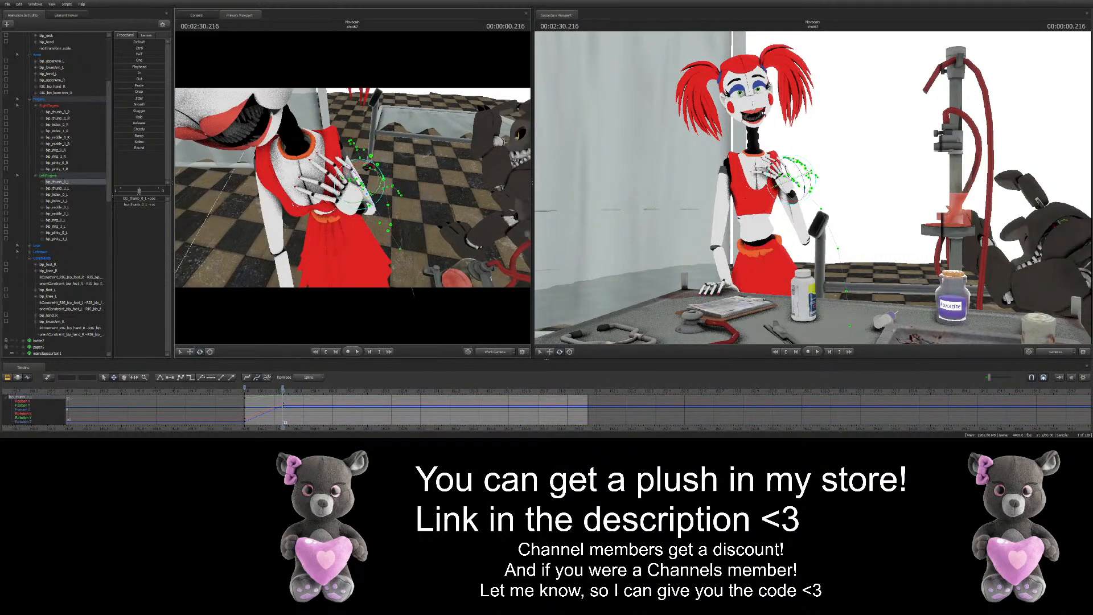
# Select the left upper arm bone and play back the hand-to-chest movement from 02:30.016
pyautogui.keyDown('ctrl'); pyautogui.click(364, 195); pyautogui.keyUp('ctrl')
pyautogui.keyDown('ctrl'); pyautogui.click(345, 156); pyautogui.keyUp('ctrl')
pyautogui.click(248, 393)
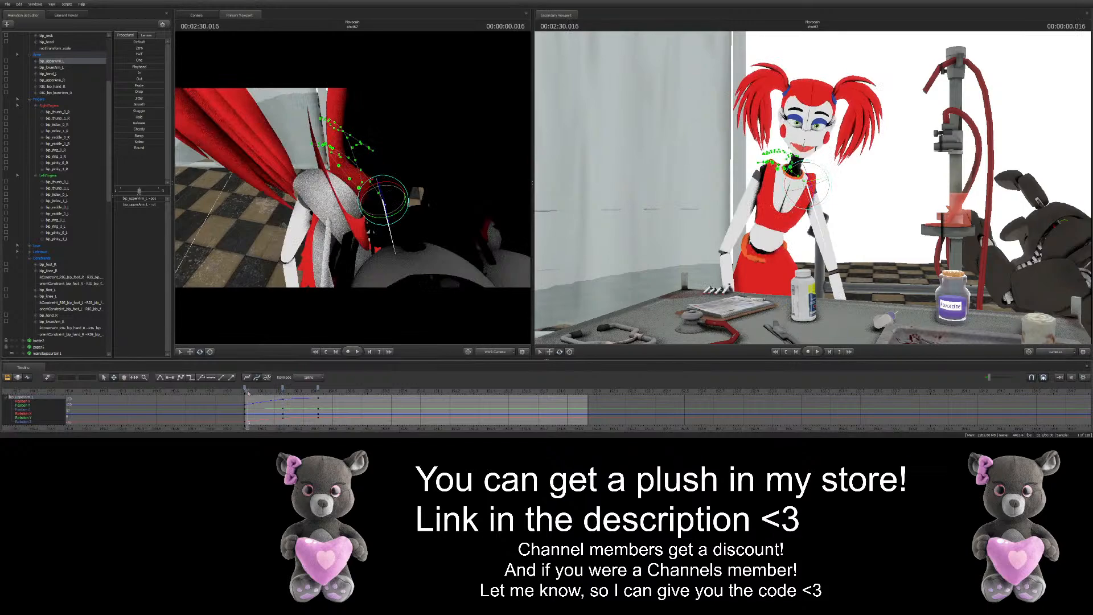
pyautogui.press('space')
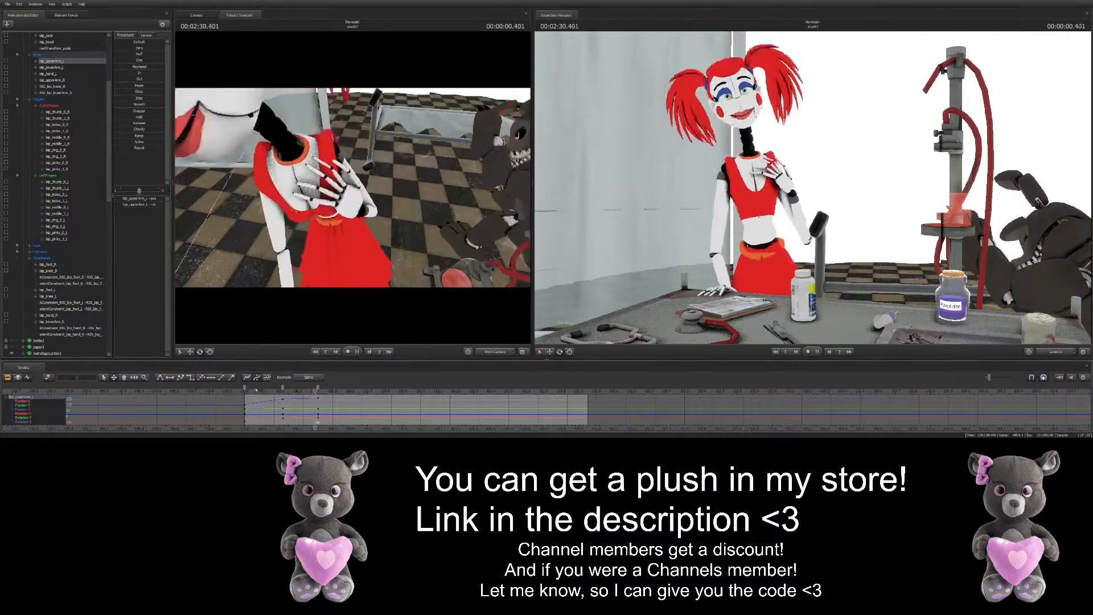
pyautogui.press('space')
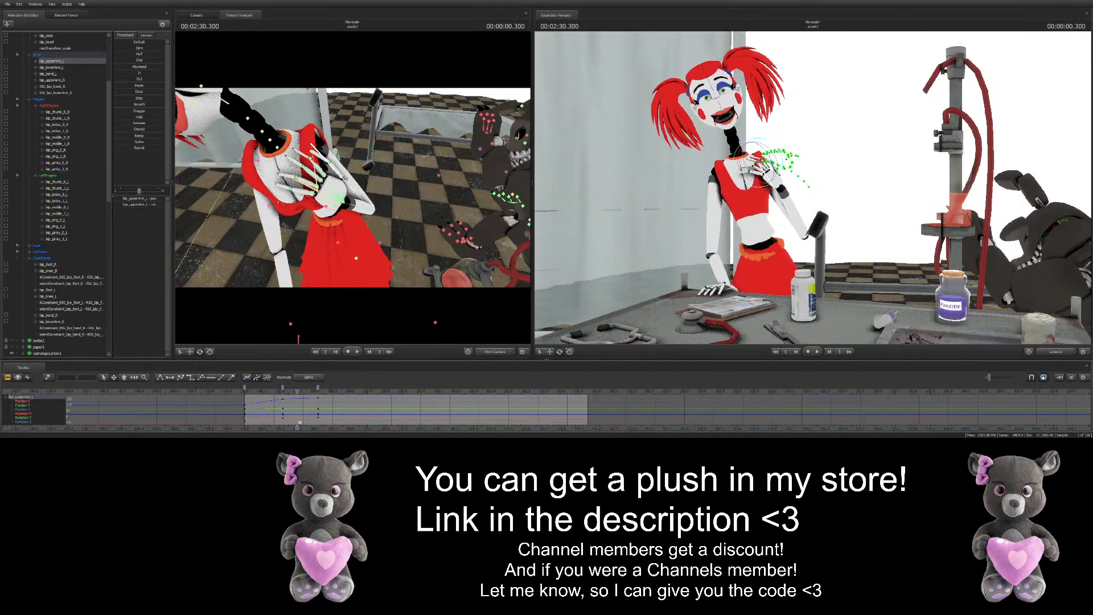
# Select the left upper arm, forearm and hand bones together and pick their shared keyframe just before 02:30.250
pyautogui.scroll(4, 88, 209)
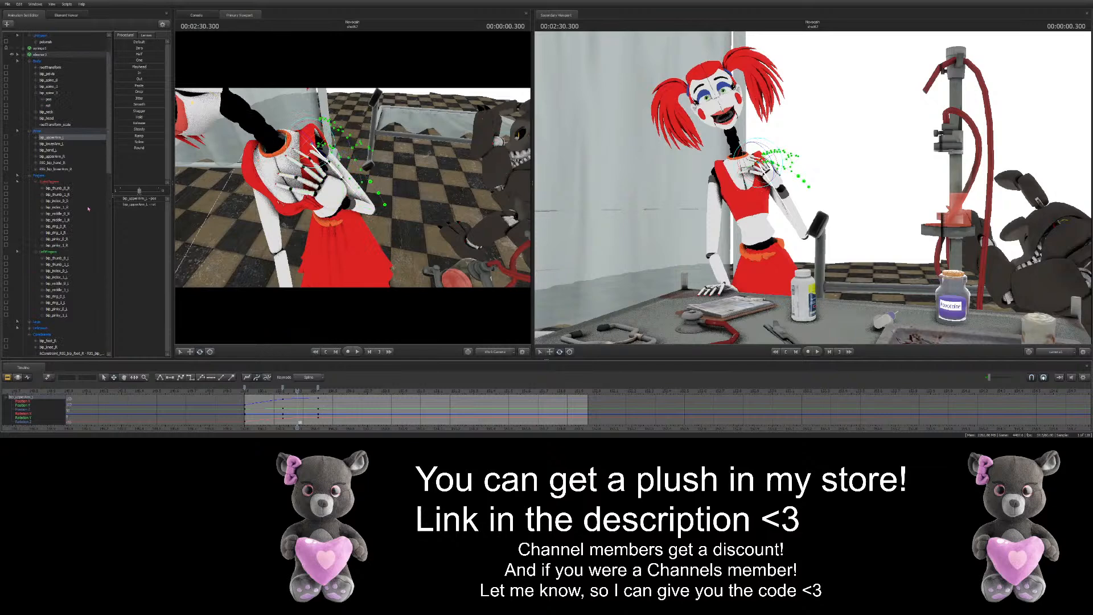
pyautogui.keyDown('shift'); pyautogui.click(57, 149); pyautogui.keyUp('shift')
pyautogui.click(288, 390)
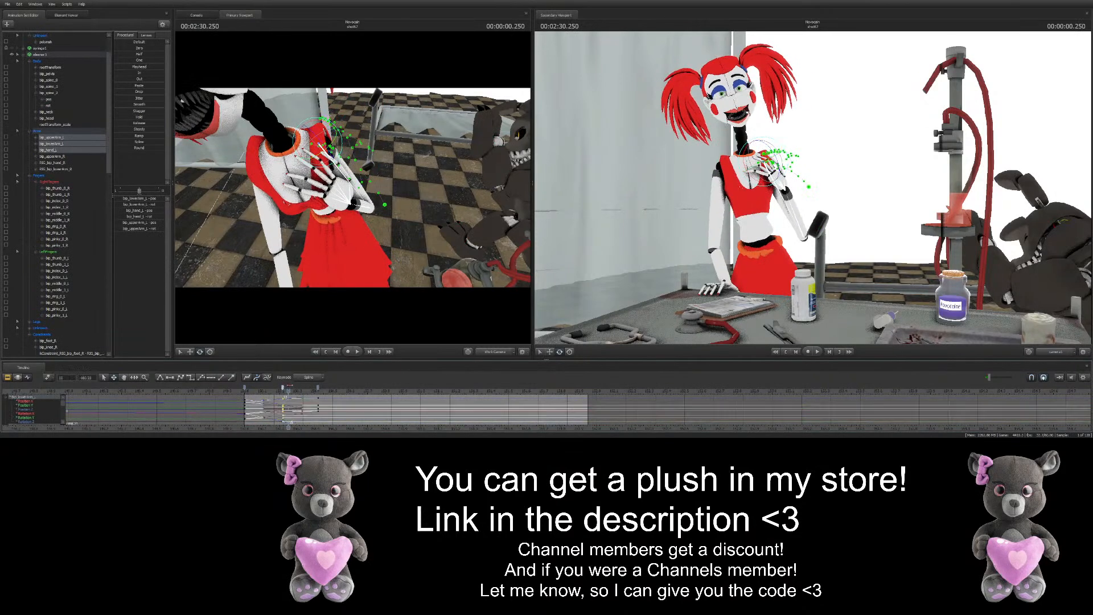
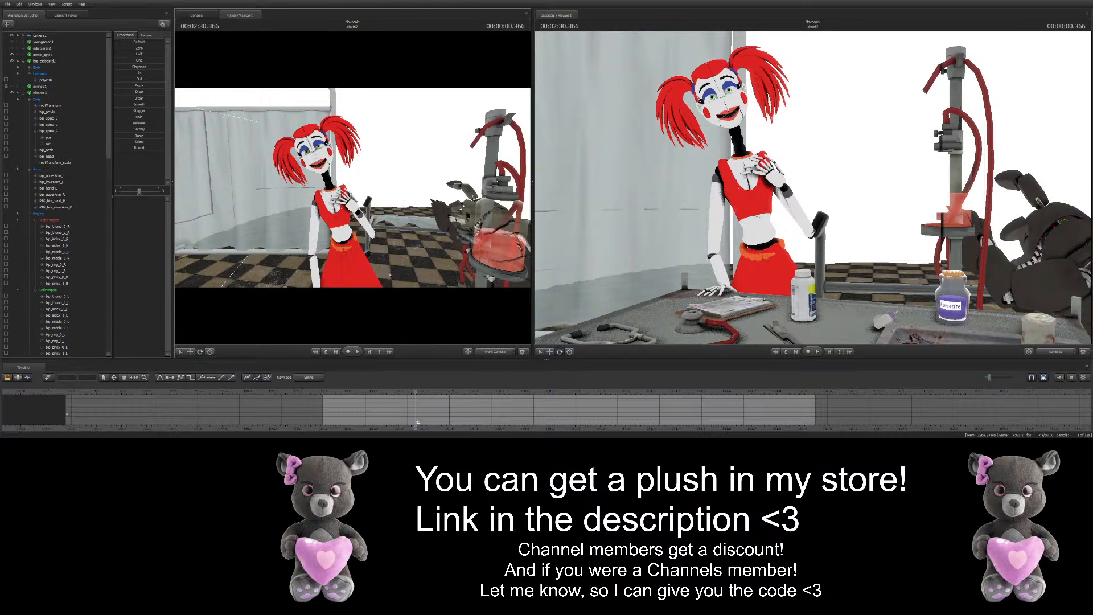
# Key the left upper arm bone bip_upperArm_L at 02:30.533 with the hand held near the chest
pyautogui.moveTo(390, 275); pyautogui.dragTo(387, 269)
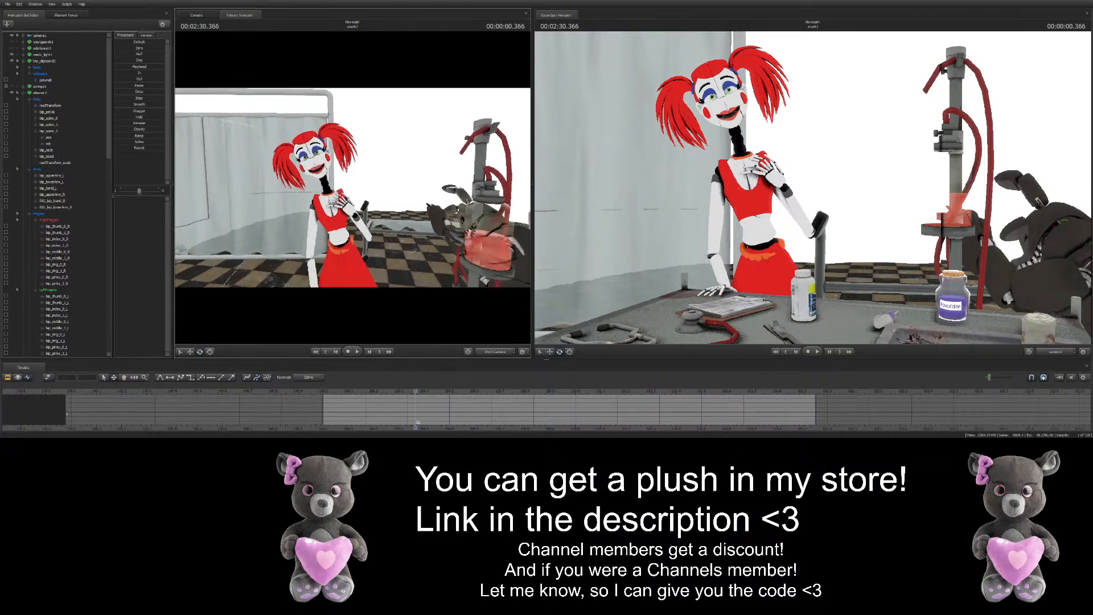
pyautogui.press('w')
pyautogui.moveTo(354, 213); pyautogui.dragTo(350, 223)
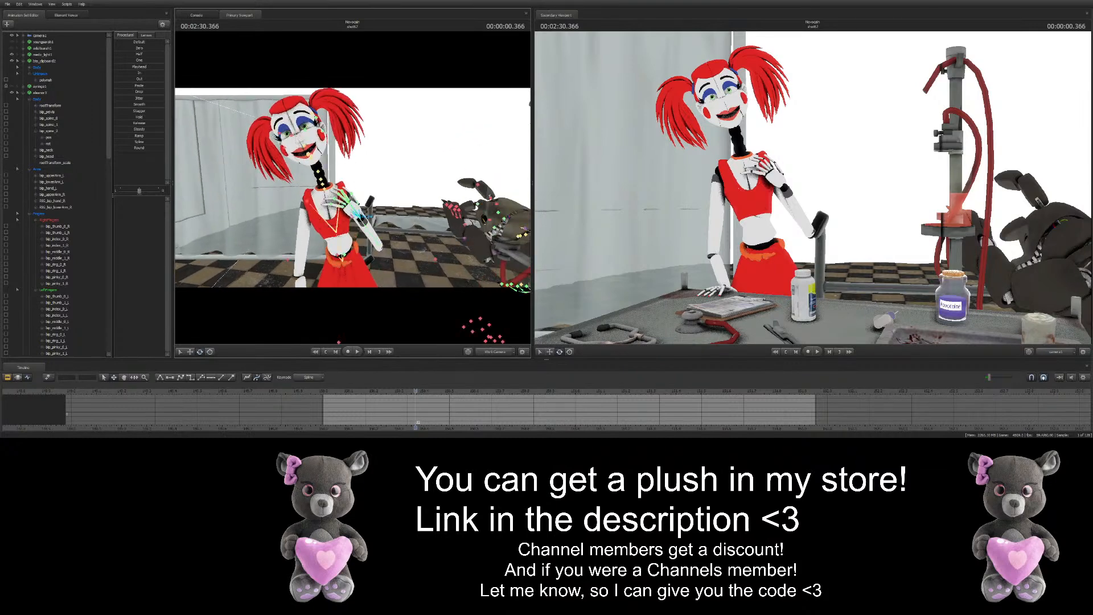
pyautogui.keyDown('ctrl'); pyautogui.click(380, 248); pyautogui.keyUp('ctrl')
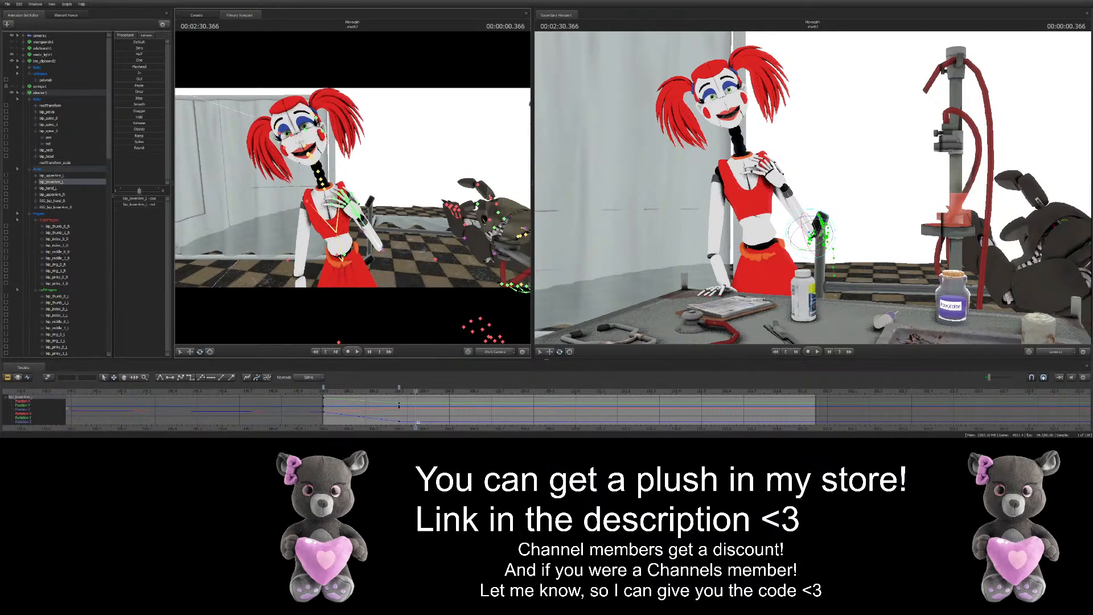
pyautogui.keyDown('ctrl'); pyautogui.click(338, 191); pyautogui.keyUp('ctrl')
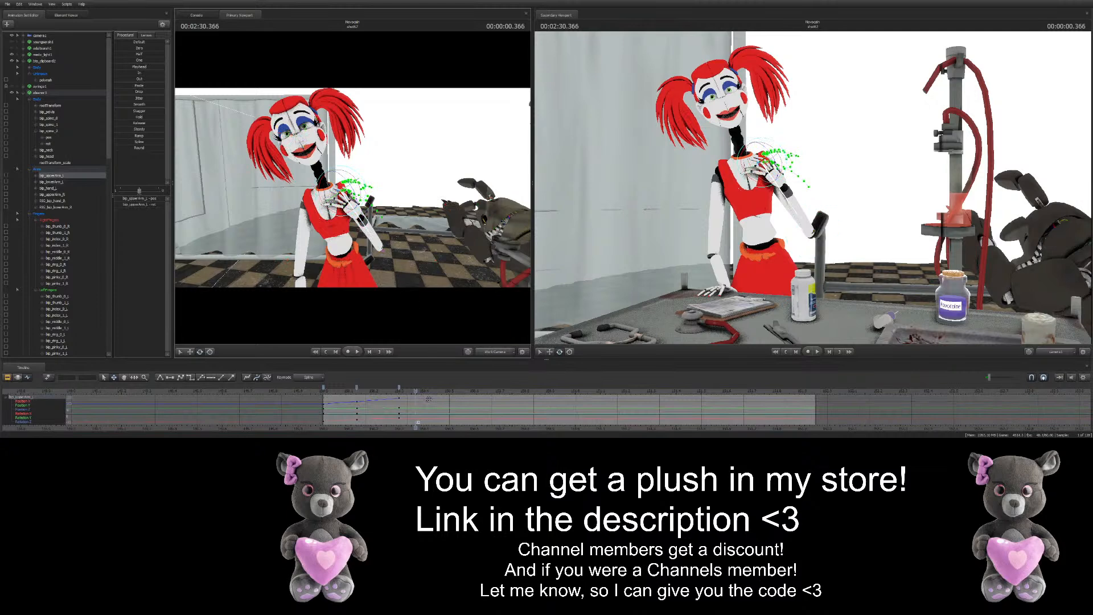
pyautogui.moveTo(428, 398); pyautogui.dragTo(457, 391)
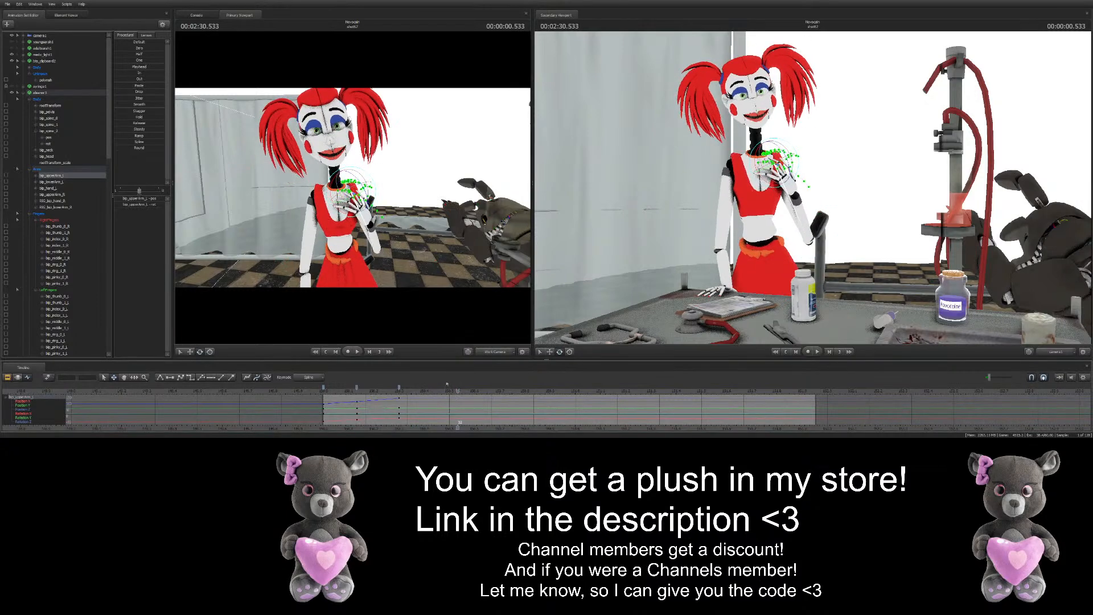
pyautogui.moveTo(422, 316); pyautogui.dragTo(427, 281)
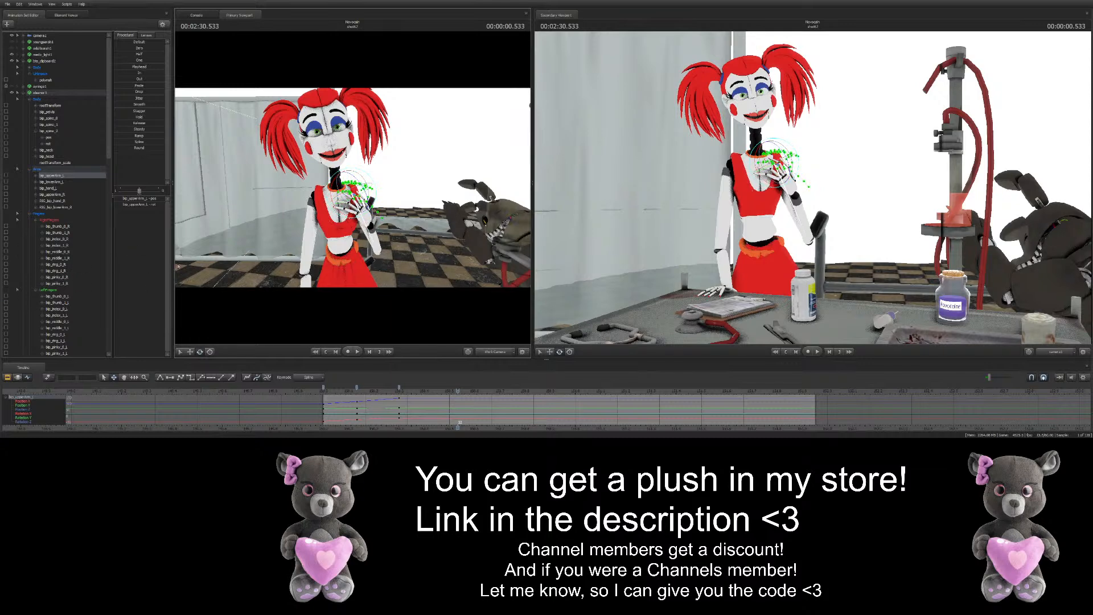
pyautogui.moveTo(353, 187); pyautogui.dragTo(353, 176)
pyautogui.press('s')
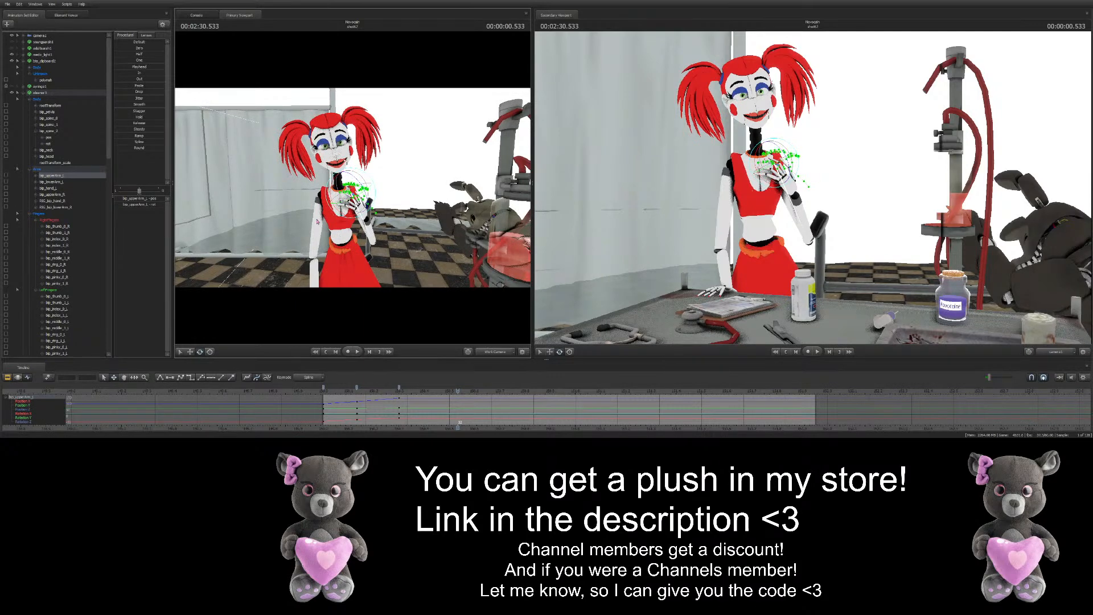
pyautogui.moveTo(390, 246); pyautogui.dragTo(352, 190)
pyautogui.press('w')
pyautogui.press('s')
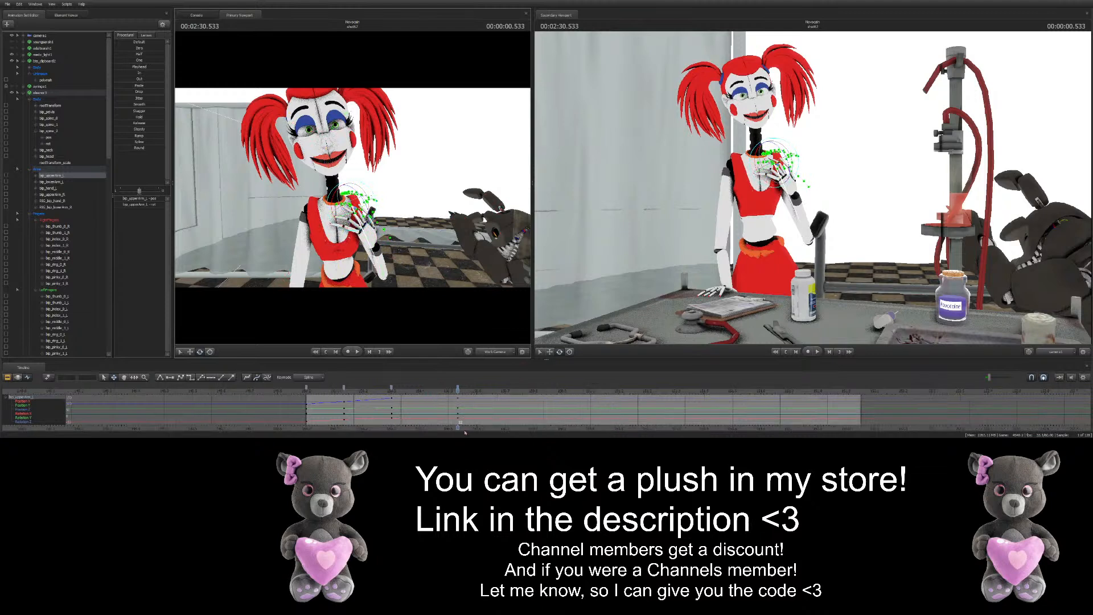
# Check the arm around 02:30.533, and key the left upper arm, forearm and hand bones together at that time
pyautogui.moveTo(441, 387); pyautogui.dragTo(354, 398, button='middle')
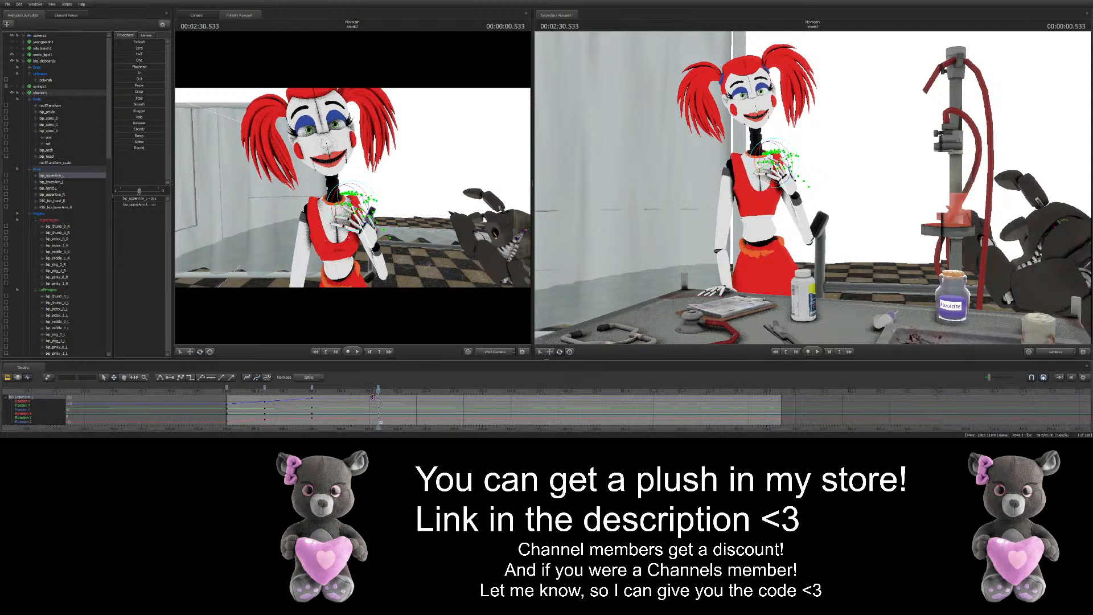
pyautogui.scroll(2, 374, 395)
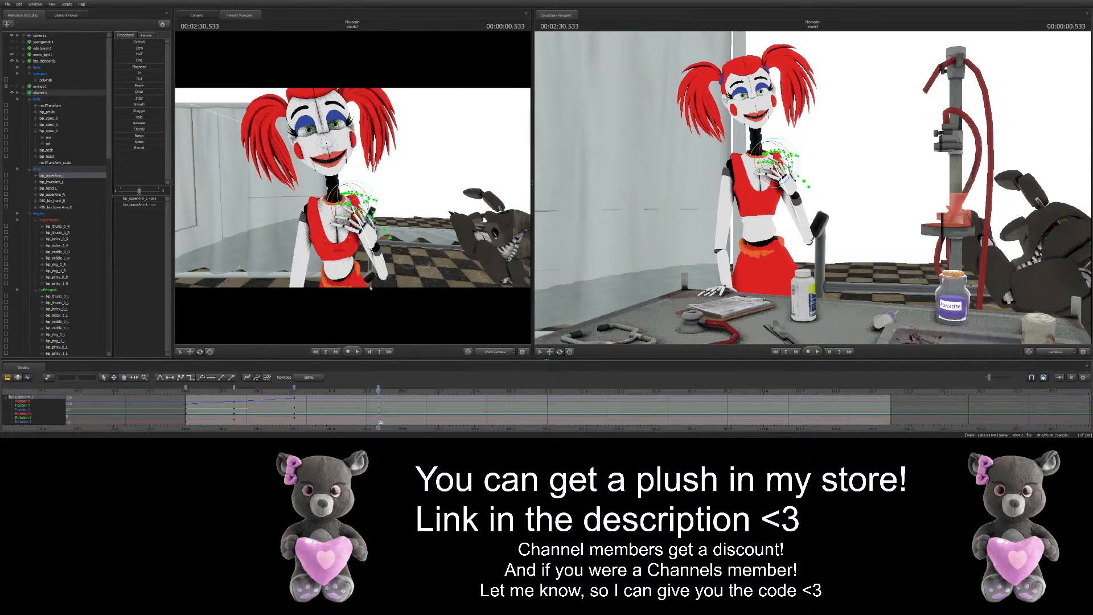
pyautogui.keyDown('alt'); pyautogui.moveTo(402, 269); pyautogui.dragTo(357, 183, button='right'); pyautogui.keyUp('alt')
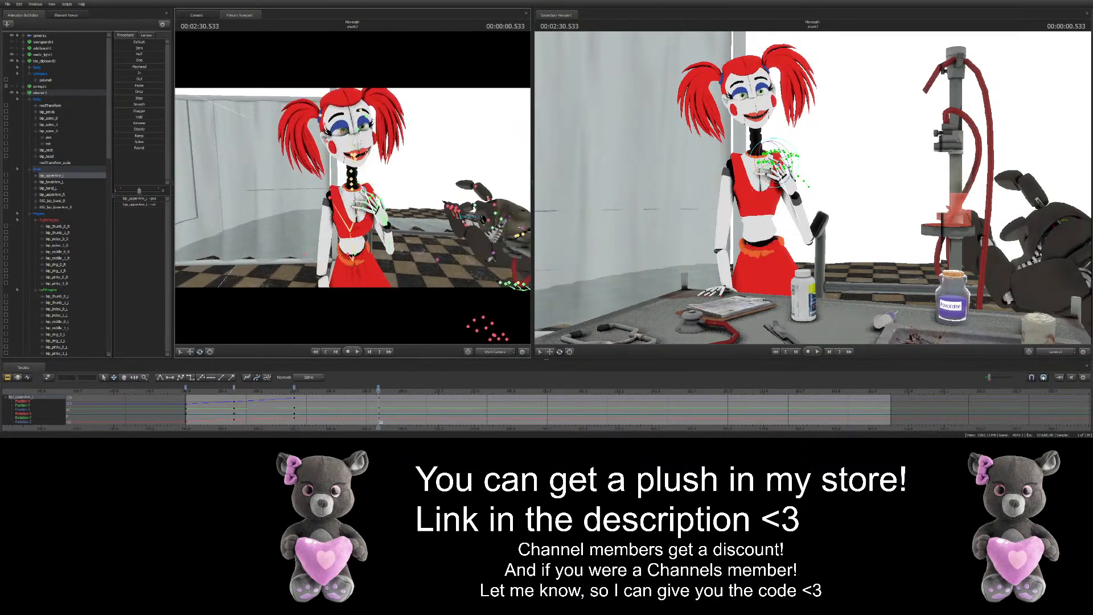
pyautogui.click(438, 215)
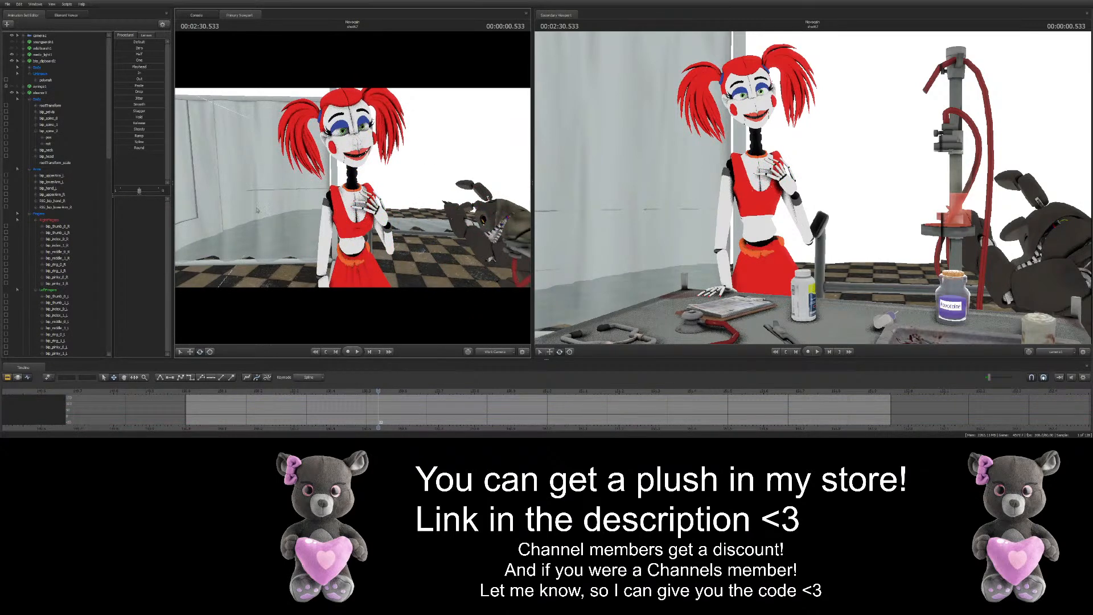
pyautogui.keyDown('alt'); pyautogui.moveTo(364, 228); pyautogui.dragTo(353, 211, button='right'); pyautogui.keyUp('alt')
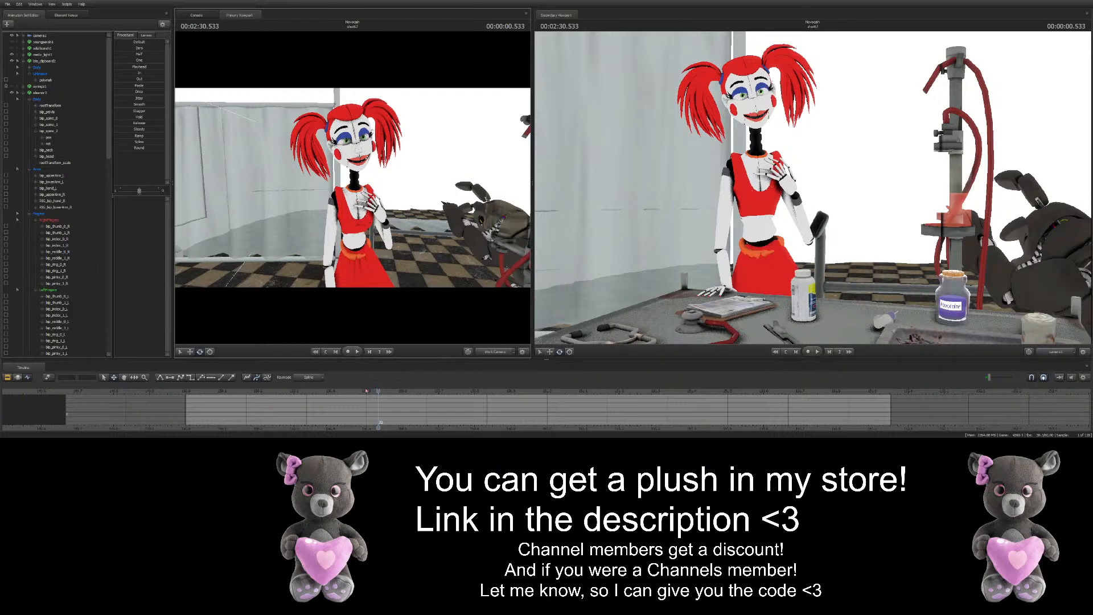
pyautogui.moveTo(366, 390); pyautogui.dragTo(359, 397)
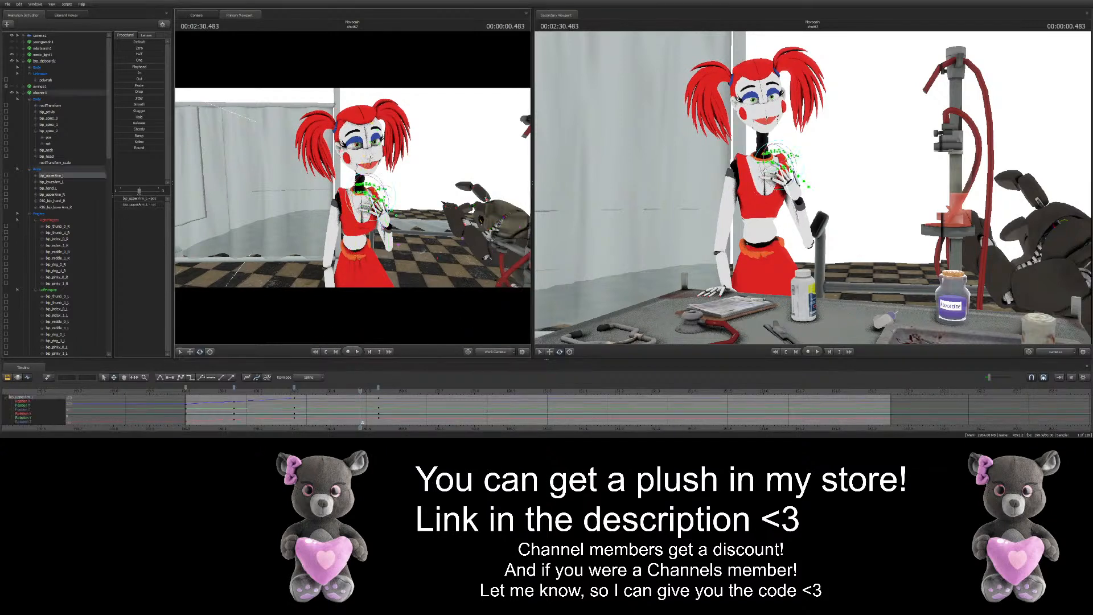
pyautogui.click(377, 200)
pyautogui.click(426, 391)
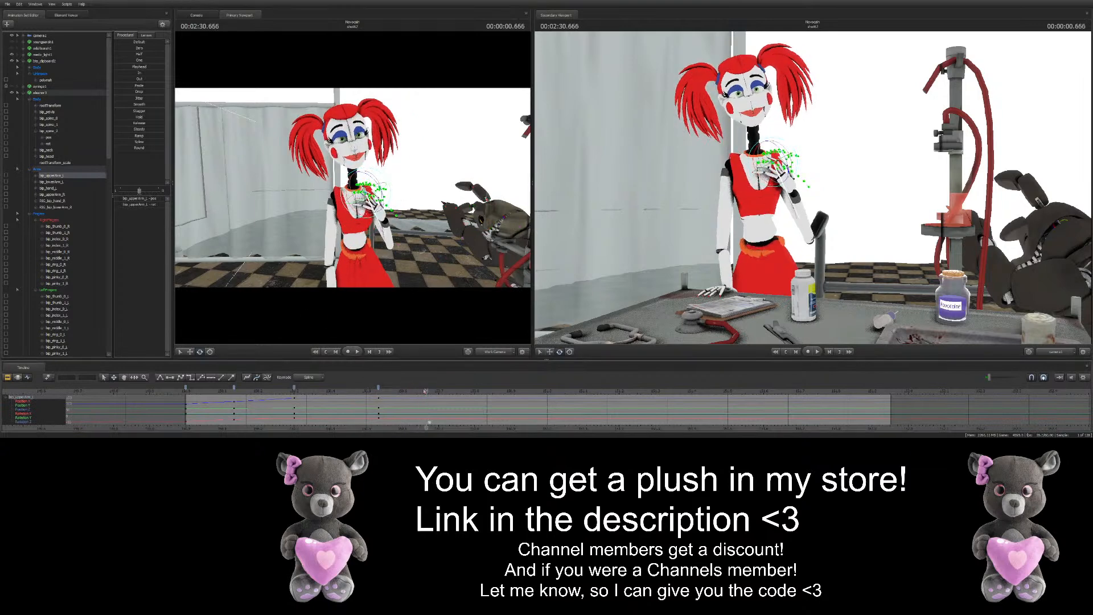
pyautogui.keyDown('shift'); pyautogui.click(51, 188); pyautogui.keyUp('shift')
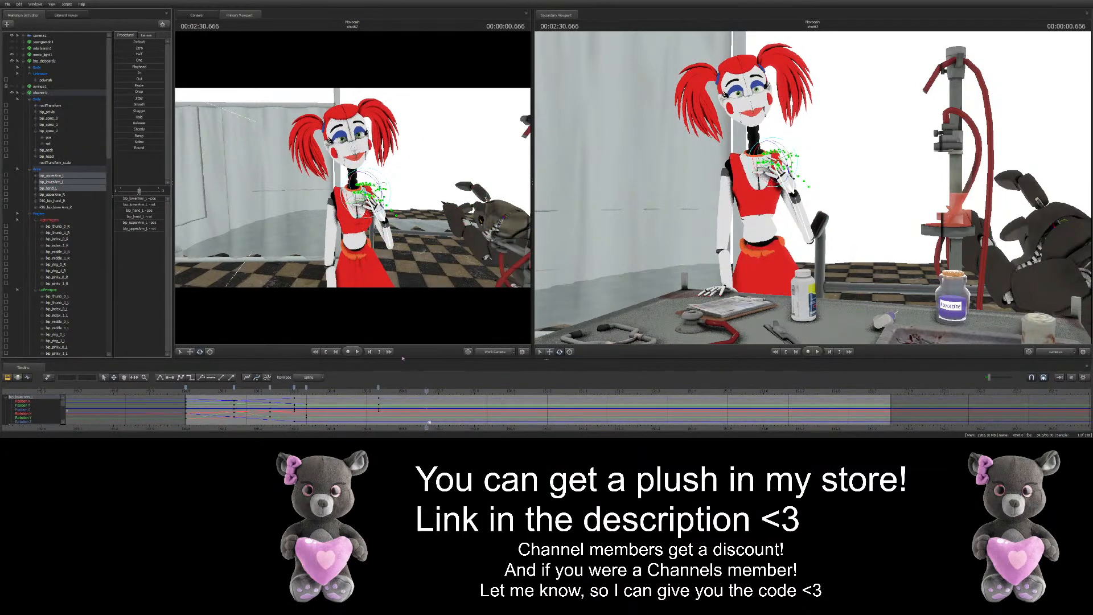
pyautogui.click(379, 391)
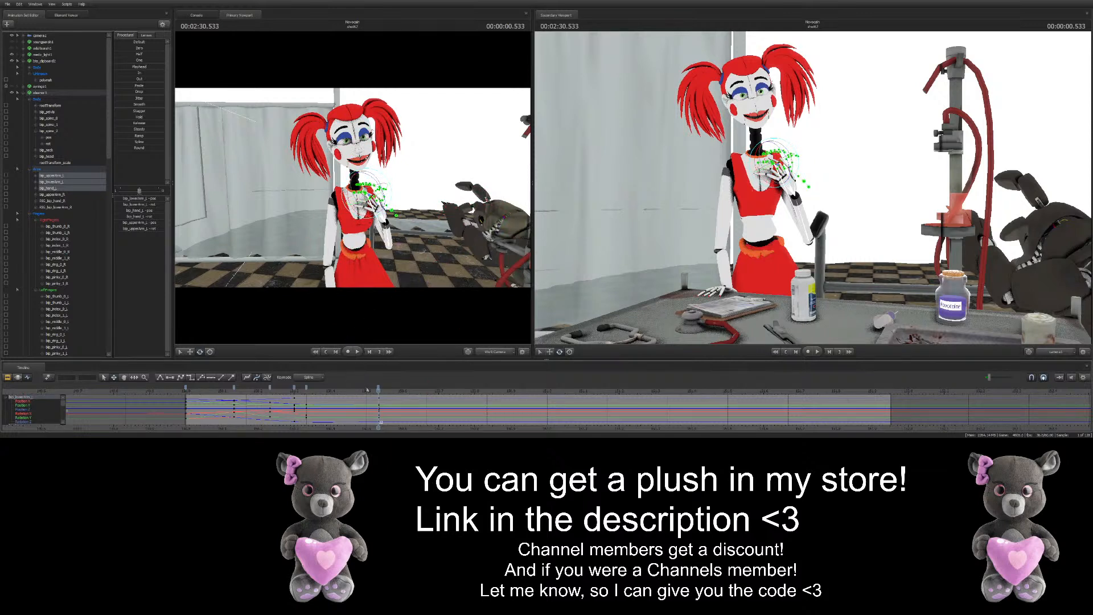
pyautogui.click(370, 307)
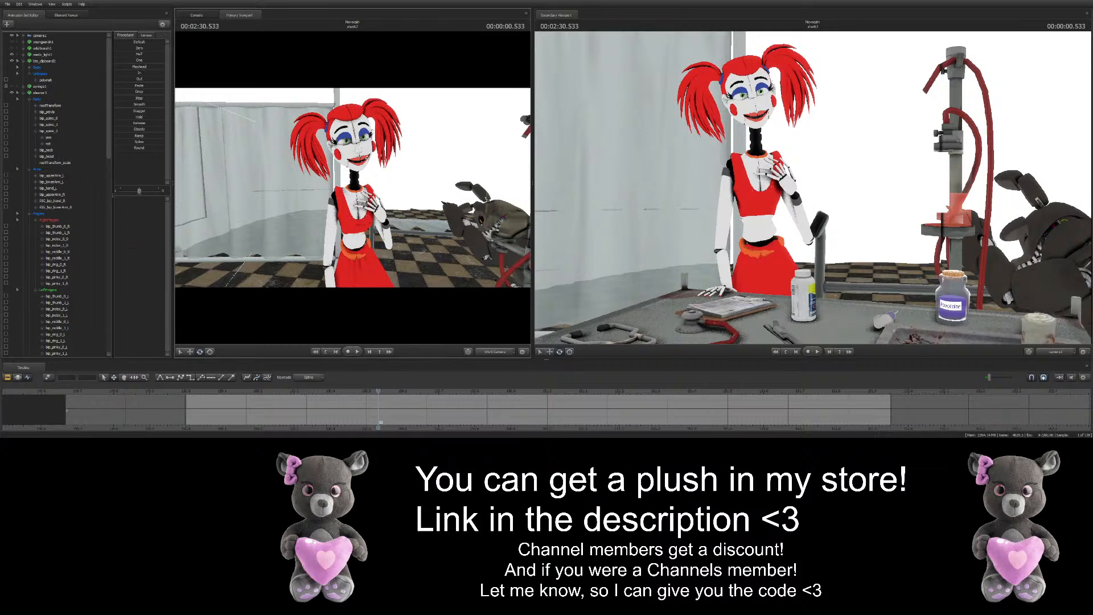
# Key the left upper arm, forearm and hand bones together at 02:30.700 to hold the pose
pyautogui.moveTo(307, 259); pyautogui.dragTo(351, 239)
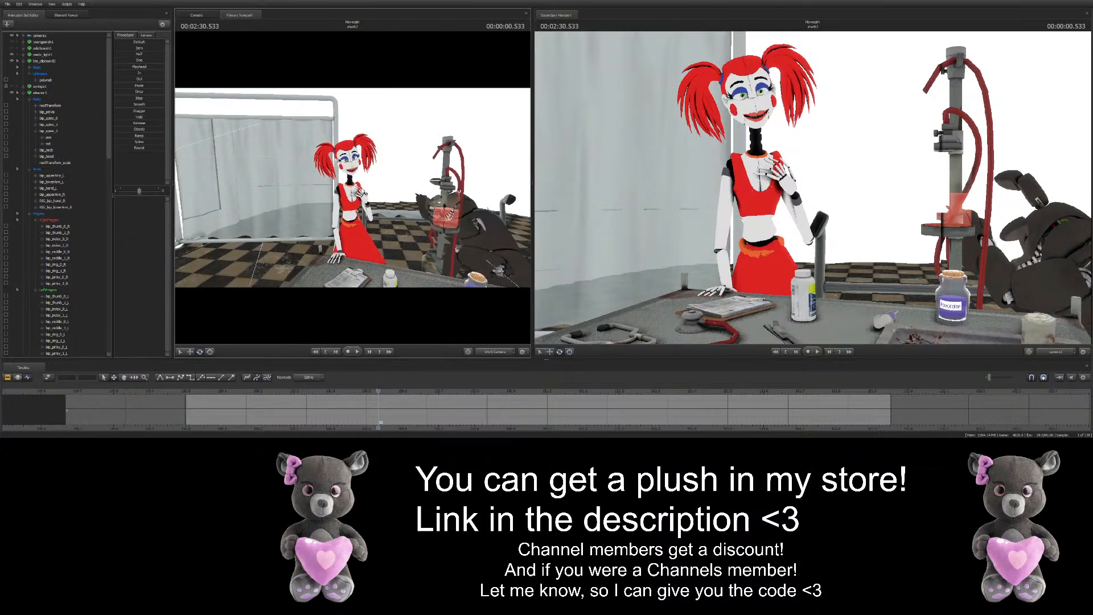
pyautogui.keyDown('ctrl'); pyautogui.click(352, 209); pyautogui.keyUp('ctrl')
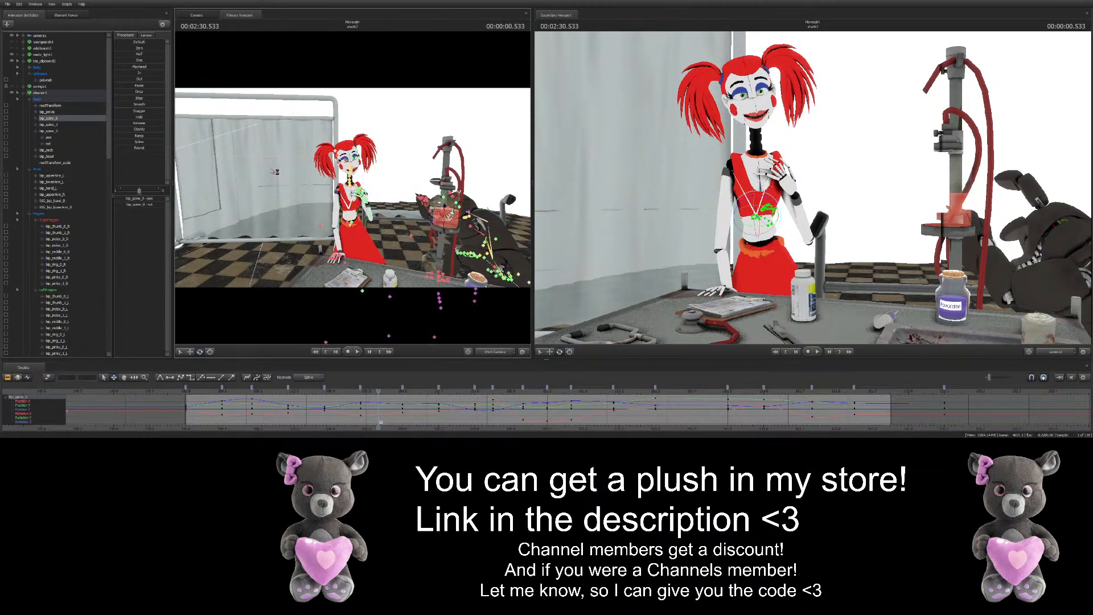
pyautogui.keyDown('ctrl'); pyautogui.click(359, 188); pyautogui.keyUp('ctrl')
pyautogui.moveTo(389, 424); pyautogui.dragTo(433, 374)
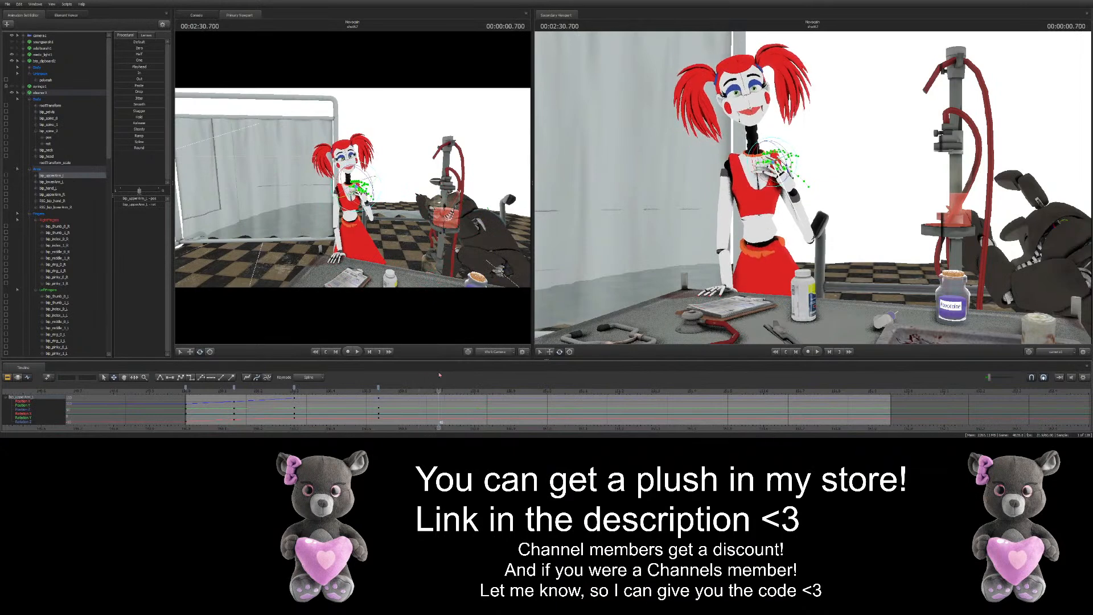
pyautogui.keyDown('shift'); pyautogui.click(48, 188); pyautogui.keyUp('shift')
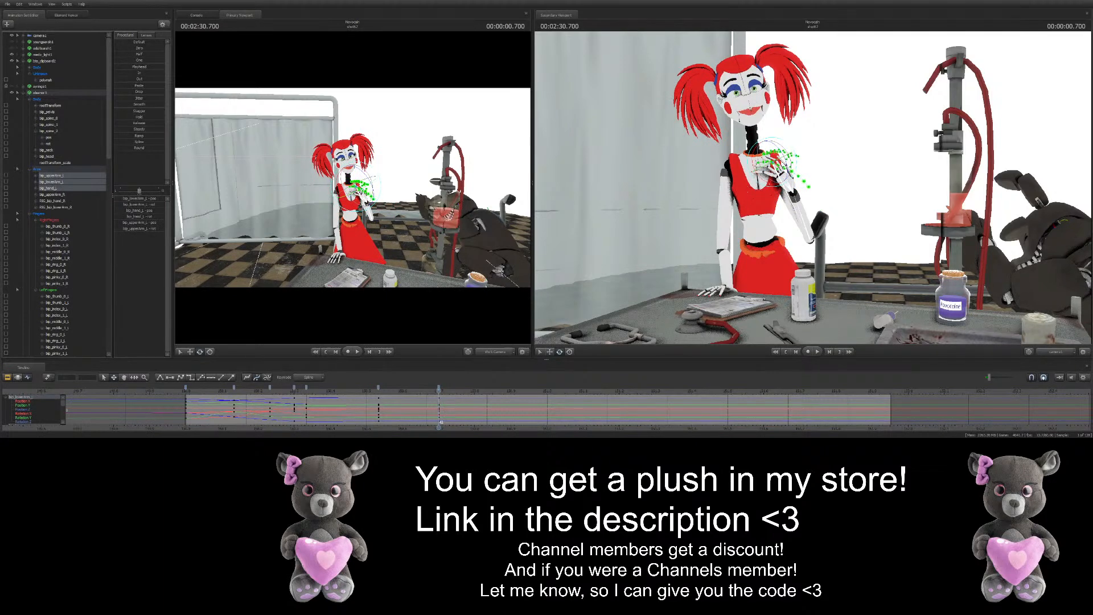
# Repose the left upper arm, forearm and hand at 02:30.833 so the hand sits lower on the chest
pyautogui.moveTo(438, 390); pyautogui.dragTo(487, 390)
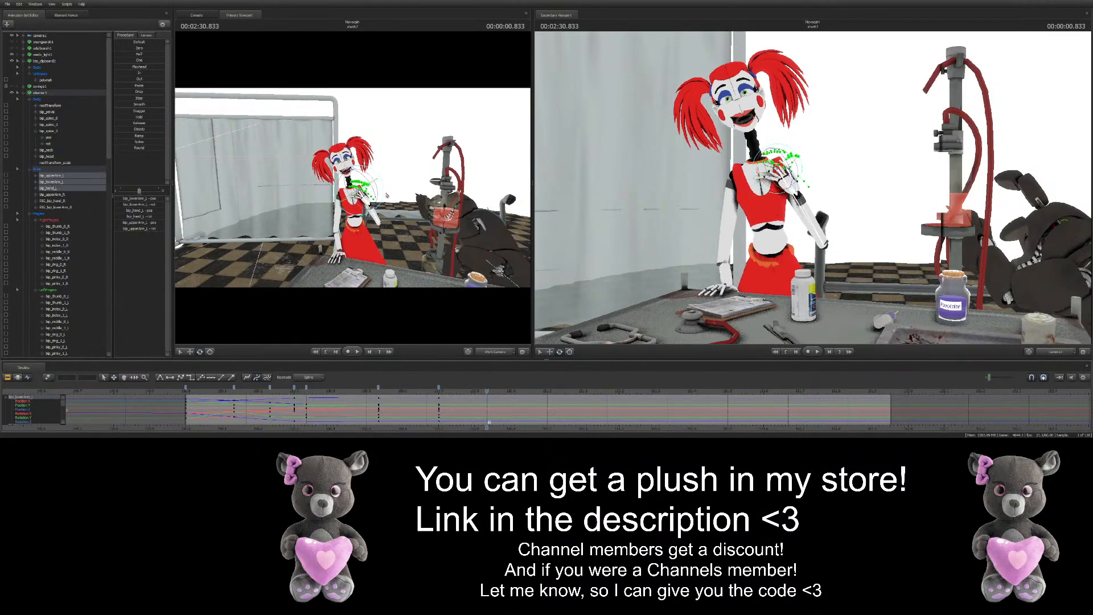
pyautogui.keyDown('ctrl'); pyautogui.click(358, 190); pyautogui.keyUp('ctrl')
pyautogui.moveTo(366, 203)
pyautogui.mouseDown()
pyautogui.moveTo(357, 207)
pyautogui.moveTo(382, 234)
pyautogui.moveTo(370, 214)
pyautogui.mouseUp()
pyautogui.keyDown('ctrl'); pyautogui.click(372, 222); pyautogui.keyUp('ctrl')
pyautogui.keyDown('ctrl'); pyautogui.click(366, 211); pyautogui.keyUp('ctrl')
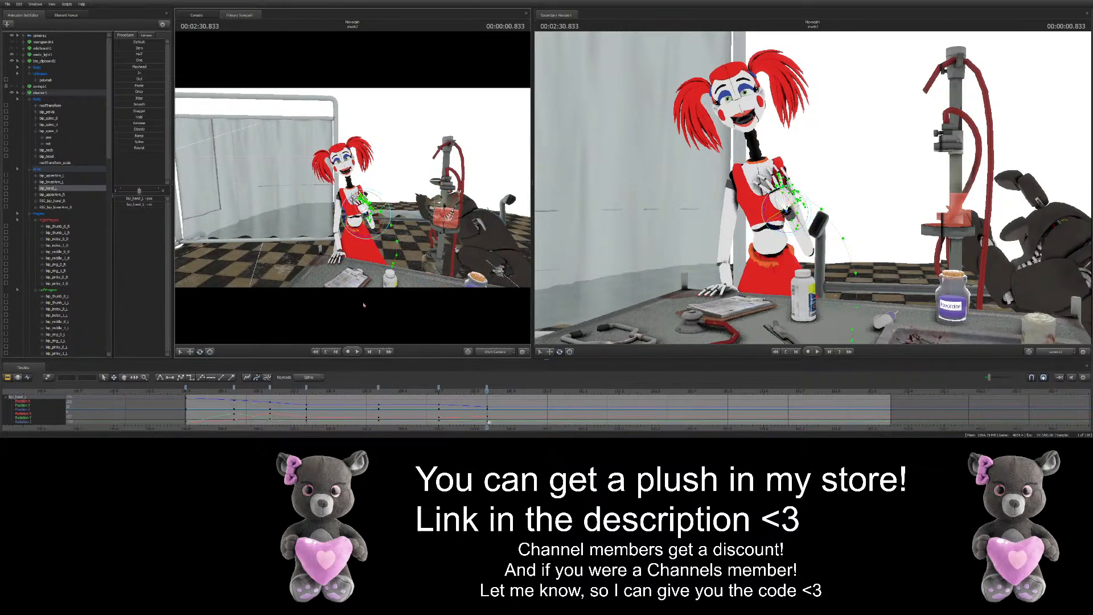
# Key the left upper arm, forearm and hand bones together at 02:30.683, and select their keyframes through 02:30.833 before clearing the selection
pyautogui.scroll(-1, 485, 411)
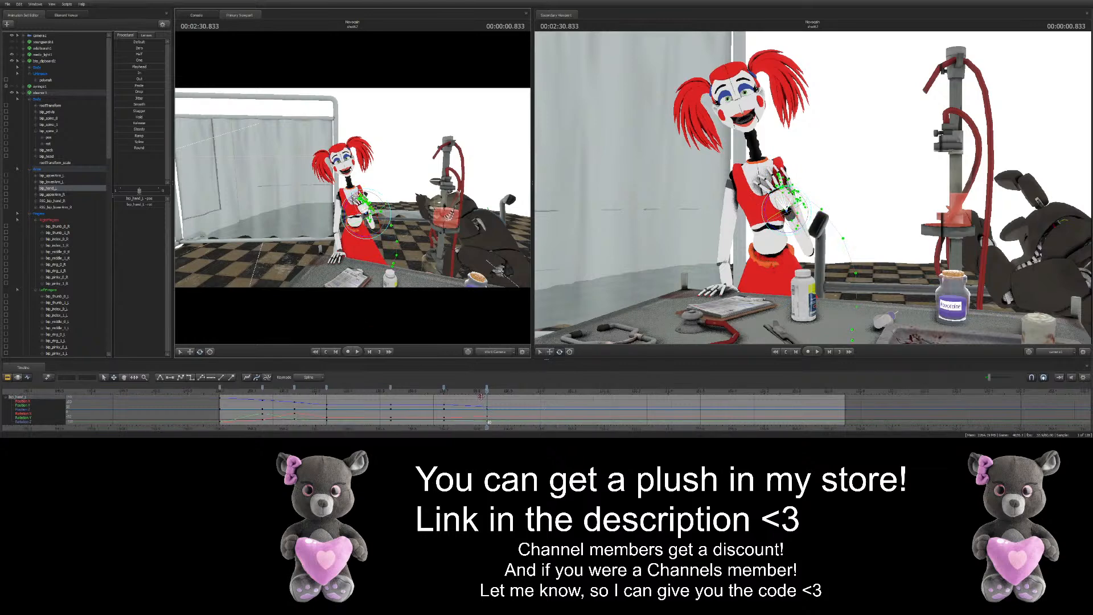
pyautogui.scroll(2, 485, 411)
pyautogui.moveTo(486, 391); pyautogui.dragTo(429, 391)
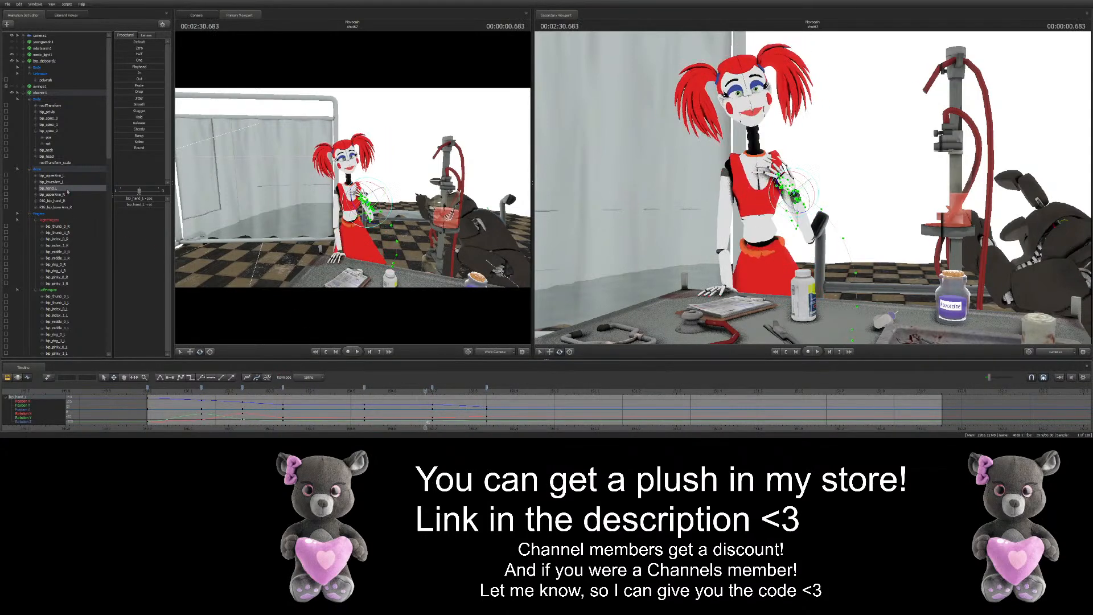
pyautogui.moveTo(67, 189); pyautogui.dragTo(73, 175)
pyautogui.click(432, 388)
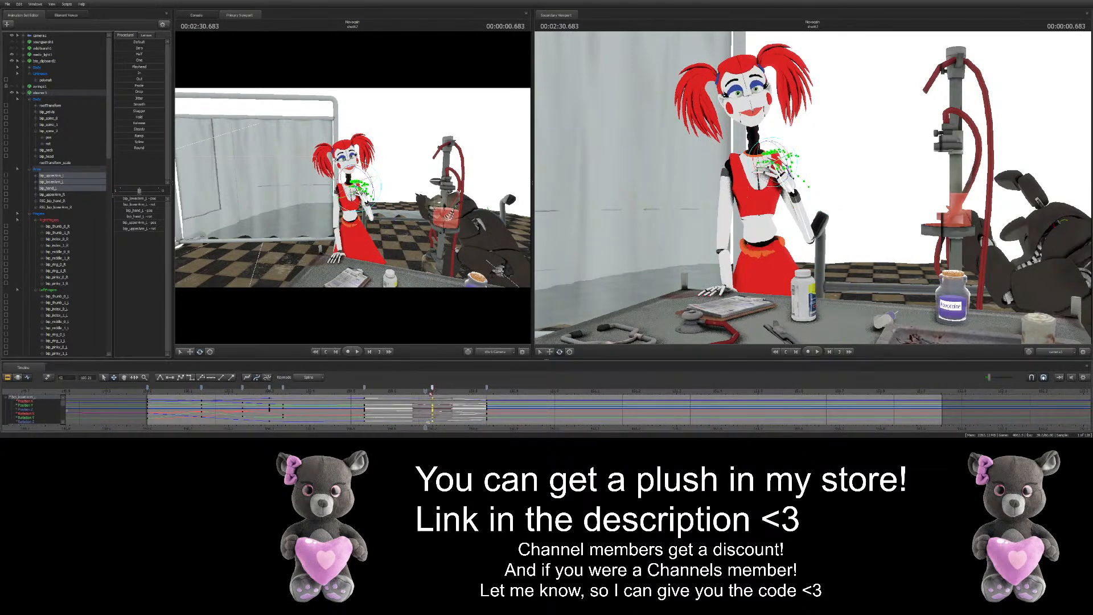
pyautogui.press('m')
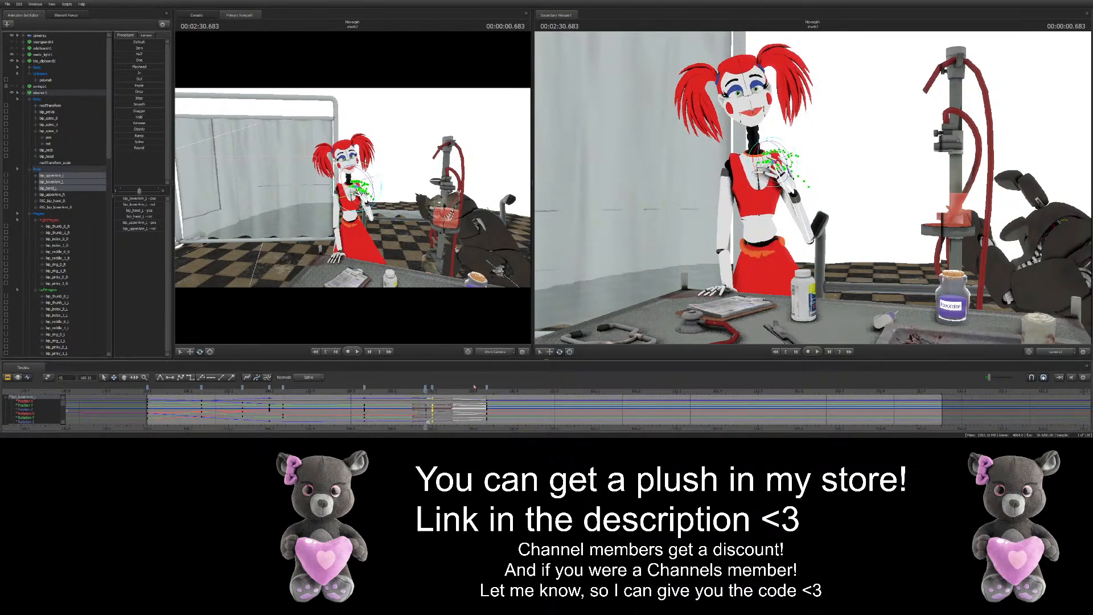
pyautogui.keyDown('shift'); pyautogui.click(486, 387); pyautogui.keyUp('shift')
pyautogui.keyDown('shift'); pyautogui.click(425, 388); pyautogui.keyUp('shift')
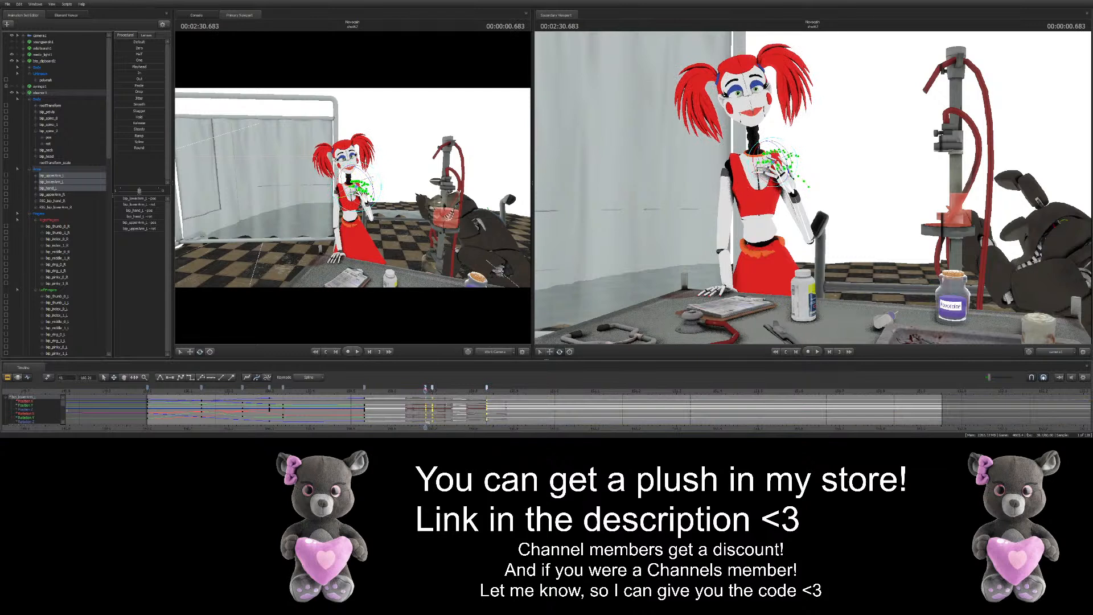
pyautogui.keyDown('ctrl'); pyautogui.click(393, 257); pyautogui.keyUp('ctrl')
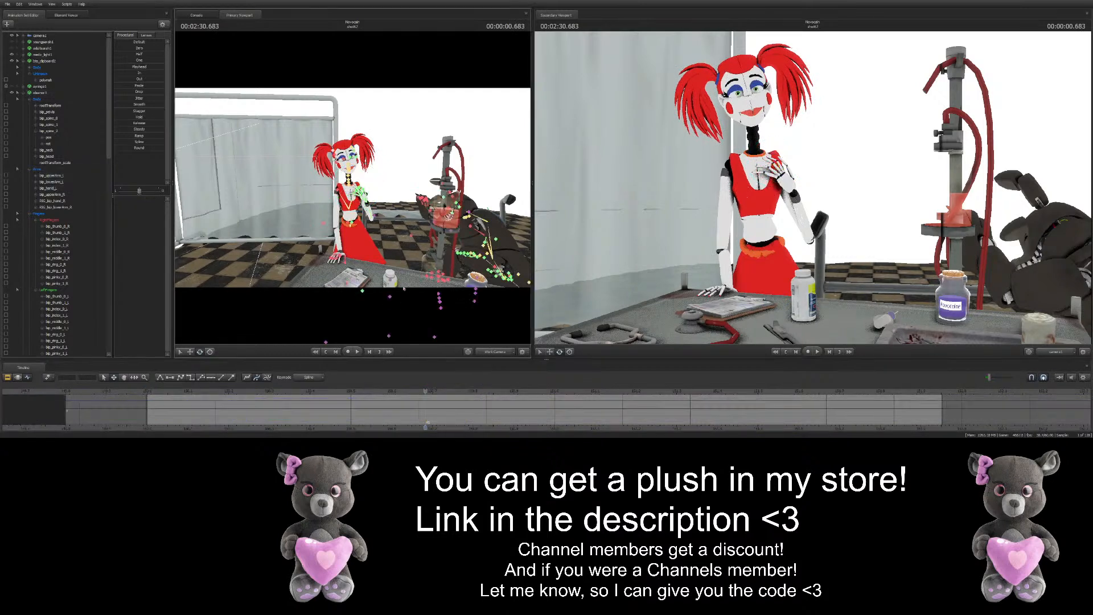
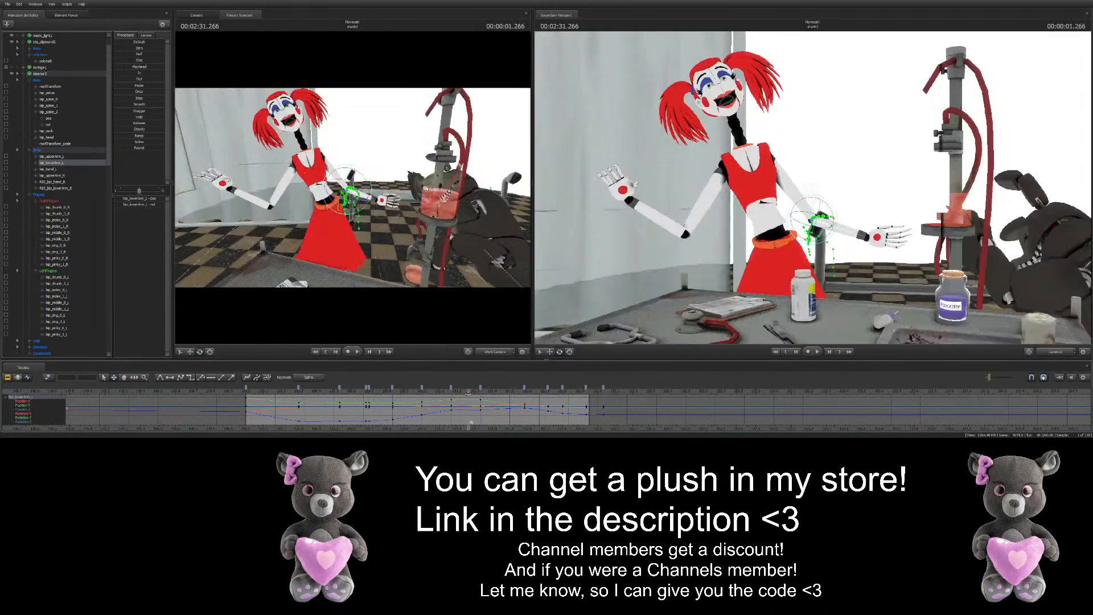
# Repose the left hand bone bip_hand_L at 02:31.616 and check its motion through 02:31.716
pyautogui.click(522, 382)
pyautogui.press('Down')
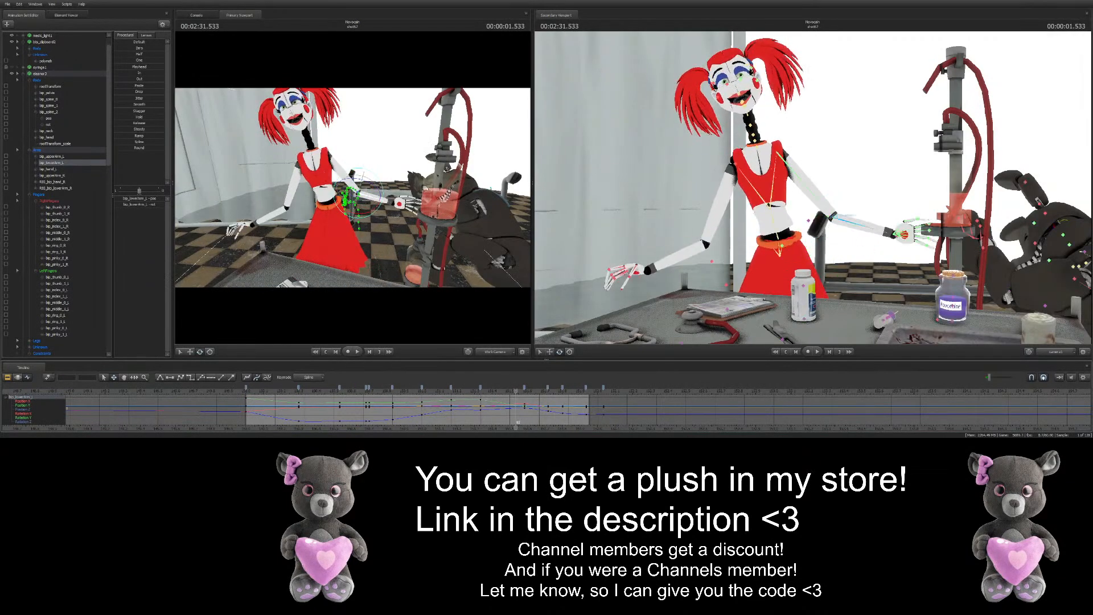
pyautogui.moveTo(516, 391)
pyautogui.mouseDown()
pyautogui.moveTo(540, 387)
pyautogui.moveTo(529, 385)
pyautogui.mouseUp()
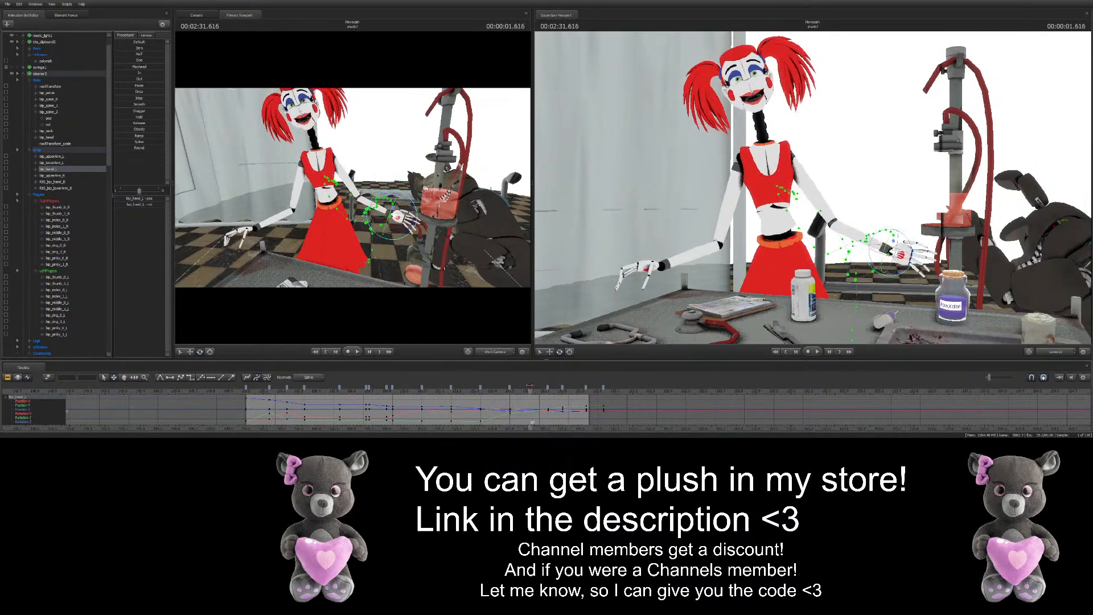
pyautogui.moveTo(913, 239)
pyautogui.mouseDown()
pyautogui.moveTo(886, 258)
pyautogui.moveTo(904, 250)
pyautogui.mouseUp()
pyautogui.moveTo(537, 384); pyautogui.dragTo(548, 386)
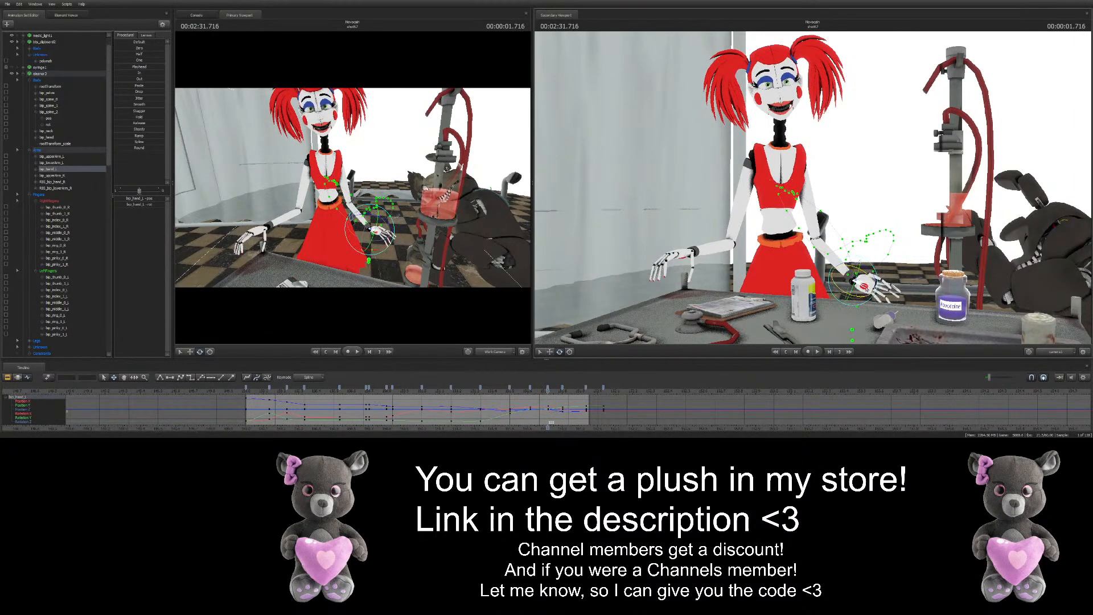
pyautogui.moveTo(547, 387)
pyautogui.mouseDown()
pyautogui.moveTo(564, 389)
pyautogui.moveTo(558, 409)
pyautogui.moveTo(589, 415)
pyautogui.moveTo(533, 386)
pyautogui.mouseUp()
# Play back the end of the gesture, then return to 02:30.416
pyautogui.press('space')
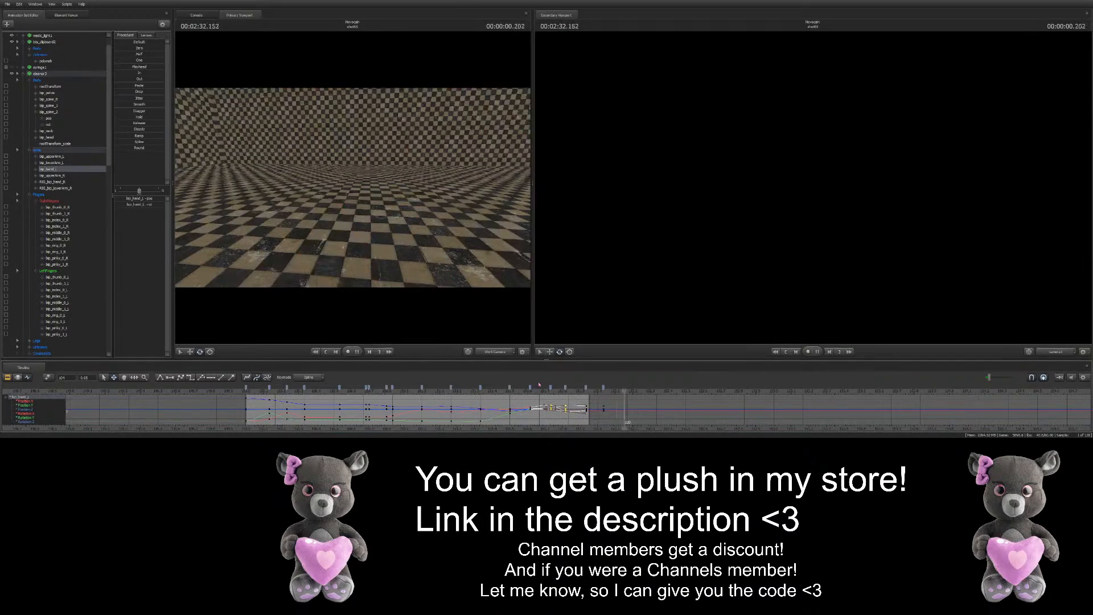
pyautogui.press('space')
pyautogui.click(318, 399)
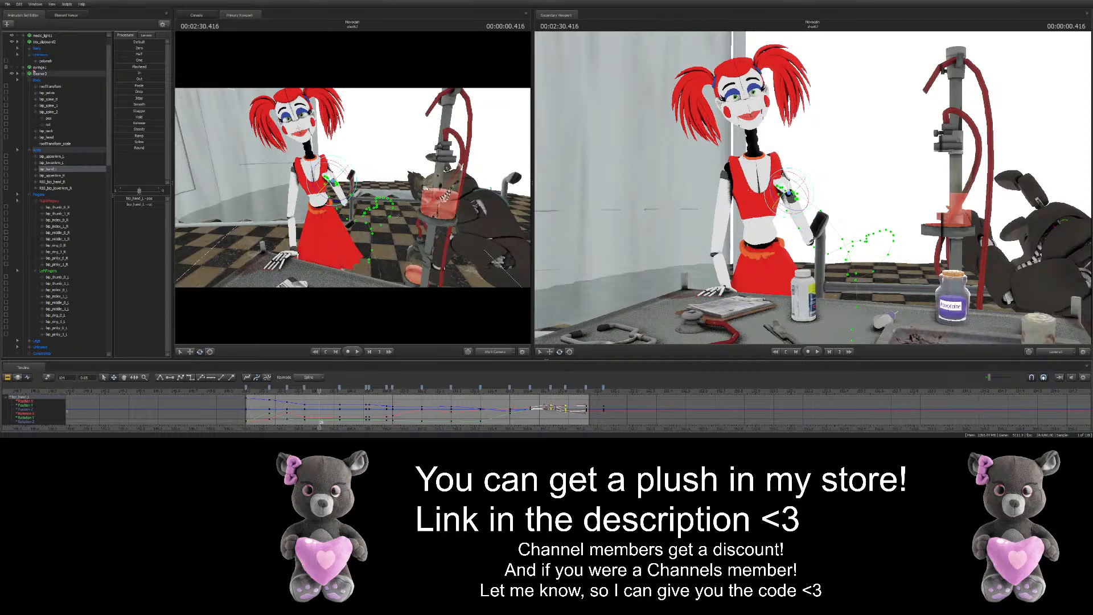
# Select all bones of the red-haired animatronic together with all their keyframes, then clear the selection
pyautogui.click(45, 75)
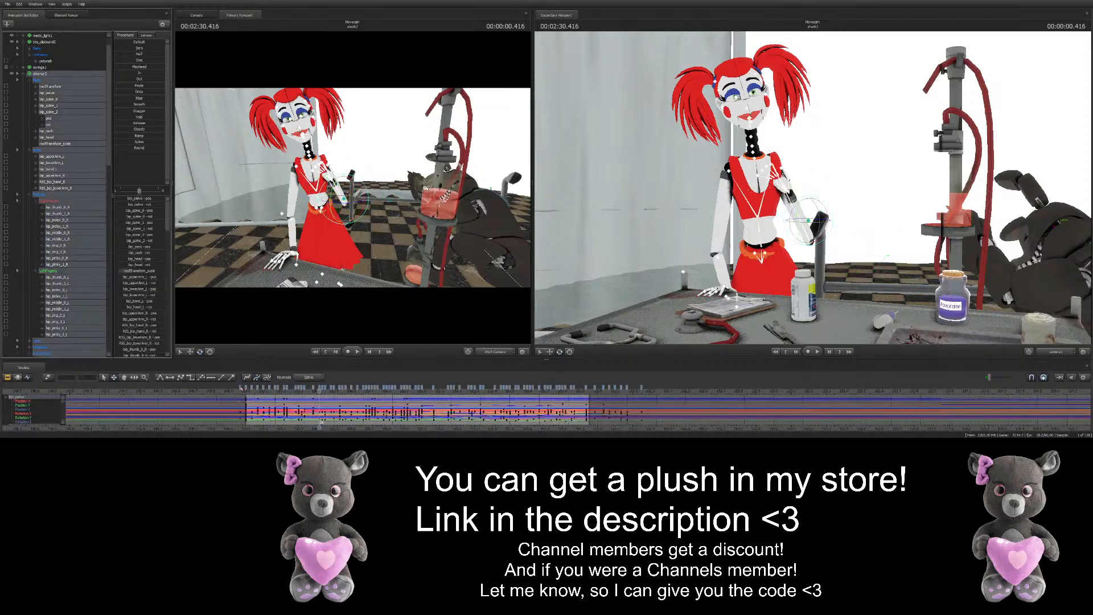
pyautogui.hotkey('ctrl', 'a')
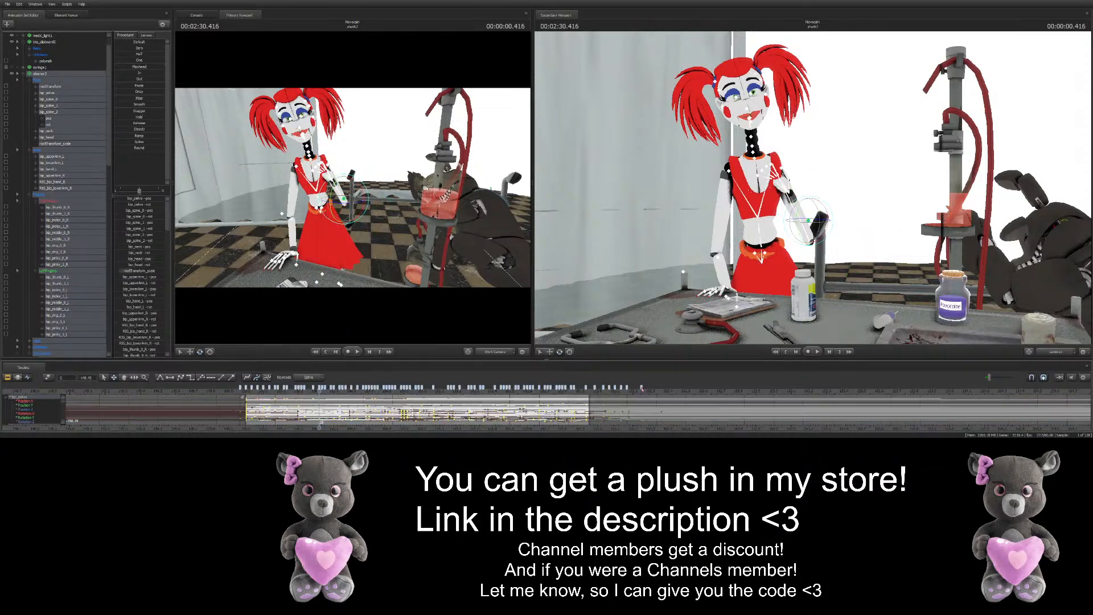
pyautogui.keyDown('ctrl'); pyautogui.click(393, 254); pyautogui.keyUp('ctrl')
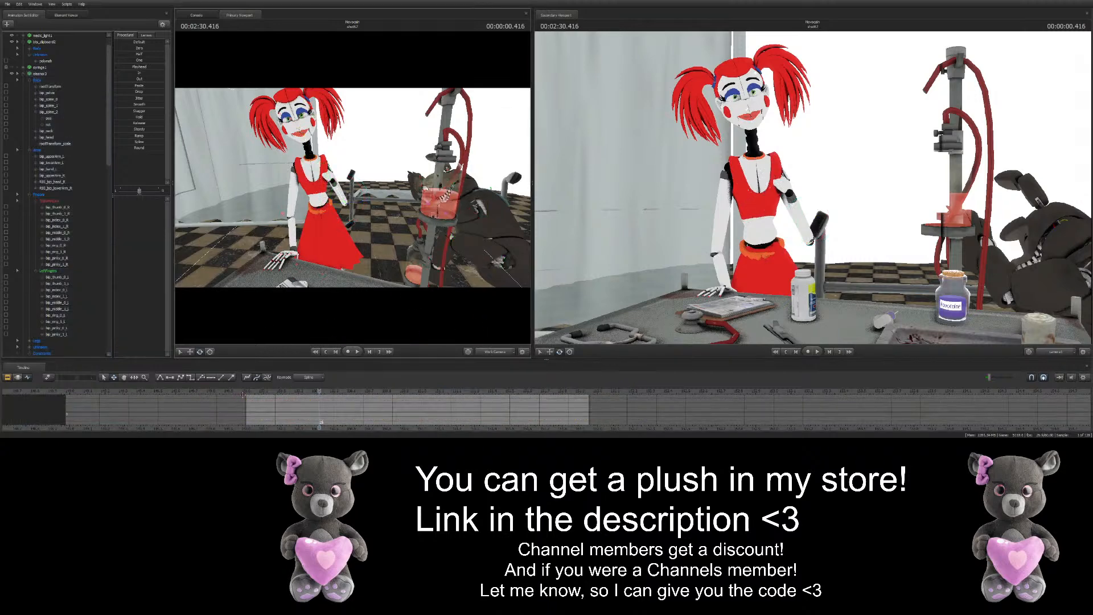
# Play the animation from the start of the shot and return to the hand-on-chest pose at 02:30.833
pyautogui.moveTo(320, 391); pyautogui.dragTo(249, 390)
pyautogui.press('space')
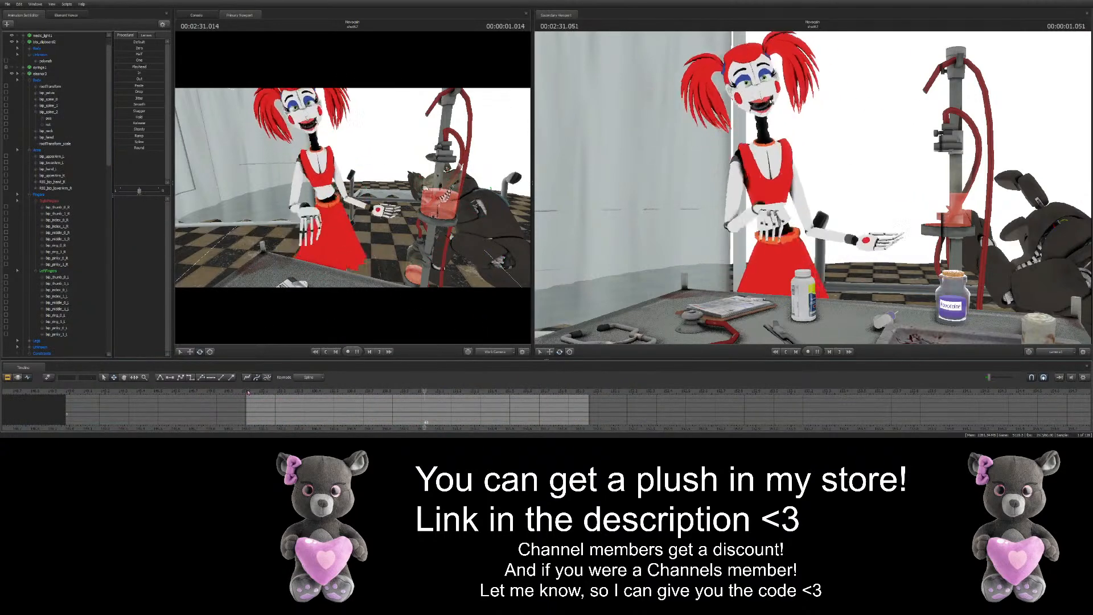
pyautogui.moveTo(366, 391); pyautogui.dragTo(392, 390)
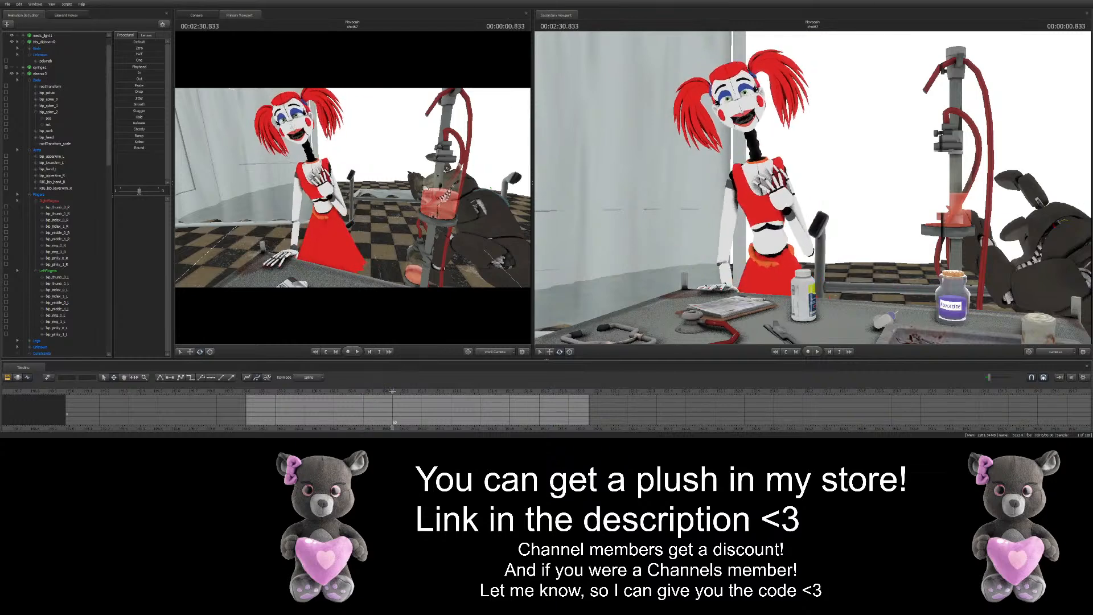
# Adjust the right hand bone RIG_bip_hand_R at 02:30.900 so the palm and fingers tilt down toward the table
pyautogui.click(291, 254)
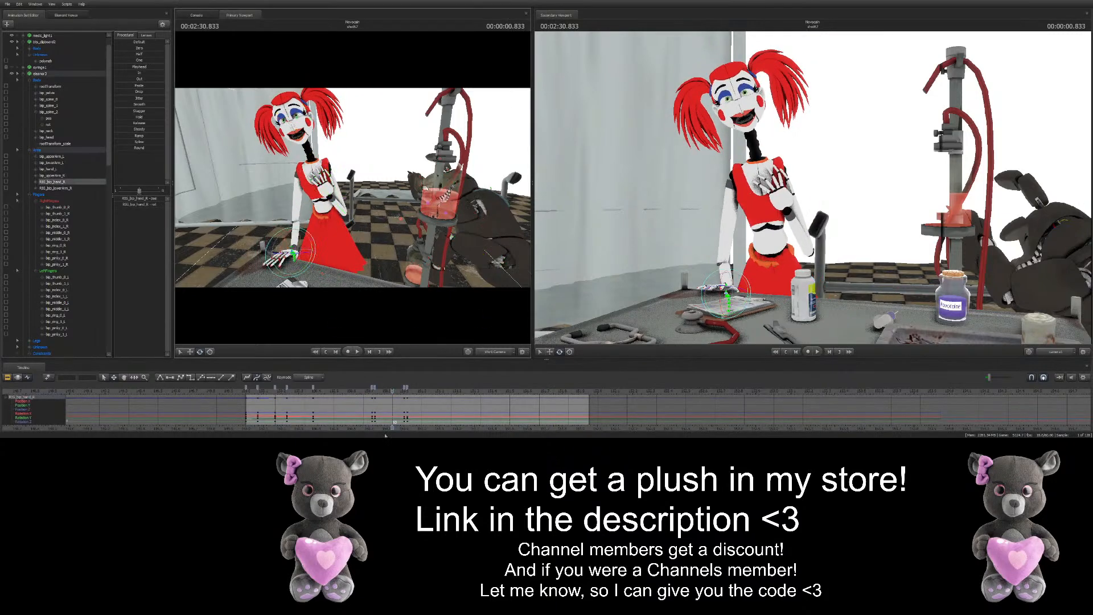
pyautogui.moveTo(394, 393)
pyautogui.mouseDown()
pyautogui.moveTo(404, 390)
pyautogui.moveTo(313, 390)
pyautogui.moveTo(404, 388)
pyautogui.mouseUp()
pyautogui.click(405, 388)
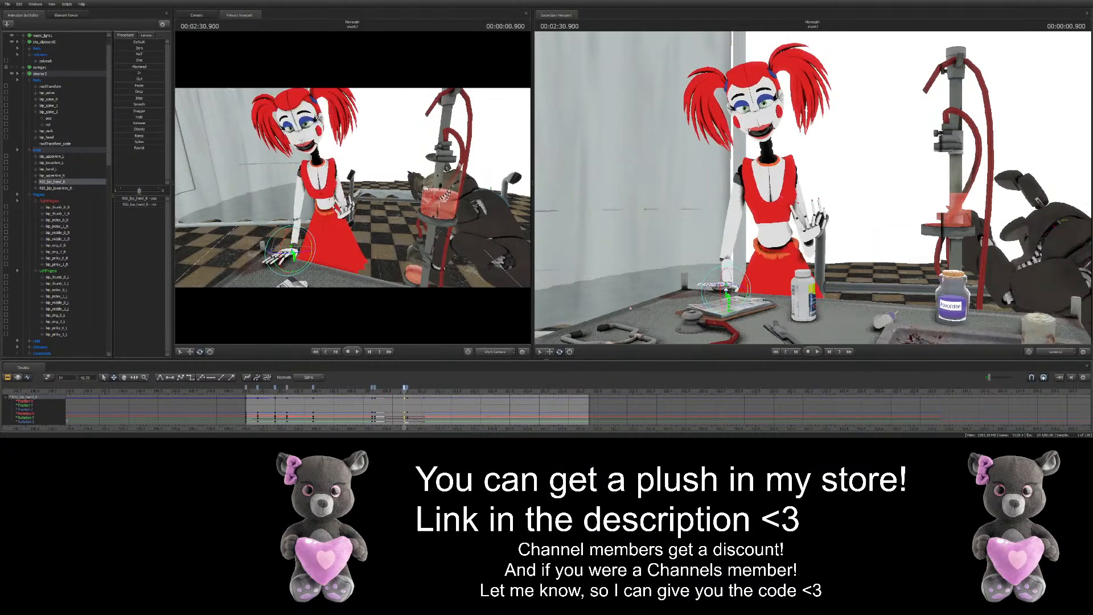
pyautogui.moveTo(721, 293); pyautogui.dragTo(722, 303)
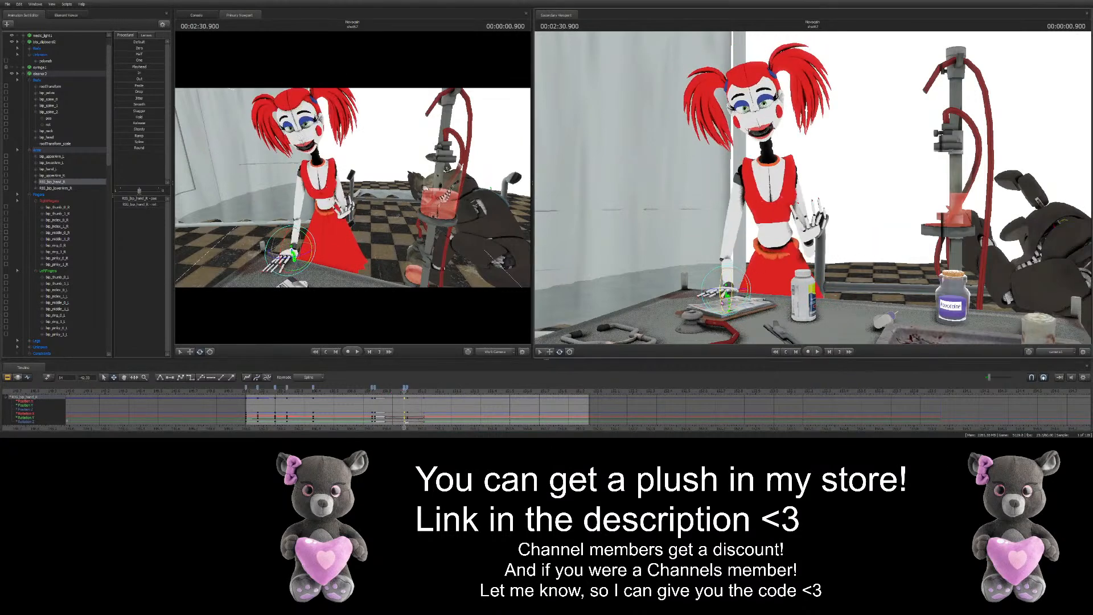
# Play back the arm gestures, scrub back to 02:30.666, clear the bone selection and replay the shot
pyautogui.press('space')
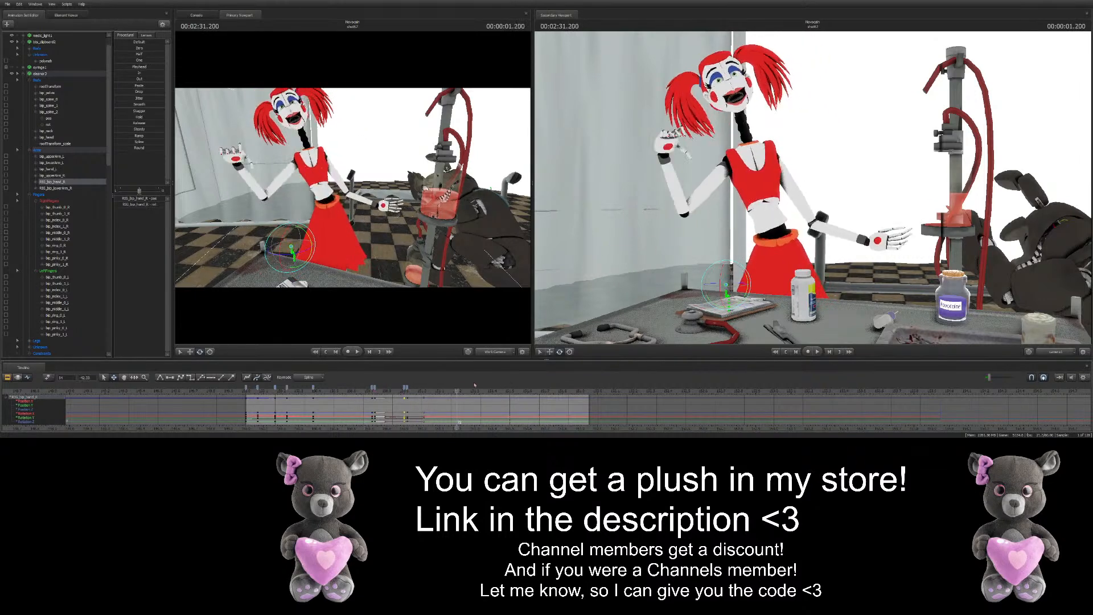
pyautogui.press('space')
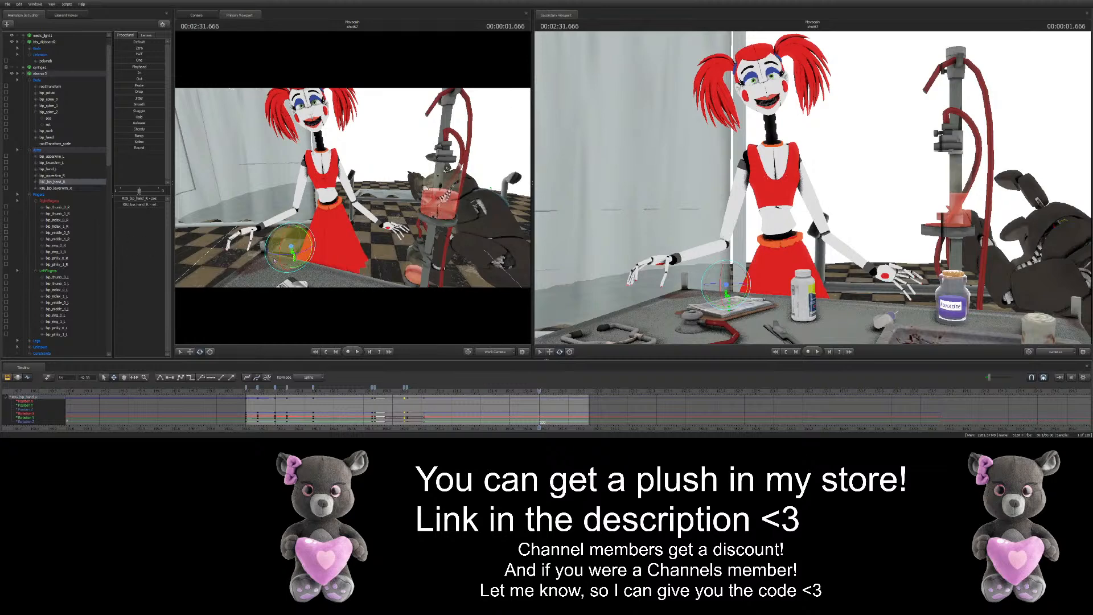
pyautogui.moveTo(441, 393); pyautogui.dragTo(363, 392)
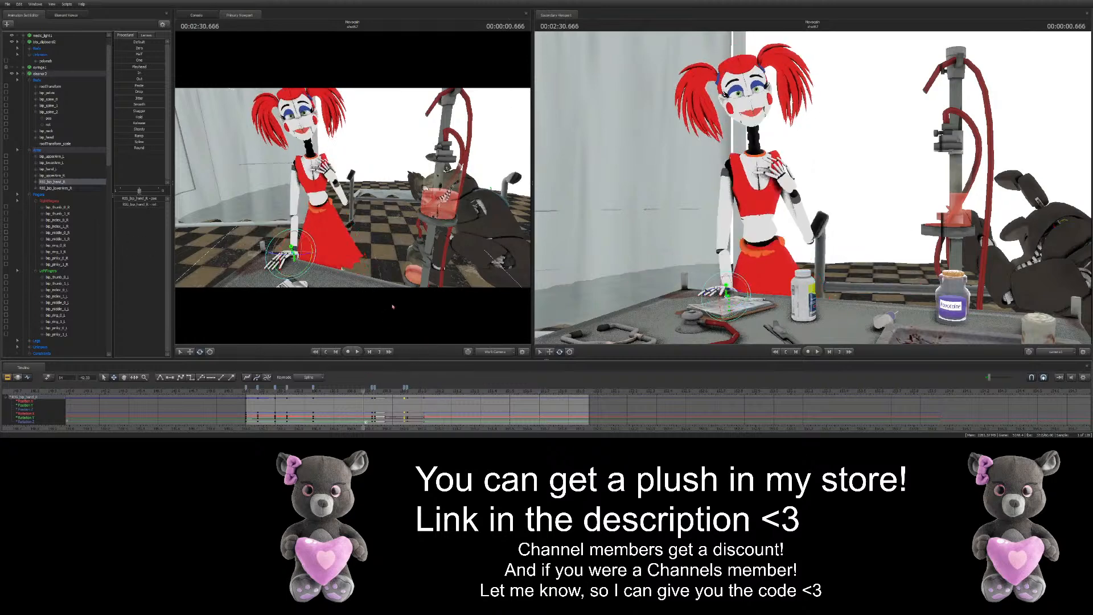
pyautogui.click(398, 256)
pyautogui.click(411, 391)
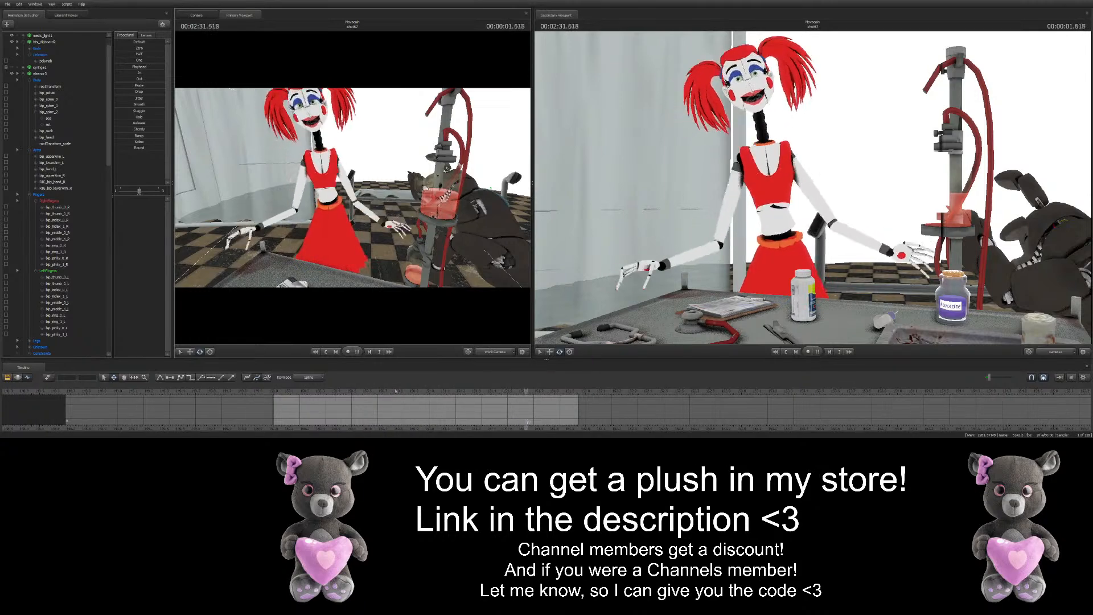
pyautogui.press('space')
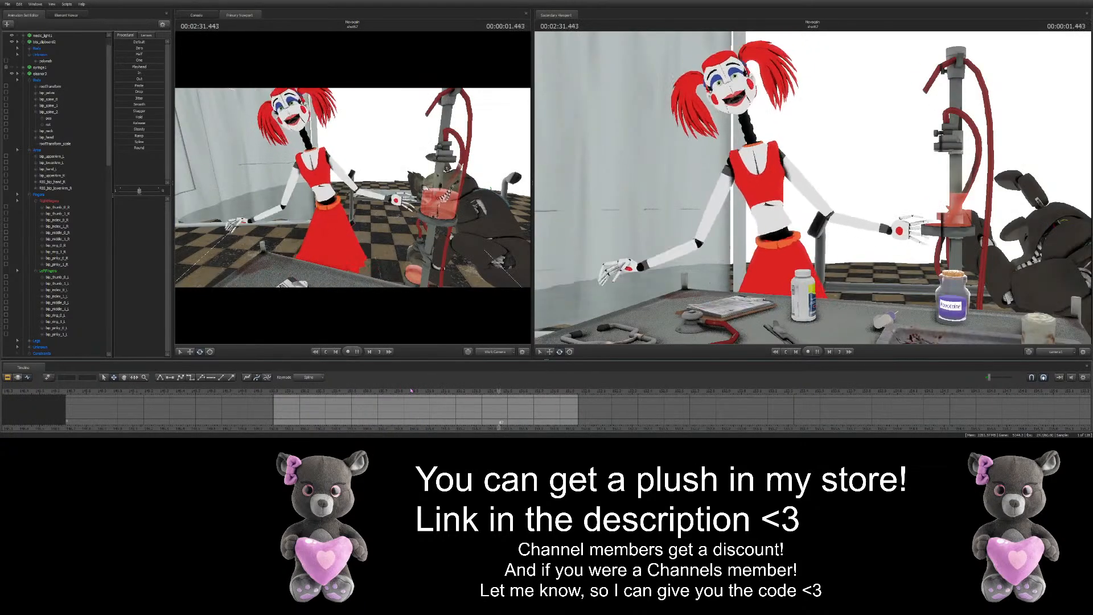
# Find the animatronic's four bip_neck bones in the model's bone list and select them together
pyautogui.scroll(-8, 64, 150)
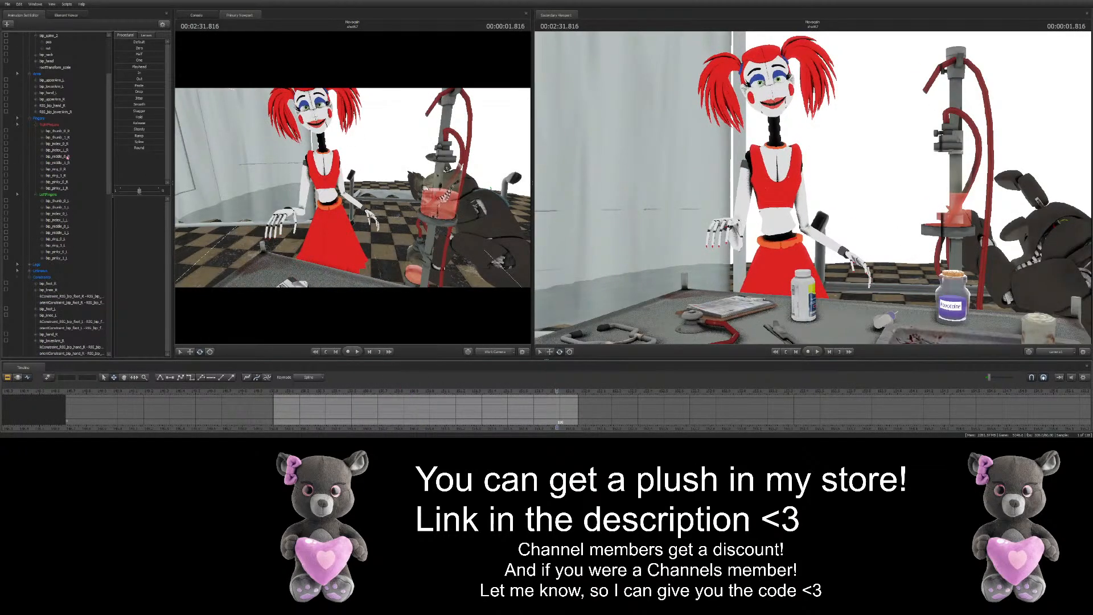
pyautogui.scroll(8, 56, 226)
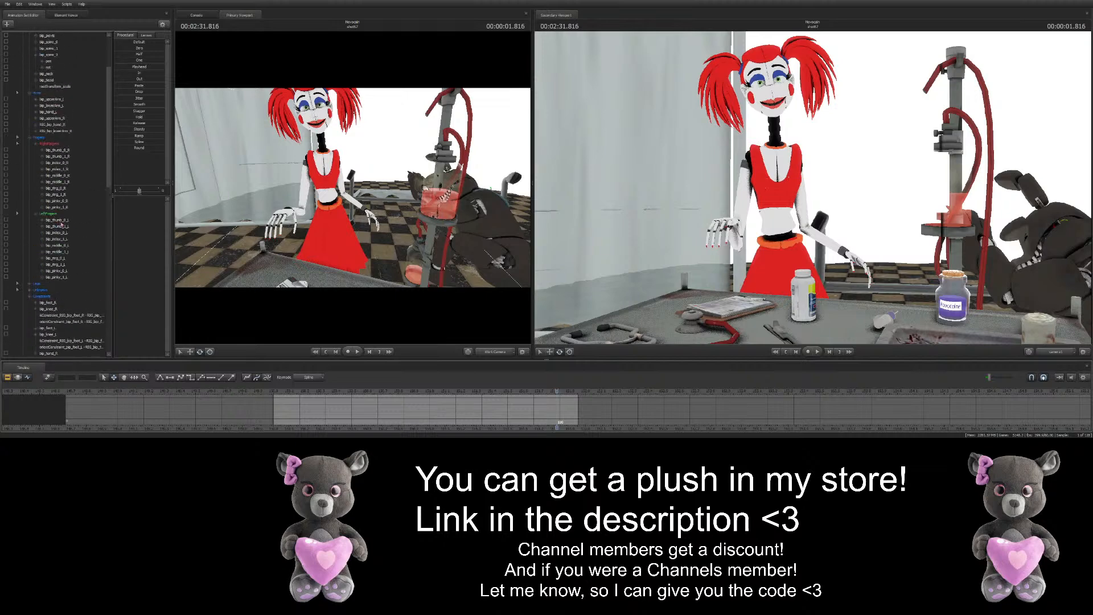
pyautogui.press('ctrl')
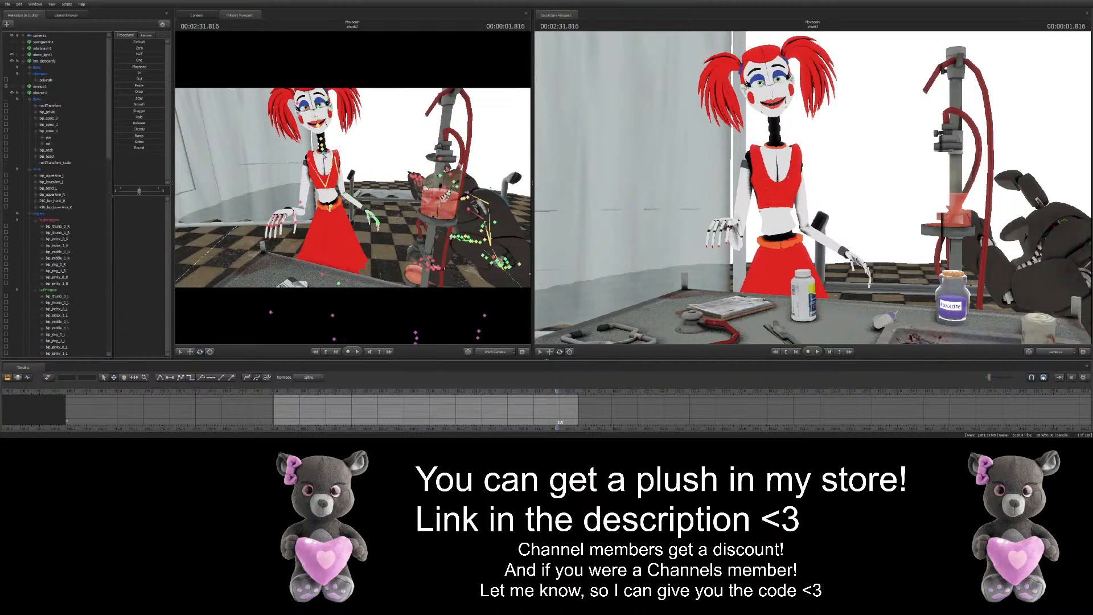
pyautogui.keyDown('ctrl'); pyautogui.click(323, 153); pyautogui.keyUp('ctrl')
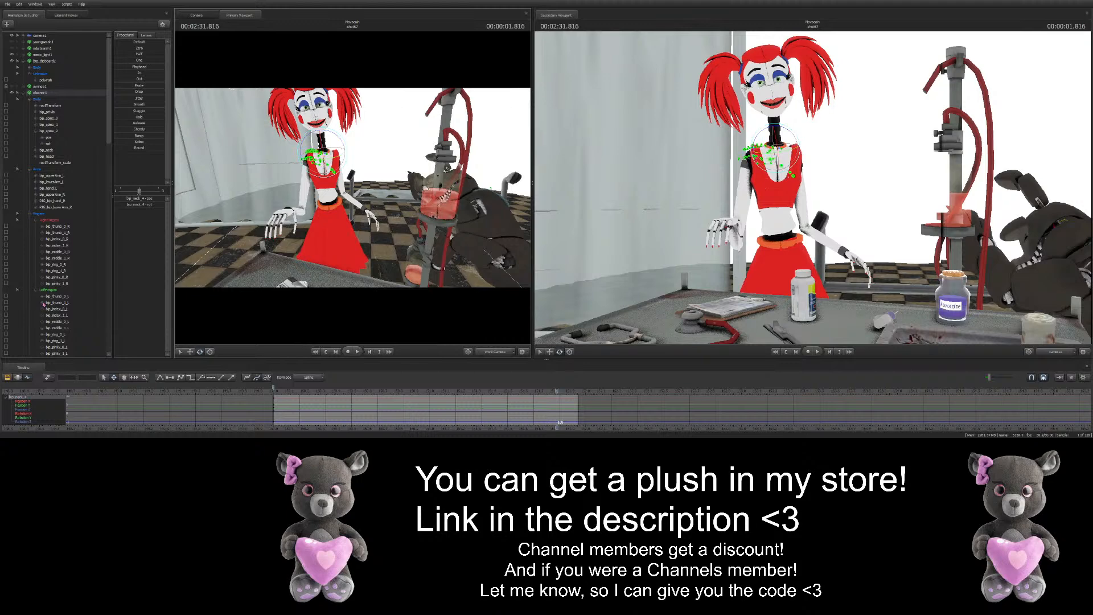
pyautogui.scroll(-1, 71, 301)
pyautogui.scroll(-7, 71, 302)
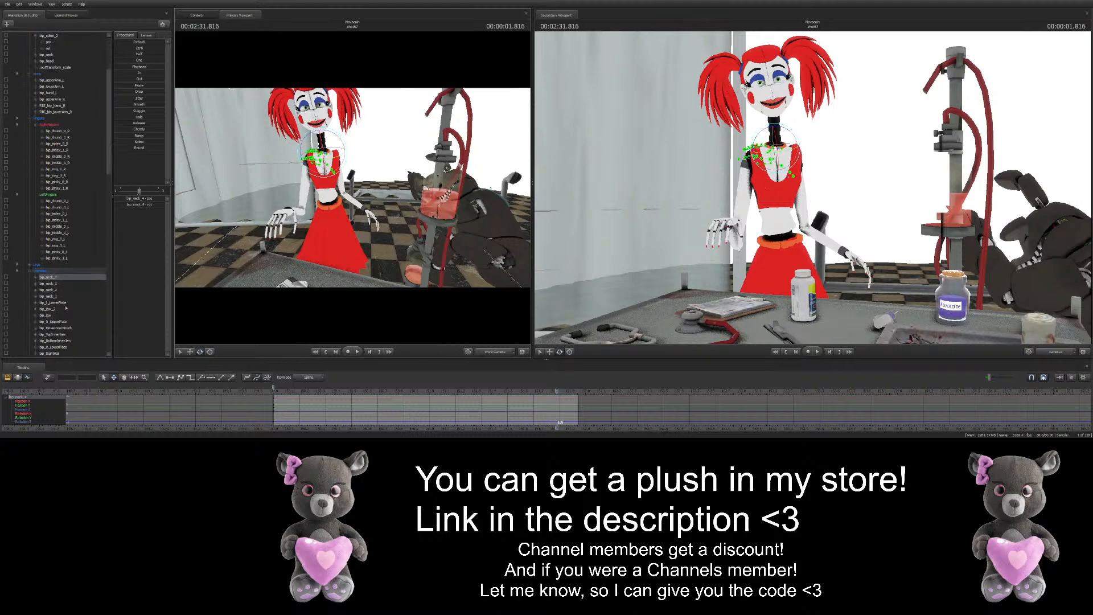
pyautogui.click(50, 239)
pyautogui.keyDown('shift'); pyautogui.click(50, 221); pyautogui.keyUp('shift')
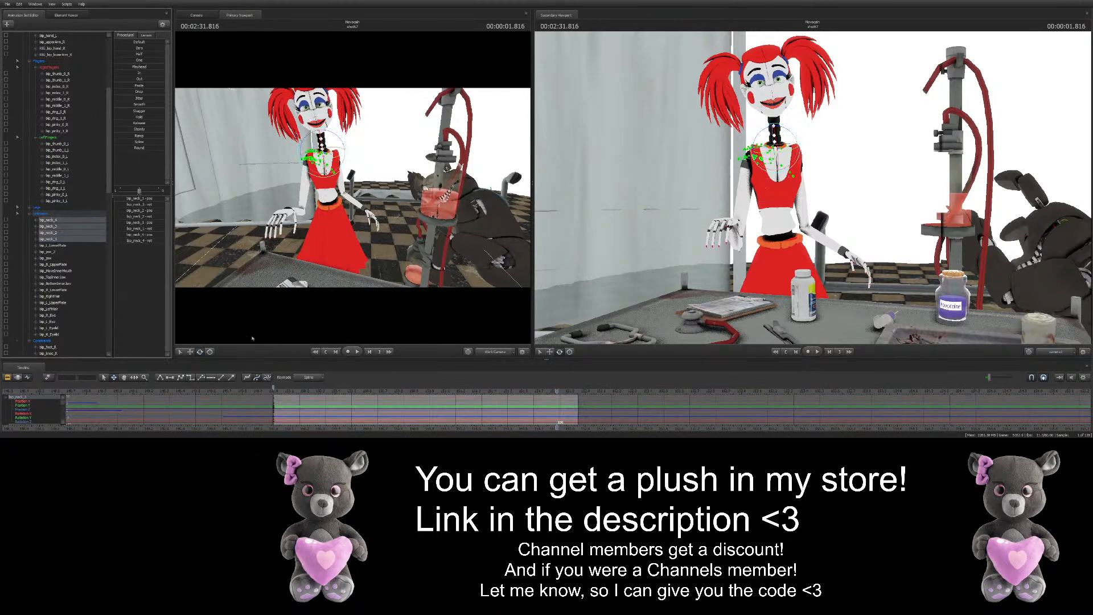
# Rotate the four neck bones at 02:30.150 to tilt the head sideways and down toward the chest
pyautogui.moveTo(278, 392); pyautogui.dragTo(297, 392)
pyautogui.moveTo(313, 171); pyautogui.dragTo(327, 163)
pyautogui.hotkey('ctrl', 'z')
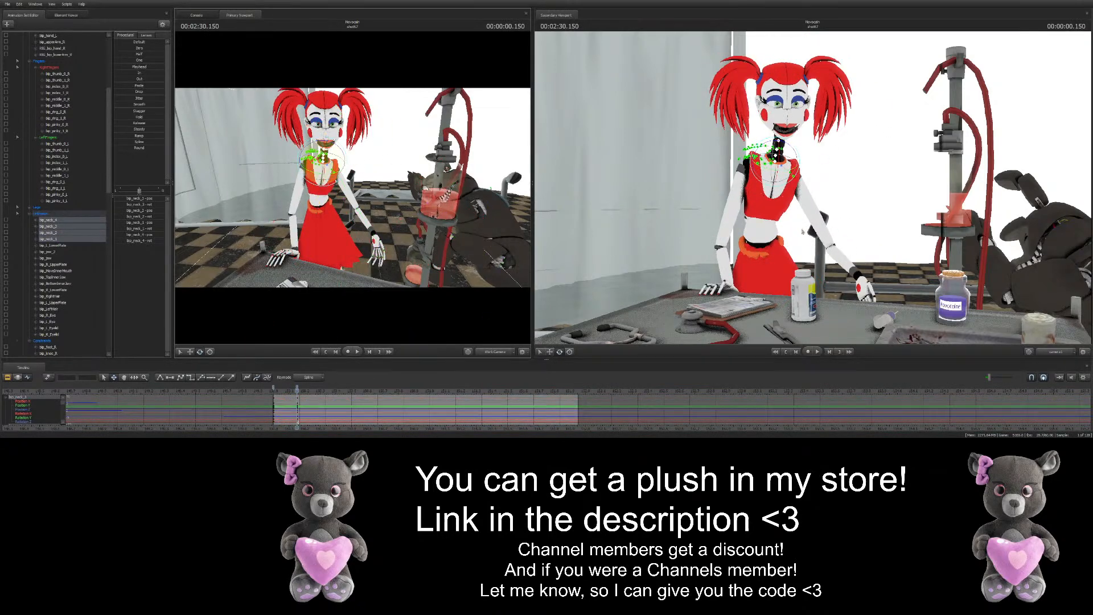
pyautogui.moveTo(775, 155); pyautogui.dragTo(784, 163)
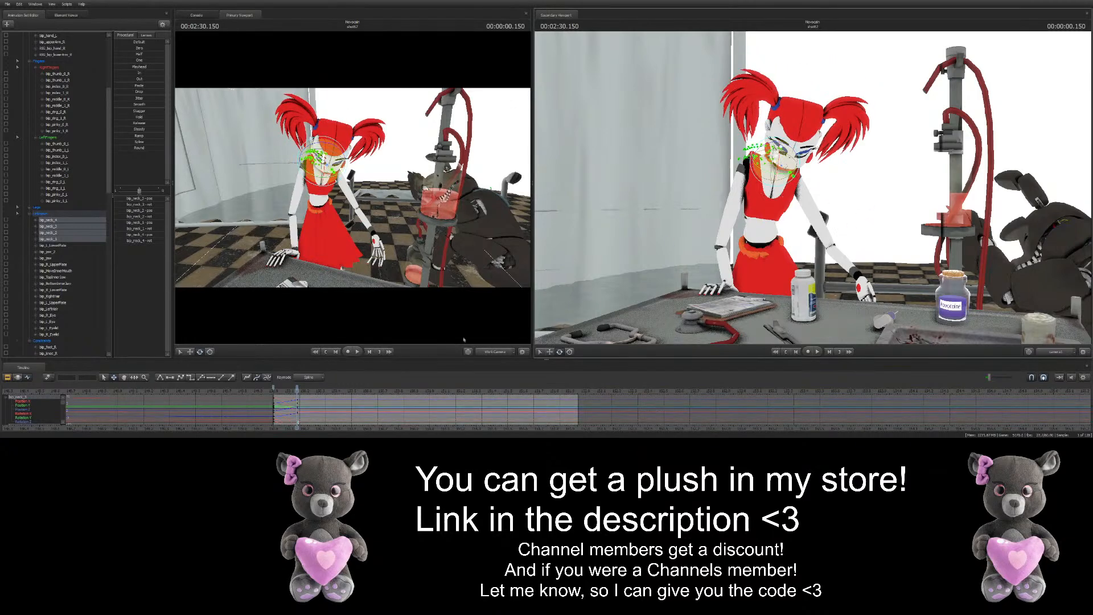
pyautogui.press('Left')
# Repose the four neck bones at 02:30.250 so the head swings over to the opposite side
pyautogui.moveTo(290, 424); pyautogui.dragTo(315, 422)
pyautogui.moveTo(756, 152); pyautogui.dragTo(742, 163)
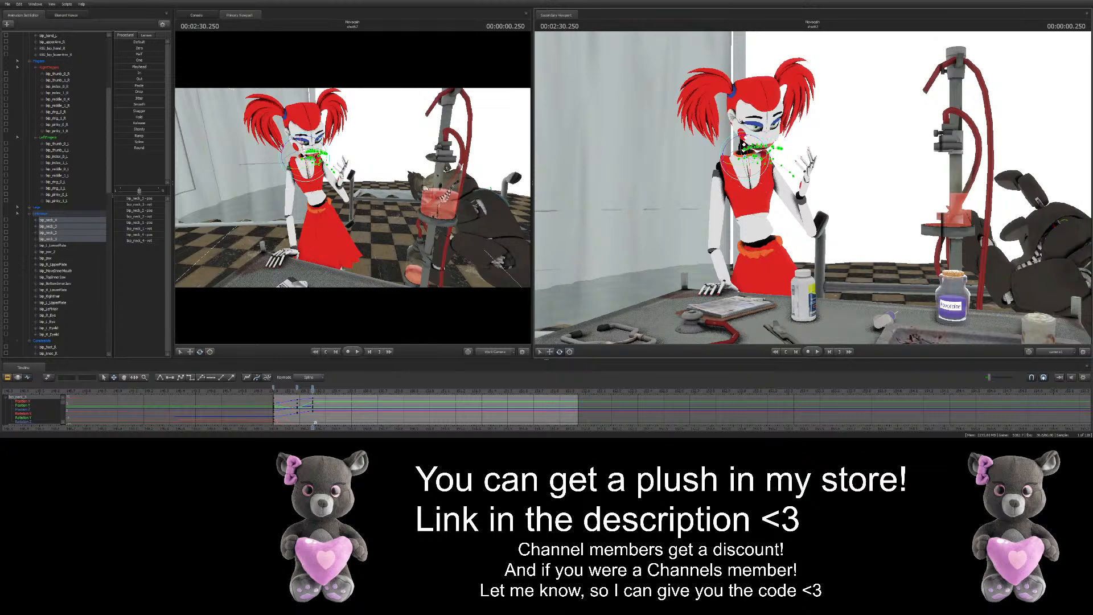
pyautogui.moveTo(352, 187); pyautogui.dragTo(333, 162)
# Repose the four neck bones at about 02:30.400, and advance to 02:30.566
pyautogui.moveTo(312, 390); pyautogui.dragTo(336, 391)
pyautogui.moveTo(359, 174); pyautogui.dragTo(353, 188)
pyautogui.moveTo(336, 391); pyautogui.dragTo(362, 390)
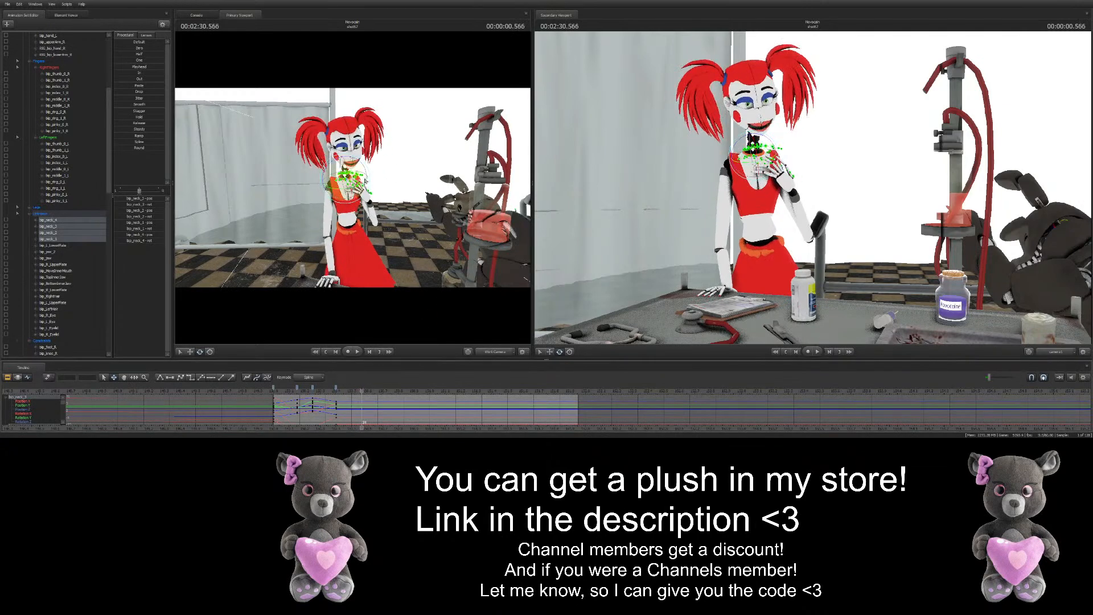
# Repose the four neck bones at 02:30.566 to turn and lower the head, and adjust them at 02:30.716
pyautogui.moveTo(353, 187); pyautogui.dragTo(369, 184)
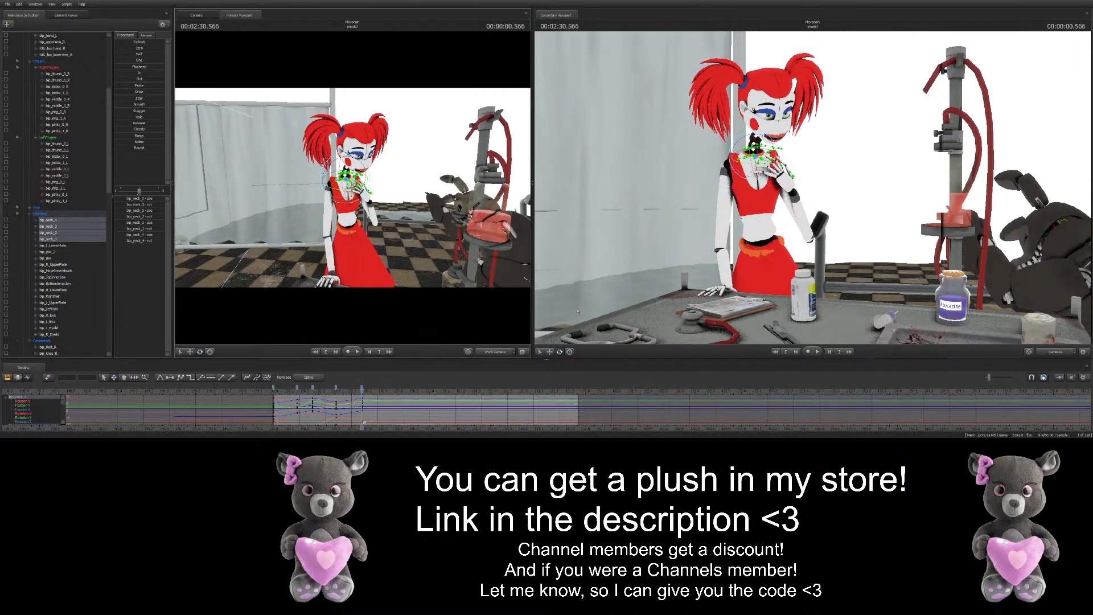
pyautogui.moveTo(374, 392); pyautogui.dragTo(385, 391)
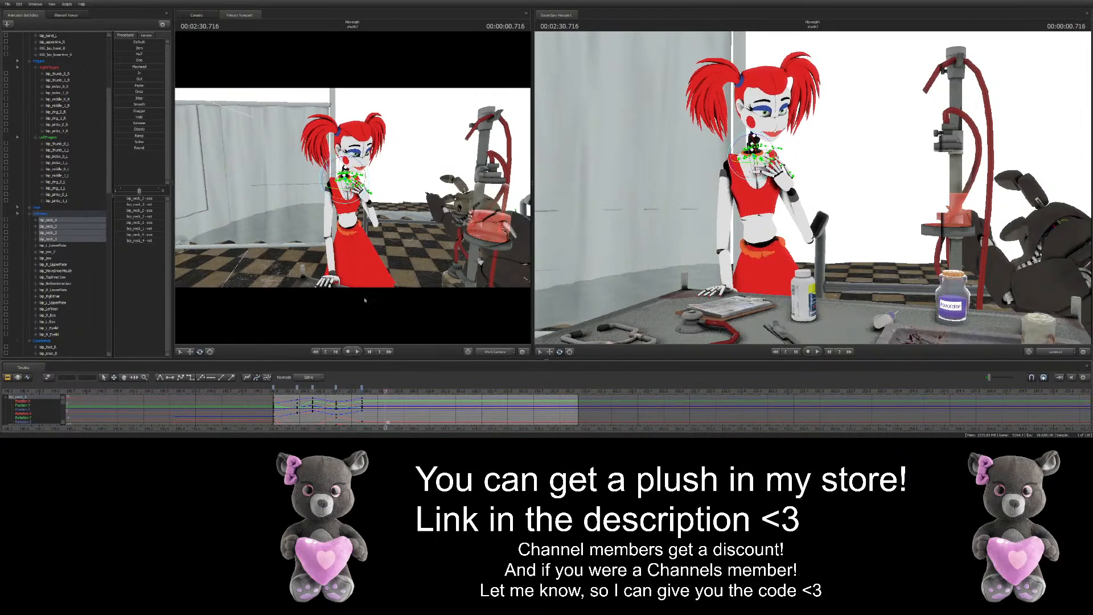
pyautogui.moveTo(355, 181); pyautogui.dragTo(358, 185)
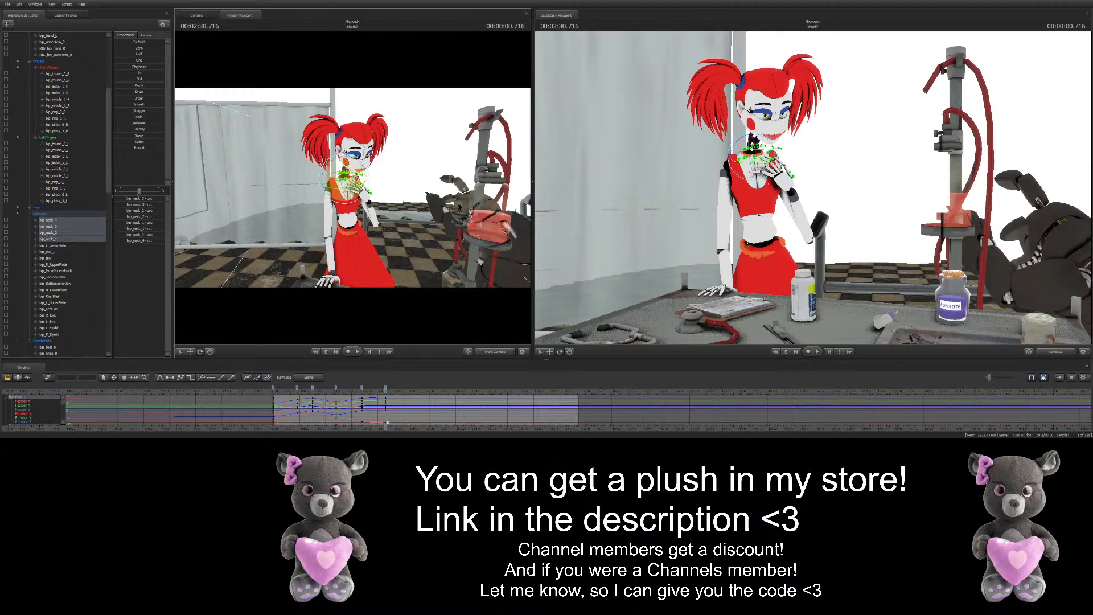
pyautogui.moveTo(356, 180); pyautogui.dragTo(361, 184)
# Lean the head sideways with the four neck bones at 02:30.816, and bring it back upright and lowered at 02:30.916
pyautogui.moveTo(386, 391); pyautogui.dragTo(400, 391)
pyautogui.moveTo(357, 185); pyautogui.dragTo(355, 181)
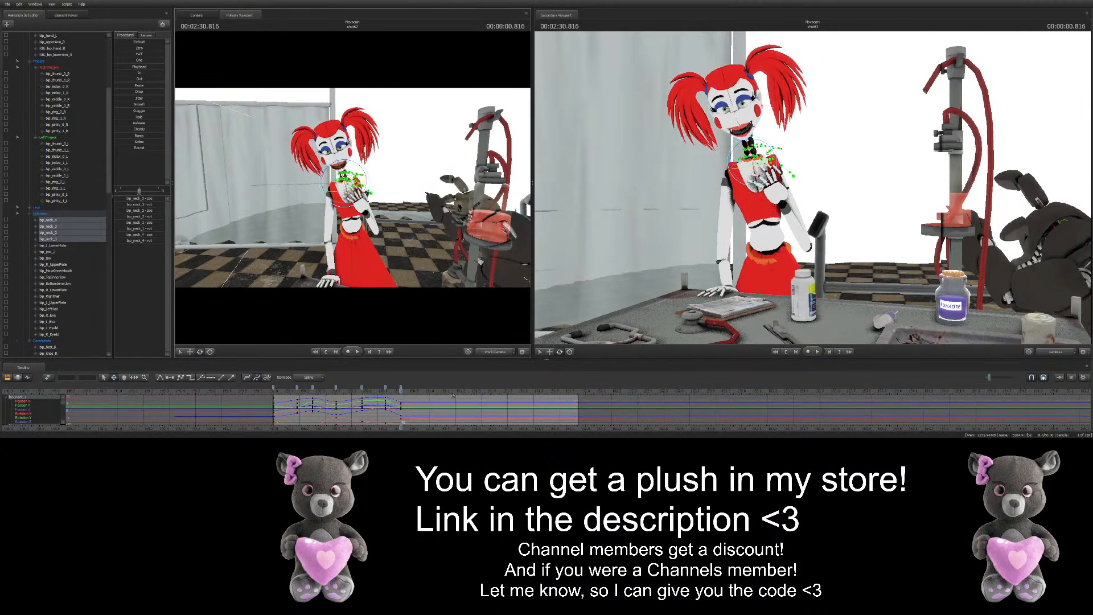
pyautogui.moveTo(401, 391); pyautogui.dragTo(418, 391)
pyautogui.moveTo(365, 196); pyautogui.dragTo(363, 189)
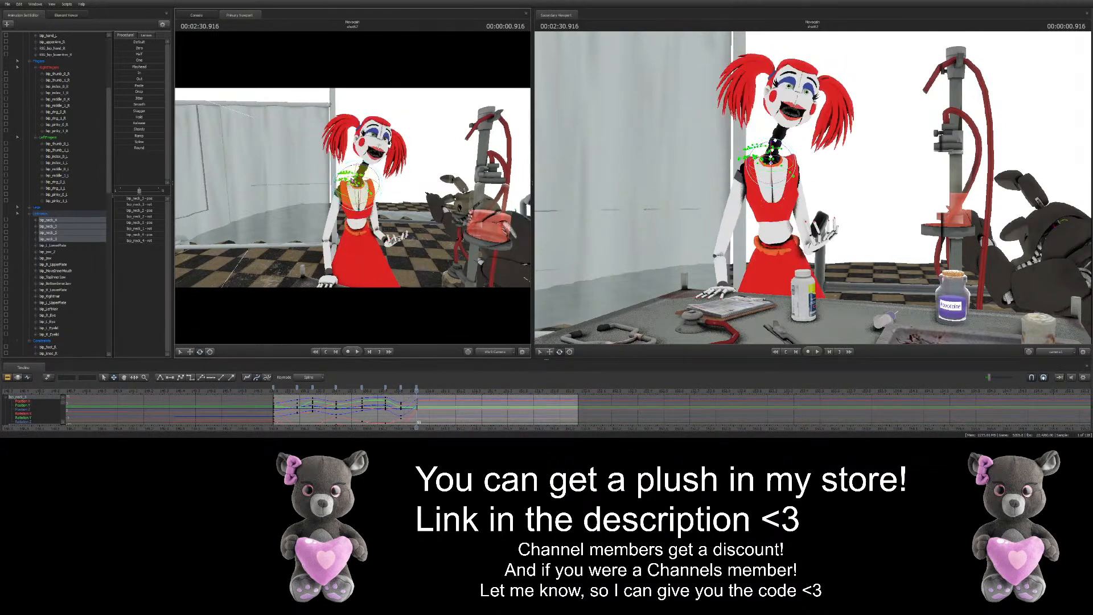
pyautogui.hotkey('ctrl', 'z')
pyautogui.hotkey('ctrl', 'y')
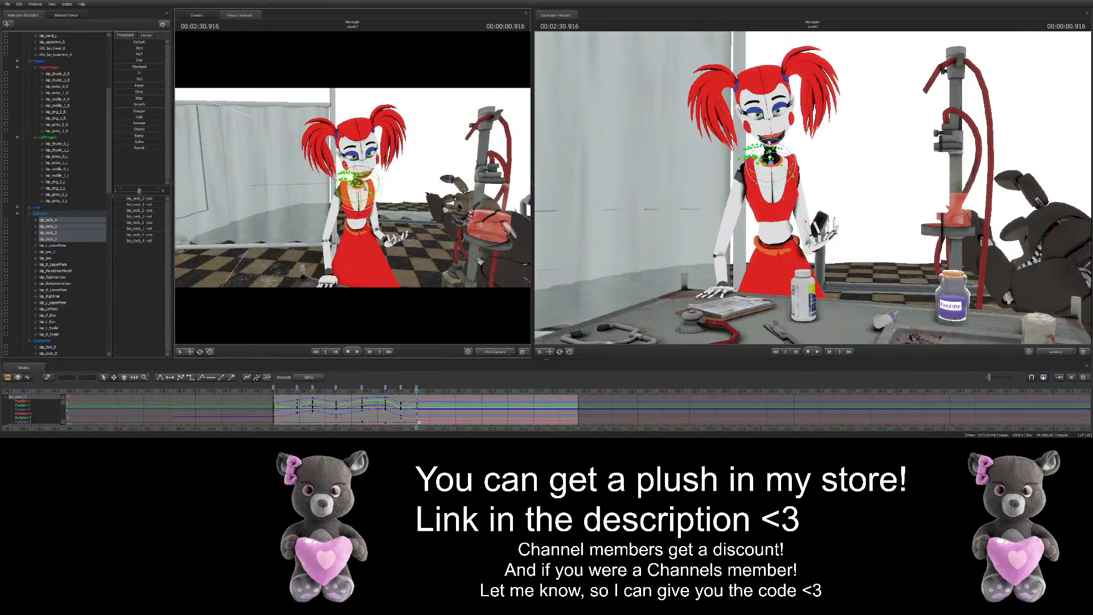
# Repose the four neck bones at successive points from about 02:31.030 through 02:31.233, and tilt the head back at 02:31.350
pyautogui.scroll(1, 433, 395)
pyautogui.moveTo(433, 395); pyautogui.dragTo(389, 395, button='middle')
pyautogui.moveTo(373, 391); pyautogui.dragTo(395, 391)
pyautogui.moveTo(356, 157); pyautogui.dragTo(362, 170)
pyautogui.press('Right')
pyautogui.moveTo(757, 127); pyautogui.dragTo(738, 124)
pyautogui.press('Right')
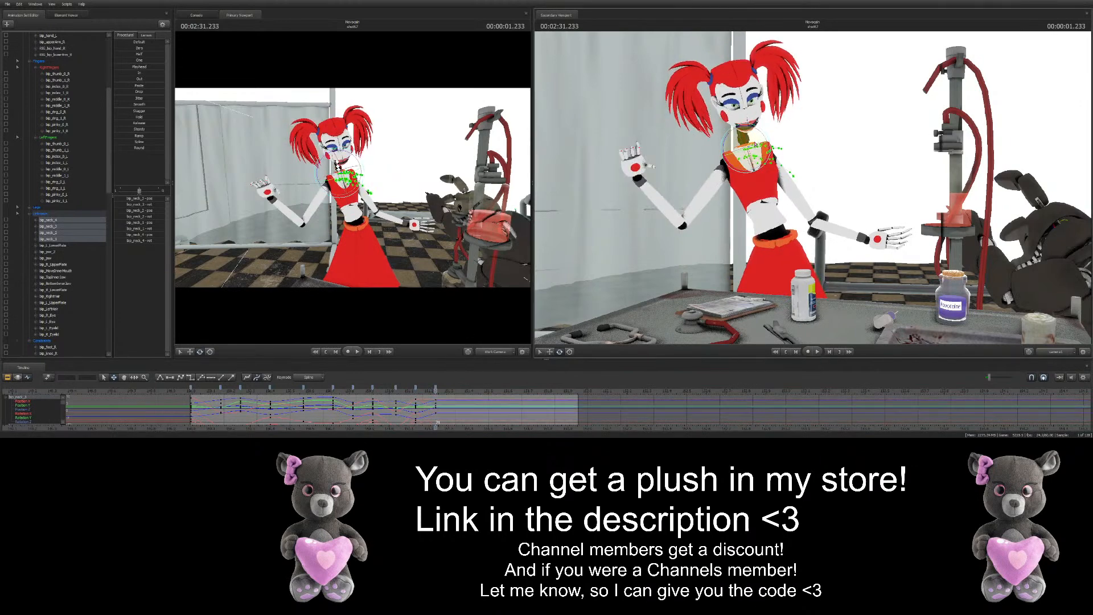
pyautogui.press('Right')
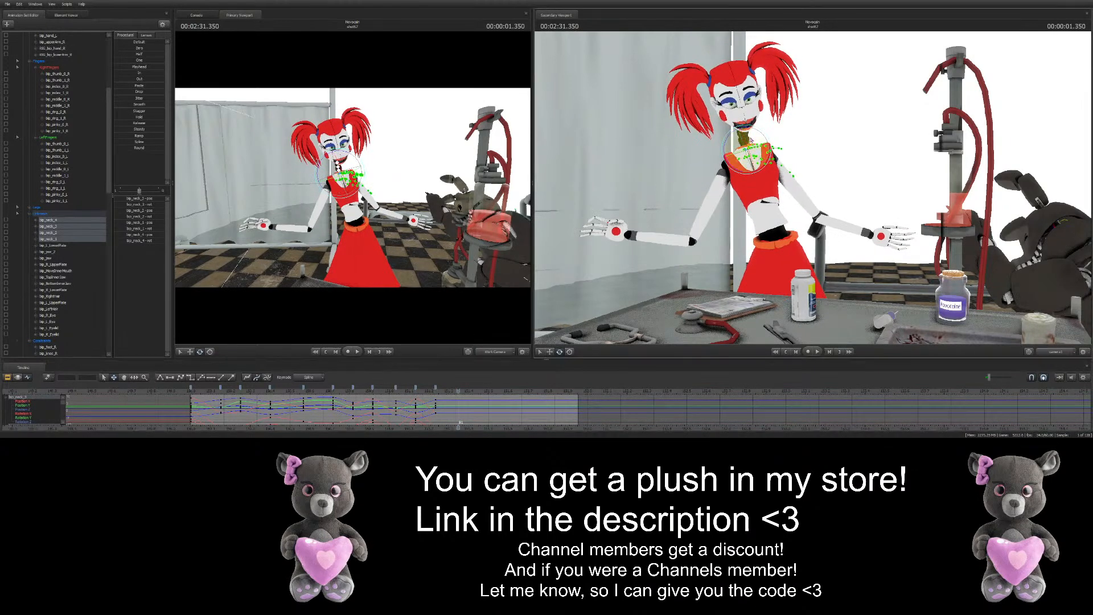
pyautogui.moveTo(751, 140); pyautogui.dragTo(739, 134)
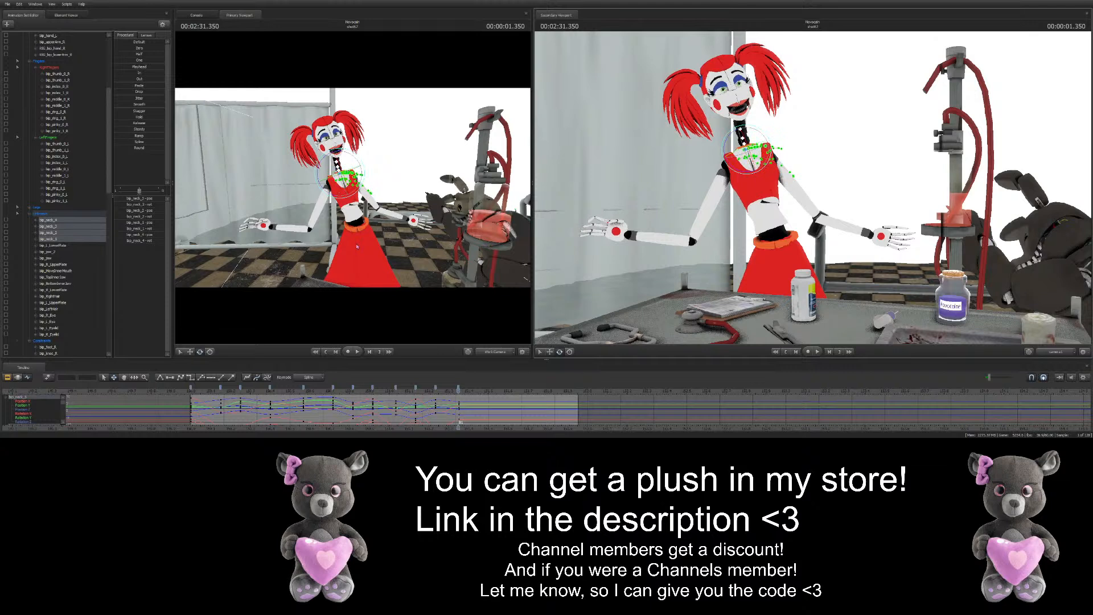
# Pull the work camera back to a wider view, and key new neck poses turning the head at 02:31.500 and 02:31.616
pyautogui.moveTo(403, 278); pyautogui.dragTo(398, 279)
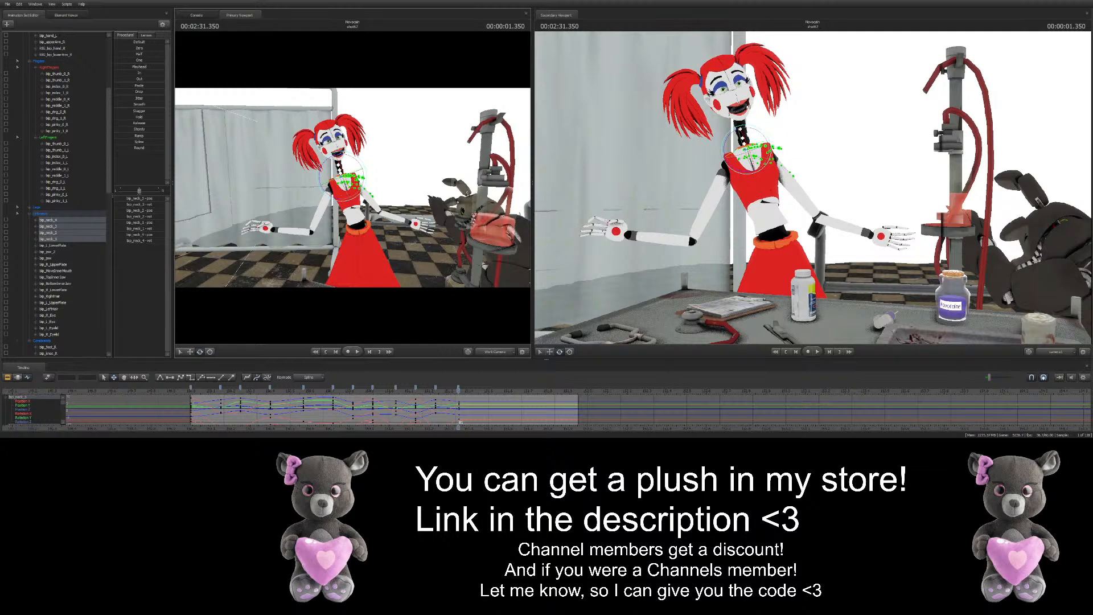
pyautogui.moveTo(398, 227); pyautogui.dragTo(420, 195)
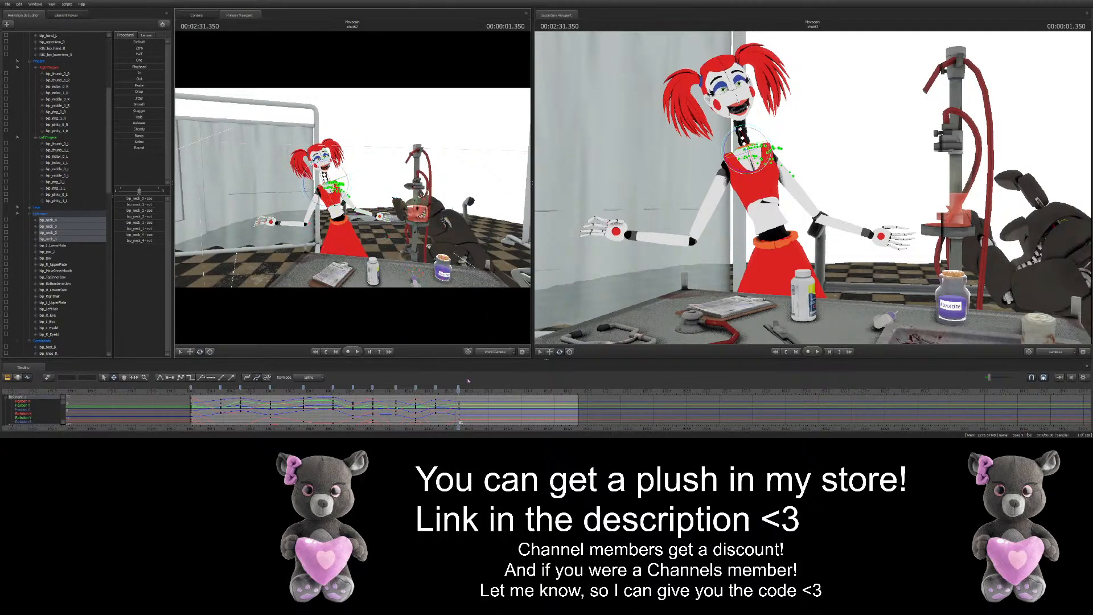
pyautogui.scroll(1, 455, 408)
pyautogui.scroll(3, 459, 416)
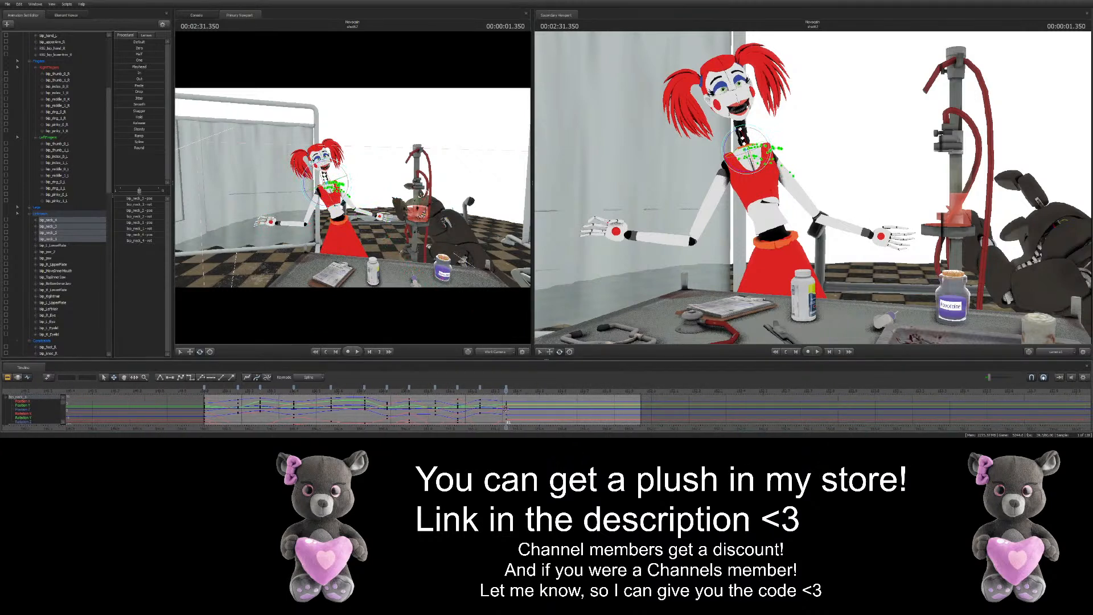
pyautogui.moveTo(518, 396); pyautogui.dragTo(433, 398, button='middle')
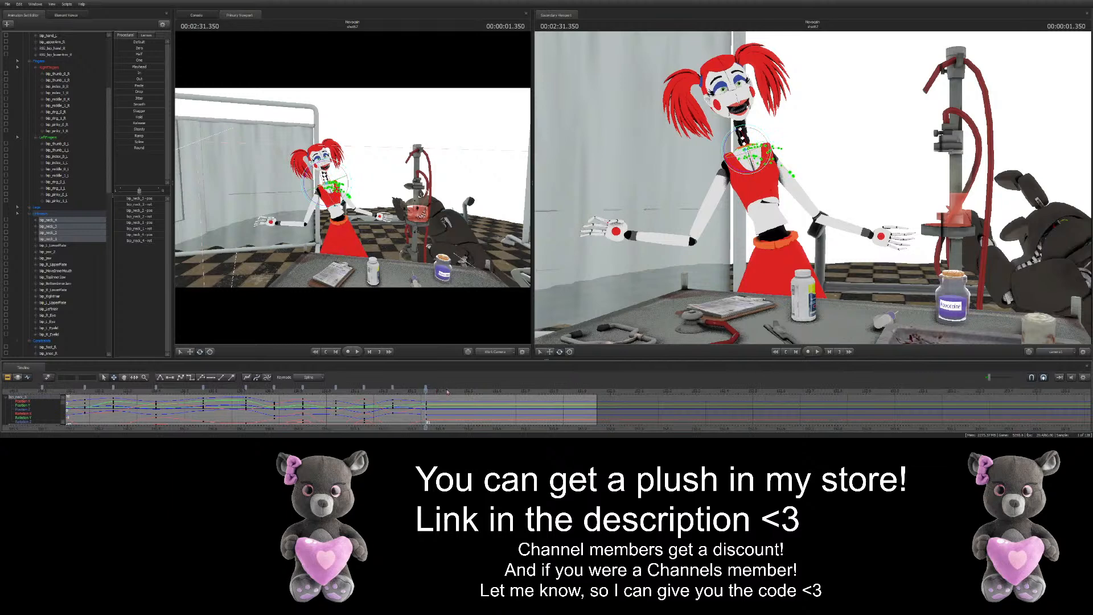
pyautogui.moveTo(448, 392); pyautogui.dragTo(468, 392)
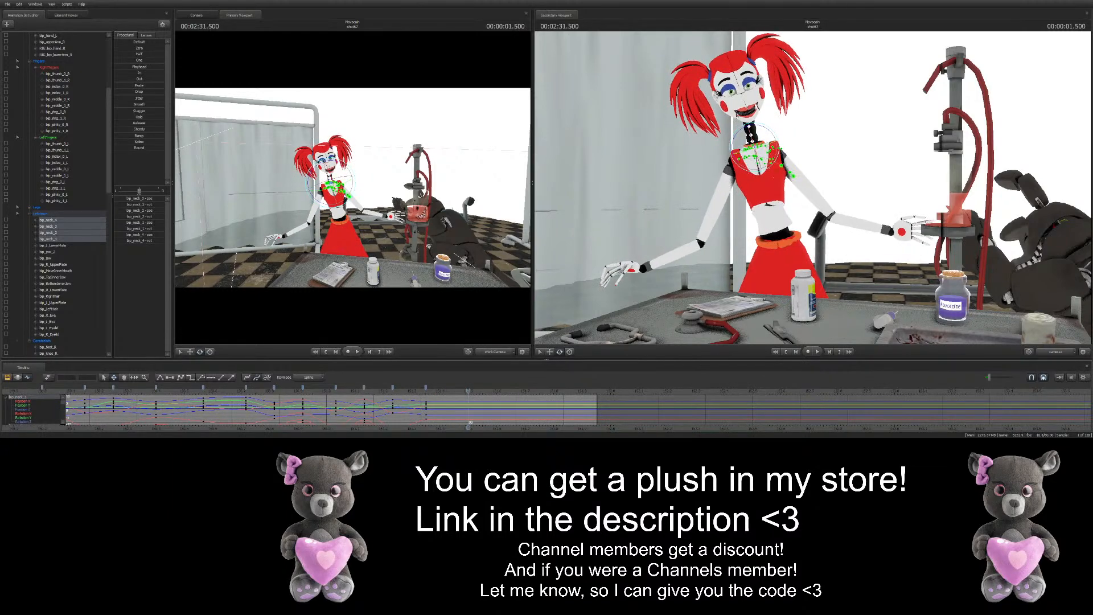
pyautogui.hotkey('ctrl', 'v')
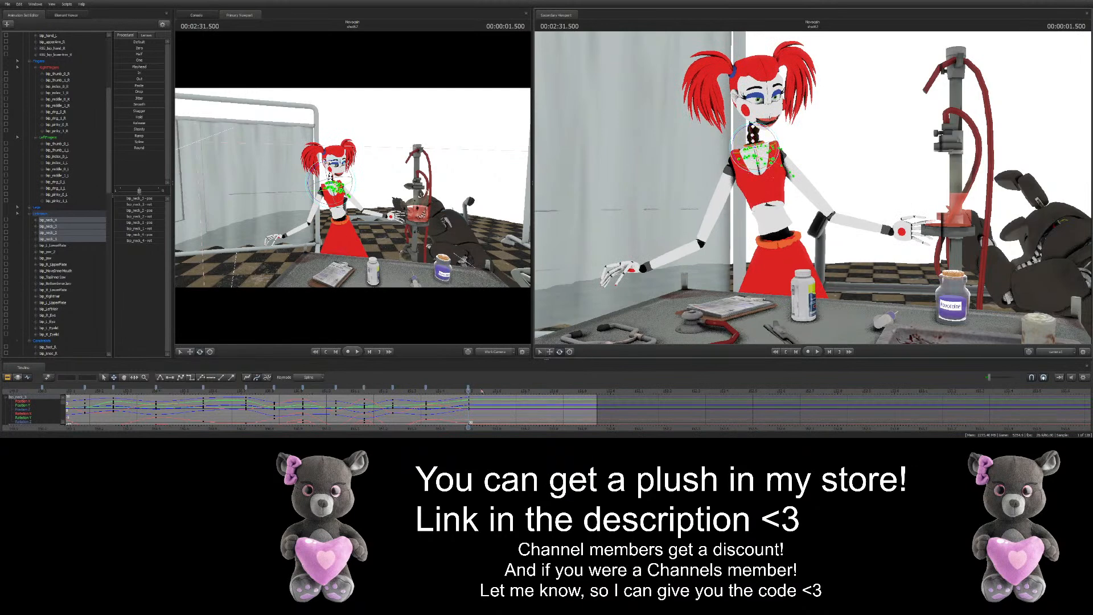
pyautogui.click(501, 391)
pyautogui.hotkey('ctrl', 'v')
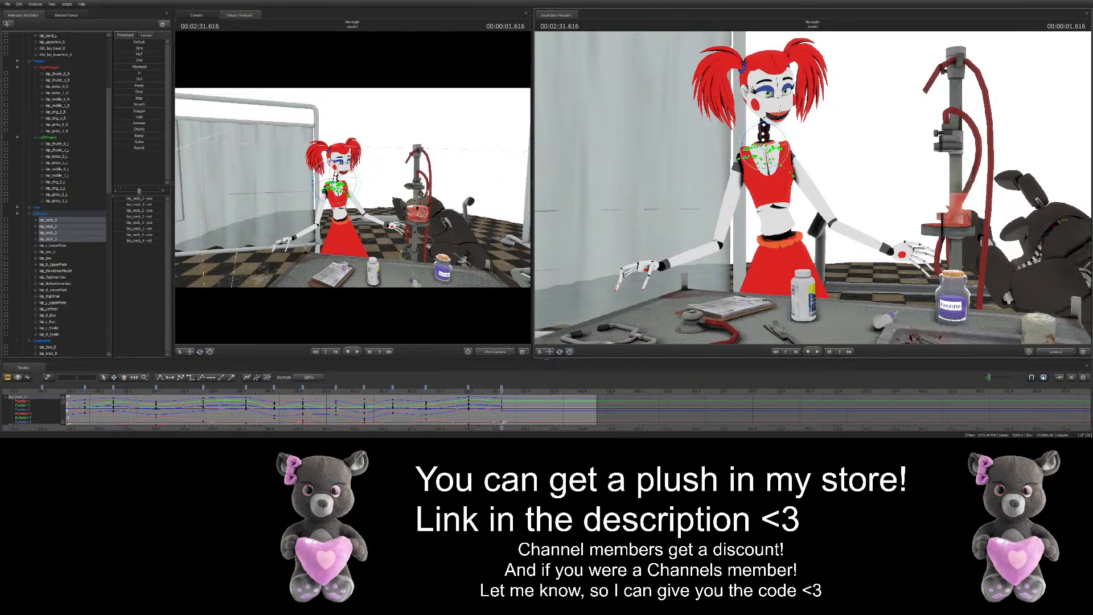
# Repose the four neck bones at 02:31.700 so the head lifts upward
pyautogui.moveTo(522, 432); pyautogui.dragTo(483, 429, button='middle')
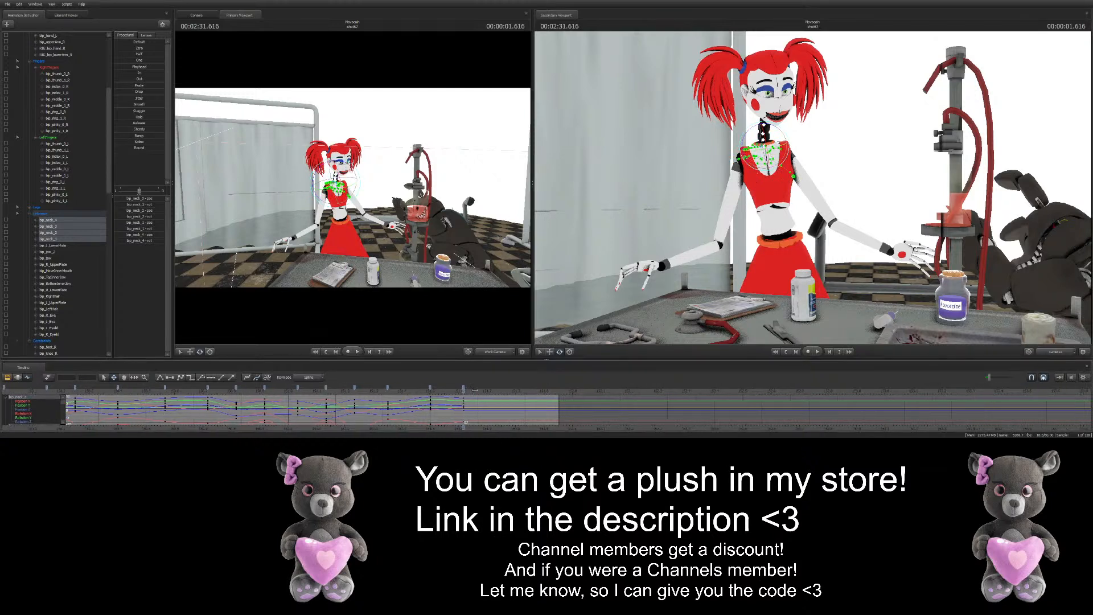
pyautogui.click(487, 428)
pyautogui.moveTo(790, 144); pyautogui.dragTo(763, 148)
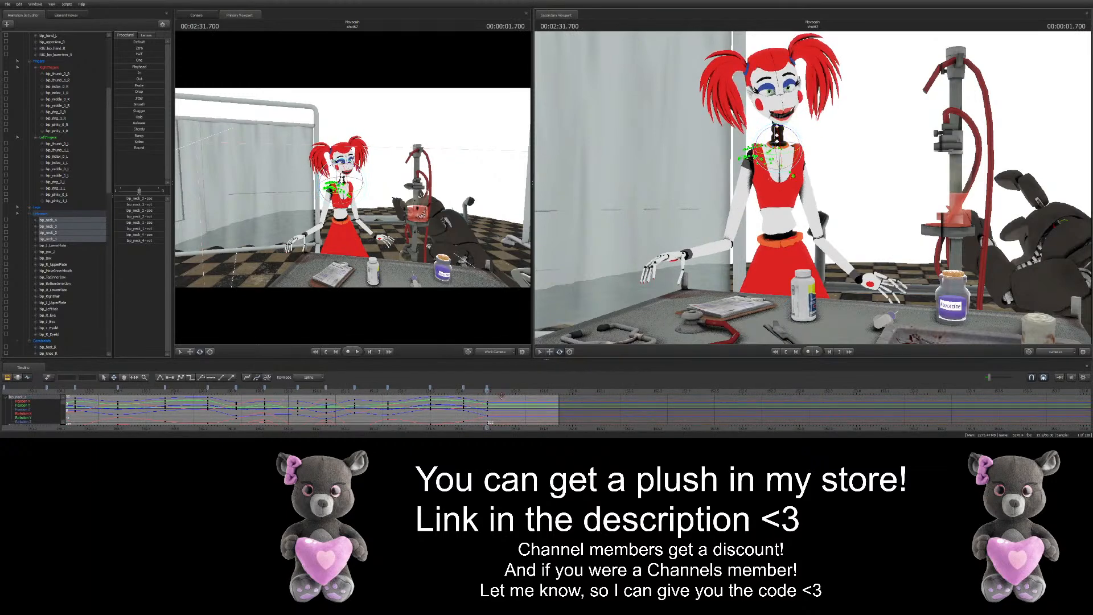
# Repose the four neck bones at about 02:31.783, and straighten the head to face forward at 02:31.866
pyautogui.press('Right')
pyautogui.press('Right')
pyautogui.press('Right')
pyautogui.press('Right')
pyautogui.press('Right')
pyautogui.press('Right')
pyautogui.press('Right')
pyautogui.press('Right')
pyautogui.press('Right')
pyautogui.moveTo(529, 391); pyautogui.dragTo(512, 378)
pyautogui.moveTo(764, 114); pyautogui.dragTo(727, 200)
pyautogui.click(533, 389)
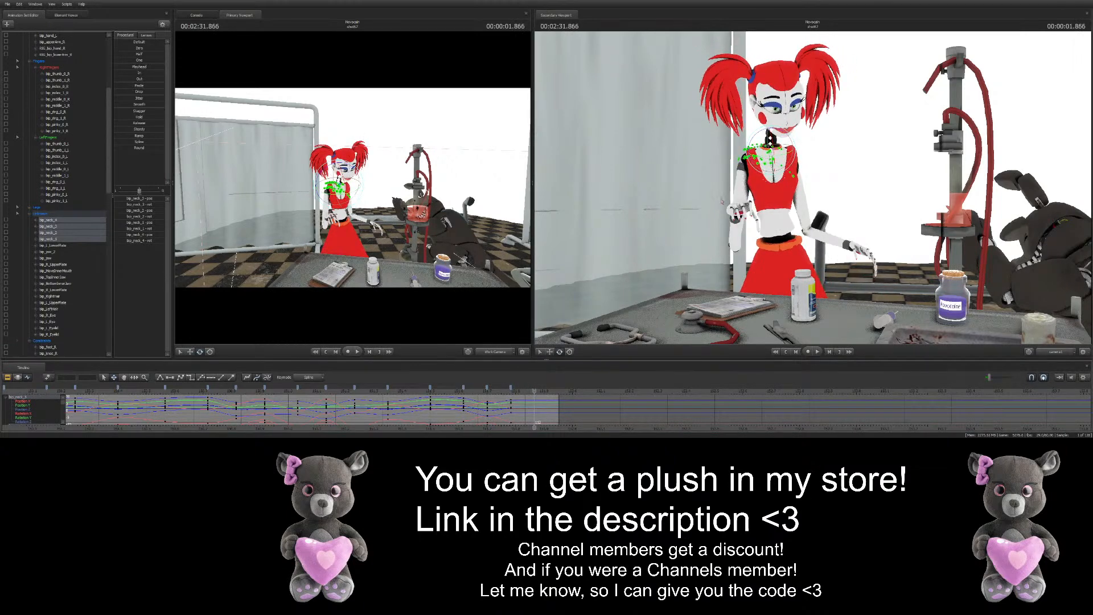
pyautogui.moveTo(757, 143); pyautogui.dragTo(672, 297)
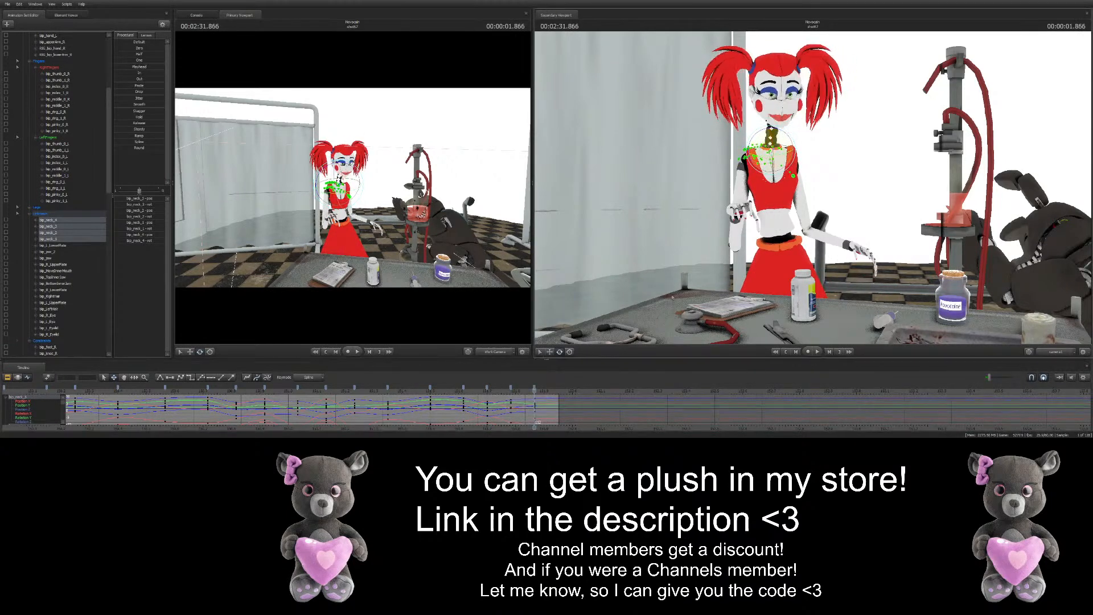
# Adjust the four neck bones at 02:31.916, and select their last keyframes near the end of the shot
pyautogui.click(548, 391)
pyautogui.moveTo(768, 139); pyautogui.dragTo(772, 149)
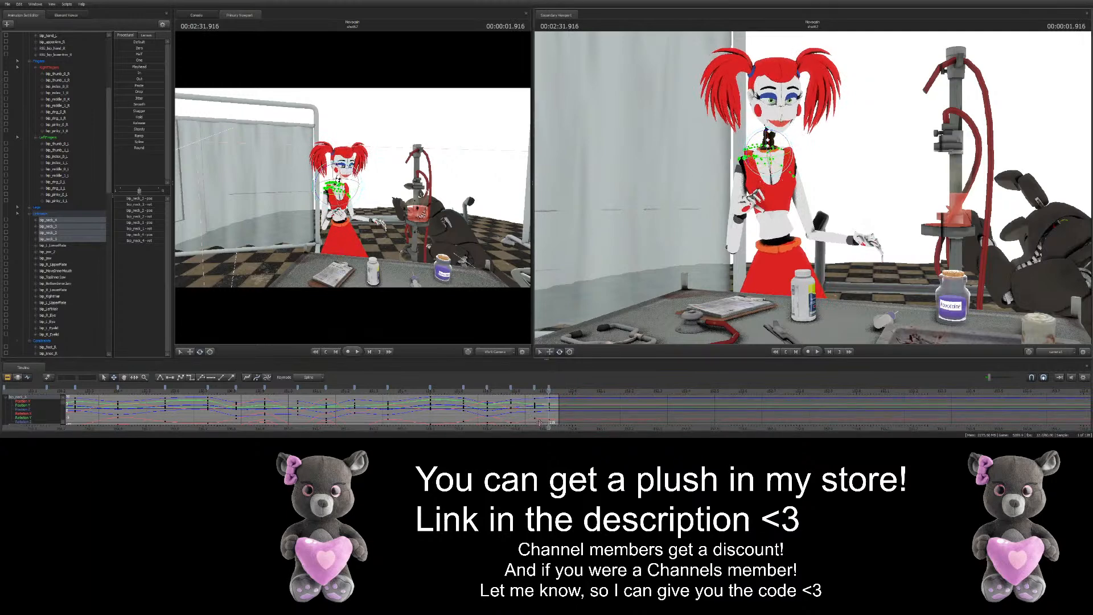
pyautogui.moveTo(538, 396); pyautogui.dragTo(560, 422)
pyautogui.click(599, 424)
pyautogui.scroll(-4, 598, 395)
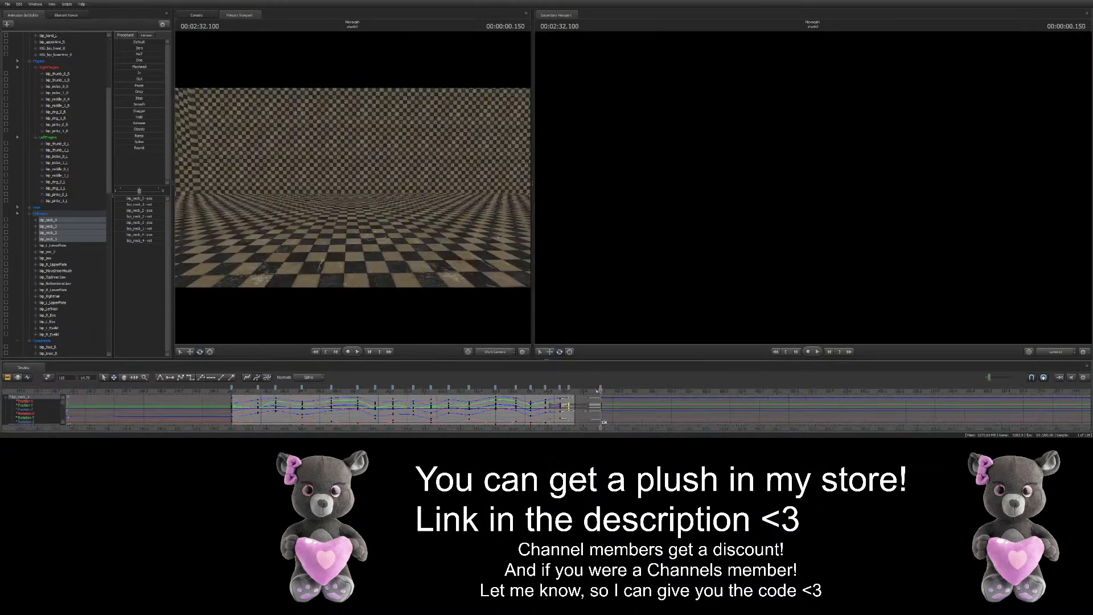
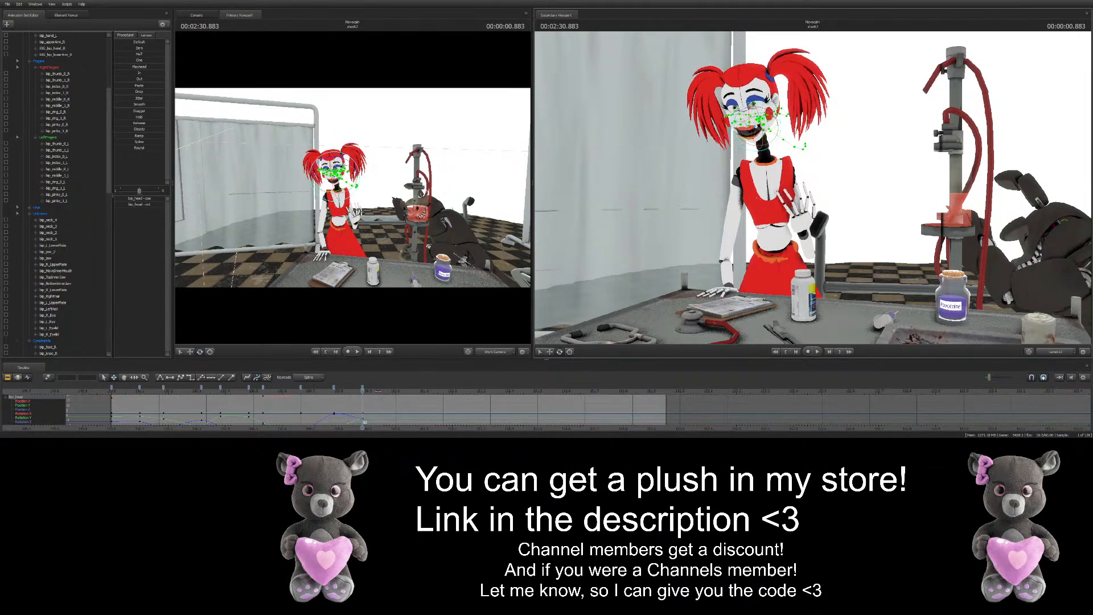
# Key the bip_head bone's rotation at 02:30.983, 02:31.066, 02:31.150 and about 02:31.233 to follow the neck movement
pyautogui.click(391, 391)
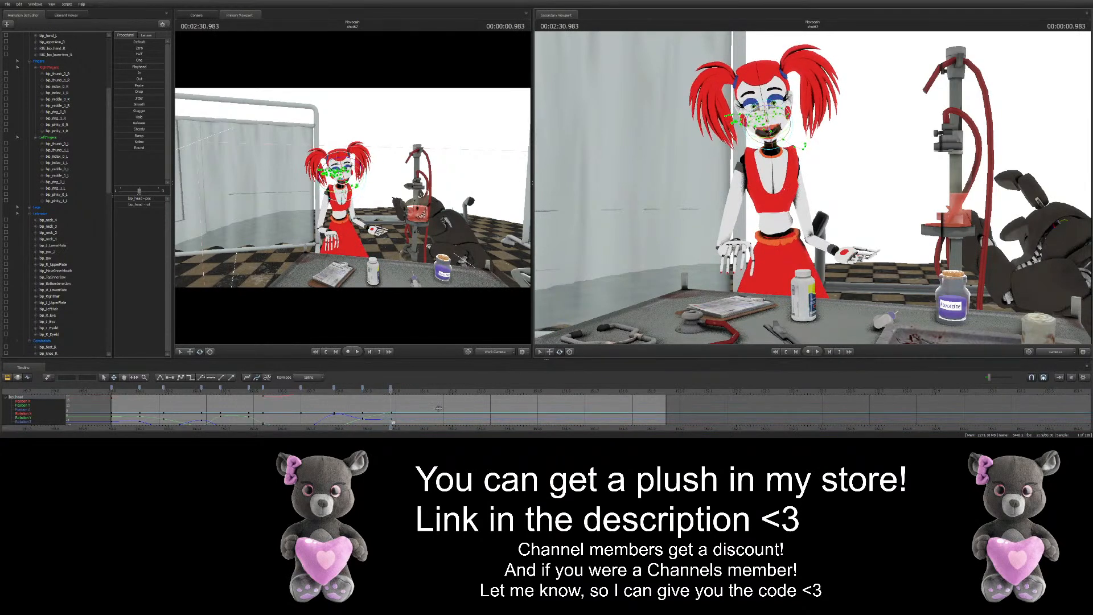
pyautogui.click(413, 391)
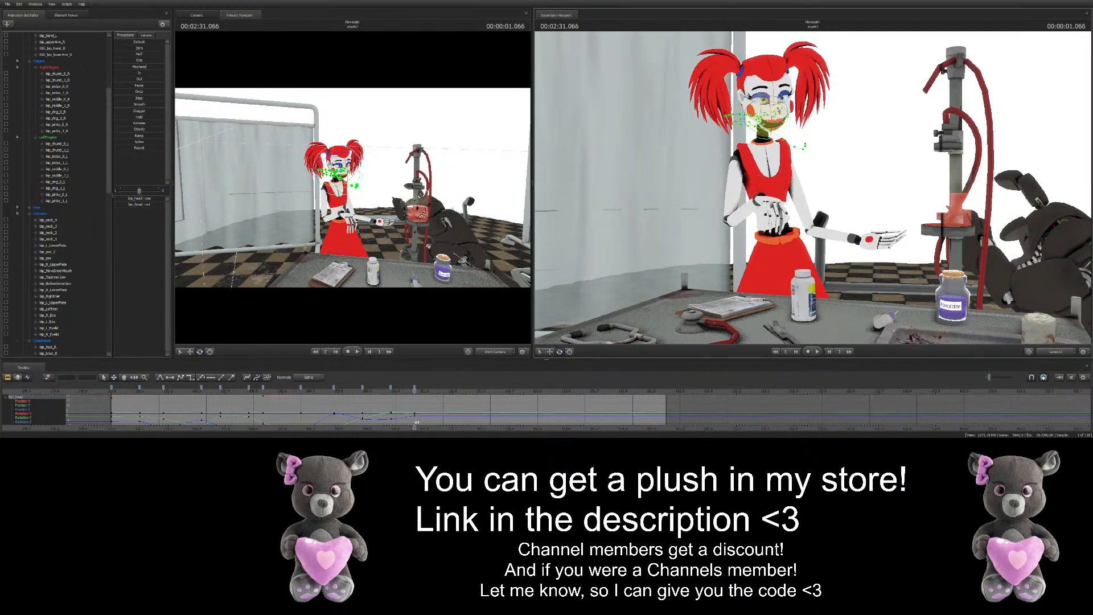
pyautogui.click(436, 391)
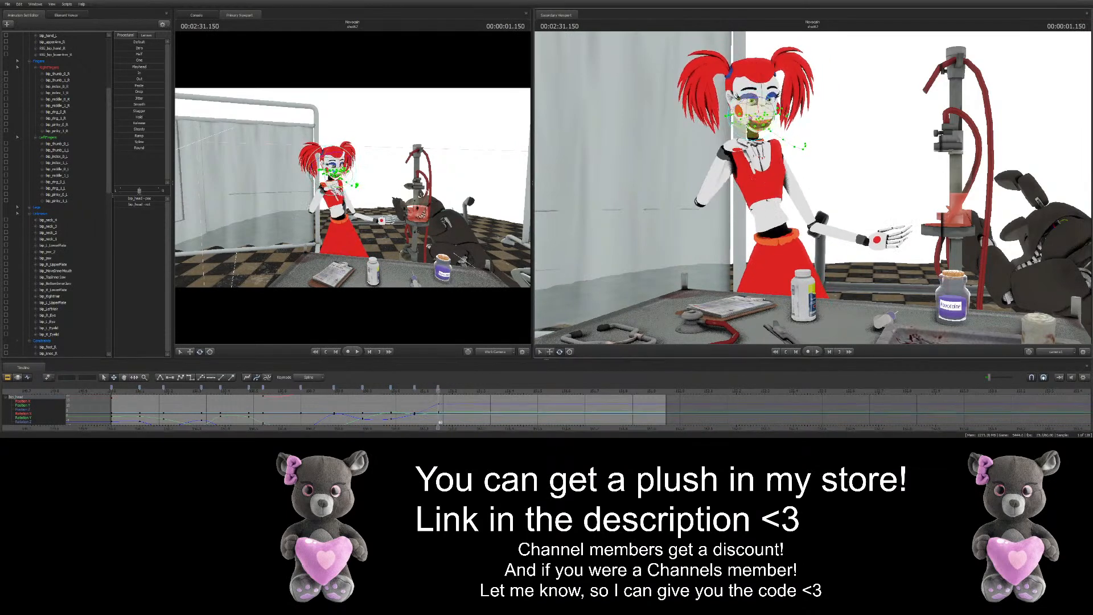
pyautogui.click(462, 391)
pyautogui.moveTo(740, 108); pyautogui.dragTo(722, 103)
# Key head rotations on bip_head at 02:31.333, 02:31.416 and 02:31.516
pyautogui.click(490, 391)
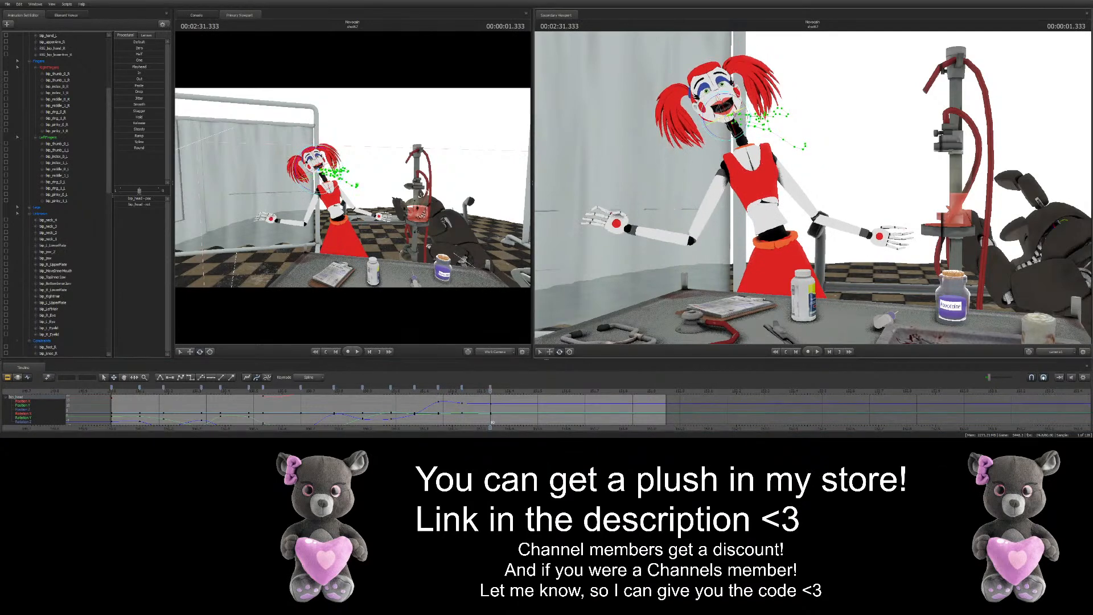
pyautogui.click(514, 391)
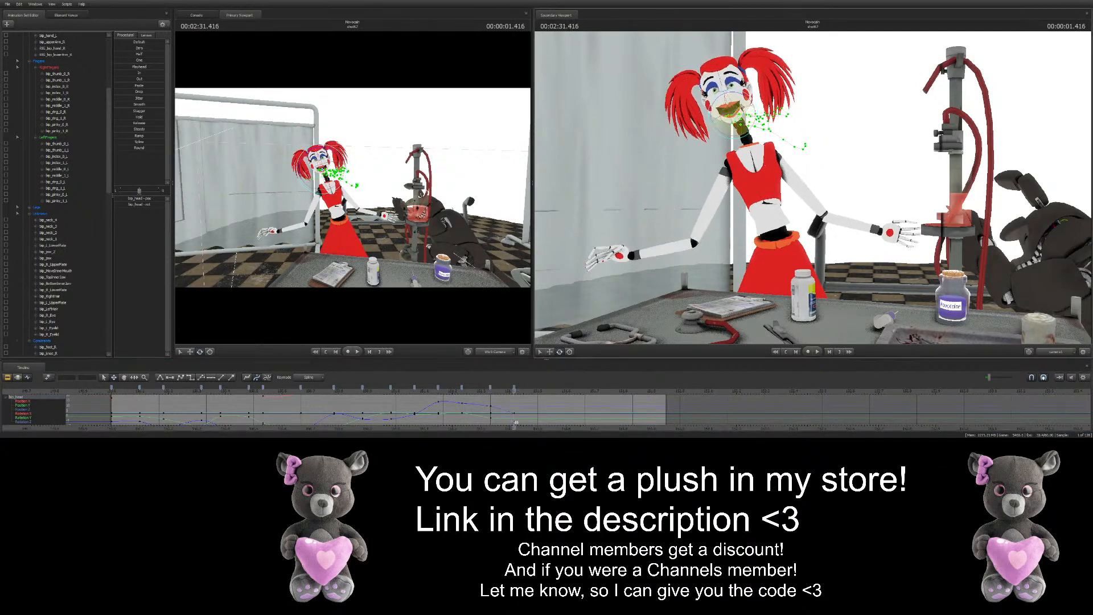
pyautogui.click(542, 391)
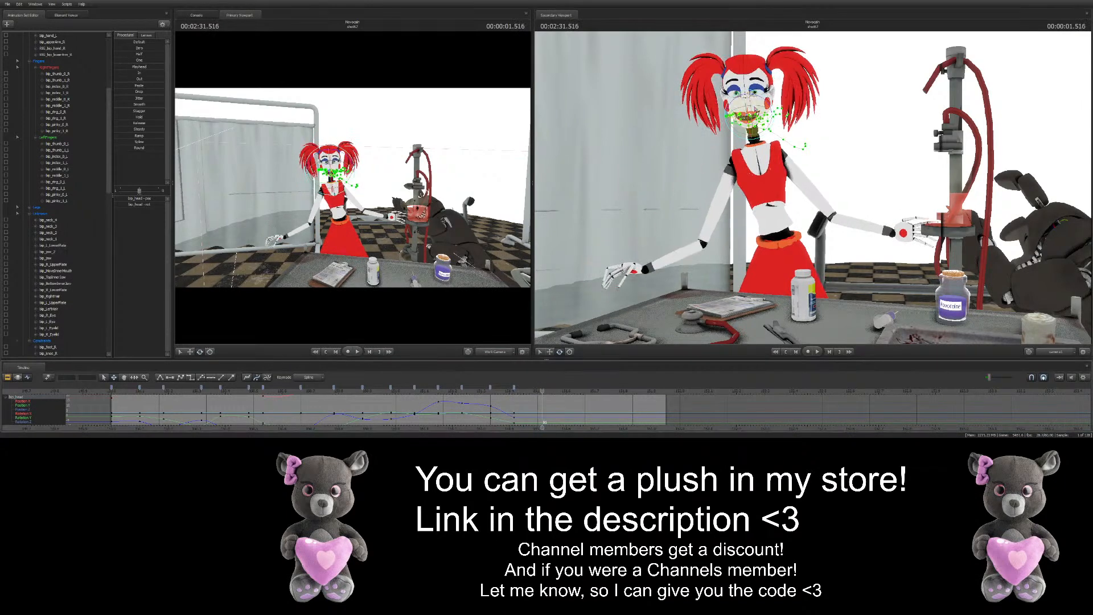
pyautogui.moveTo(755, 108); pyautogui.dragTo(802, 144)
# Key the bip_head bone at 02:31.600, 02:31.700, 02:31.800 and 02:31.900, finishing at the end of the shot
pyautogui.click(566, 391)
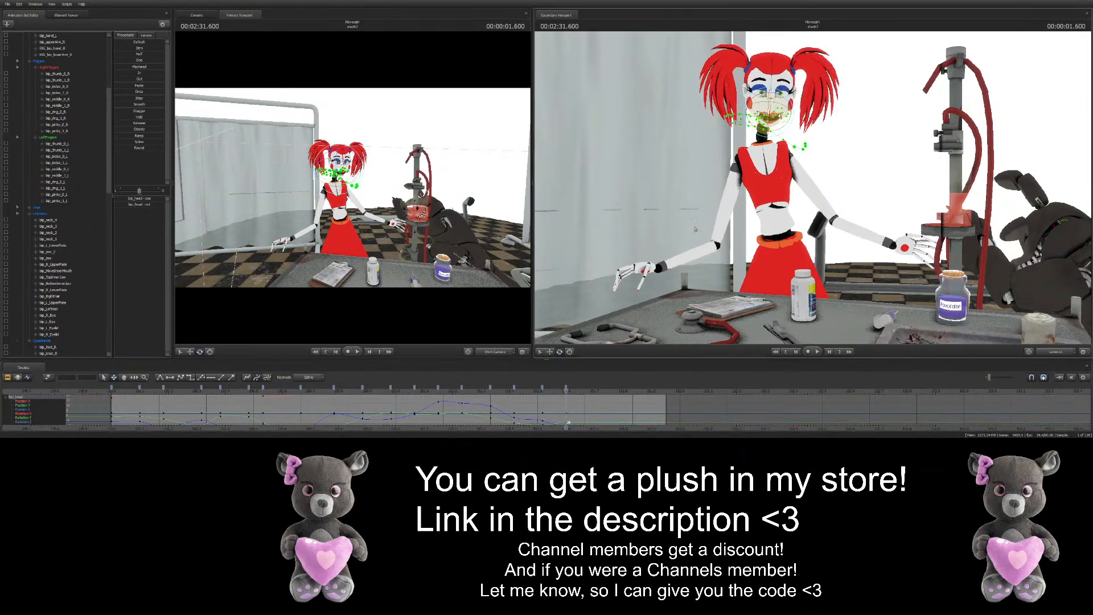
pyautogui.click(594, 391)
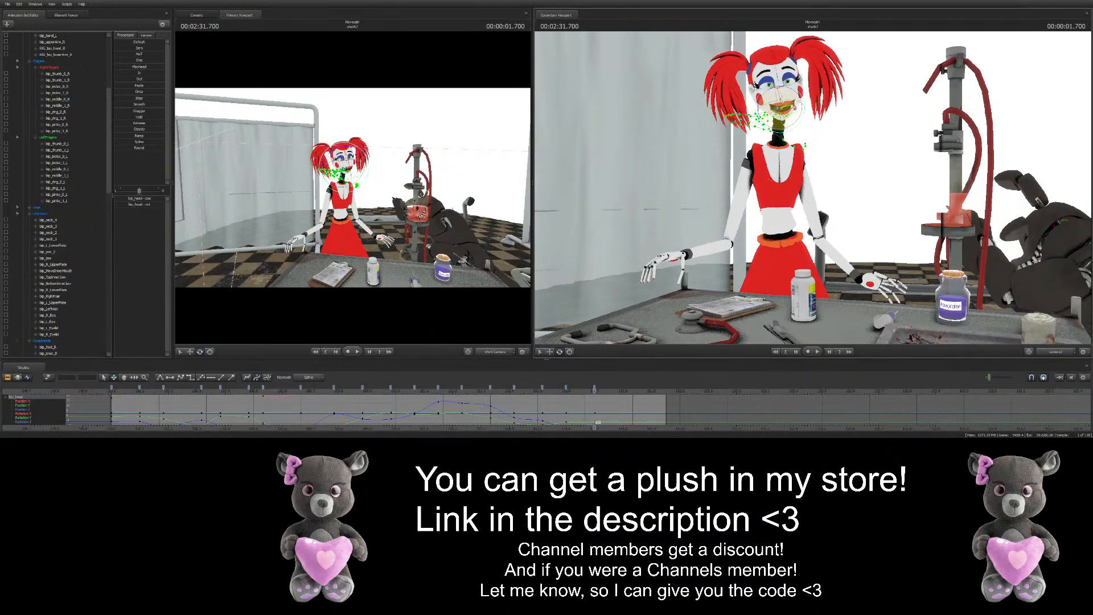
pyautogui.moveTo(792, 91); pyautogui.dragTo(802, 105)
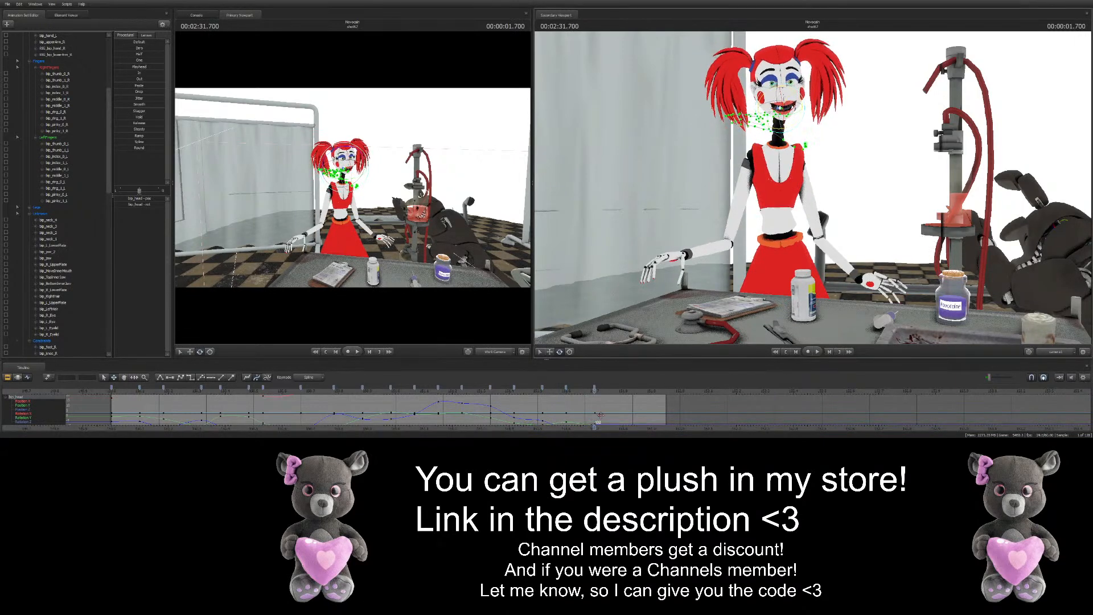
pyautogui.click(624, 391)
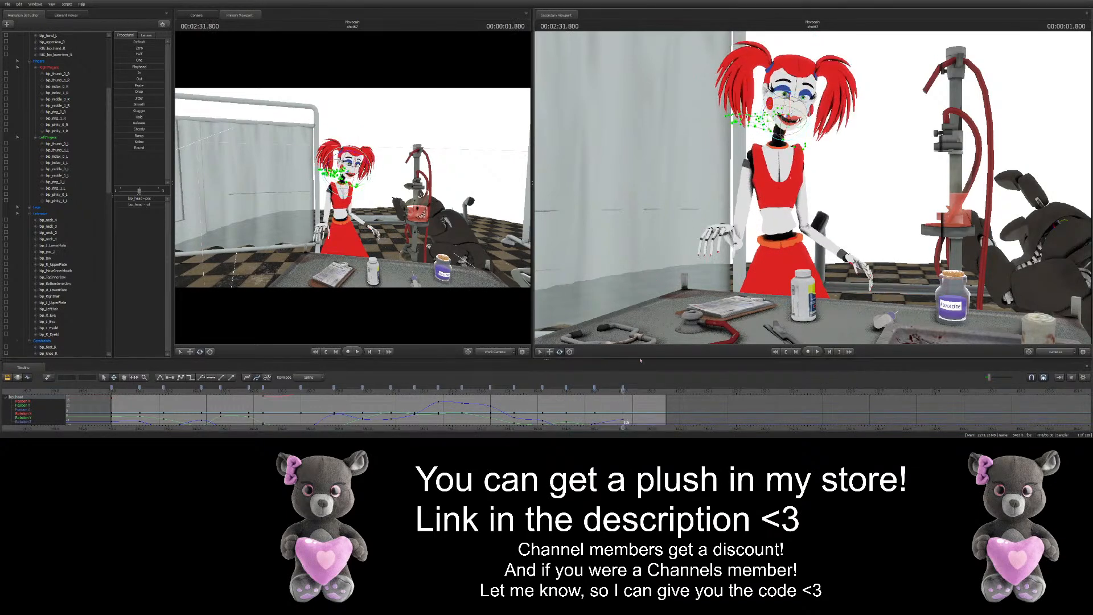
pyautogui.click(652, 391)
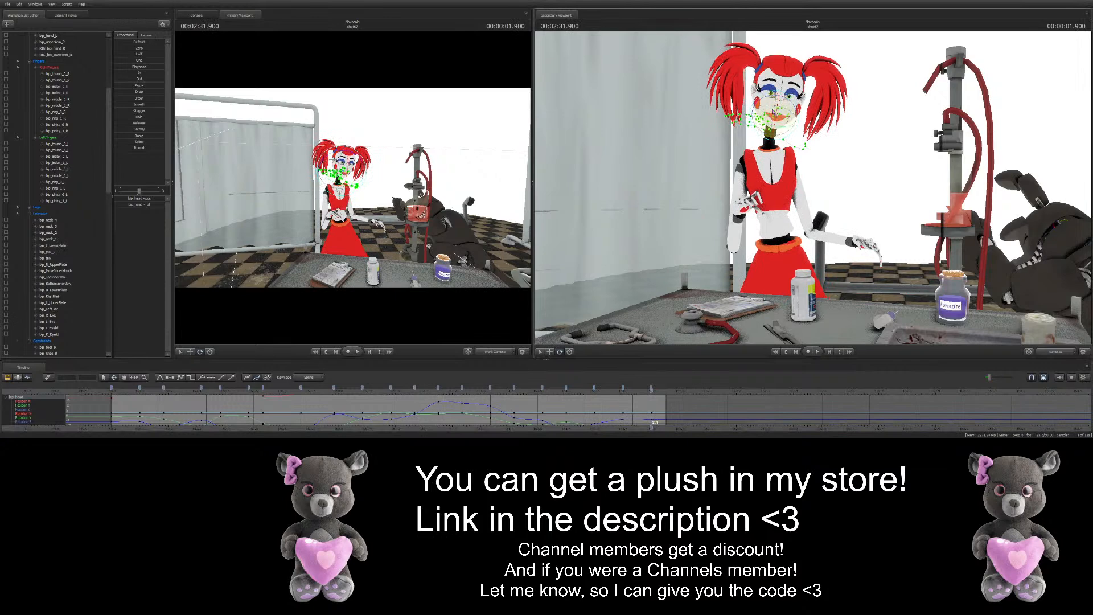
pyautogui.click(664, 392)
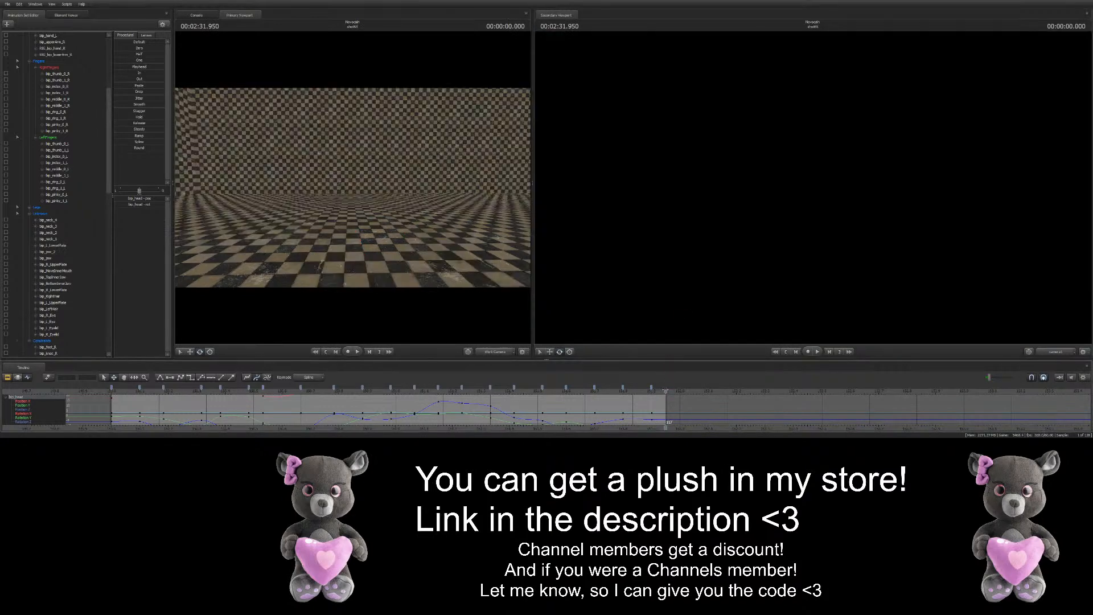
# Key the bip_head bone at 02:31.933, move that keyframe just past the shot's end, and select the full range of head keyframes
pyautogui.click(662, 391)
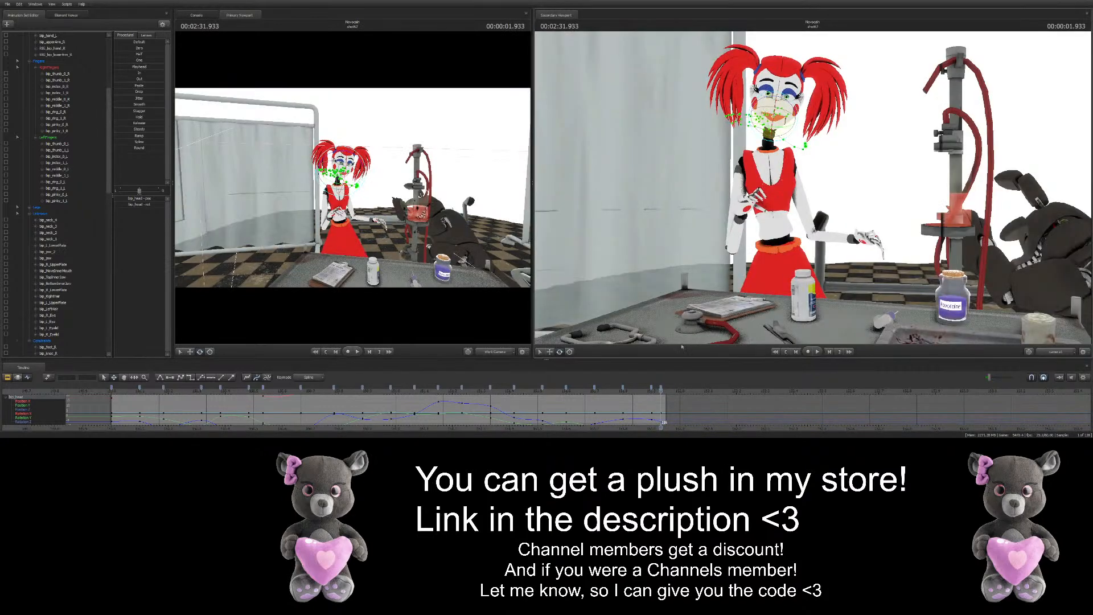
pyautogui.moveTo(661, 387); pyautogui.dragTo(675, 387)
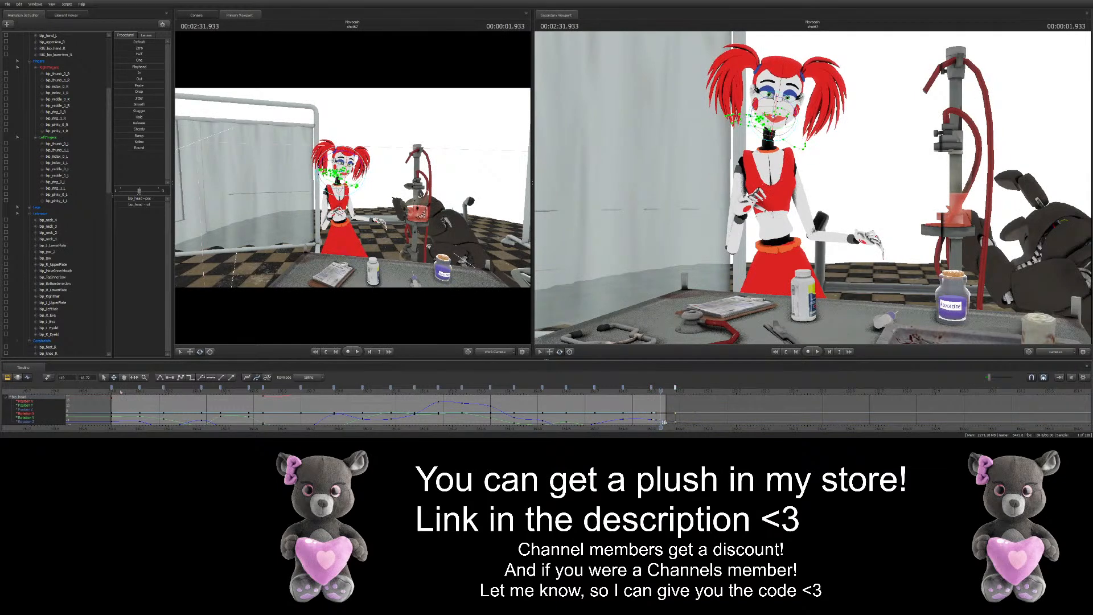
pyautogui.hotkey('ctrl', 'a')
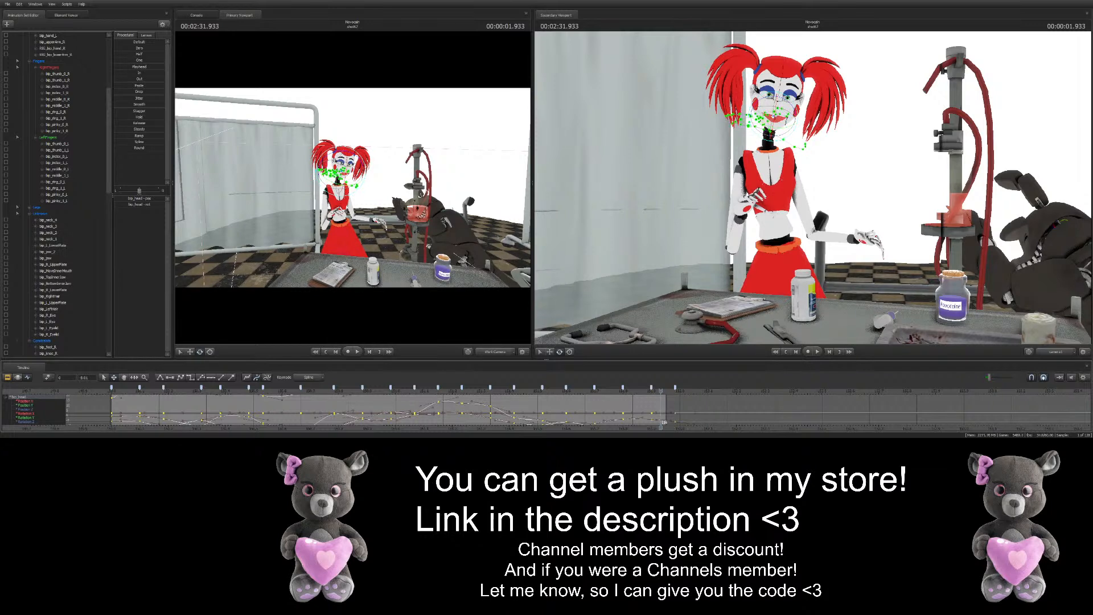
pyautogui.moveTo(366, 195); pyautogui.dragTo(356, 196)
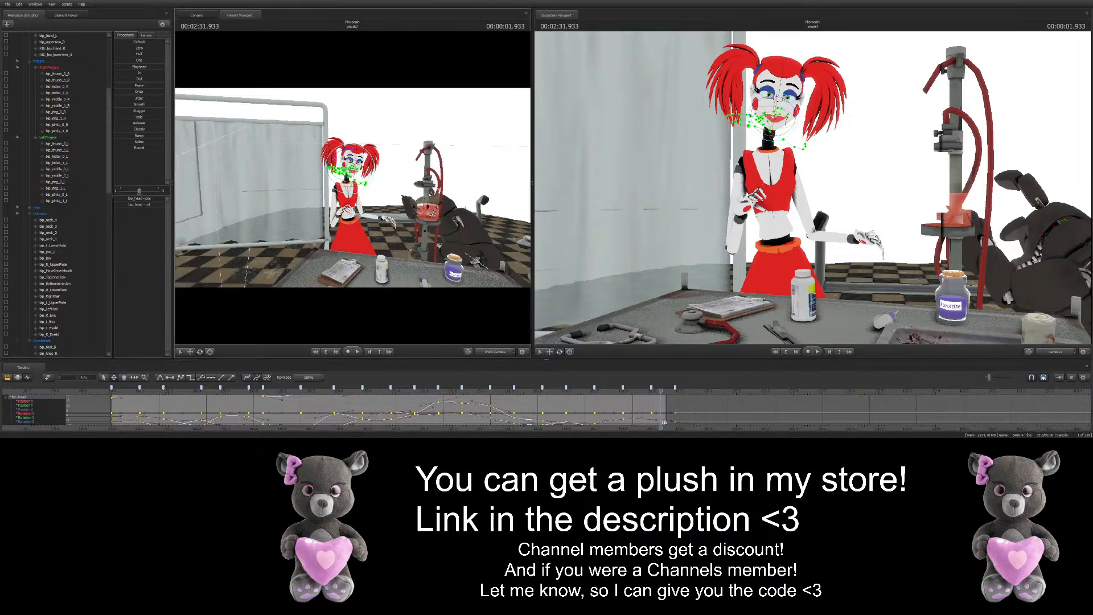
pyautogui.moveTo(663, 422); pyautogui.dragTo(372, 424)
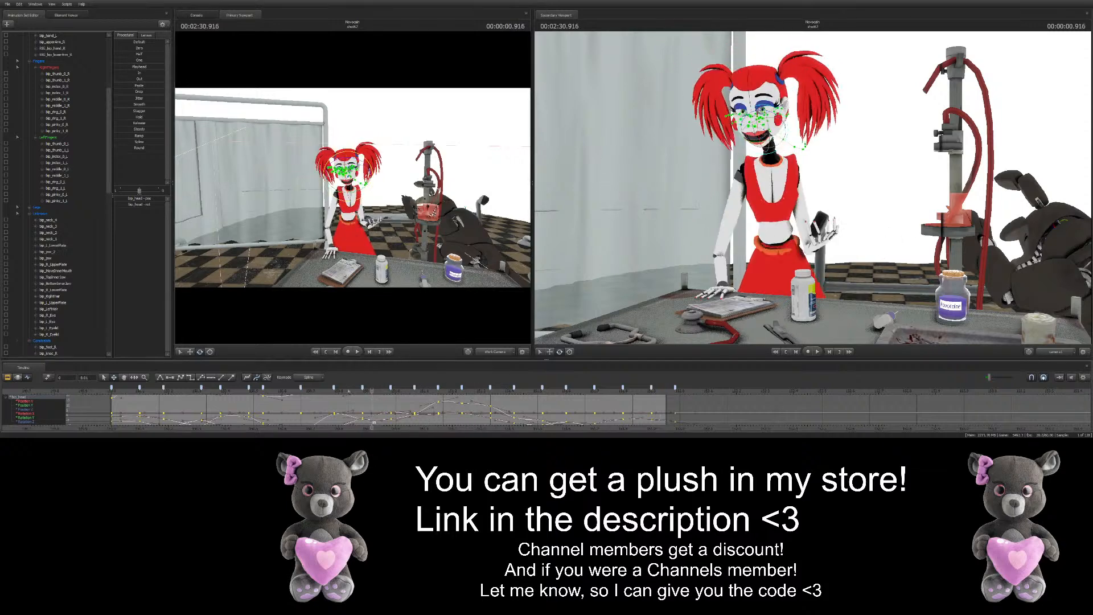
pyautogui.click(111, 387)
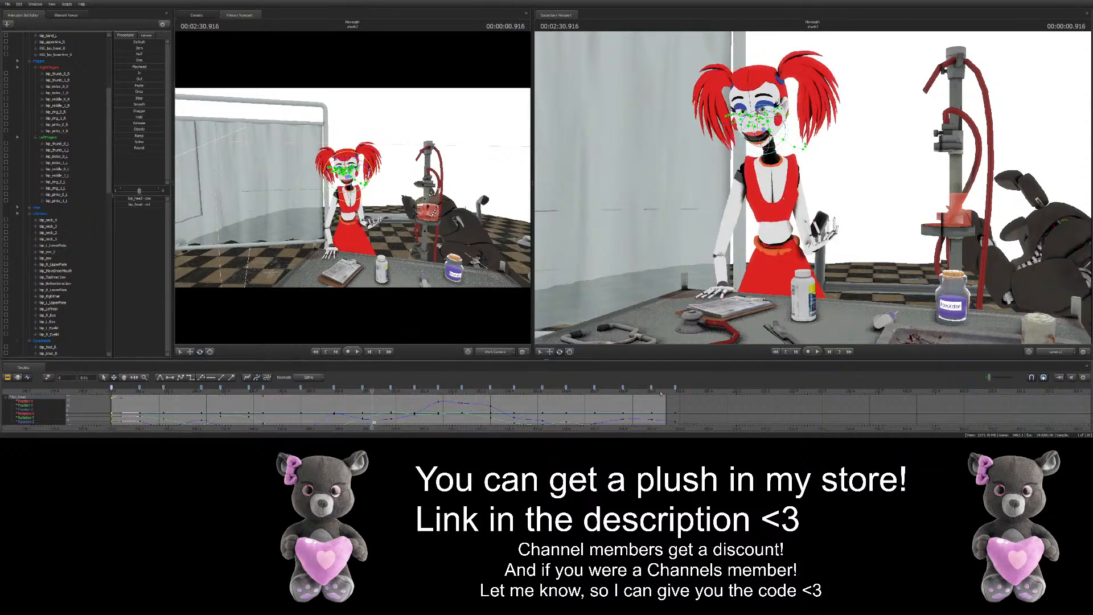
pyautogui.keyDown('shift'); pyautogui.click(675, 388); pyautogui.keyUp('shift')
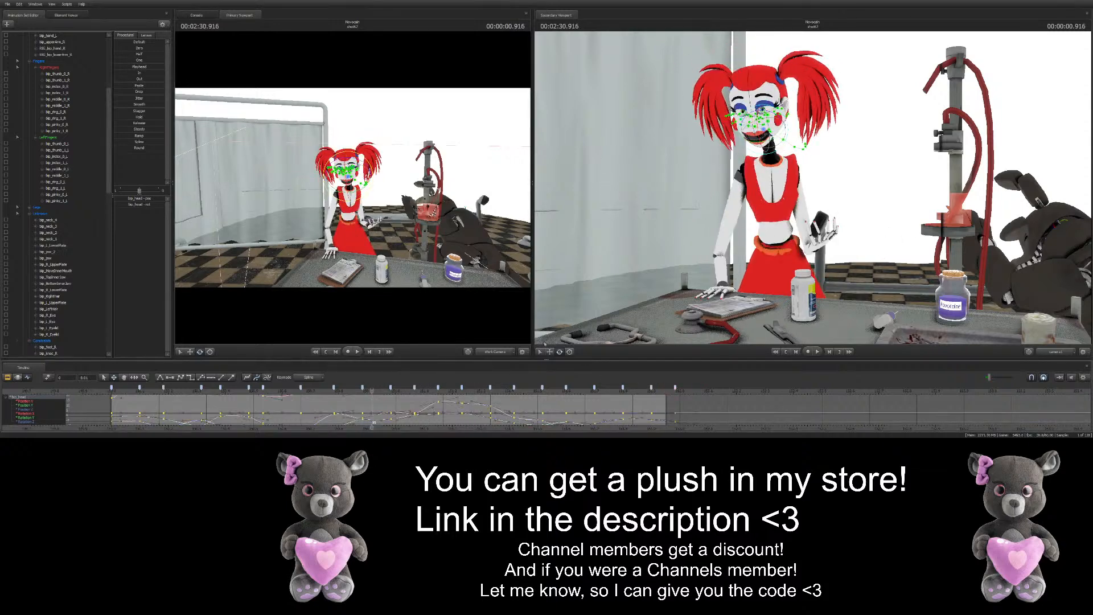
pyautogui.keyDown('ctrl'); pyautogui.click(256, 307); pyautogui.keyUp('ctrl')
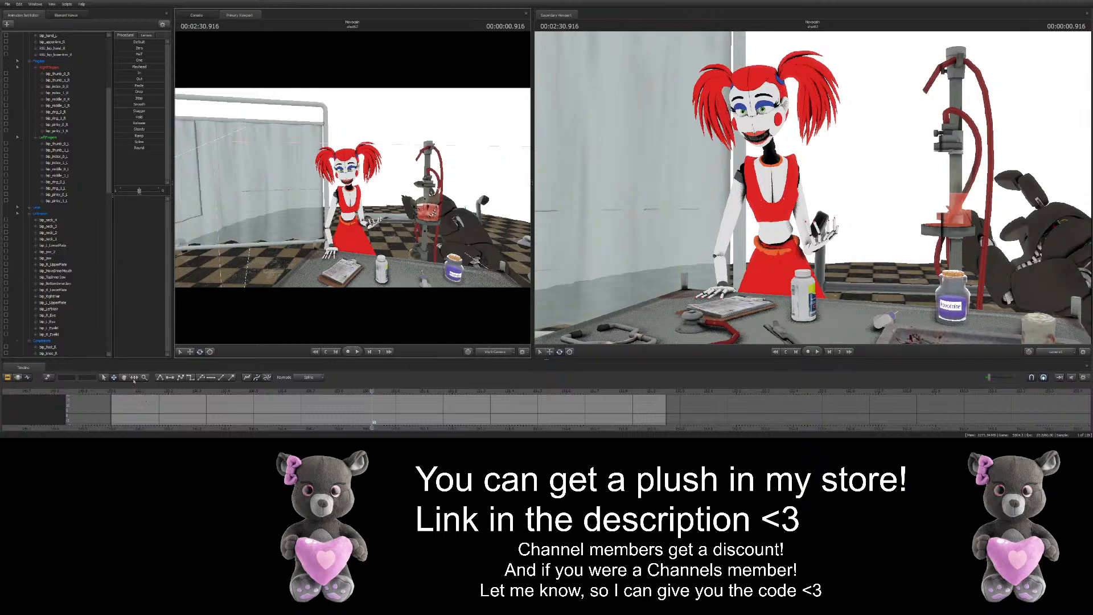
# Play the shot from 02:30.000 several times to review the character's head, neck and arm movement
pyautogui.click(112, 392)
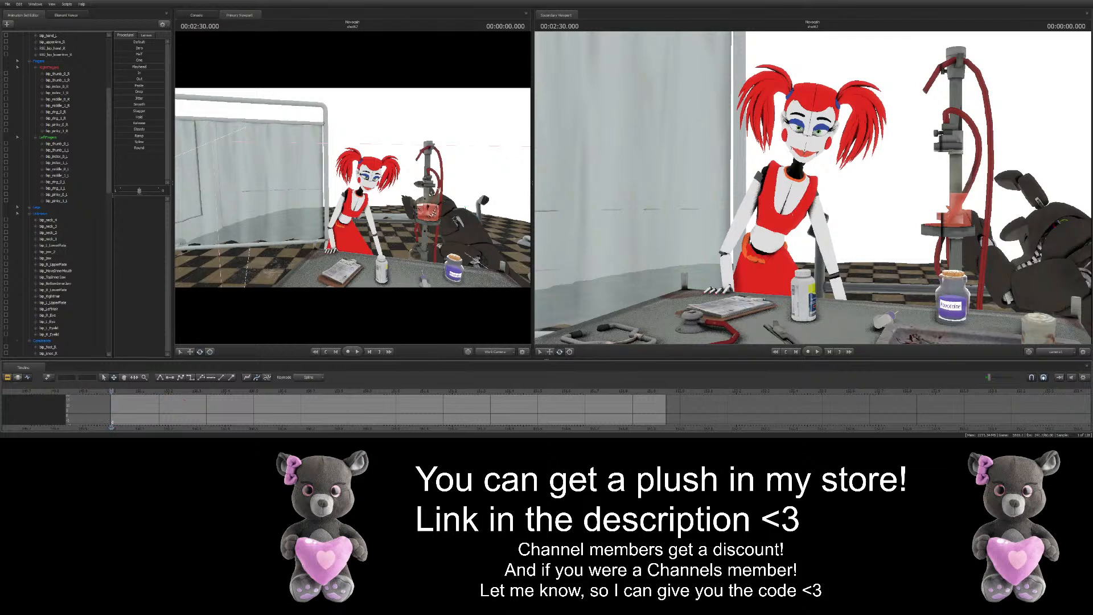
pyautogui.moveTo(119, 412); pyautogui.dragTo(189, 411, button='middle')
pyautogui.scroll(-1, 189, 411)
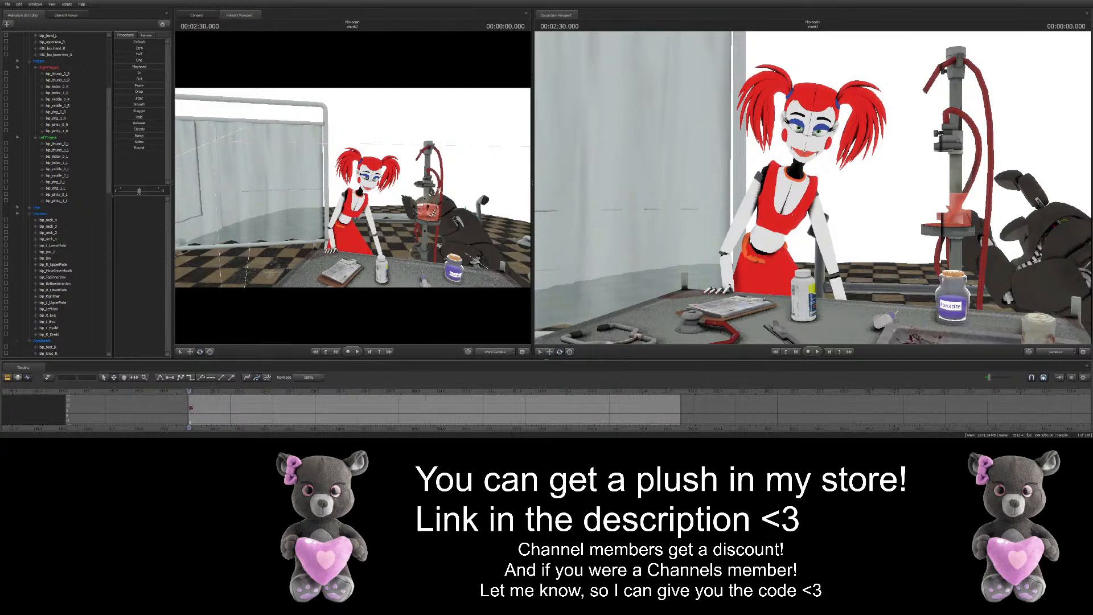
pyautogui.scroll(1, 189, 411)
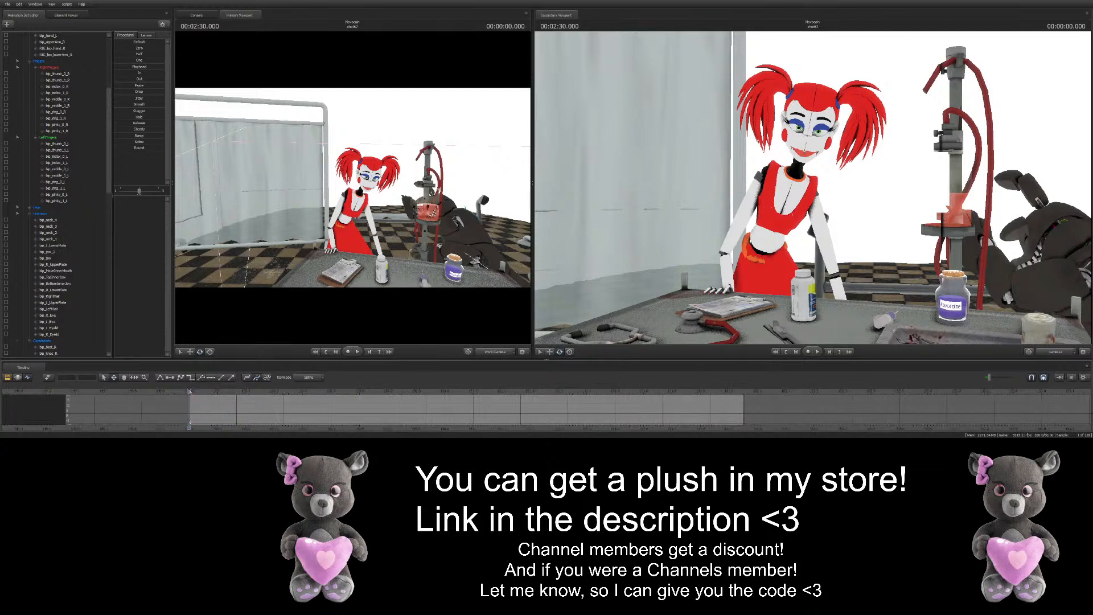
pyautogui.press('space')
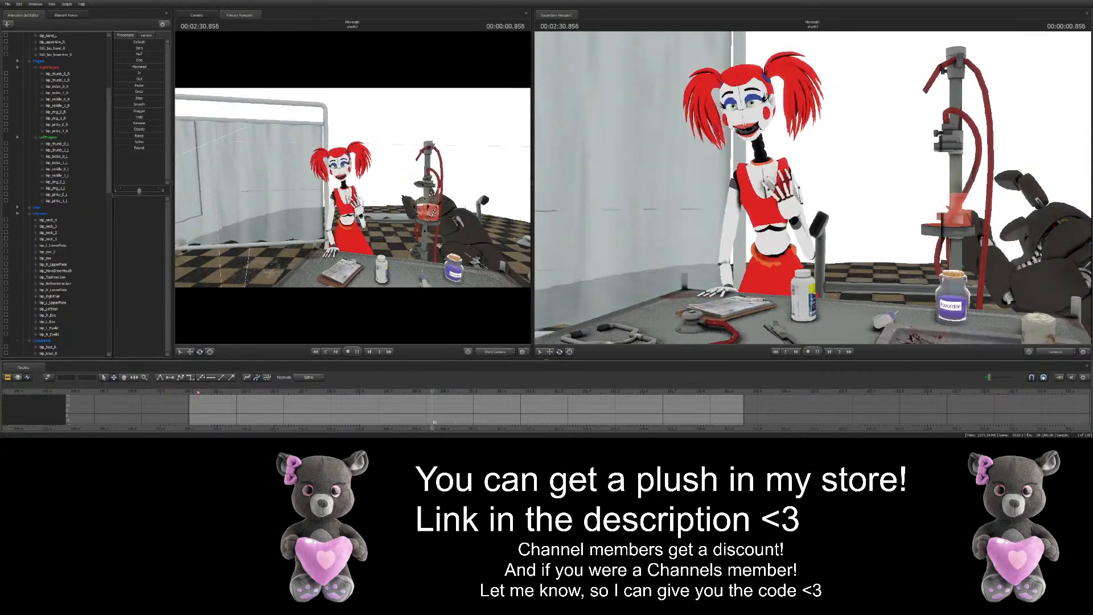
pyautogui.press('space')
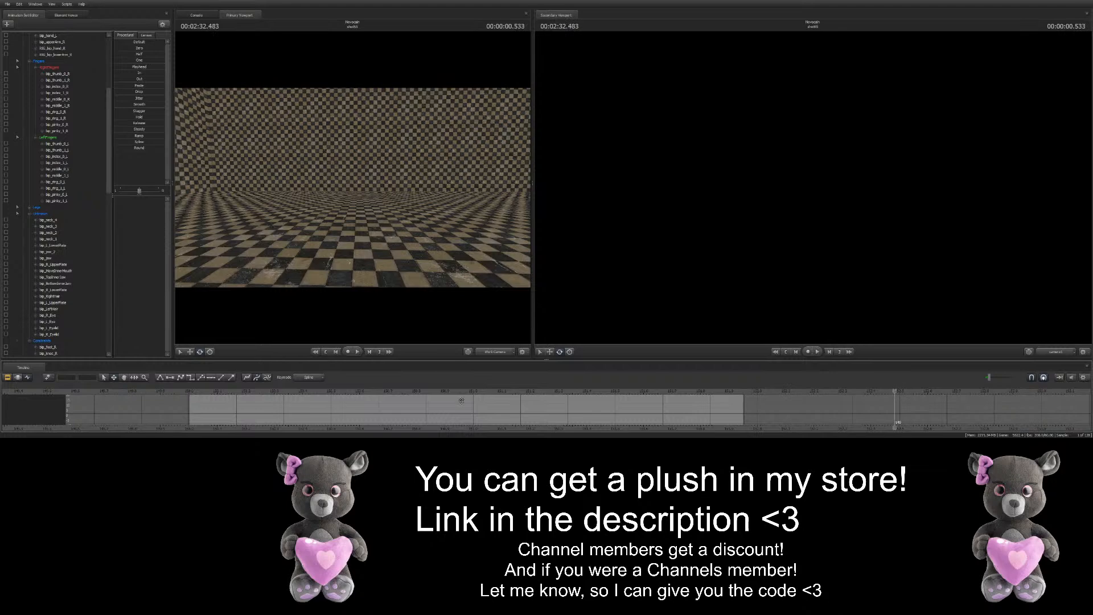
pyautogui.press('space')
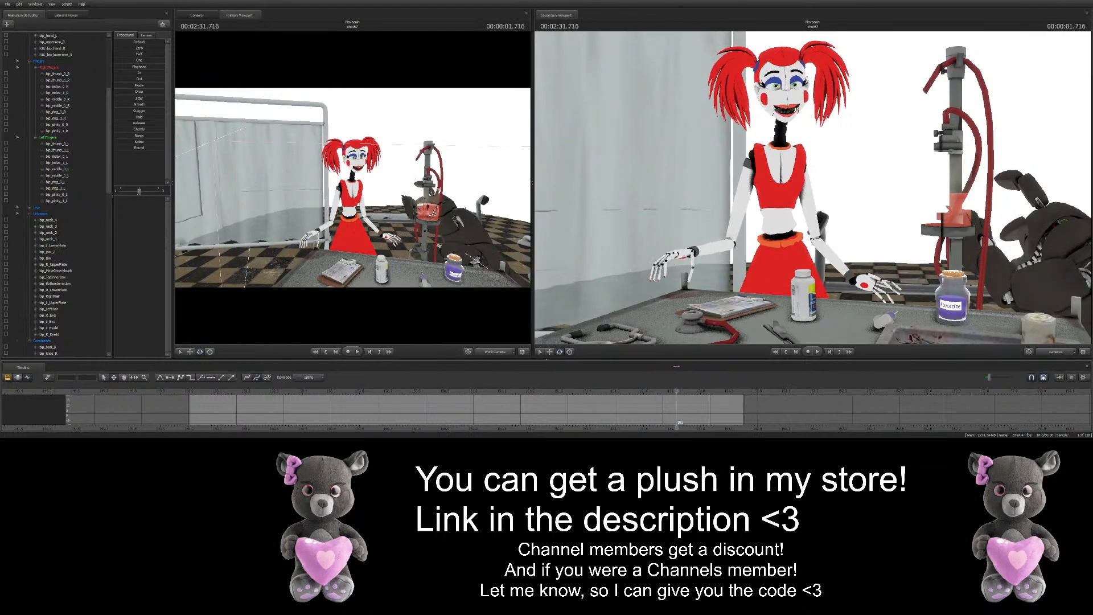
pyautogui.moveTo(677, 366); pyautogui.dragTo(227, 385)
pyautogui.press('space')
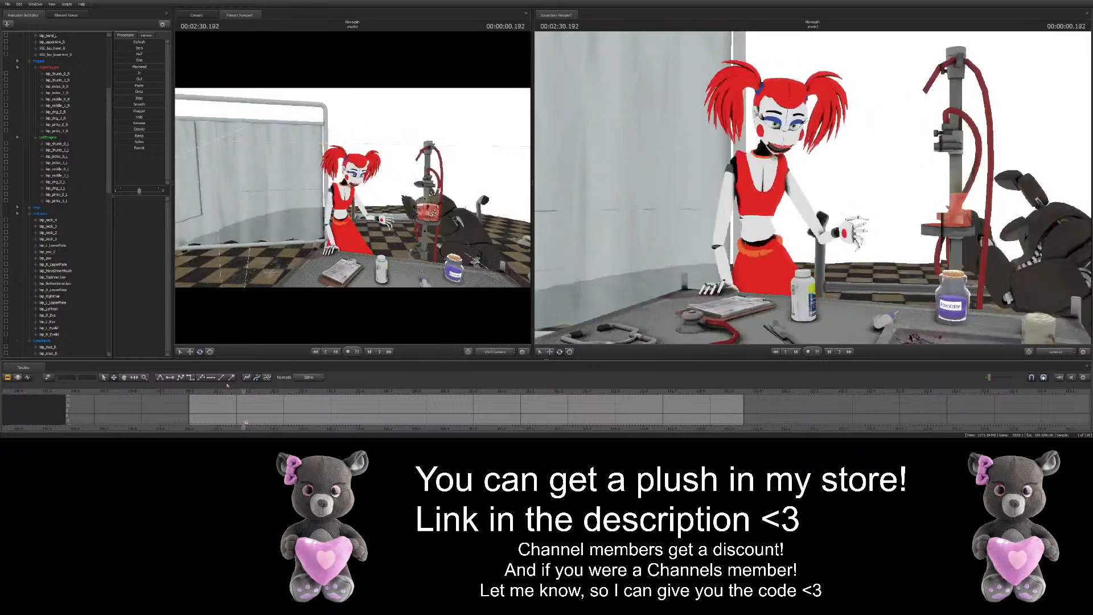
pyautogui.press('space')
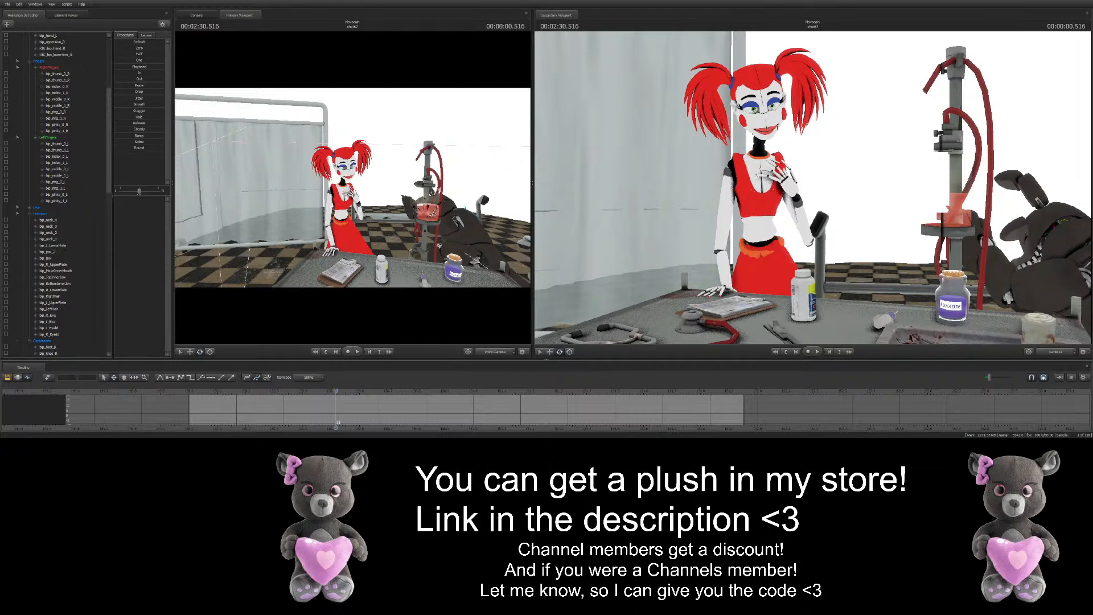
# Reframe the character, inspect the bip_pelvis keyframes, and replay the shot from its start to check body motion
pyautogui.click(190, 392)
pyautogui.moveTo(353, 188); pyautogui.dragTo(364, 183)
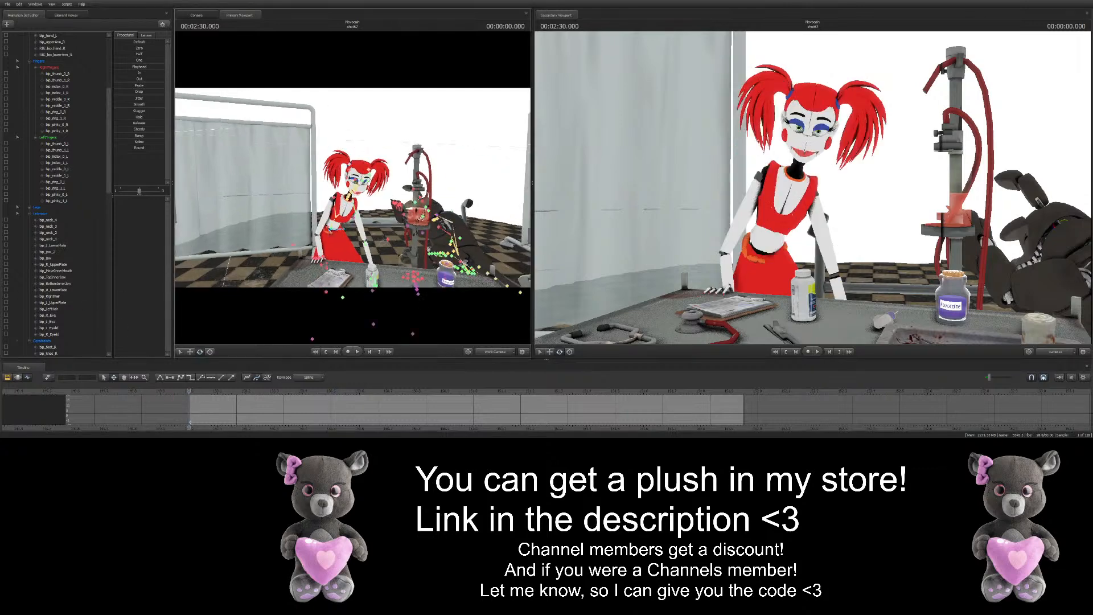
pyautogui.keyDown('ctrl'); pyautogui.click(333, 231); pyautogui.keyUp('ctrl')
pyautogui.press('space')
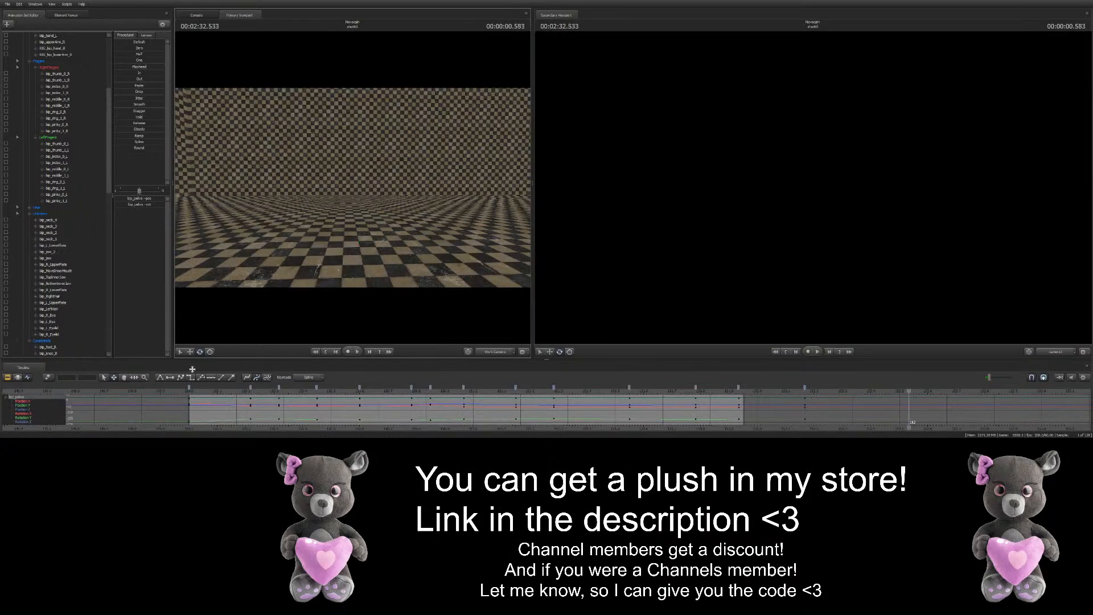
pyautogui.press('space')
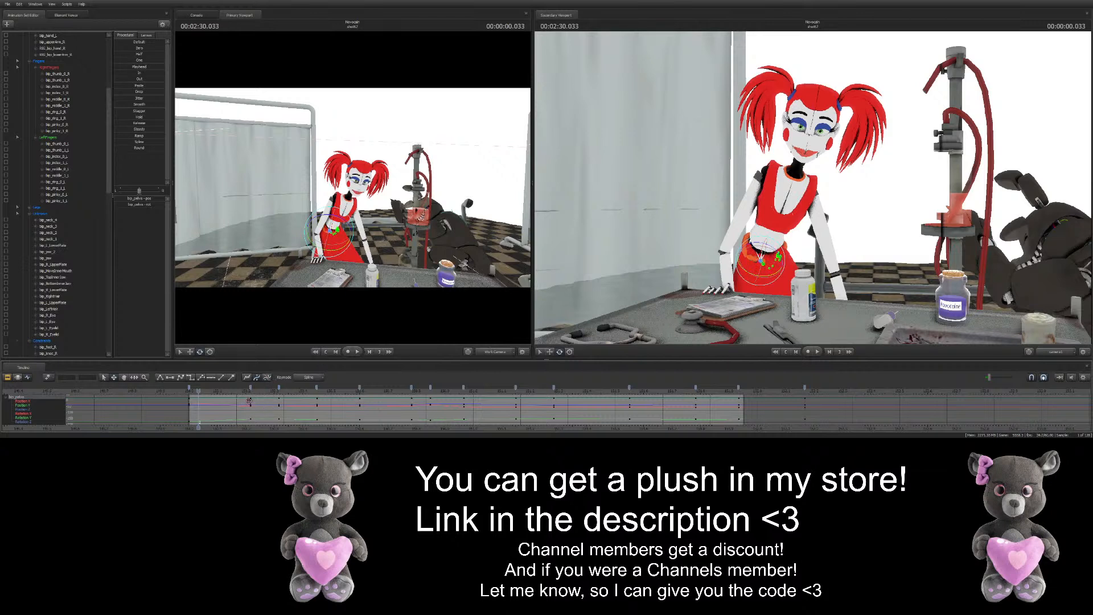
pyautogui.click(278, 254)
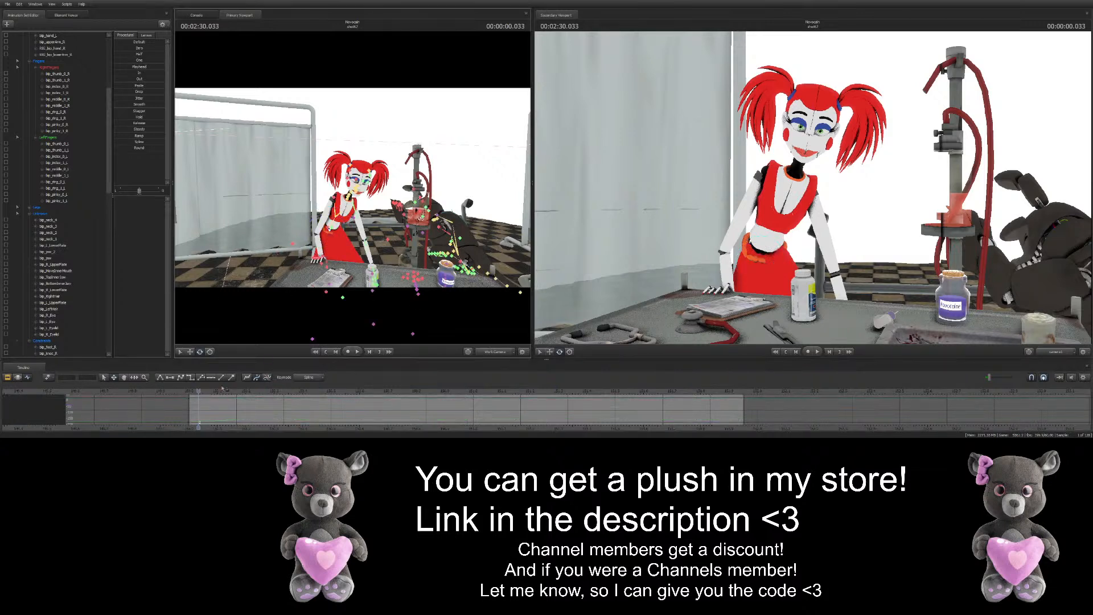
pyautogui.click(204, 391)
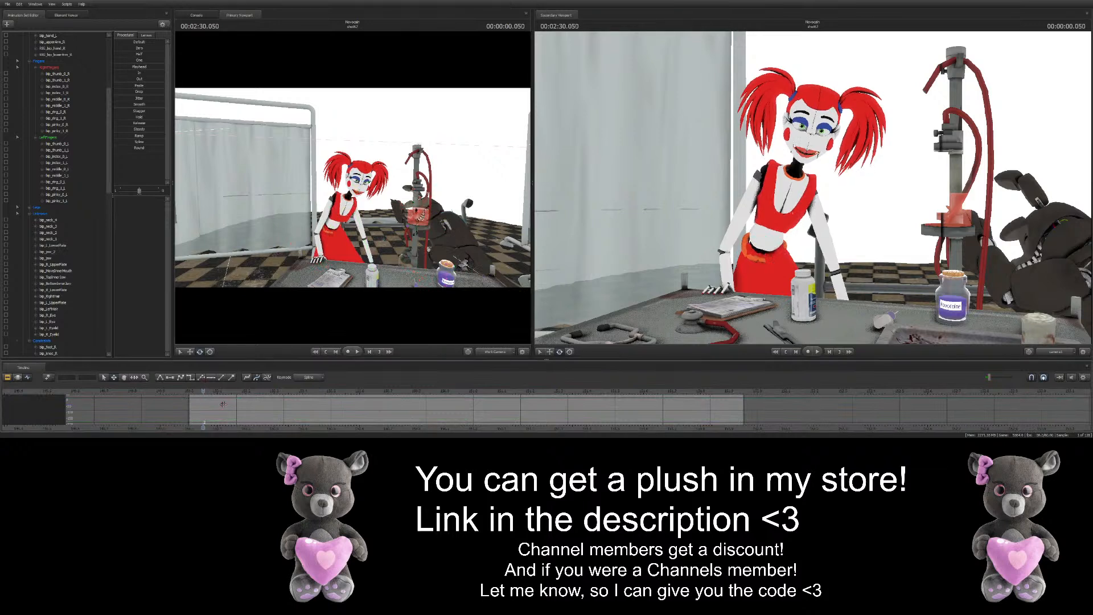
pyautogui.moveTo(221, 402); pyautogui.dragTo(181, 393, button='middle')
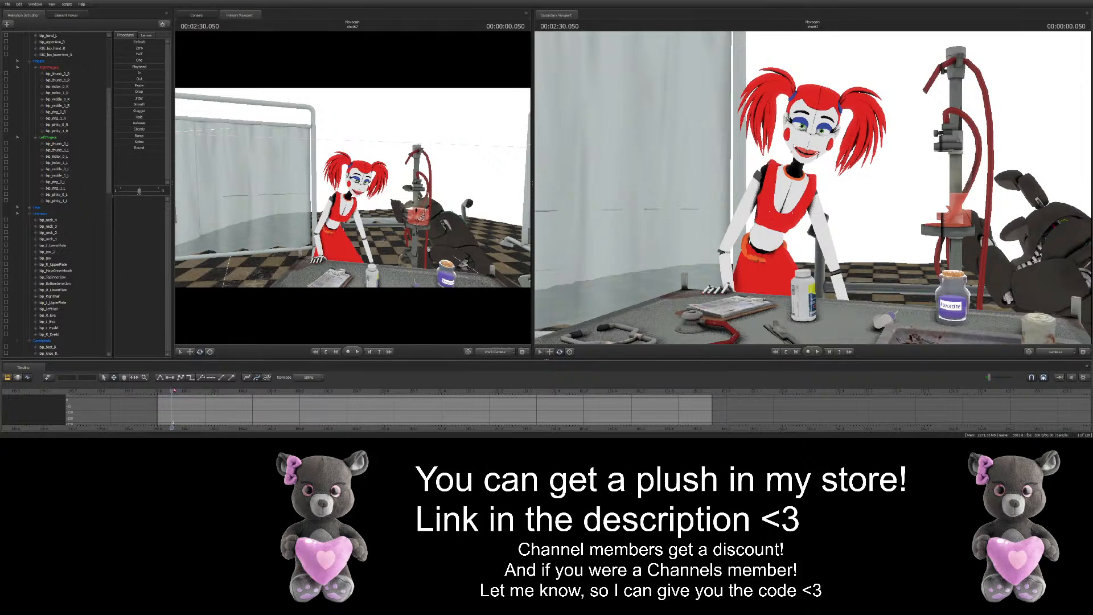
pyautogui.press('Left')
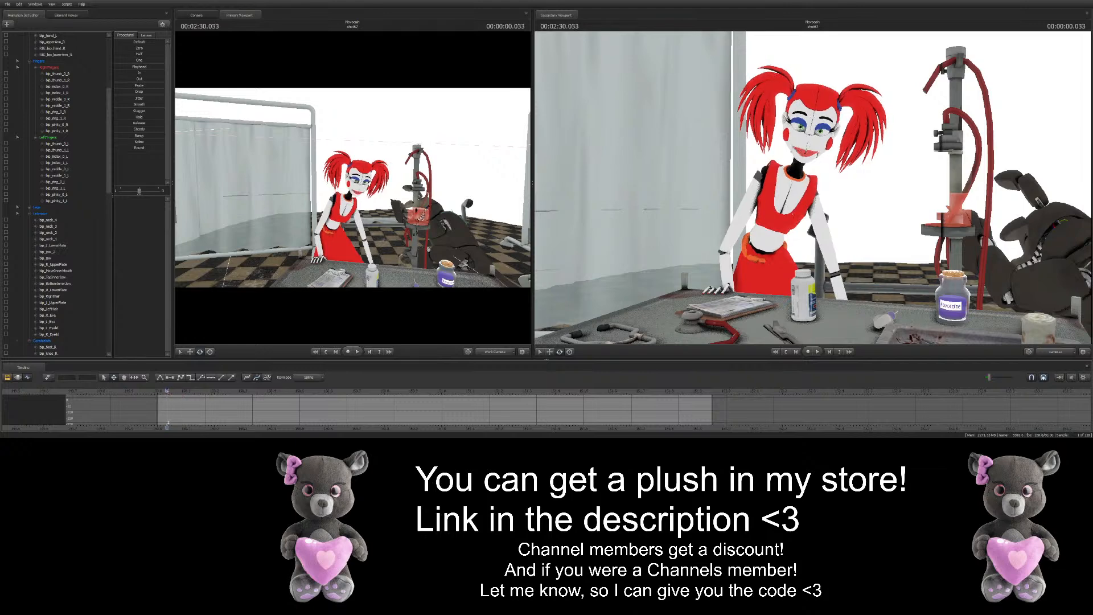
pyautogui.press('space')
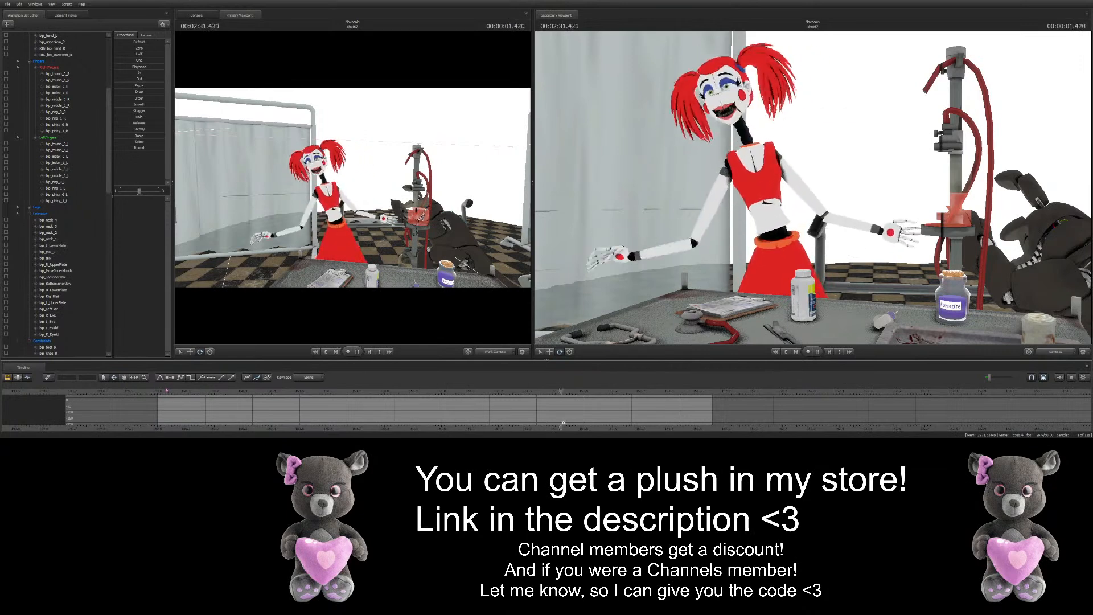
pyautogui.moveTo(296, 390); pyautogui.dragTo(275, 383)
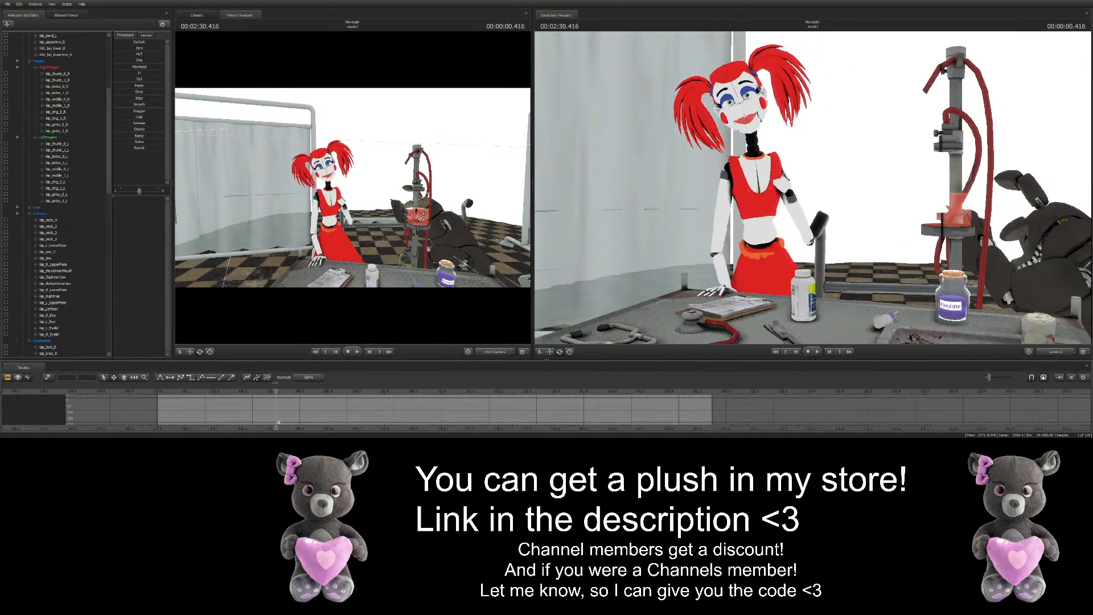
# Adjust and key the left upper arm, lower arm and hand bones around 02:30.300, and replay the shot
pyautogui.press('ctrl')
pyautogui.keyDown('ctrl'); pyautogui.click(342, 202); pyautogui.keyUp('ctrl')
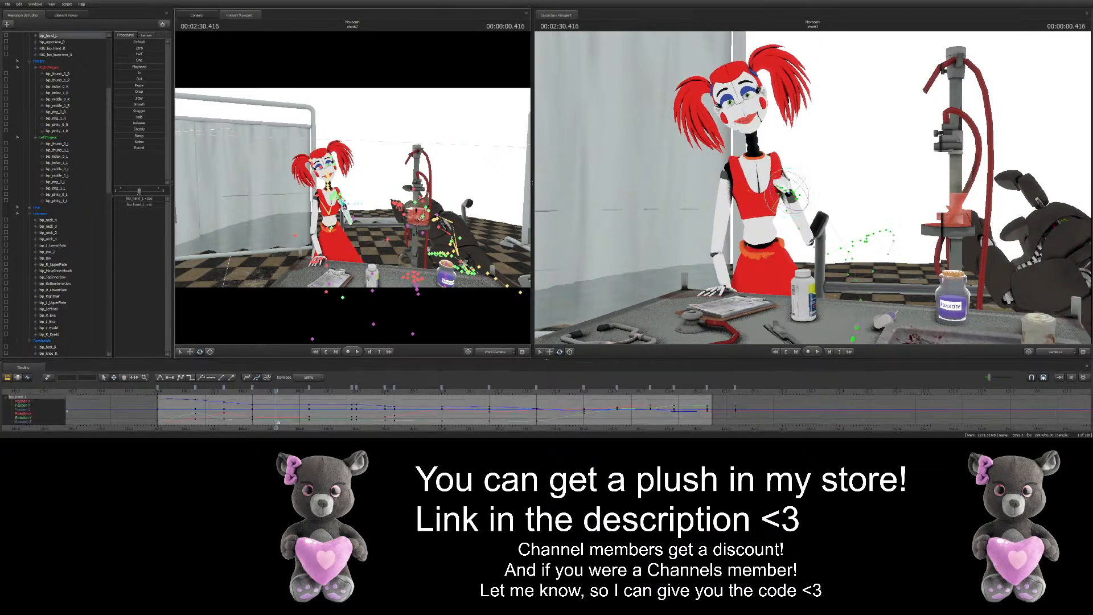
pyautogui.scroll(3, 64, 120)
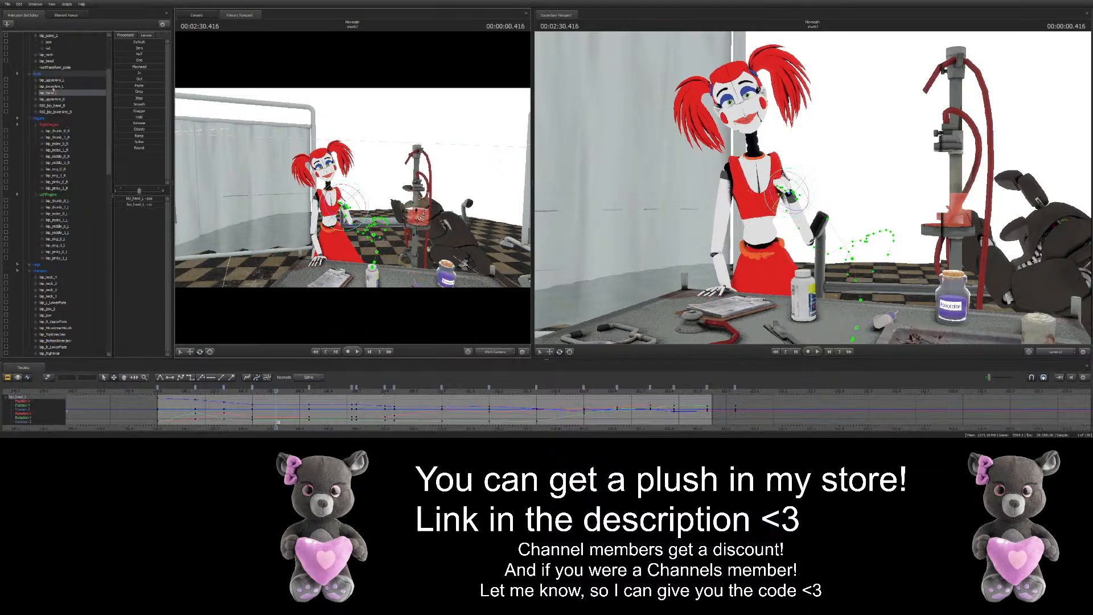
pyautogui.keyDown('ctrl'); pyautogui.click(61, 86); pyautogui.keyUp('ctrl')
pyautogui.keyDown('ctrl'); pyautogui.click(61, 81); pyautogui.keyUp('ctrl')
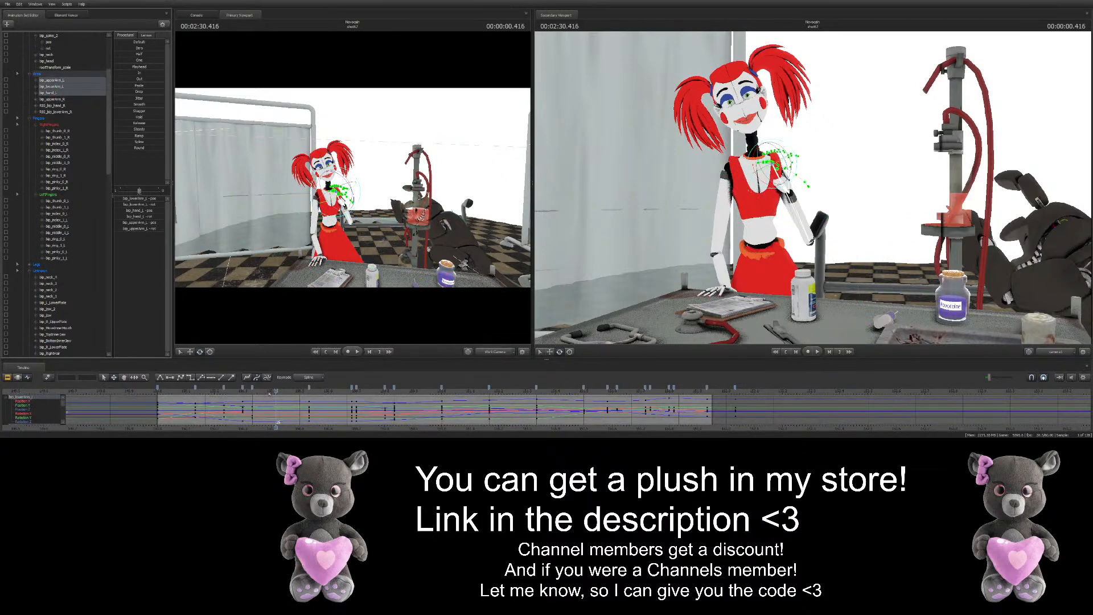
pyautogui.moveTo(269, 392)
pyautogui.mouseDown()
pyautogui.moveTo(244, 390)
pyautogui.moveTo(308, 394)
pyautogui.moveTo(262, 391)
pyautogui.mouseUp()
pyautogui.press('space')
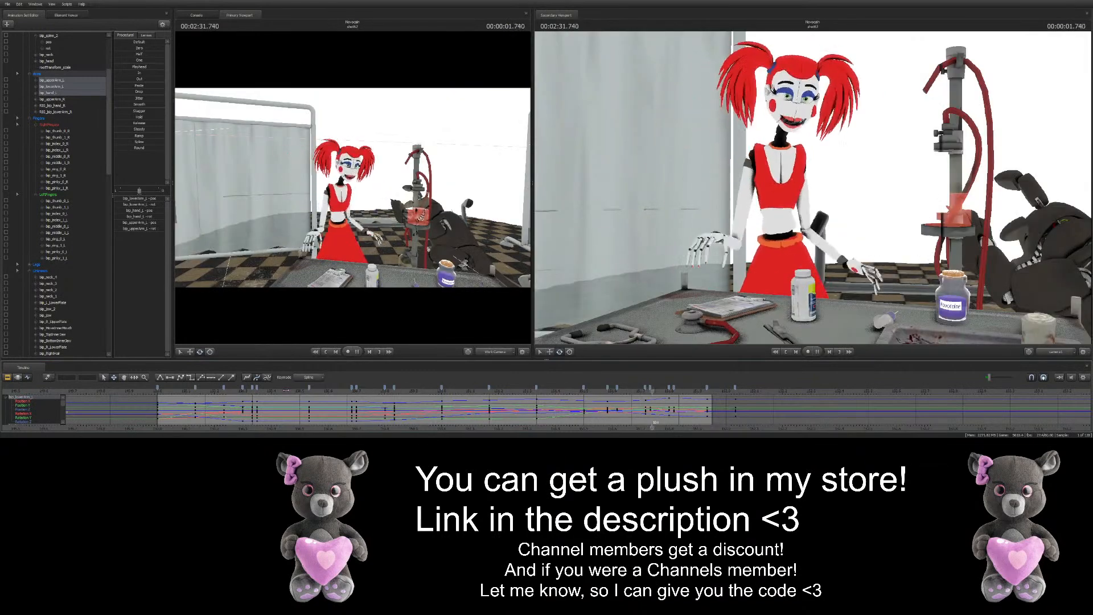
# Select the camera and pull it back at 02:30.000 for a wider view of the character and table
pyautogui.scroll(5, 56, 76)
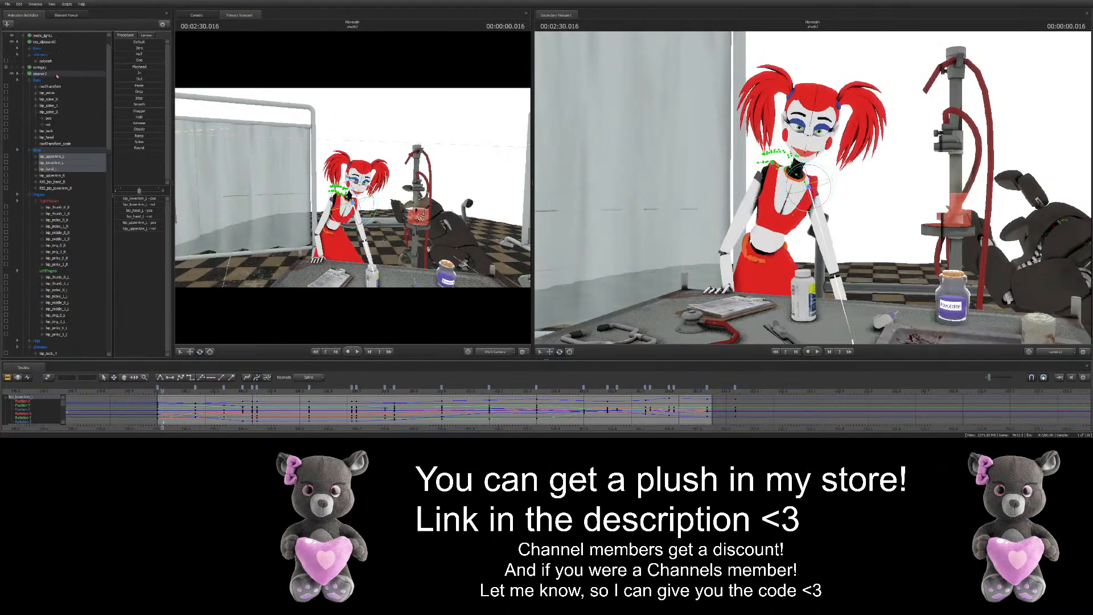
pyautogui.click(41, 35)
pyautogui.click(157, 391)
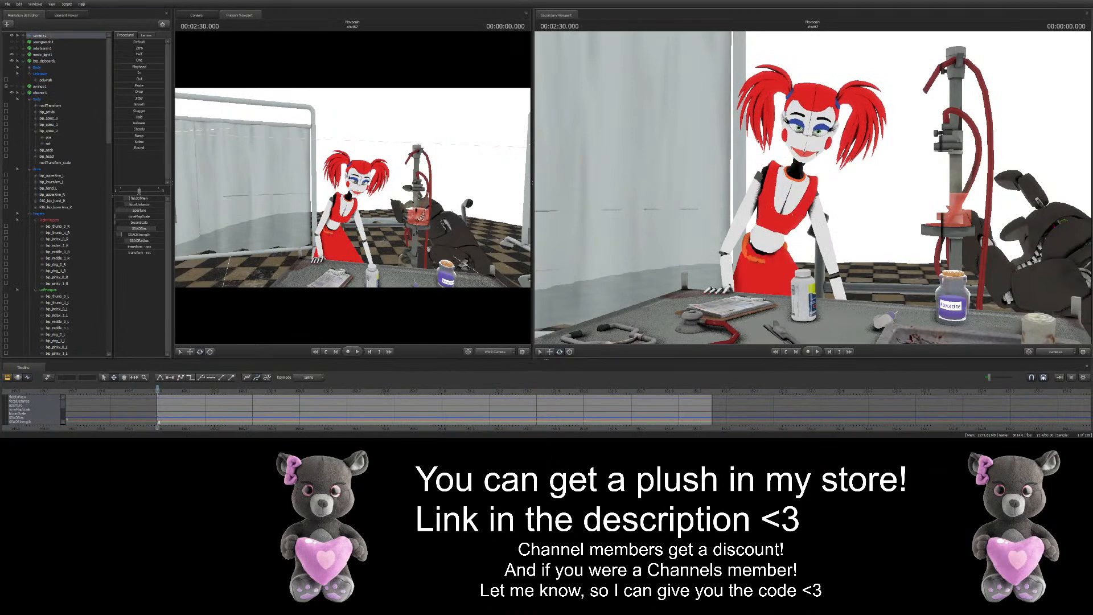
pyautogui.press('s')
pyautogui.moveTo(813, 188); pyautogui.dragTo(815, 190)
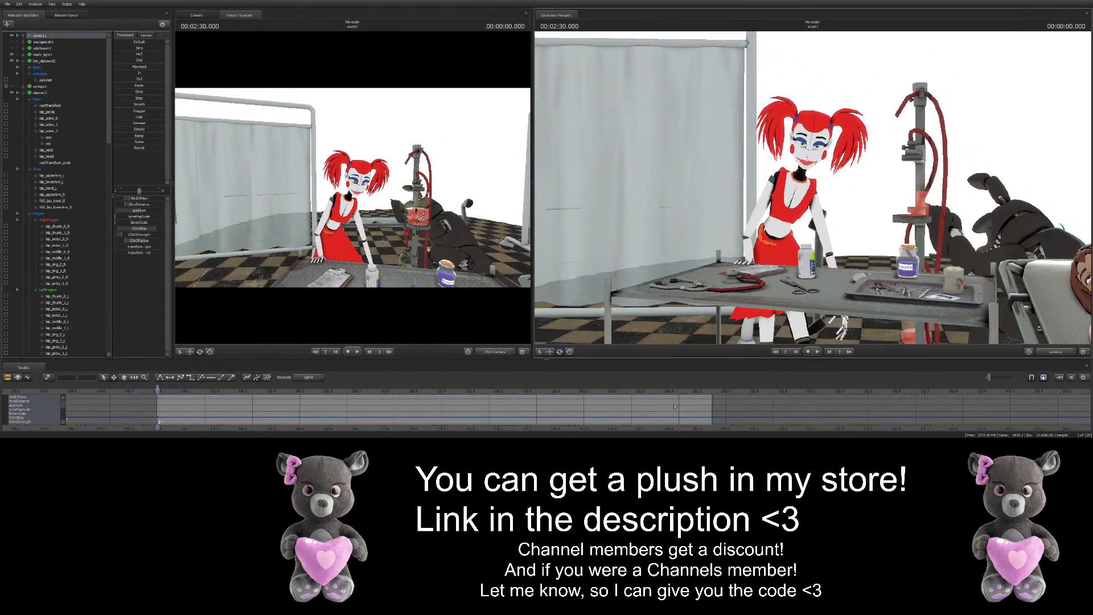
# Push the camera in on the red-haired character at 02:30.266 and adjust its framing up to 02:30.783 to follow her
pyautogui.moveTo(157, 391); pyautogui.dragTo(233, 391)
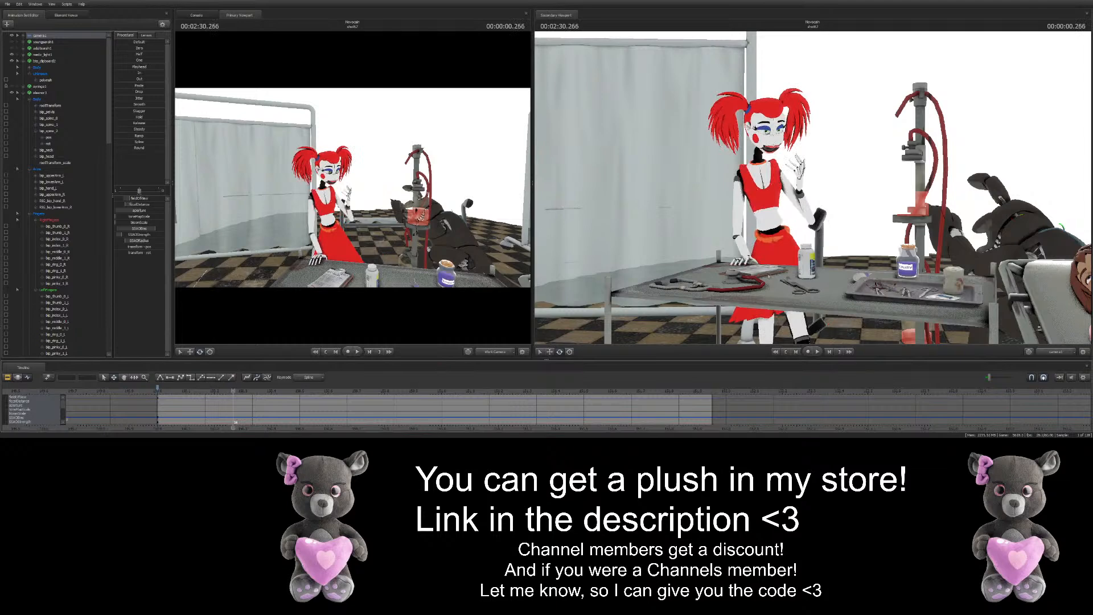
pyautogui.press('w')
pyautogui.moveTo(813, 189); pyautogui.dragTo(796, 184)
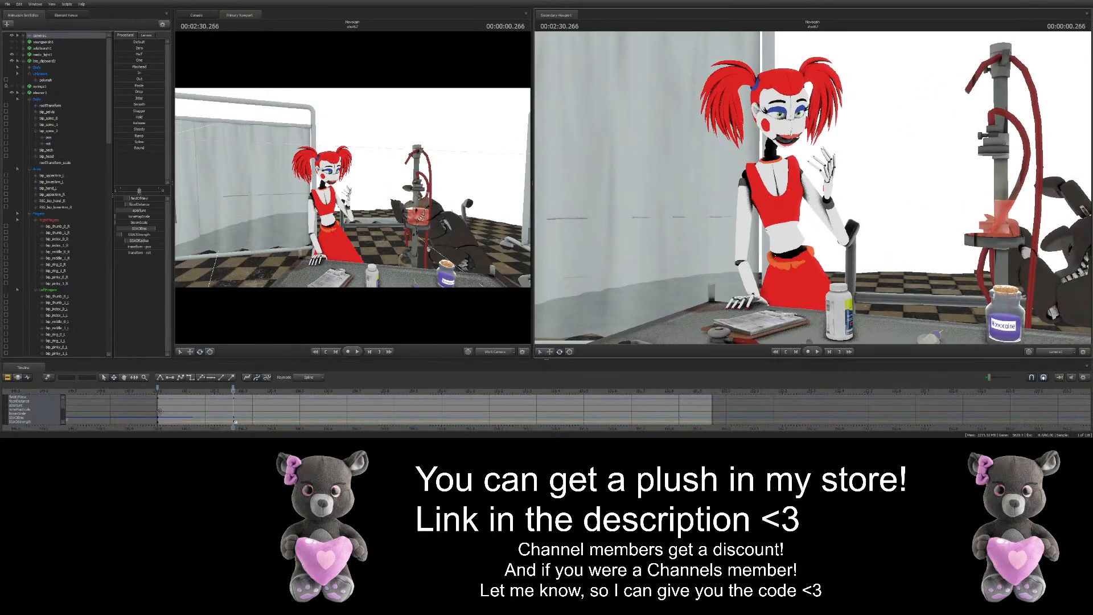
pyautogui.moveTo(233, 391); pyautogui.dragTo(290, 391)
pyautogui.moveTo(642, 246); pyautogui.dragTo(638, 242)
pyautogui.moveTo(291, 391); pyautogui.dragTo(380, 391)
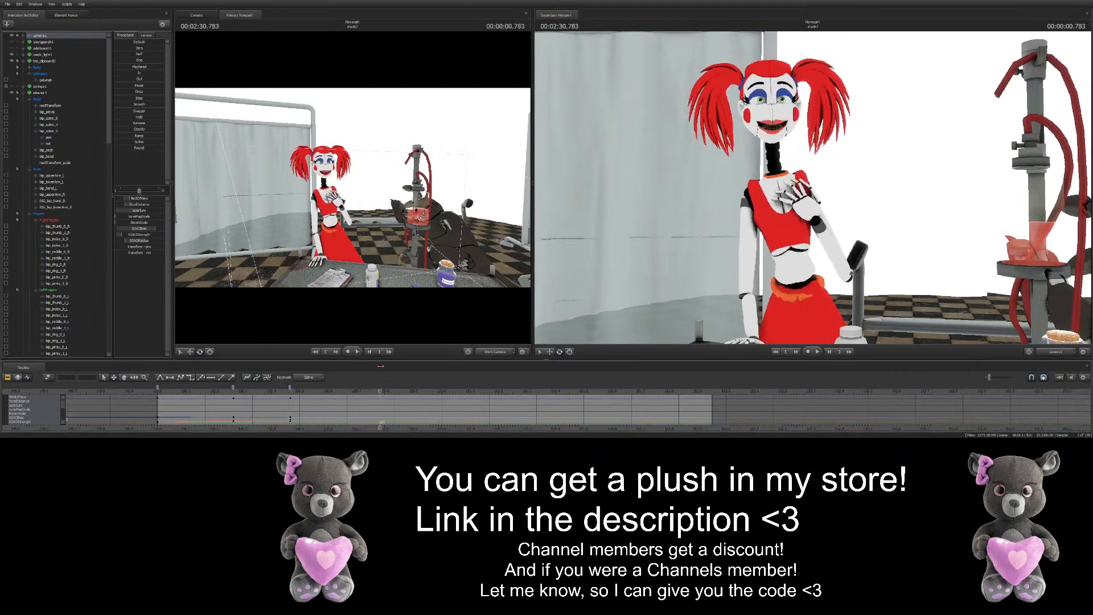
pyautogui.moveTo(642, 244); pyautogui.dragTo(640, 246)
# Try a camera adjustment at 02:31.000, undo it, and instead frame the character closer at 02:31.933
pyautogui.moveTo(380, 391); pyautogui.dragTo(442, 391)
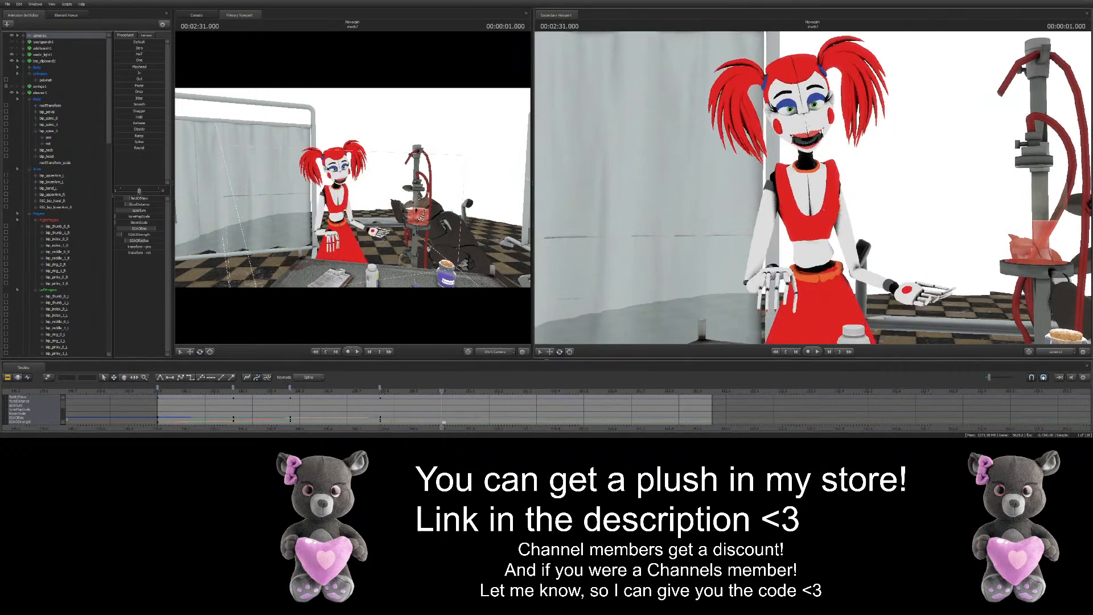
pyautogui.moveTo(813, 188); pyautogui.dragTo(812, 191)
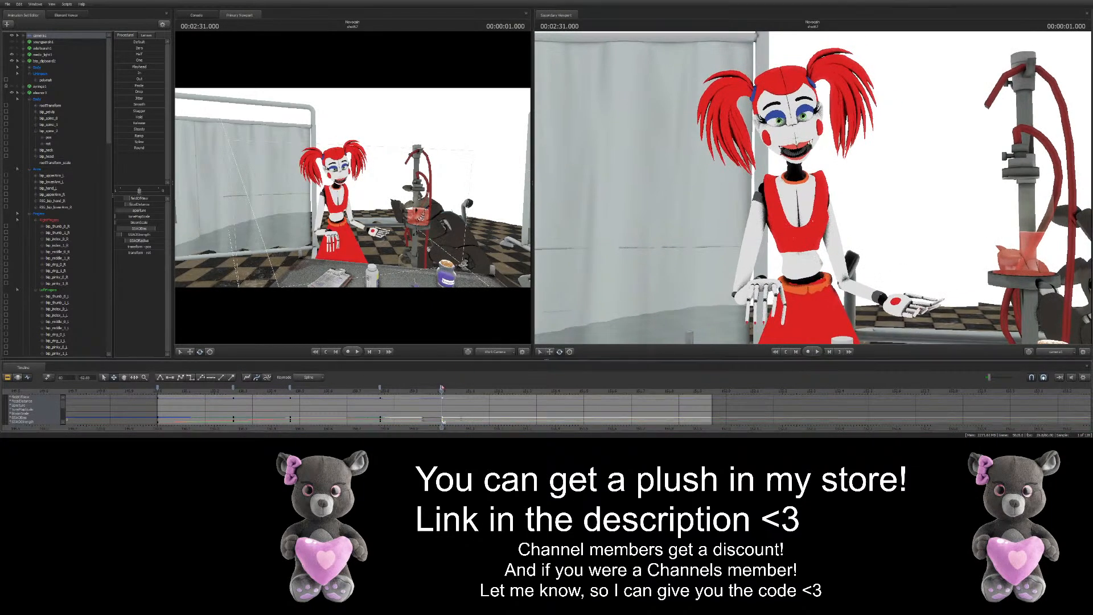
pyautogui.hotkey('ctrl', 'z')
pyautogui.scroll(-3, 443, 391)
pyautogui.moveTo(441, 391); pyautogui.dragTo(605, 391)
pyautogui.moveTo(813, 187); pyautogui.dragTo(807, 181)
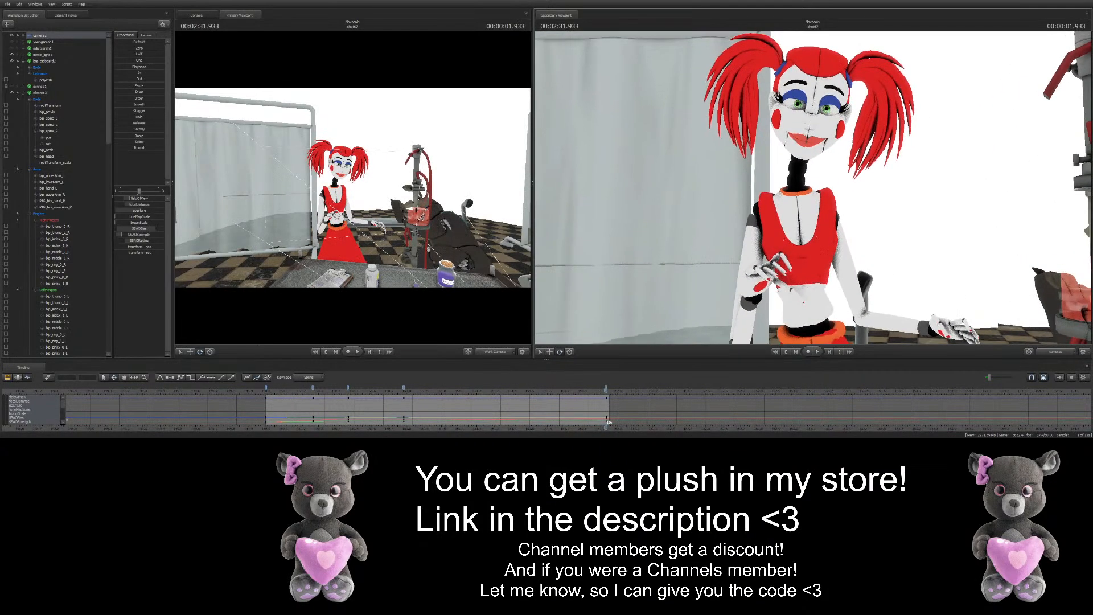
# Add in-between camera keyframes from about 02:31.000 to 02:31.766 to keep the character framed, and replay the shot
pyautogui.press('space')
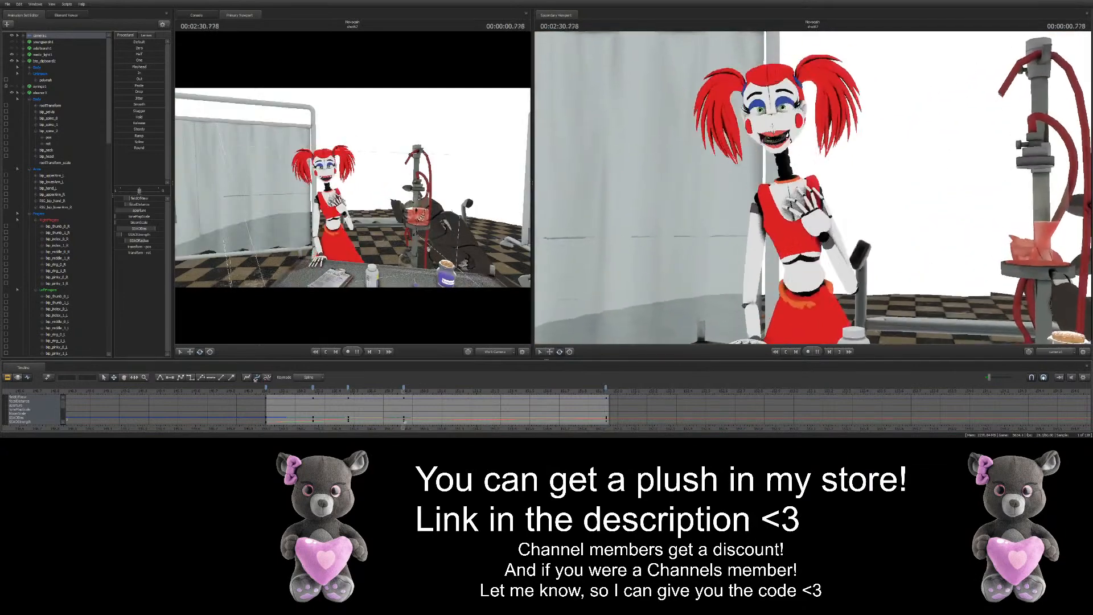
pyautogui.click(444, 405)
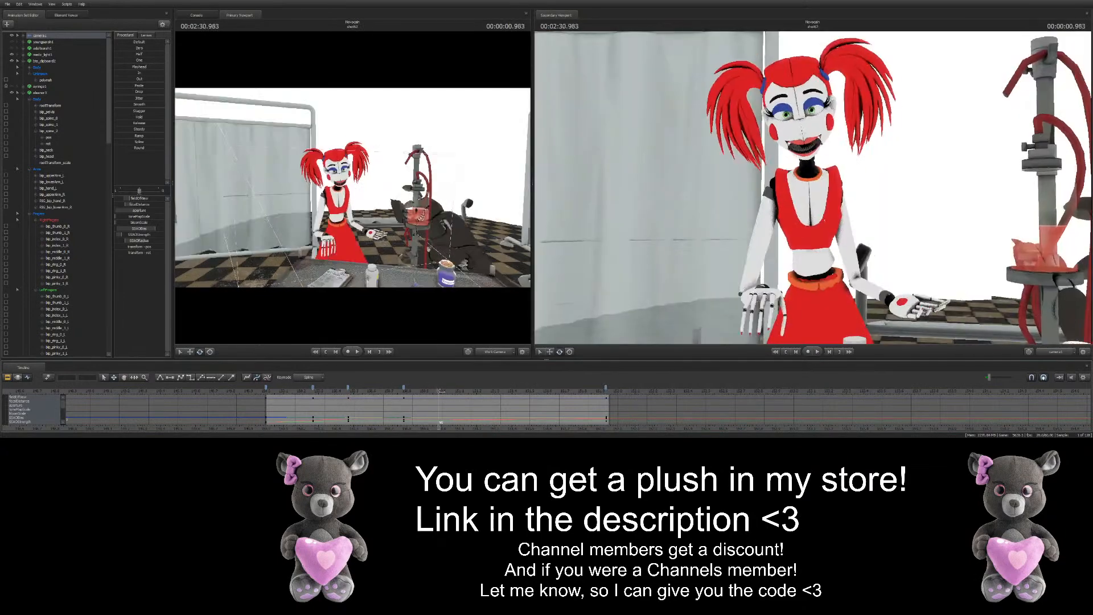
pyautogui.moveTo(444, 390); pyautogui.dragTo(577, 398)
pyautogui.press('space')
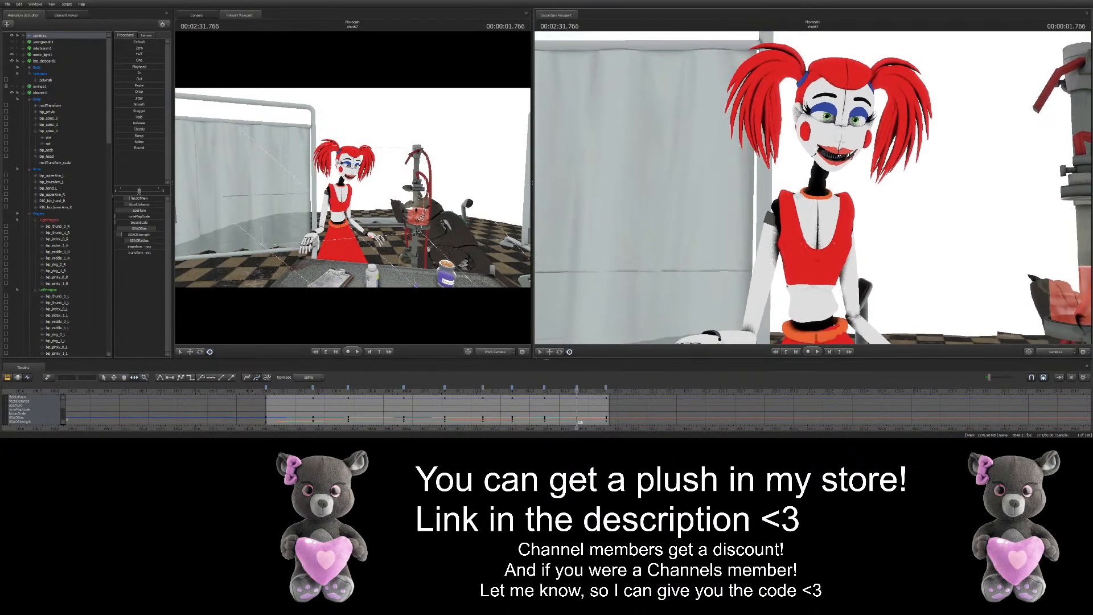
pyautogui.press('space')
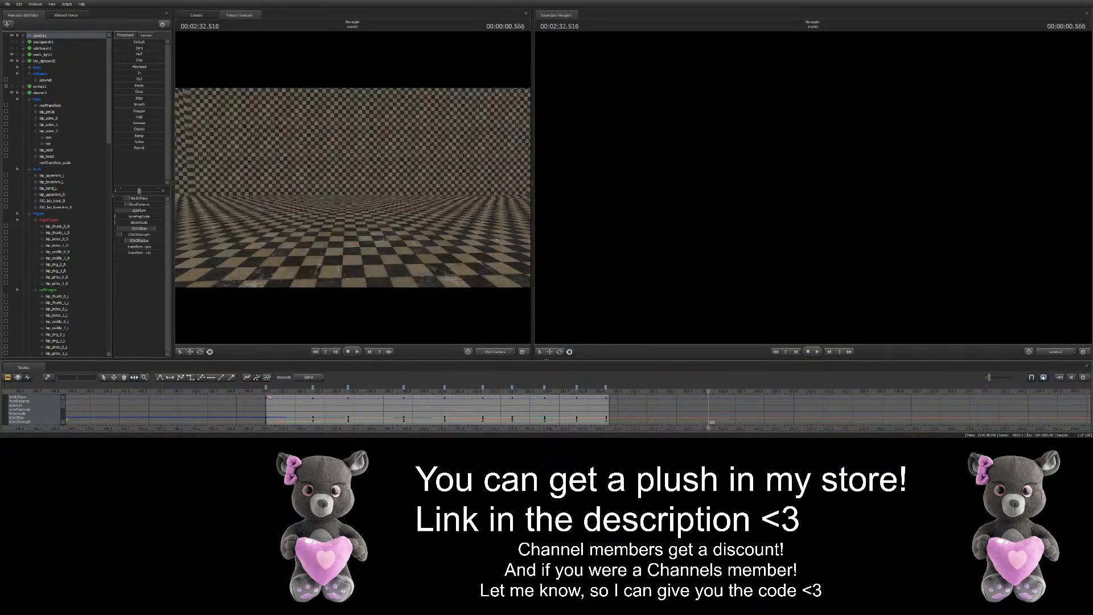
# Collapse the character's controls and set the camera's focus distance on her at 02:30.000 and 02:30.266
pyautogui.click(265, 390)
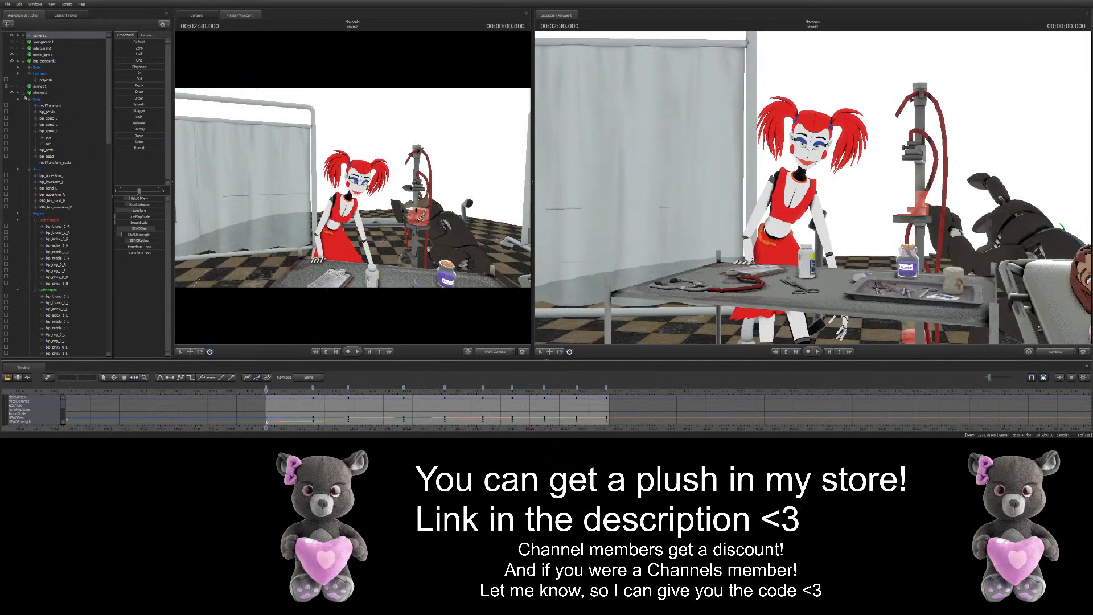
pyautogui.click(25, 97)
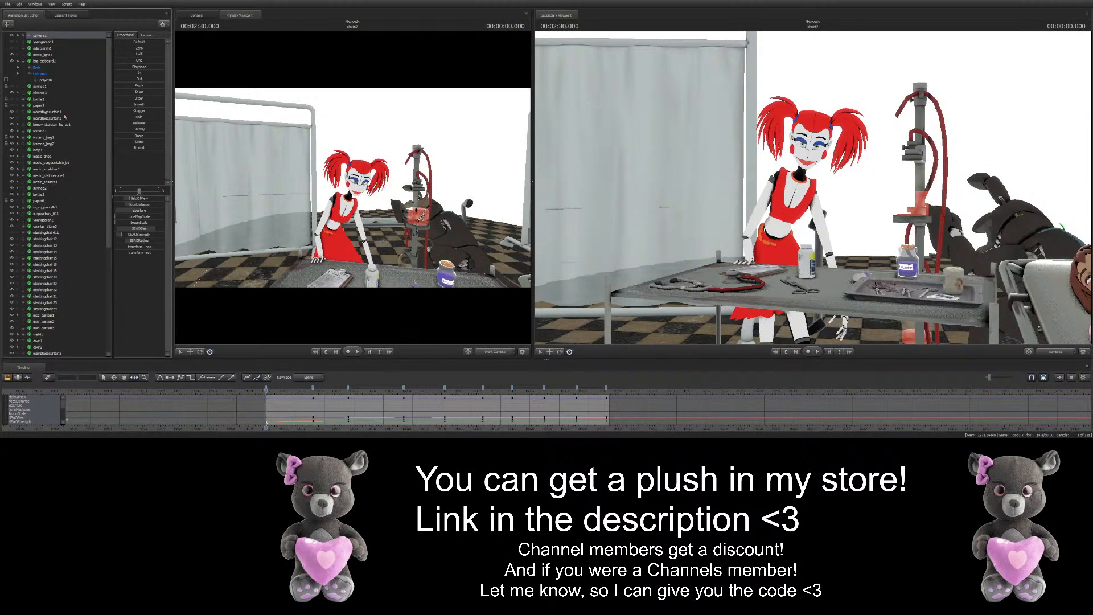
pyautogui.click(17, 377)
pyautogui.moveTo(137, 204); pyautogui.dragTo(157, 204)
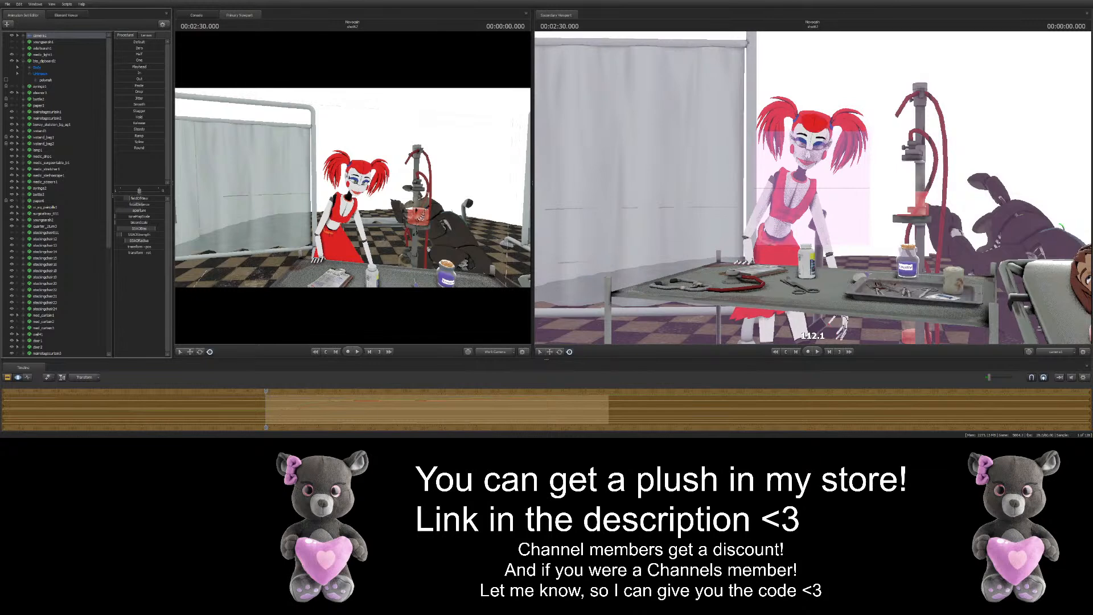
pyautogui.moveTo(157, 204); pyautogui.dragTo(157, 204)
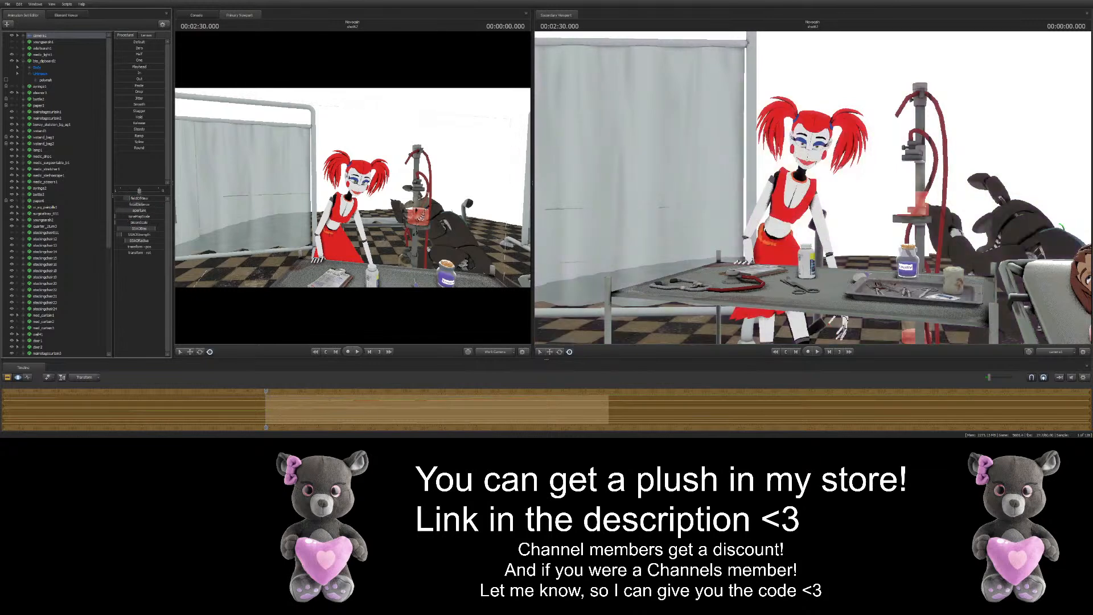
pyautogui.click(27, 376)
pyautogui.moveTo(294, 392); pyautogui.dragTo(312, 394)
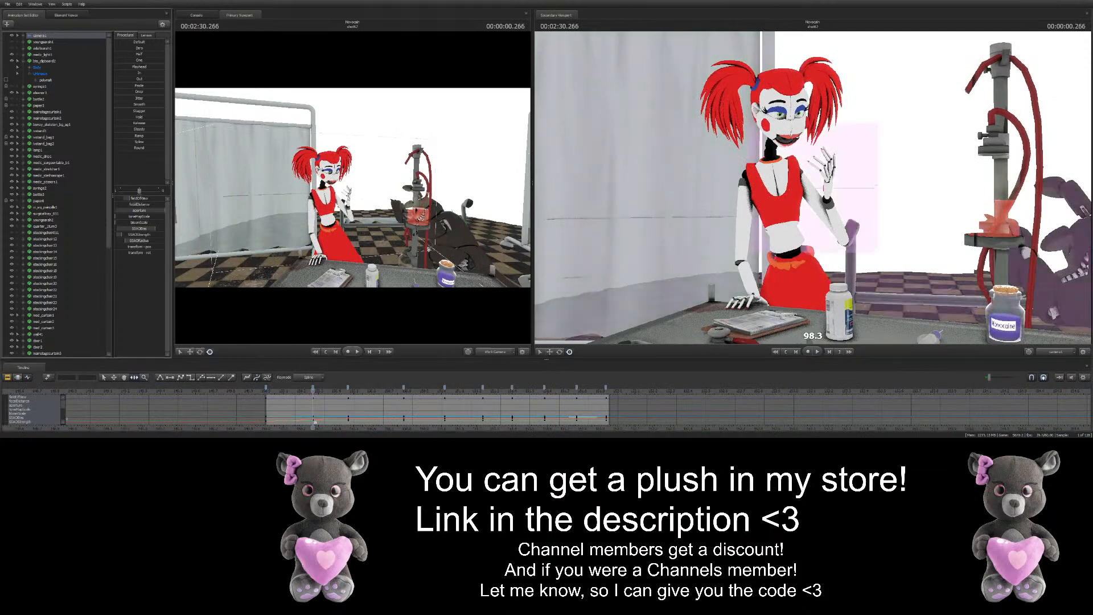
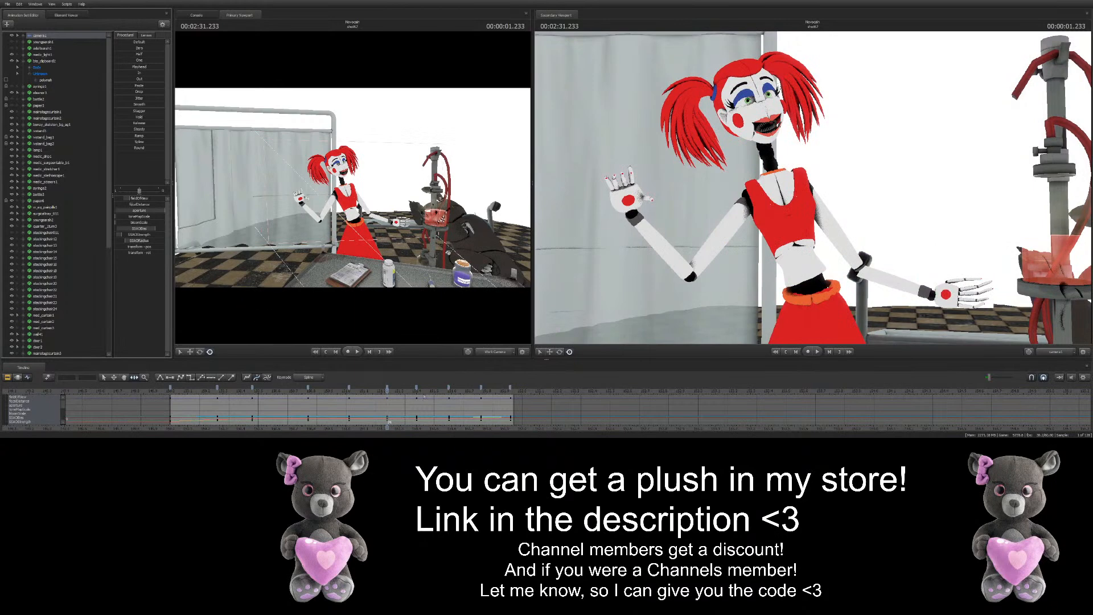
# Adjust the camera's focus distance to the character at 02:31.400, 02:31.583 and through to 02:31.933
pyautogui.click(417, 392)
pyautogui.moveTo(145, 212); pyautogui.dragTo(132, 211)
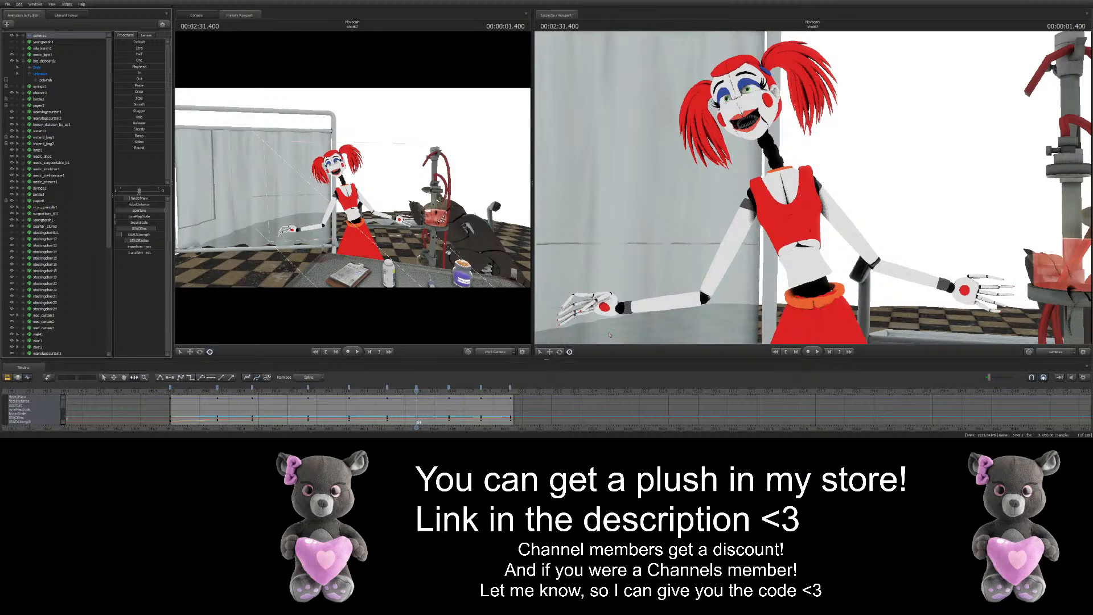
pyautogui.click(450, 395)
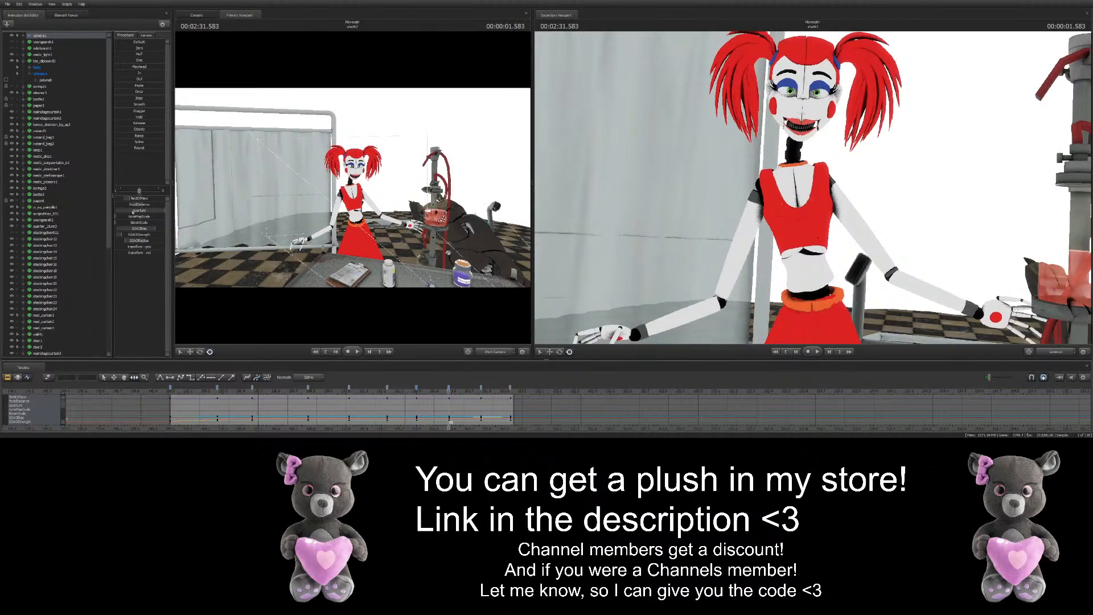
pyautogui.moveTo(140, 208)
pyautogui.mouseDown()
pyautogui.moveTo(147, 214)
pyautogui.moveTo(146, 204)
pyautogui.mouseUp()
pyautogui.click(481, 391)
pyautogui.moveTo(481, 390); pyautogui.dragTo(510, 391)
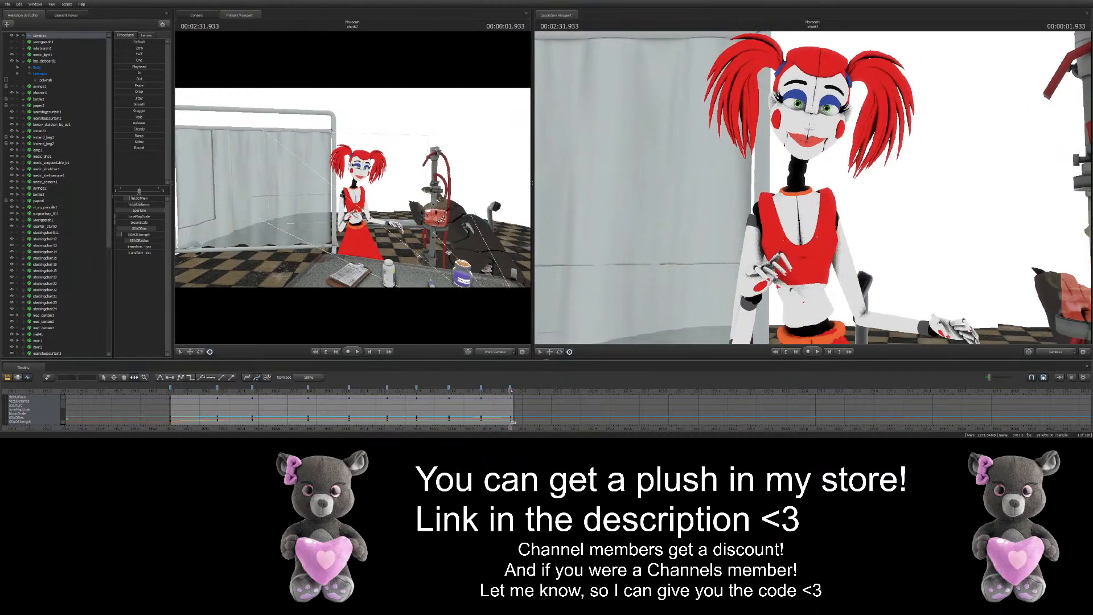
pyautogui.moveTo(144, 205); pyautogui.dragTo(147, 205)
# Deselect the camera, return to 02:30.000, and examine the character and table in the work camera view
pyautogui.click(254, 245)
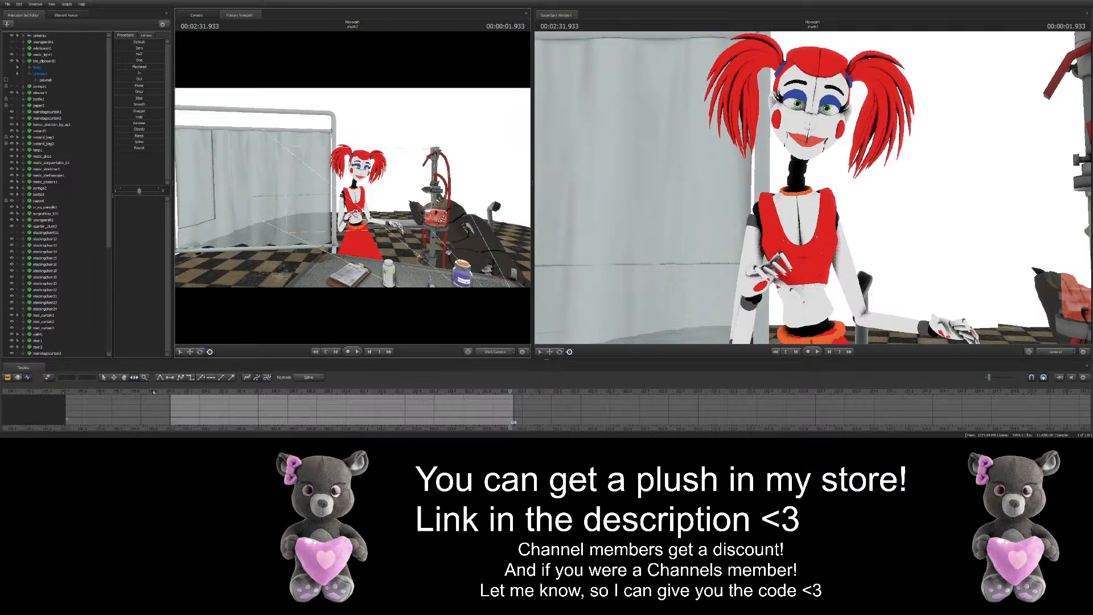
pyautogui.click(170, 391)
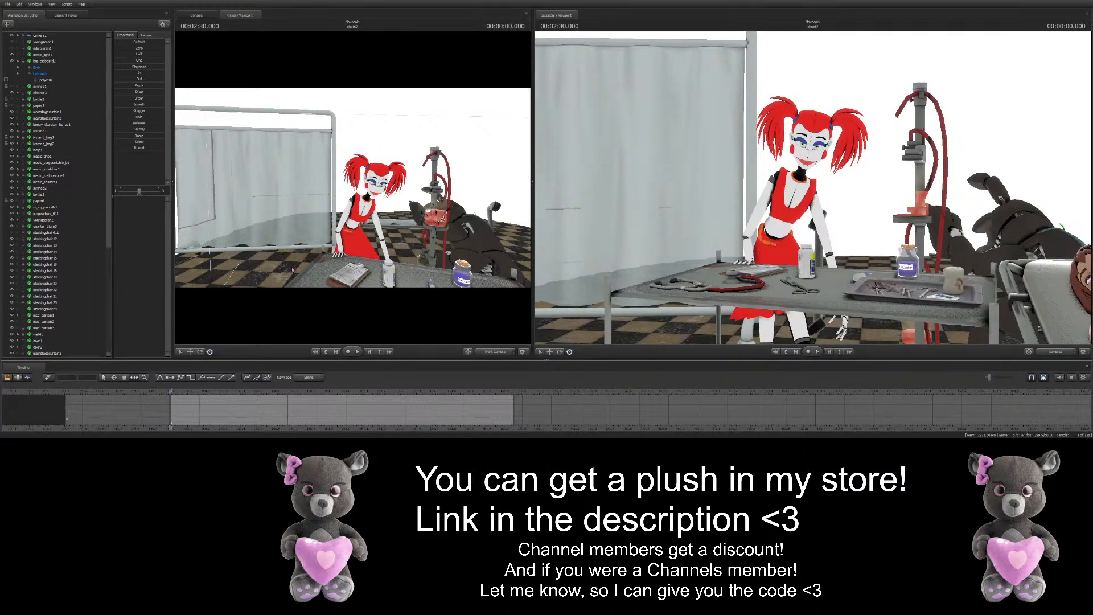
pyautogui.press('w')
pyautogui.moveTo(292, 269); pyautogui.dragTo(305, 278)
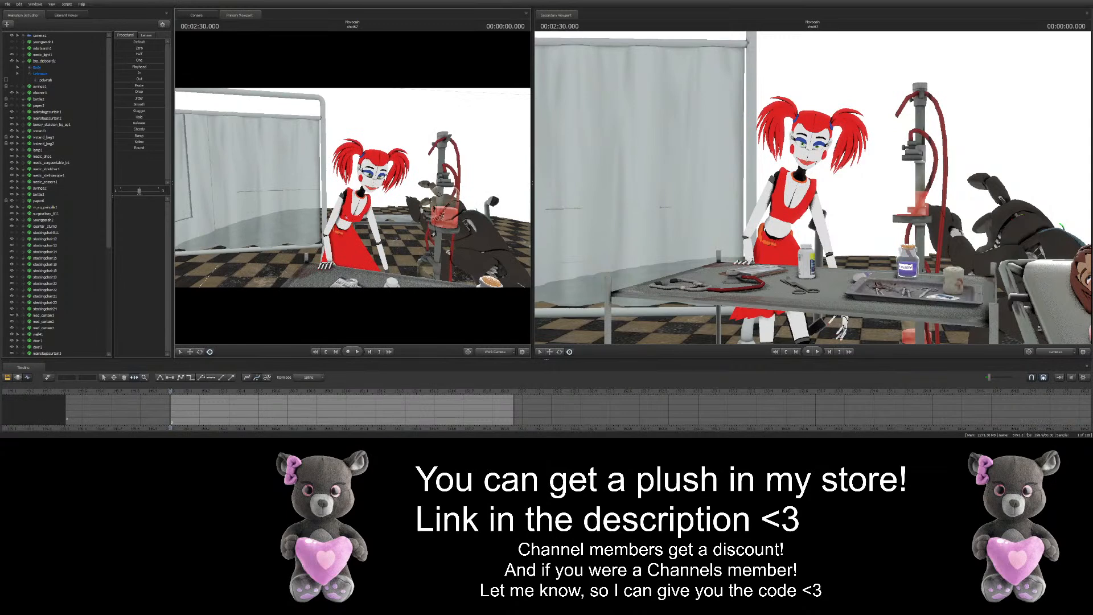
pyautogui.moveTo(305, 277); pyautogui.dragTo(308, 280)
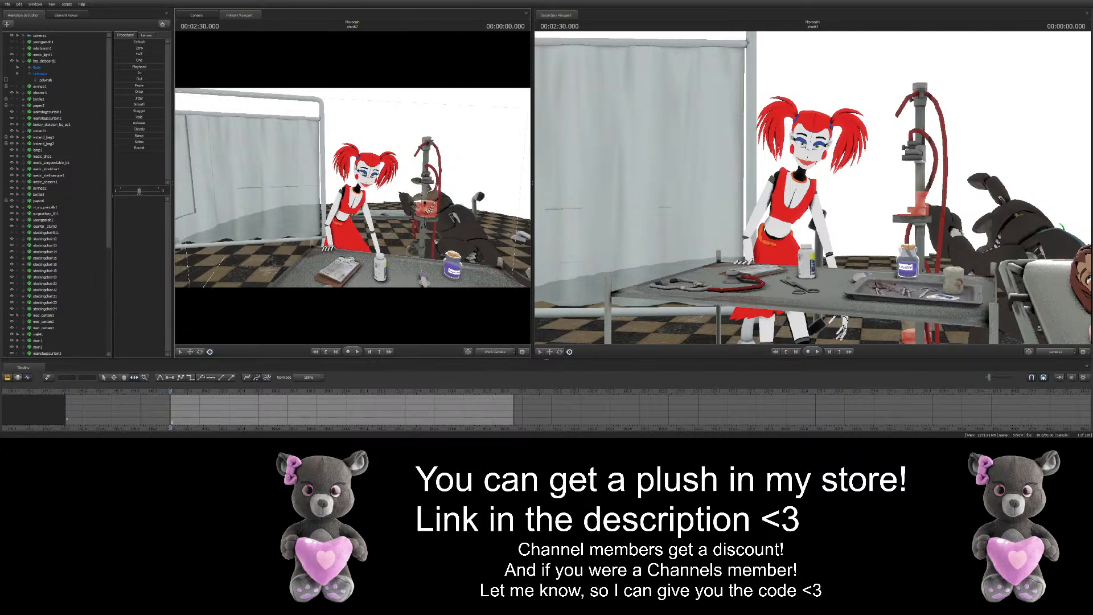
pyautogui.moveTo(353, 187); pyautogui.dragTo(354, 190)
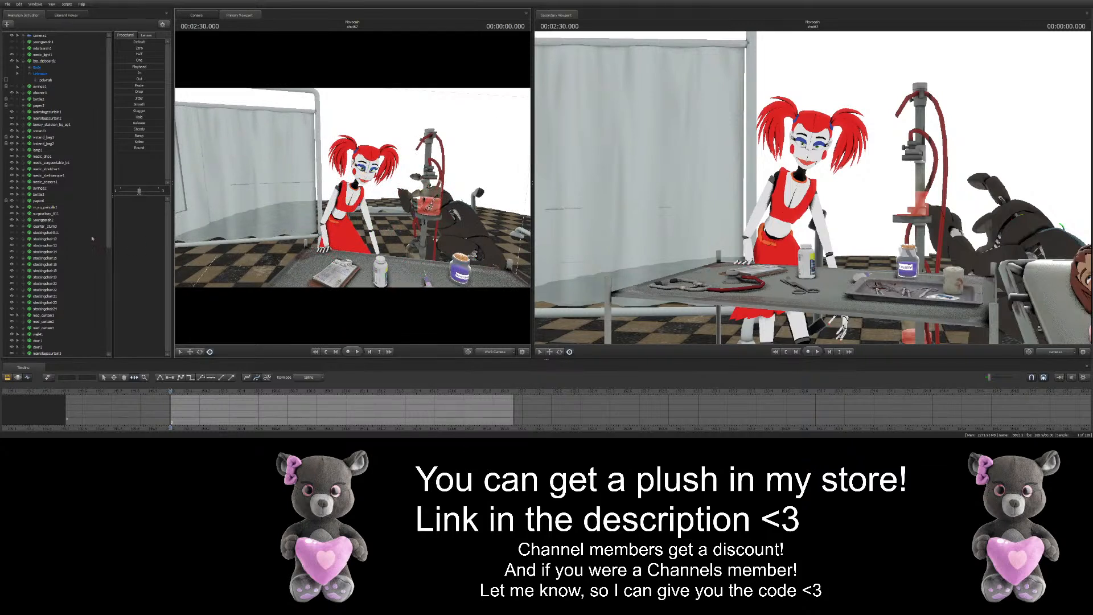
pyautogui.moveTo(351, 192); pyautogui.dragTo(350, 195)
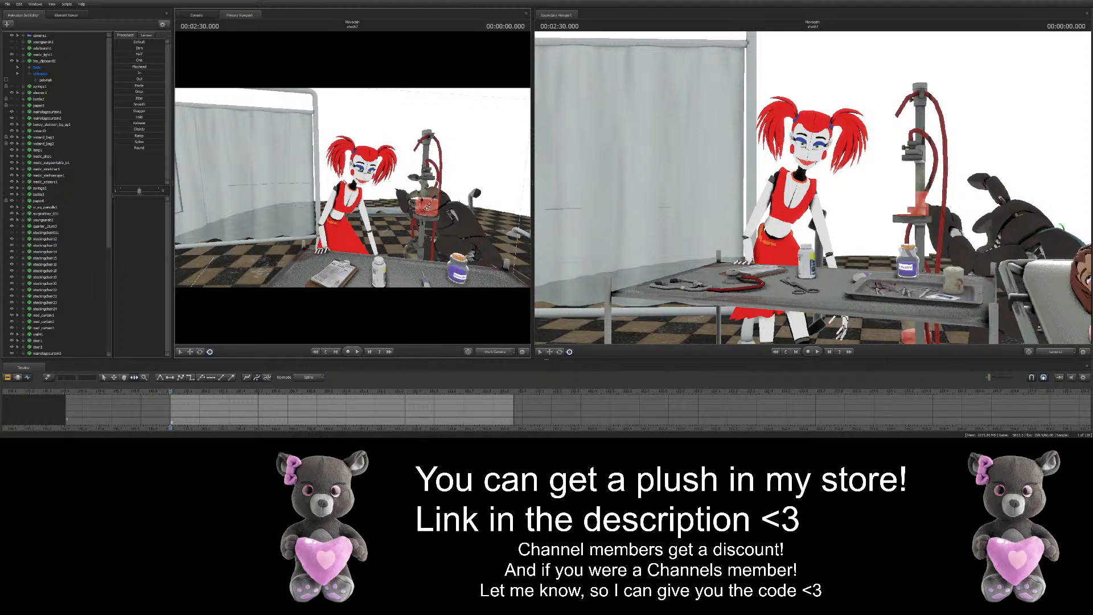
pyautogui.scroll(-8, 60, 277)
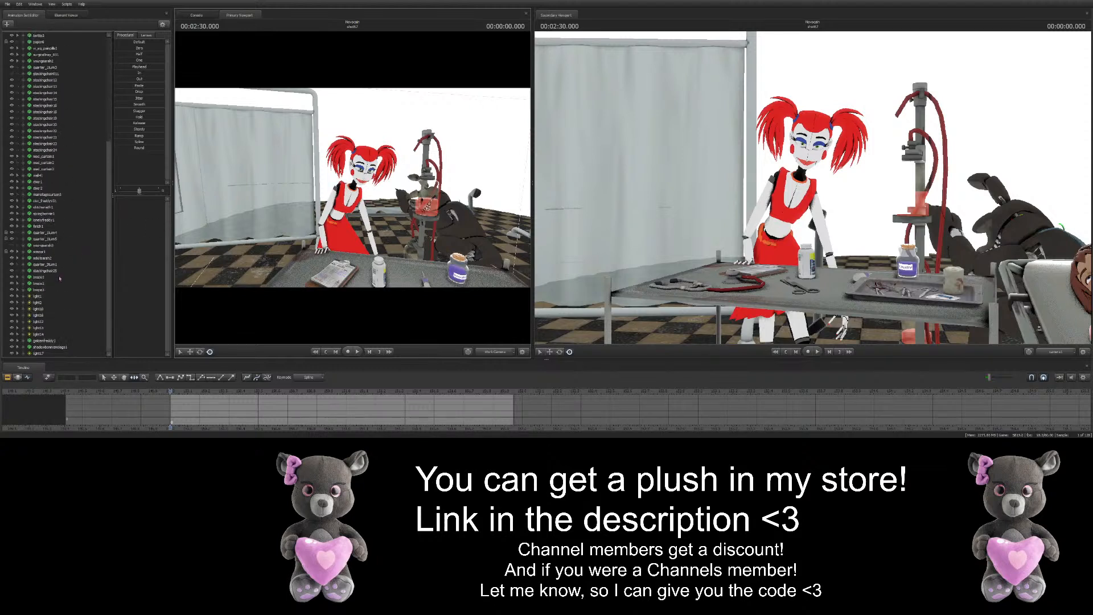
pyautogui.scroll(8, 66, 277)
pyautogui.press('ctrl')
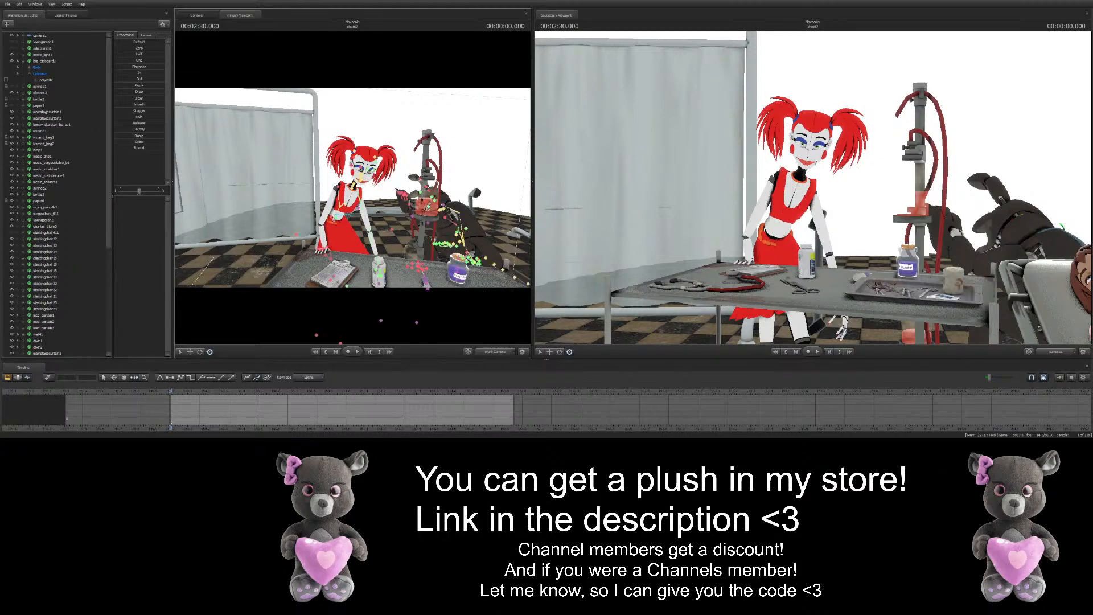
# Expand the red-haired character's controls, frame her in the work camera, and select both eye bones for rotation
pyautogui.click(42, 93)
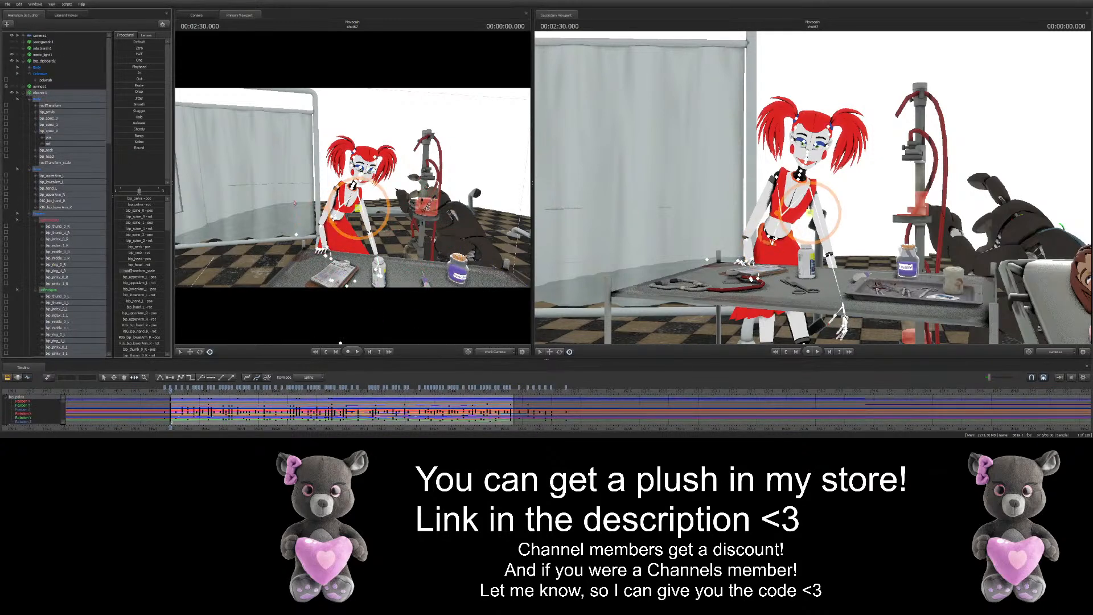
pyautogui.keyDown('ctrl'); pyautogui.click(275, 216); pyautogui.keyUp('ctrl')
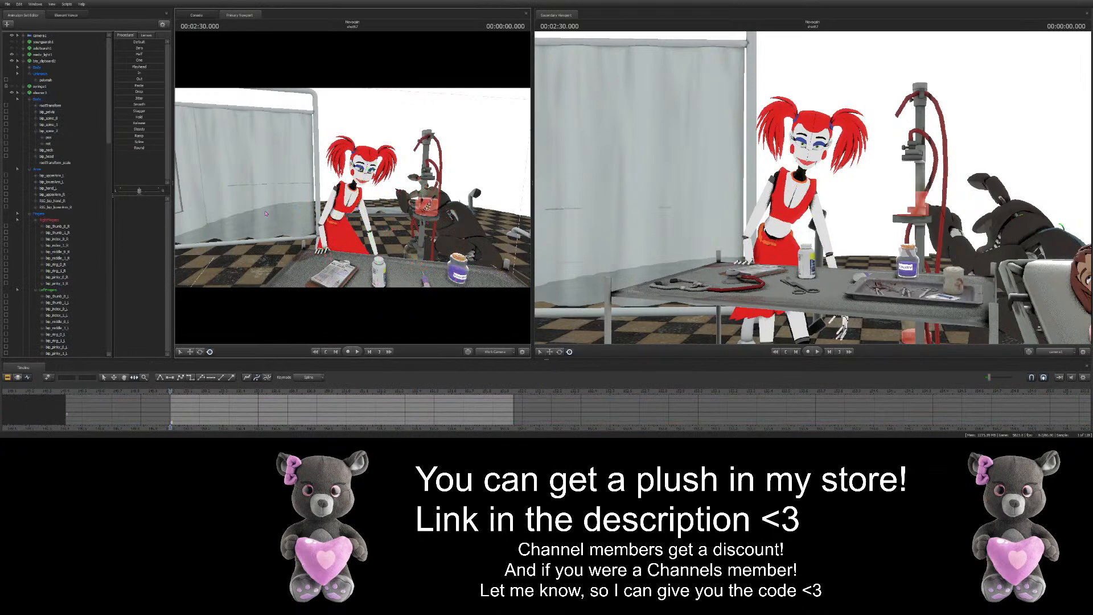
pyautogui.press('w')
pyautogui.press('s')
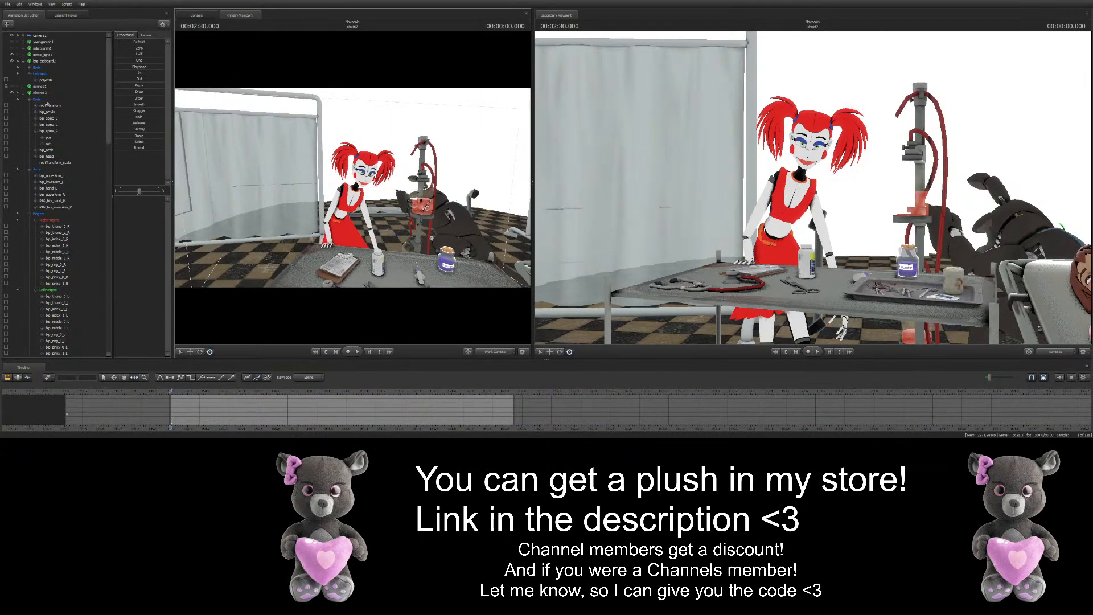
pyautogui.press('w')
pyautogui.keyDown('ctrl'); pyautogui.click(336, 226); pyautogui.keyUp('ctrl')
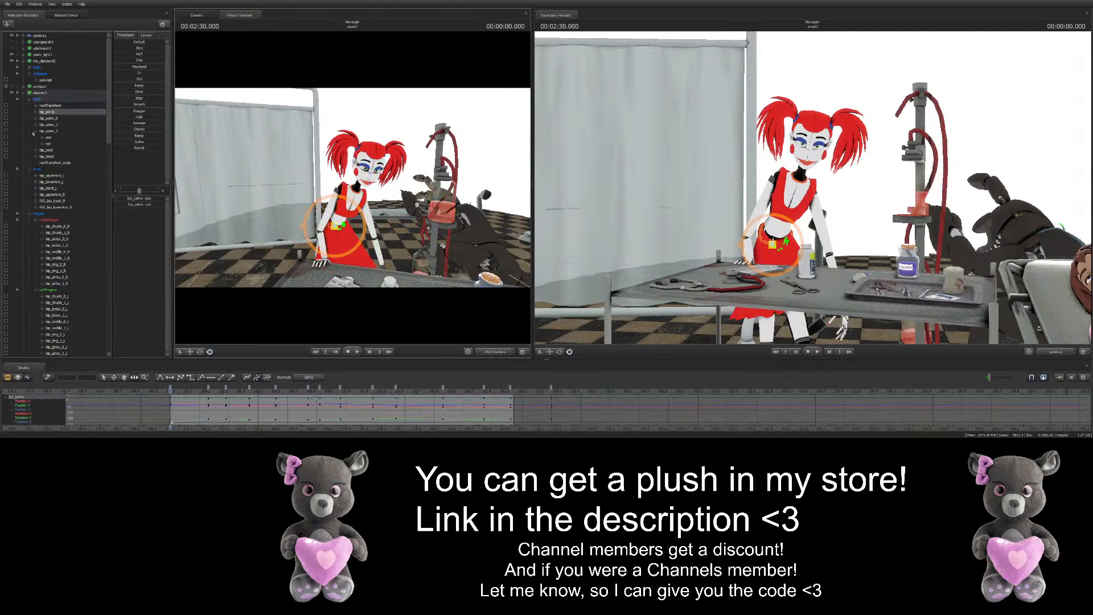
pyautogui.scroll(-10, 33, 133)
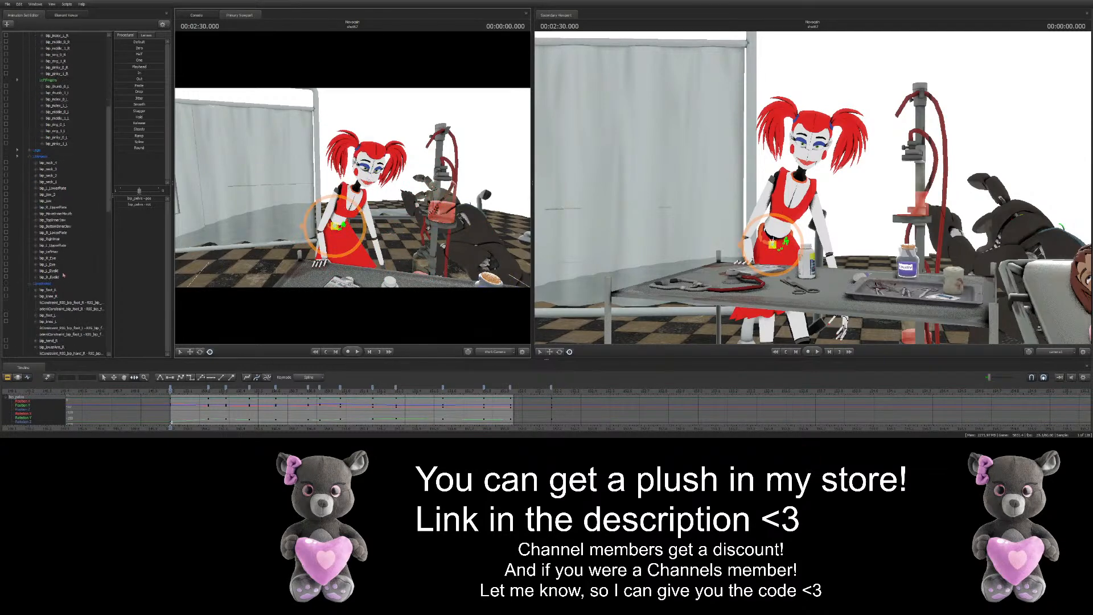
pyautogui.moveTo(50, 258); pyautogui.dragTo(50, 264)
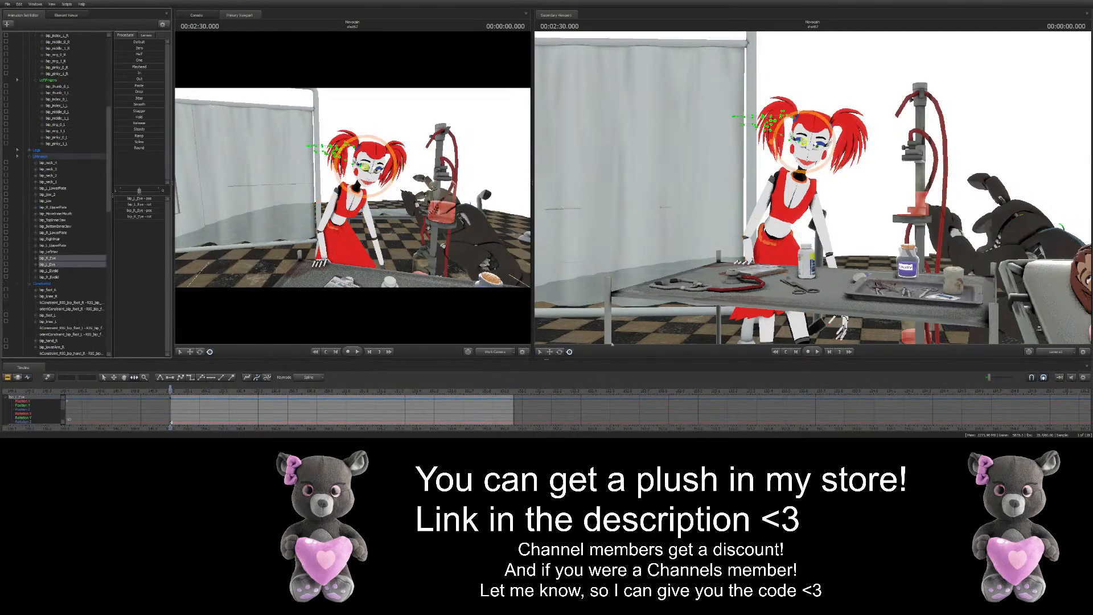
pyautogui.press('e')
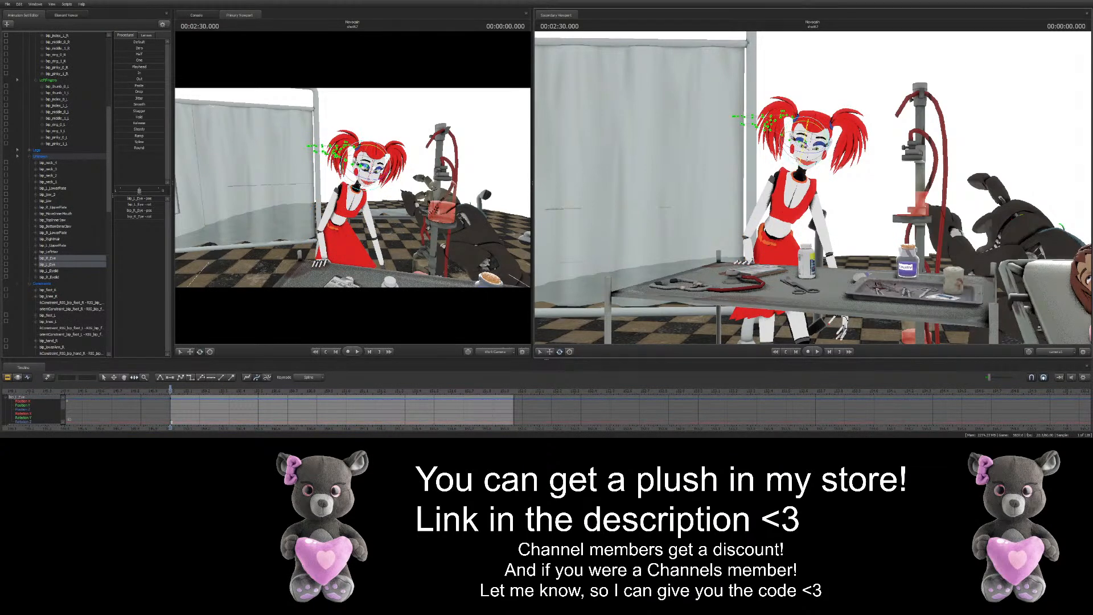
# Rotate both eyes to keyframe her gaze at 02:30.200, 02:30.233 and 02:30.350
pyautogui.moveTo(171, 389); pyautogui.dragTo(206, 388)
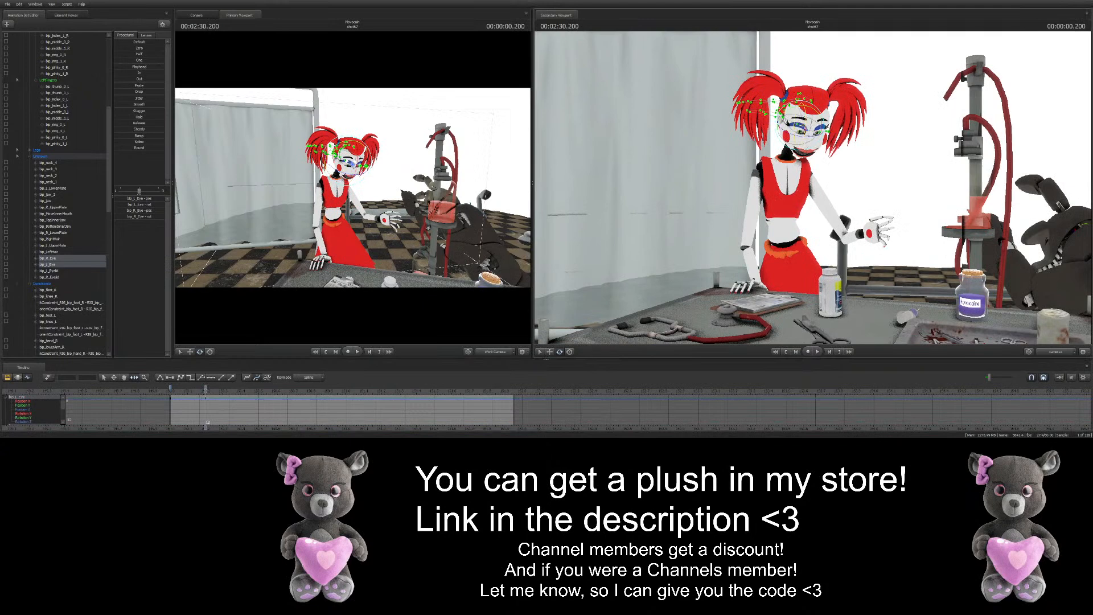
pyautogui.moveTo(206, 387); pyautogui.dragTo(211, 390)
pyautogui.scroll(2, 212, 390)
pyautogui.moveTo(795, 114); pyautogui.dragTo(784, 110)
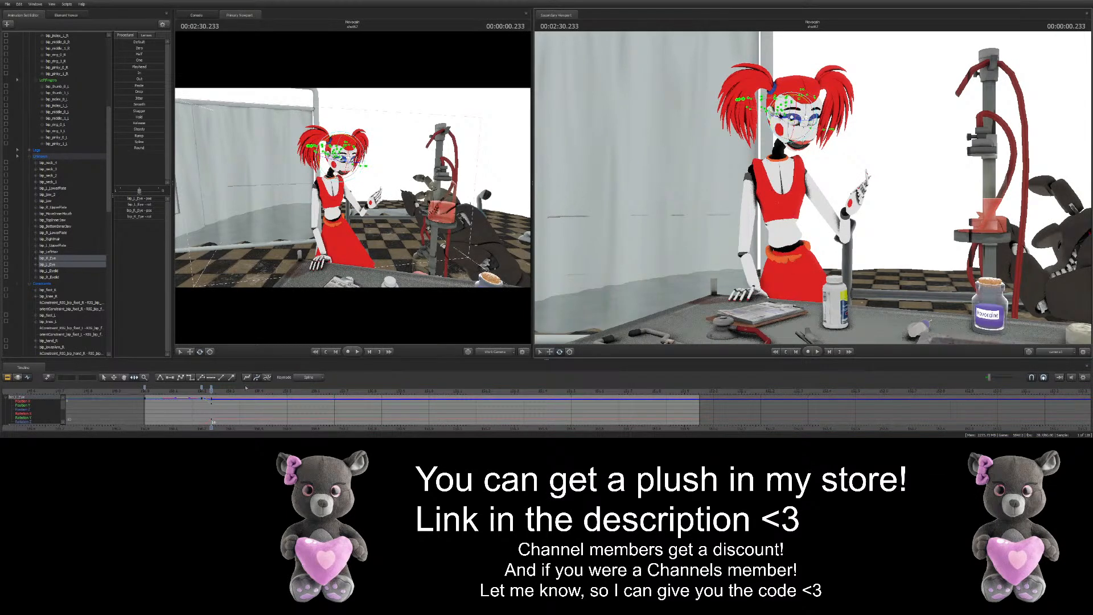
pyautogui.moveTo(212, 389); pyautogui.dragTo(235, 389)
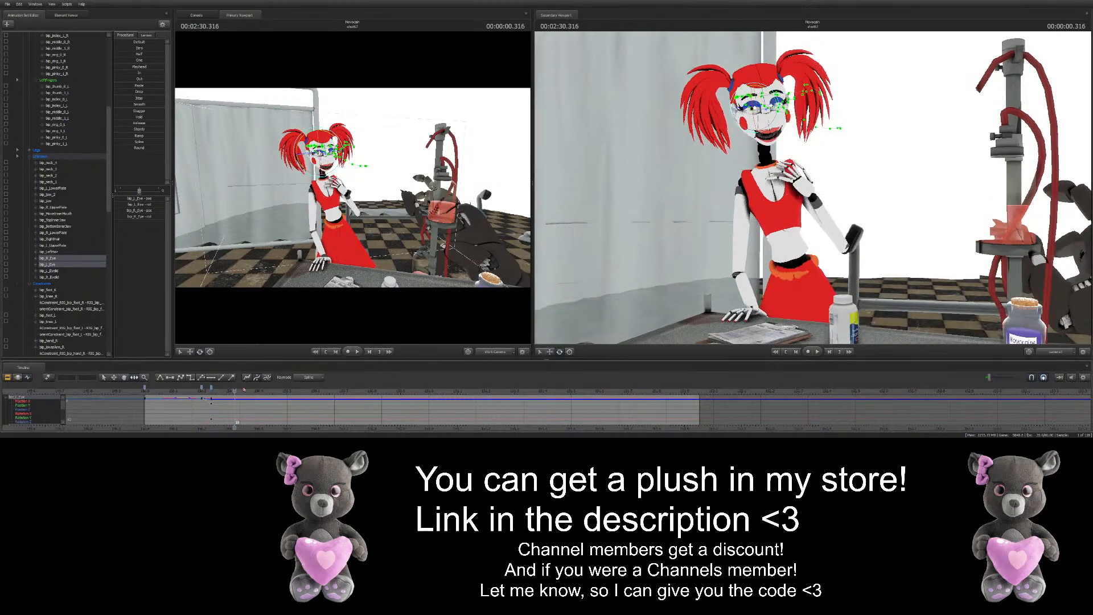
pyautogui.click(243, 390)
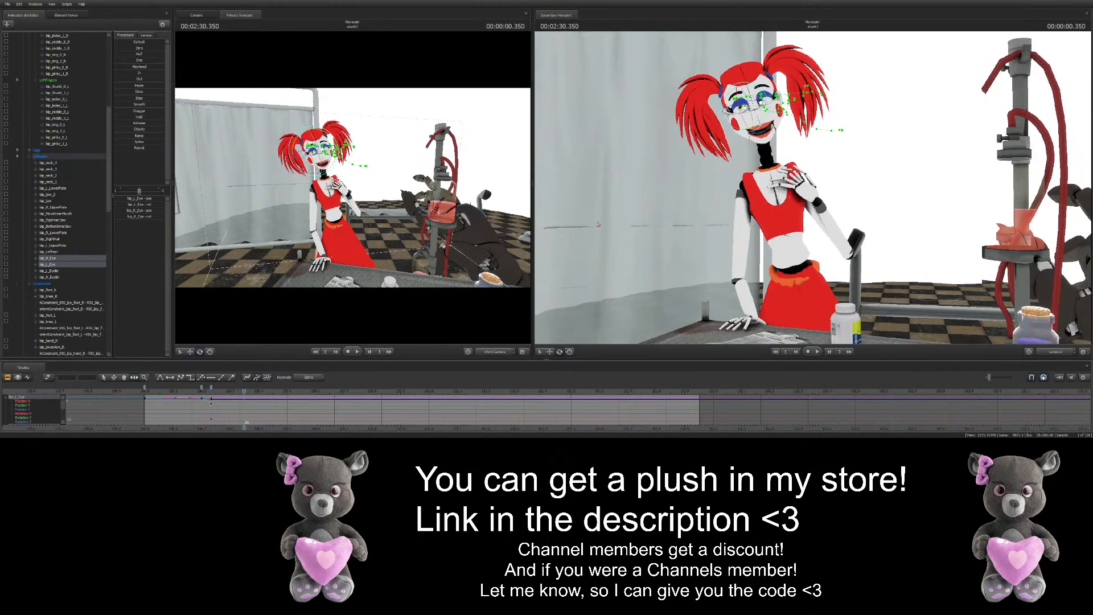
pyautogui.moveTo(749, 116); pyautogui.dragTo(753, 100)
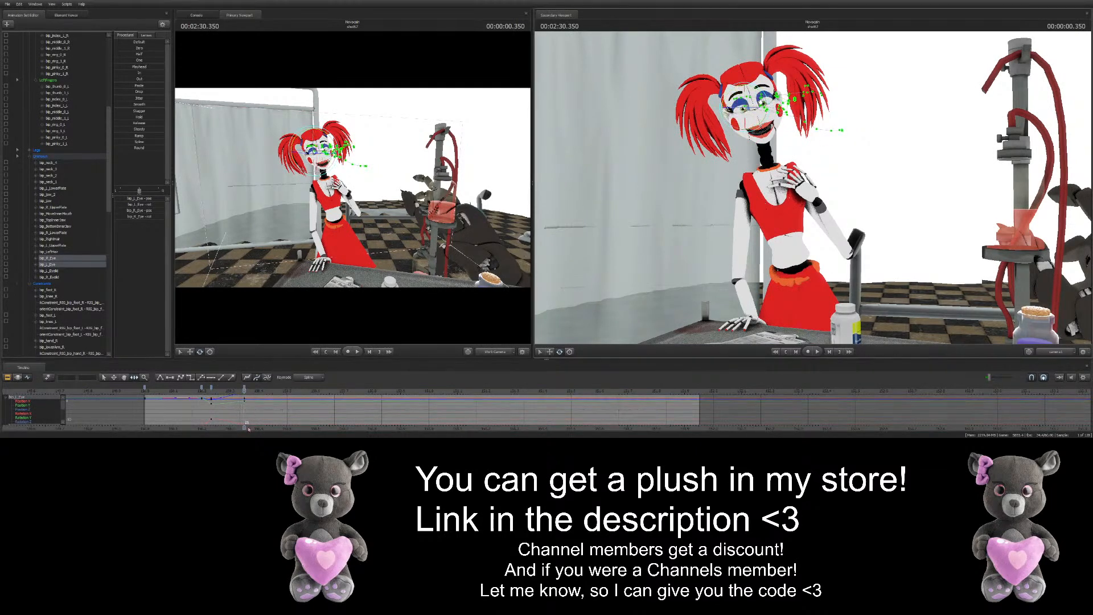
# Keyframe the rotation of both eyes at 02:30.483 and 02:30.583 to follow the head movement
pyautogui.moveTo(249, 430); pyautogui.dragTo(243, 408, button='middle')
pyautogui.scroll(1, 316, 415)
pyautogui.scroll(2, 238, 401)
pyautogui.moveTo(237, 391); pyautogui.dragTo(290, 389)
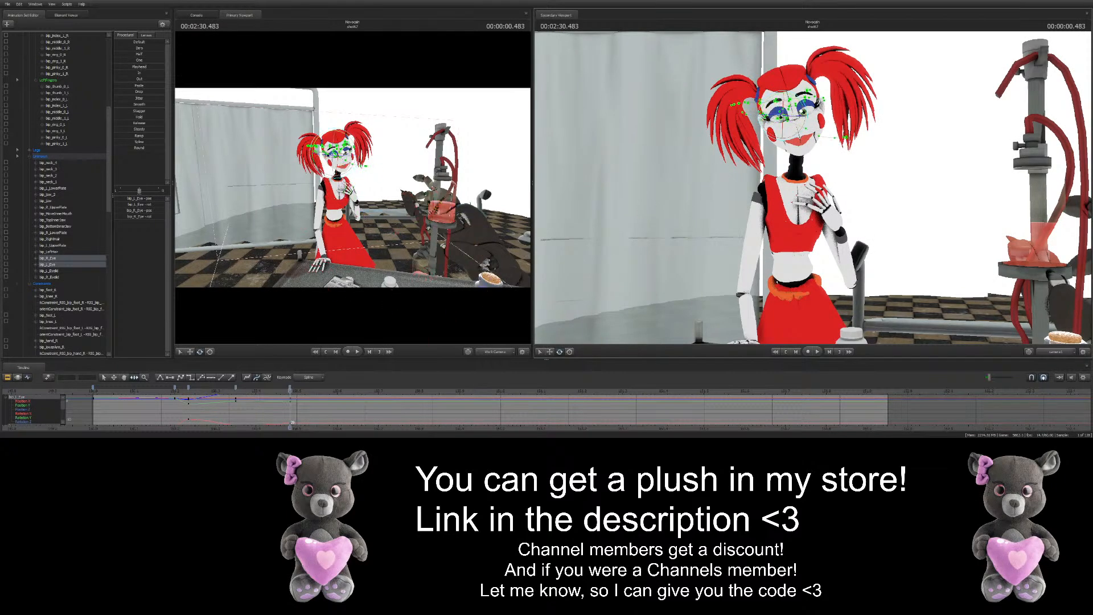
pyautogui.scroll(-2, 207, 422)
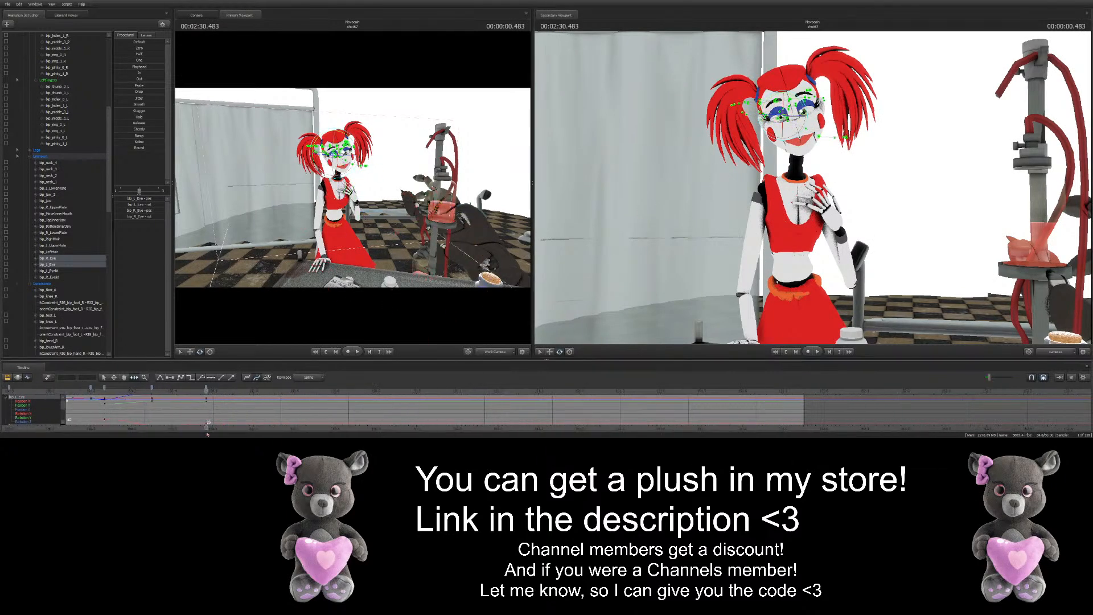
pyautogui.click(247, 384)
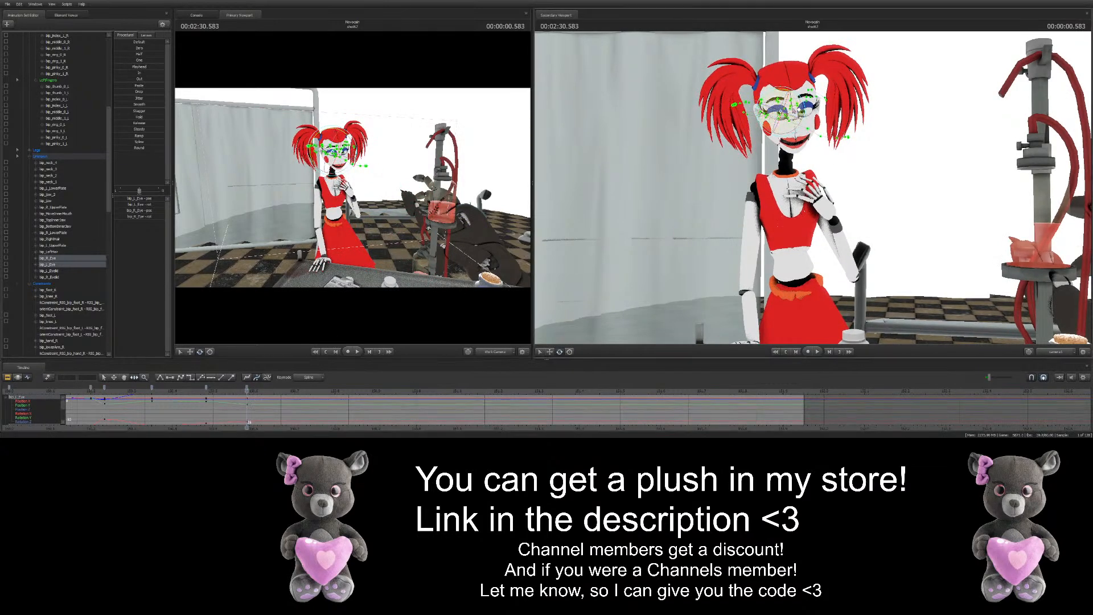
# Adjust the gaze of both eyes at 02:30.683, 02:30.783 and 02:30.883
pyautogui.scroll(-1, 268, 389)
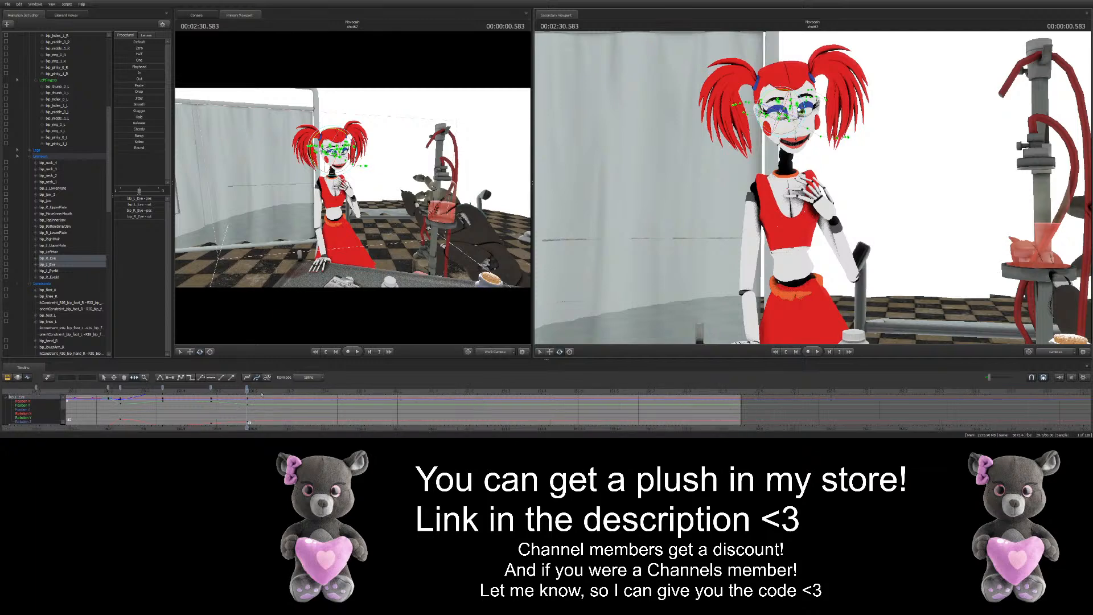
pyautogui.click(284, 390)
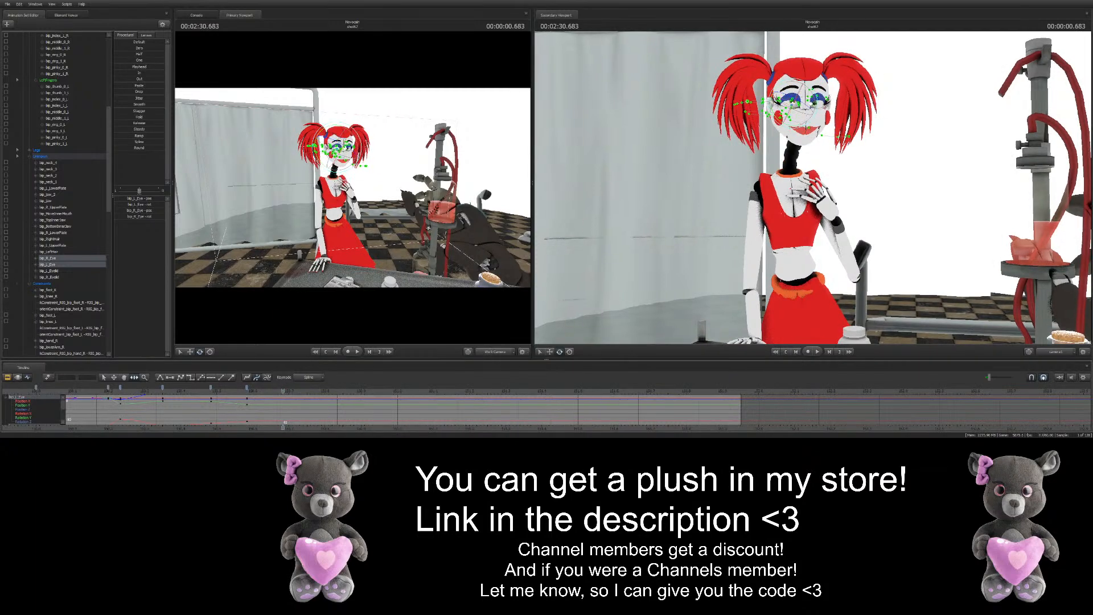
pyautogui.moveTo(794, 110); pyautogui.dragTo(798, 118)
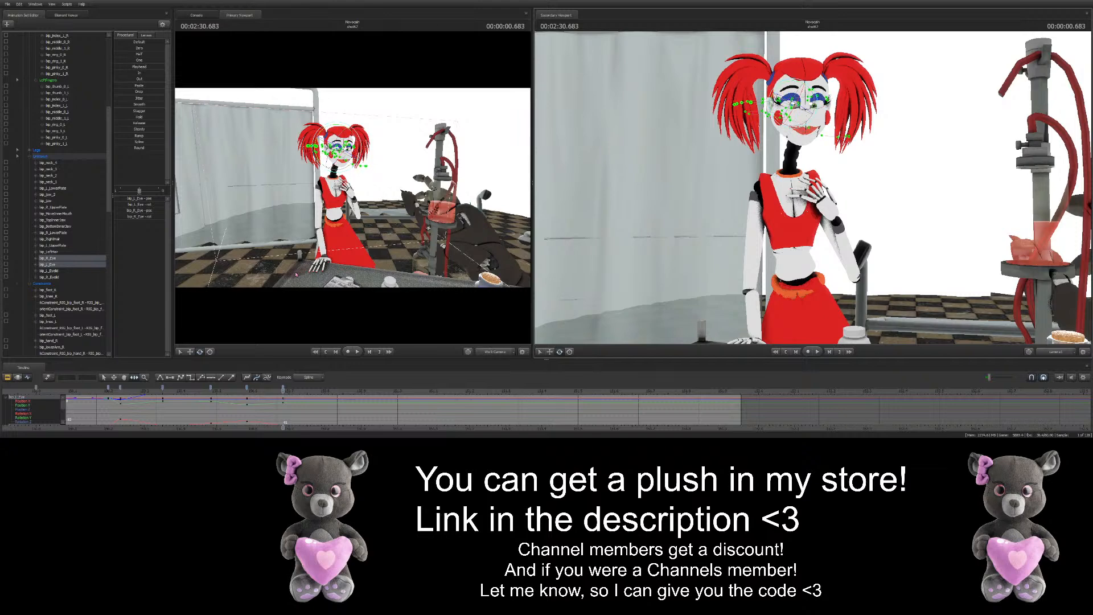
pyautogui.click(320, 391)
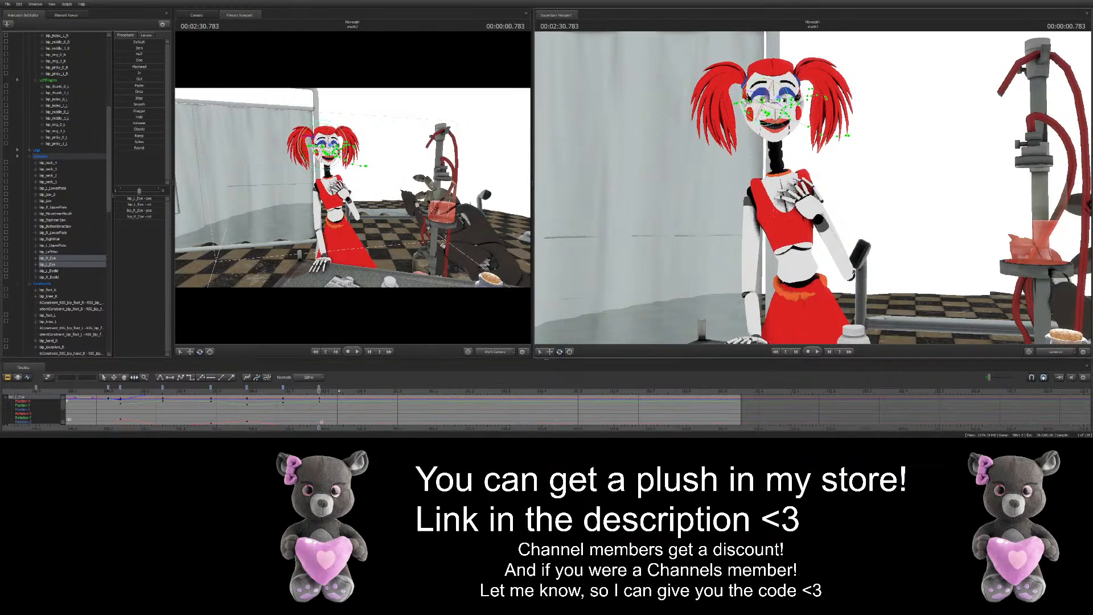
pyautogui.moveTo(339, 391); pyautogui.dragTo(355, 391)
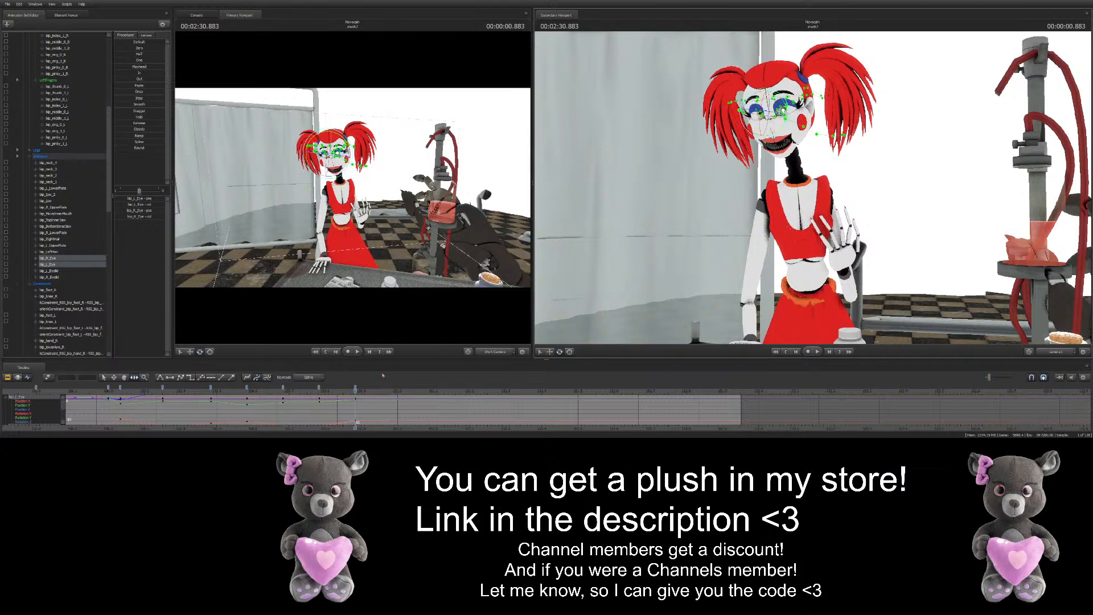
# Rotate both eyes to new gaze directions at 02:31.033 and 02:31.183
pyautogui.click(406, 394)
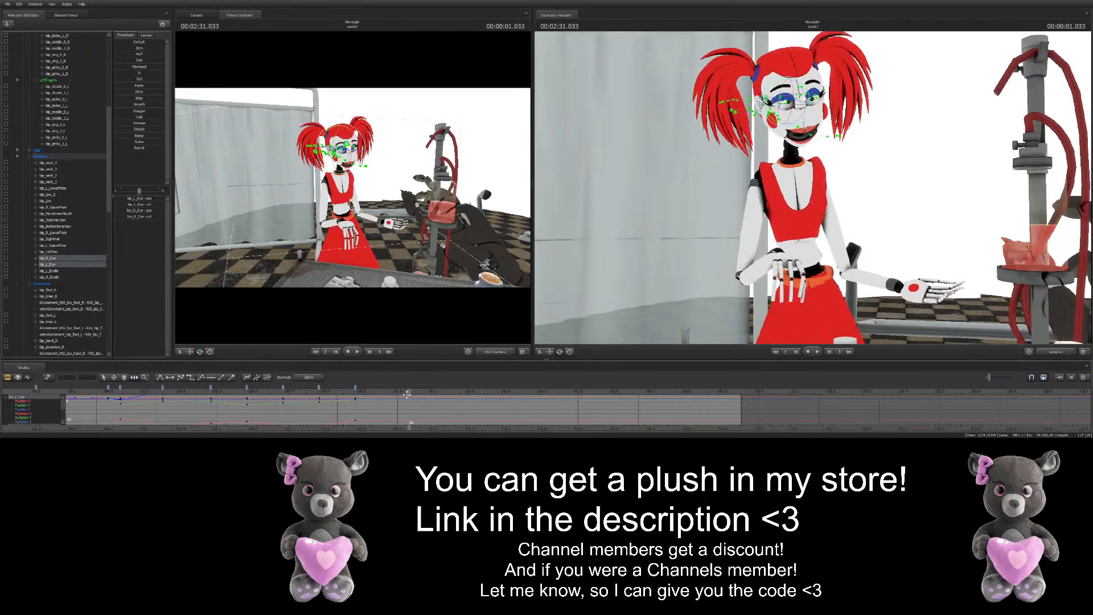
pyautogui.moveTo(787, 105); pyautogui.dragTo(776, 112)
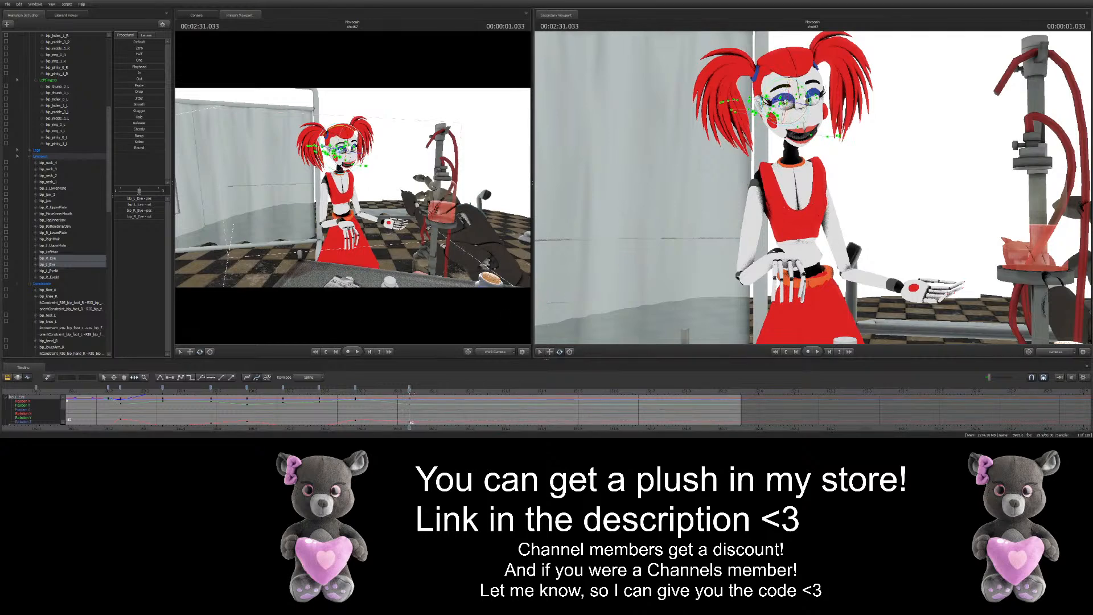
pyautogui.moveTo(409, 391); pyautogui.dragTo(464, 387)
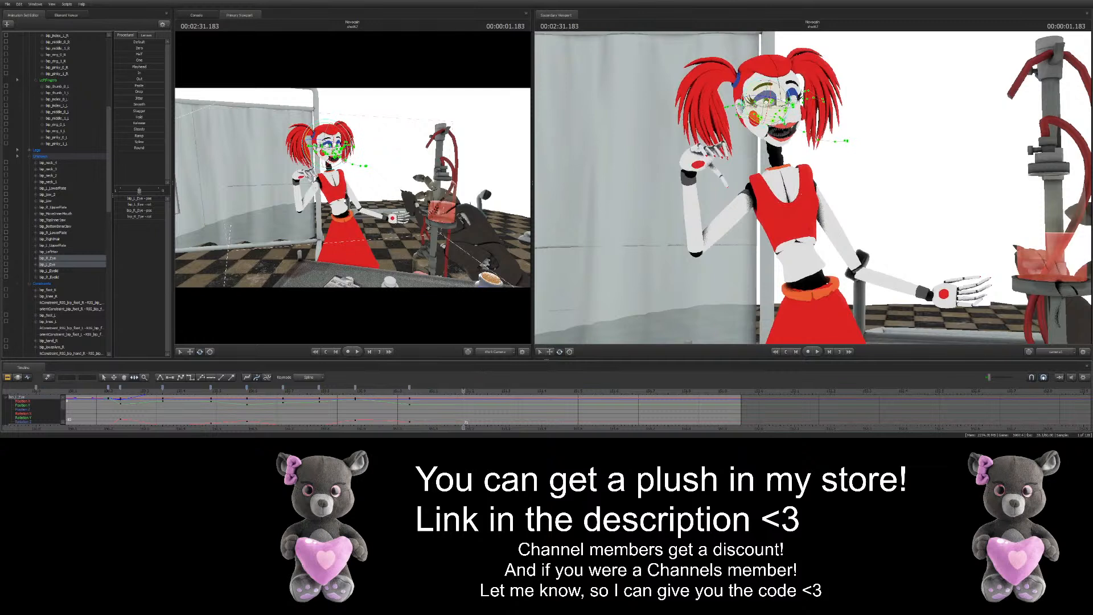
pyautogui.moveTo(764, 103); pyautogui.dragTo(758, 107)
# Keyframe both eyes' gaze at 02:31.300 and 02:31.433 while her arms are spread
pyautogui.scroll(-3, 379, 398)
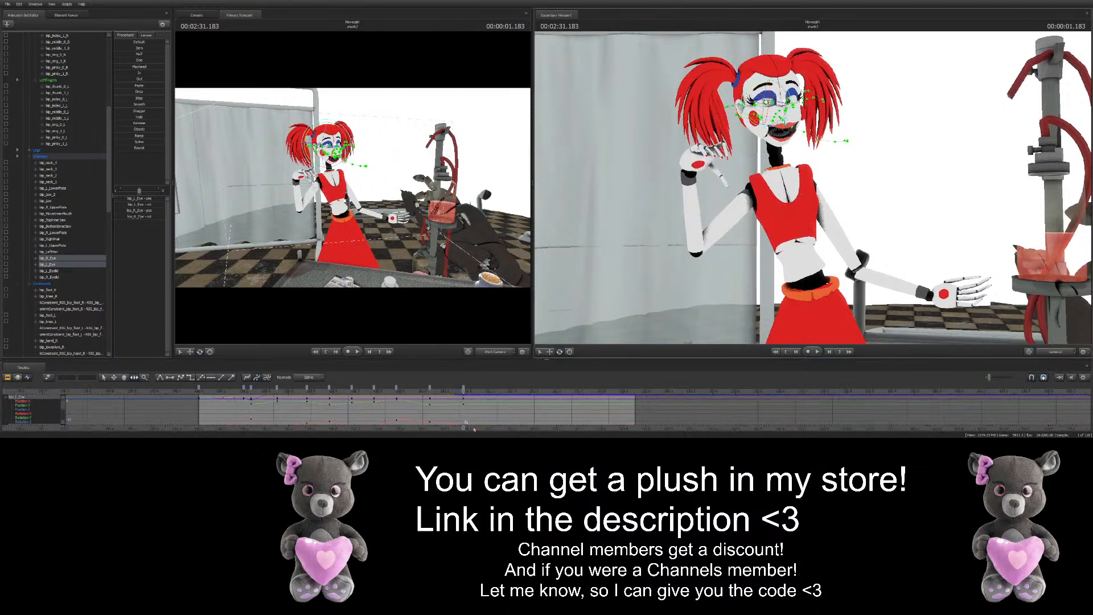
pyautogui.scroll(3, 401, 394)
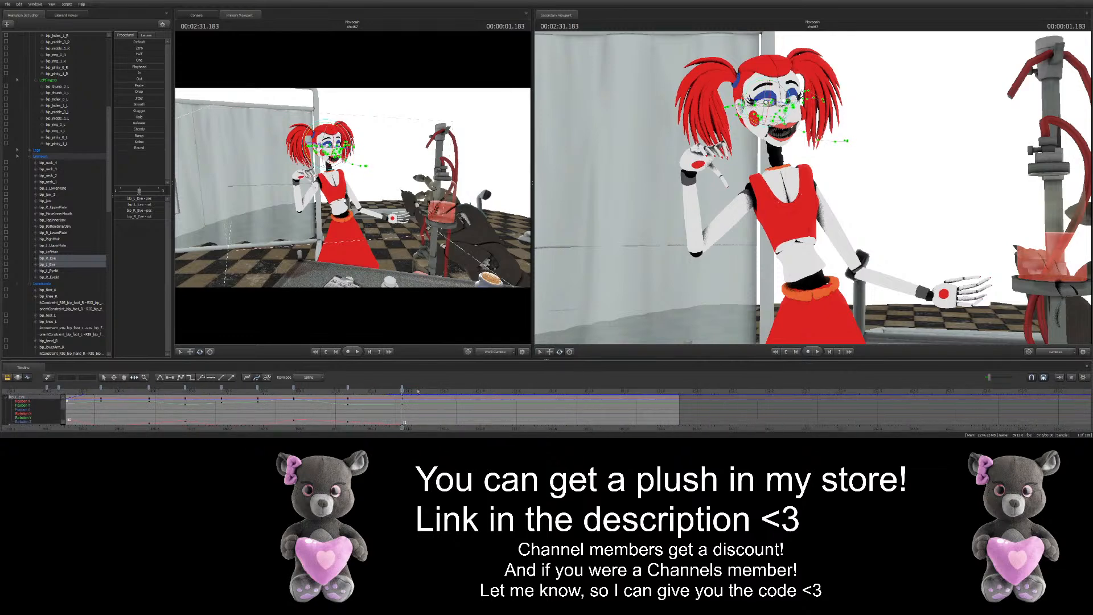
pyautogui.moveTo(420, 393); pyautogui.dragTo(444, 391)
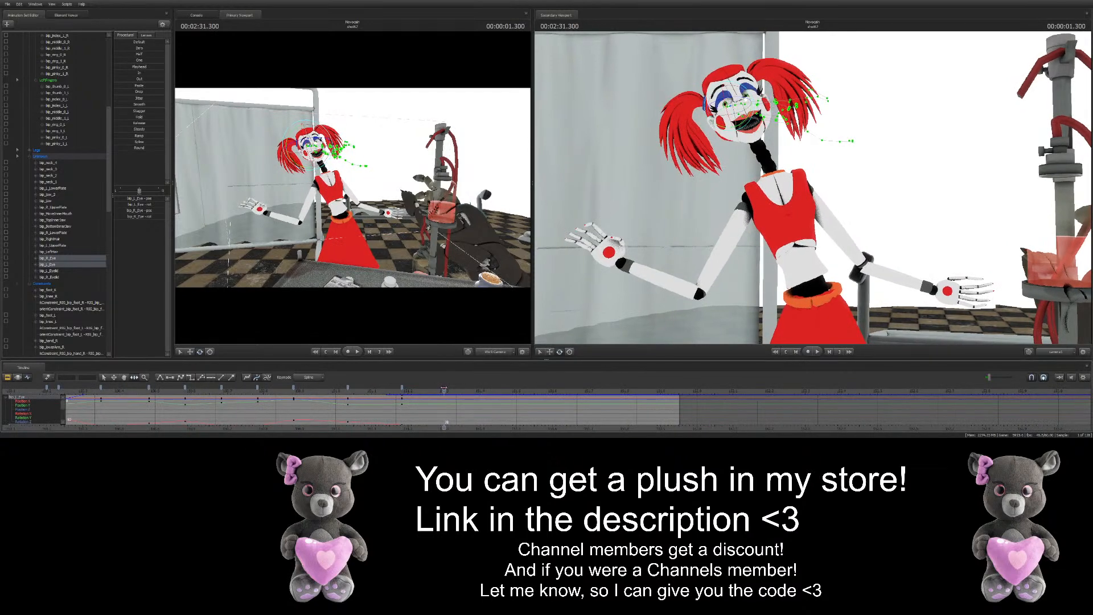
pyautogui.moveTo(744, 101); pyautogui.dragTo(738, 104)
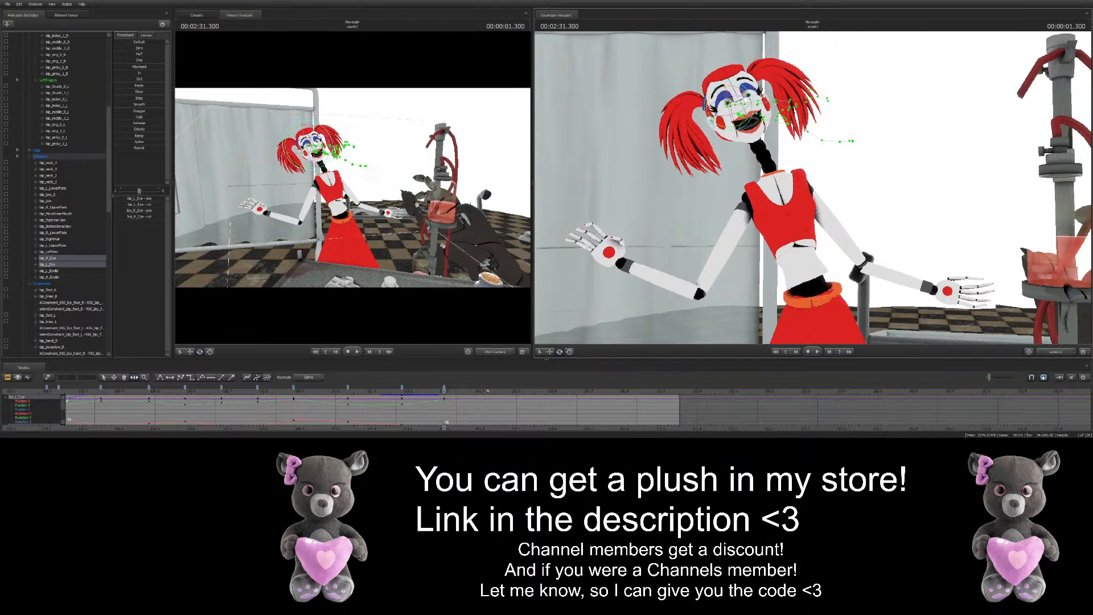
pyautogui.press('Right')
pyautogui.press('Right')
pyautogui.moveTo(739, 101); pyautogui.dragTo(735, 108)
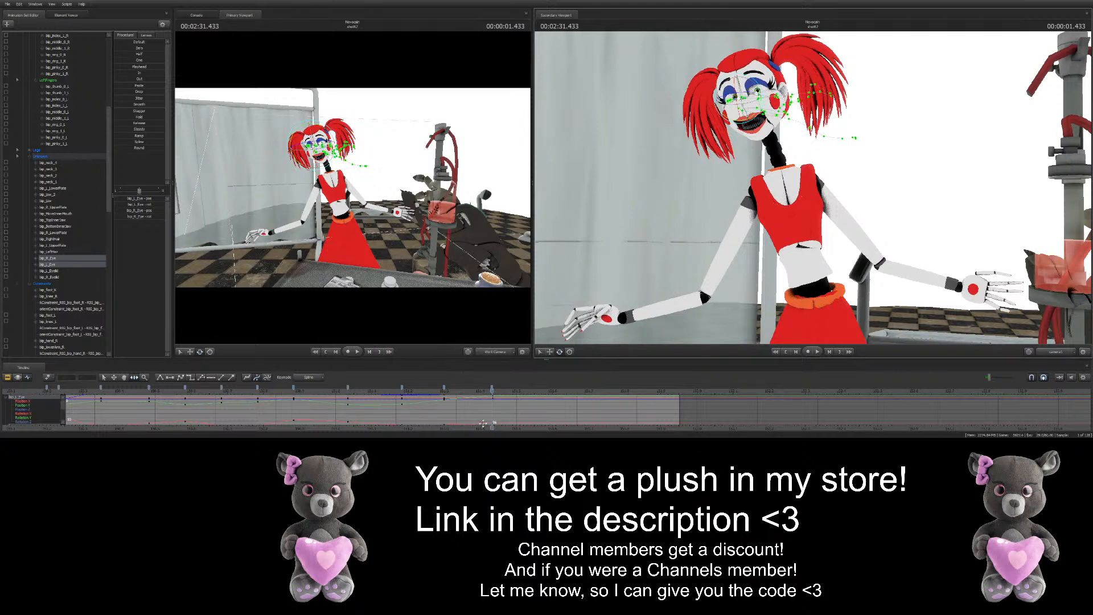
# Set the rotation of both eyes at 02:31.616 and 02:31.933, and return to 02:30.050
pyautogui.scroll(-3, 492, 424)
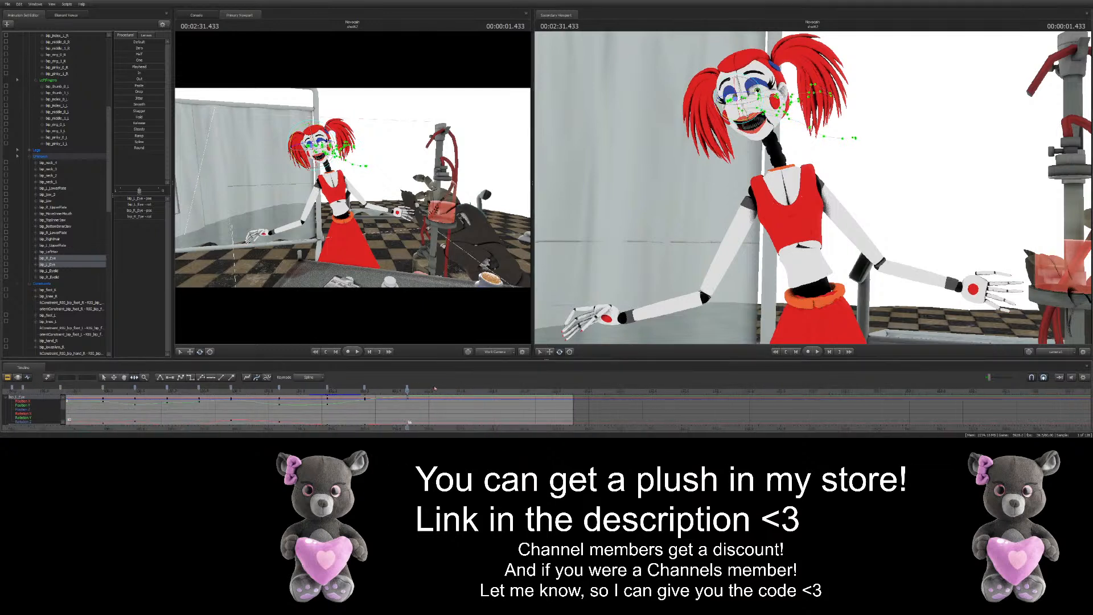
pyautogui.scroll(1, 426, 393)
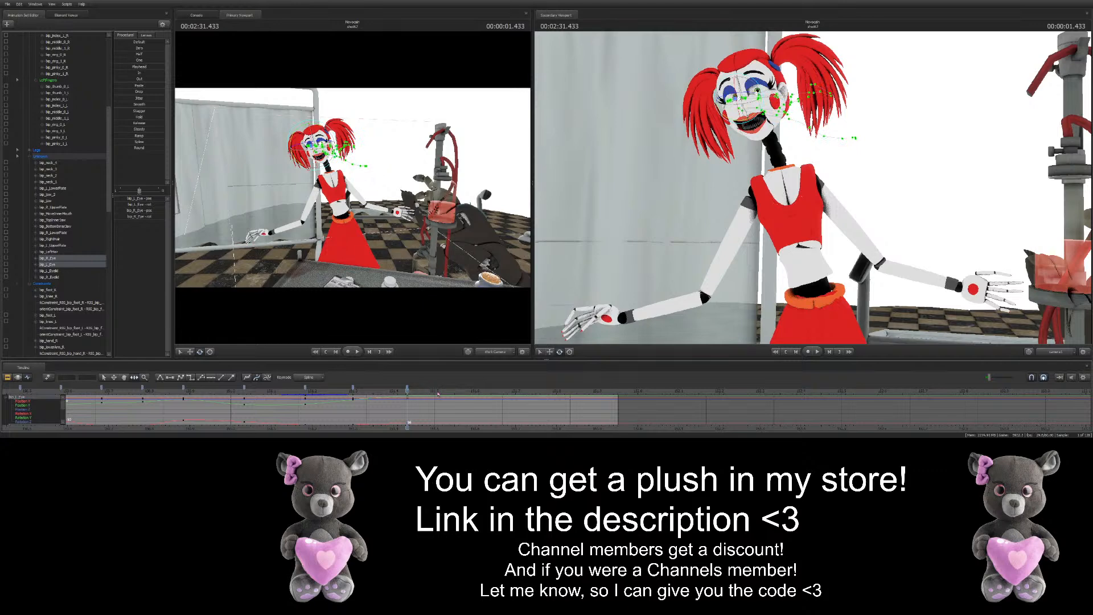
pyautogui.moveTo(438, 392); pyautogui.dragTo(474, 391)
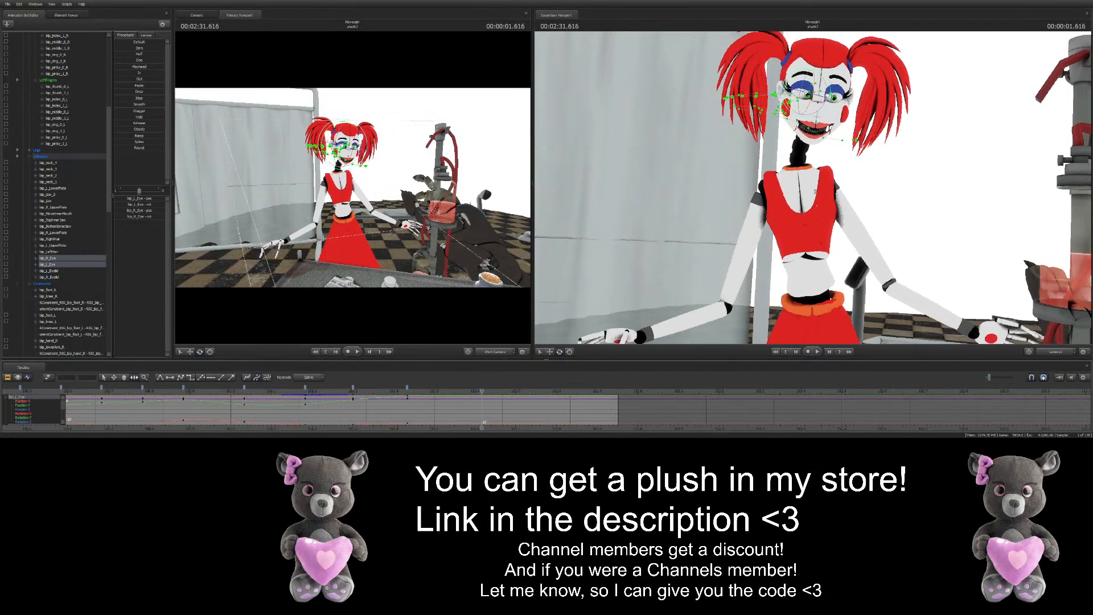
pyautogui.moveTo(803, 101); pyautogui.dragTo(798, 97)
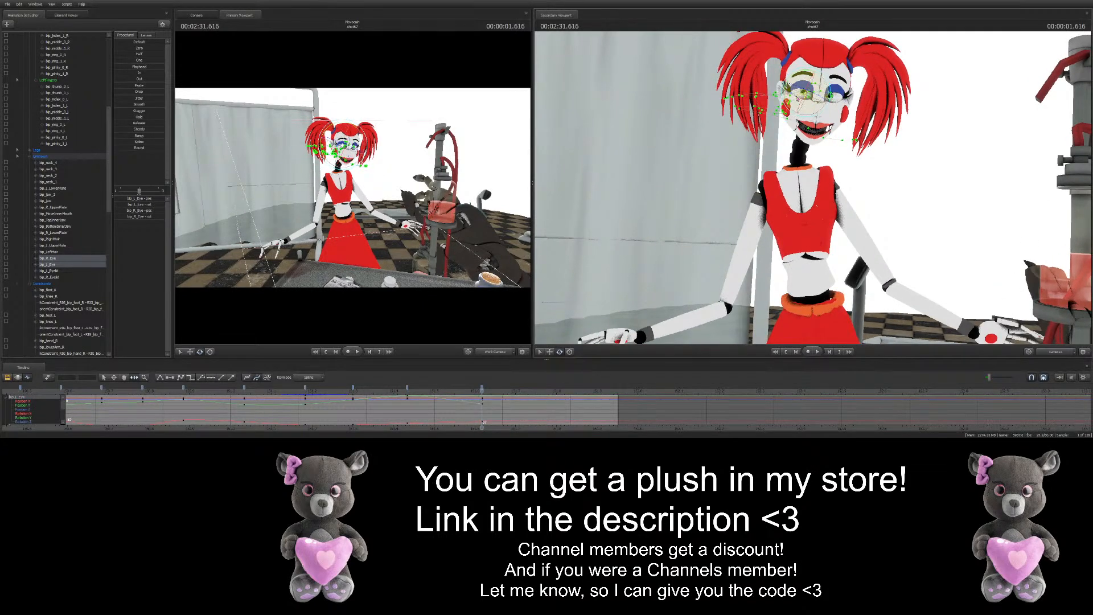
pyautogui.click(611, 392)
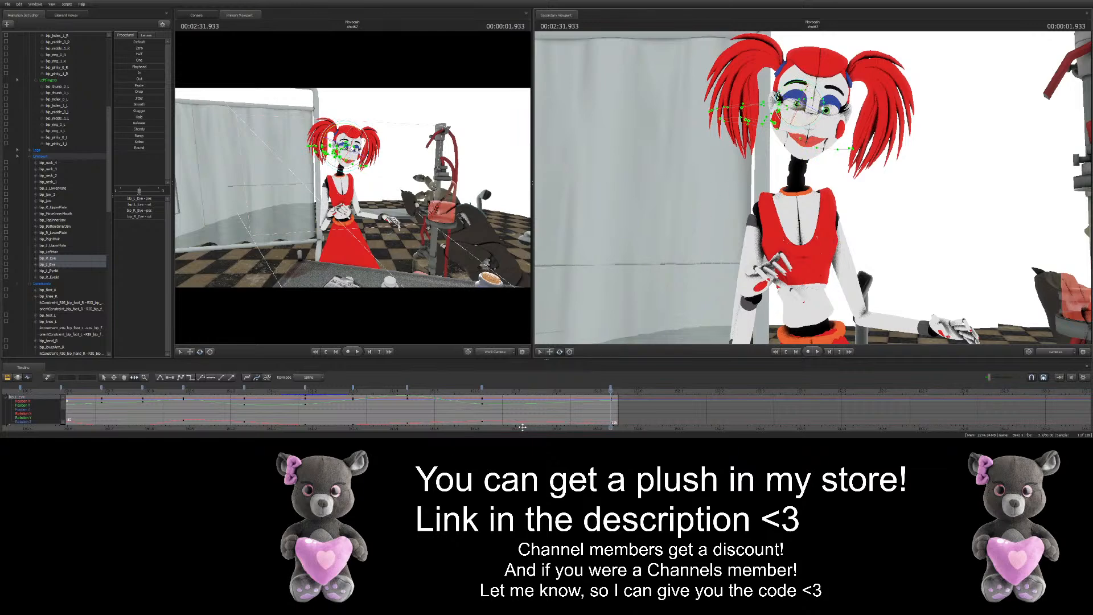
pyautogui.scroll(-3, 482, 395)
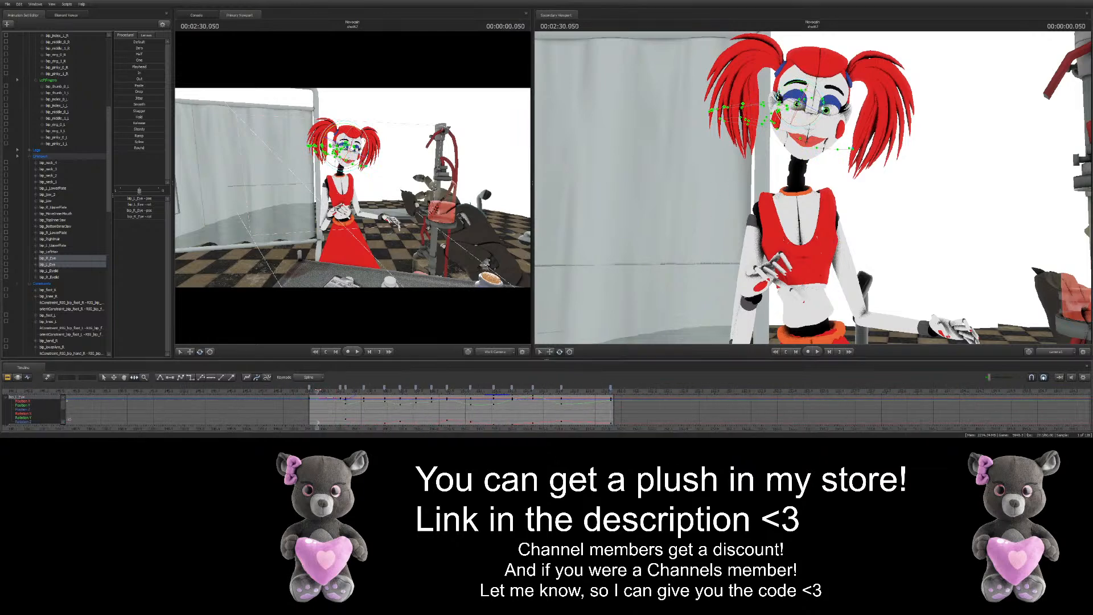
pyautogui.click(317, 392)
pyautogui.scroll(1, 335, 389)
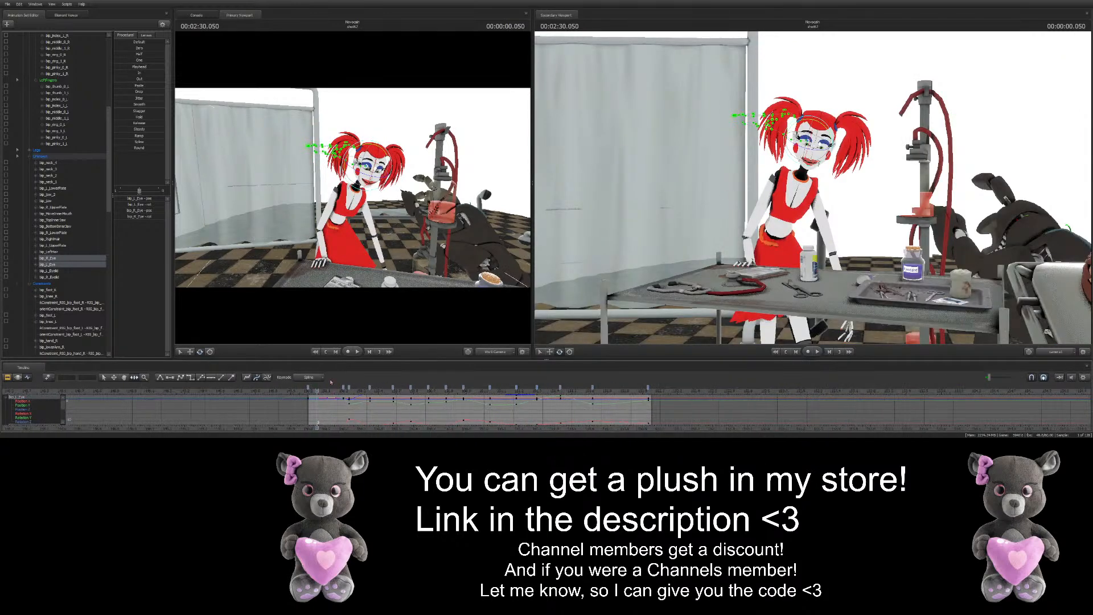
# Select all keyframes of both eyes across the shot, and release the eye controls
pyautogui.click(344, 398)
pyautogui.keyDown('shift'); pyautogui.click(648, 388); pyautogui.keyUp('shift')
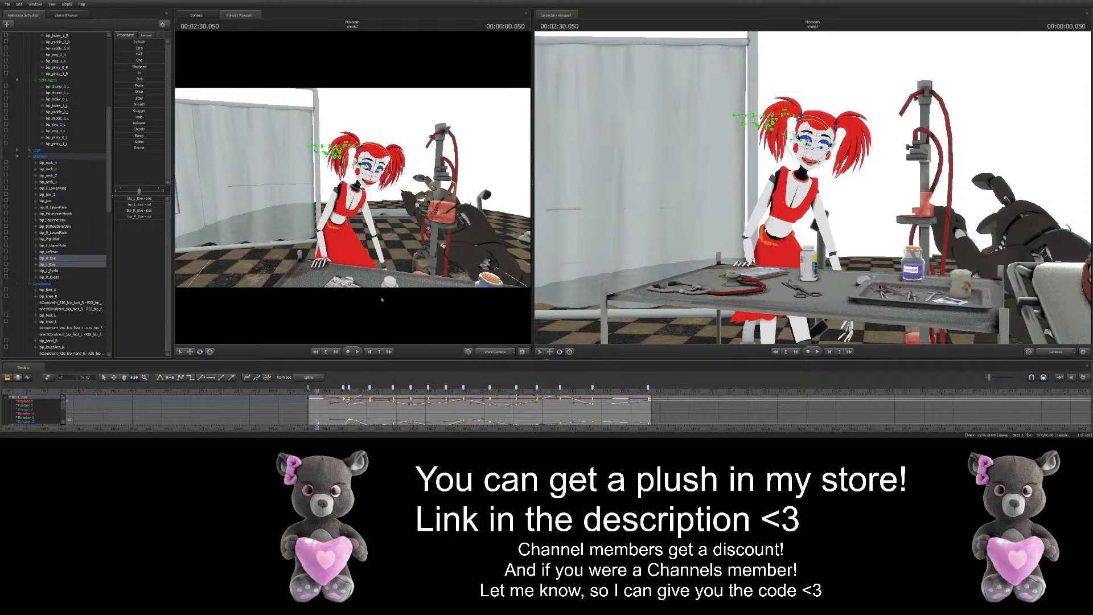
pyautogui.keyDown('ctrl'); pyautogui.click(392, 254); pyautogui.keyUp('ctrl')
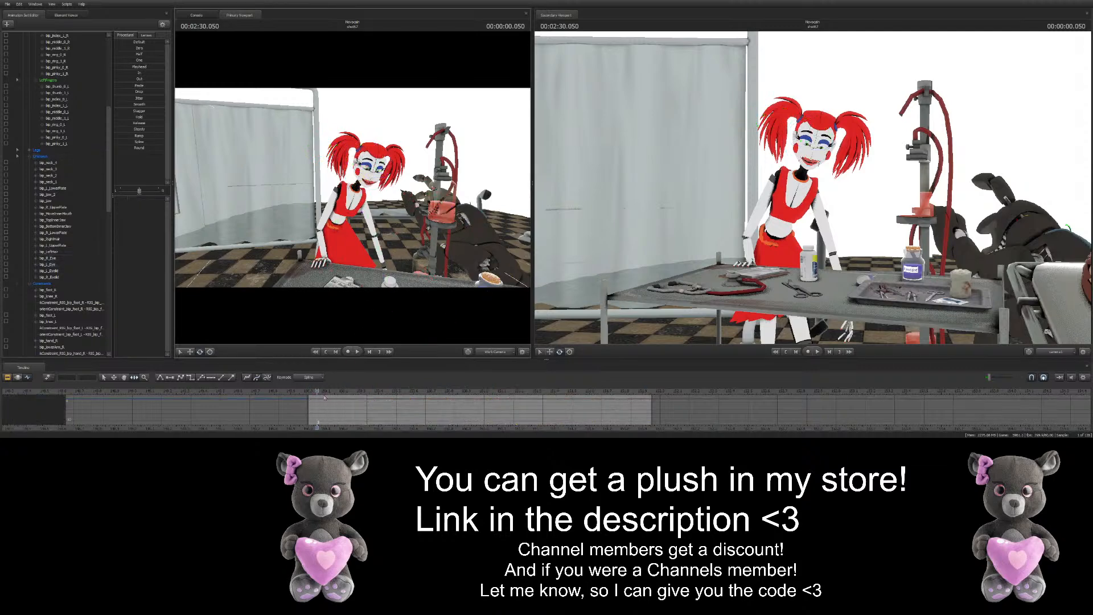
# Review the red-haired animatronic's body and eye animation between 02:30.050 and 02:31.866, rechecking the opening up to 02:30.483
pyautogui.scroll(2, 315, 422)
pyautogui.moveTo(317, 422); pyautogui.dragTo(227, 410, button='middle')
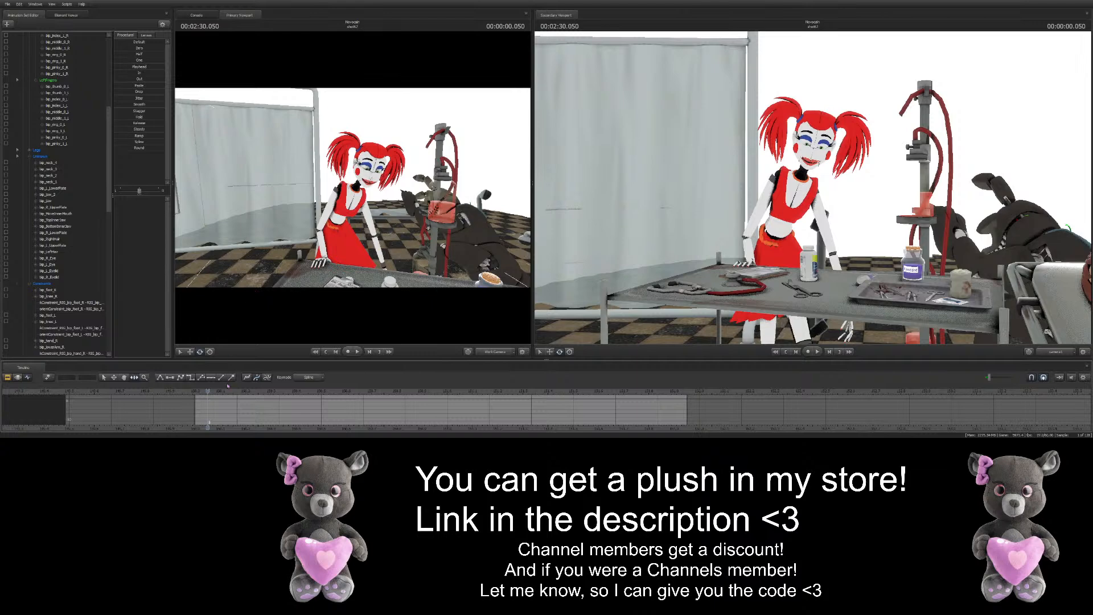
pyautogui.moveTo(202, 397); pyautogui.dragTo(370, 382)
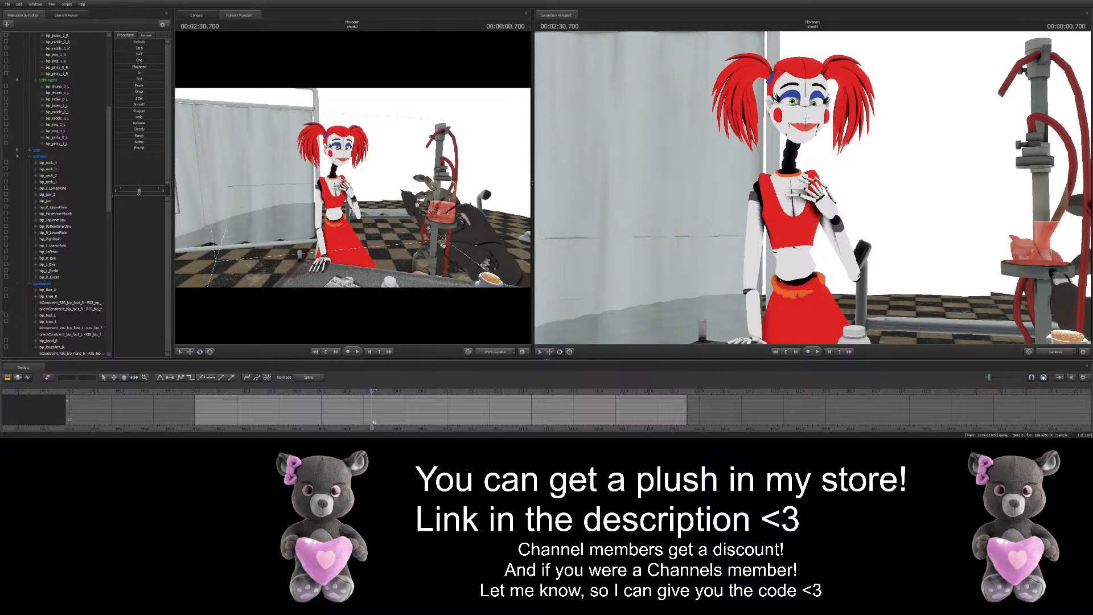
pyautogui.moveTo(371, 382); pyautogui.dragTo(667, 356)
pyautogui.scroll(-2, 653, 396)
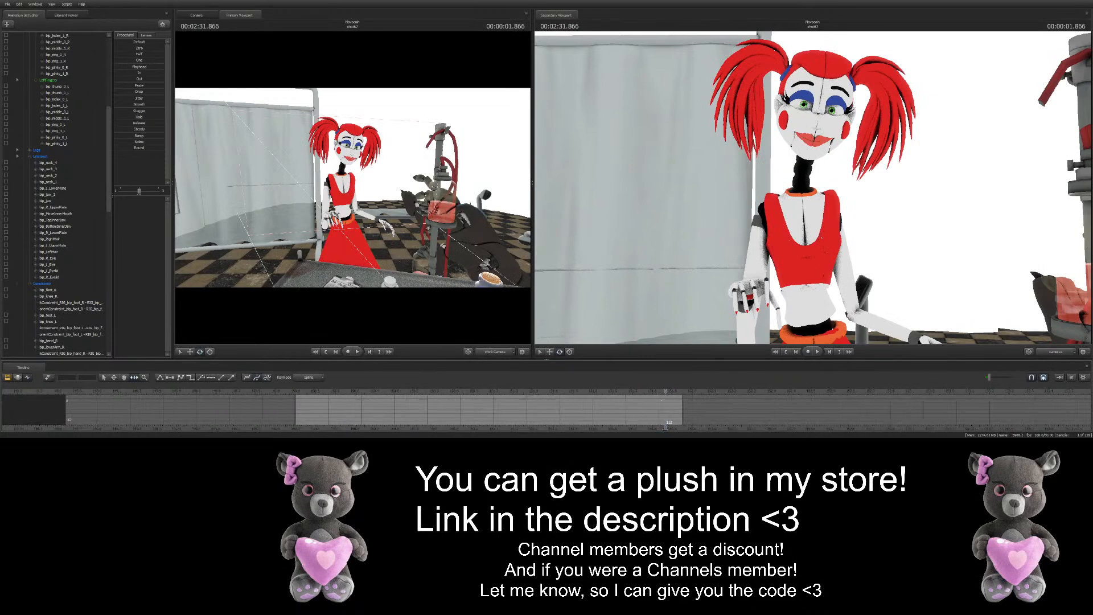
pyautogui.moveTo(666, 428); pyautogui.dragTo(651, 434, button='middle')
pyautogui.scroll(1, 591, 408)
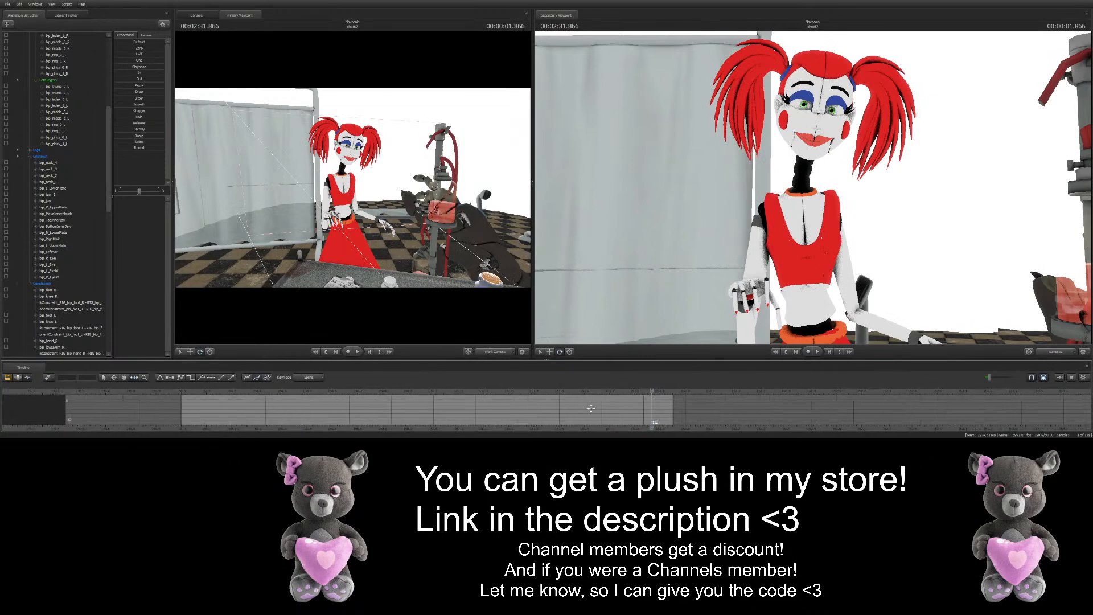
pyautogui.scroll(-1, 591, 408)
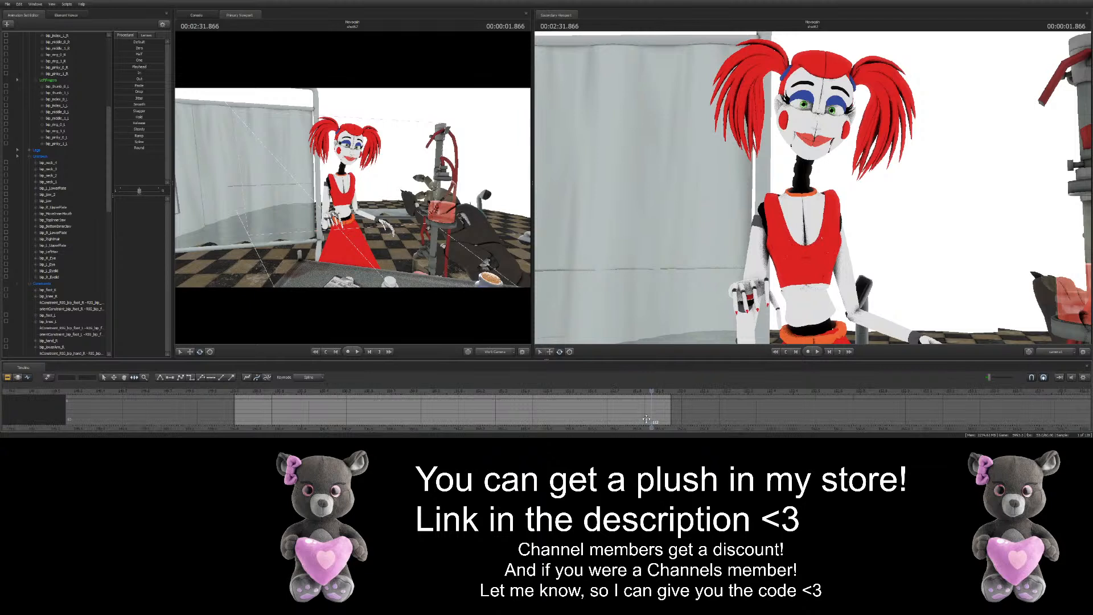
pyautogui.moveTo(643, 416); pyautogui.dragTo(605, 416, button='middle')
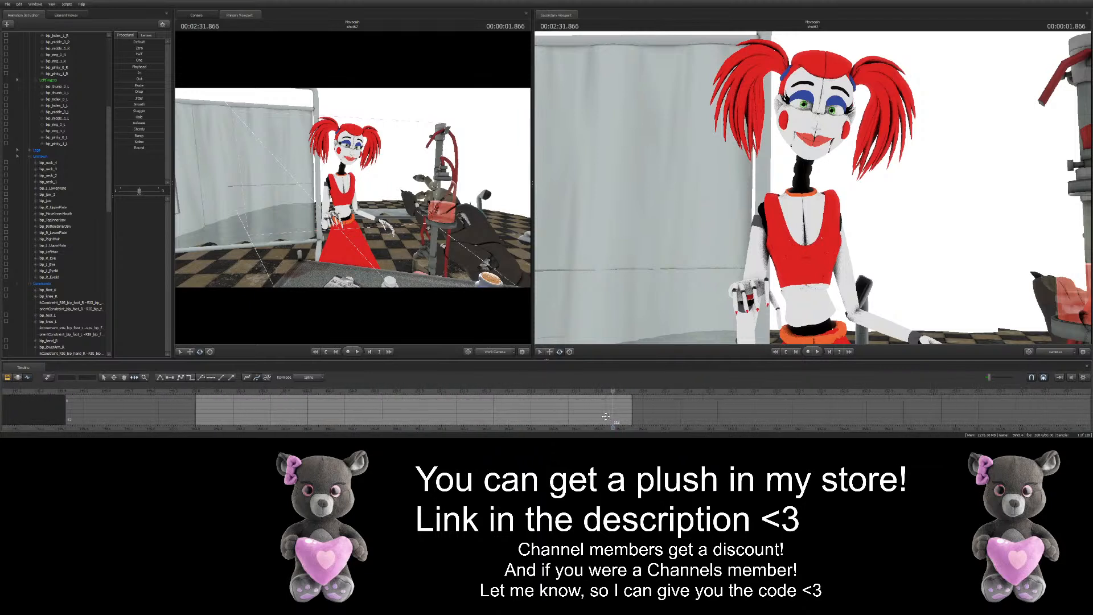
pyautogui.click(206, 394)
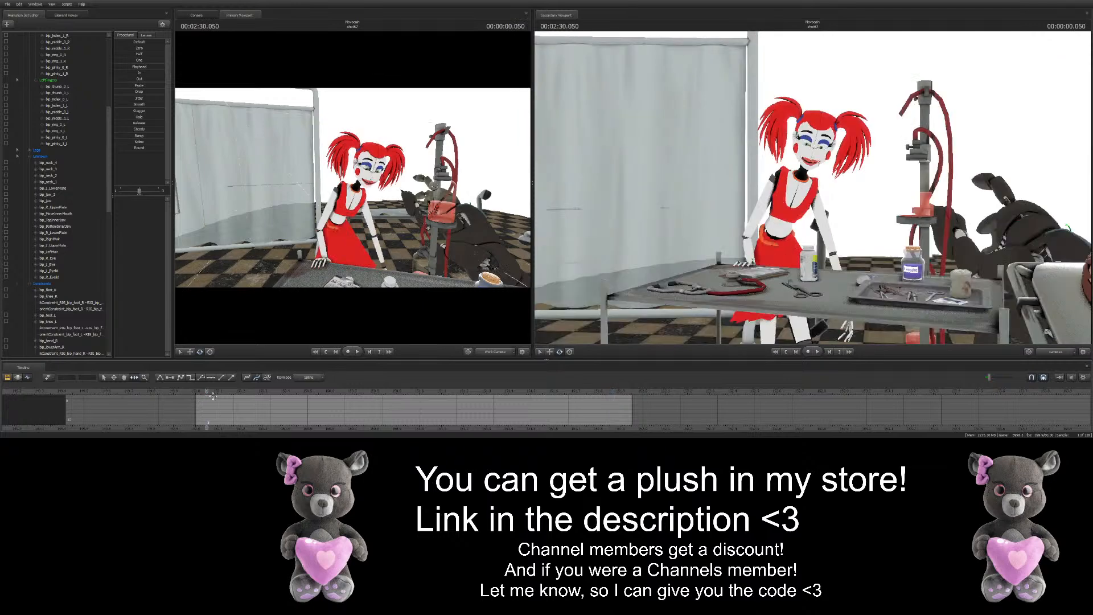
pyautogui.moveTo(206, 393); pyautogui.dragTo(274, 392)
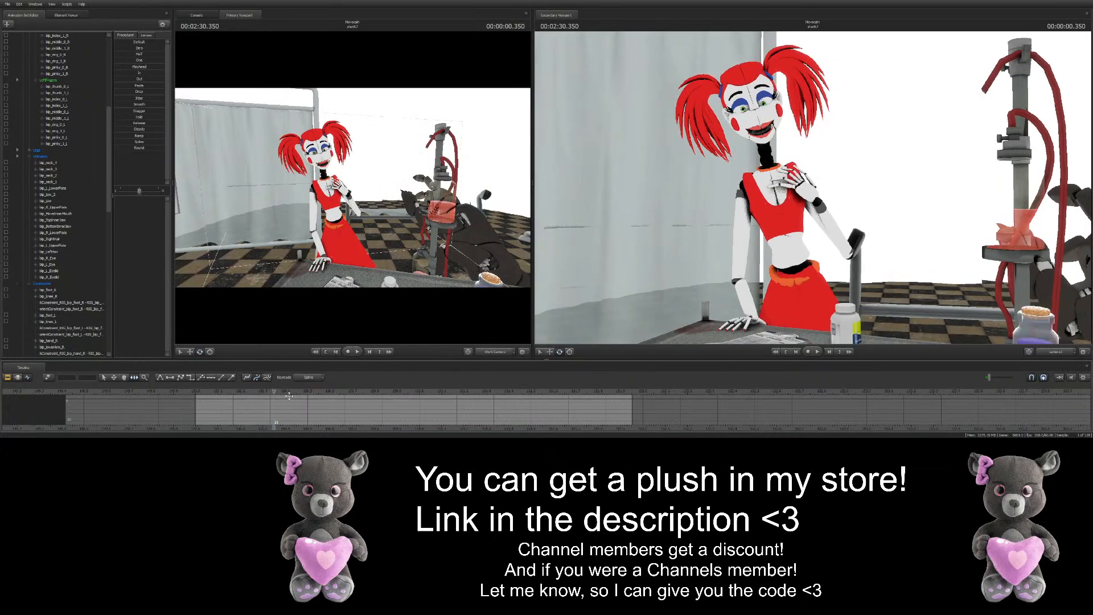
pyautogui.moveTo(288, 389); pyautogui.dragTo(306, 390)
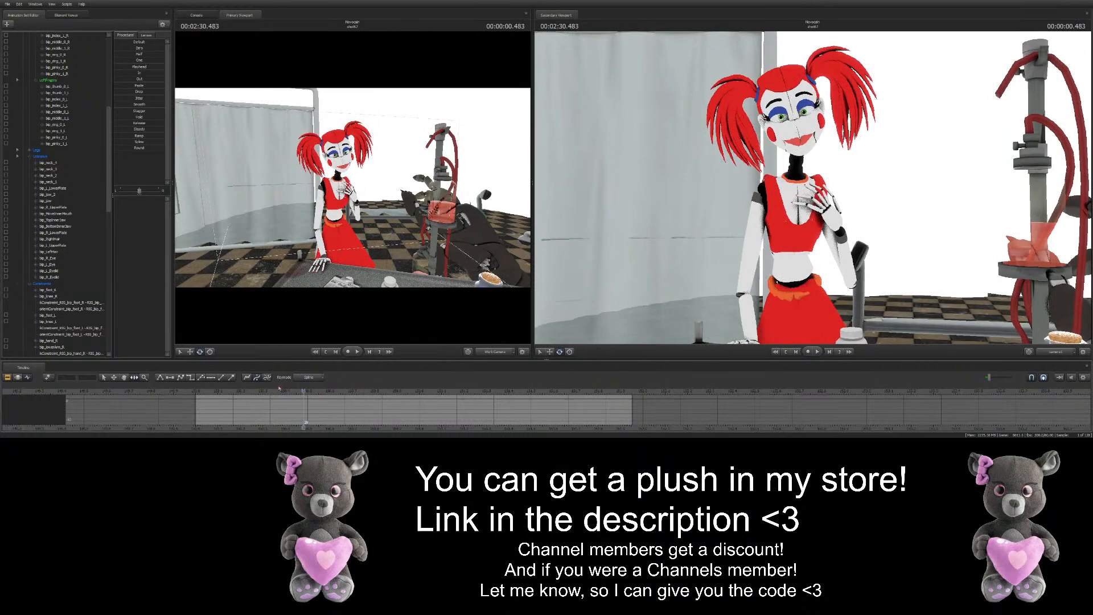
# Inspect the animatronic's pelvis motion up to 02:31.350, deselect the pelvis, and play the shot from its start
pyautogui.moveTo(302, 282); pyautogui.dragTo(349, 225)
pyautogui.press('w')
pyautogui.press('ctrl')
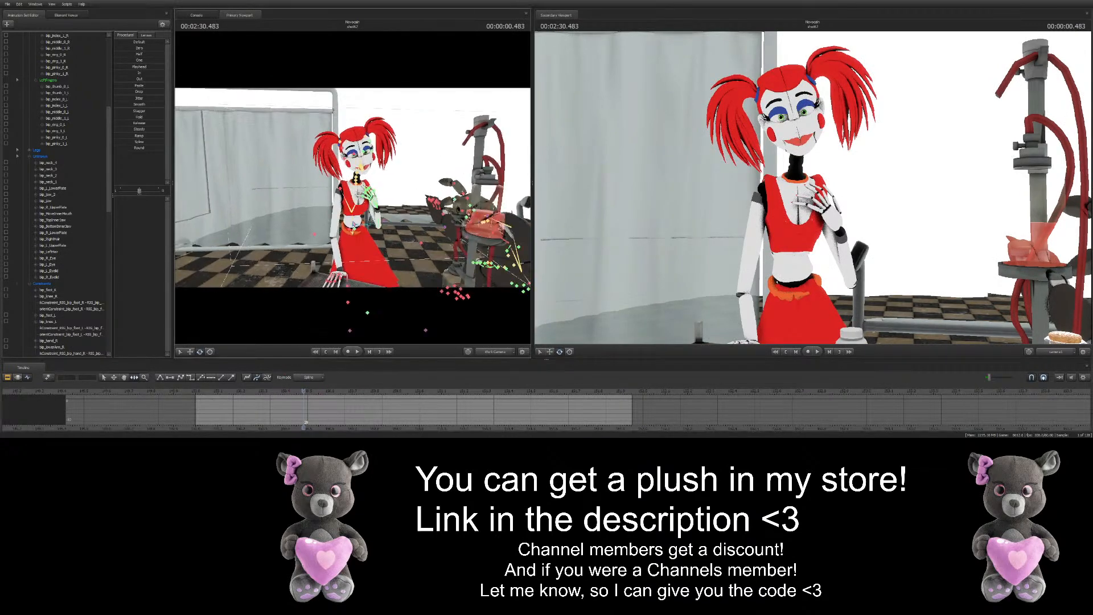
pyautogui.click(355, 230)
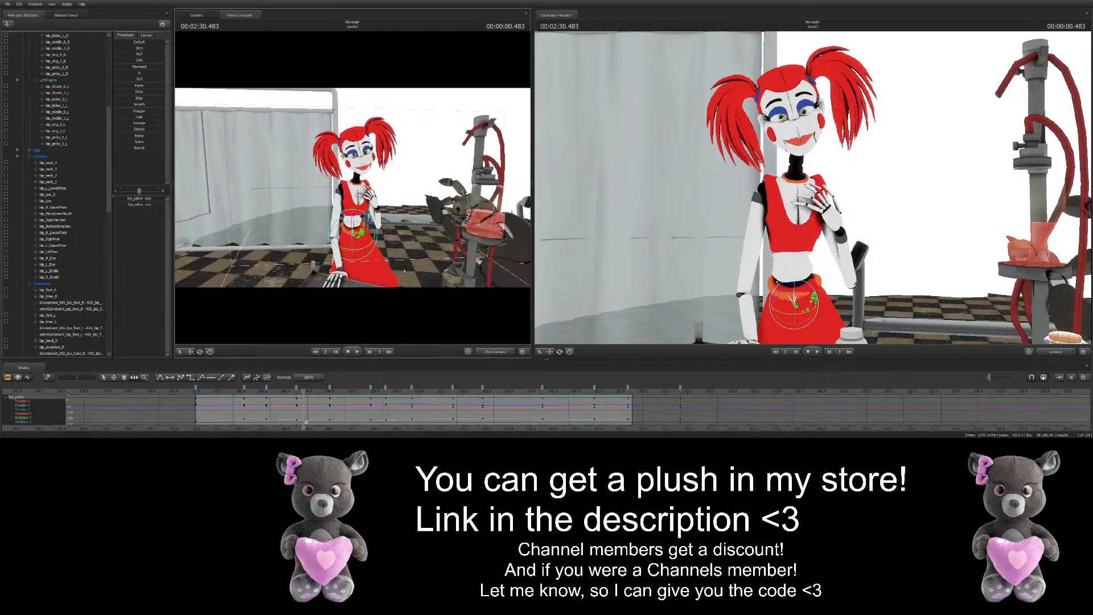
pyautogui.moveTo(305, 390); pyautogui.dragTo(498, 379)
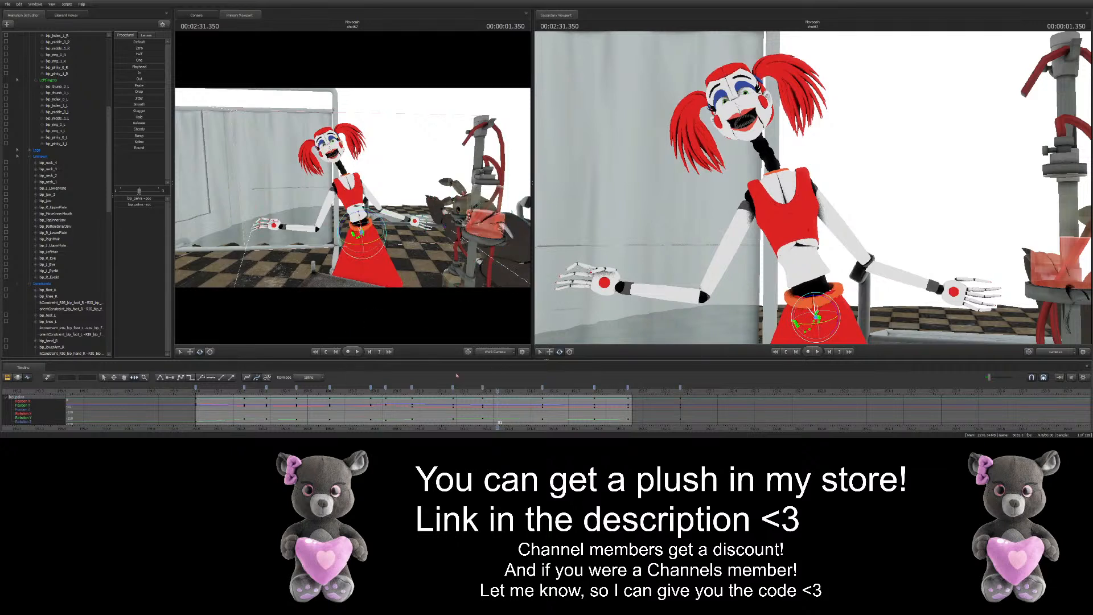
pyautogui.keyDown('ctrl'); pyautogui.click(478, 296); pyautogui.keyUp('ctrl')
pyautogui.click(192, 391)
pyautogui.press('space')
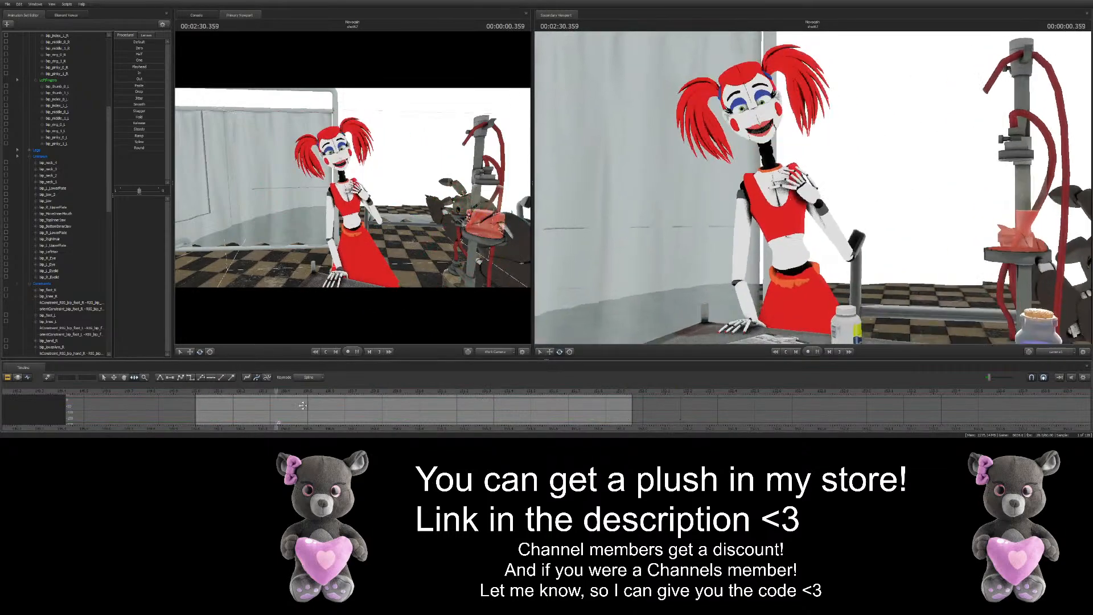
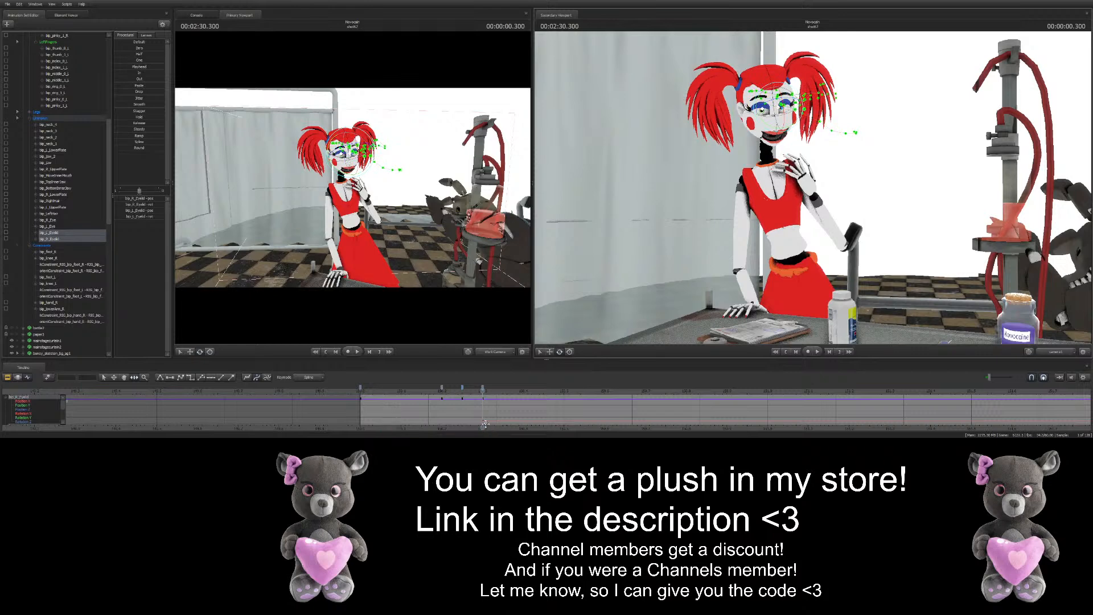
# Keyframe the rotation of both eyelids at 02:30.366 and 02:30.466
pyautogui.moveTo(484, 423); pyautogui.dragTo(339, 424, button='middle')
pyautogui.click(363, 393)
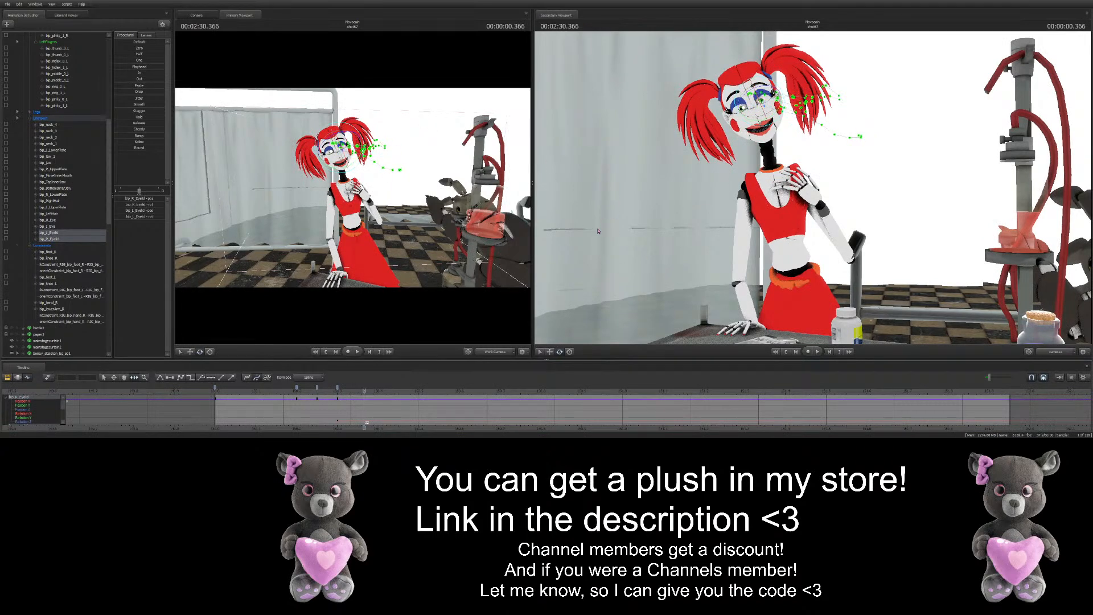
pyautogui.moveTo(761, 111); pyautogui.dragTo(759, 98)
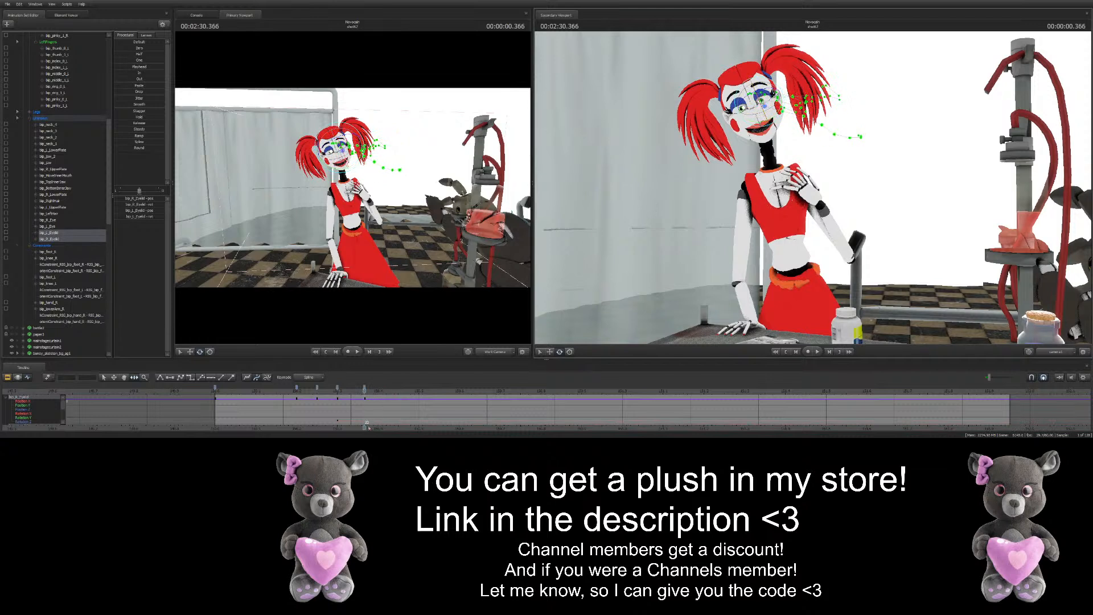
pyautogui.moveTo(358, 399); pyautogui.dragTo(325, 399, button='middle')
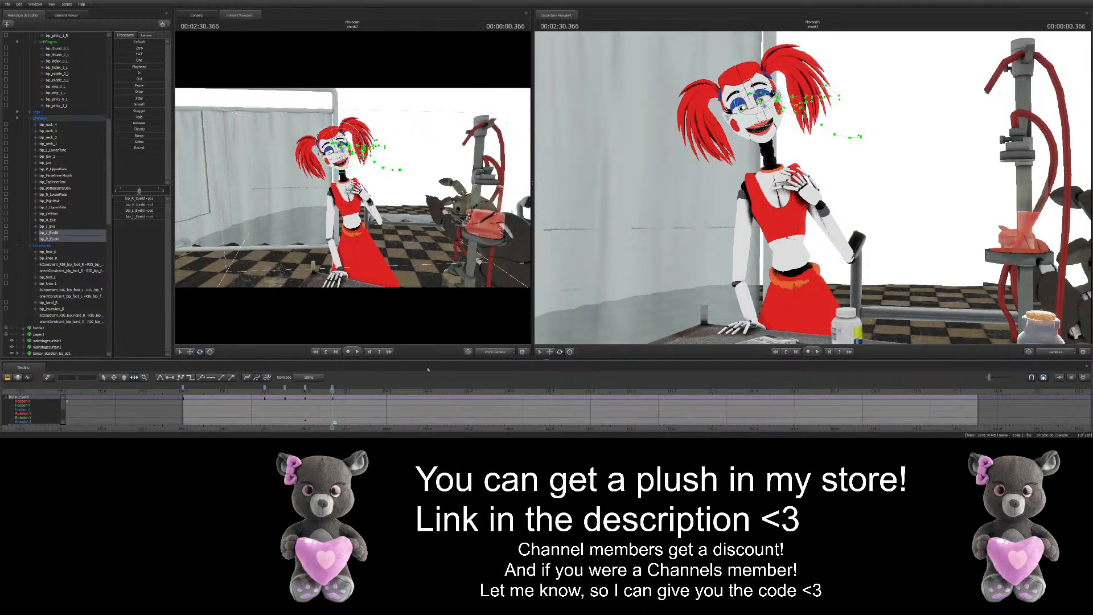
pyautogui.moveTo(347, 392); pyautogui.dragTo(375, 393)
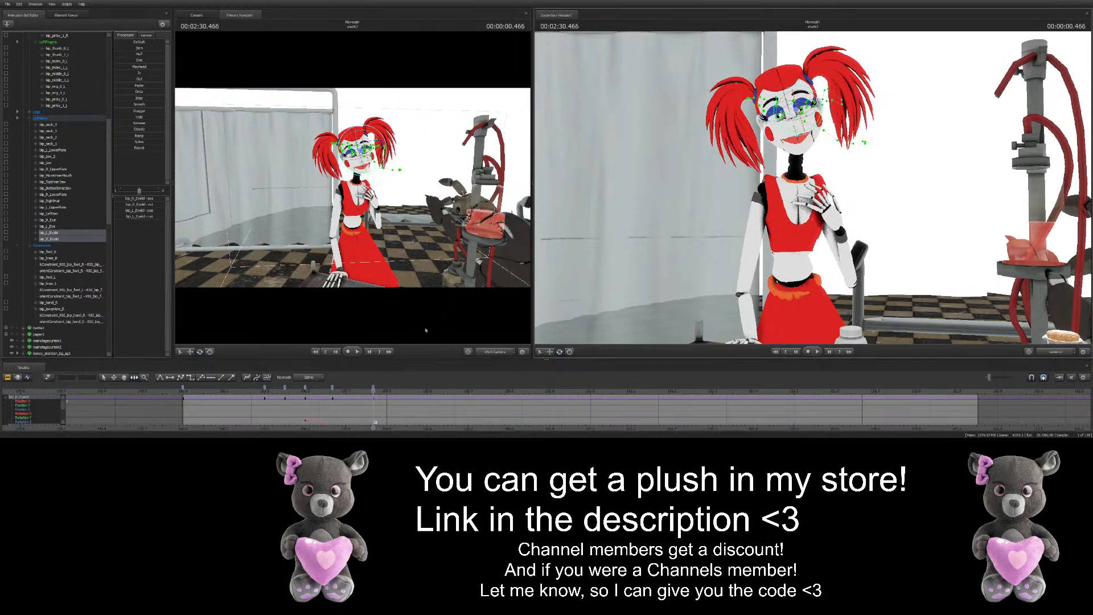
pyautogui.moveTo(402, 299); pyautogui.dragTo(380, 253)
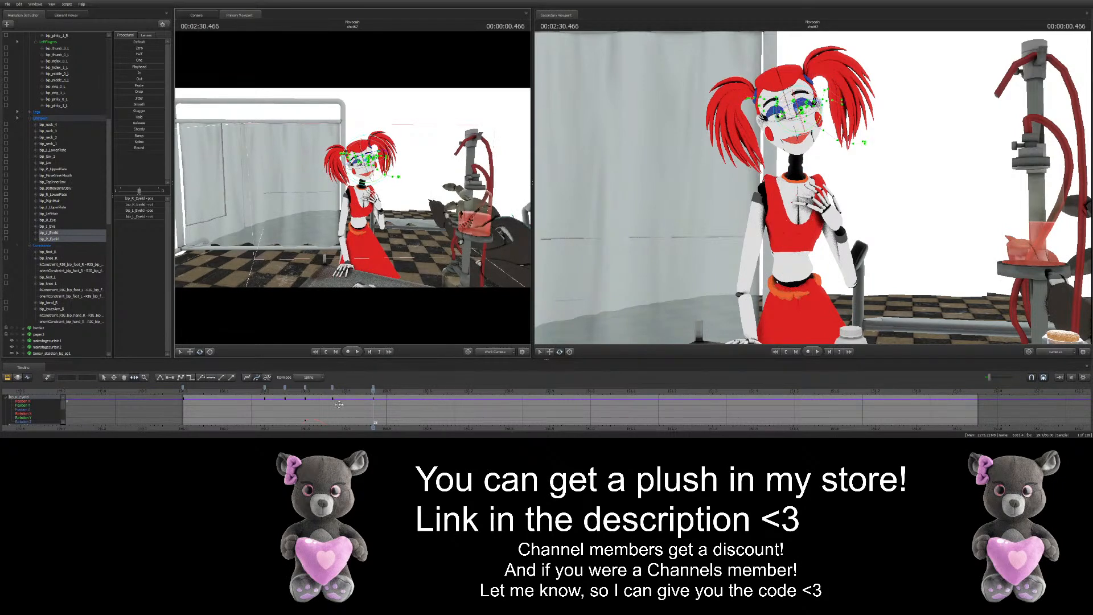
# Rotate both eyelids at 02:30.566 and play back the motion from 02:30.500
pyautogui.moveTo(384, 391); pyautogui.dragTo(414, 390)
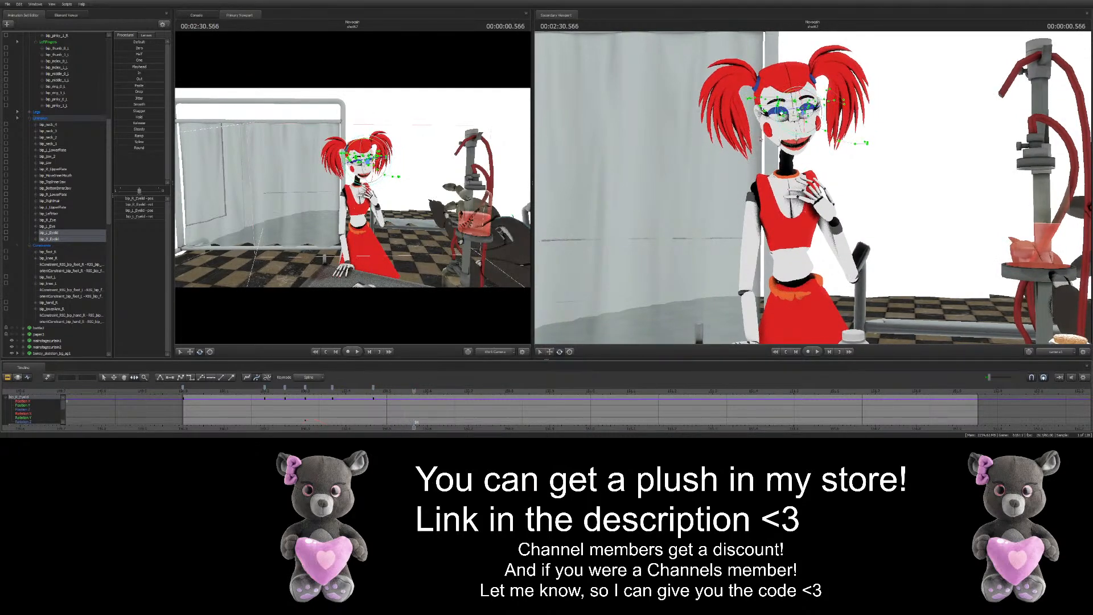
pyautogui.click(805, 121)
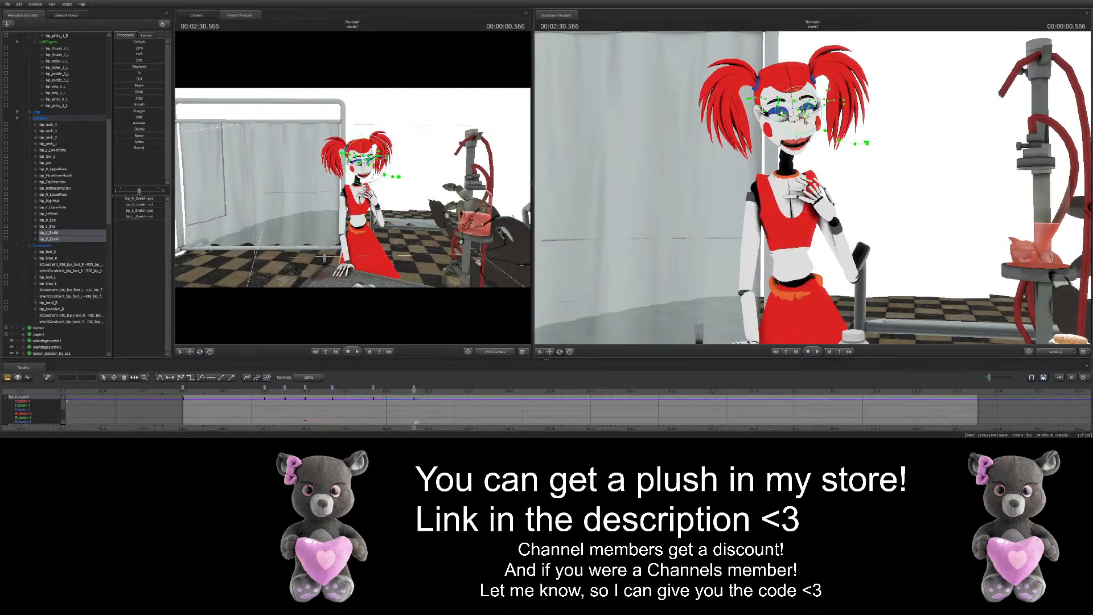
pyautogui.moveTo(804, 123); pyautogui.dragTo(803, 121)
pyautogui.click(387, 390)
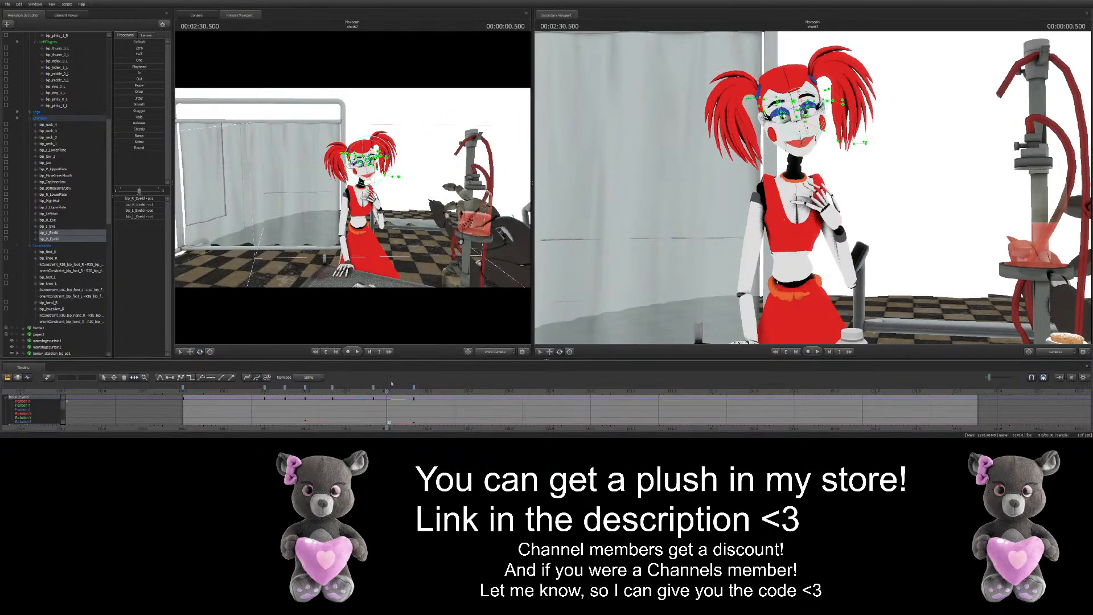
pyautogui.scroll(-1, 388, 398)
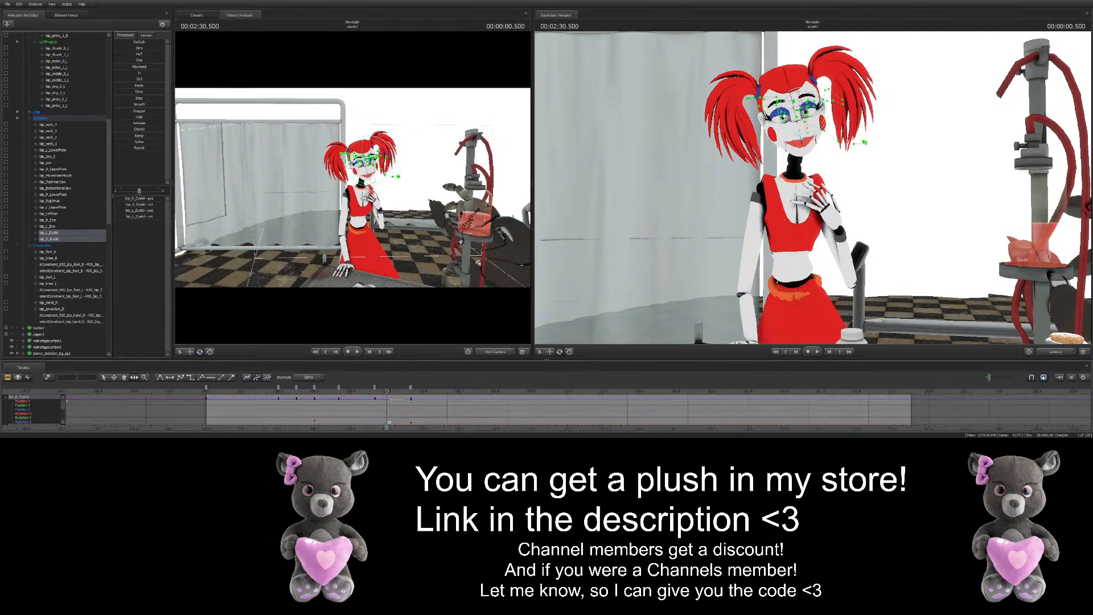
pyautogui.moveTo(389, 416); pyautogui.dragTo(313, 417, button='middle')
pyautogui.press('space')
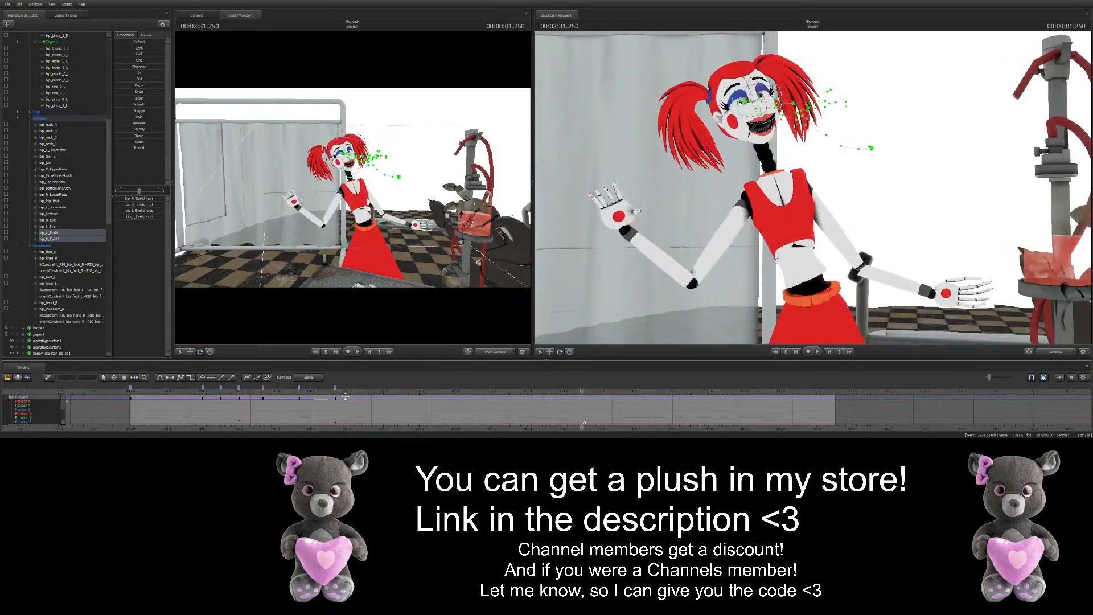
# Keyframe both eyelids at 02:30.666 and 02:30.616, and play back the eyelid movement
pyautogui.click(371, 391)
pyautogui.scroll(2, 373, 398)
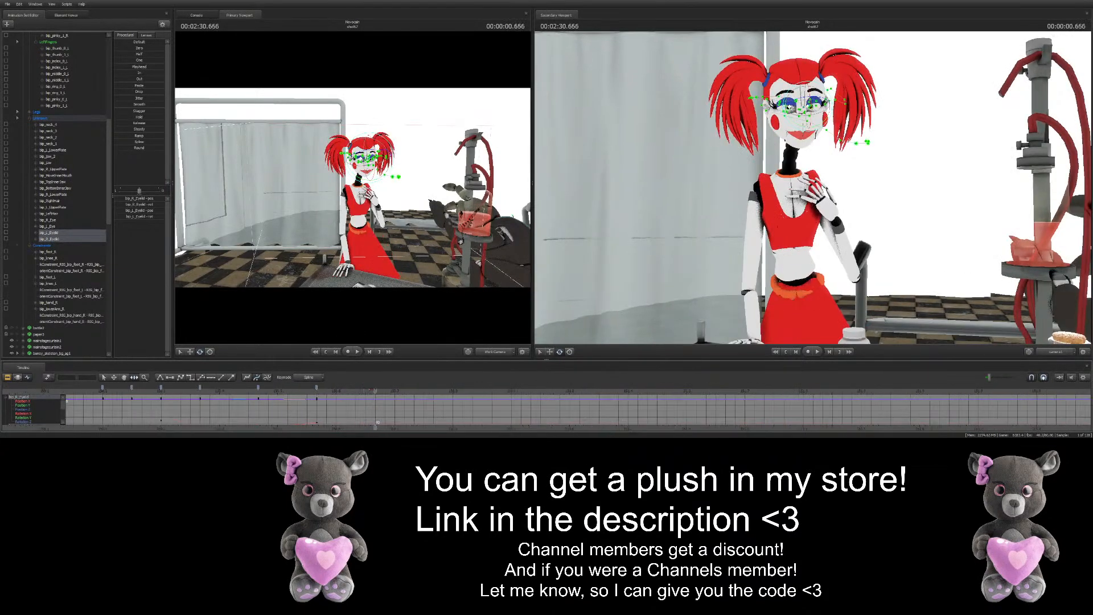
pyautogui.click(349, 392)
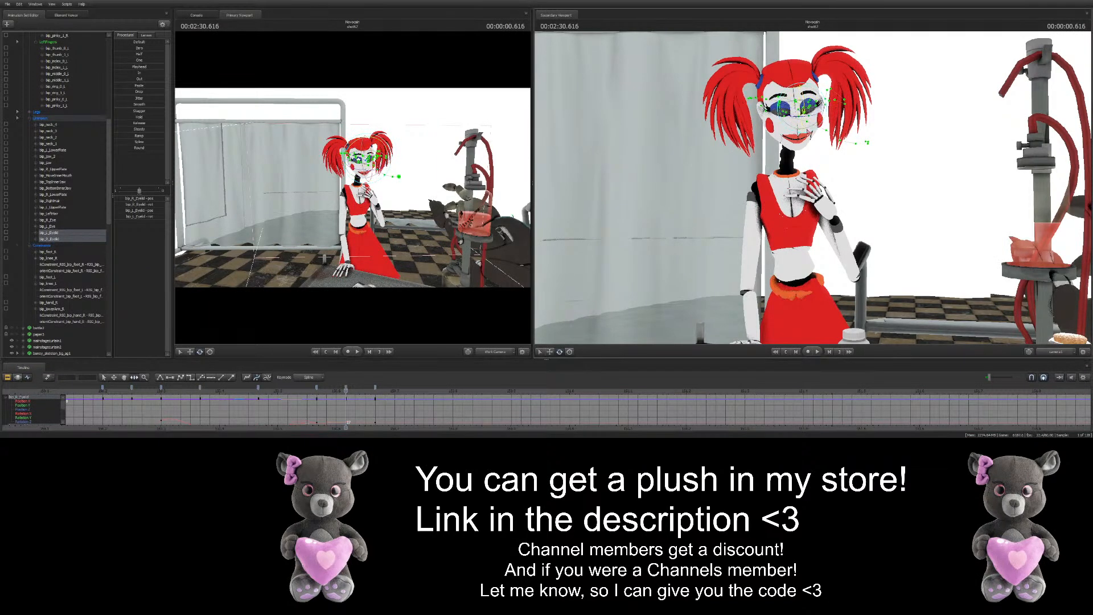
pyautogui.click(375, 390)
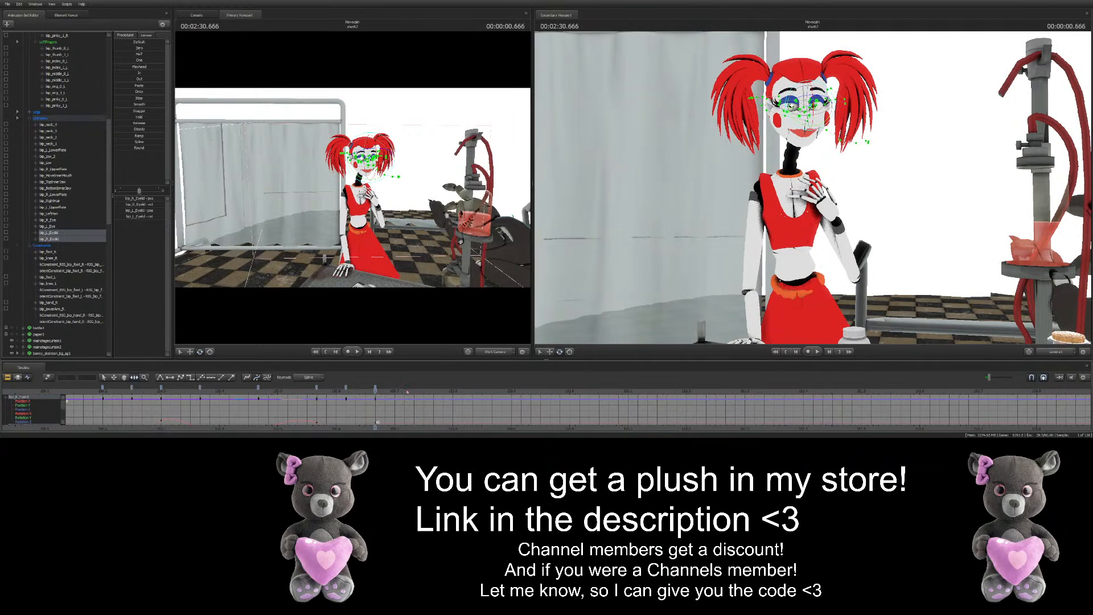
pyautogui.press('space')
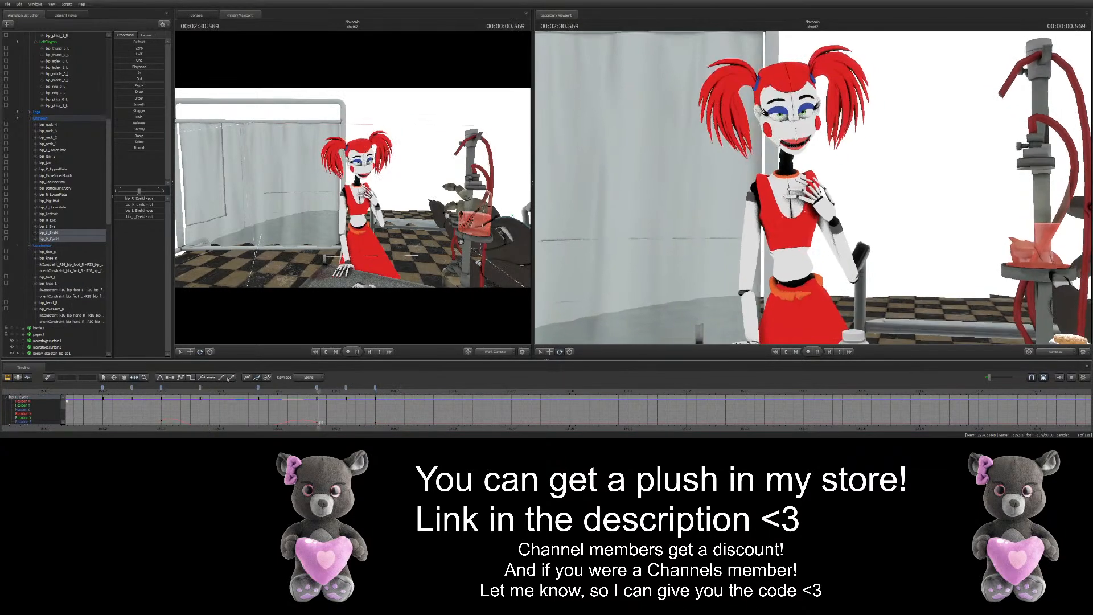
pyautogui.press('space')
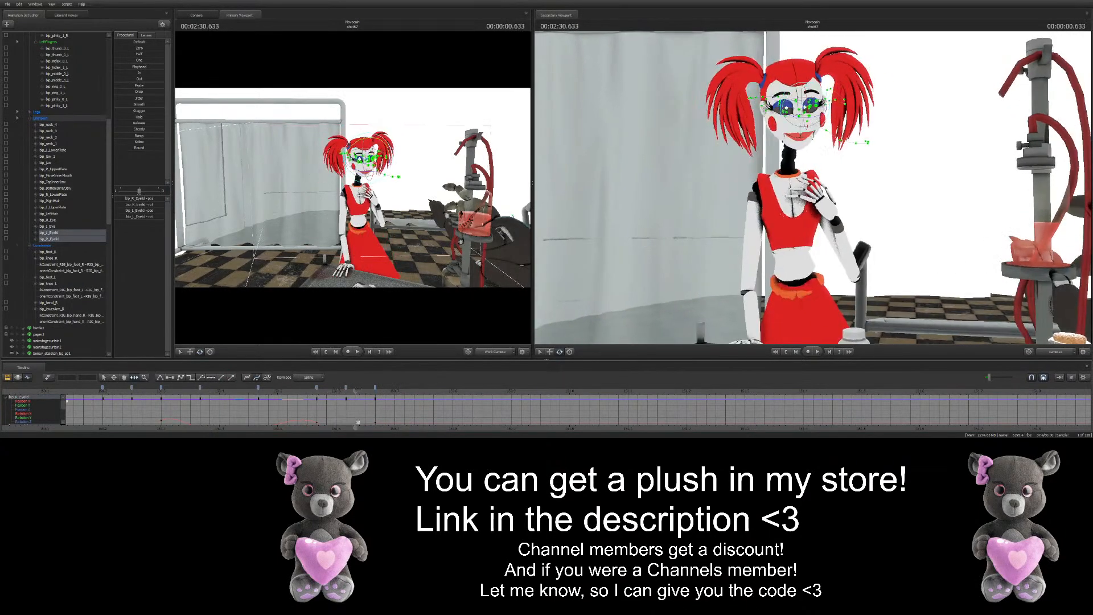
# Scrub through the animatronic's eyelid motion from 02:30.683 to 02:30.833
pyautogui.click(385, 391)
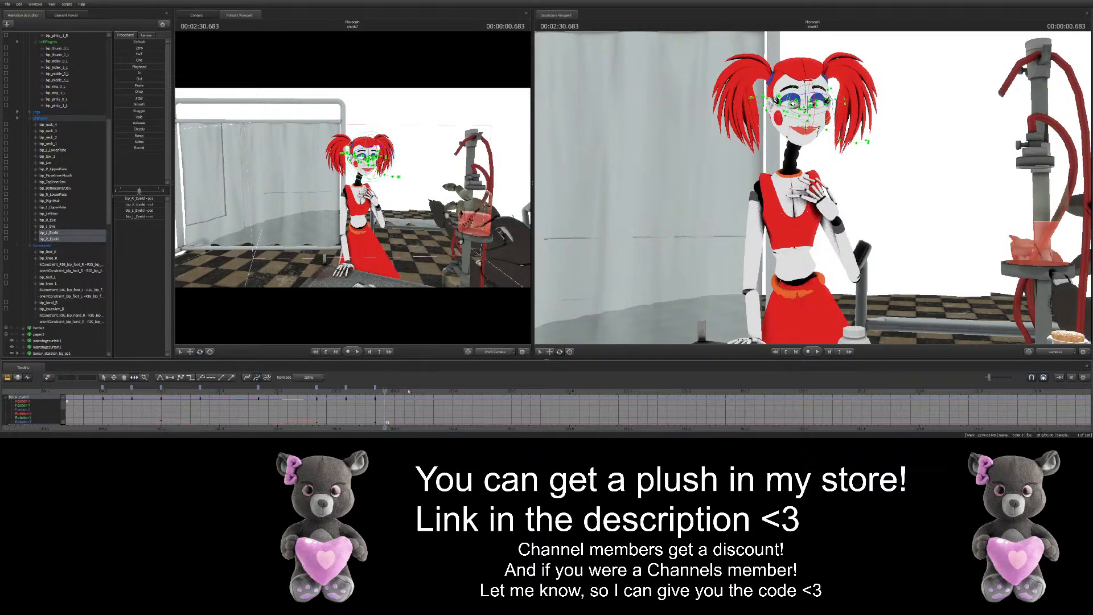
pyautogui.click(403, 391)
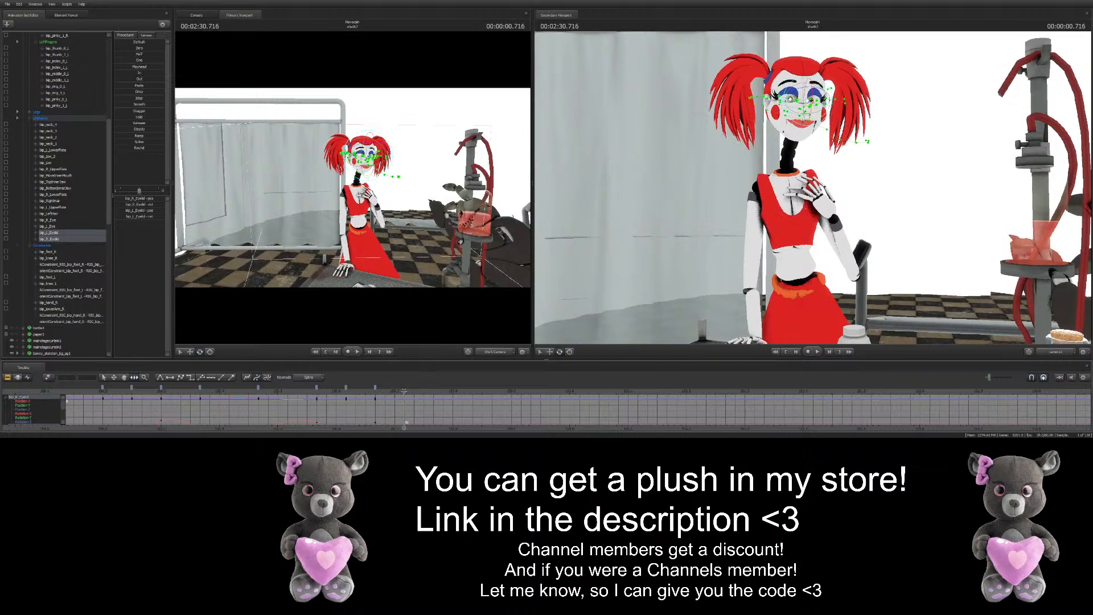
pyautogui.moveTo(408, 390); pyautogui.dragTo(472, 392)
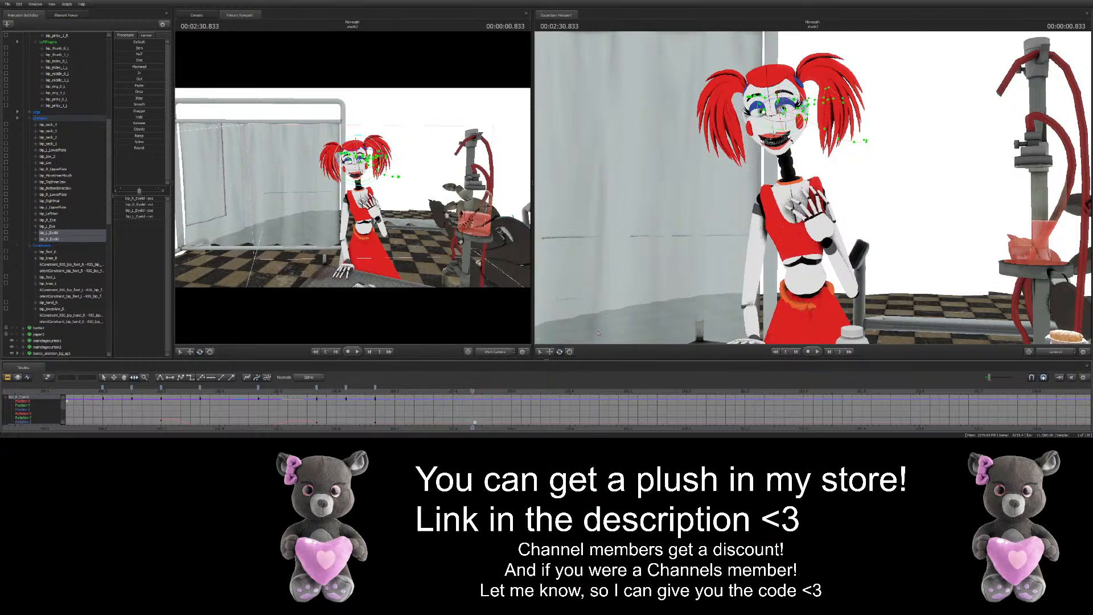
pyautogui.scroll(-2, 477, 427)
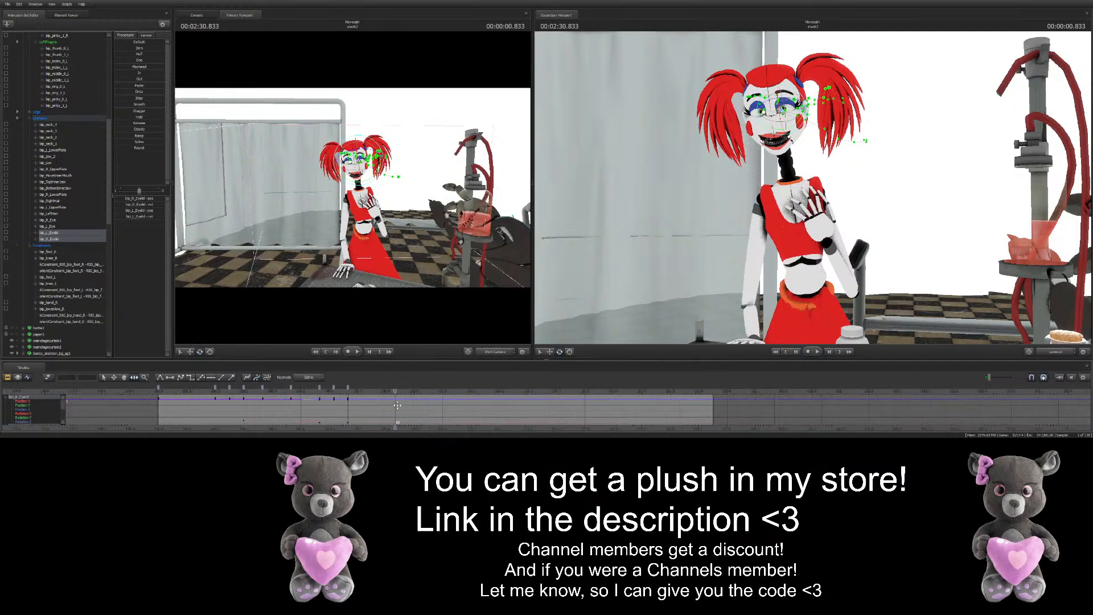
pyautogui.scroll(-2, 394, 393)
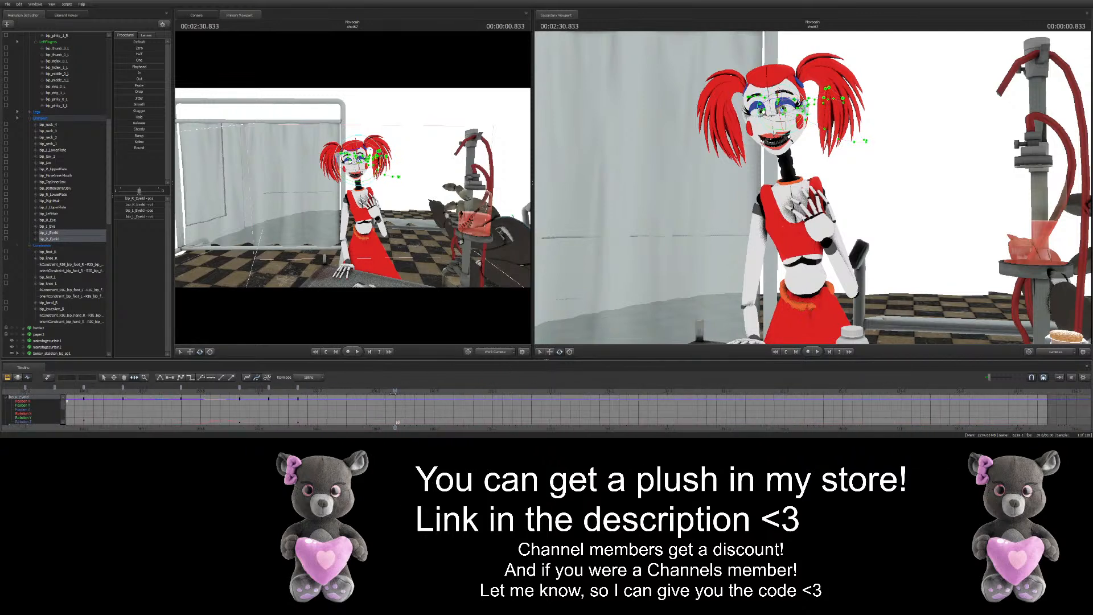
pyautogui.scroll(2, 400, 393)
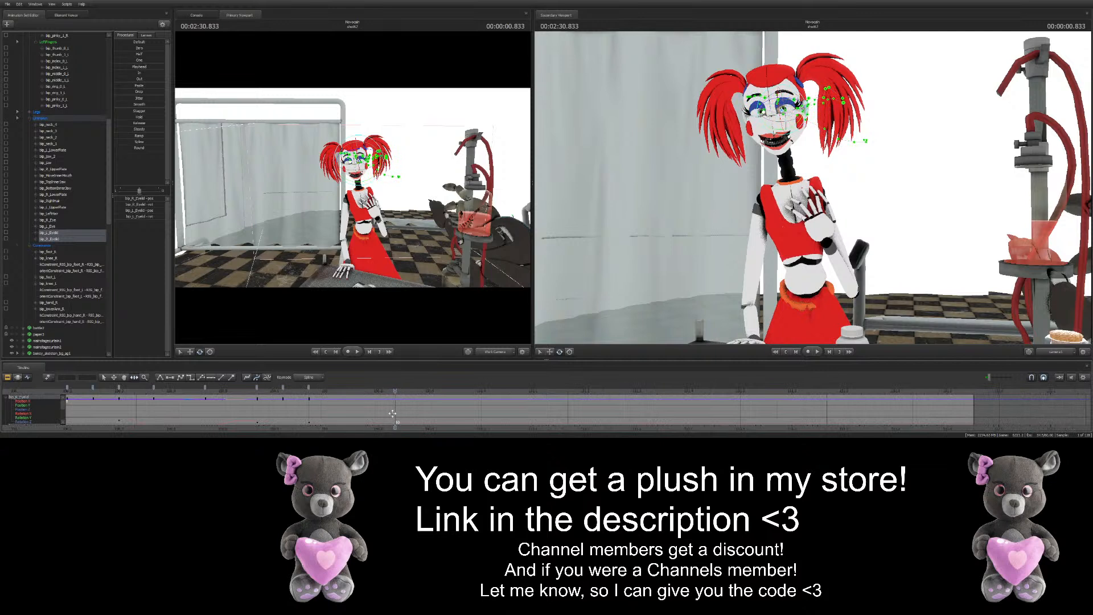
pyautogui.moveTo(400, 393); pyautogui.dragTo(328, 397, button='middle')
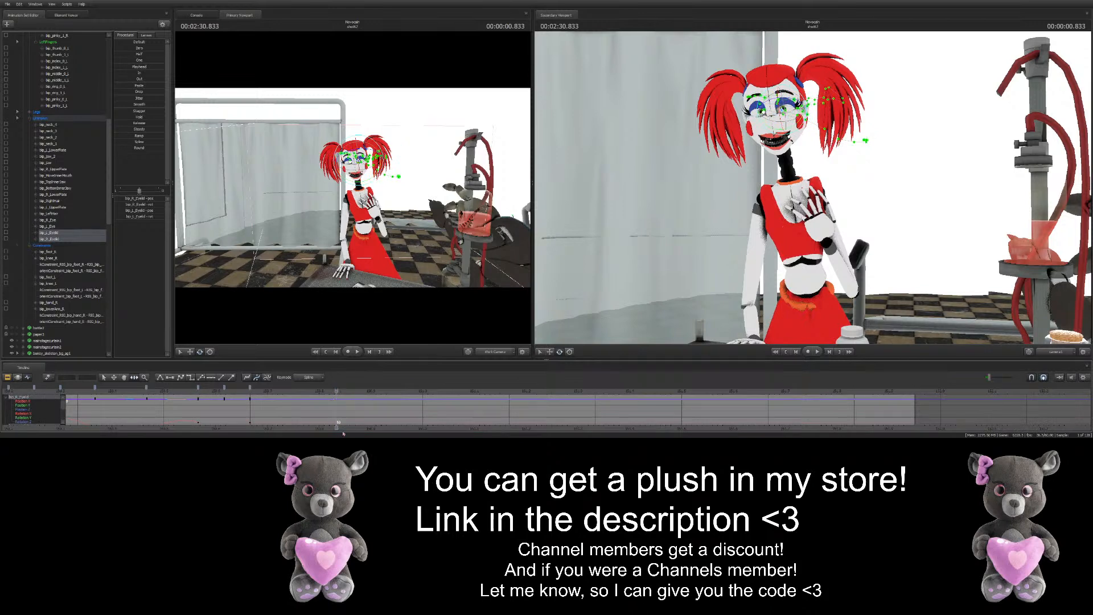
pyautogui.moveTo(341, 428); pyautogui.dragTo(396, 410, button='middle')
pyautogui.scroll(2, 390, 395)
pyautogui.scroll(-4, 391, 395)
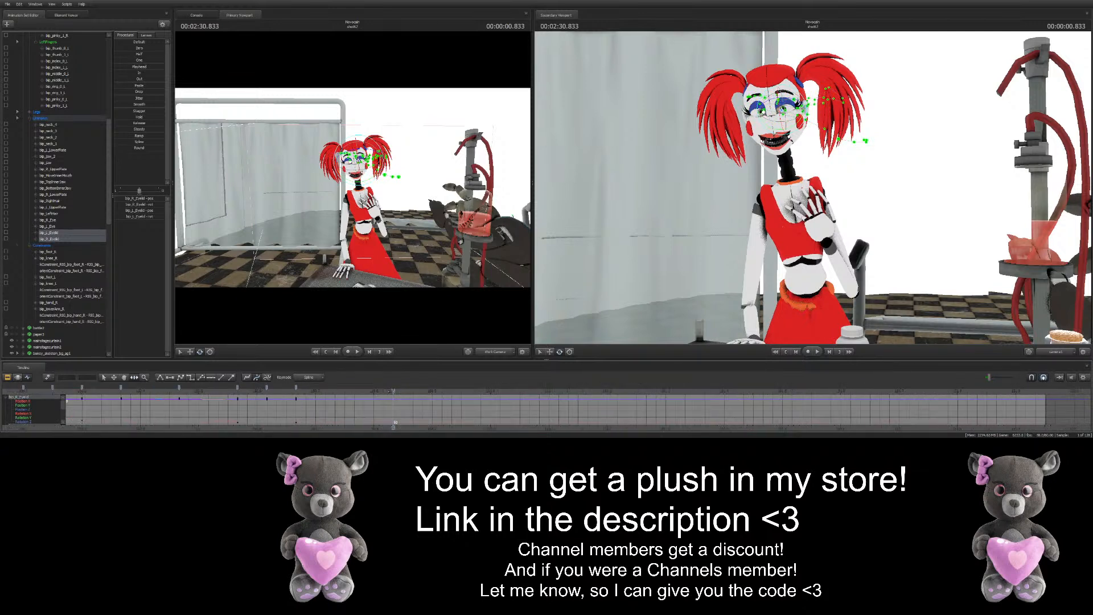
pyautogui.scroll(1, 393, 391)
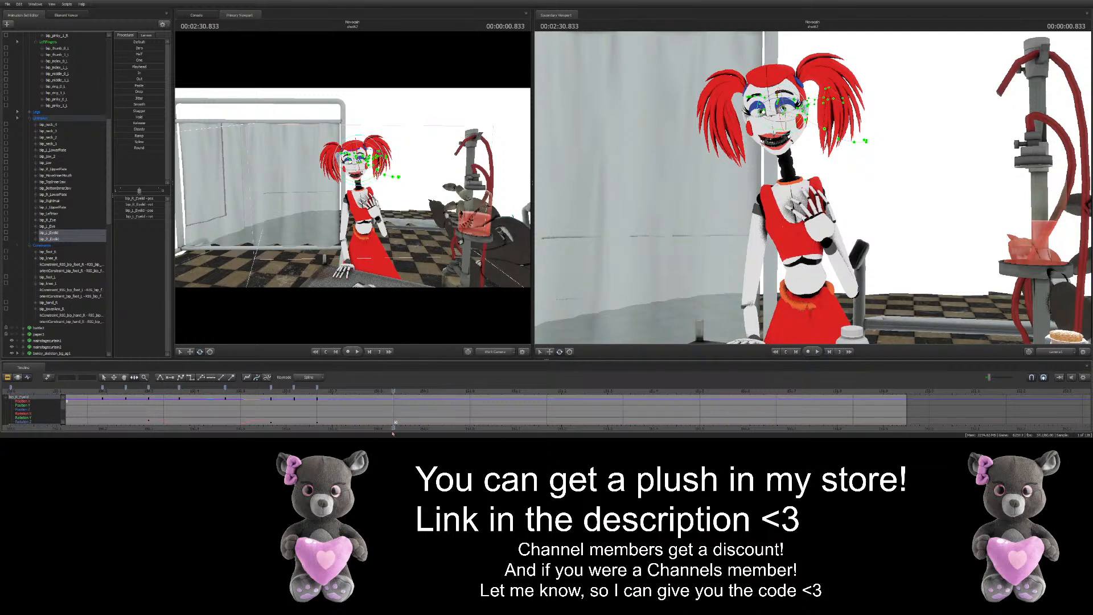
pyautogui.moveTo(393, 424); pyautogui.dragTo(308, 424, button='middle')
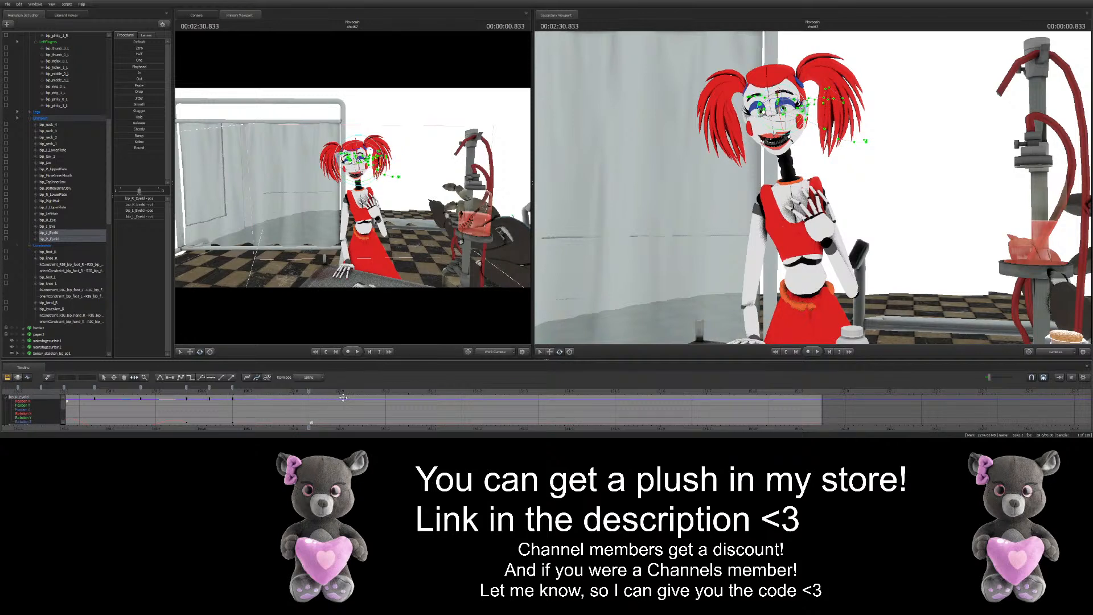
pyautogui.scroll(-2, 317, 417)
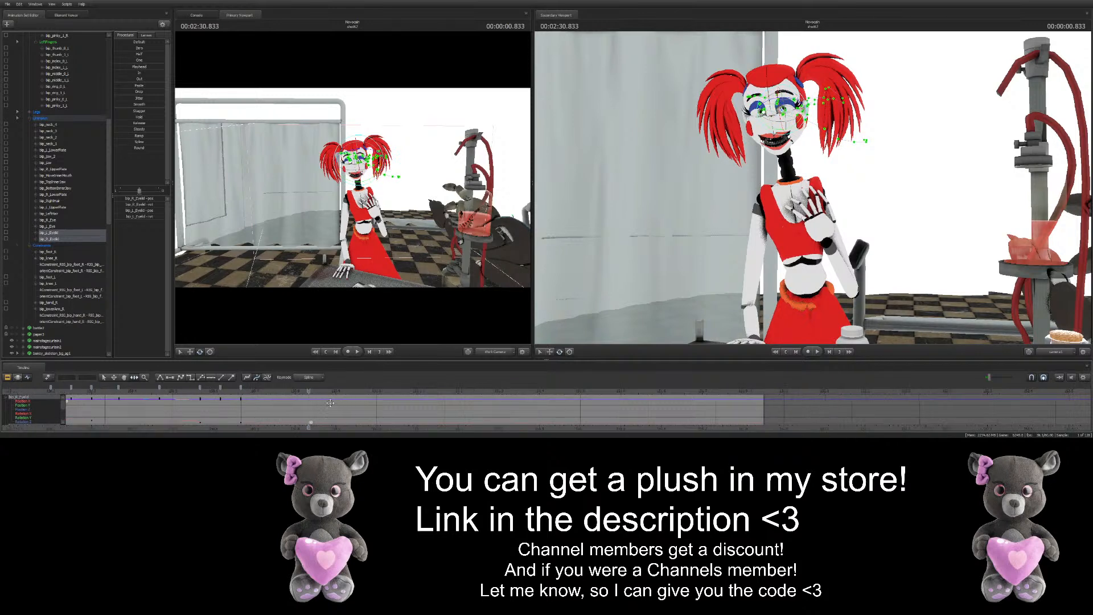
pyautogui.moveTo(308, 433); pyautogui.dragTo(391, 393, button='middle')
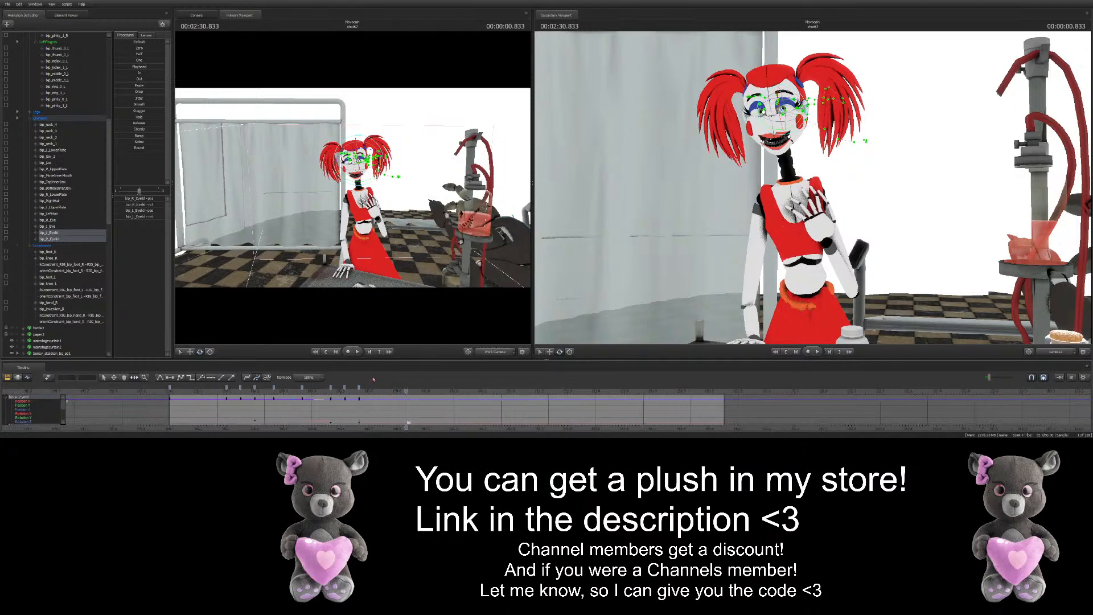
# Play on from 02:30.833, then keyframe both eyelids at two later points, the second at 02:31.233
pyautogui.press('space')
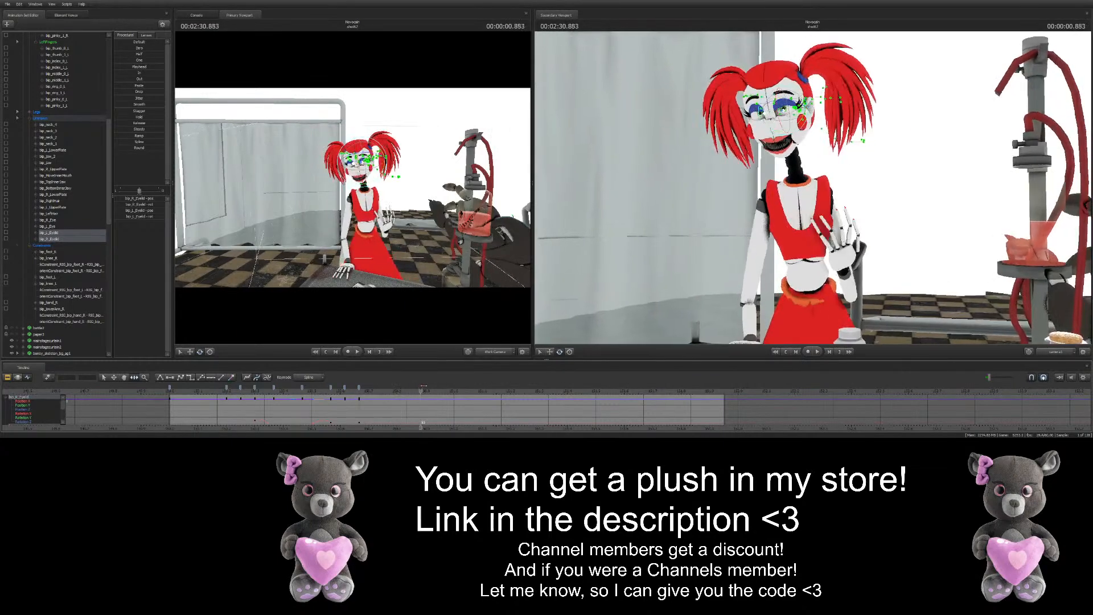
pyautogui.click(454, 391)
pyautogui.moveTo(458, 380); pyautogui.dragTo(530, 388)
pyautogui.press('m')
pyautogui.scroll(2, 481, 380)
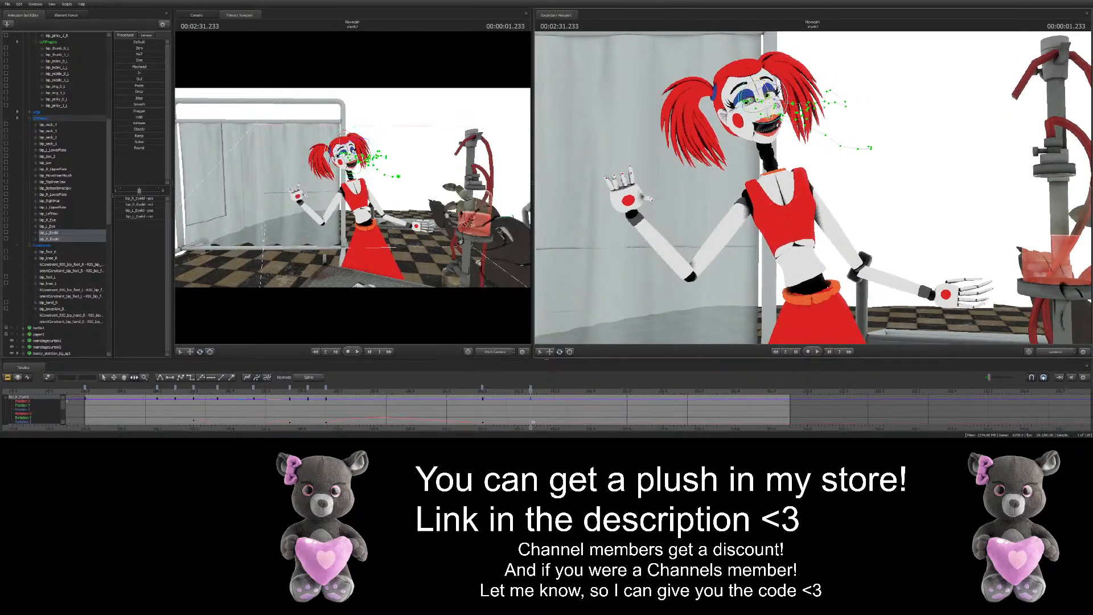
# Keyframe both eyelids at 02:31.433 and rotate them at 02:31.650
pyautogui.moveTo(545, 387); pyautogui.dragTo(607, 379)
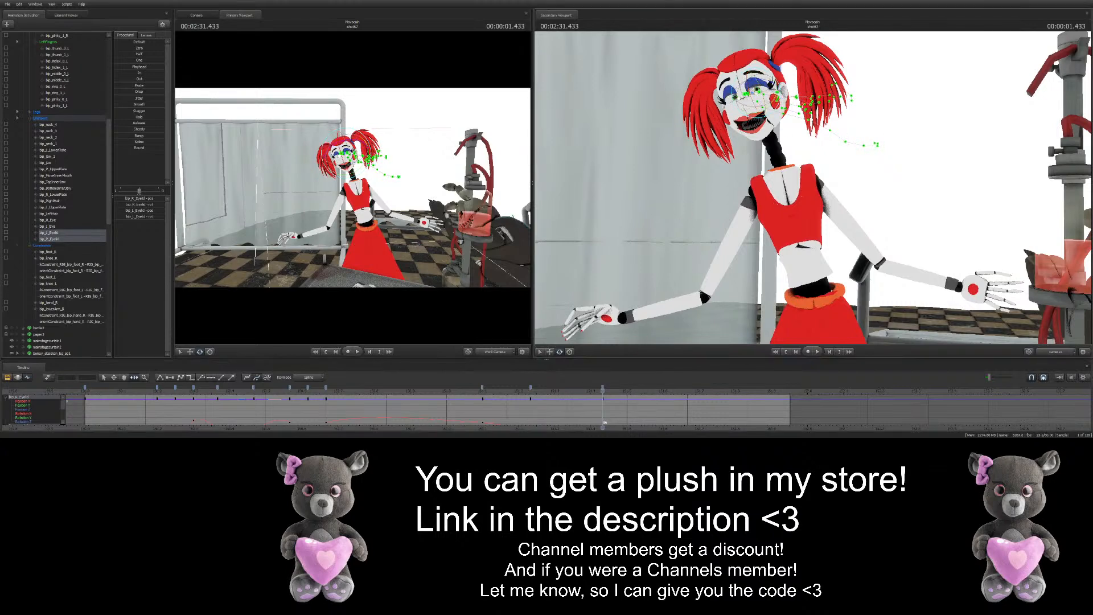
pyautogui.moveTo(607, 405); pyautogui.dragTo(423, 405, button='middle')
pyautogui.moveTo(421, 388); pyautogui.dragTo(496, 387)
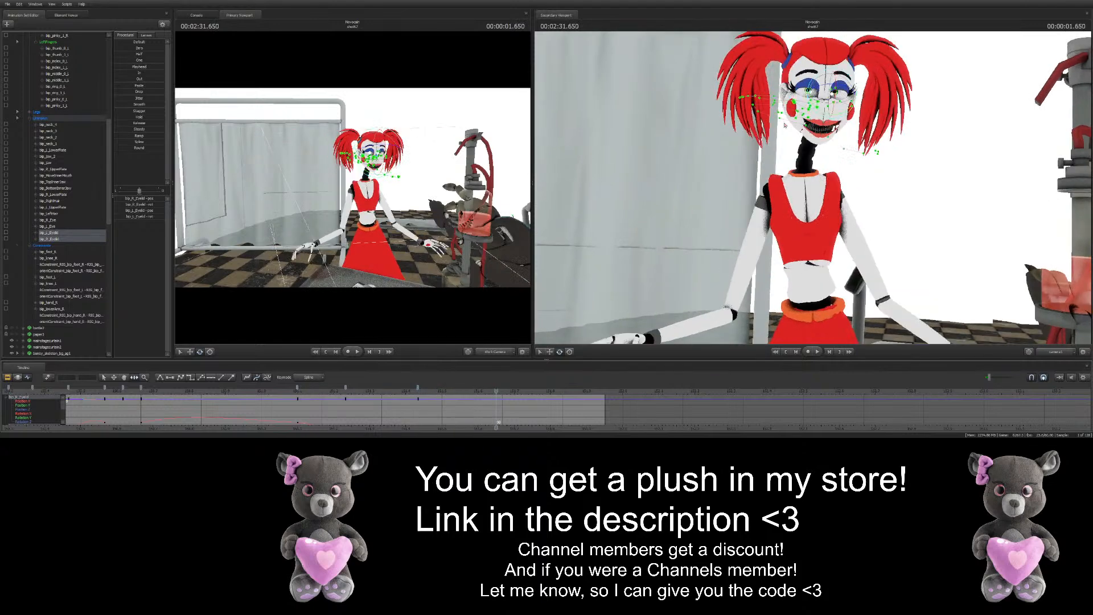
pyautogui.moveTo(835, 85); pyautogui.dragTo(835, 95)
# Rotate both eyelids at 02:31.816 and again at 02:31.933
pyautogui.moveTo(529, 389); pyautogui.dragTo(556, 391)
pyautogui.moveTo(842, 116); pyautogui.dragTo(844, 124)
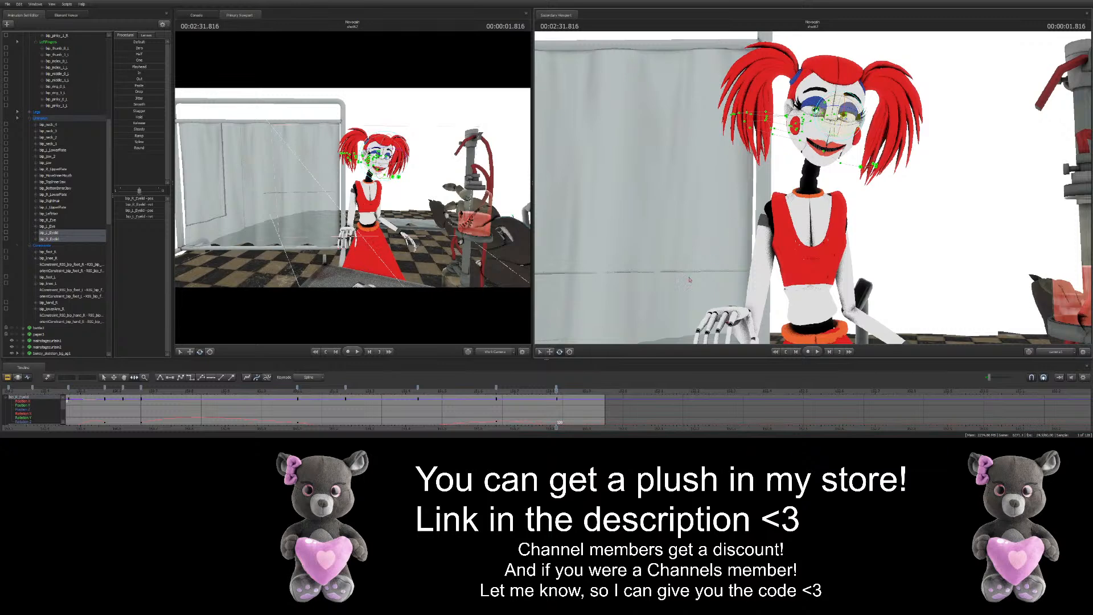
pyautogui.moveTo(556, 390); pyautogui.dragTo(598, 390)
pyautogui.moveTo(823, 120); pyautogui.dragTo(823, 114)
# Select all eyelid keyframes, deselect the eyelids, play the shot from its start, and return to the beginning
pyautogui.scroll(-5, 599, 391)
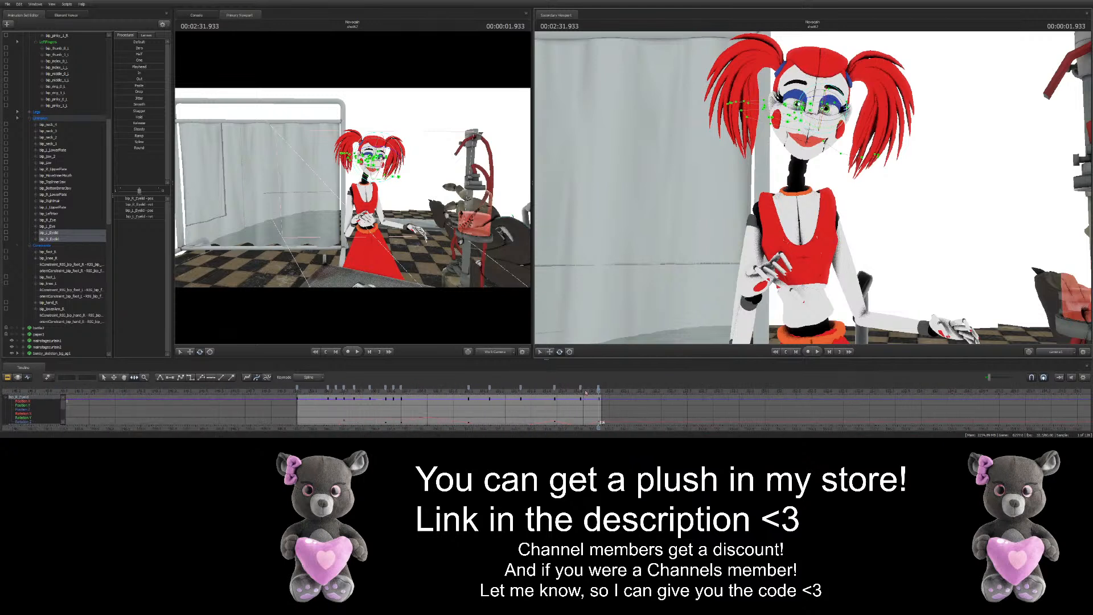
pyautogui.hotkey('ctrl', 'a')
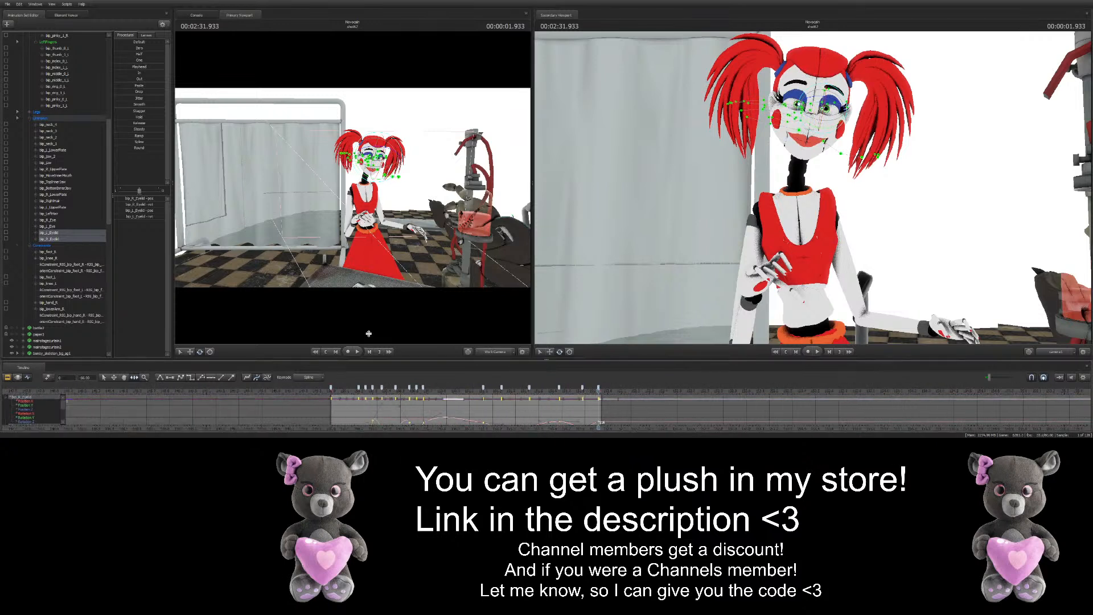
pyautogui.click(408, 200)
pyautogui.click(332, 390)
pyautogui.press('space')
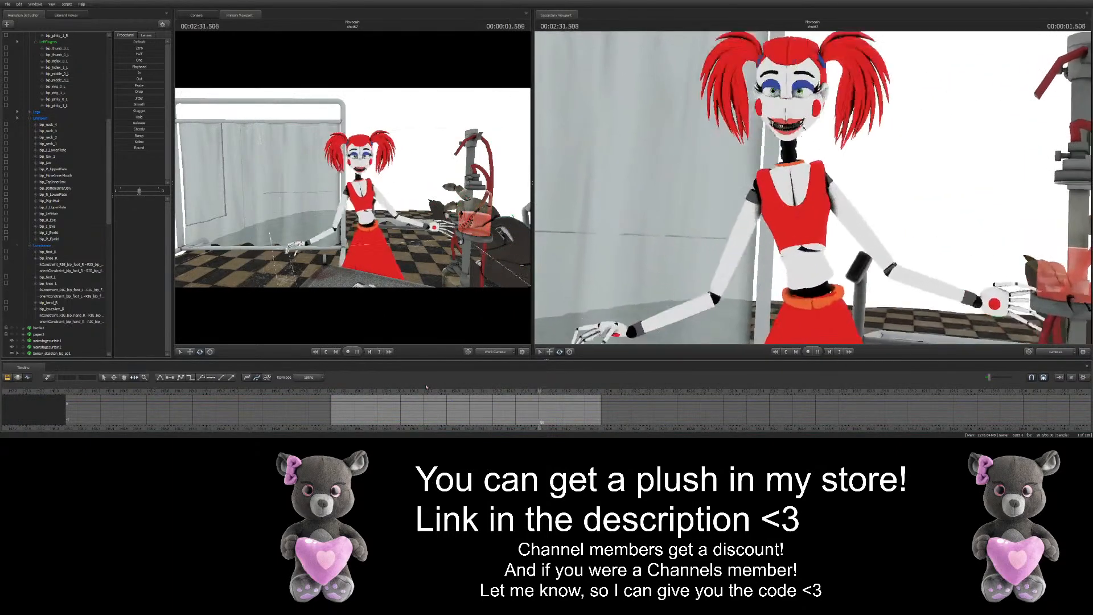
pyautogui.press('space')
pyautogui.click(381, 390)
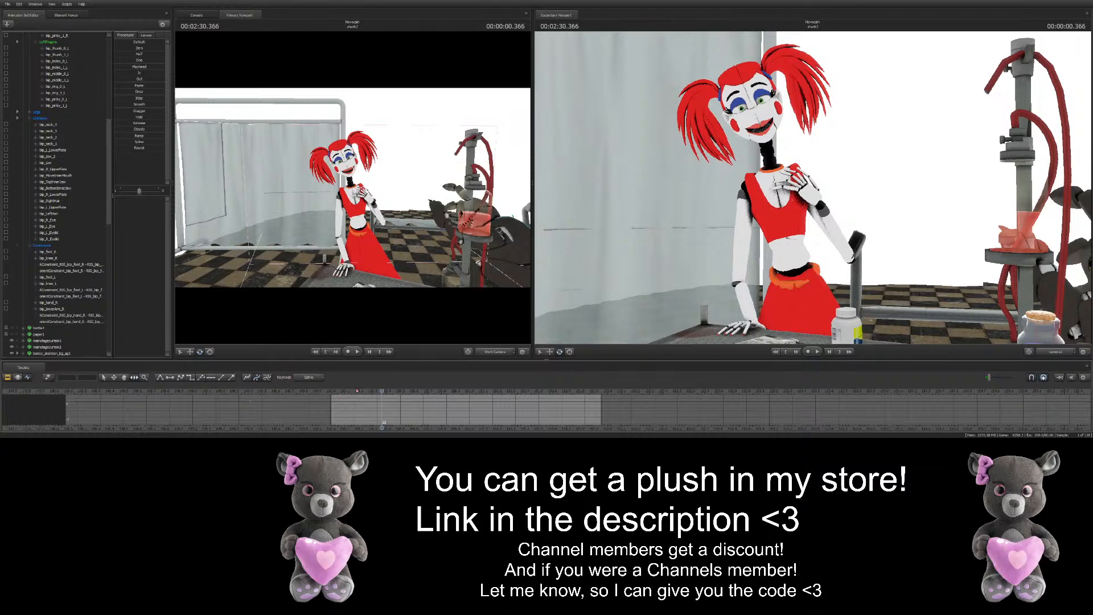
pyautogui.click(332, 392)
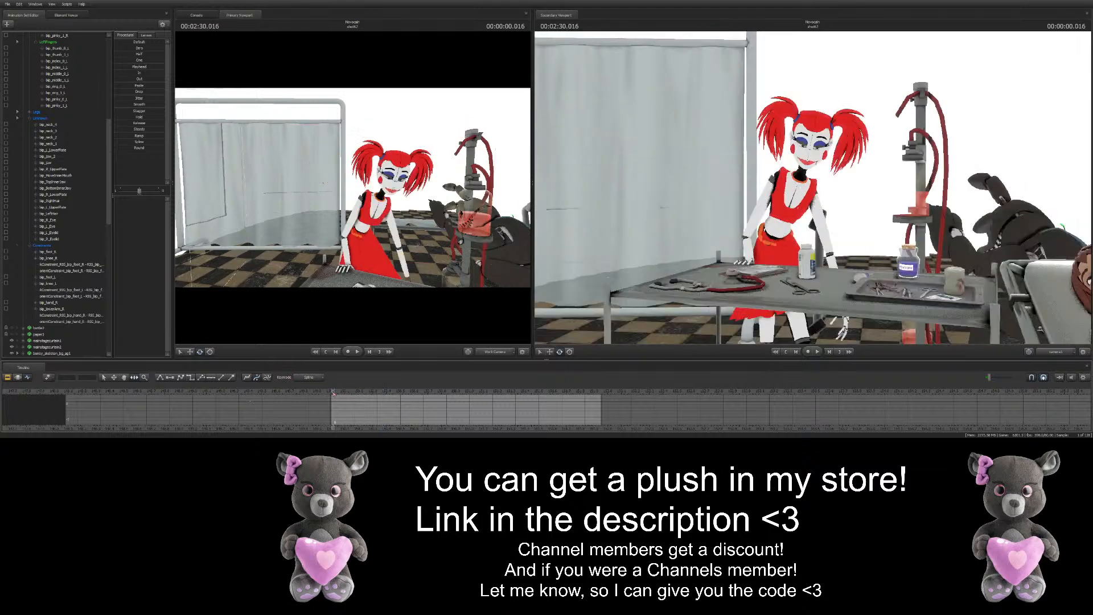
# Examine the animatronic, the tool table and the surrounding scene from several work camera angles at 02:30.000
pyautogui.click(259, 331)
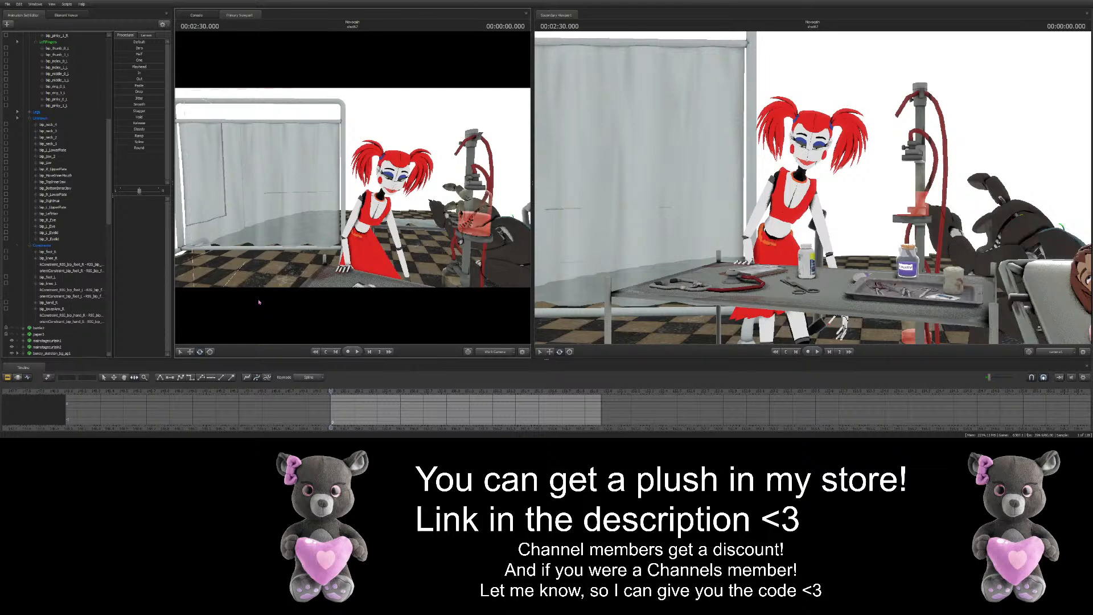
pyautogui.press('s')
pyautogui.moveTo(345, 193); pyautogui.dragTo(345, 193)
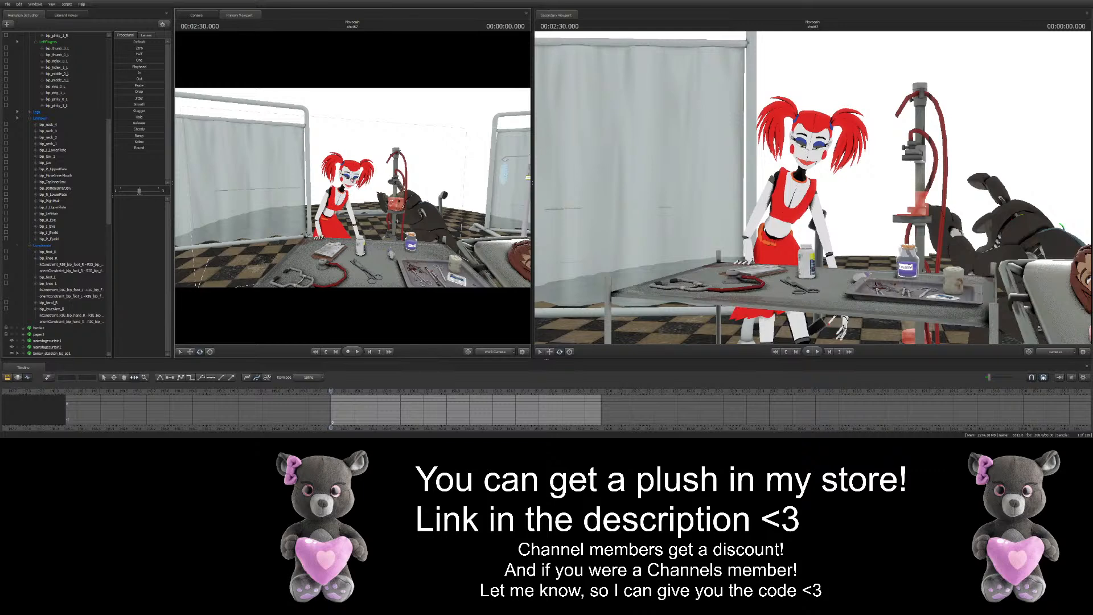
pyautogui.press('w')
pyautogui.moveTo(353, 188); pyautogui.dragTo(353, 191)
pyautogui.press('d')
pyautogui.press('s')
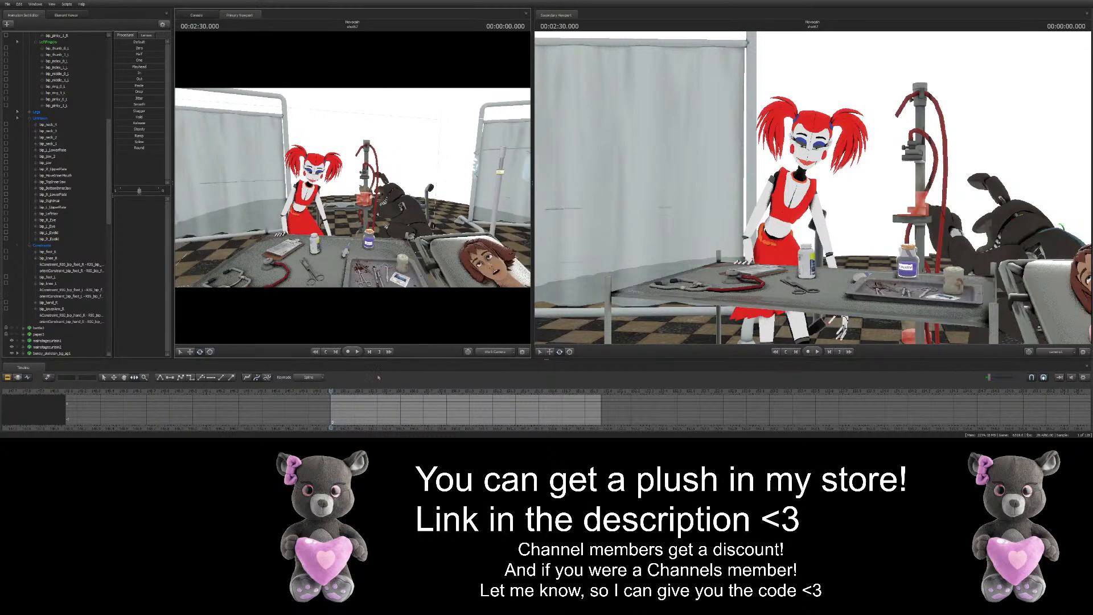
pyautogui.press('space')
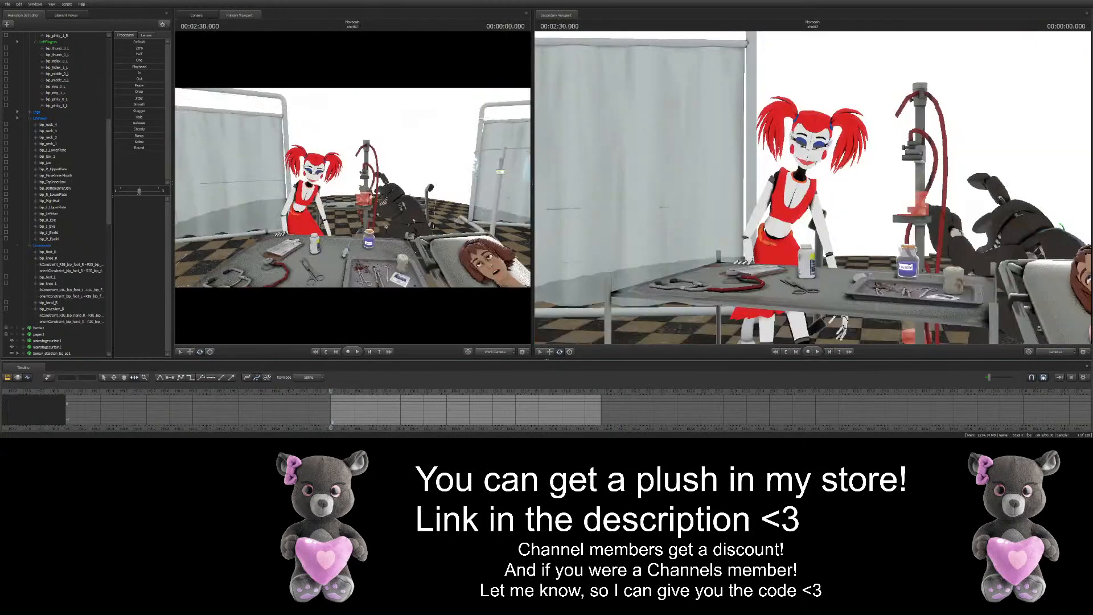
pyautogui.press('w')
pyautogui.moveTo(353, 200); pyautogui.dragTo(344, 190)
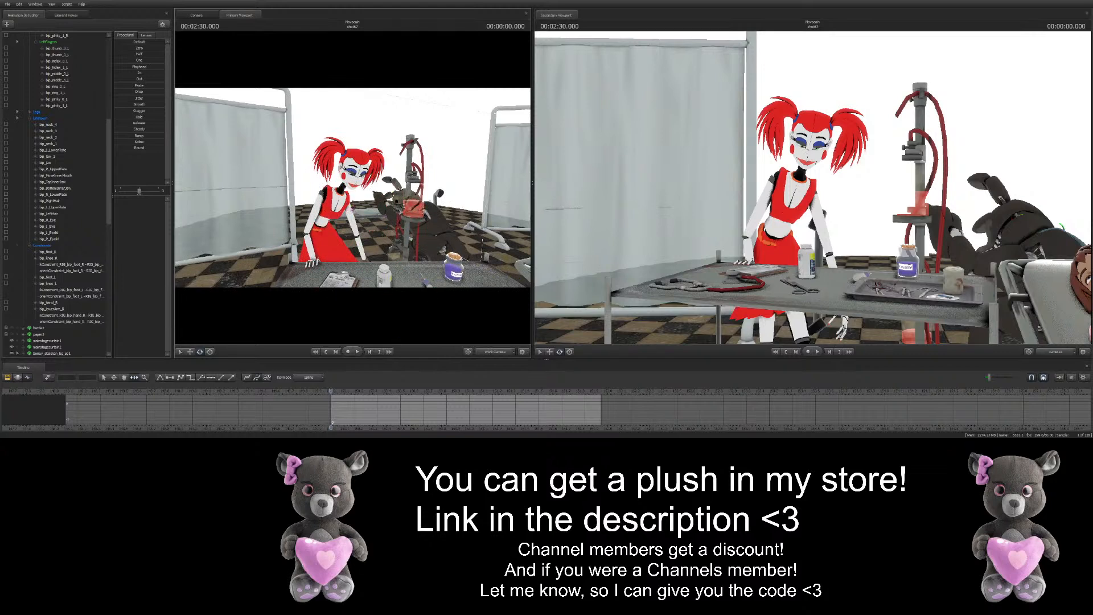
pyautogui.moveTo(353, 210); pyautogui.dragTo(351, 207)
pyautogui.press('s')
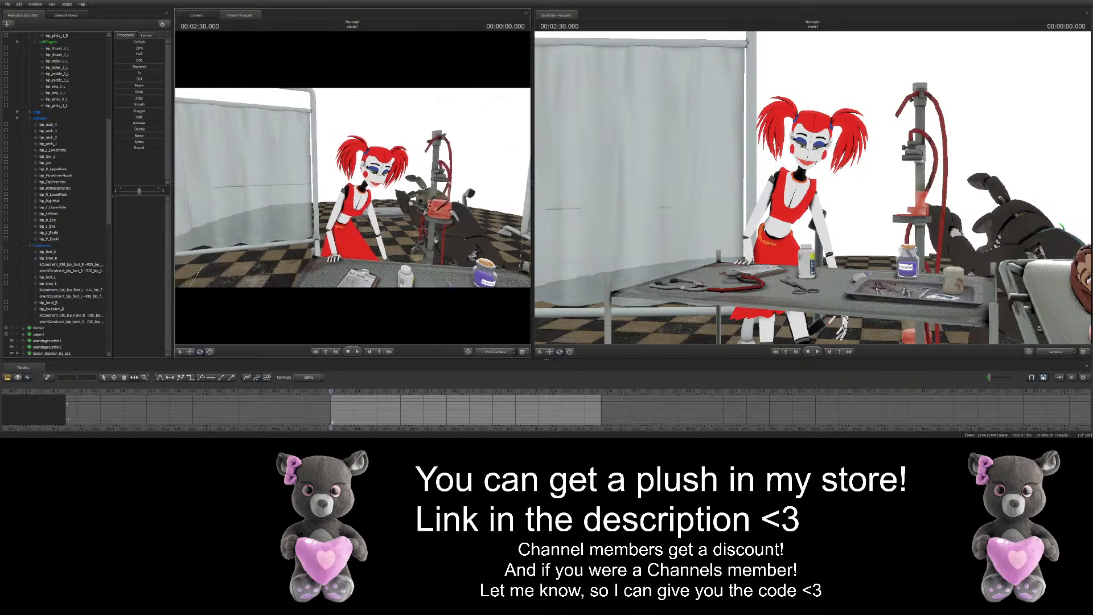
pyautogui.press('w')
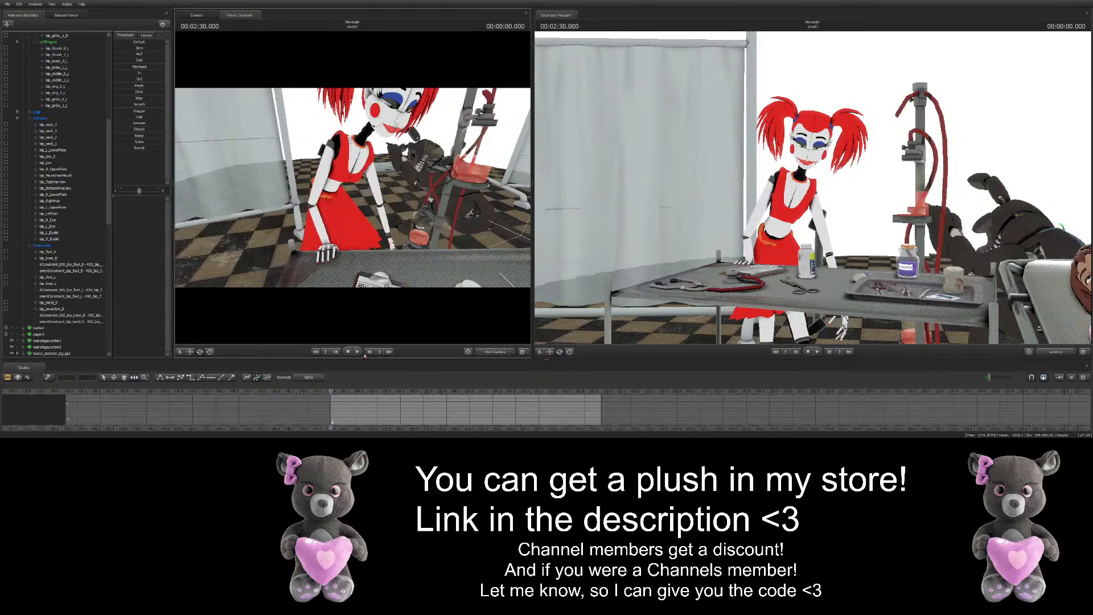
pyautogui.moveTo(407, 267); pyautogui.dragTo(393, 268)
pyautogui.moveTo(353, 190); pyautogui.dragTo(353, 191)
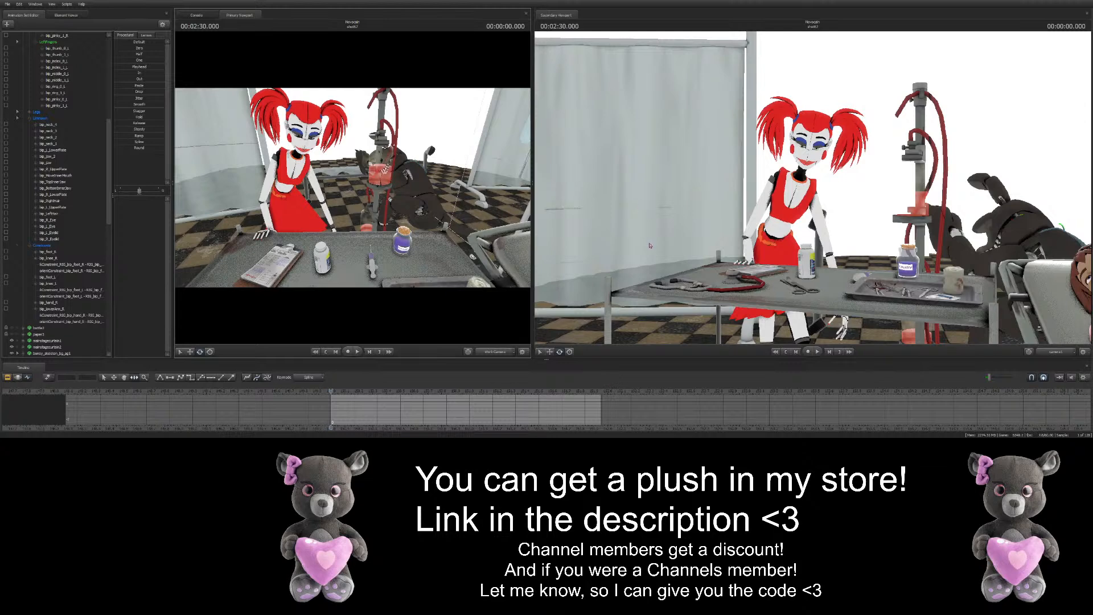
pyautogui.moveTo(353, 191); pyautogui.dragTo(353, 190)
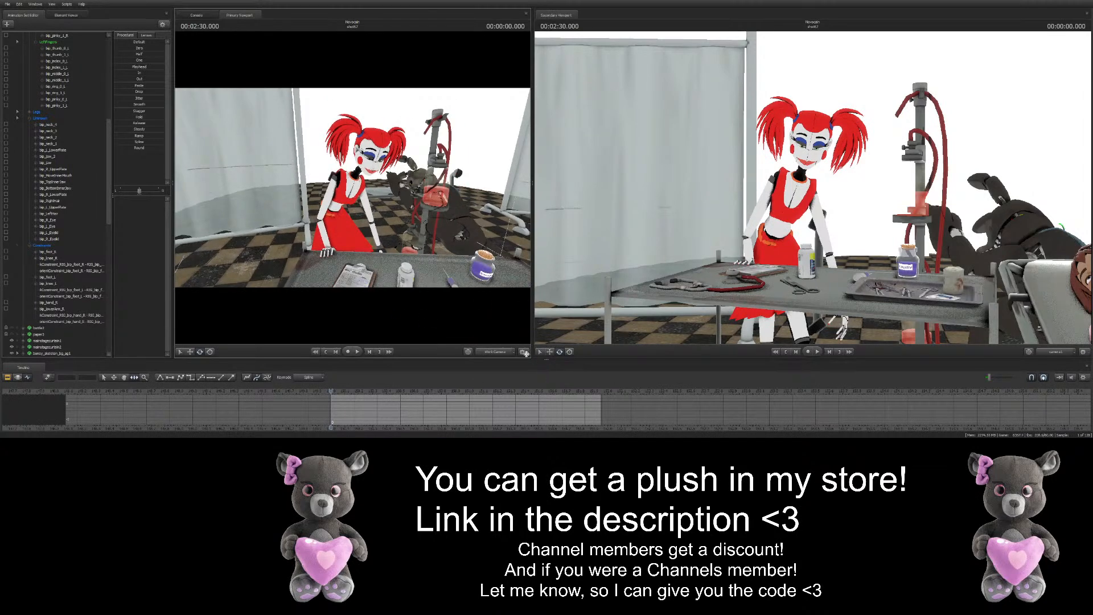
# Inspect the pelvis control and its keyframes on the red-haired animatronic at 02:30.000, and clear the selection
pyautogui.press('w')
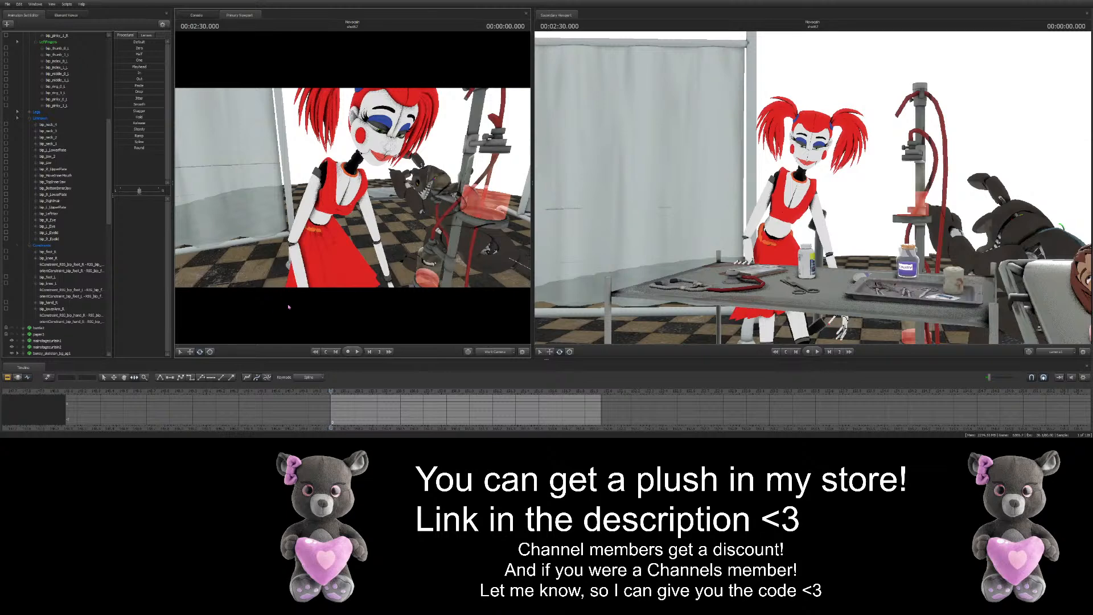
pyautogui.moveTo(353, 188); pyautogui.dragTo(336, 196)
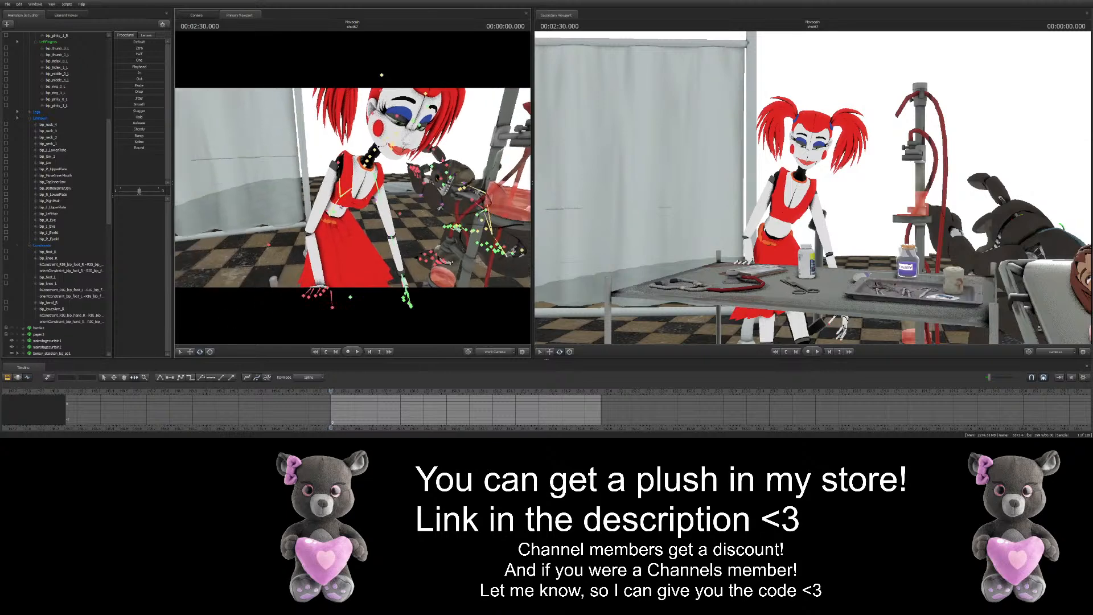
pyautogui.keyDown('ctrl'); pyautogui.click(330, 217); pyautogui.keyUp('ctrl')
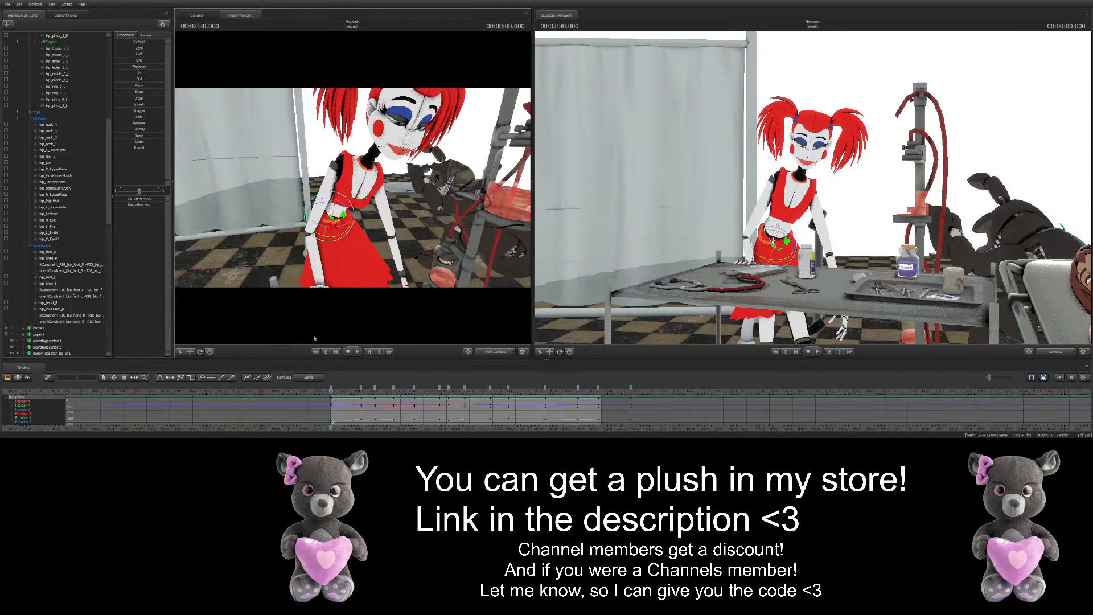
pyautogui.scroll(6, 71, 313)
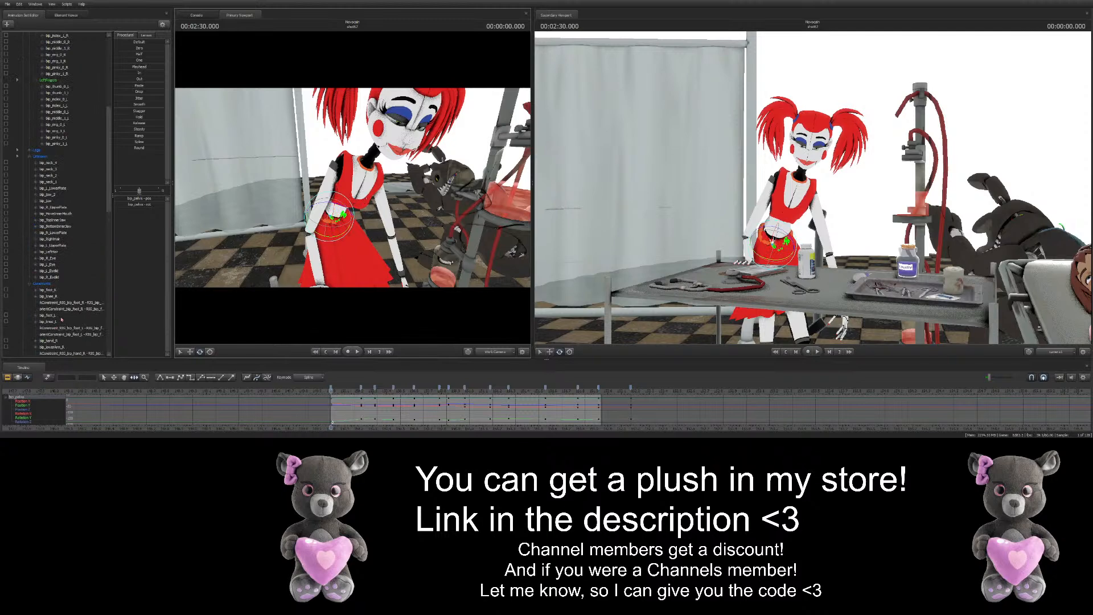
pyautogui.press('ctrl')
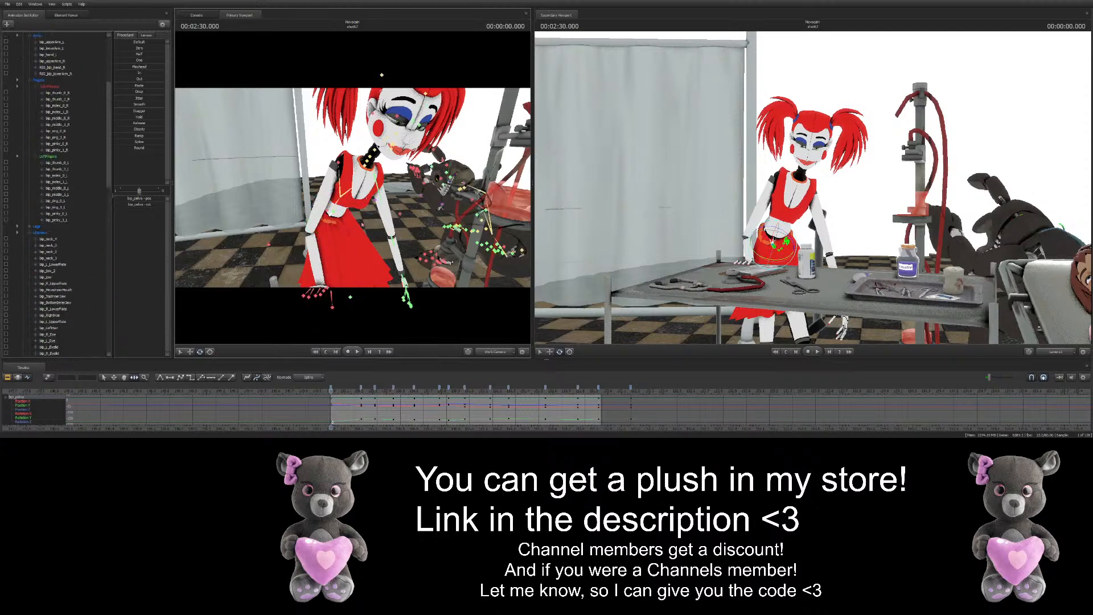
pyautogui.press('ctrl')
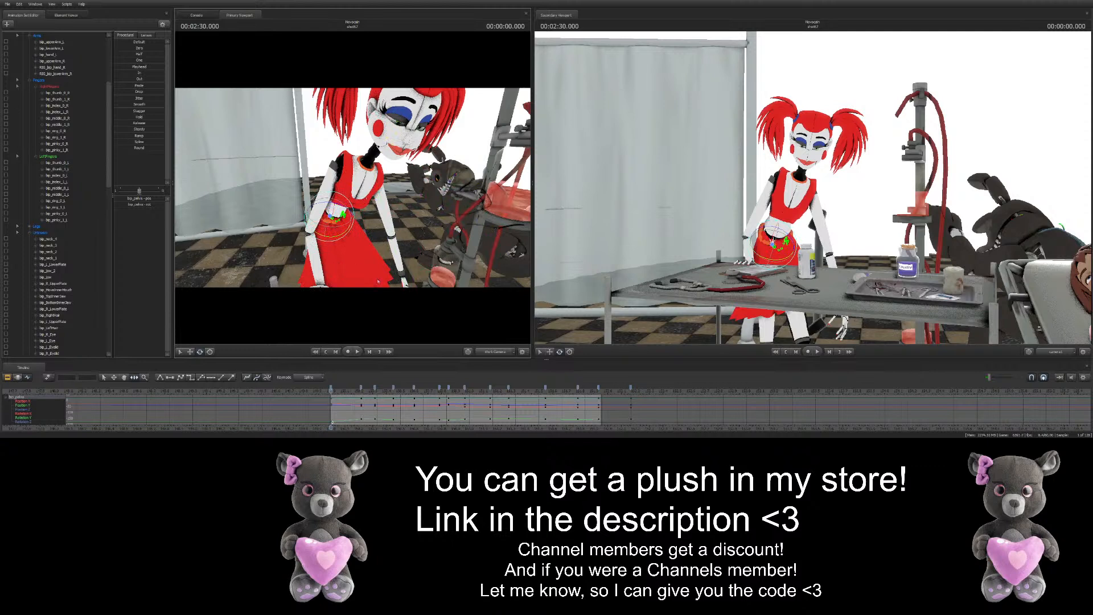
pyautogui.keyDown('ctrl'); pyautogui.click(367, 239); pyautogui.keyUp('ctrl')
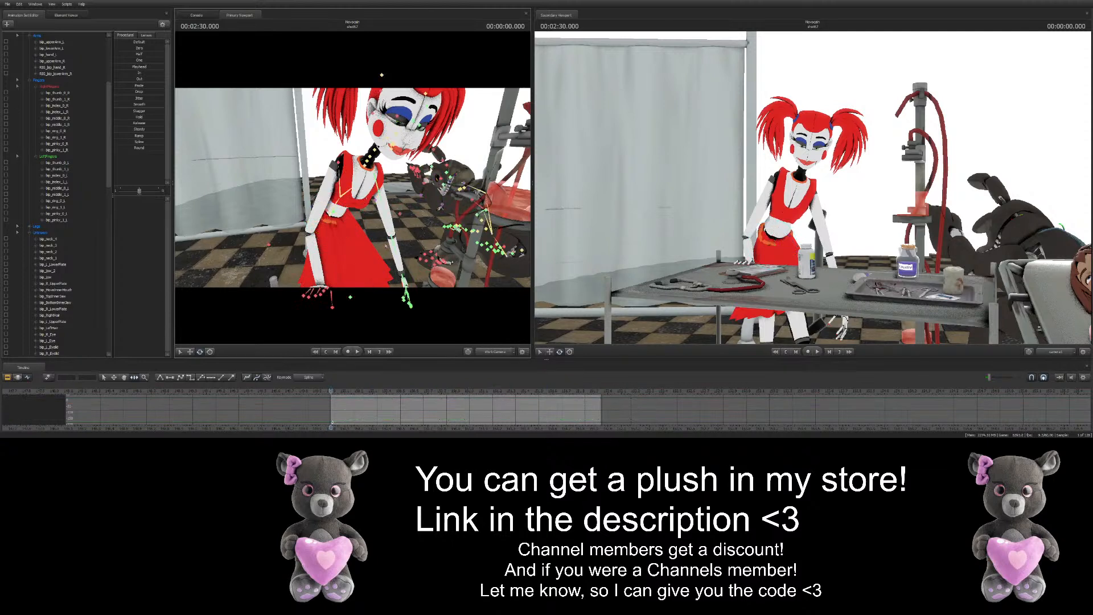
pyautogui.moveTo(366, 239); pyautogui.dragTo(352, 206)
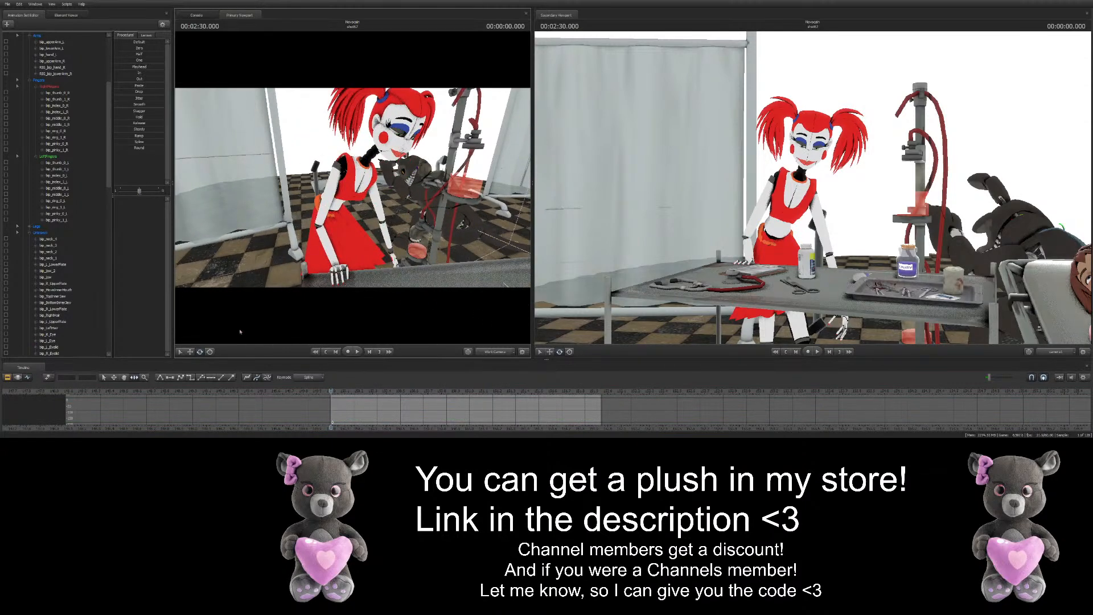
# Examine the red-haired animatronic's stance and her hand on the tool table from closer and wider work camera angles
pyautogui.moveTo(353, 188)
pyautogui.mouseDown()
pyautogui.moveTo(333, 181)
pyautogui.moveTo(370, 184)
pyautogui.mouseUp()
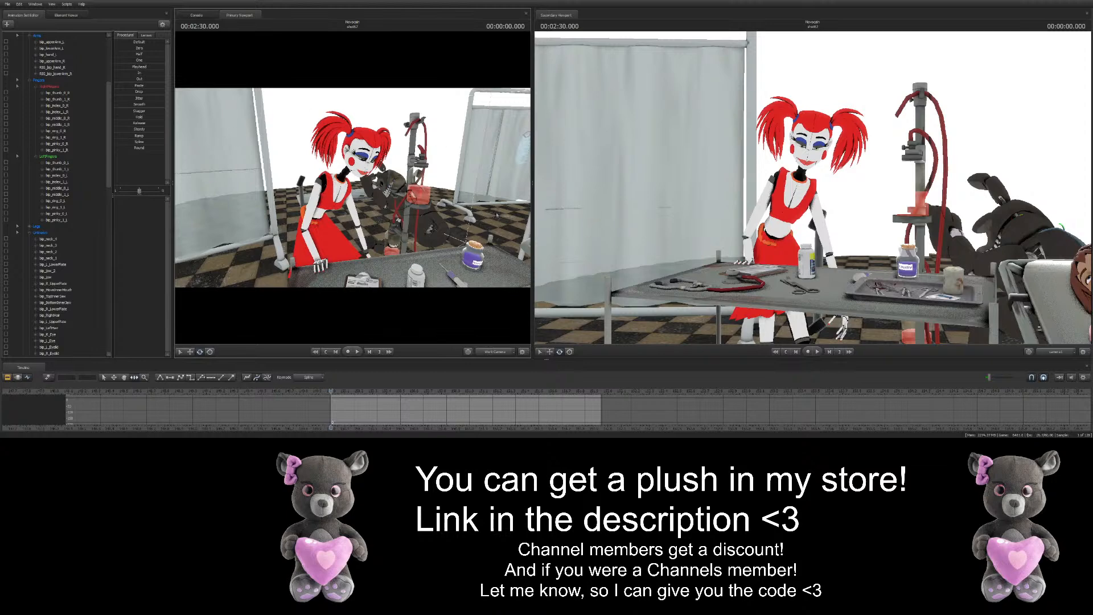
pyautogui.press('w')
pyautogui.moveTo(306, 222)
pyautogui.mouseDown()
pyautogui.moveTo(319, 222)
pyautogui.moveTo(306, 223)
pyautogui.mouseUp()
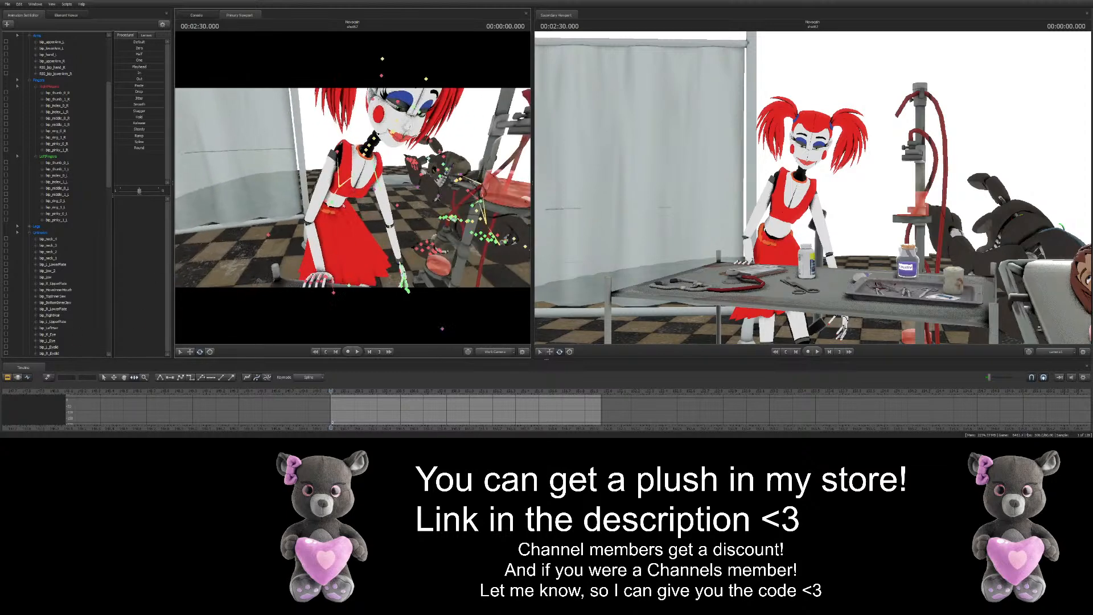
pyautogui.keyDown('ctrl'); pyautogui.click(331, 204); pyautogui.keyUp('ctrl')
pyautogui.keyDown('ctrl'); pyautogui.click(346, 244); pyautogui.keyUp('ctrl')
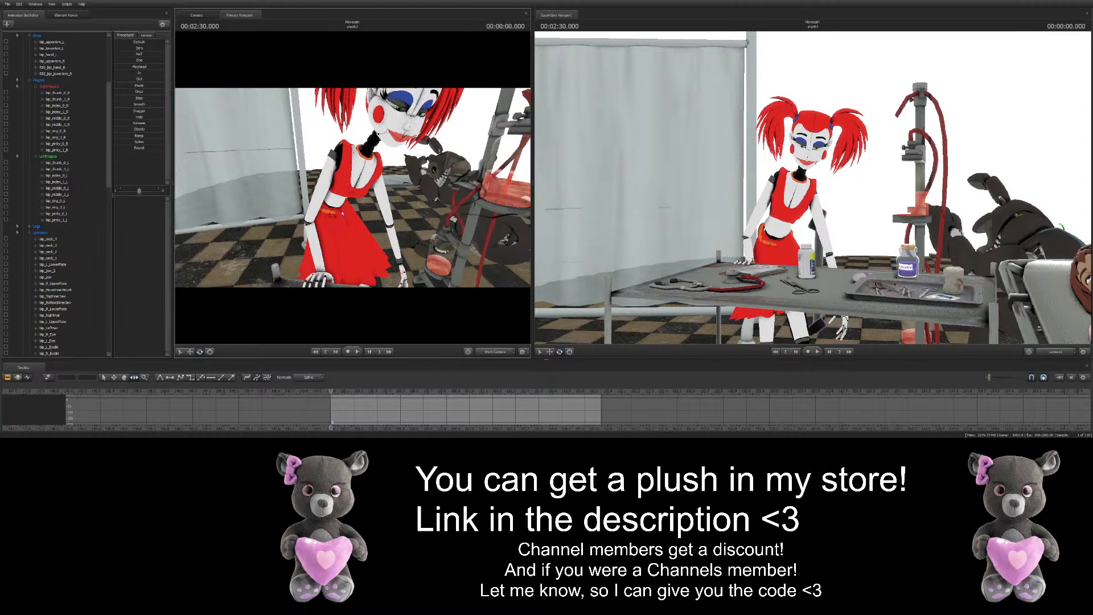
pyautogui.moveTo(353, 213); pyautogui.dragTo(371, 211)
pyautogui.press('s')
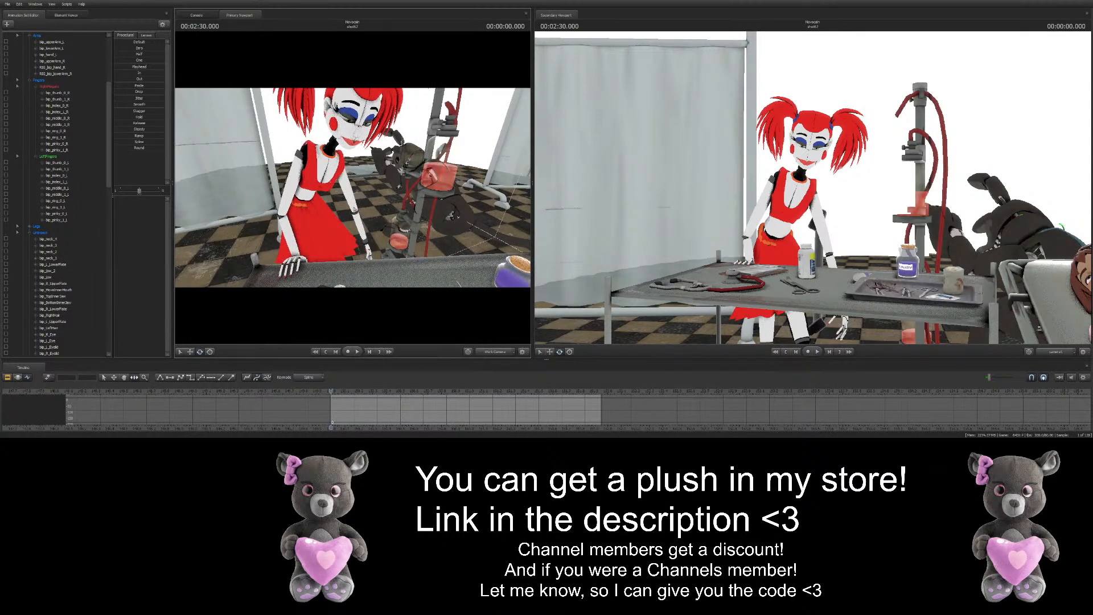
pyautogui.moveTo(371, 211); pyautogui.dragTo(362, 211)
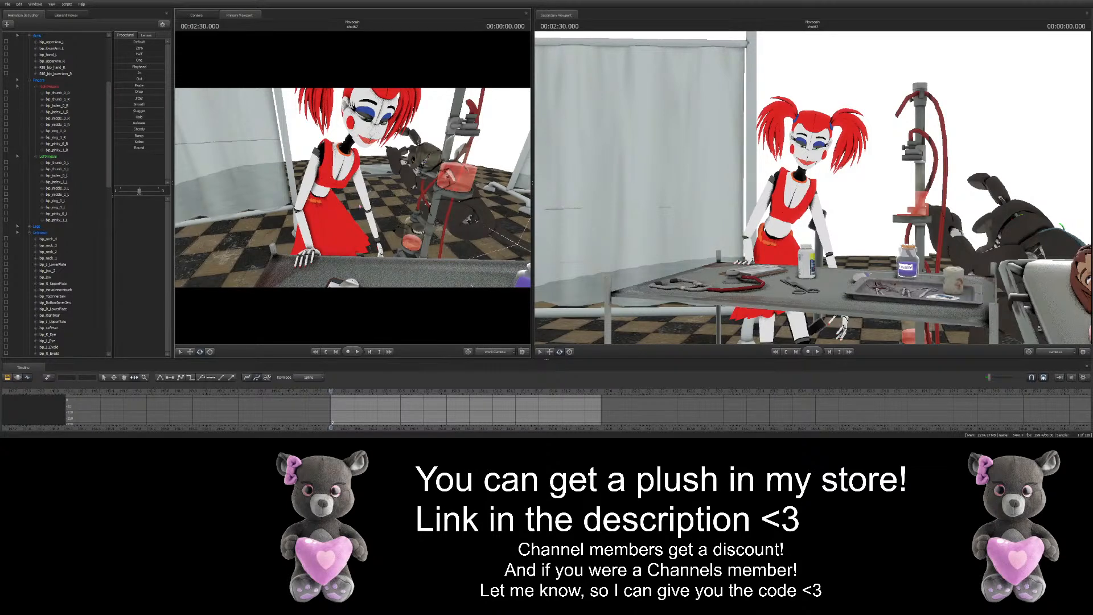
pyautogui.moveTo(368, 205); pyautogui.dragTo(366, 205)
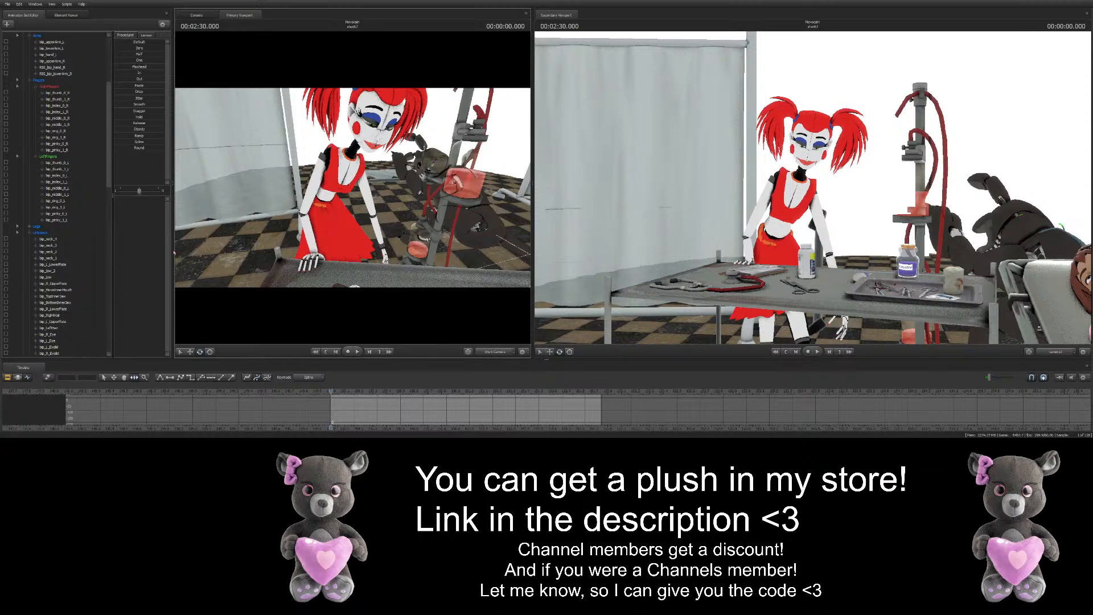
# Scrub through the shot's first frames up to 02:30.050 and return to 02:30.000
pyautogui.click(337, 390)
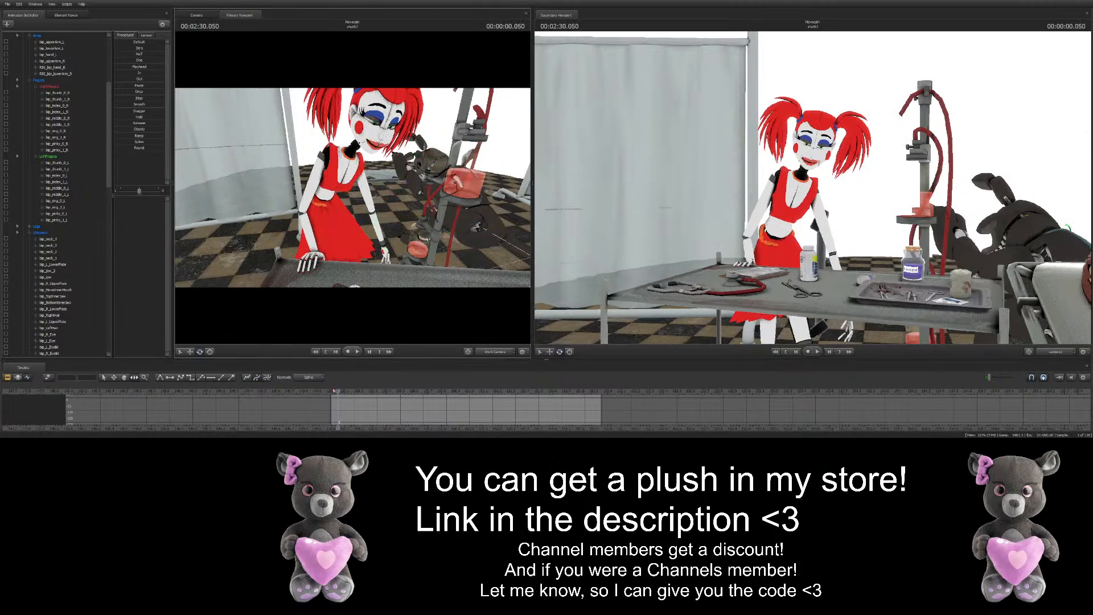
pyautogui.click(335, 391)
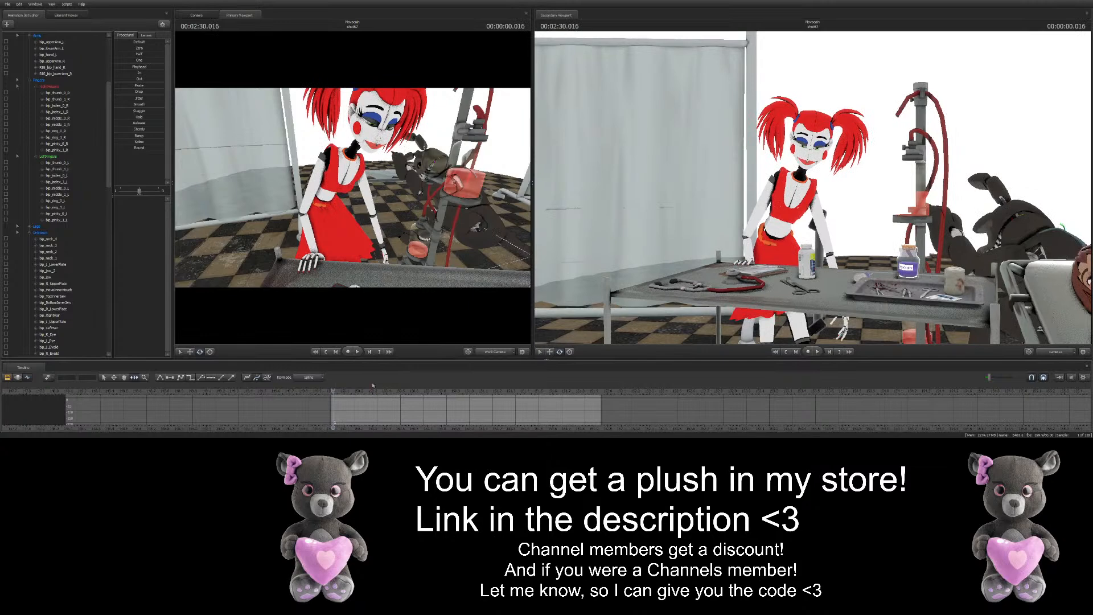
pyautogui.click(324, 391)
pyautogui.click(330, 391)
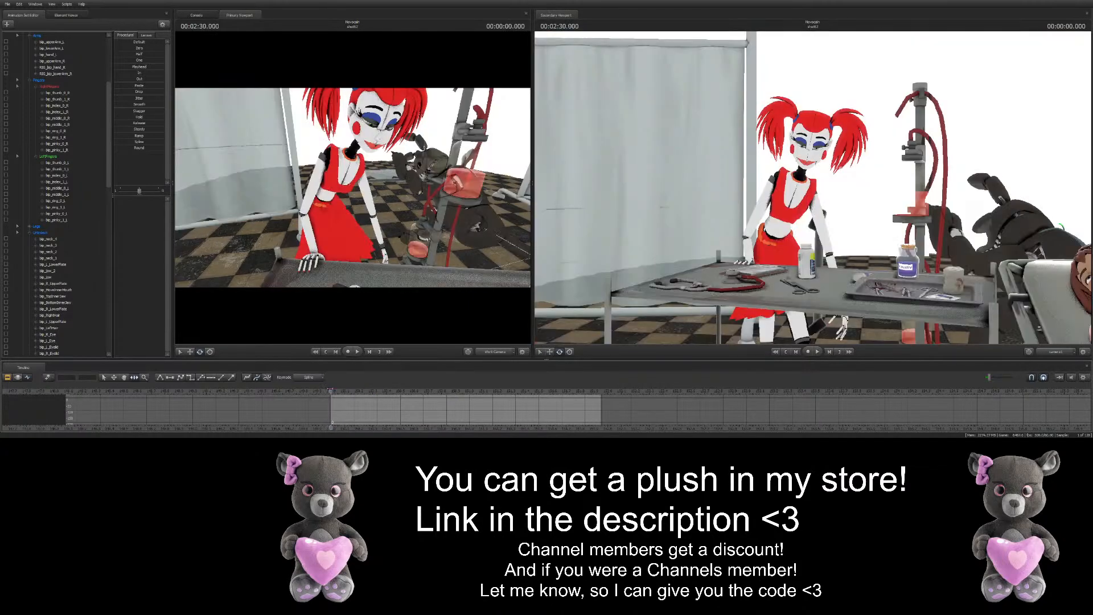
# Examine the animatronic's torso, skirt and face against the curtain and IV stand from several work camera positions
pyautogui.moveTo(266, 278); pyautogui.dragTo(273, 275)
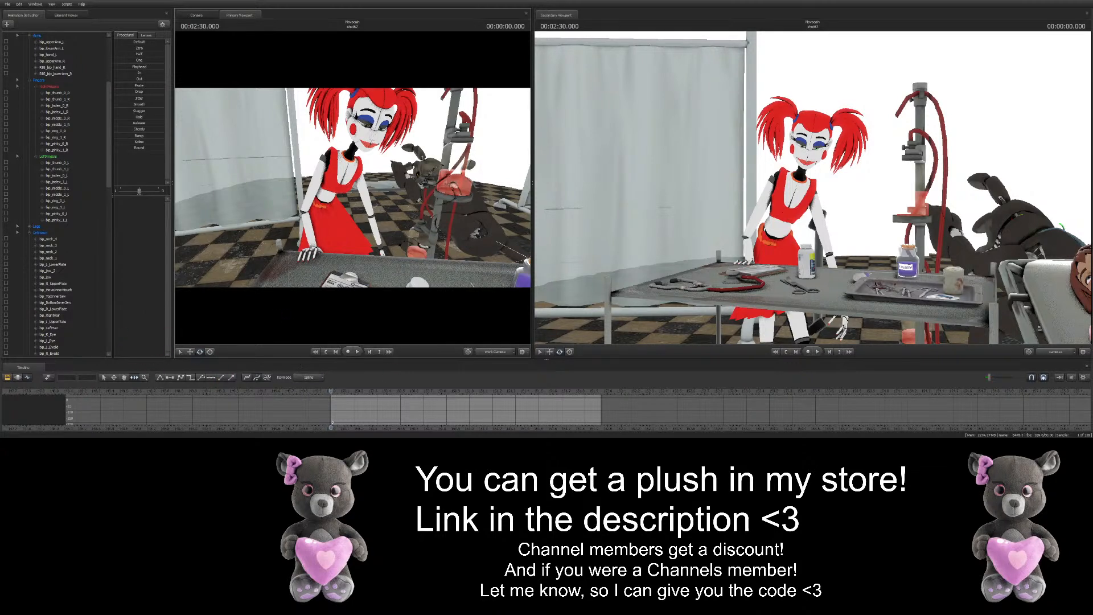
pyautogui.moveTo(259, 312); pyautogui.dragTo(270, 310)
pyautogui.press('ctrl')
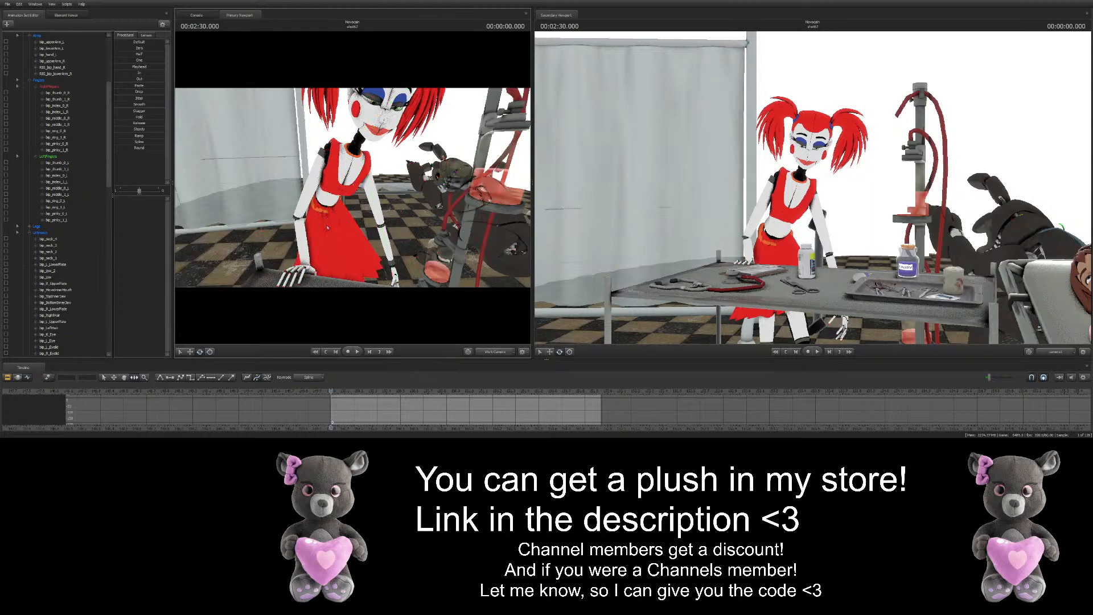
pyautogui.press('s')
pyautogui.moveTo(280, 200); pyautogui.dragTo(349, 207)
pyautogui.press('ctrl')
pyautogui.press('w')
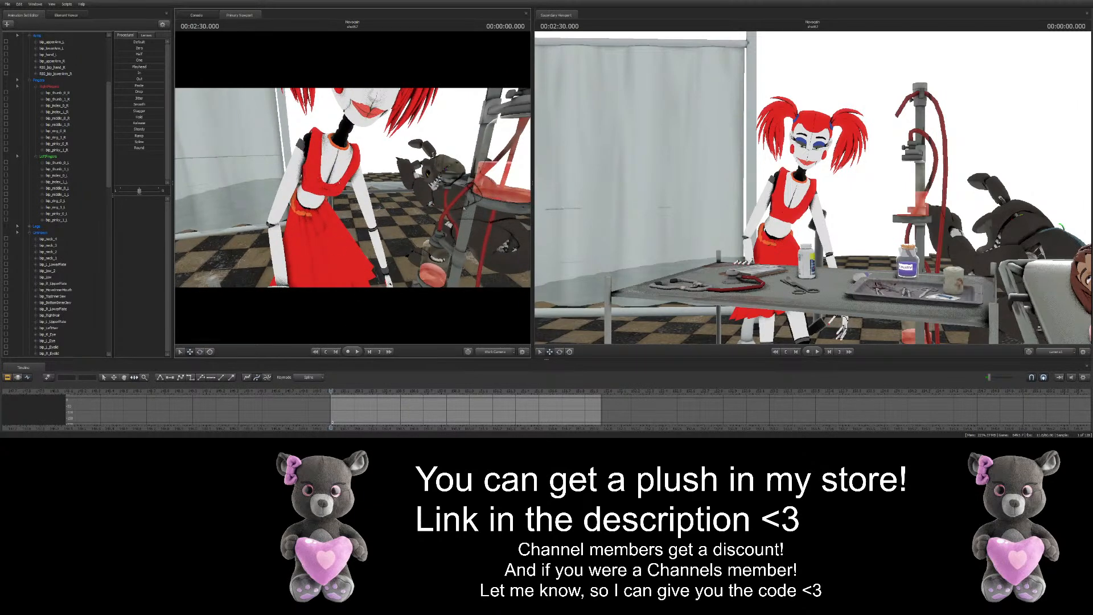
pyautogui.press('s')
pyautogui.moveTo(340, 183); pyautogui.dragTo(354, 190)
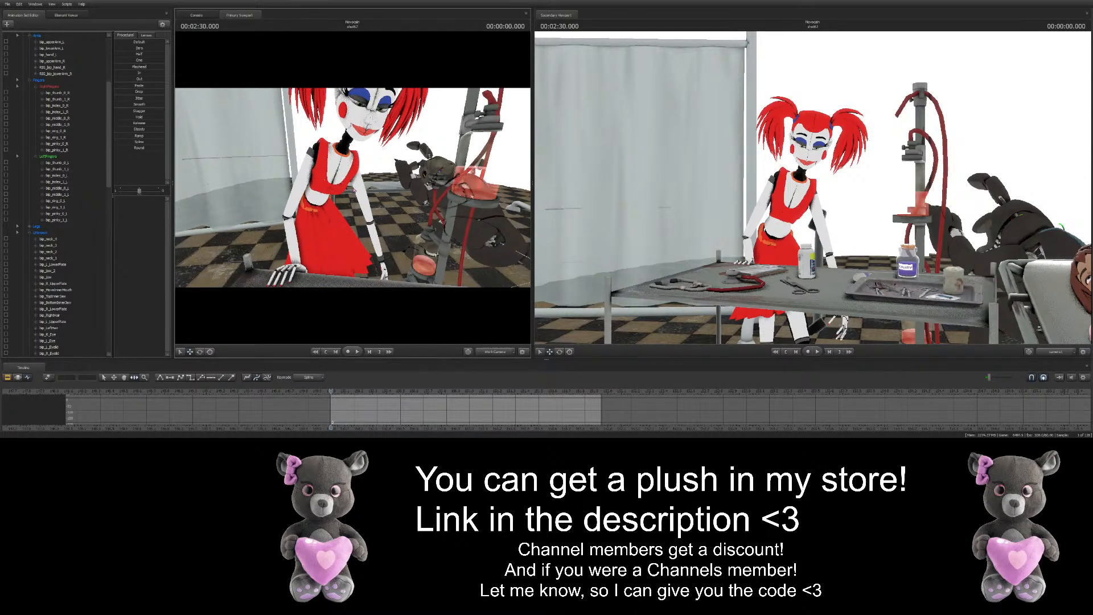
pyautogui.press('s')
pyautogui.moveTo(354, 190); pyautogui.dragTo(357, 203)
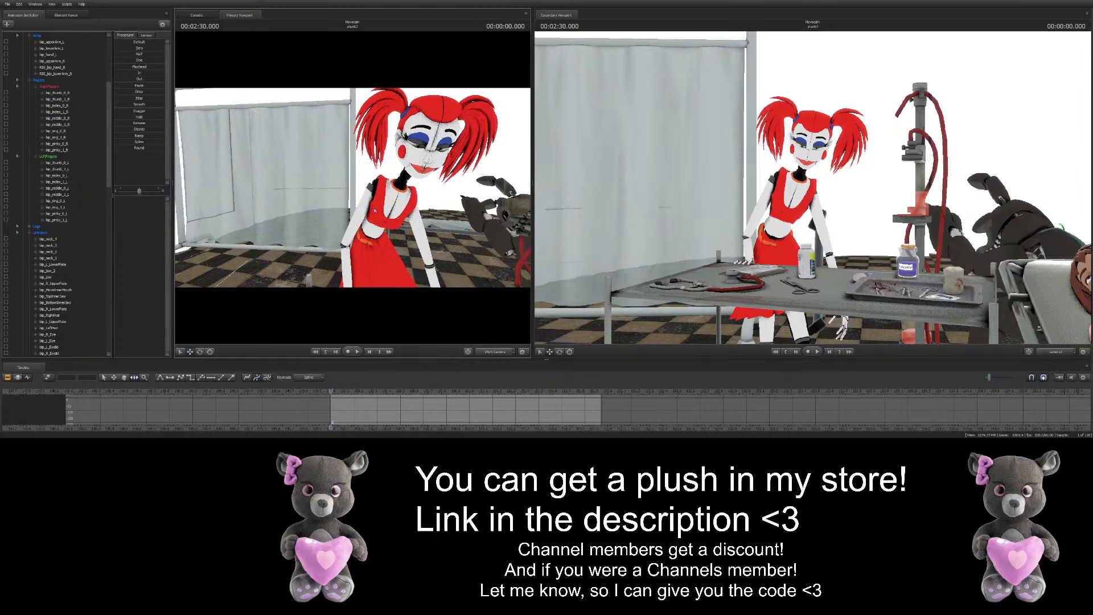
pyautogui.moveTo(357, 203); pyautogui.dragTo(353, 191)
# Play the shot, check its opening at 02:30.100 with scene lighting shown, and return to 02:30.000
pyautogui.press('space')
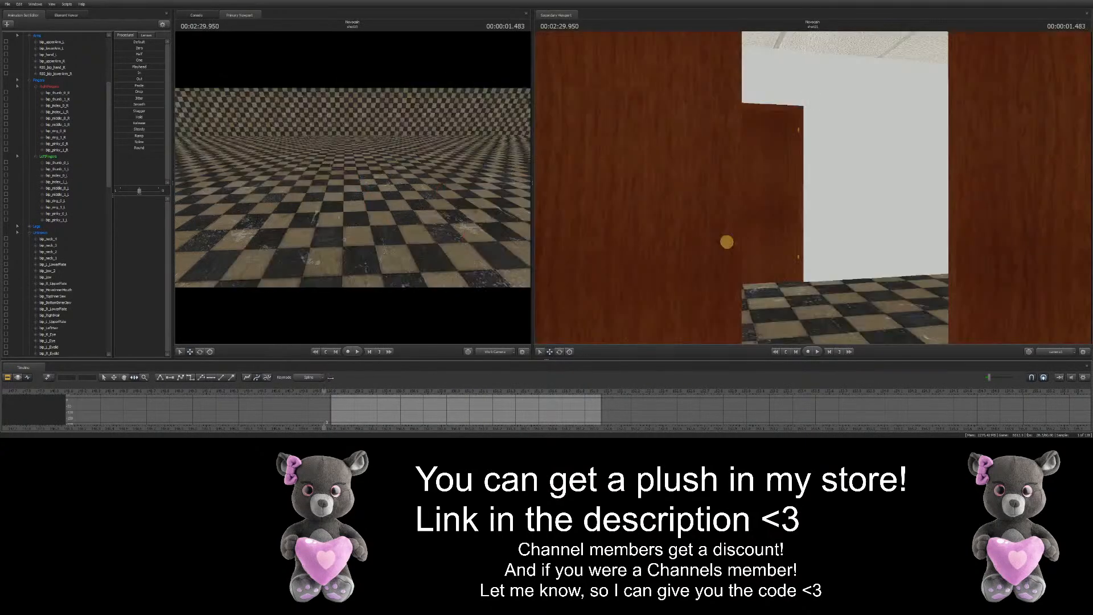
pyautogui.click(359, 387)
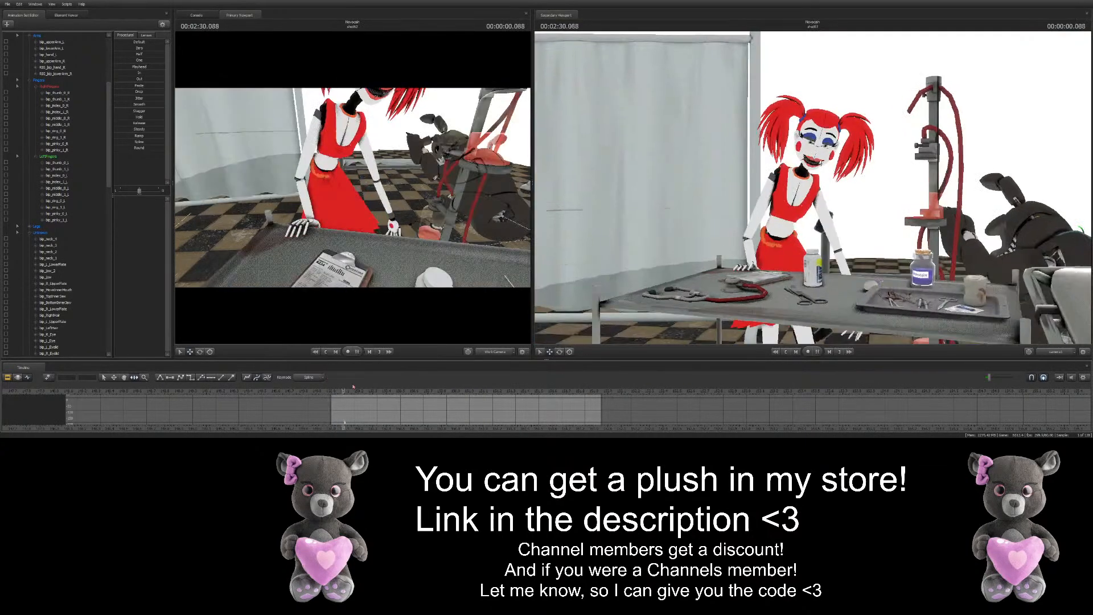
pyautogui.click(345, 391)
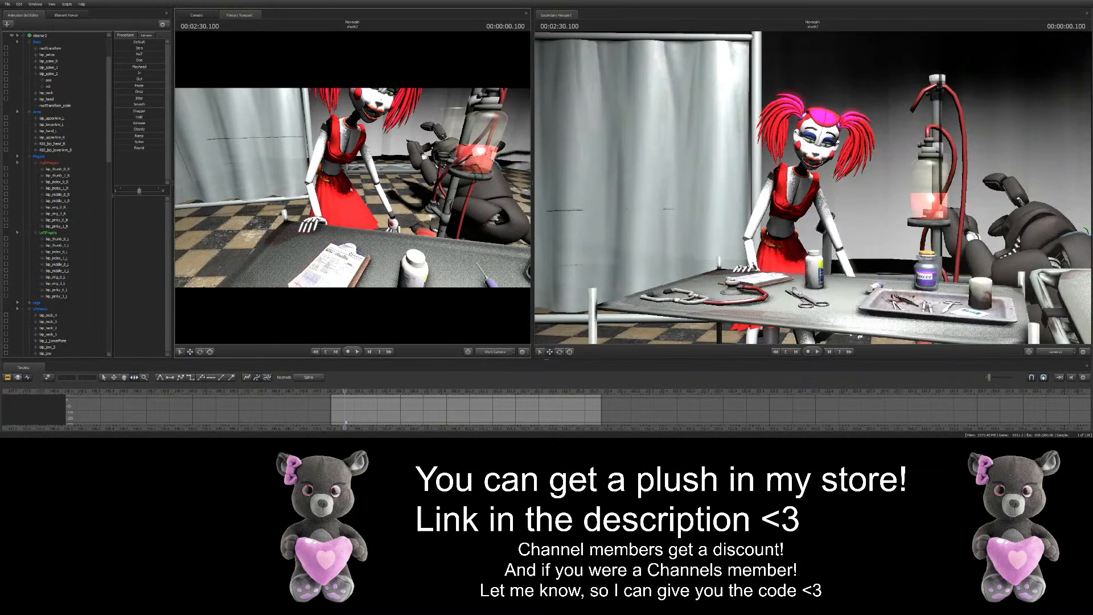
pyautogui.press('ctrl')
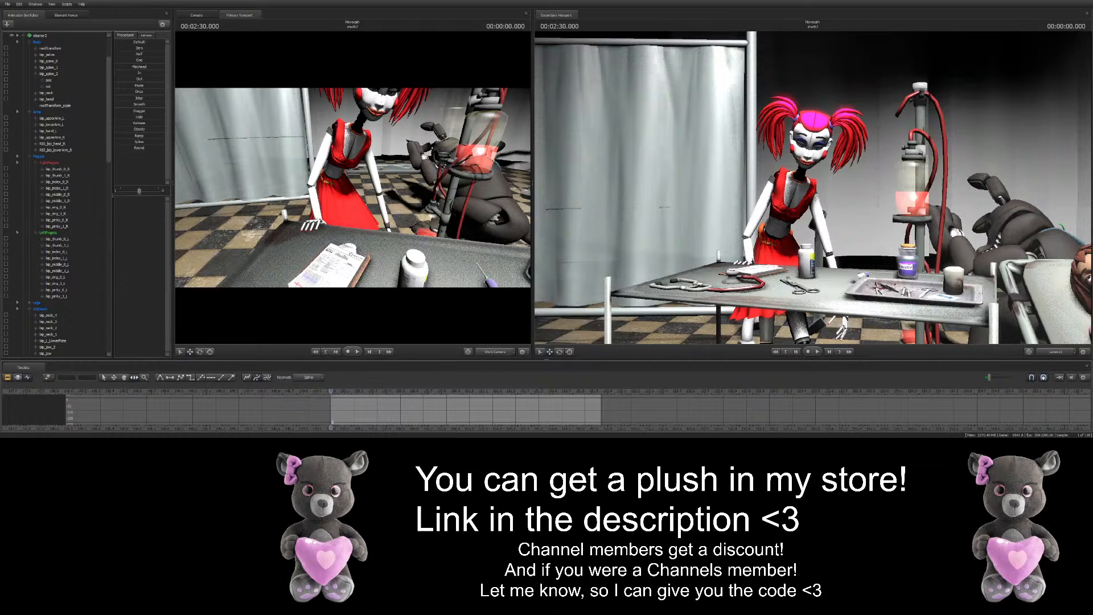
# Select the entire dark animatronic model slumped behind the IV stand and show its keyframes in the Graph Editor
pyautogui.click(7, 376)
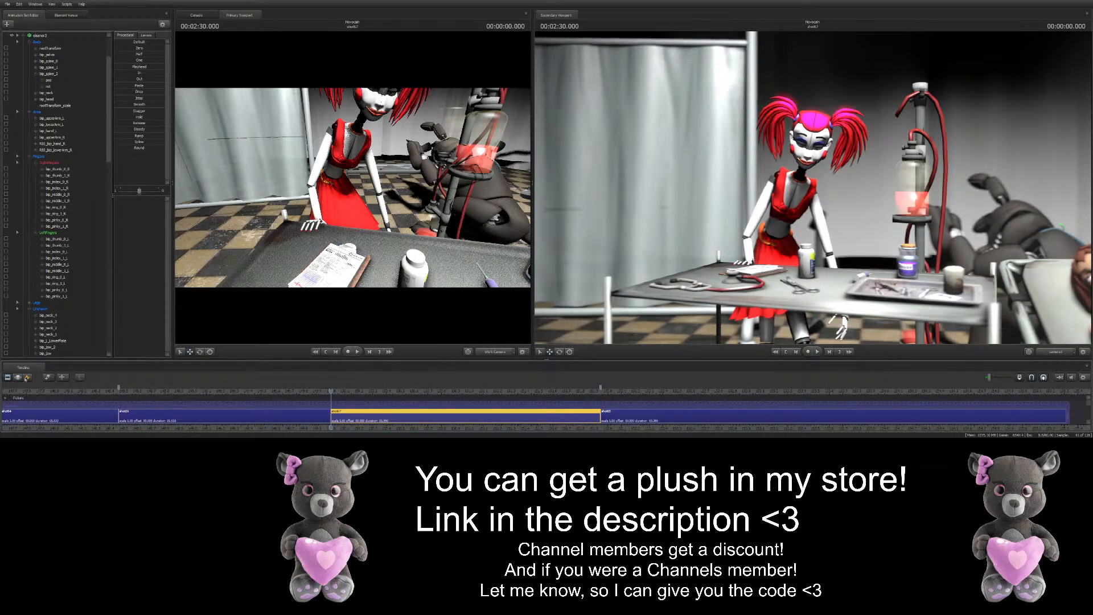
pyautogui.click(26, 377)
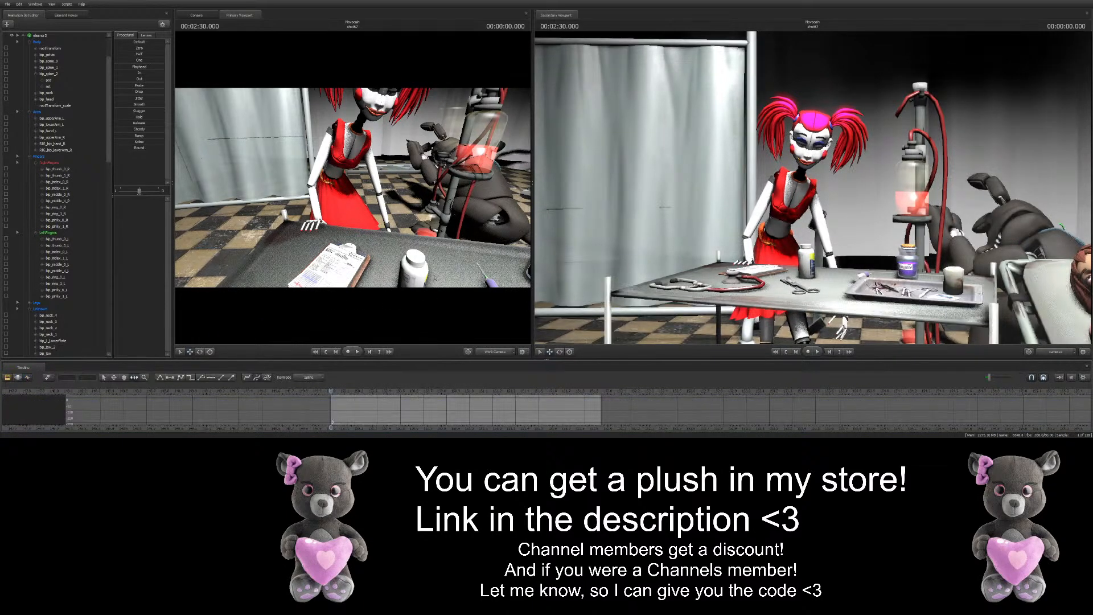
pyautogui.moveTo(352, 188); pyautogui.dragTo(370, 171)
pyautogui.moveTo(374, 395); pyautogui.dragTo(329, 377)
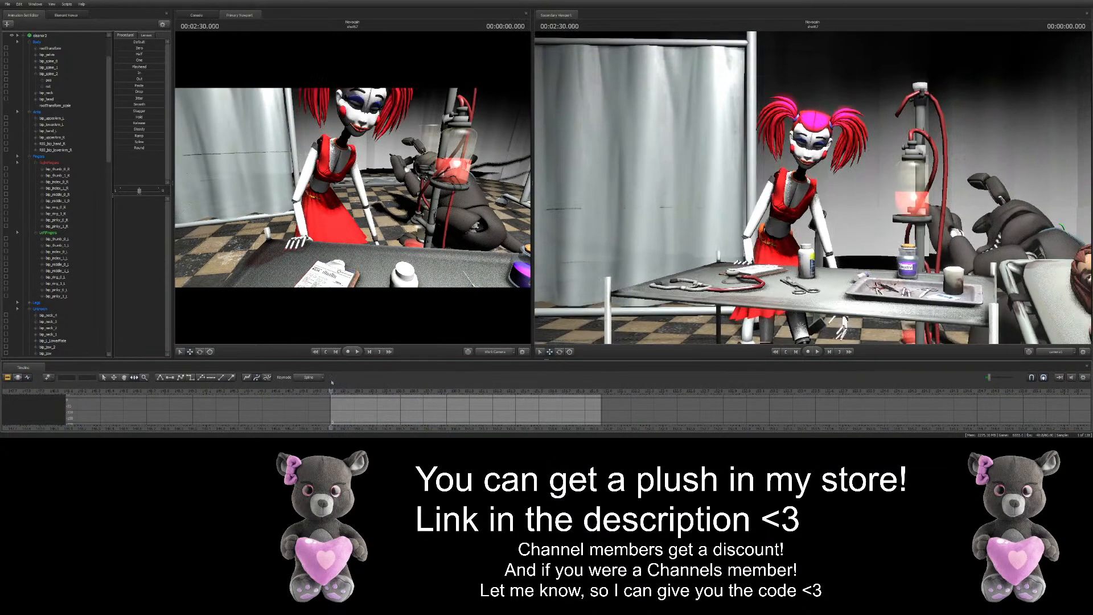
pyautogui.keyDown('ctrl'); pyautogui.click(405, 171); pyautogui.keyUp('ctrl')
pyautogui.scroll(-10, 71, 259)
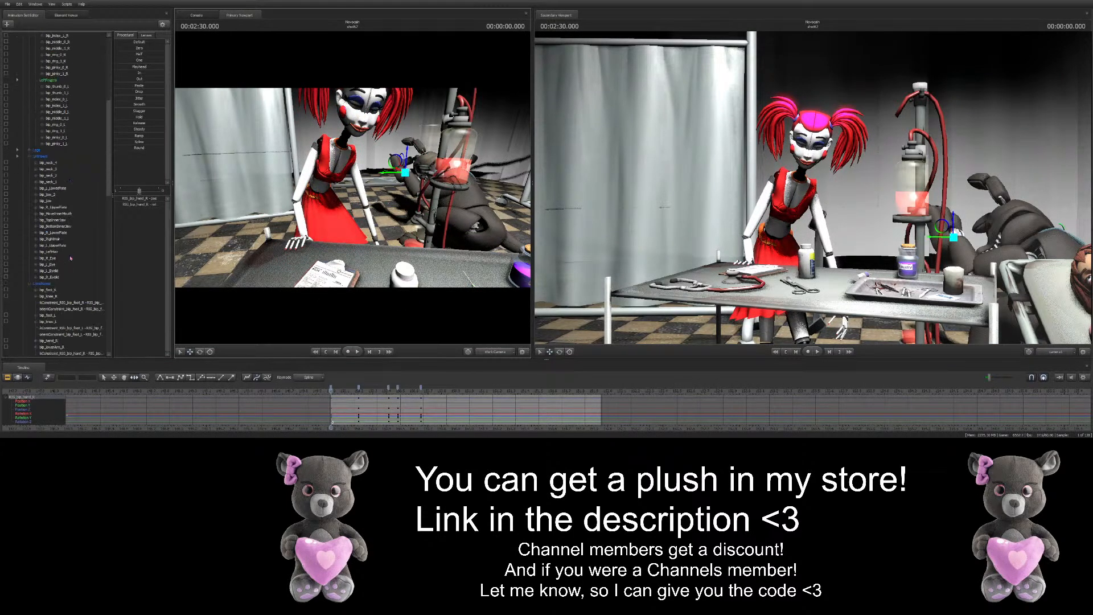
pyautogui.scroll(-6, 85, 263)
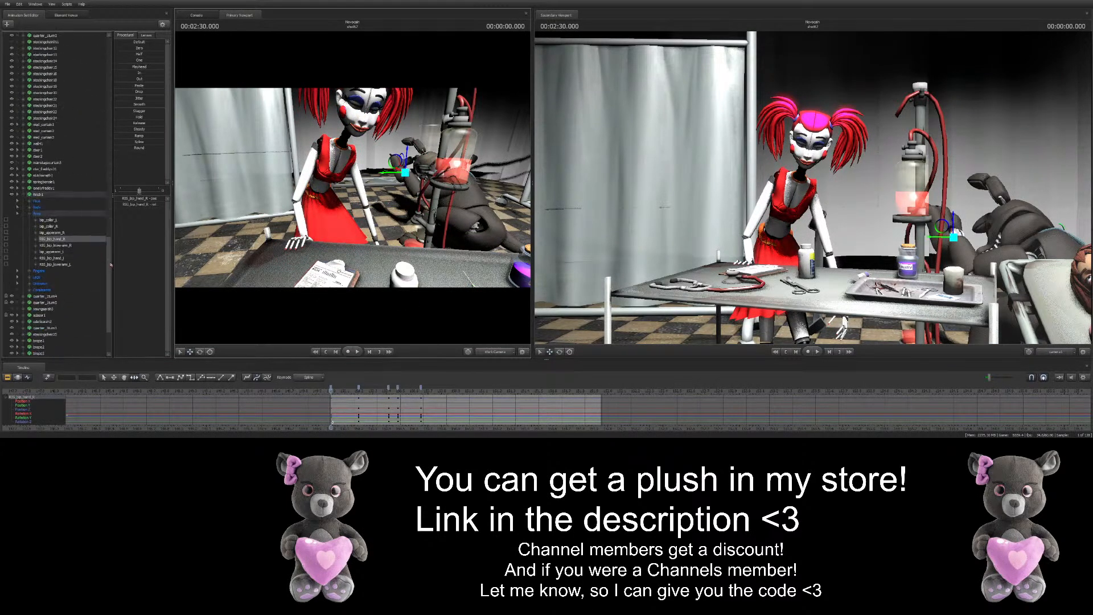
pyautogui.scroll(3, 85, 264)
pyautogui.click(61, 268)
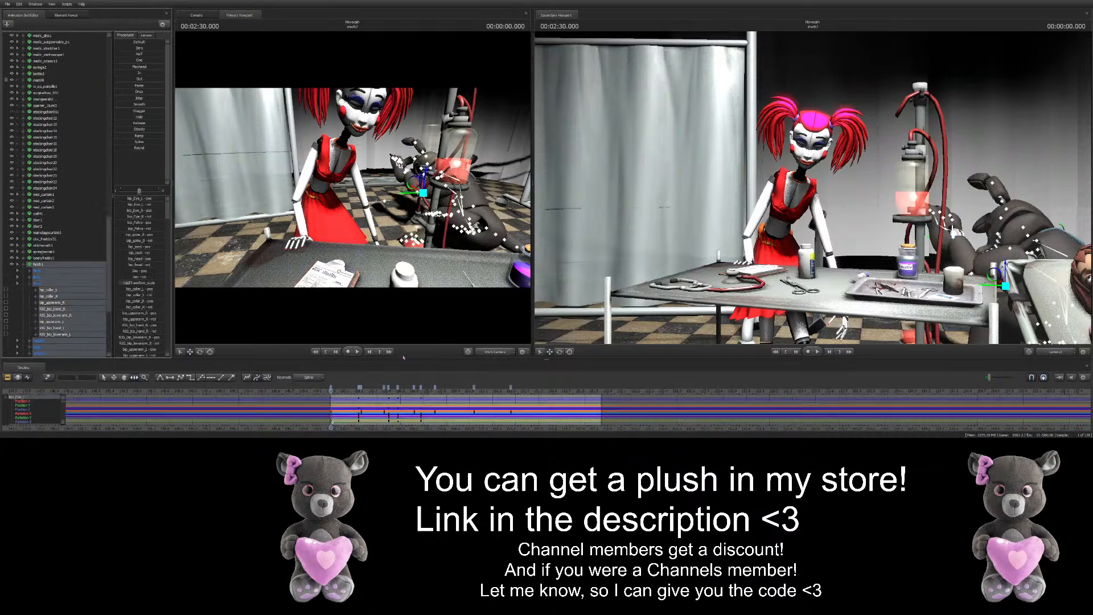
# Delete all of the dark animatronic's keyframes after the one at 02:30.000
pyautogui.click(358, 421)
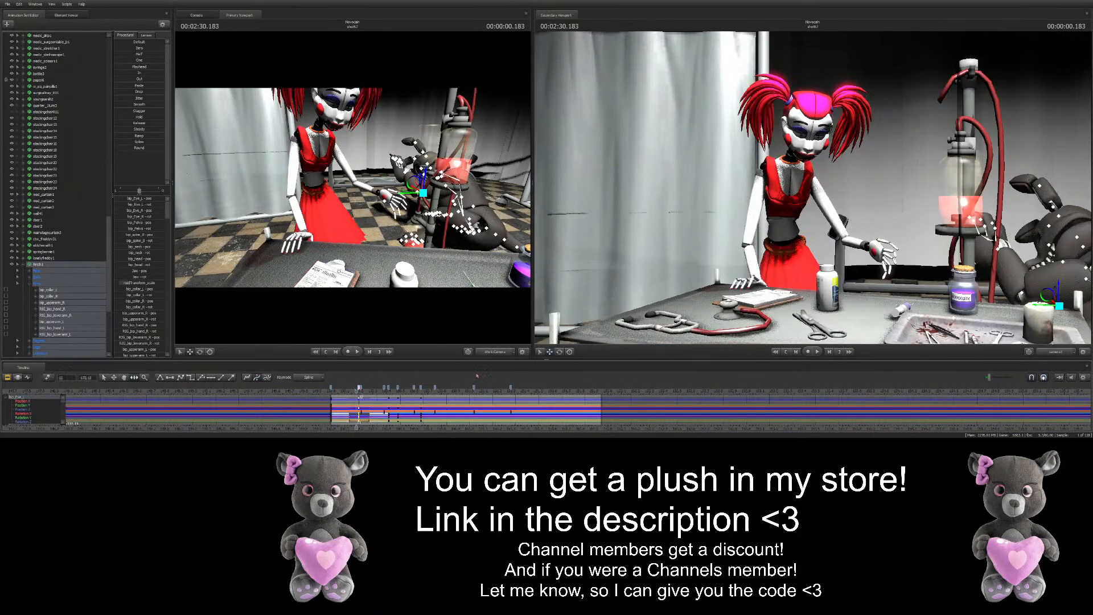
pyautogui.moveTo(512, 389); pyautogui.dragTo(369, 391)
pyautogui.press('Delete')
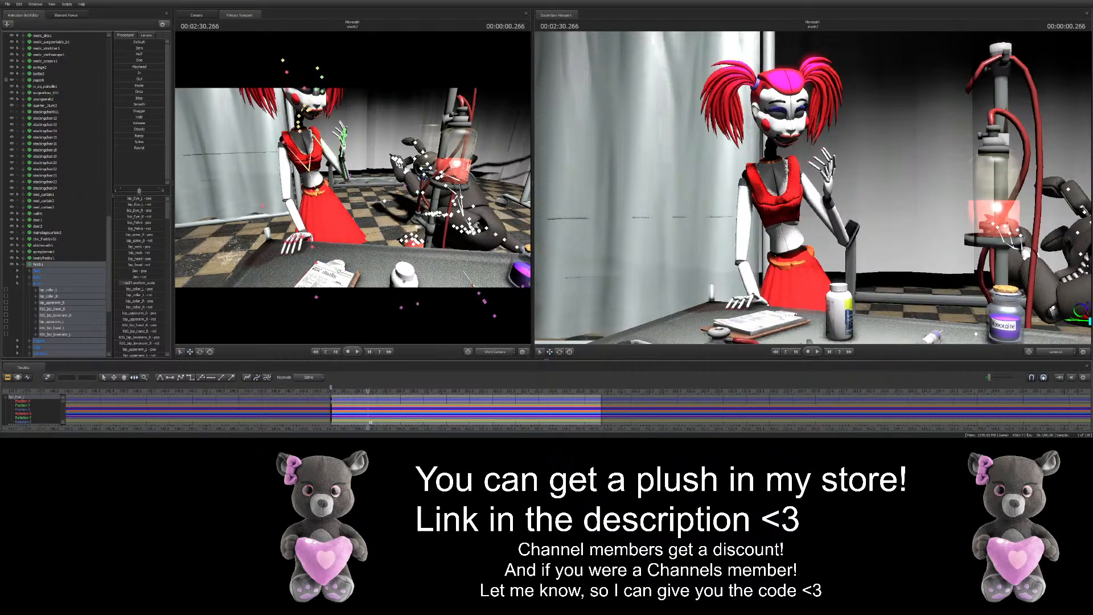
# Select the dark animatronic's right hand control and pose it down on the floor at 02:30.266, working from a closer view
pyautogui.click(397, 212)
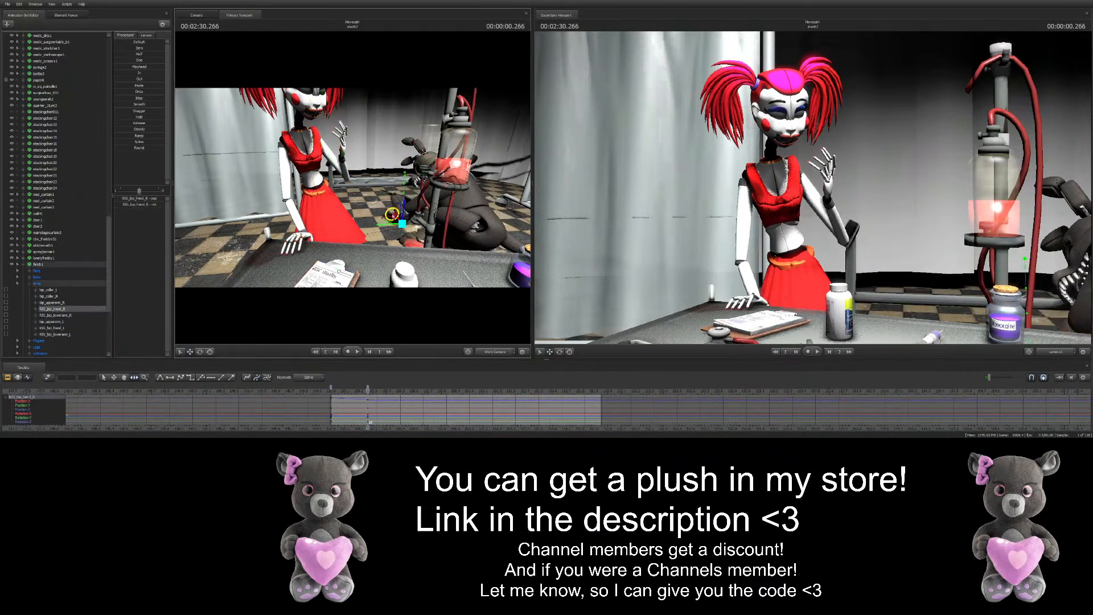
pyautogui.moveTo(396, 212); pyautogui.dragTo(402, 202)
pyautogui.press('w')
pyautogui.press('e')
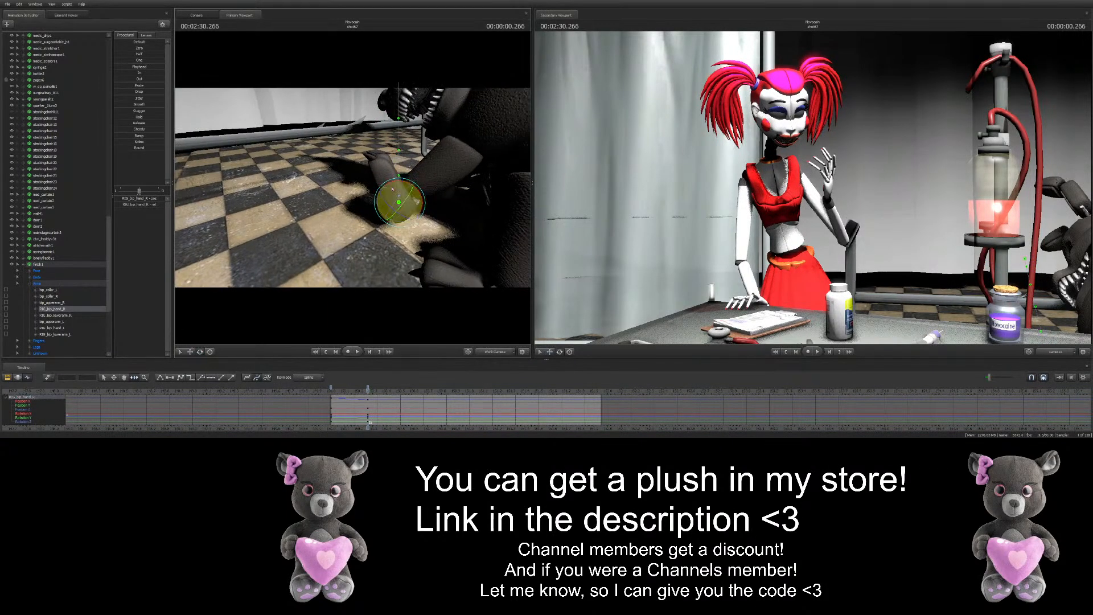
pyautogui.moveTo(352, 187); pyautogui.dragTo(344, 186)
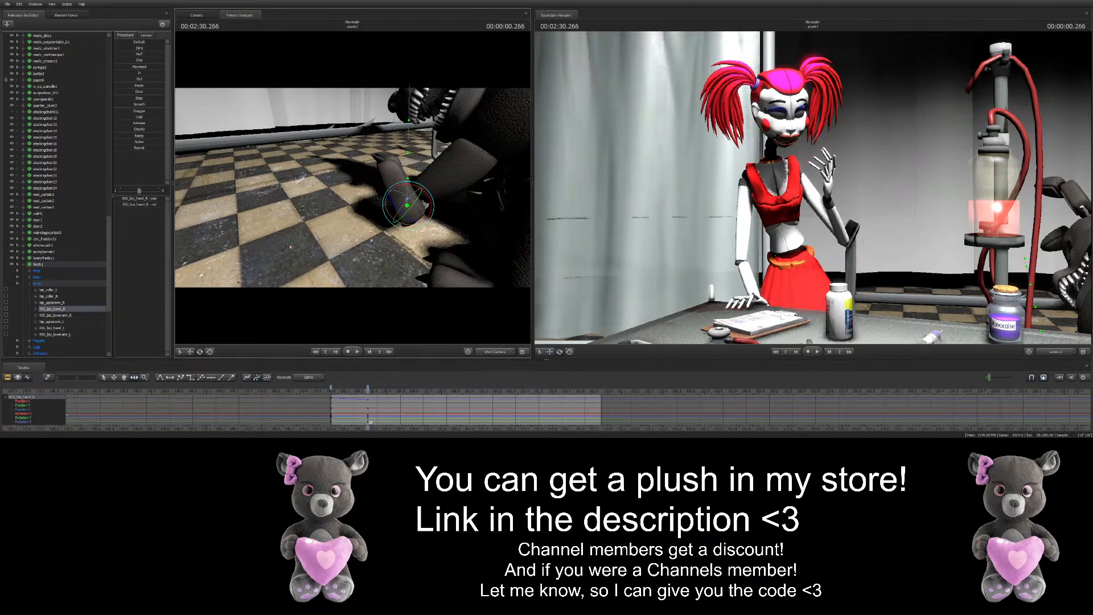
pyautogui.moveTo(325, 229); pyautogui.dragTo(353, 186)
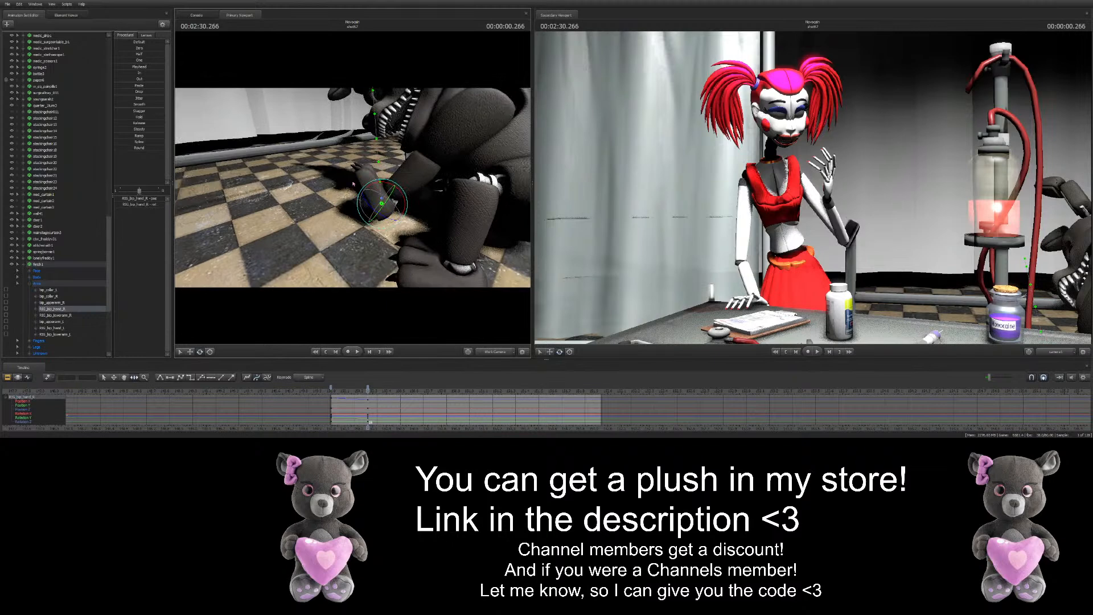
# Try raising the right hand to face height at 02:30.100 and compare it with the pose at 02:30.300
pyautogui.moveTo(368, 422); pyautogui.dragTo(347, 422)
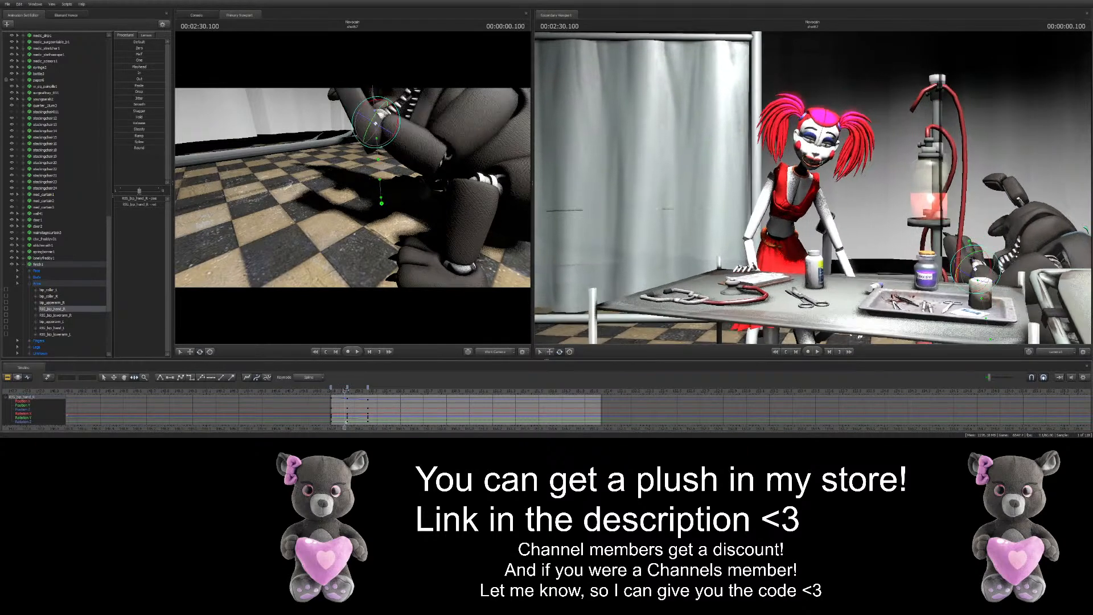
pyautogui.moveTo(360, 387); pyautogui.dragTo(371, 389)
pyautogui.scroll(3, 371, 389)
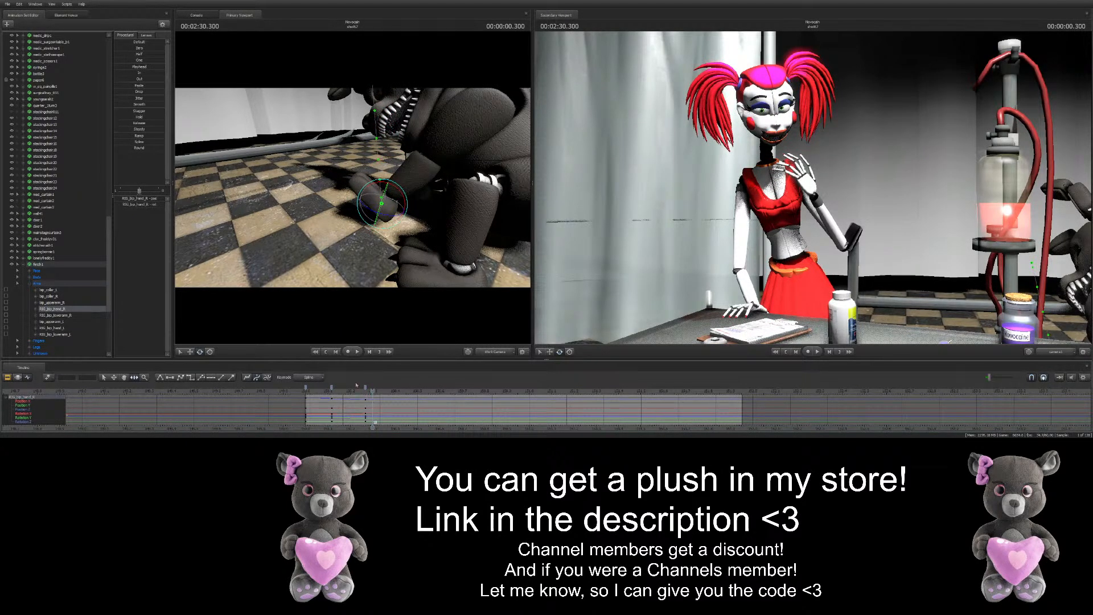
pyautogui.moveTo(409, 239); pyautogui.dragTo(352, 205)
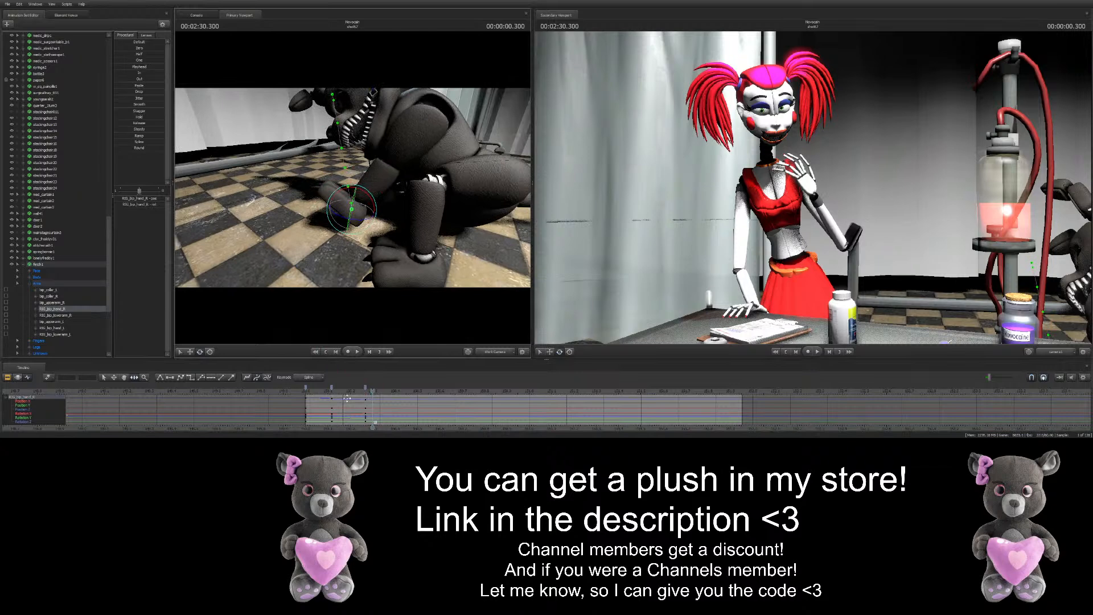
# Select the dark animatronic's pelvis and pose it at 02:30.250, about 02:30.416 and 02:30.600
pyautogui.moveTo(346, 391)
pyautogui.mouseDown()
pyautogui.moveTo(330, 390)
pyautogui.moveTo(362, 390)
pyautogui.moveTo(307, 390)
pyautogui.moveTo(363, 387)
pyautogui.mouseUp()
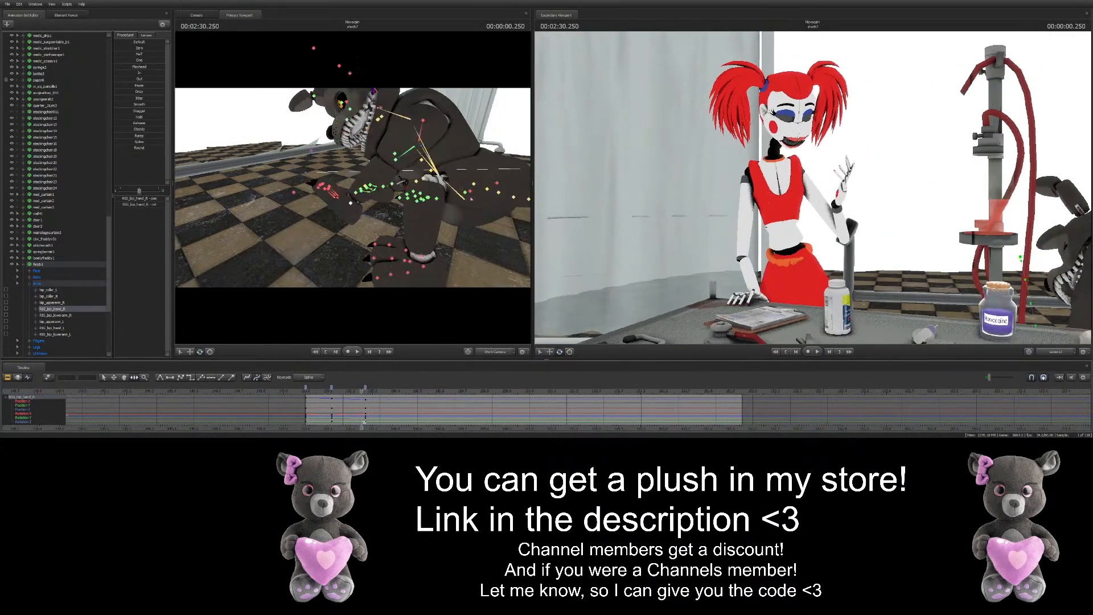
pyautogui.keyDown('ctrl'); pyautogui.click(468, 198); pyautogui.keyUp('ctrl')
pyautogui.moveTo(471, 198)
pyautogui.mouseDown()
pyautogui.moveTo(454, 192)
pyautogui.moveTo(509, 175)
pyautogui.moveTo(456, 185)
pyautogui.mouseUp()
pyautogui.moveTo(398, 390); pyautogui.dragTo(439, 388)
pyautogui.moveTo(470, 194); pyautogui.dragTo(423, 179)
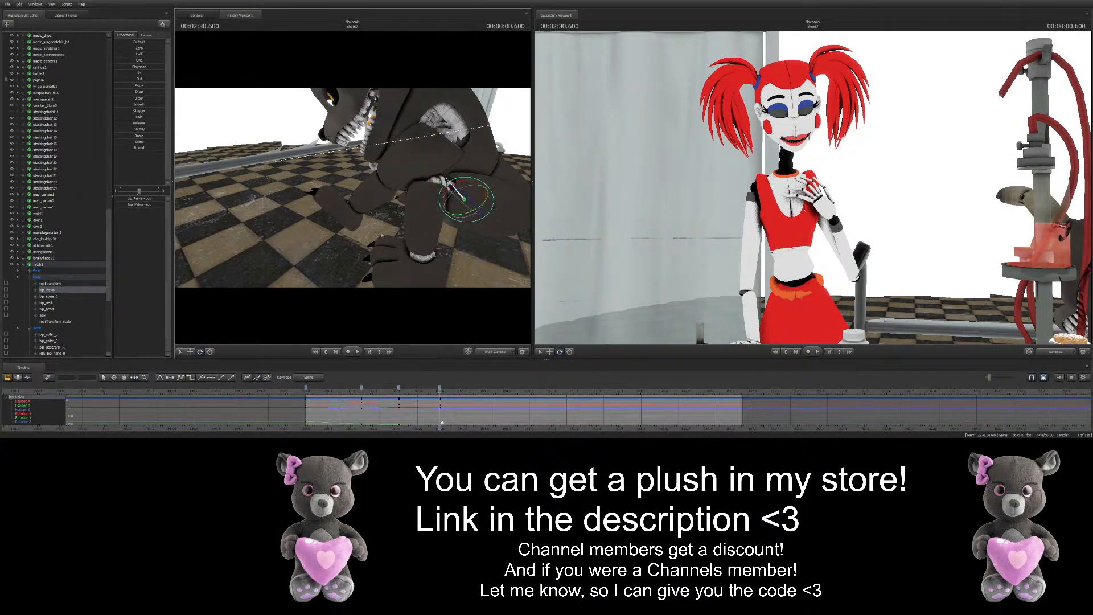
# Rotate the dark animatronic's neck at 02:30.816 and play the shot from 02:30.000
pyautogui.moveTo(439, 390); pyautogui.dragTo(488, 390)
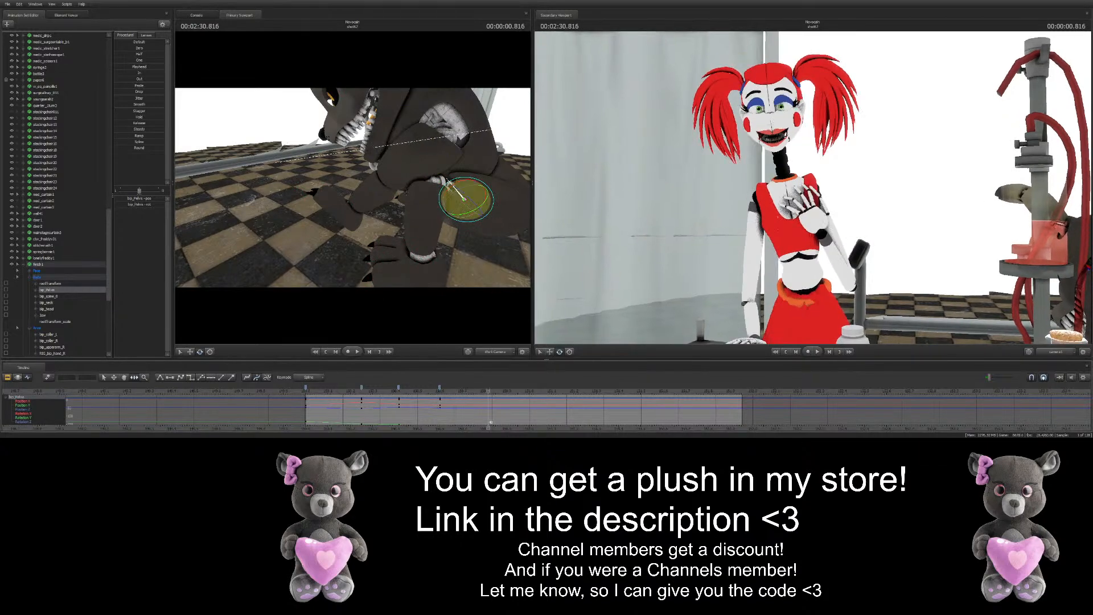
pyautogui.keyDown('ctrl'); pyautogui.click(425, 103); pyautogui.keyUp('ctrl')
pyautogui.moveTo(427, 105); pyautogui.dragTo(438, 80)
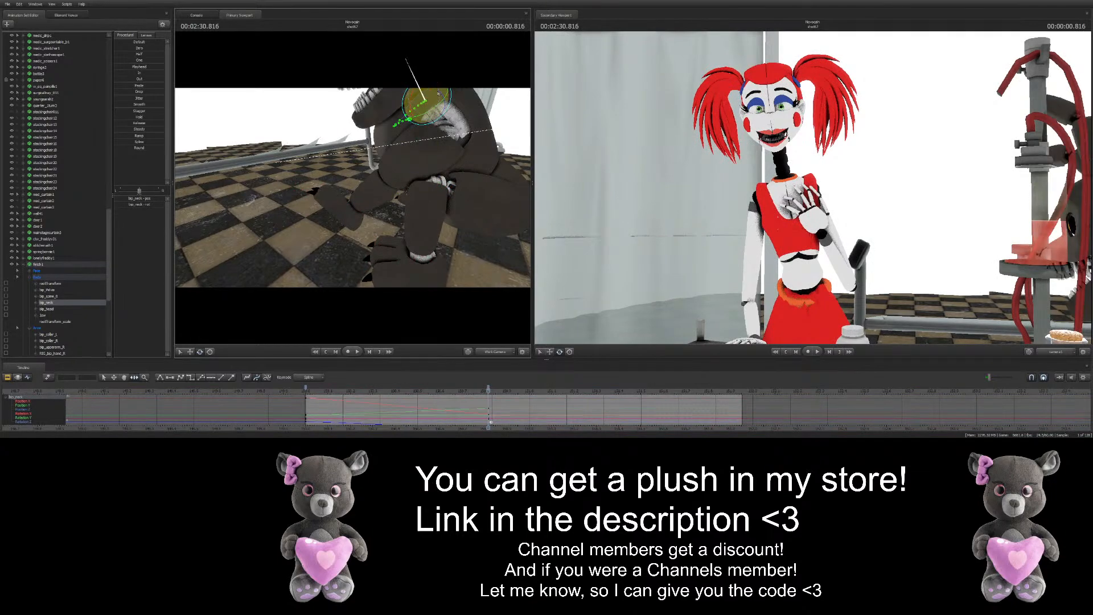
pyautogui.scroll(-3, 501, 393)
pyautogui.moveTo(501, 390); pyautogui.dragTo(361, 385)
pyautogui.press('space')
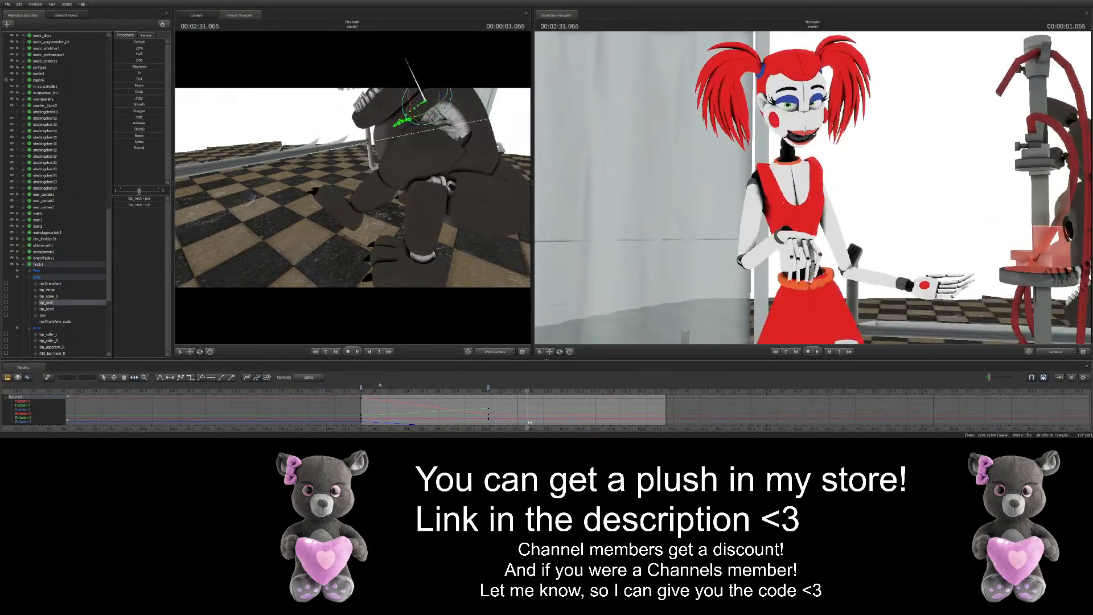
pyautogui.press('space')
# Rework the pelvis keyframes so the last one falls at about 02:30.650, and play the shot
pyautogui.keyDown('ctrl'); pyautogui.click(464, 199); pyautogui.keyUp('ctrl')
pyautogui.moveTo(408, 390); pyautogui.dragTo(462, 387)
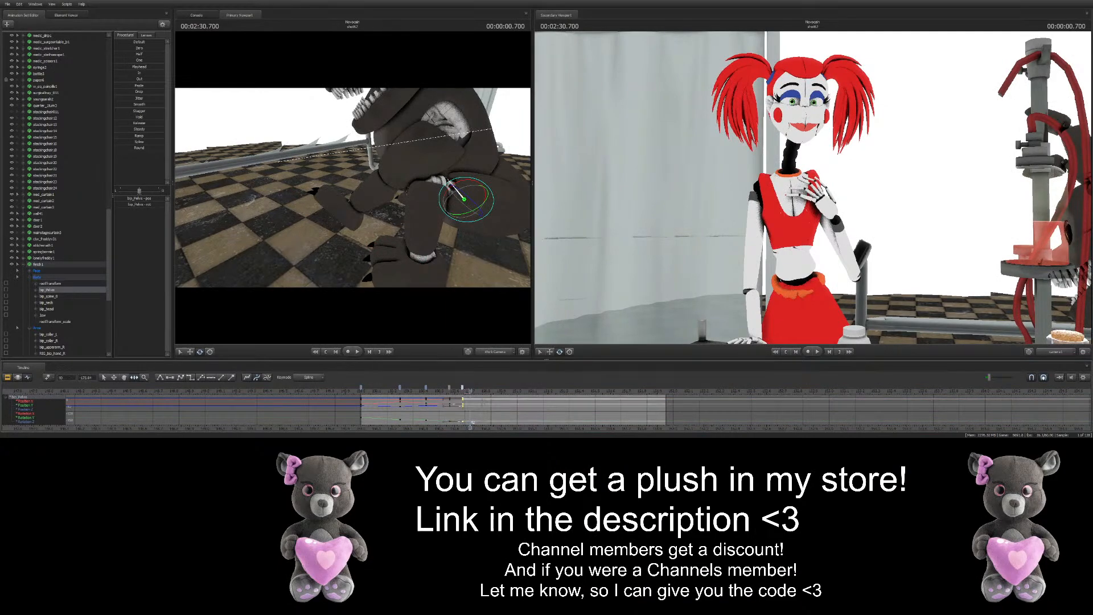
pyautogui.click(345, 391)
pyautogui.press('space')
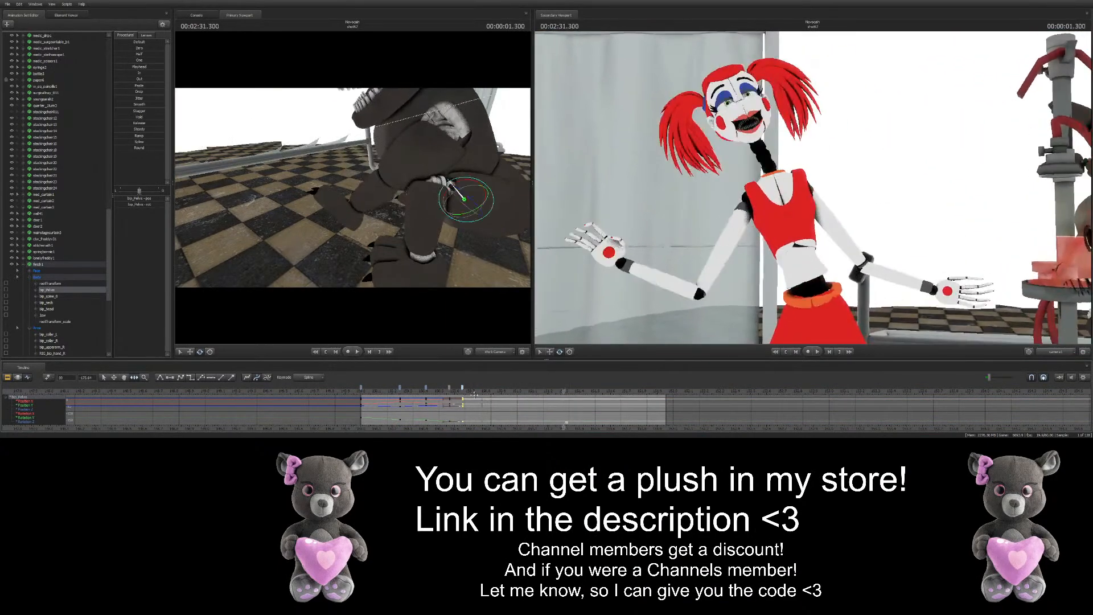
# Rotate the dark animatronic's pelvis at about 02:30.800 and go to 02:30.983
pyautogui.click(370, 369)
pyautogui.moveTo(370, 370); pyautogui.dragTo(361, 370)
pyautogui.click(332, 94)
pyautogui.click(352, 209)
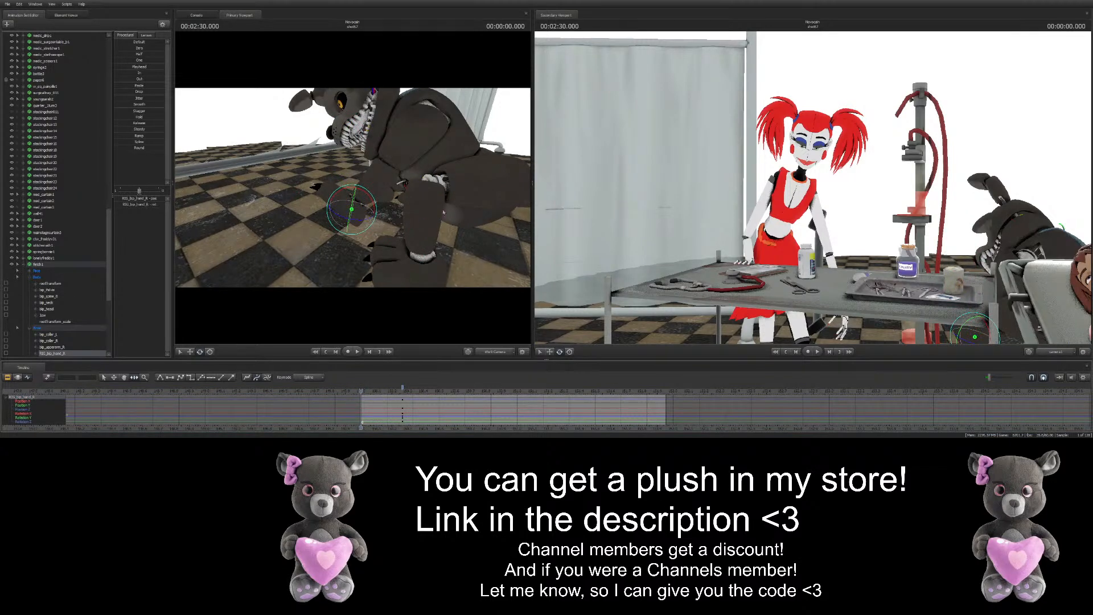
pyautogui.click(459, 202)
pyautogui.moveTo(454, 207); pyautogui.dragTo(453, 209)
pyautogui.moveTo(361, 391); pyautogui.dragTo(485, 391)
pyautogui.moveTo(466, 199); pyautogui.dragTo(470, 202)
pyautogui.moveTo(486, 391); pyautogui.dragTo(514, 391)
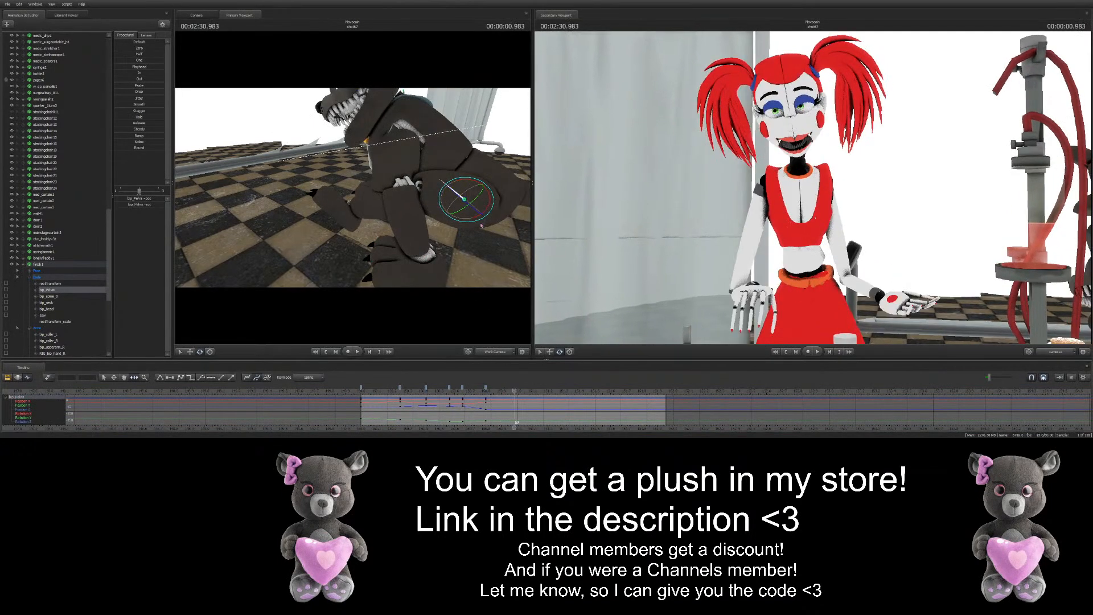
# Raise the dark animatronic's pelvis at 02:30.983 and play the shot
pyautogui.click(190, 351)
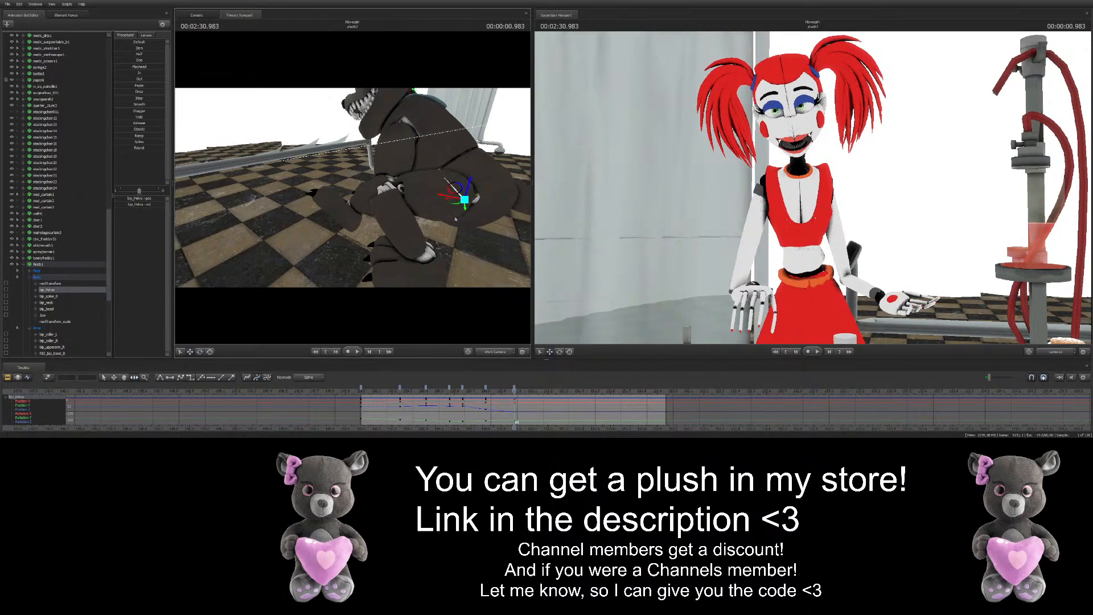
pyautogui.moveTo(464, 192); pyautogui.dragTo(457, 181)
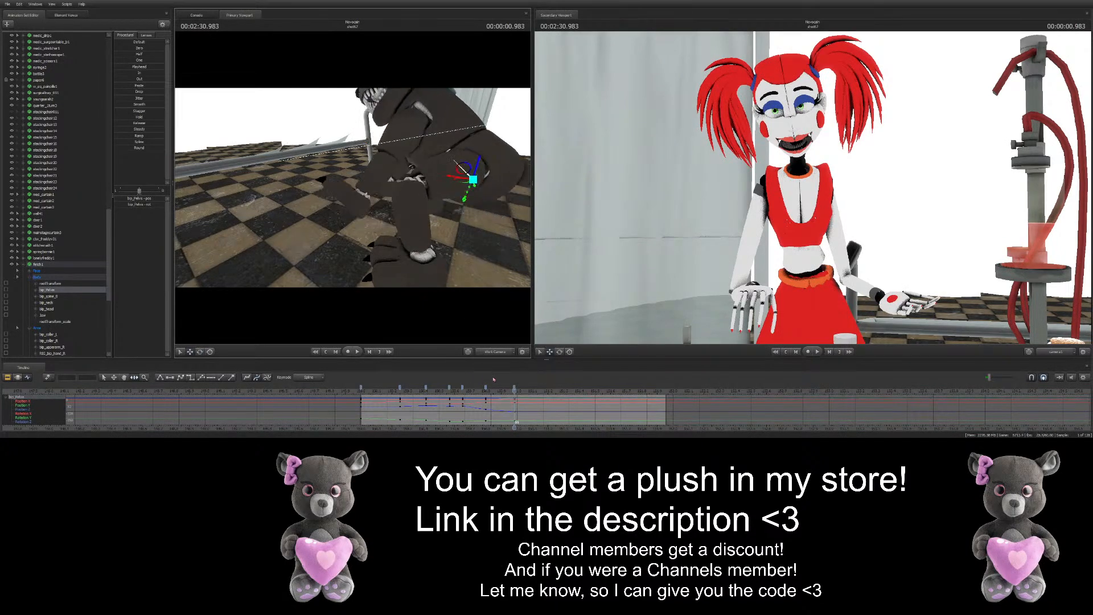
pyautogui.press('space')
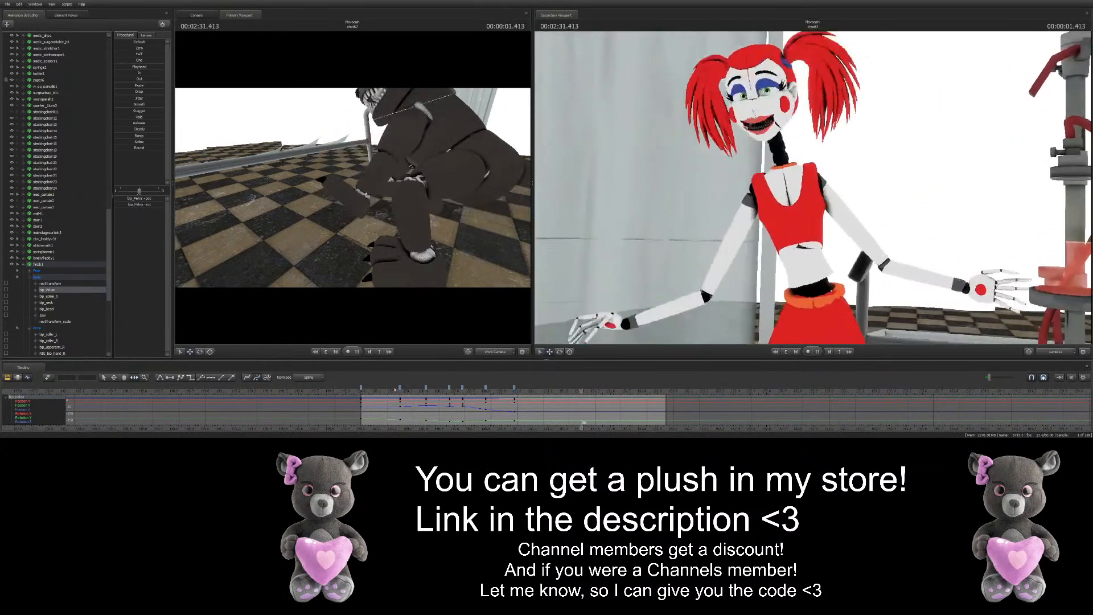
pyautogui.press('space')
# Select the dark animatronic's neck and rotate it to new poses at 02:30.100 and 02:30.233
pyautogui.keyDown('ctrl'); pyautogui.click(394, 125); pyautogui.keyUp('ctrl')
pyautogui.moveTo(399, 391); pyautogui.dragTo(375, 391)
pyautogui.click(199, 351)
pyautogui.moveTo(394, 140); pyautogui.dragTo(397, 159)
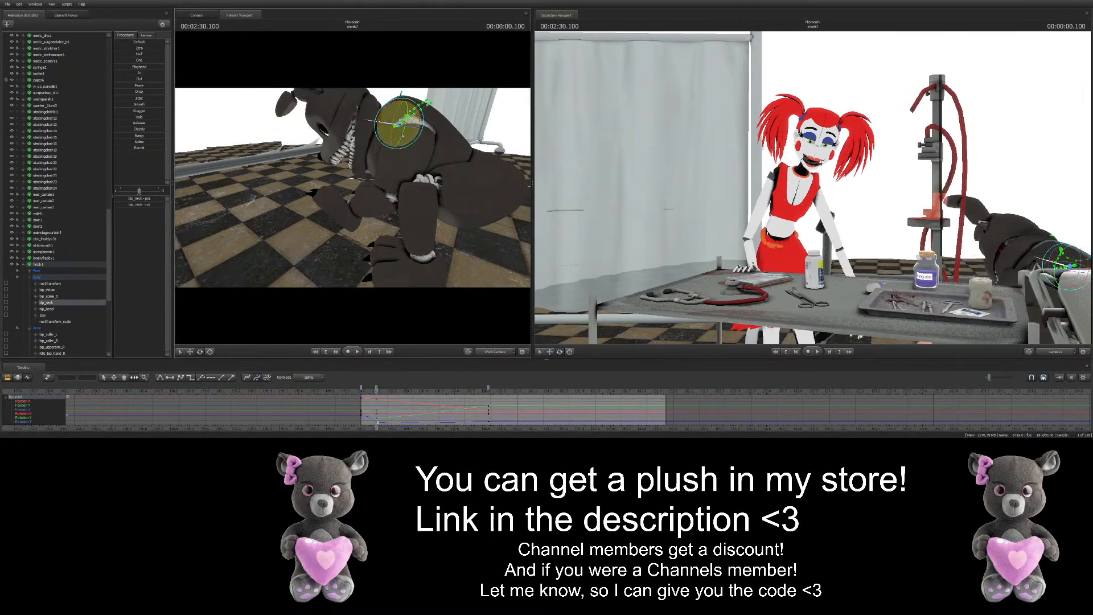
pyautogui.moveTo(392, 387); pyautogui.dragTo(396, 387)
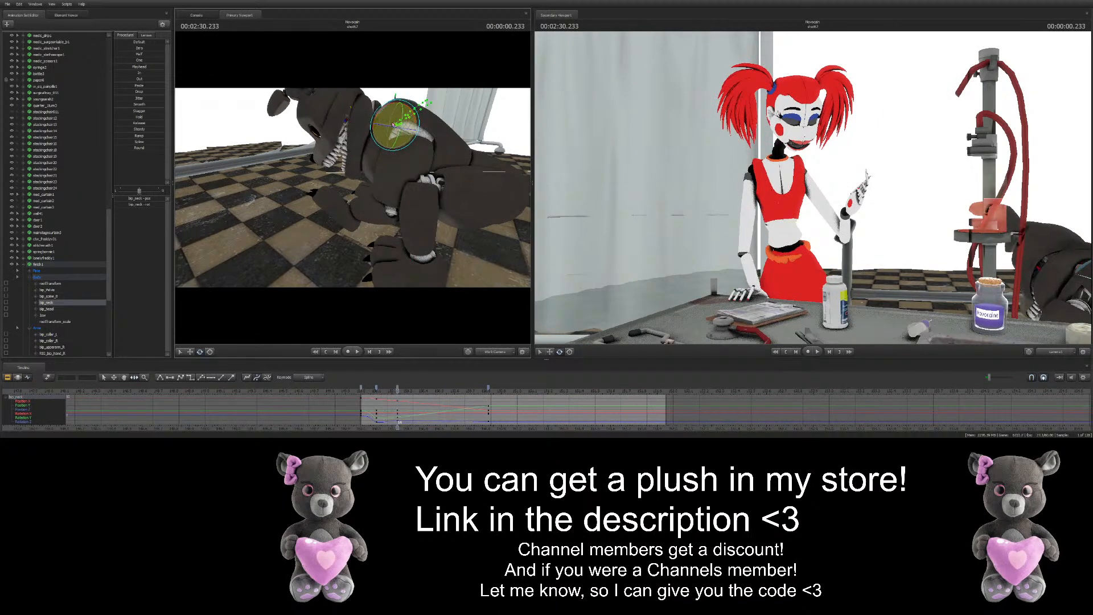
# Pose the neck at 02:30.366, 02:30.500, 02:30.633 and 02:30.700 for a continuous head movement
pyautogui.click(417, 390)
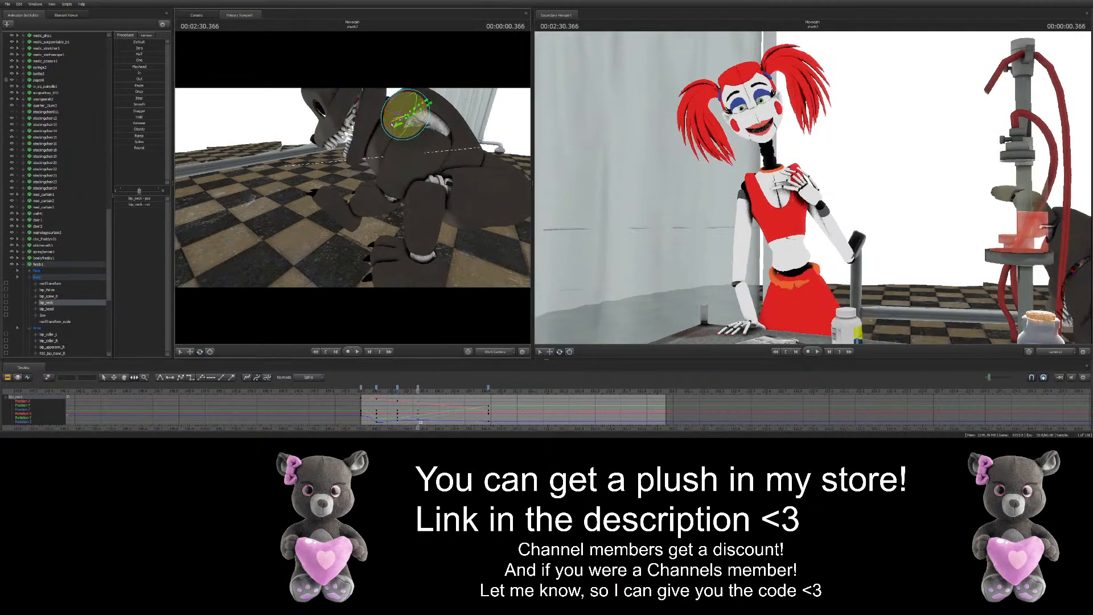
pyautogui.click(439, 390)
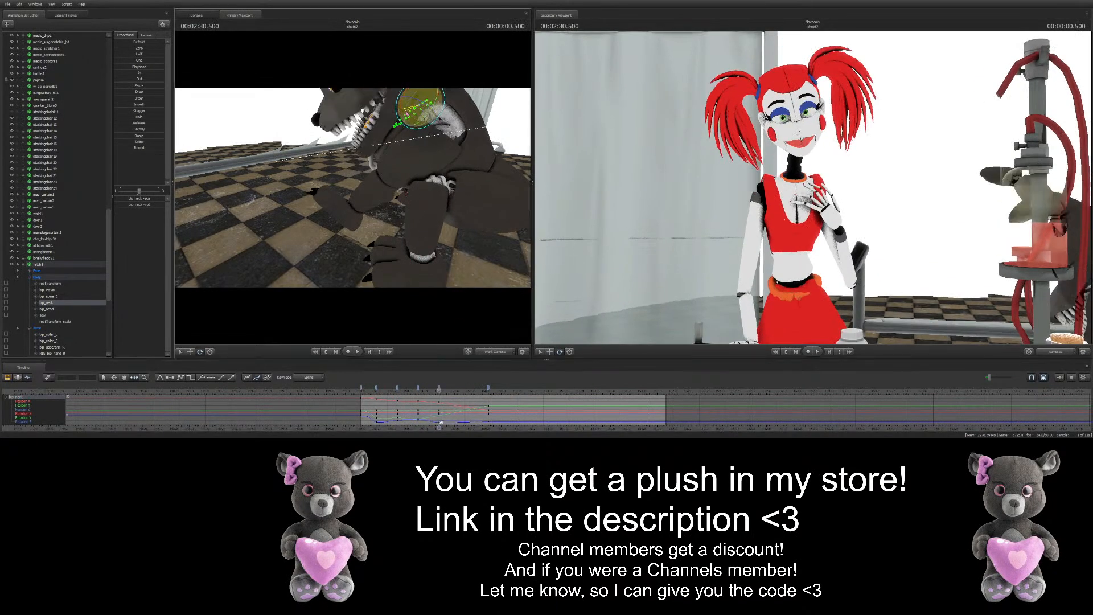
pyautogui.click(459, 390)
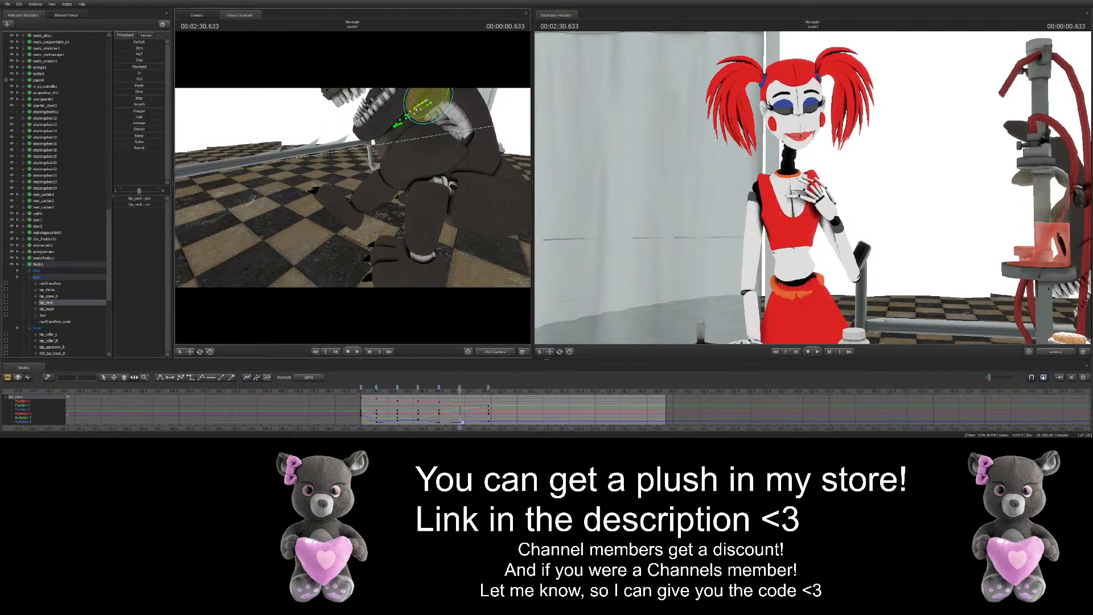
pyautogui.click(470, 391)
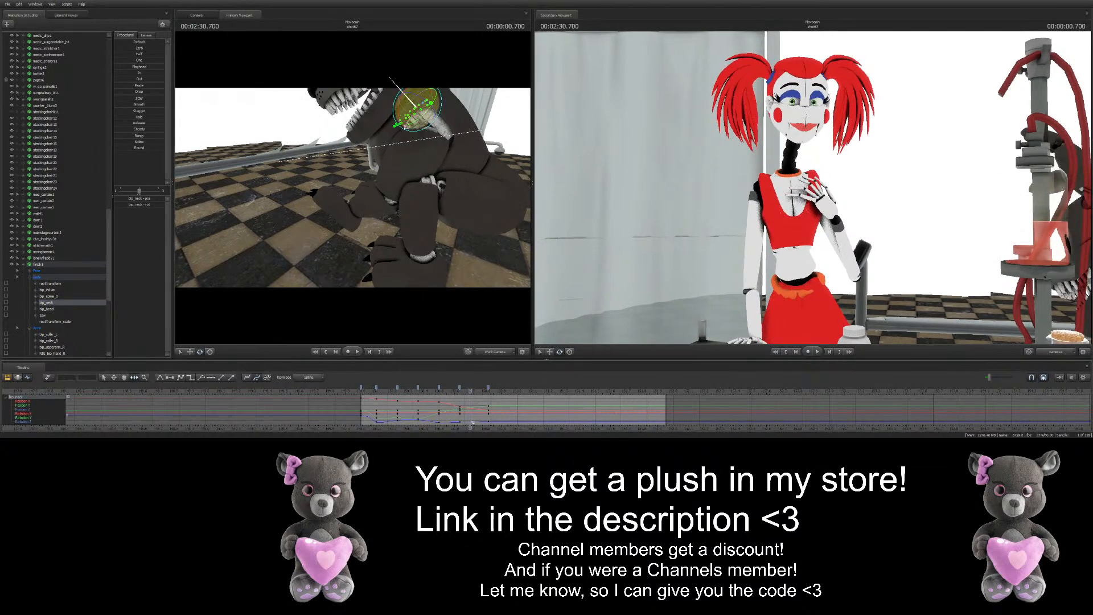
pyautogui.moveTo(410, 104); pyautogui.dragTo(401, 114)
# Shift the last neck keyframe to about 02:30.850, adjust its rotation, and add a keyframe at 02:31.083
pyautogui.moveTo(475, 393); pyautogui.dragTo(503, 393)
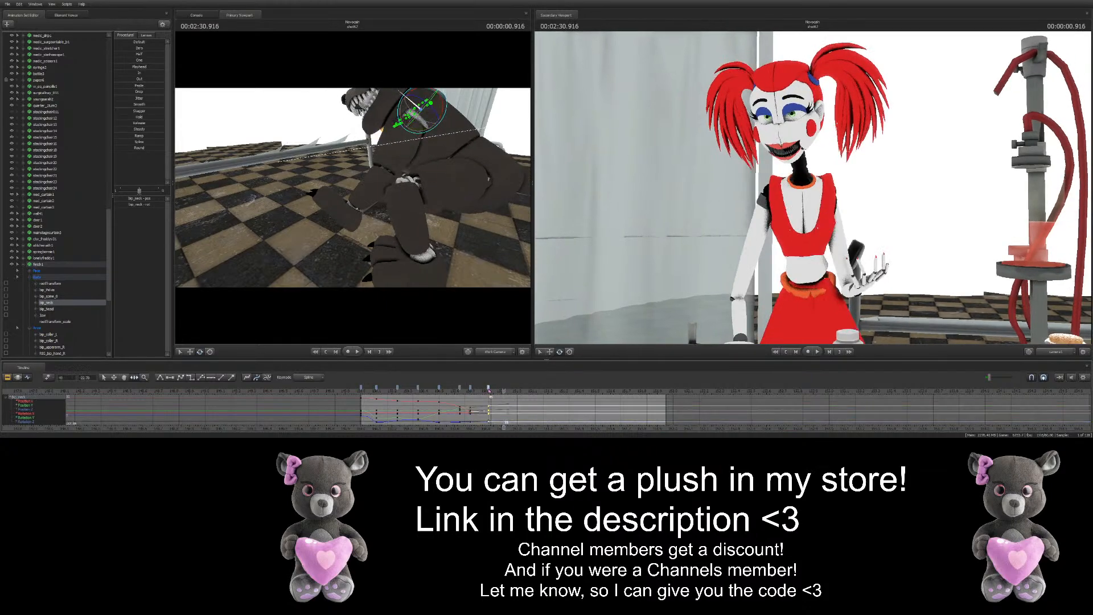
pyautogui.click(493, 390)
pyautogui.moveTo(401, 113); pyautogui.dragTo(396, 120)
pyautogui.click(531, 391)
pyautogui.press('m')
# Select all neck keyframes from 02:30.000 to 02:31.083 and play the shot from its start
pyautogui.click(531, 388)
pyautogui.keyDown('shift'); pyautogui.click(362, 389); pyautogui.keyUp('shift')
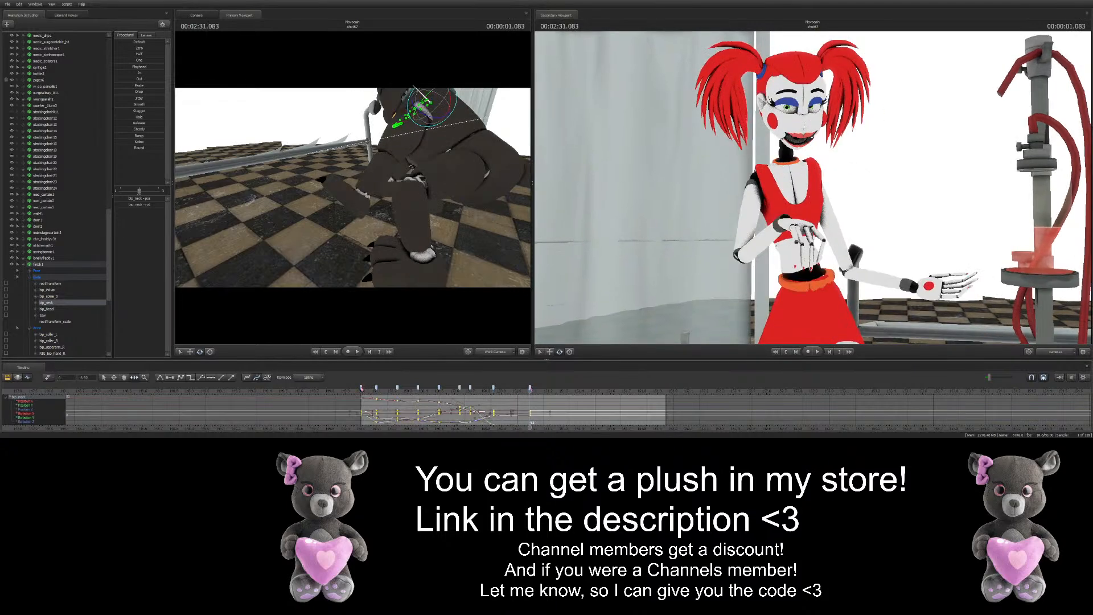
pyautogui.click(362, 391)
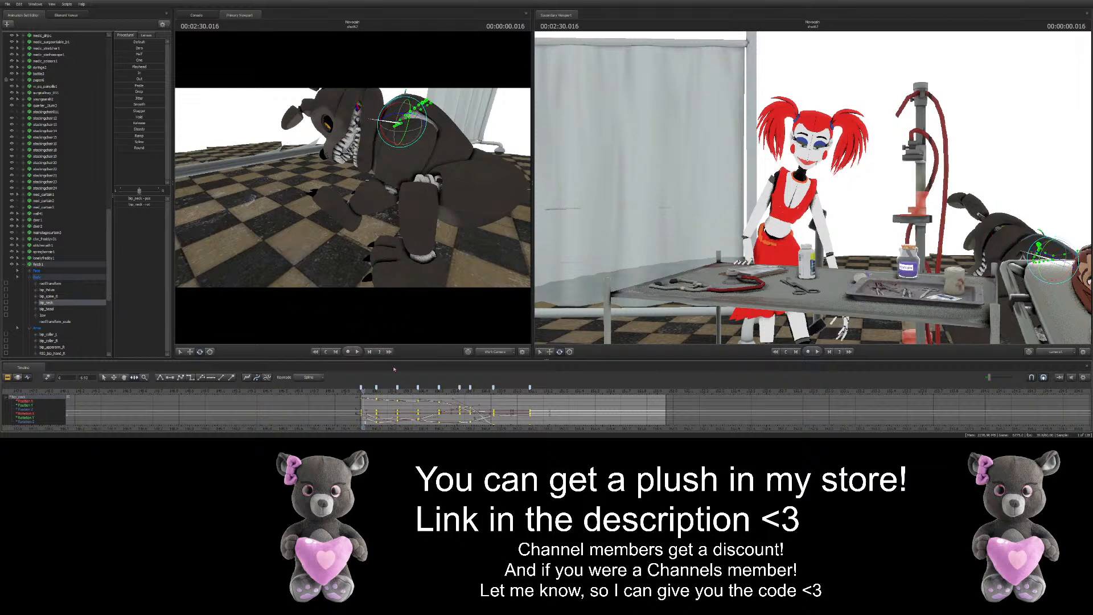
pyautogui.moveTo(363, 390); pyautogui.dragTo(405, 380)
pyautogui.press('space')
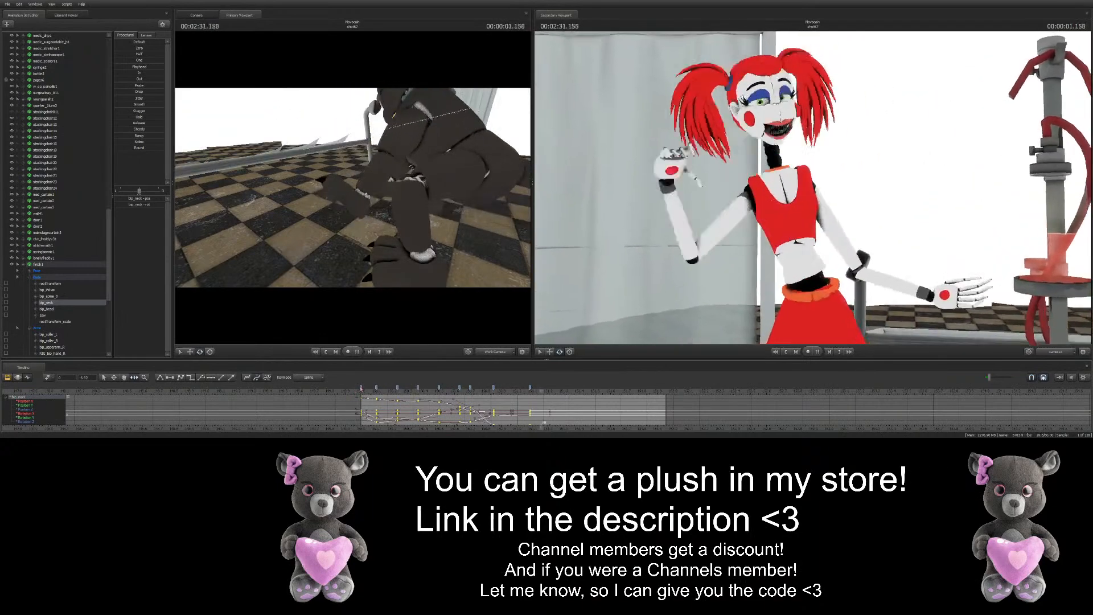
pyautogui.press('space')
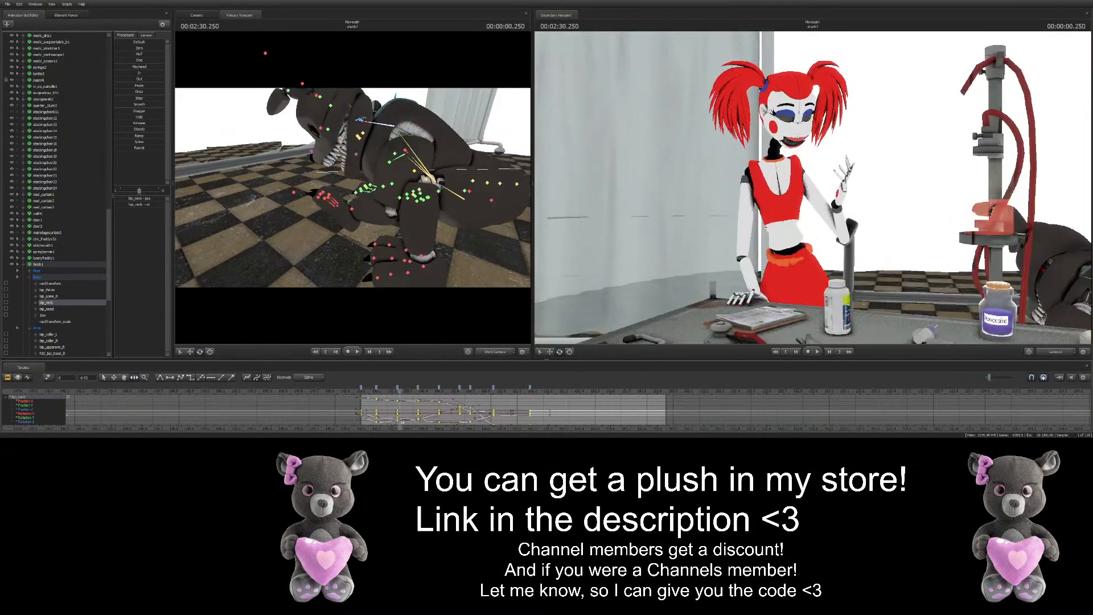
# Select the dark animatronic's jaw and key its pose at 02:30.233 and 02:30.416
pyautogui.click(360, 120)
pyautogui.press('Left')
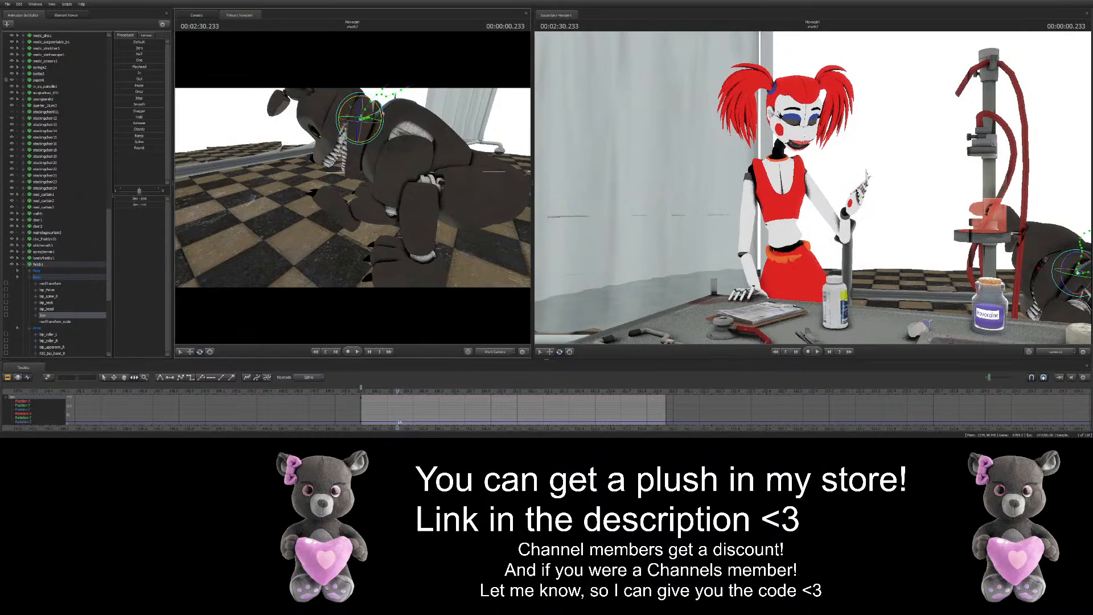
pyautogui.press('Right')
pyautogui.press('Right')
pyautogui.press('Right')
pyautogui.press('Right')
pyautogui.press('Right')
pyautogui.press('Right')
pyautogui.press('Right')
pyautogui.press('Right')
pyautogui.press('Right')
pyautogui.press('Right')
pyautogui.press('Right')
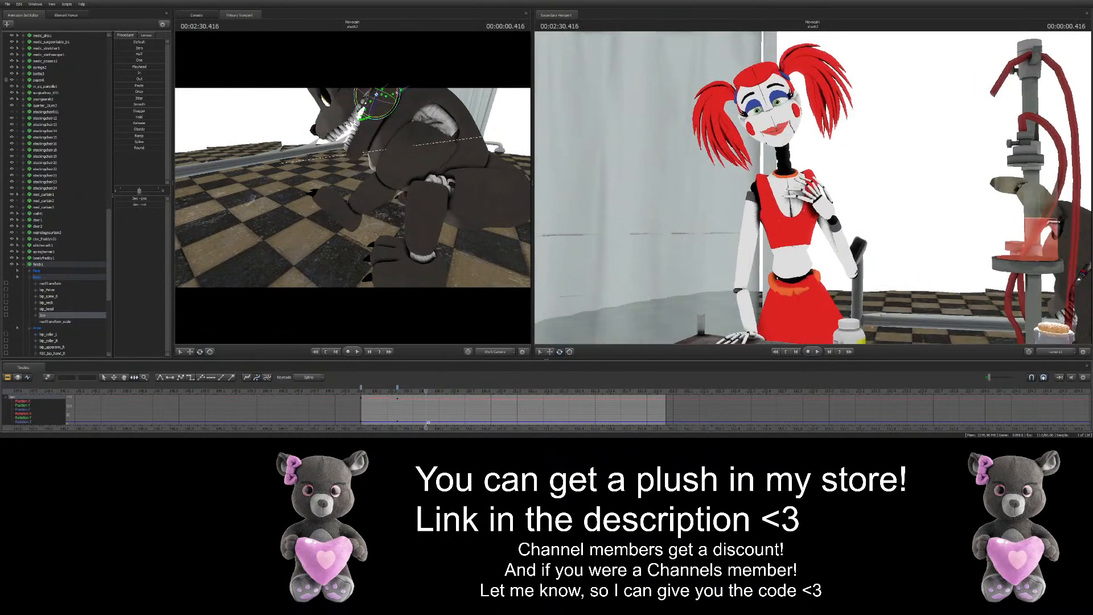
# Key the dark animatronic's jaw at about 02:30.650 and play the shot to check the movement
pyautogui.press('Right')
pyautogui.press('Right')
pyautogui.press('Right')
pyautogui.press('Right')
pyautogui.press('Right')
pyautogui.press('Right')
pyautogui.press('Right')
pyautogui.press('Right')
pyautogui.press('Right')
pyautogui.press('Right')
pyautogui.press('Right')
pyautogui.press('Right')
pyautogui.press('Right')
pyautogui.press('Right')
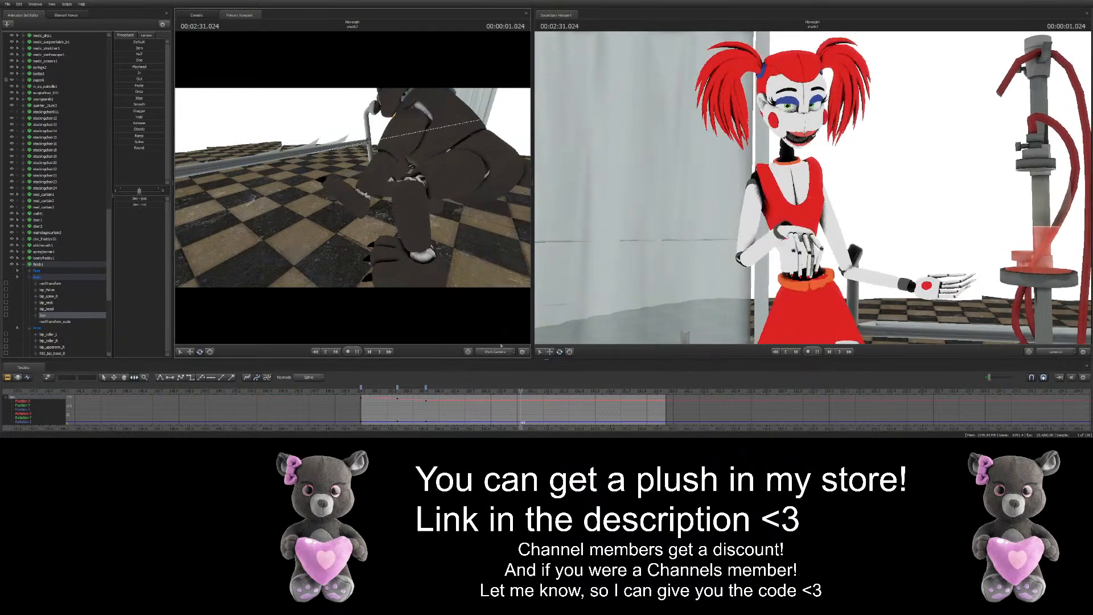
pyautogui.press('space')
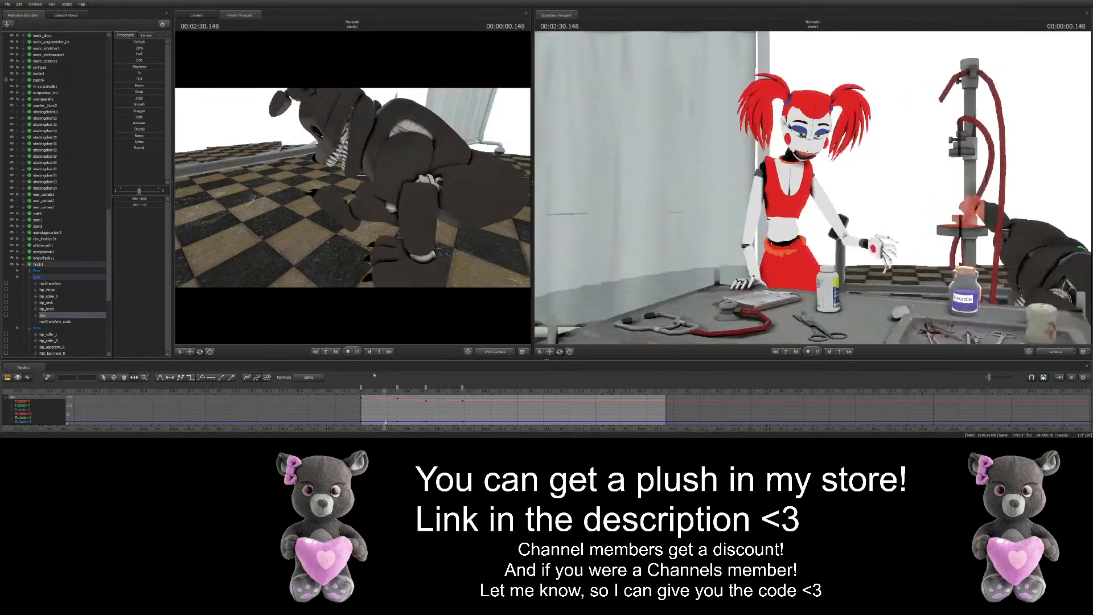
pyautogui.press('space')
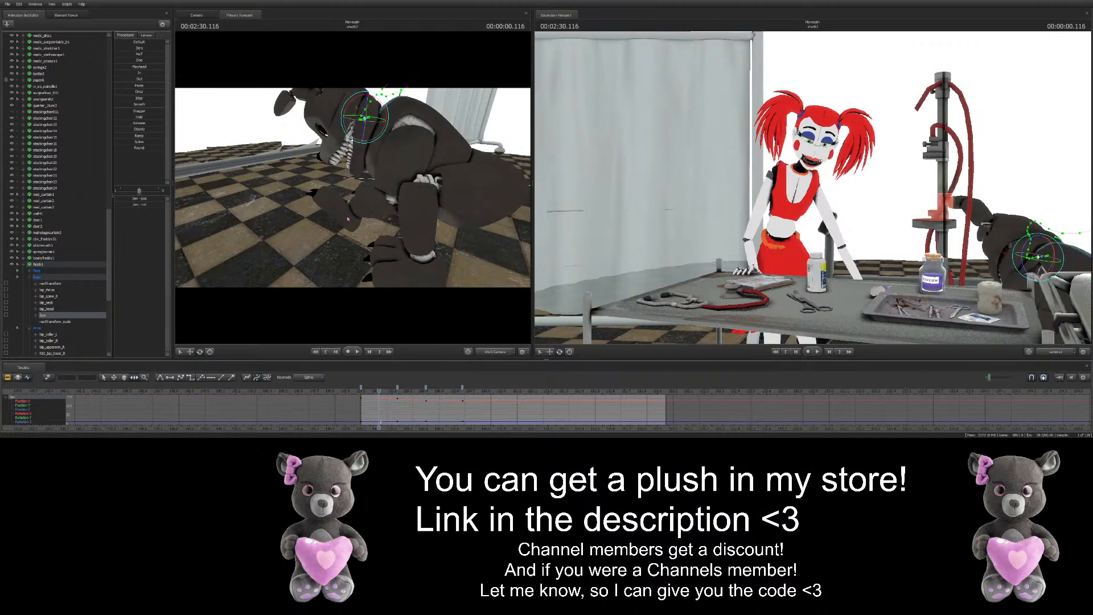
# Select the upper and lower bones of both ears on the dark animatronic for rotation
pyautogui.moveTo(357, 216); pyautogui.dragTo(357, 179)
pyautogui.keyDown('ctrl'); pyautogui.click(330, 141); pyautogui.keyUp('ctrl')
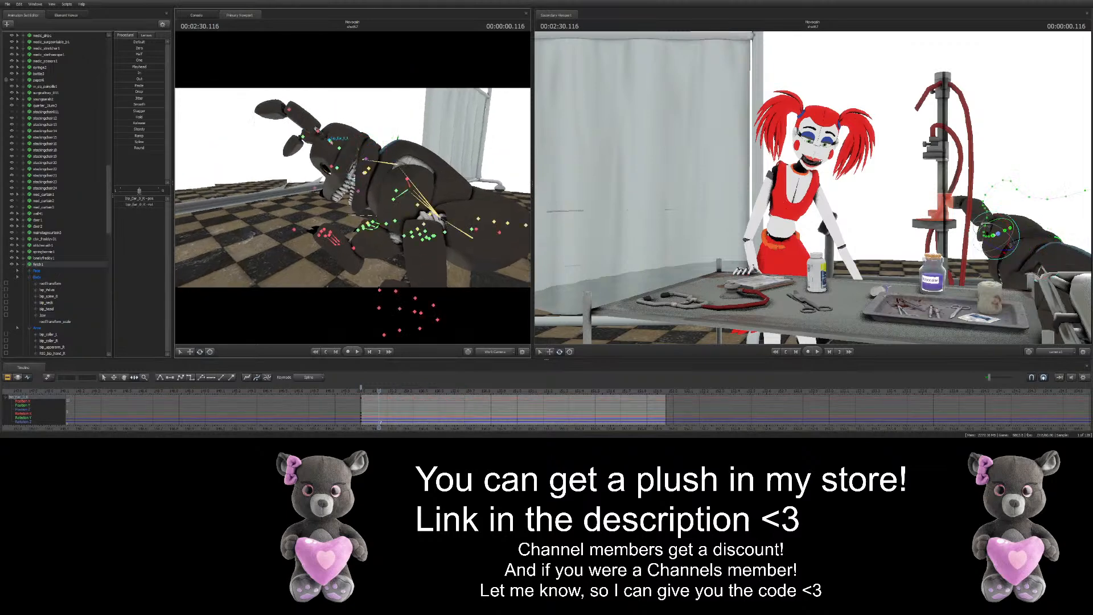
pyautogui.keyDown('ctrl'); pyautogui.click(340, 149); pyautogui.keyUp('ctrl')
pyautogui.press('e')
pyautogui.moveTo(340, 149); pyautogui.dragTo(432, 171)
# Rotate the dark animatronic's ears to key their poses at 02:30.116 and 02:30.000
pyautogui.moveTo(402, 389); pyautogui.dragTo(378, 386)
pyautogui.moveTo(342, 157); pyautogui.dragTo(327, 181)
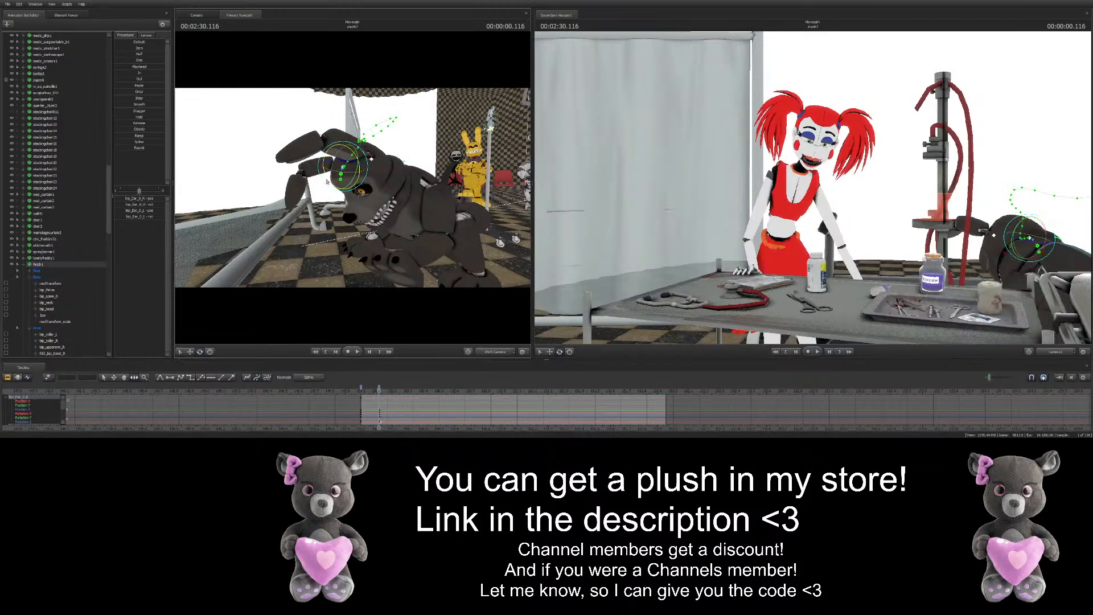
pyautogui.click(361, 388)
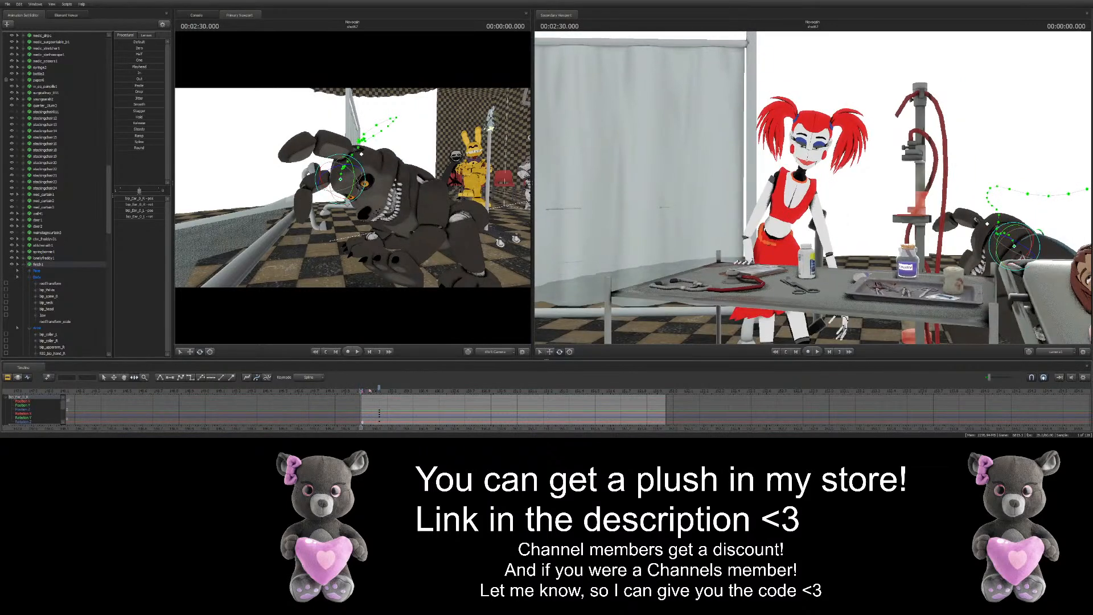
pyautogui.moveTo(353, 187); pyautogui.dragTo(352, 194)
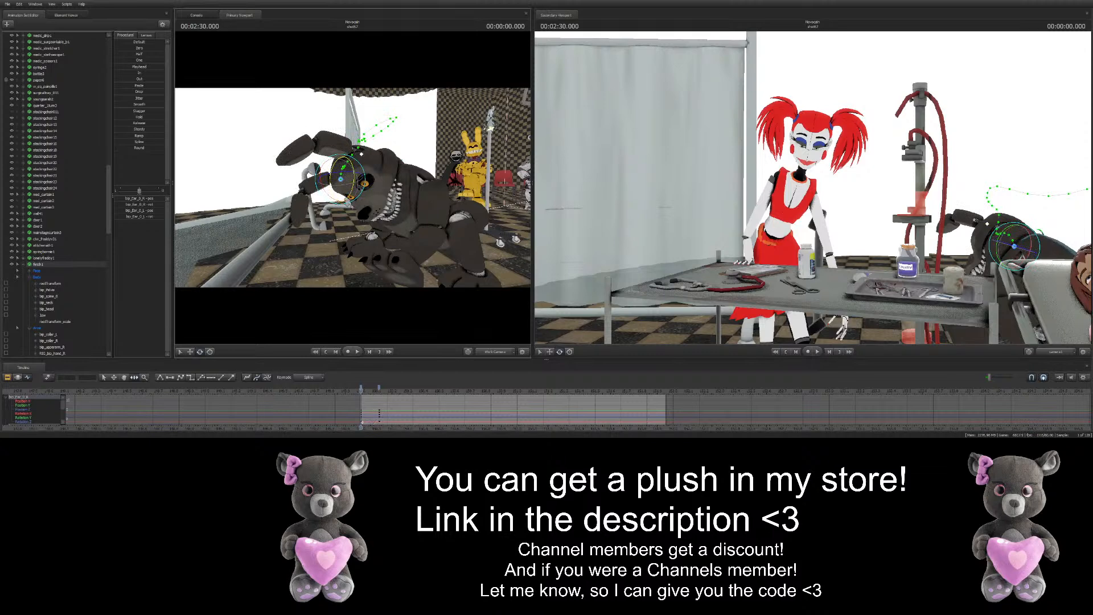
# Key new ear rotations on the dark animatronic at about 02:30.216, 02:30.400 and 02:30.533
pyautogui.moveTo(367, 388); pyautogui.dragTo(422, 389)
pyautogui.moveTo(367, 143); pyautogui.dragTo(364, 132)
pyautogui.moveTo(432, 387); pyautogui.dragTo(444, 388)
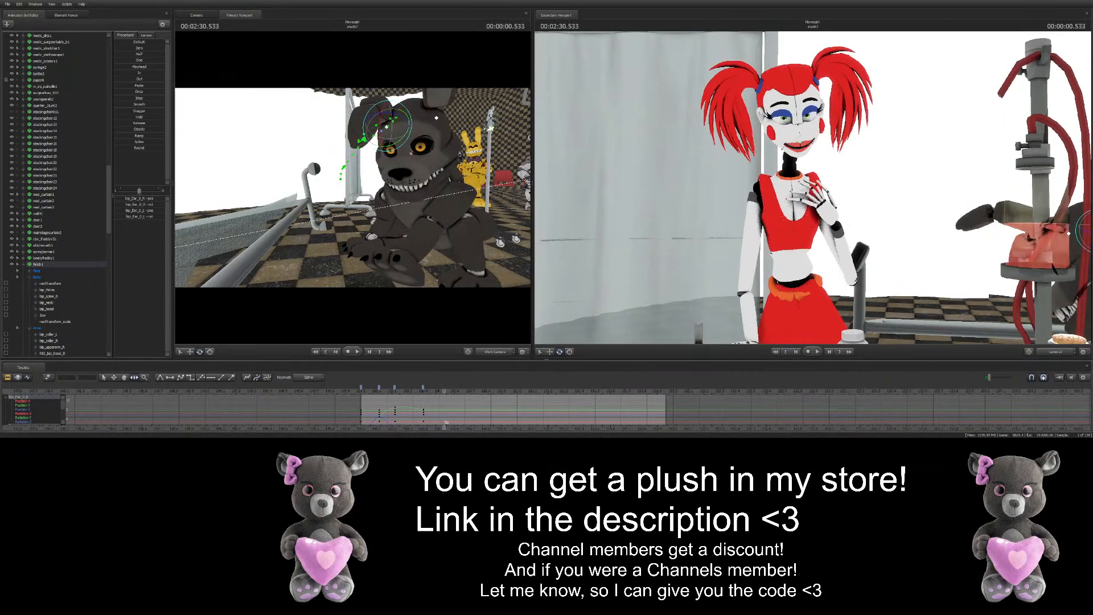
pyautogui.moveTo(398, 138); pyautogui.dragTo(397, 132)
# Adjust the ears' rotation at about 02:30.650 and at 02:30.783 to continue their swing
pyautogui.moveTo(444, 388); pyautogui.dragTo(462, 388)
pyautogui.moveTo(403, 115); pyautogui.dragTo(400, 108)
pyautogui.click(483, 389)
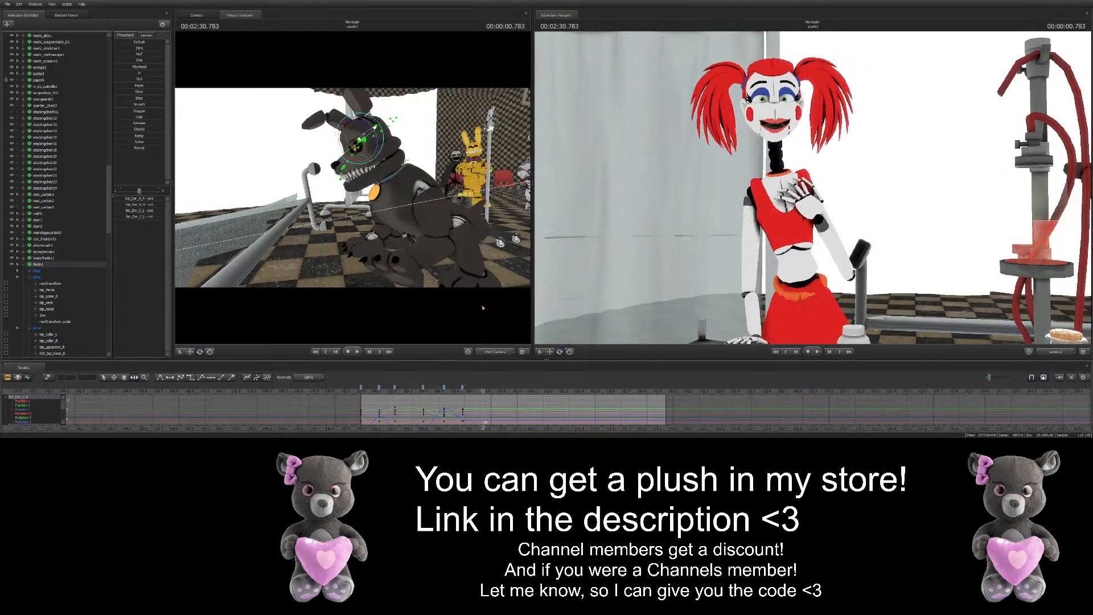
pyautogui.moveTo(359, 139); pyautogui.dragTo(365, 135)
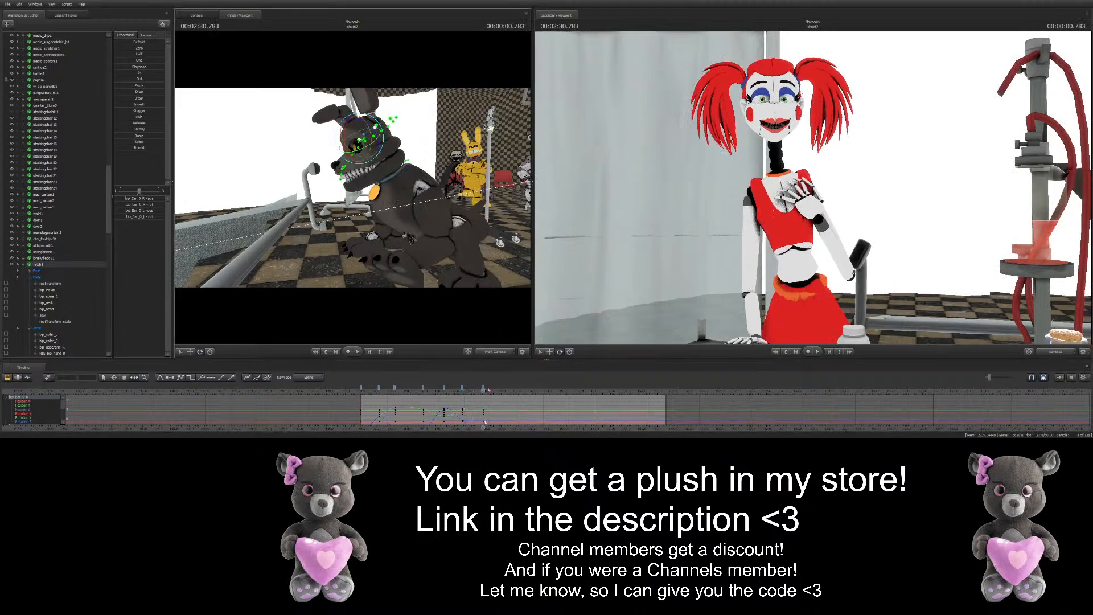
# Key the ears' rotation at 02:30.933 and about 02:31.033, and review the motion from the shot's start
pyautogui.click(506, 389)
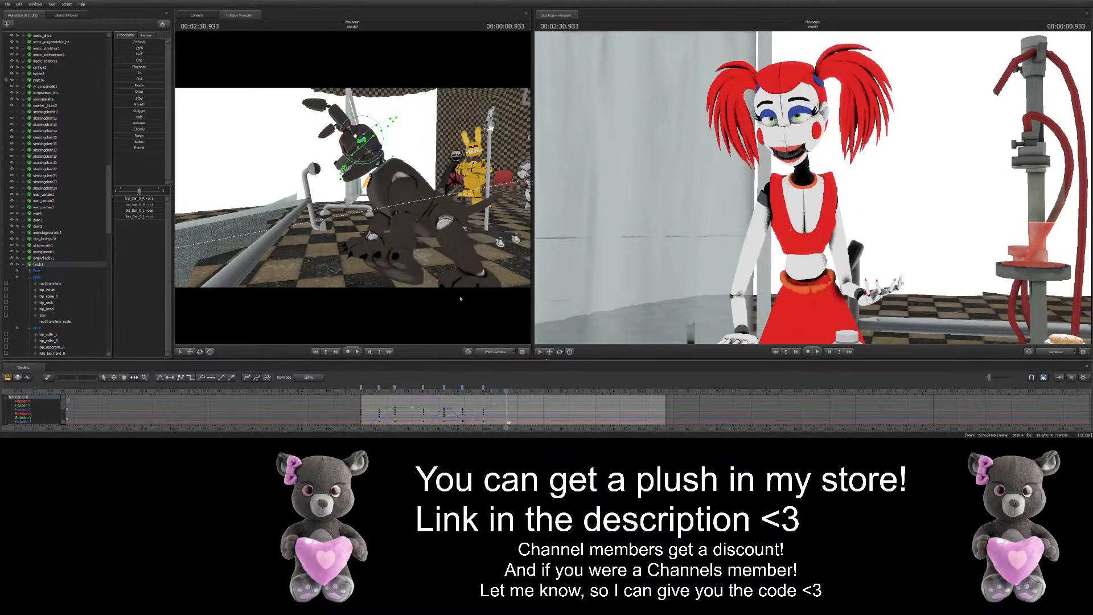
pyautogui.click(522, 391)
pyautogui.moveTo(364, 140); pyautogui.dragTo(362, 133)
pyautogui.moveTo(513, 392); pyautogui.dragTo(371, 392)
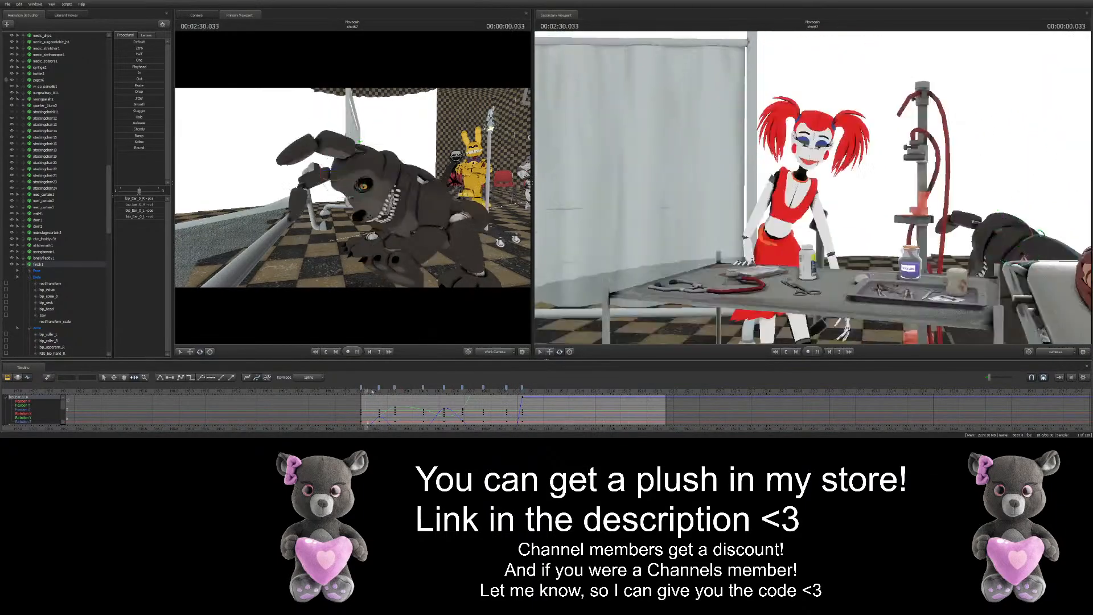